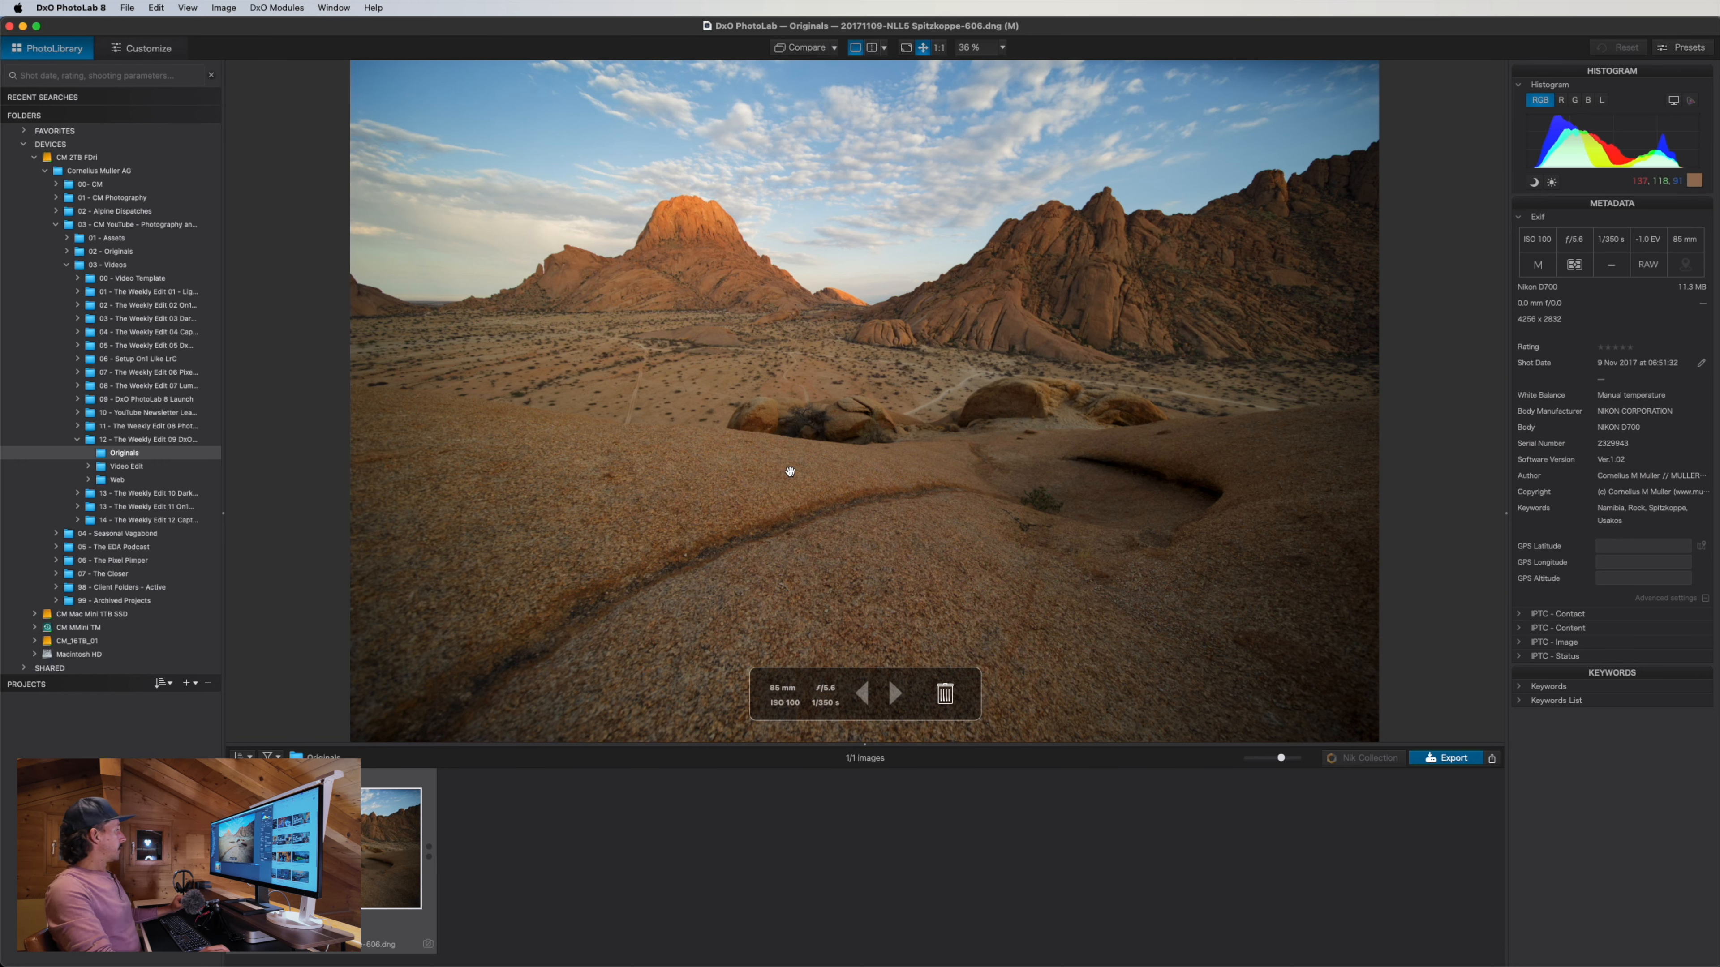
Open the Spitzkoppe raw photo from the photo library in the Customize workspace
{"action": "left_click_drag", "start_coordinate": [877, 745], "coordinate": [905, 62]}
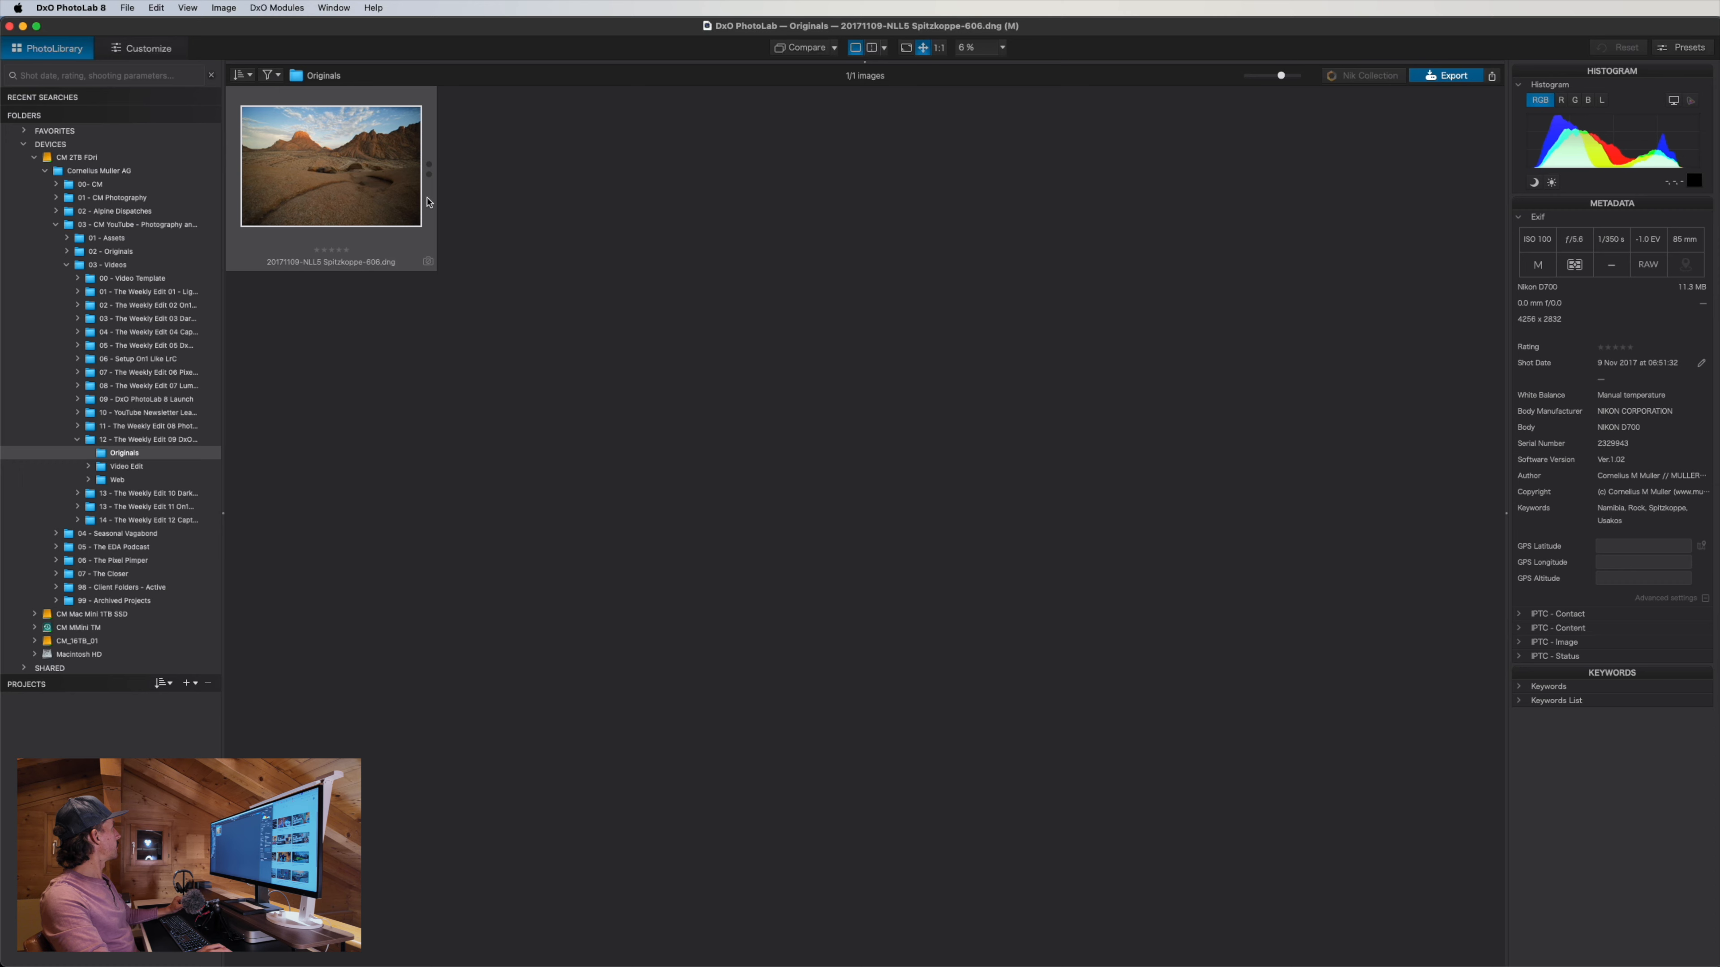
{"action": "left_click", "coordinate": [150, 48]}
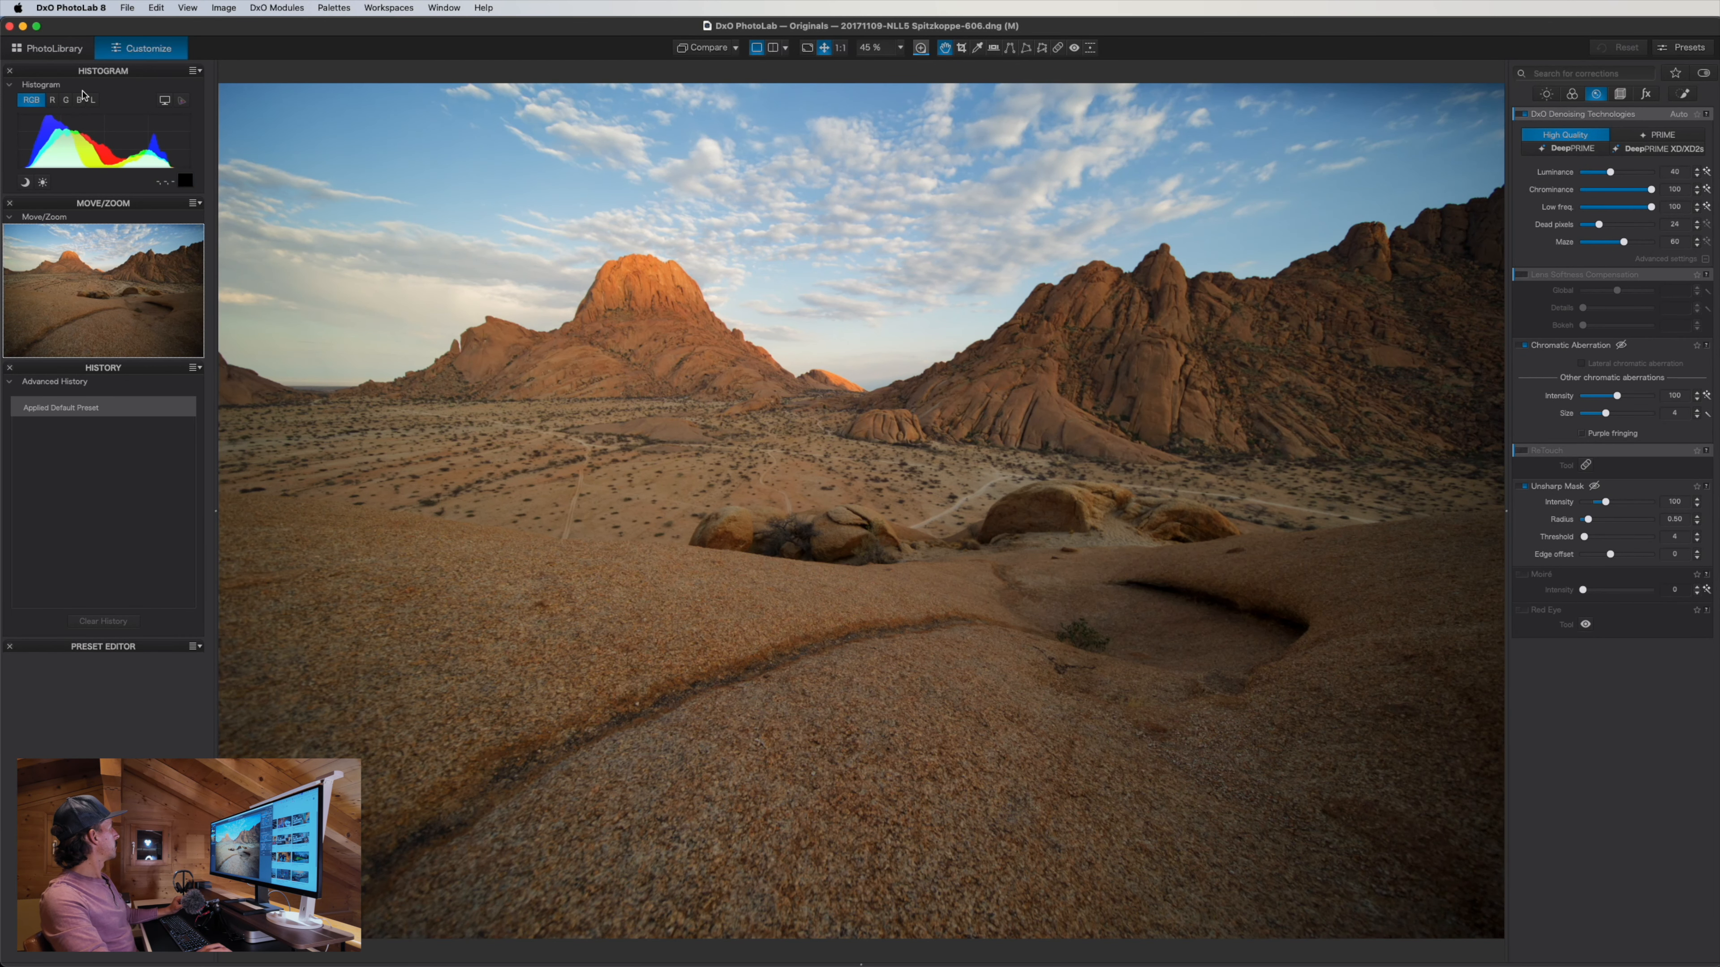
{"action": "left_click", "coordinate": [53, 48]}
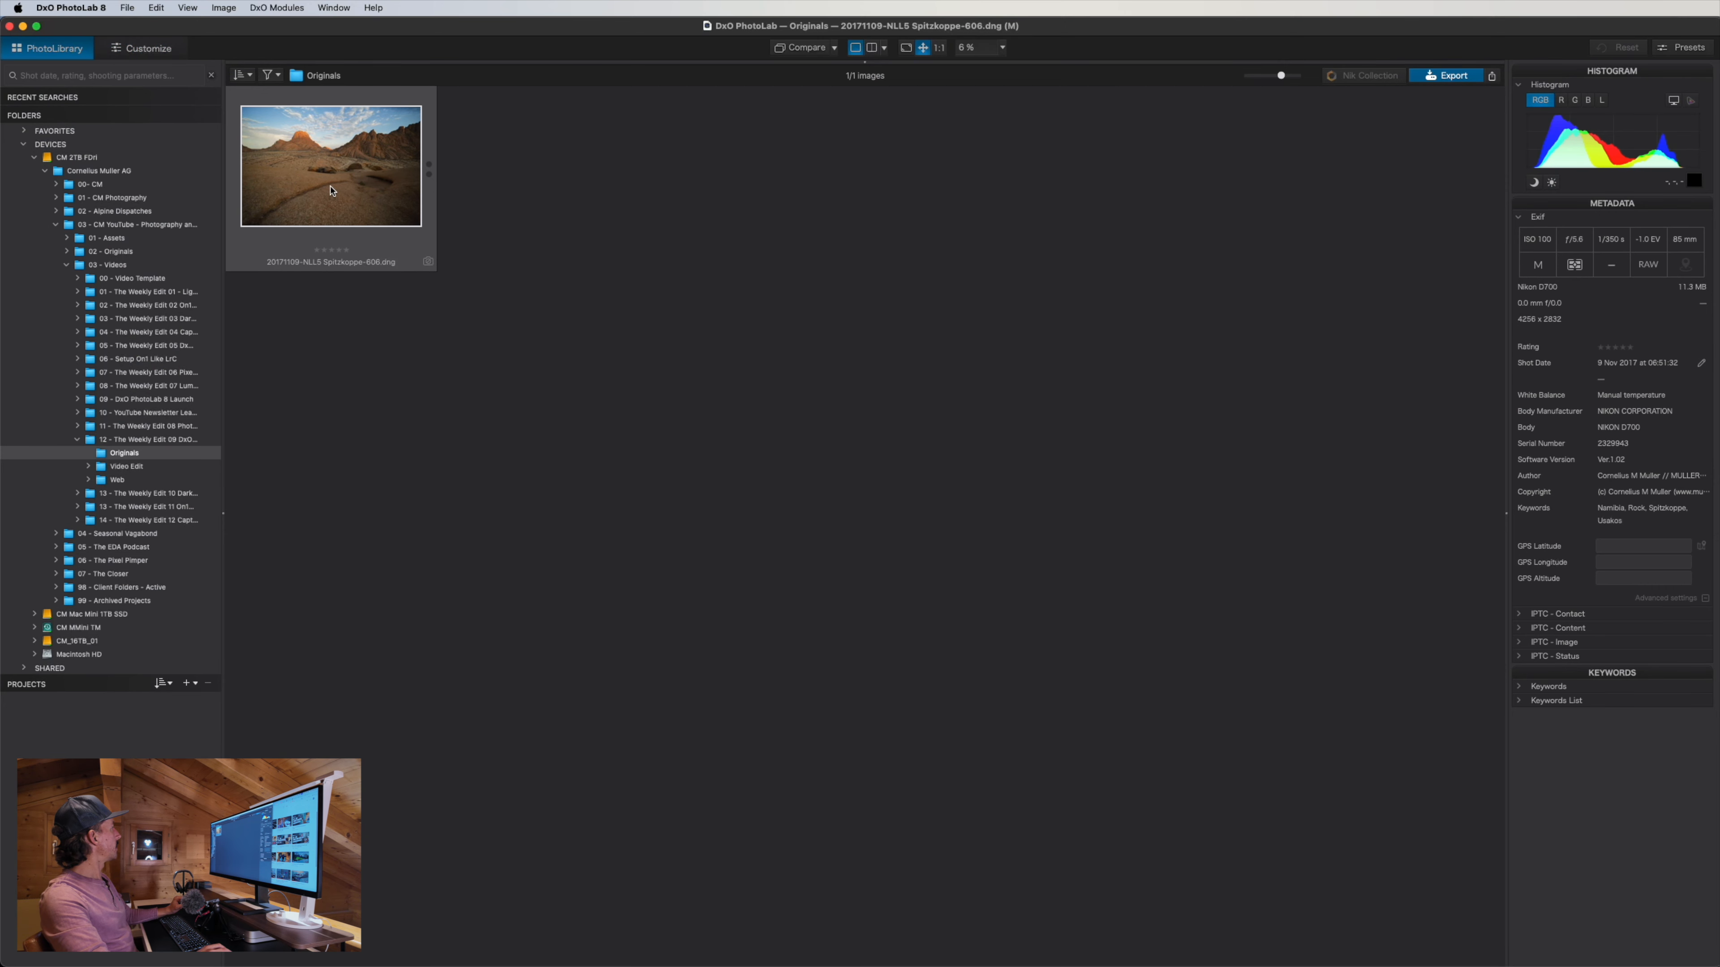
{"action": "double_click", "coordinate": [354, 187]}
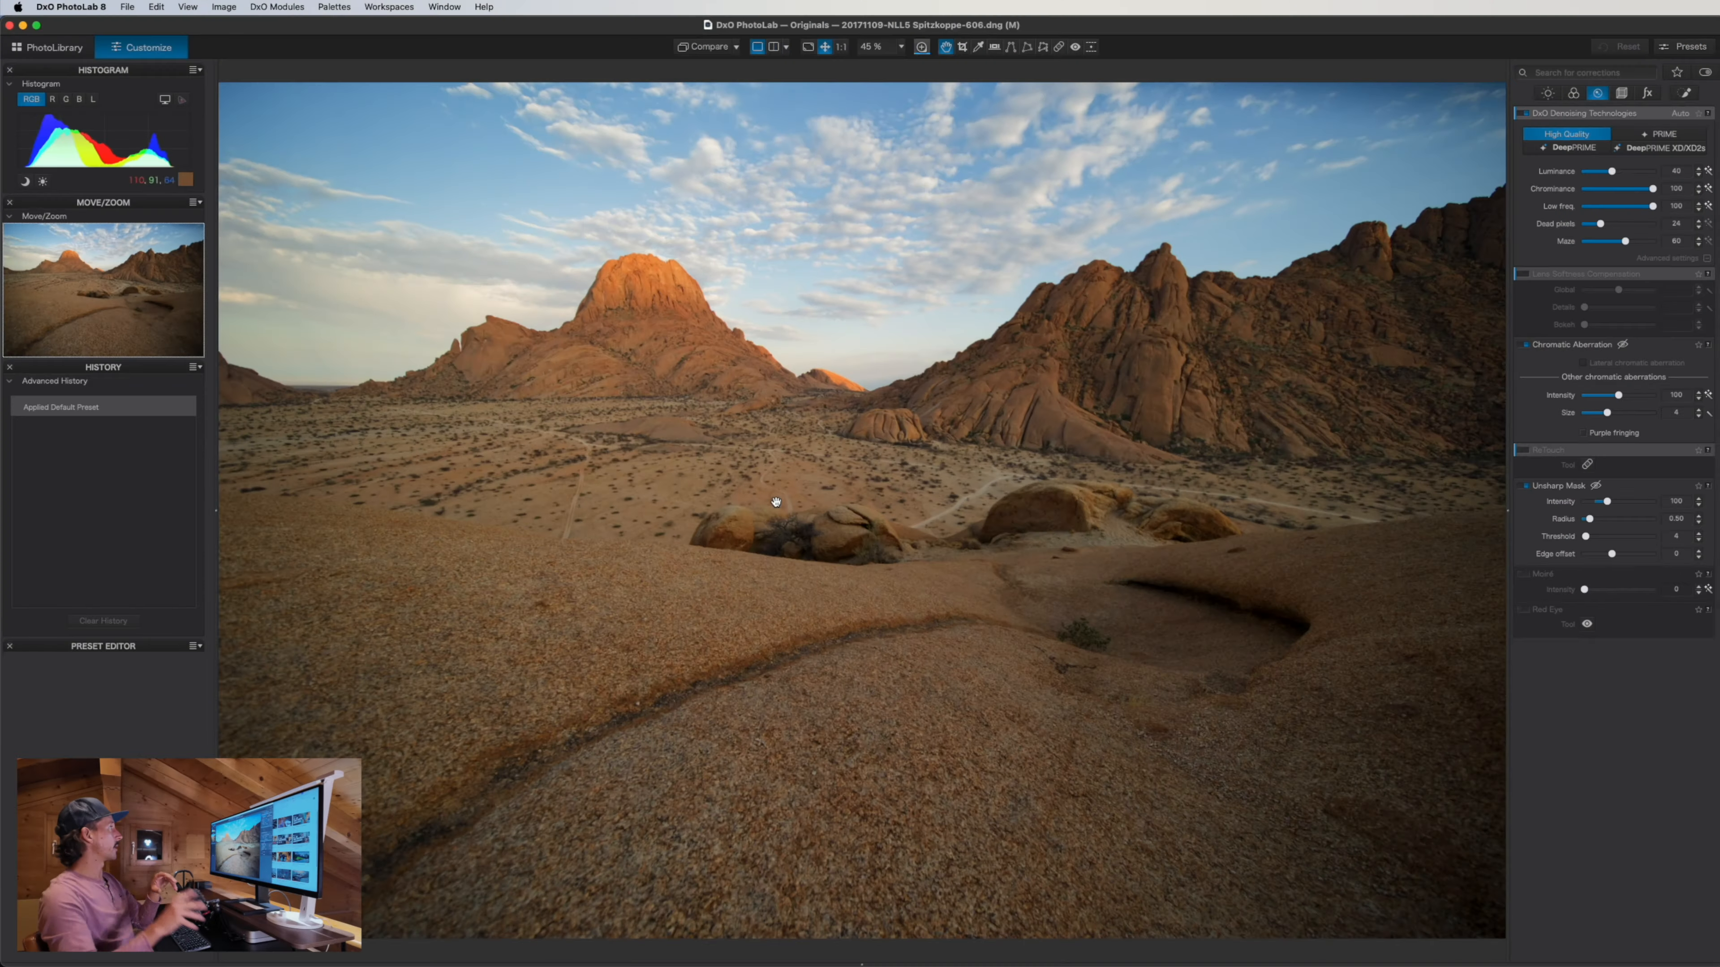
Compare the photo against its No Corrections (without Geometry) original, and restore the comparison reference to No Corrections (with Geometry)
{"action": "left_click", "coordinate": [709, 51]}
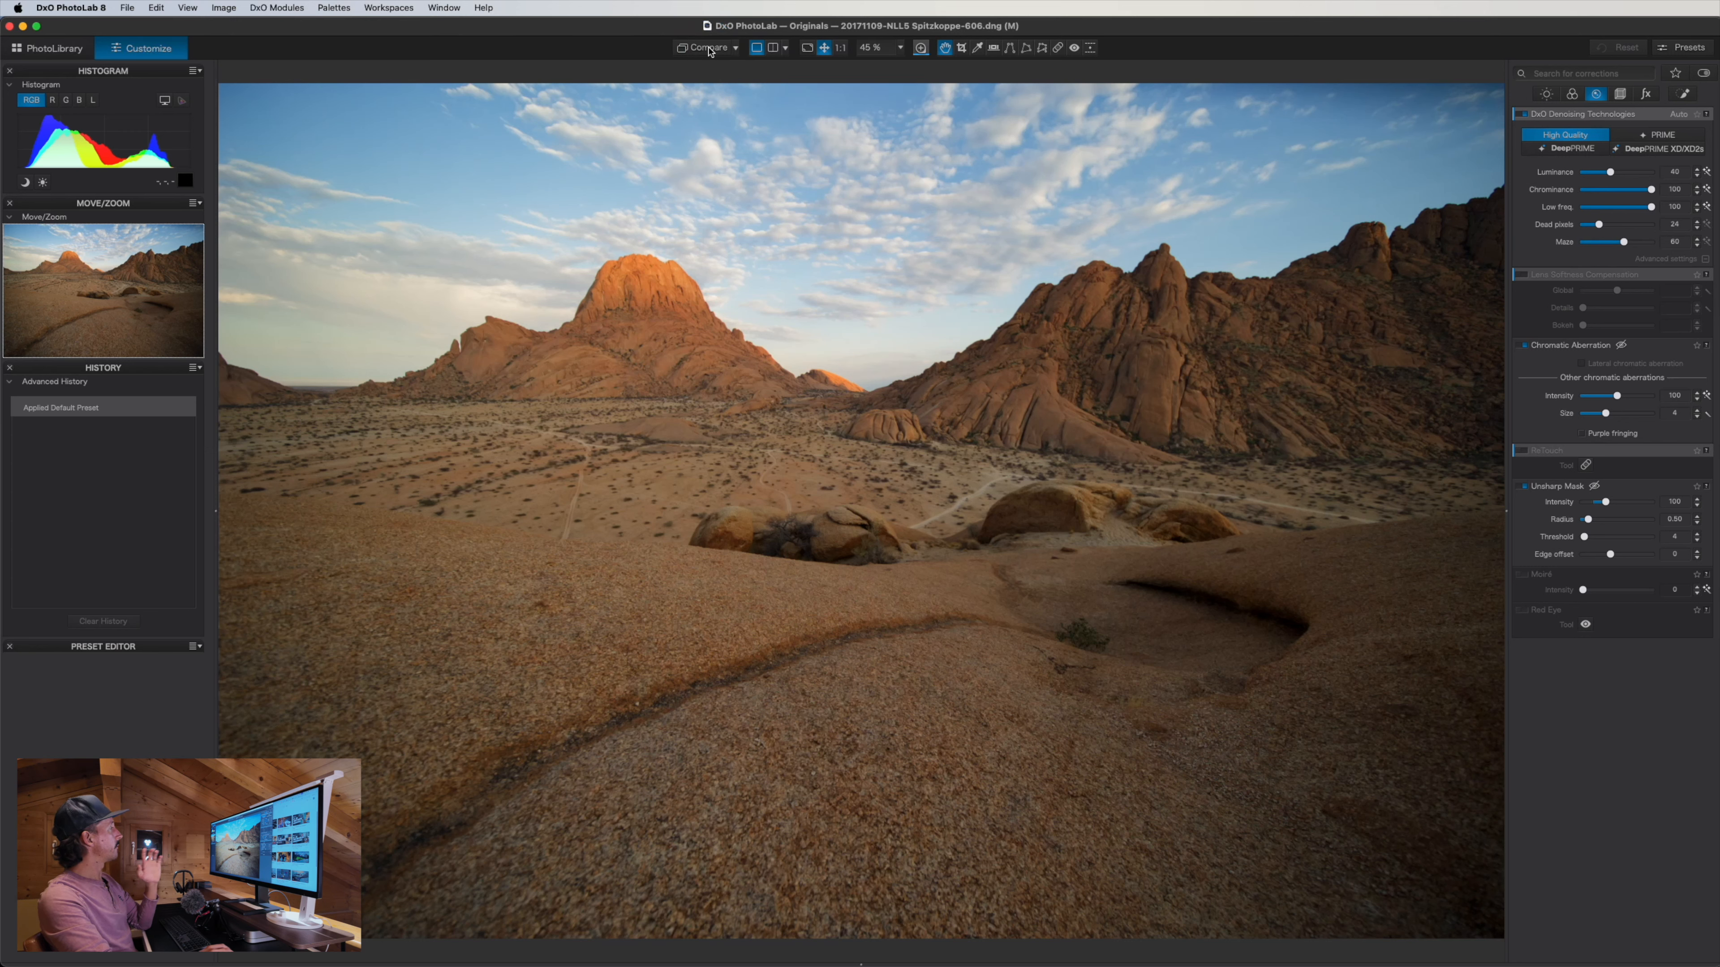
{"action": "left_click", "coordinate": [735, 49]}
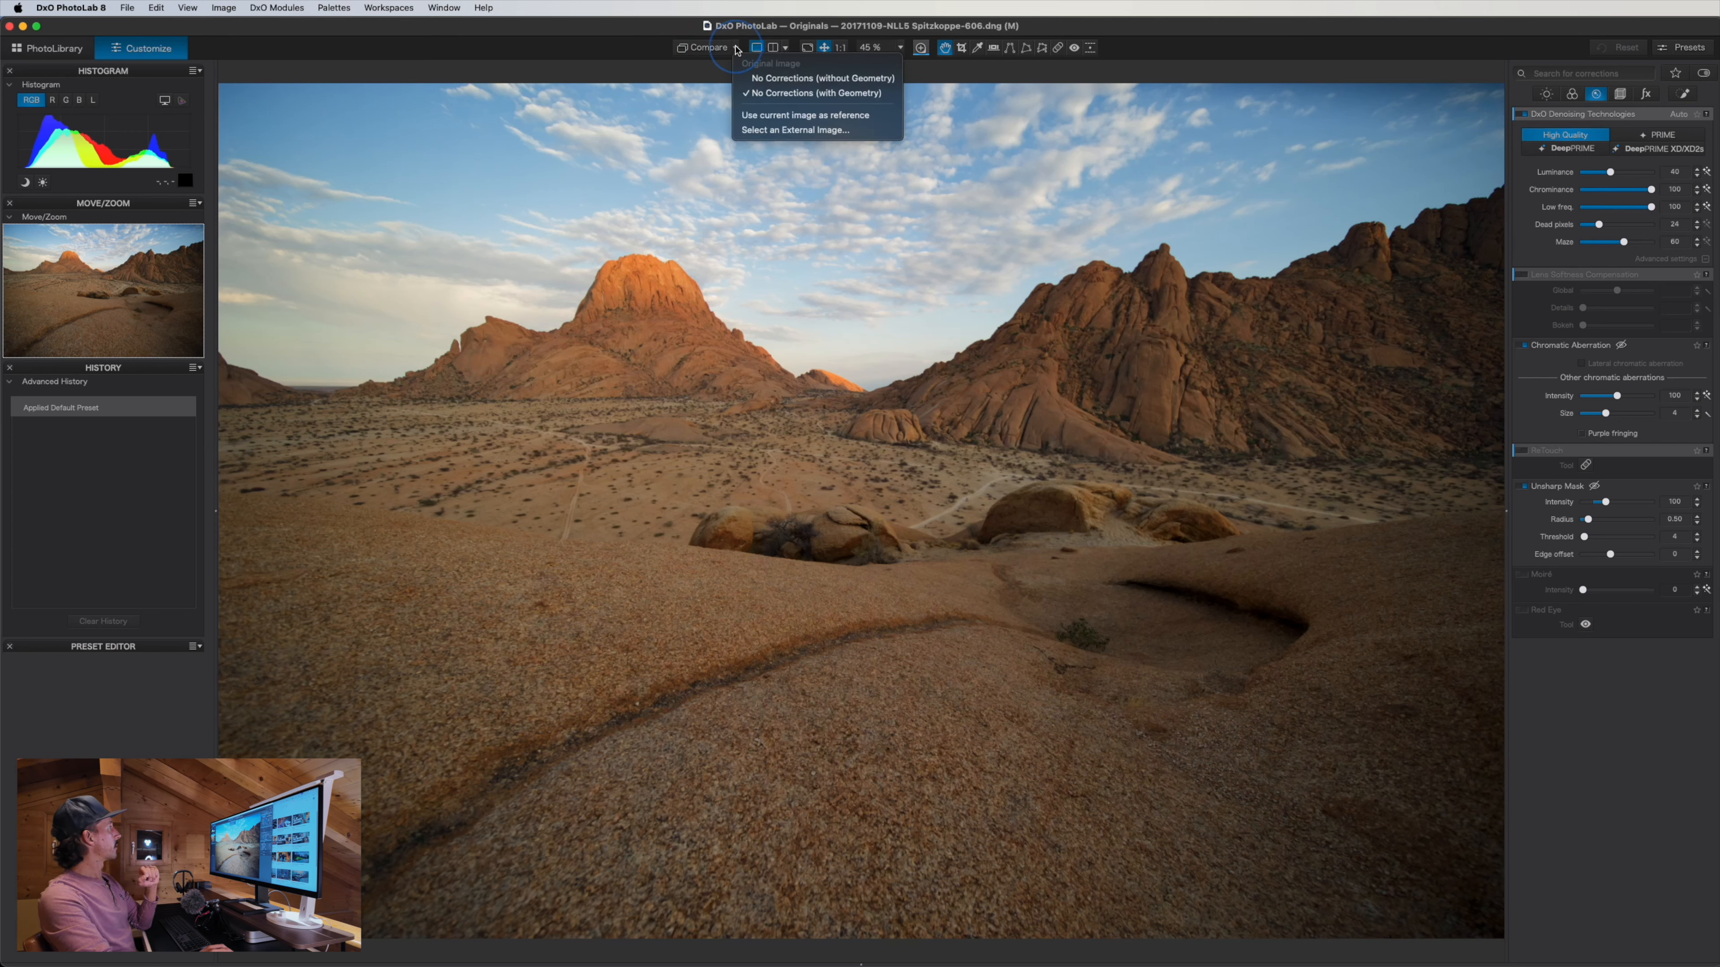
{"action": "left_click", "coordinate": [767, 79]}
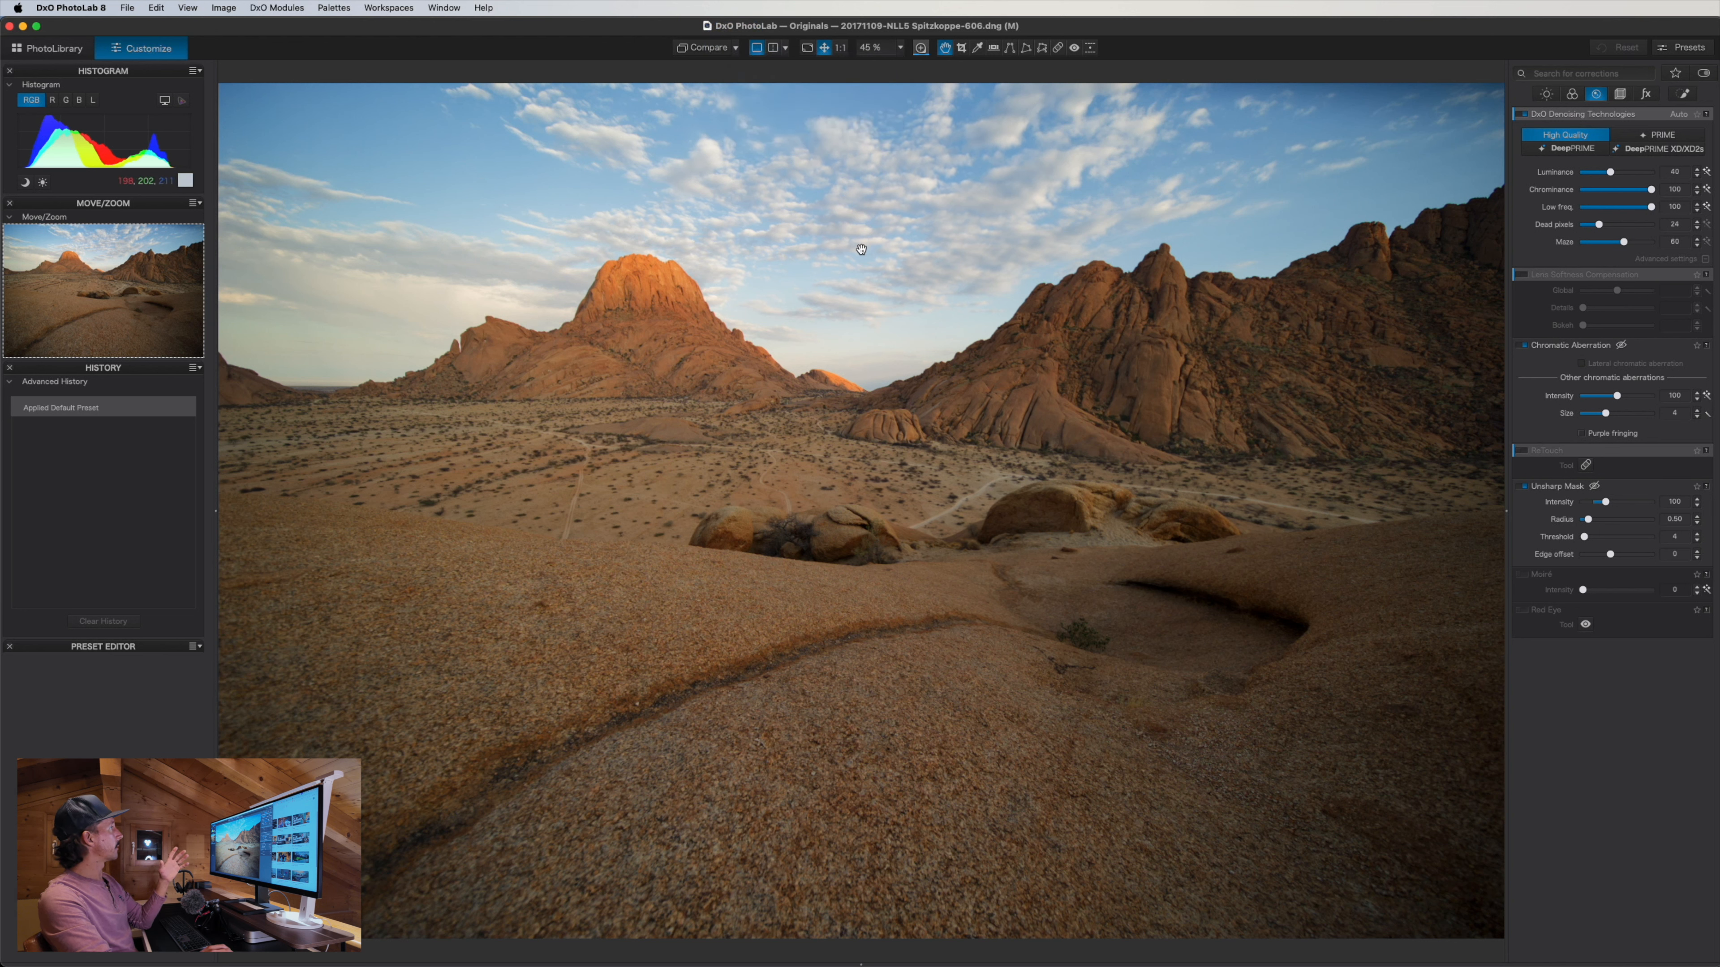
{"action": "left_click", "coordinate": [700, 48]}
{"action": "left_click", "coordinate": [700, 49]}
{"action": "left_click", "coordinate": [701, 49]}
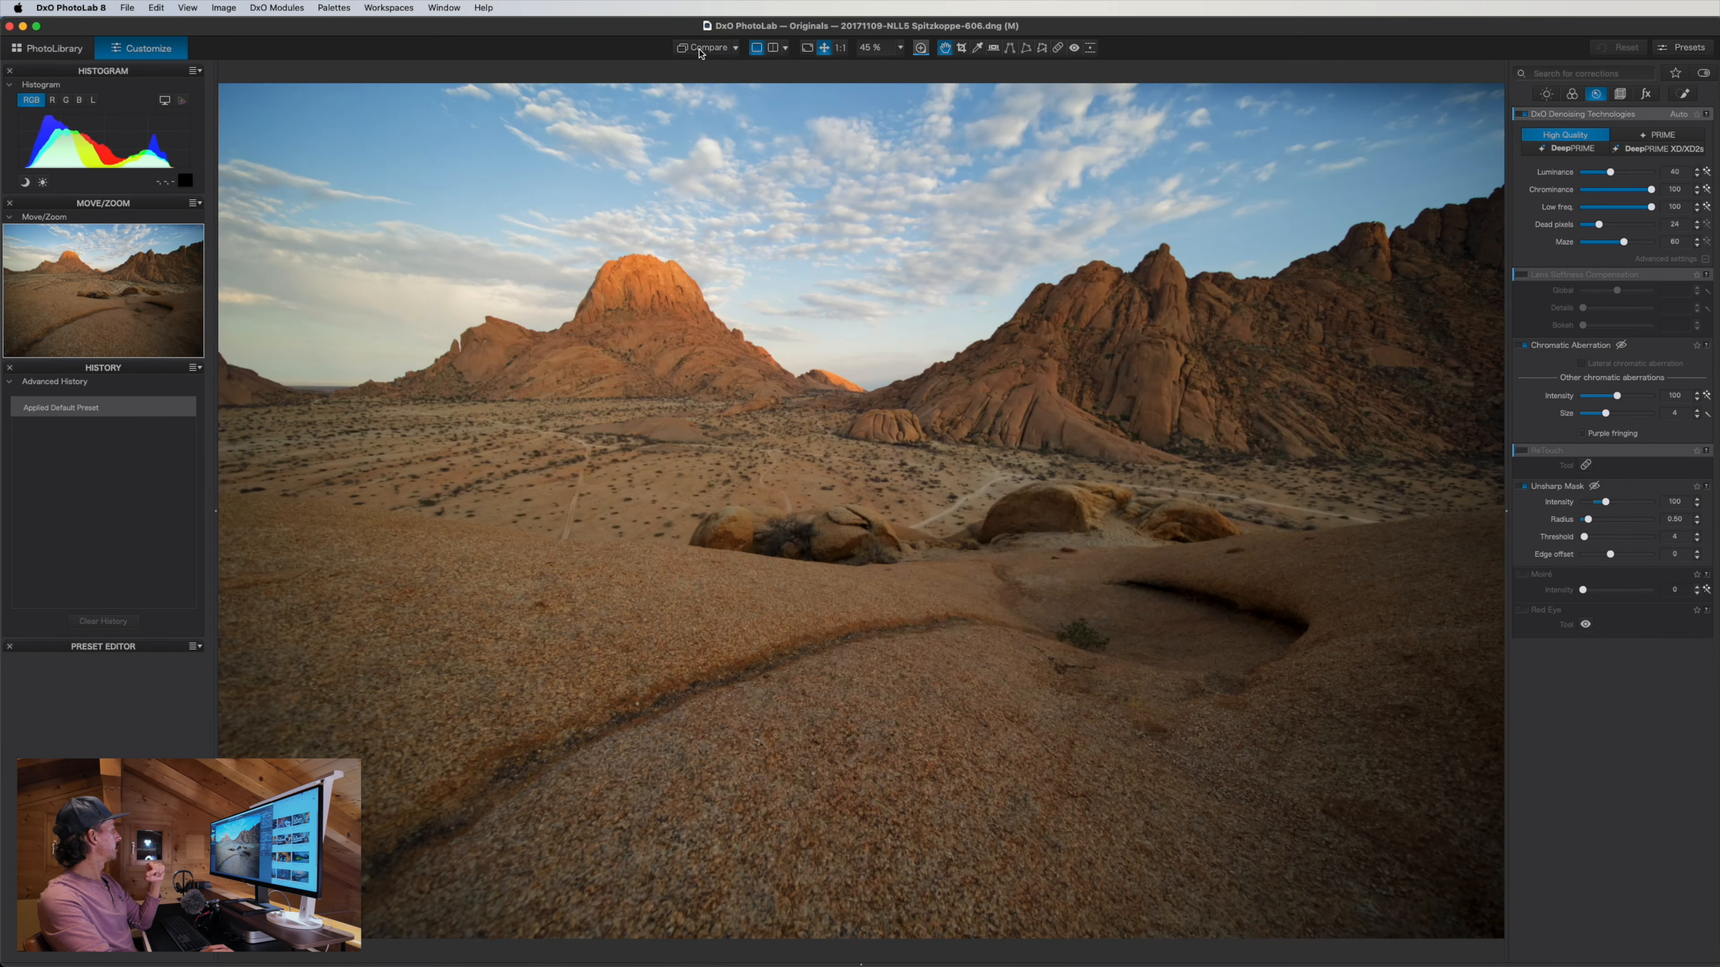
{"action": "left_click", "coordinate": [700, 52]}
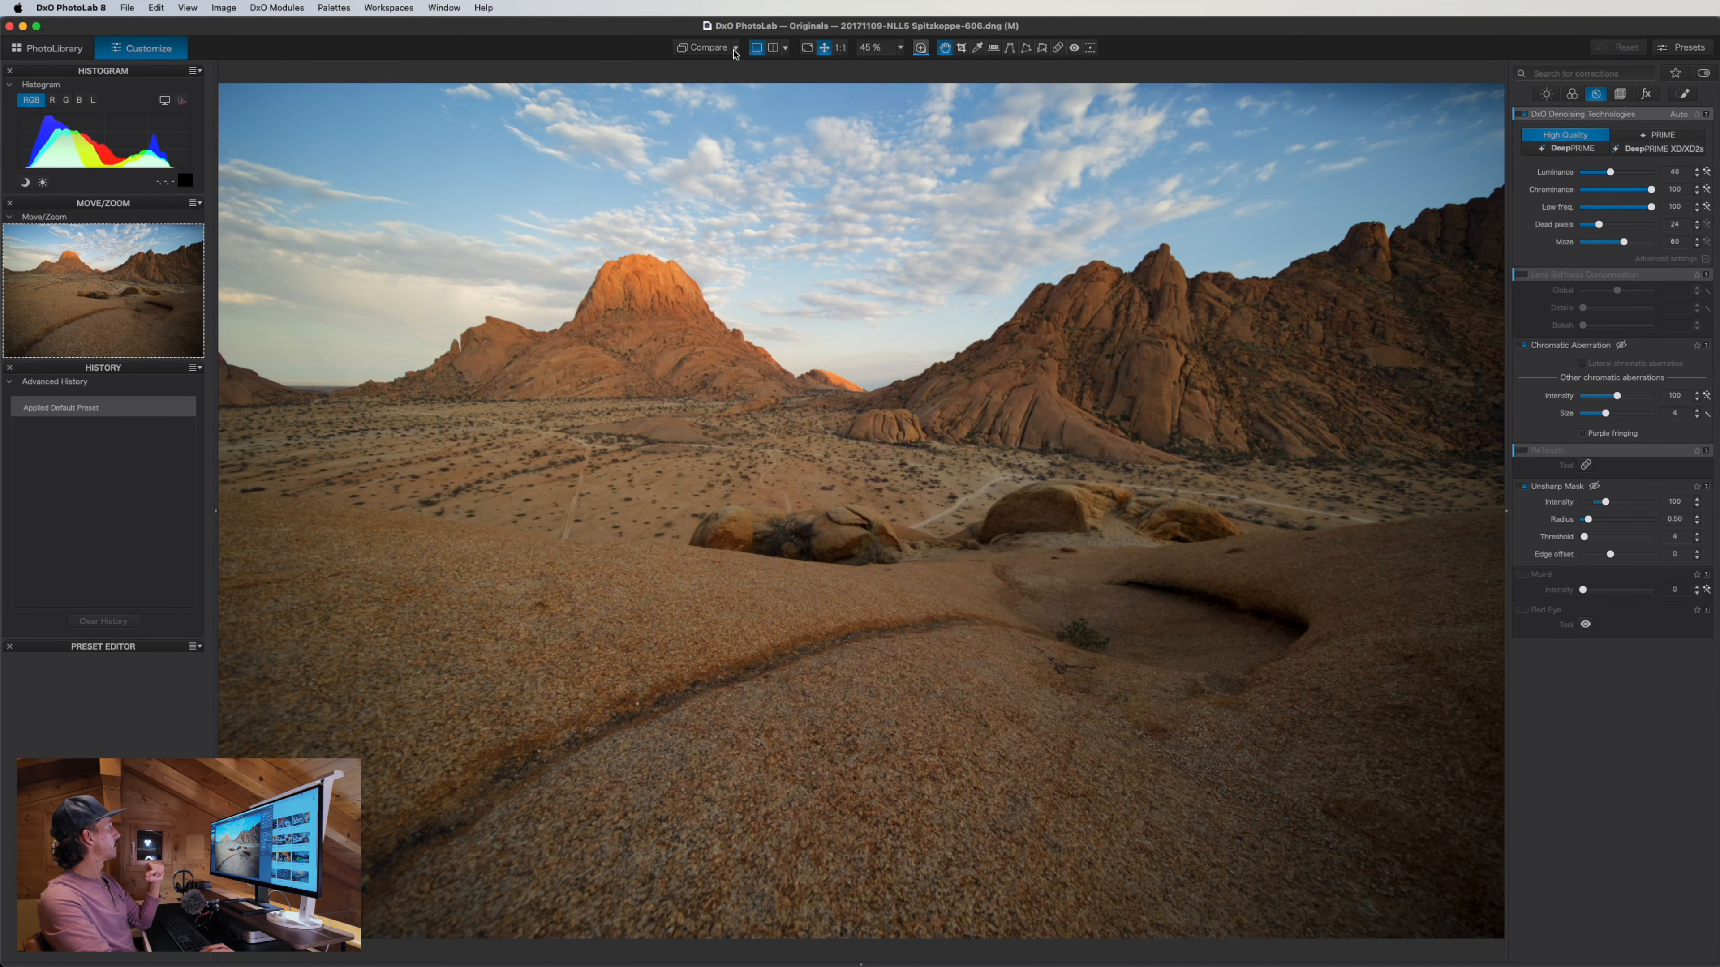
{"action": "left_click", "coordinate": [734, 52]}
{"action": "left_click", "coordinate": [776, 93]}
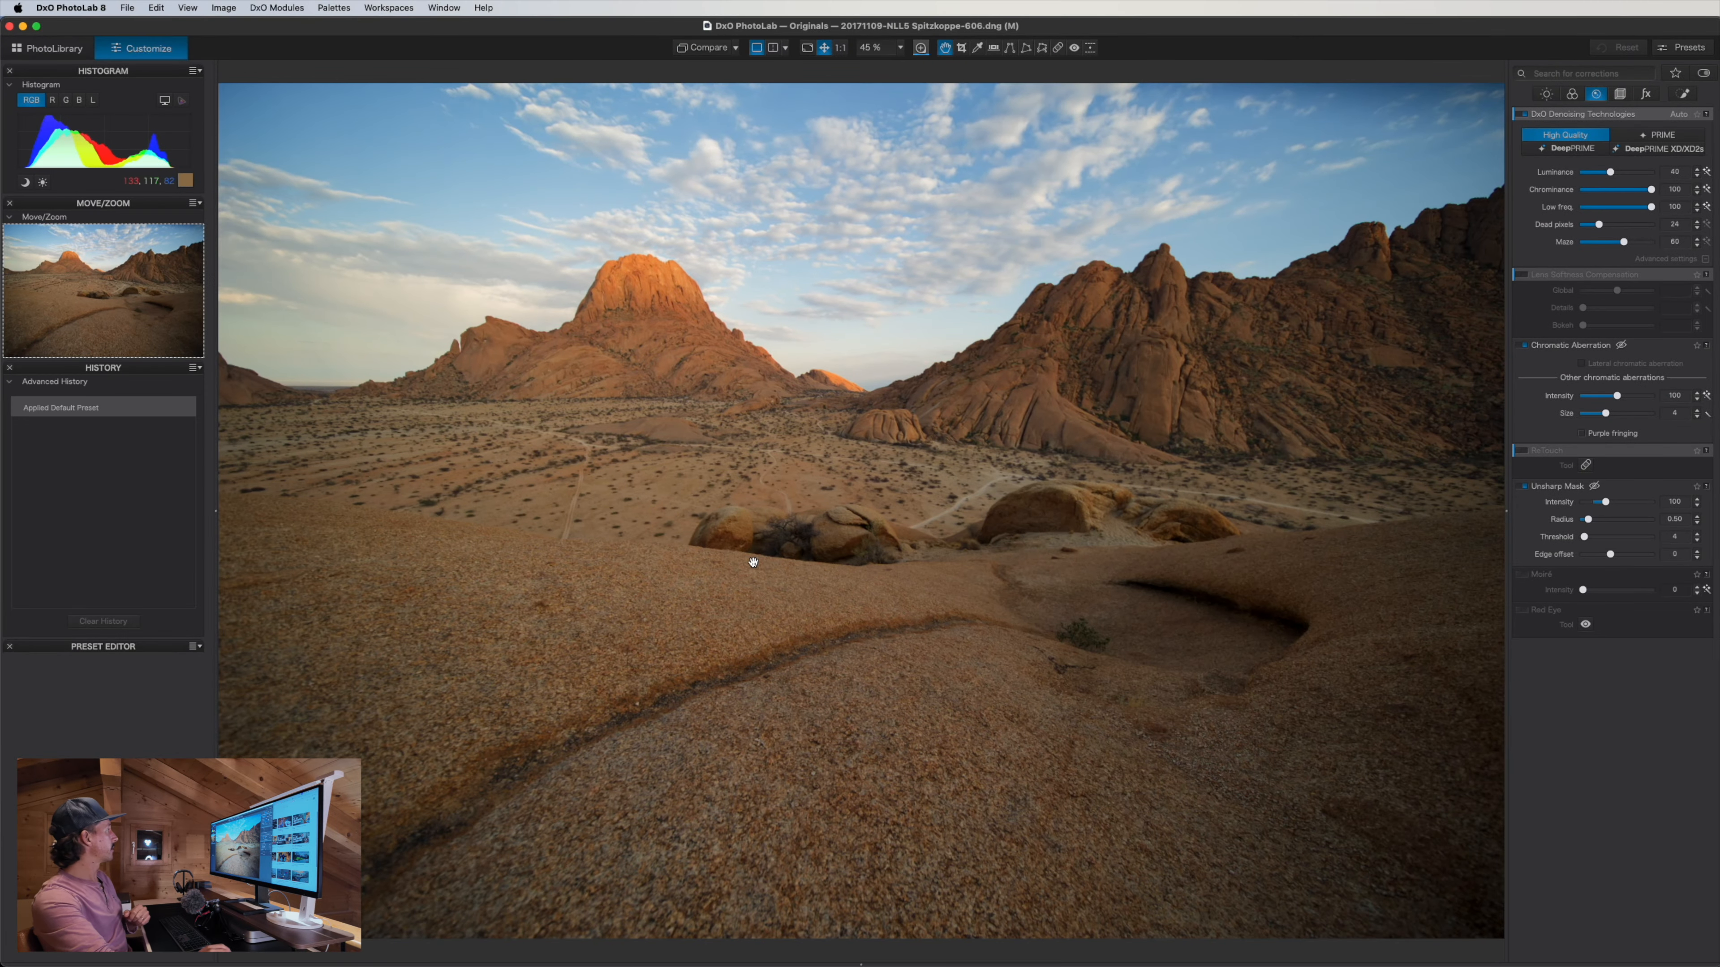
Inspect the sunlit mountain peak at 100% zoom and return to the fitted view of the whole photo
{"action": "double_click", "coordinate": [650, 317]}
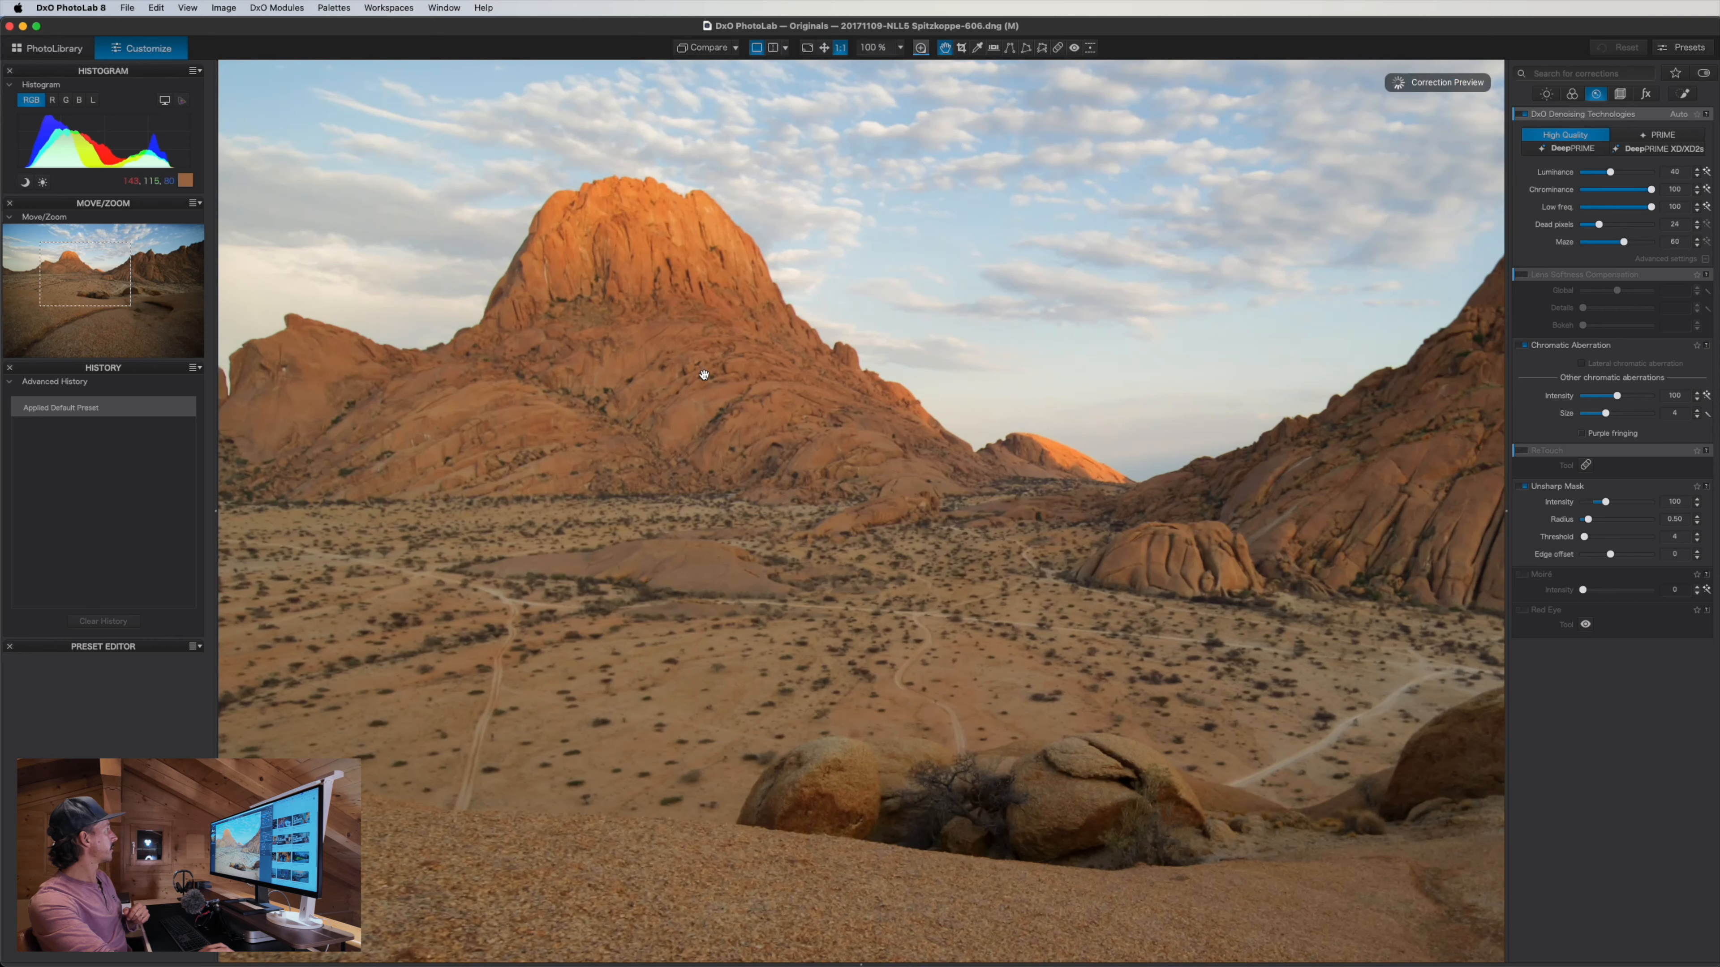
{"action": "left_click_drag", "start_coordinate": [707, 288], "coordinate": [822, 368]}
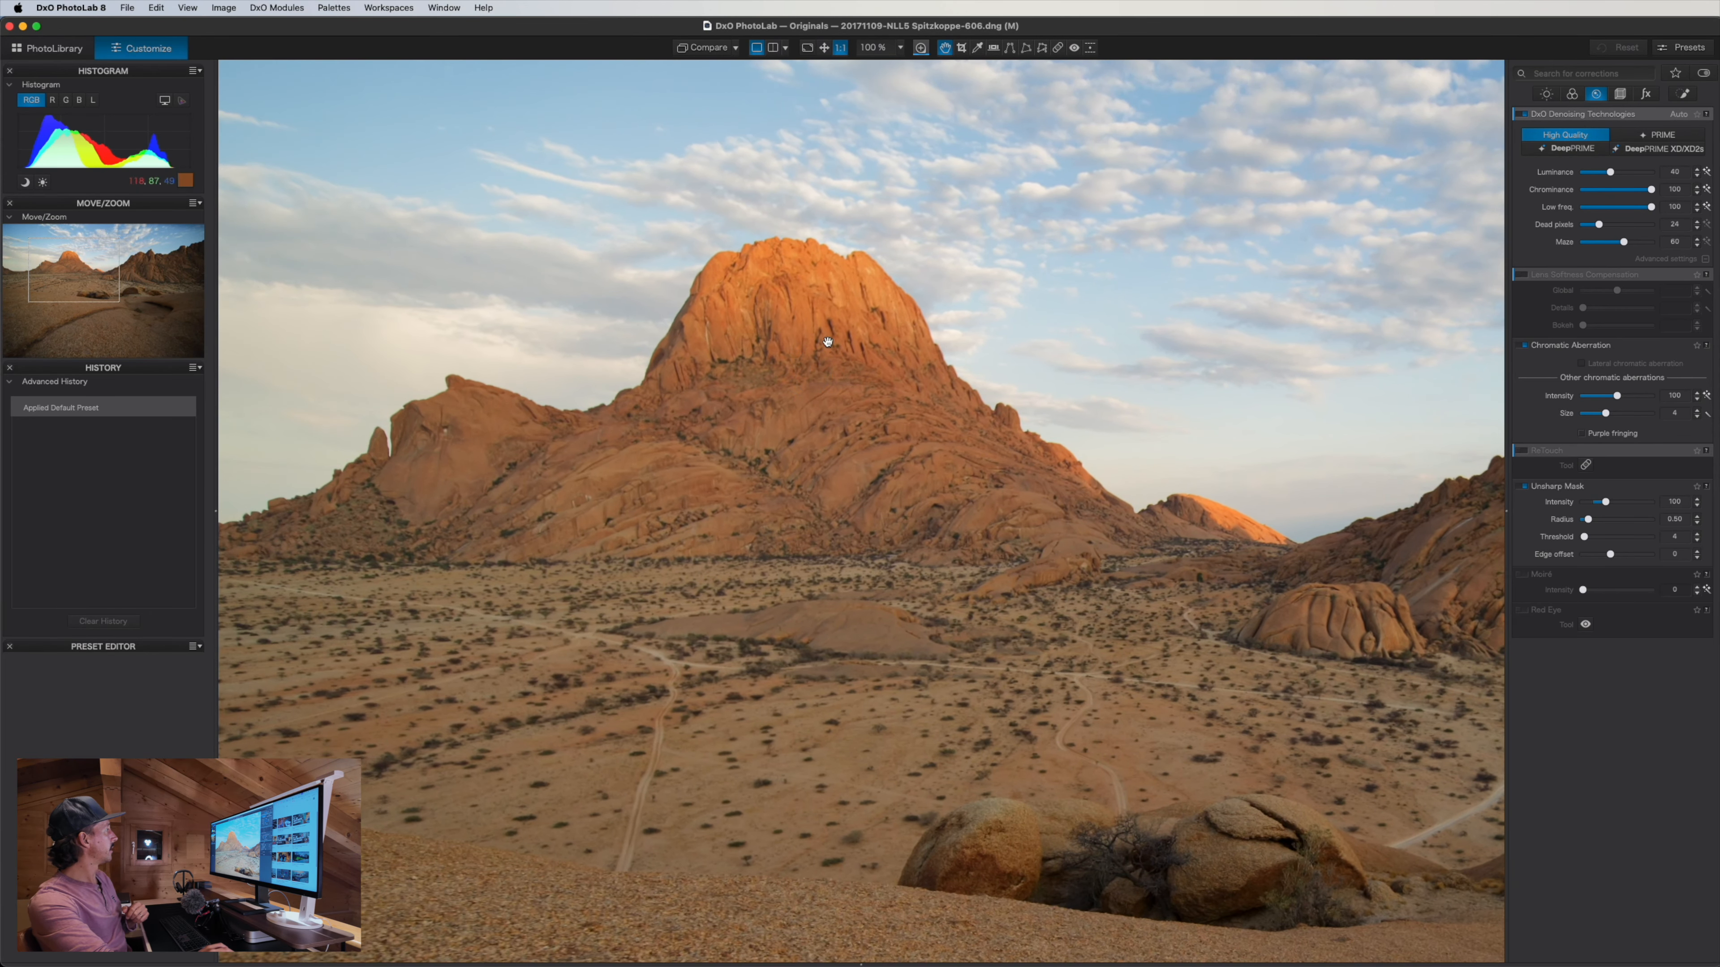
{"action": "double_click", "coordinate": [814, 370]}
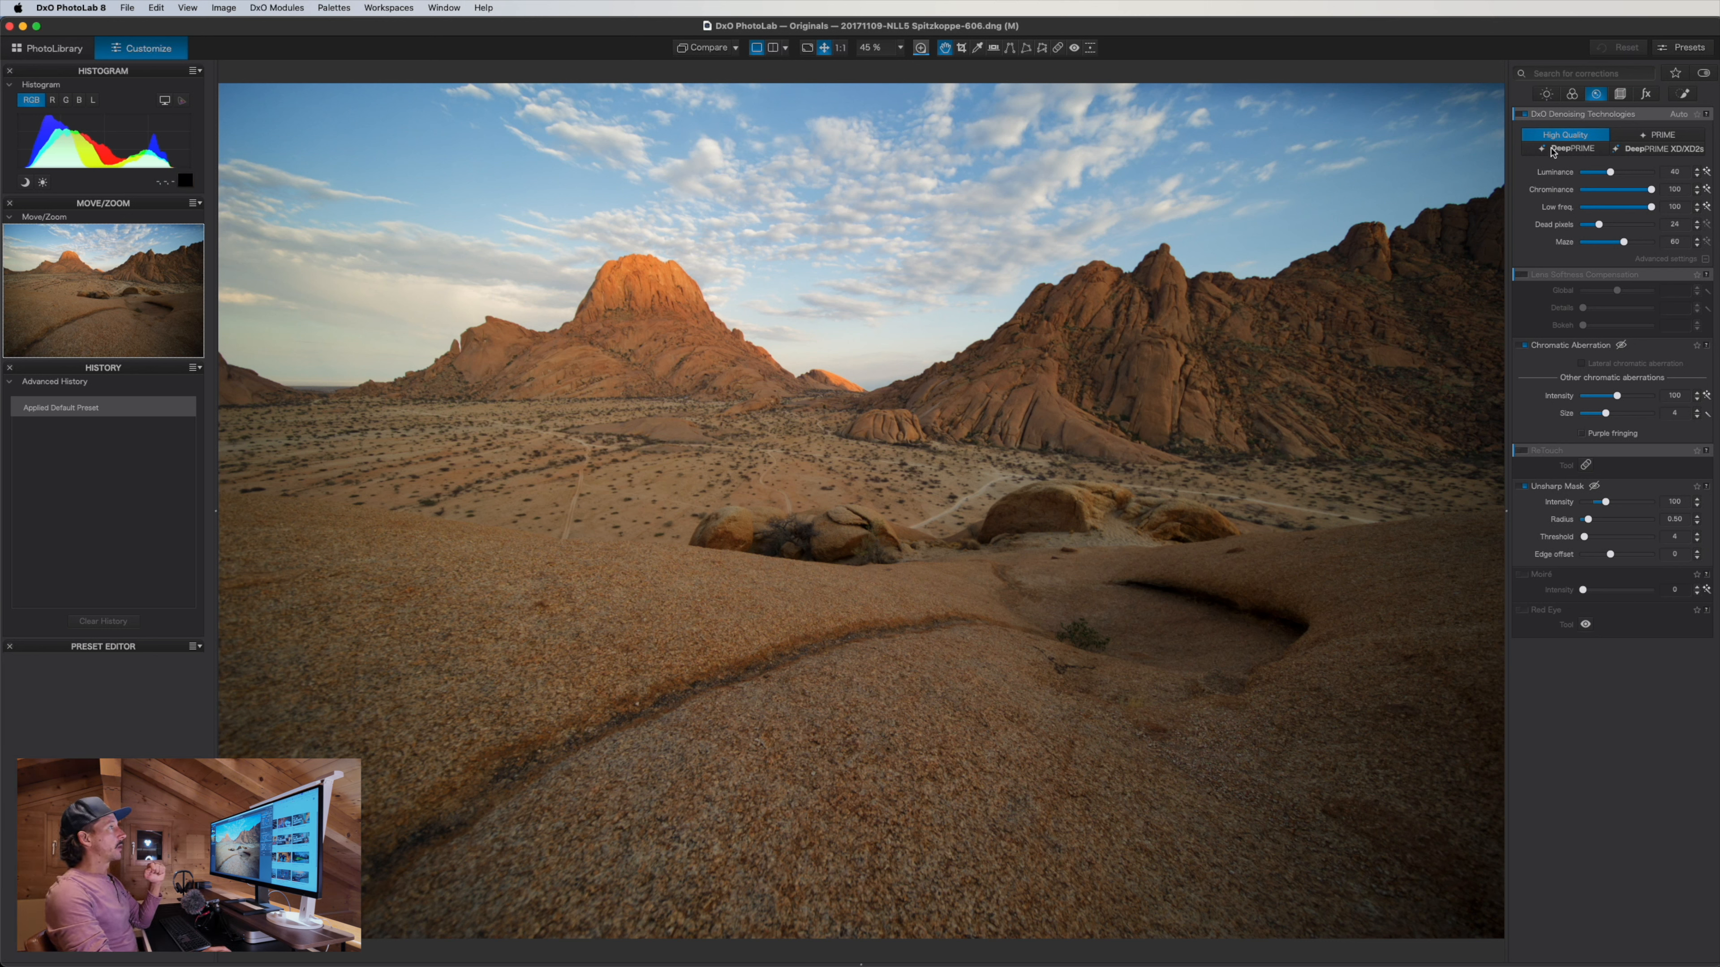
Filter the correction tools to show only the light adjustments
{"action": "left_click", "coordinate": [1548, 94]}
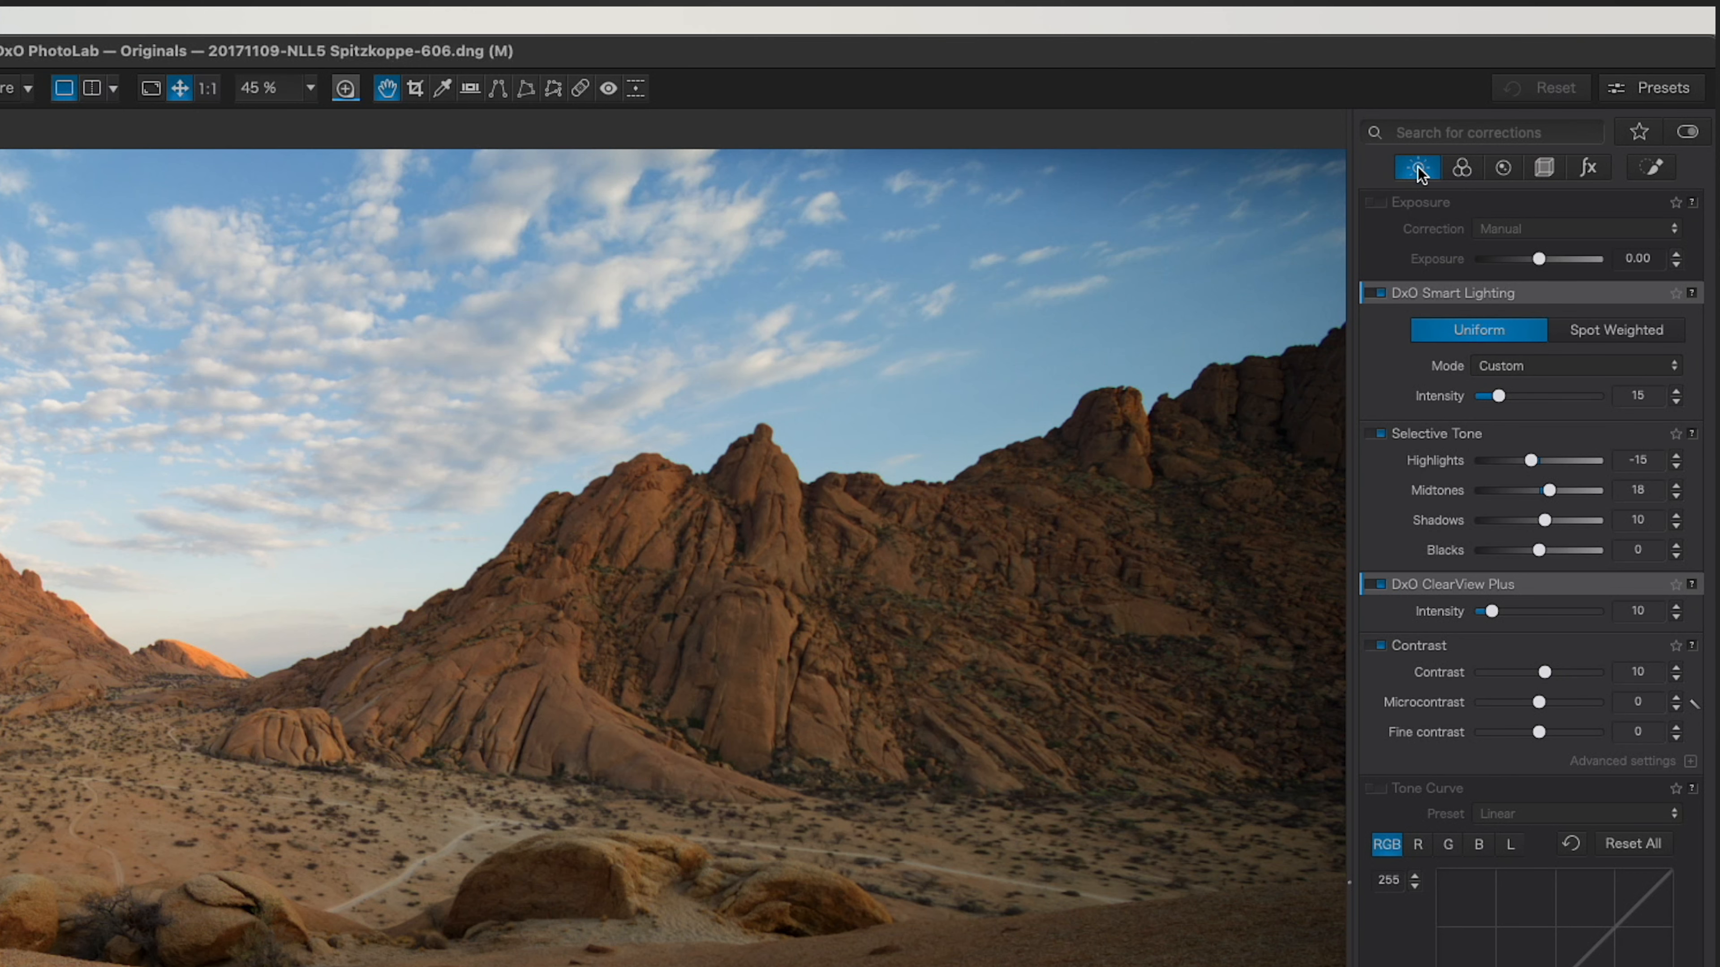
{"action": "left_click", "coordinate": [1418, 166]}
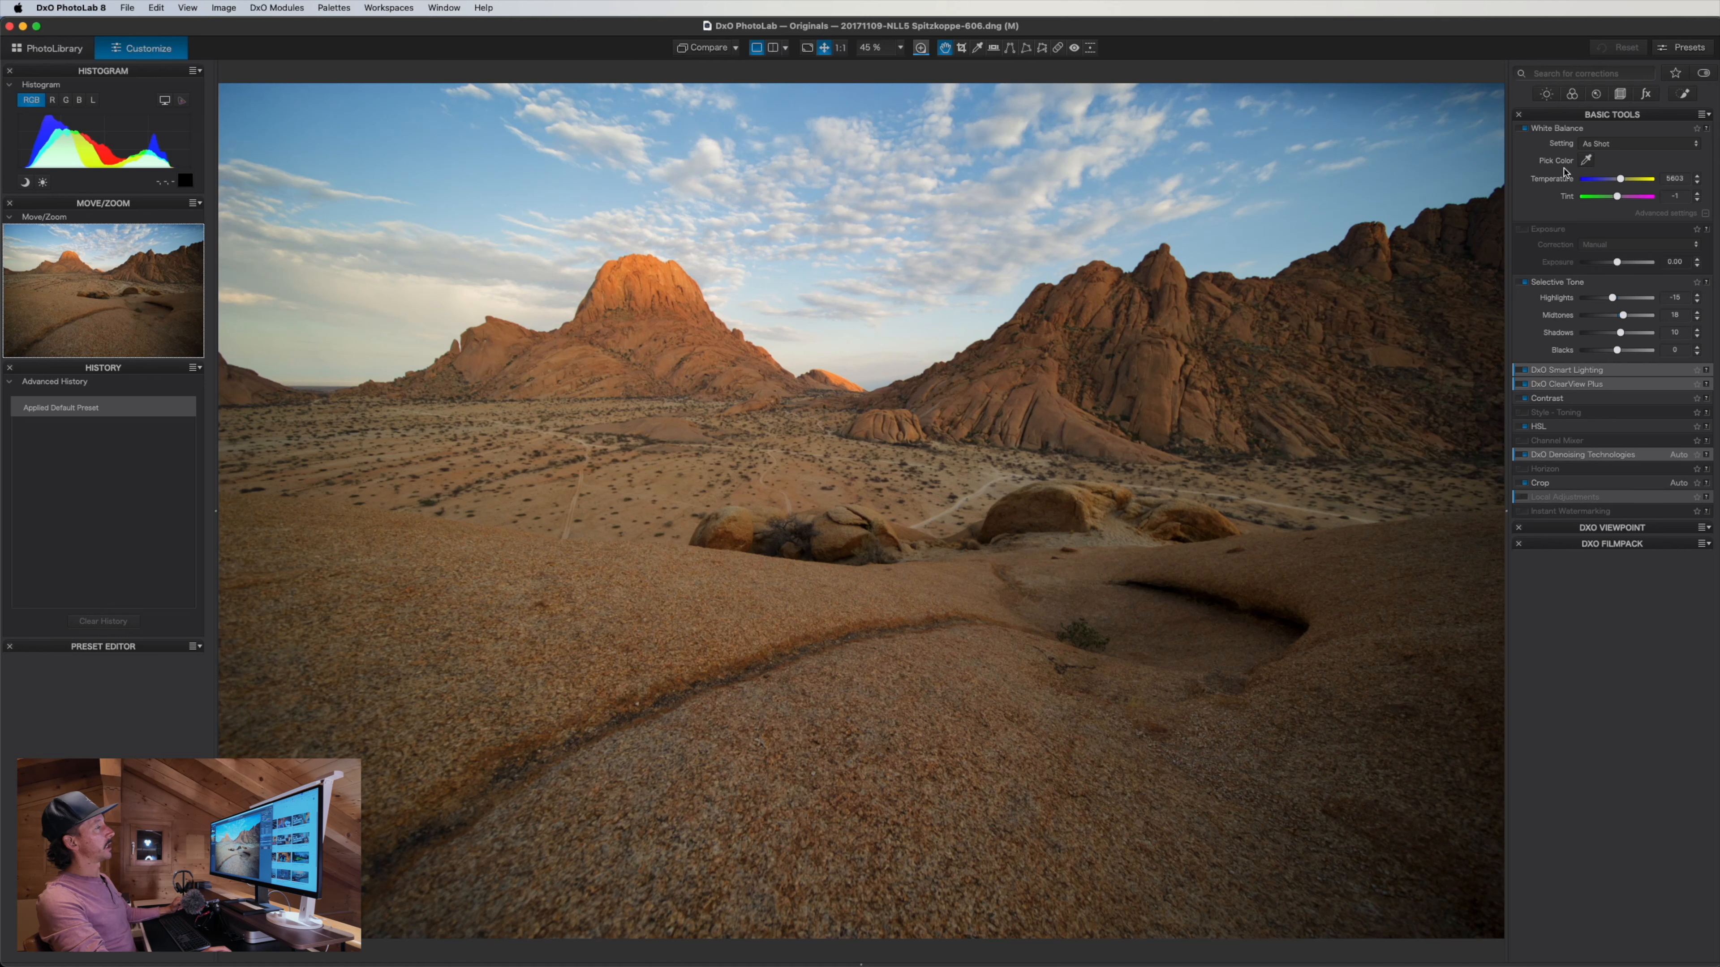
{"action": "left_click", "coordinate": [1546, 94]}
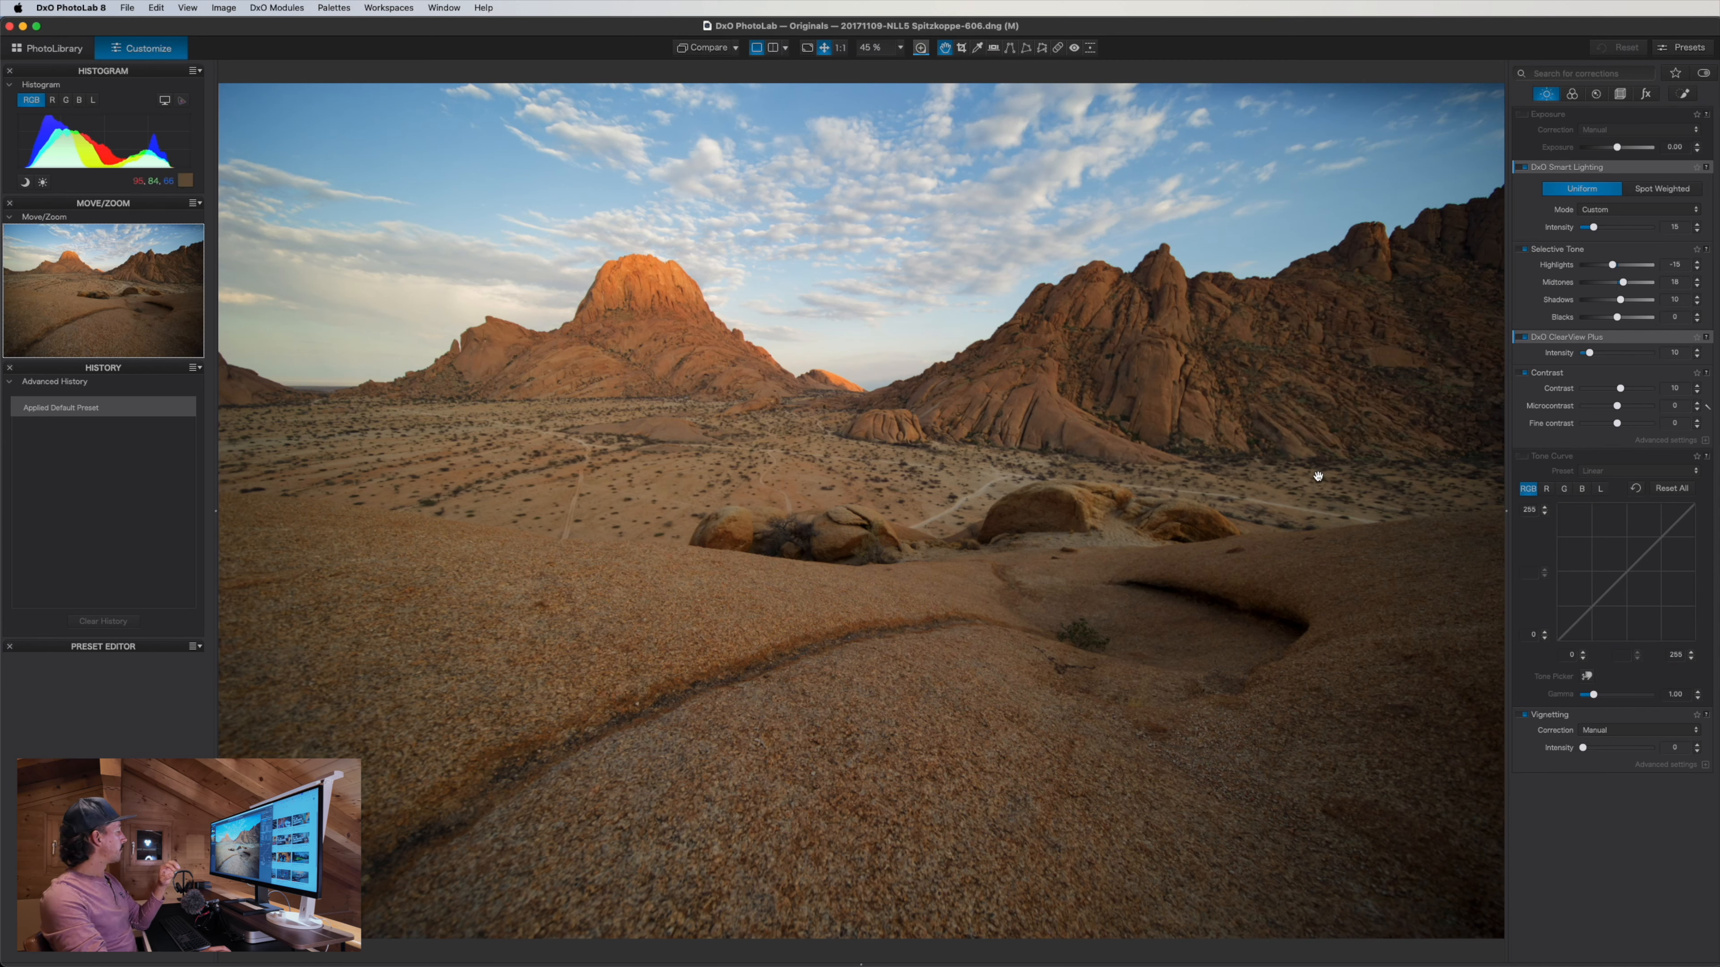
Try the Exposure correction at 0.09, reset it to 0.00 and disable the correction
{"action": "left_click", "coordinate": [1524, 115]}
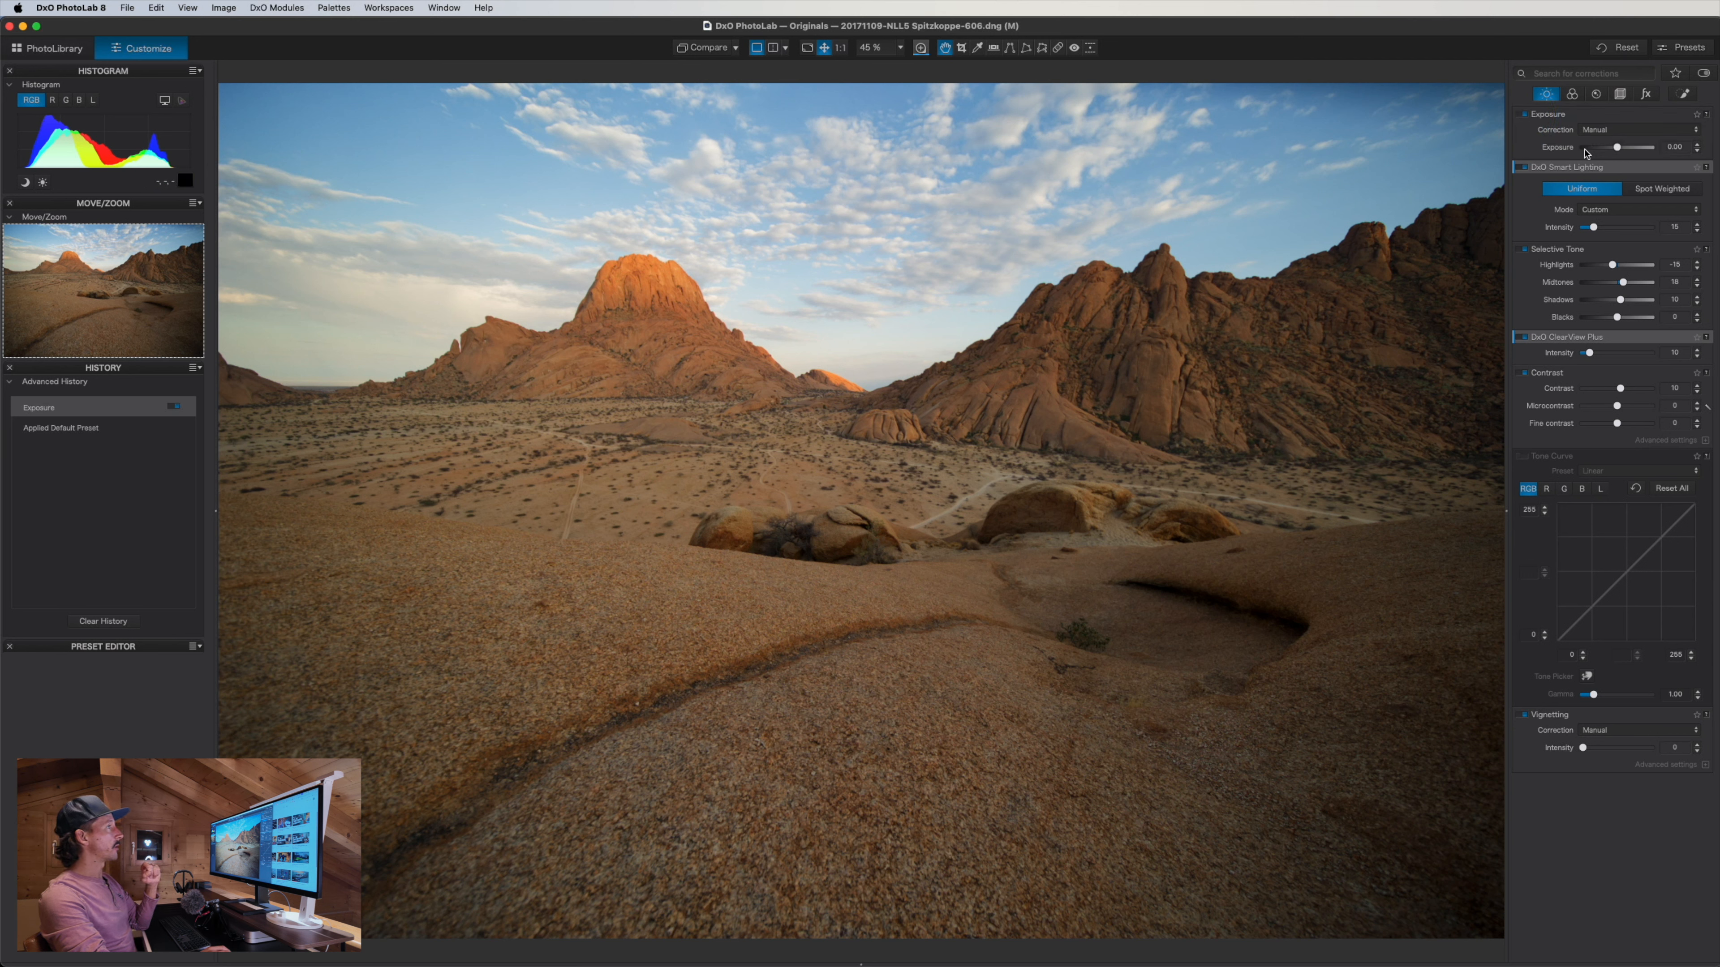
{"action": "left_click_drag", "start_coordinate": [1618, 151], "coordinate": [1618, 148]}
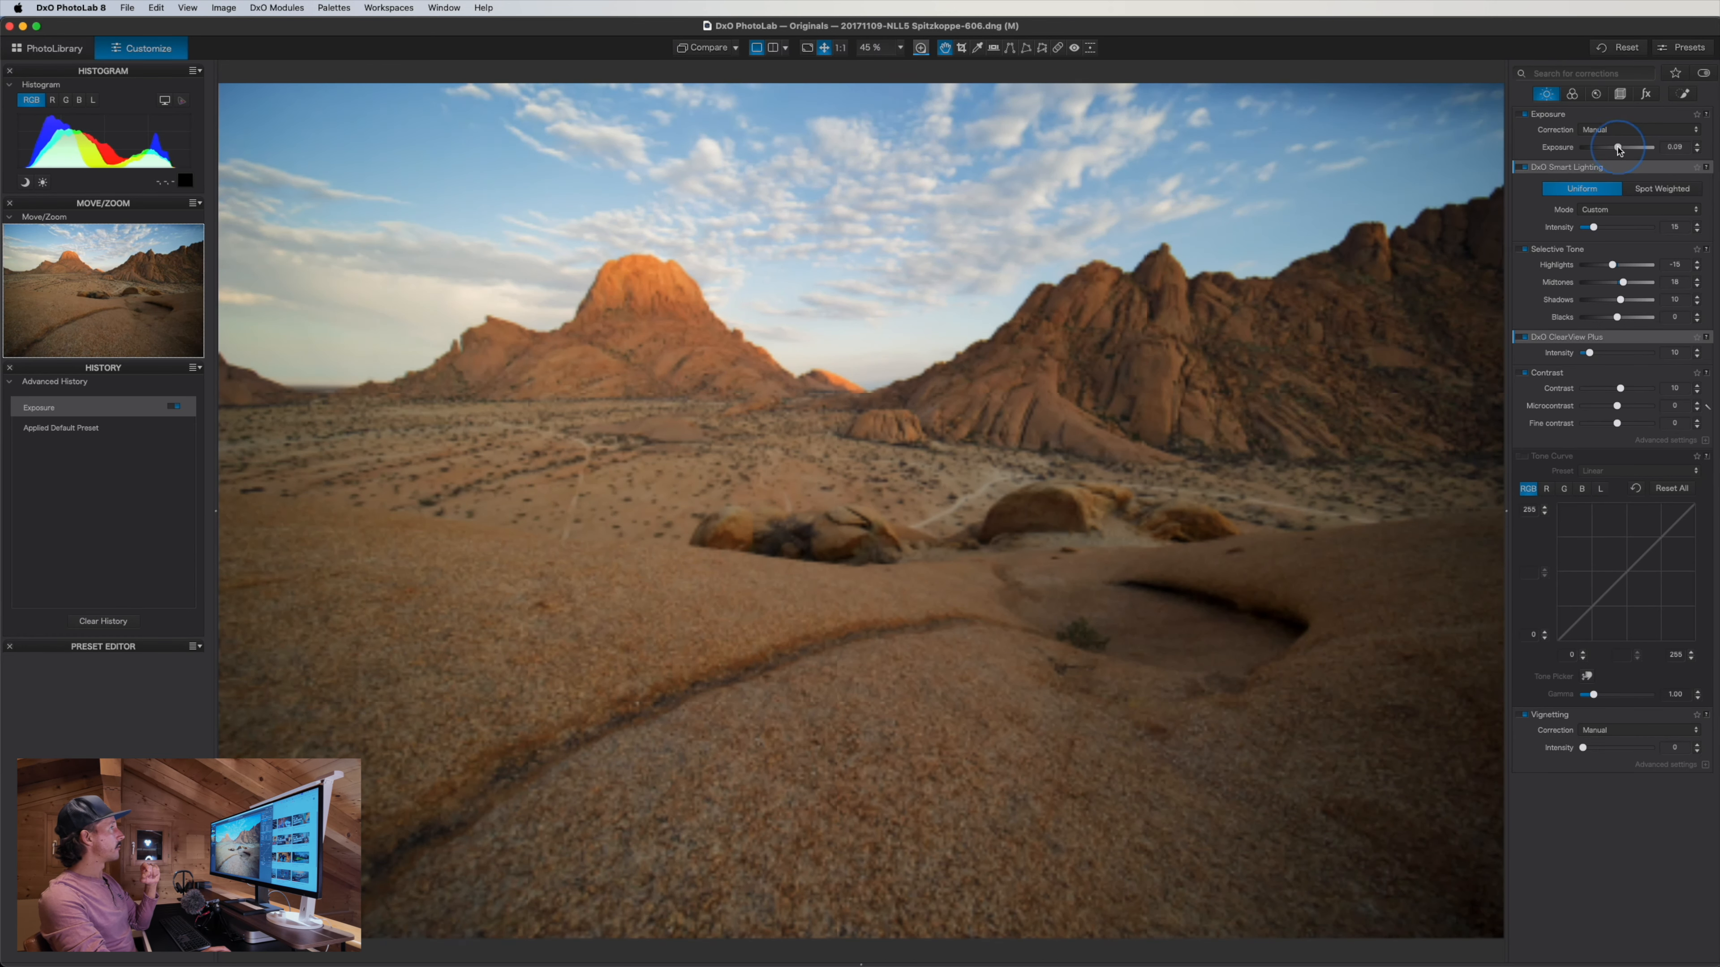
{"action": "double_click", "coordinate": [1617, 148]}
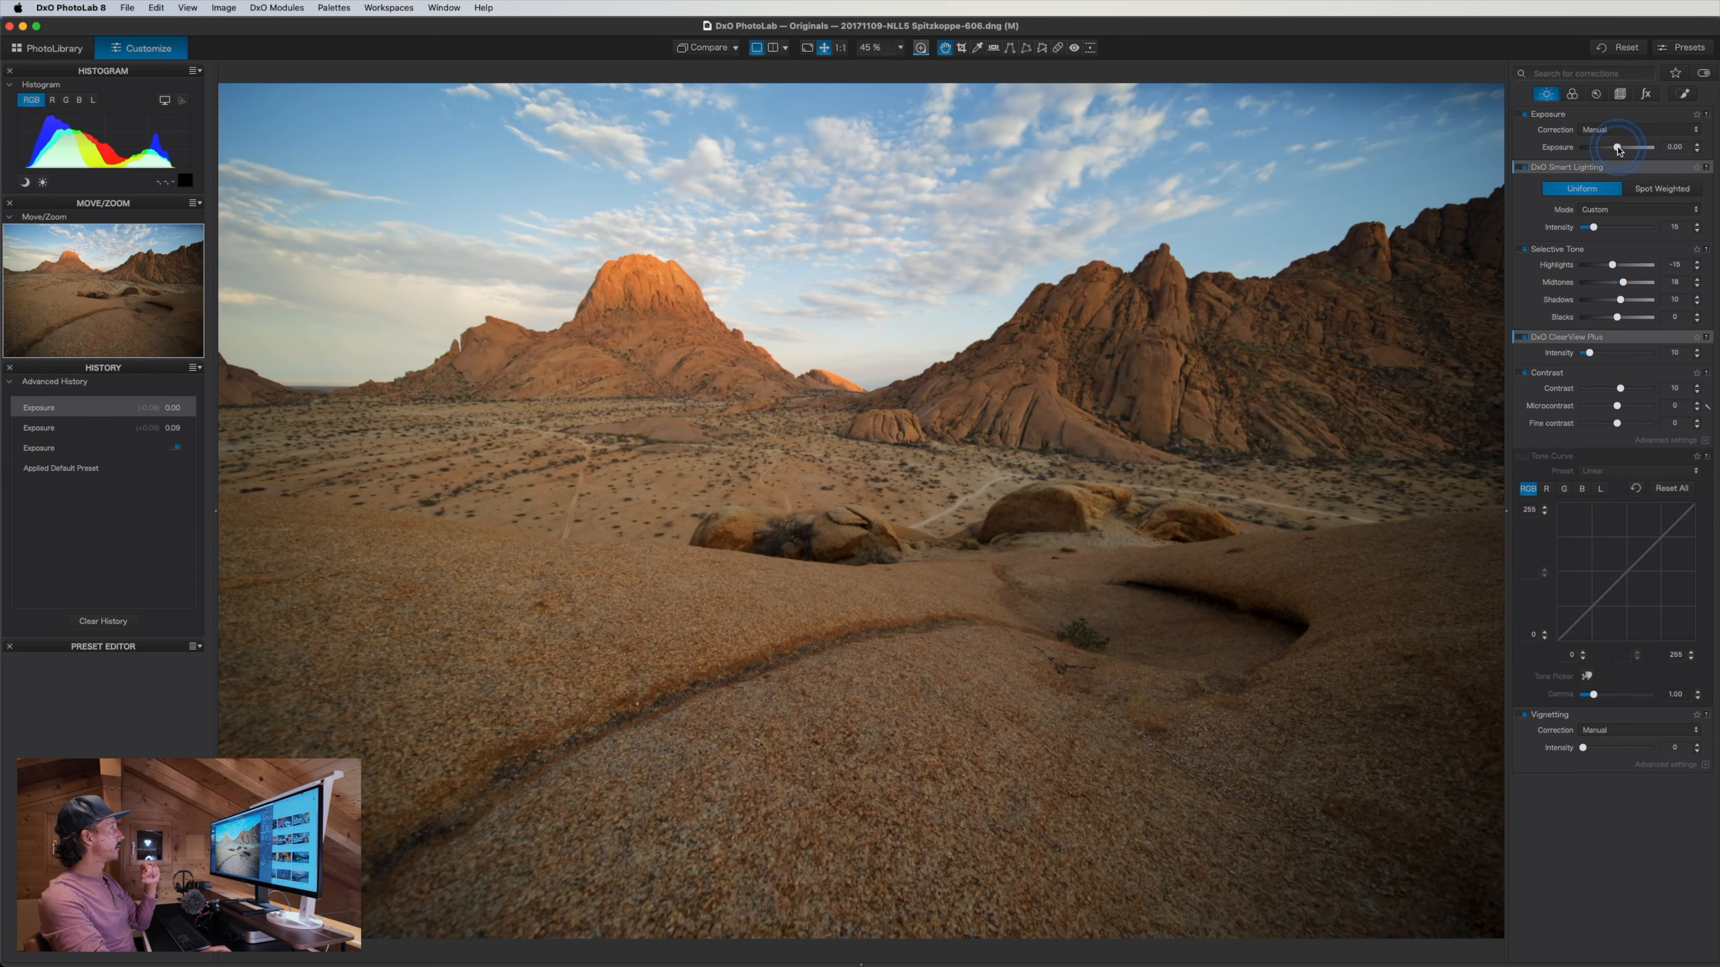
{"action": "left_click", "coordinate": [1522, 115]}
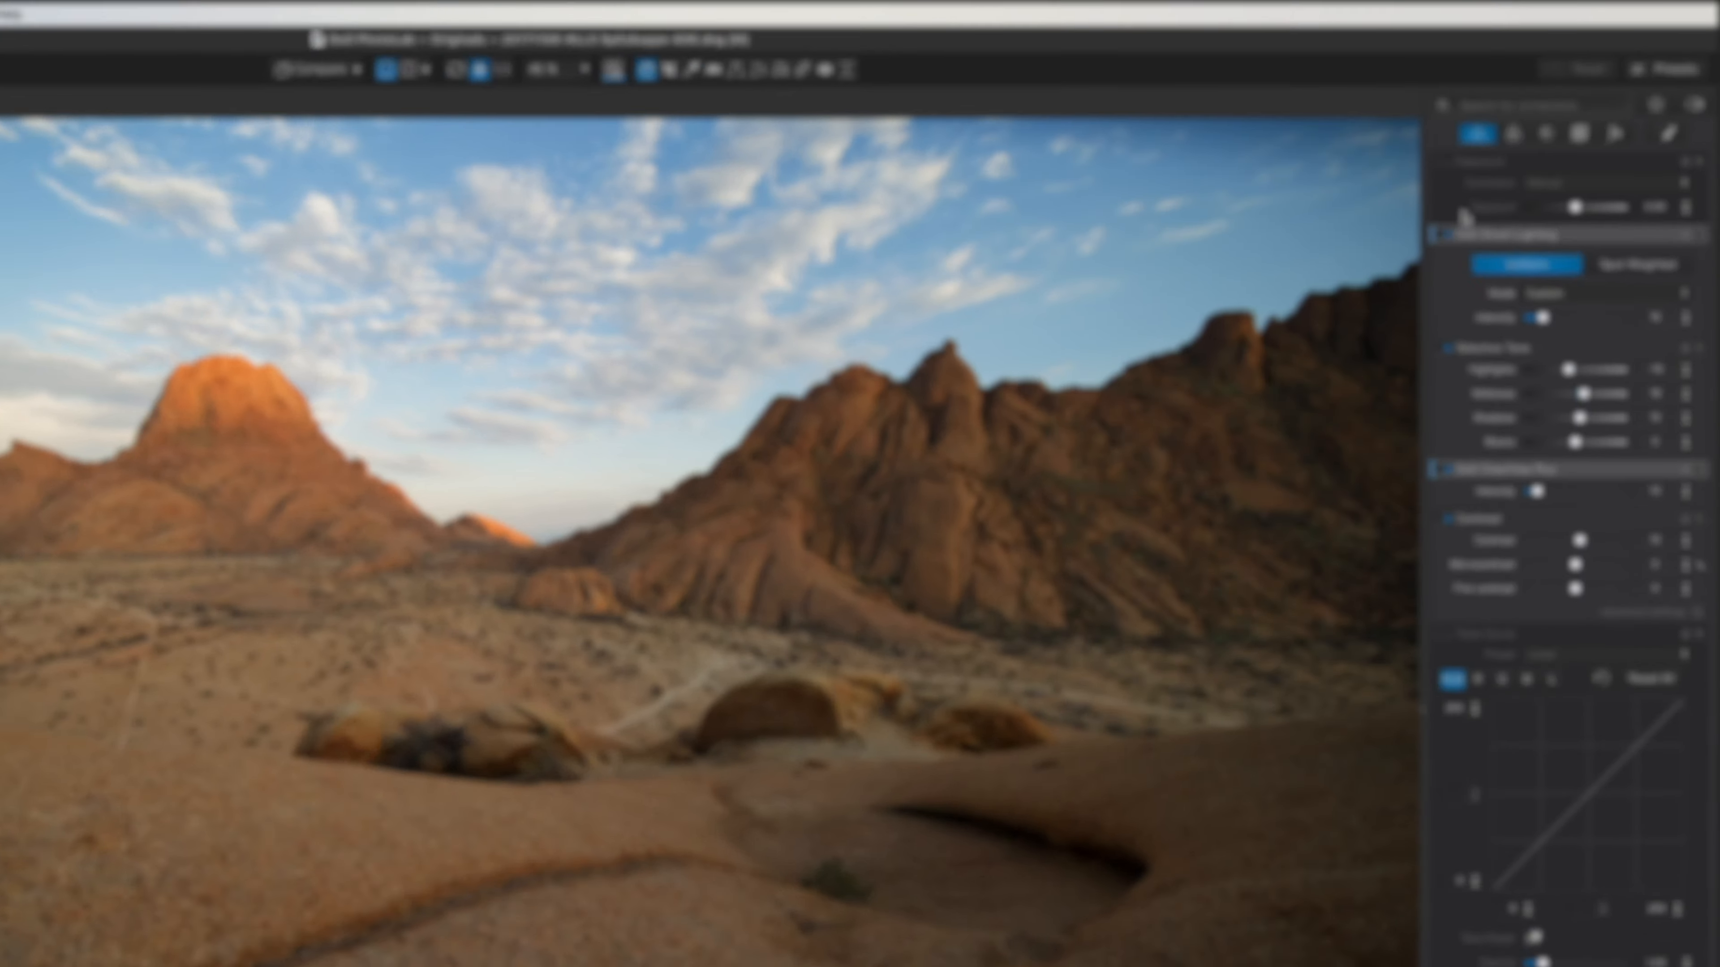
Set the DxO Smart Lighting intensity to 55 and check its effect by switching the correction off and on
{"action": "mouse_move", "coordinate": [1550, 167]}
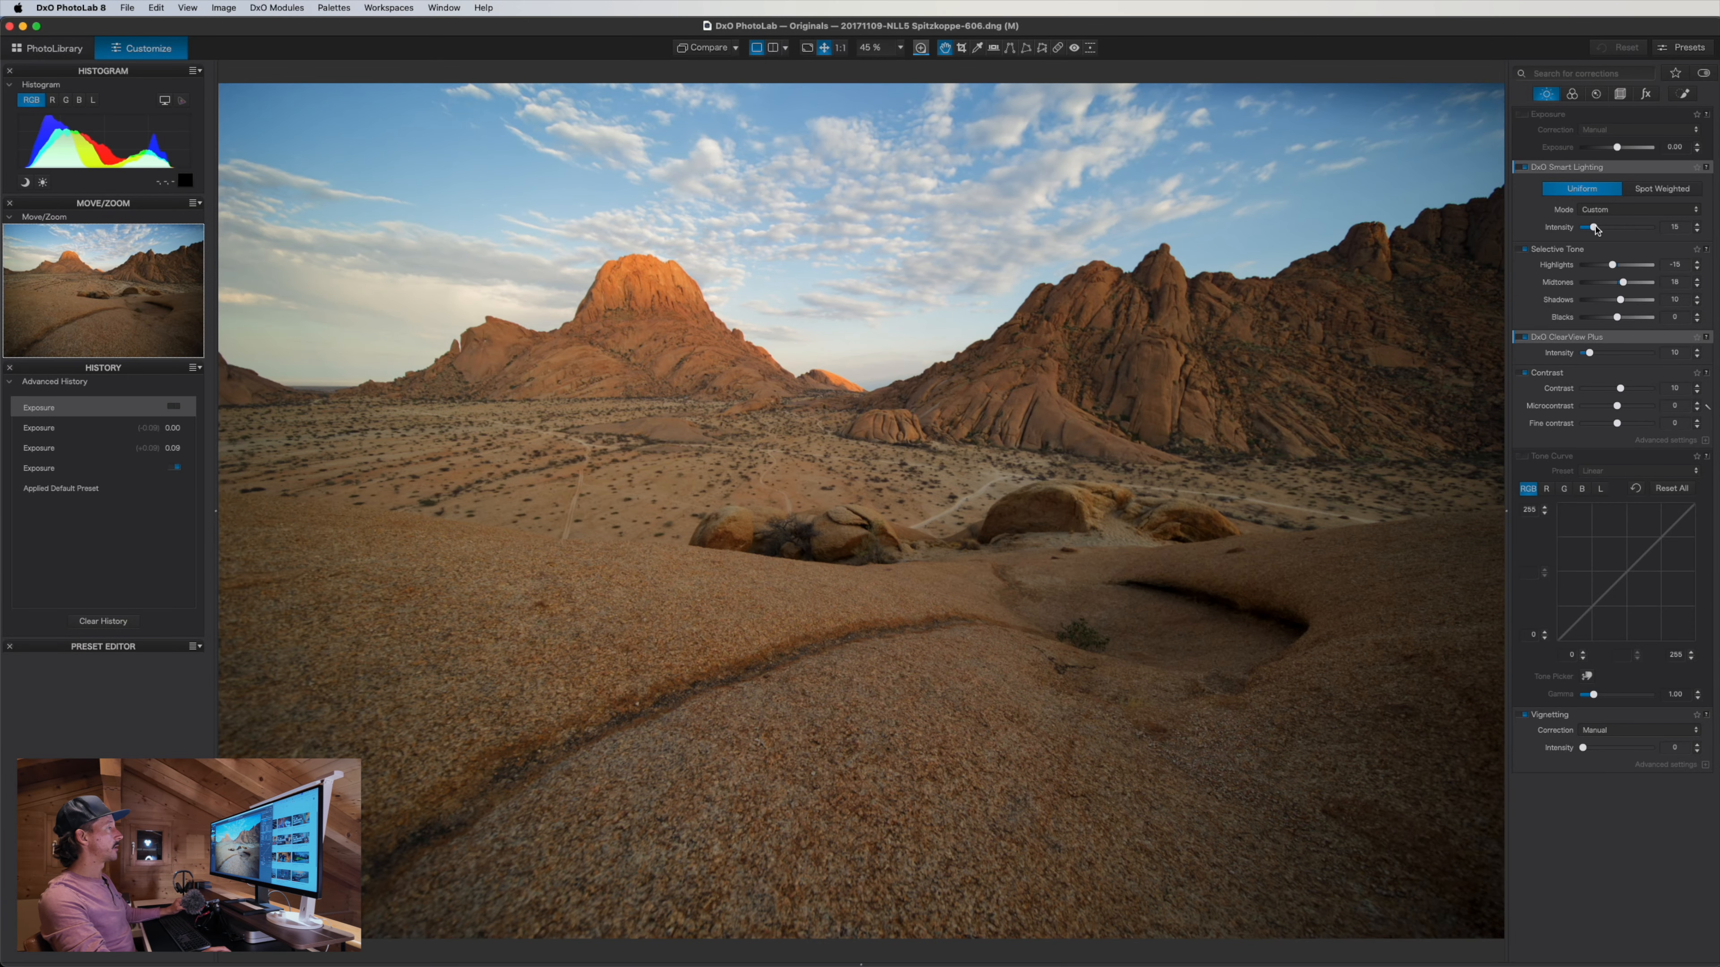
{"action": "left_click_drag", "start_coordinate": [1596, 229], "coordinate": [1622, 231]}
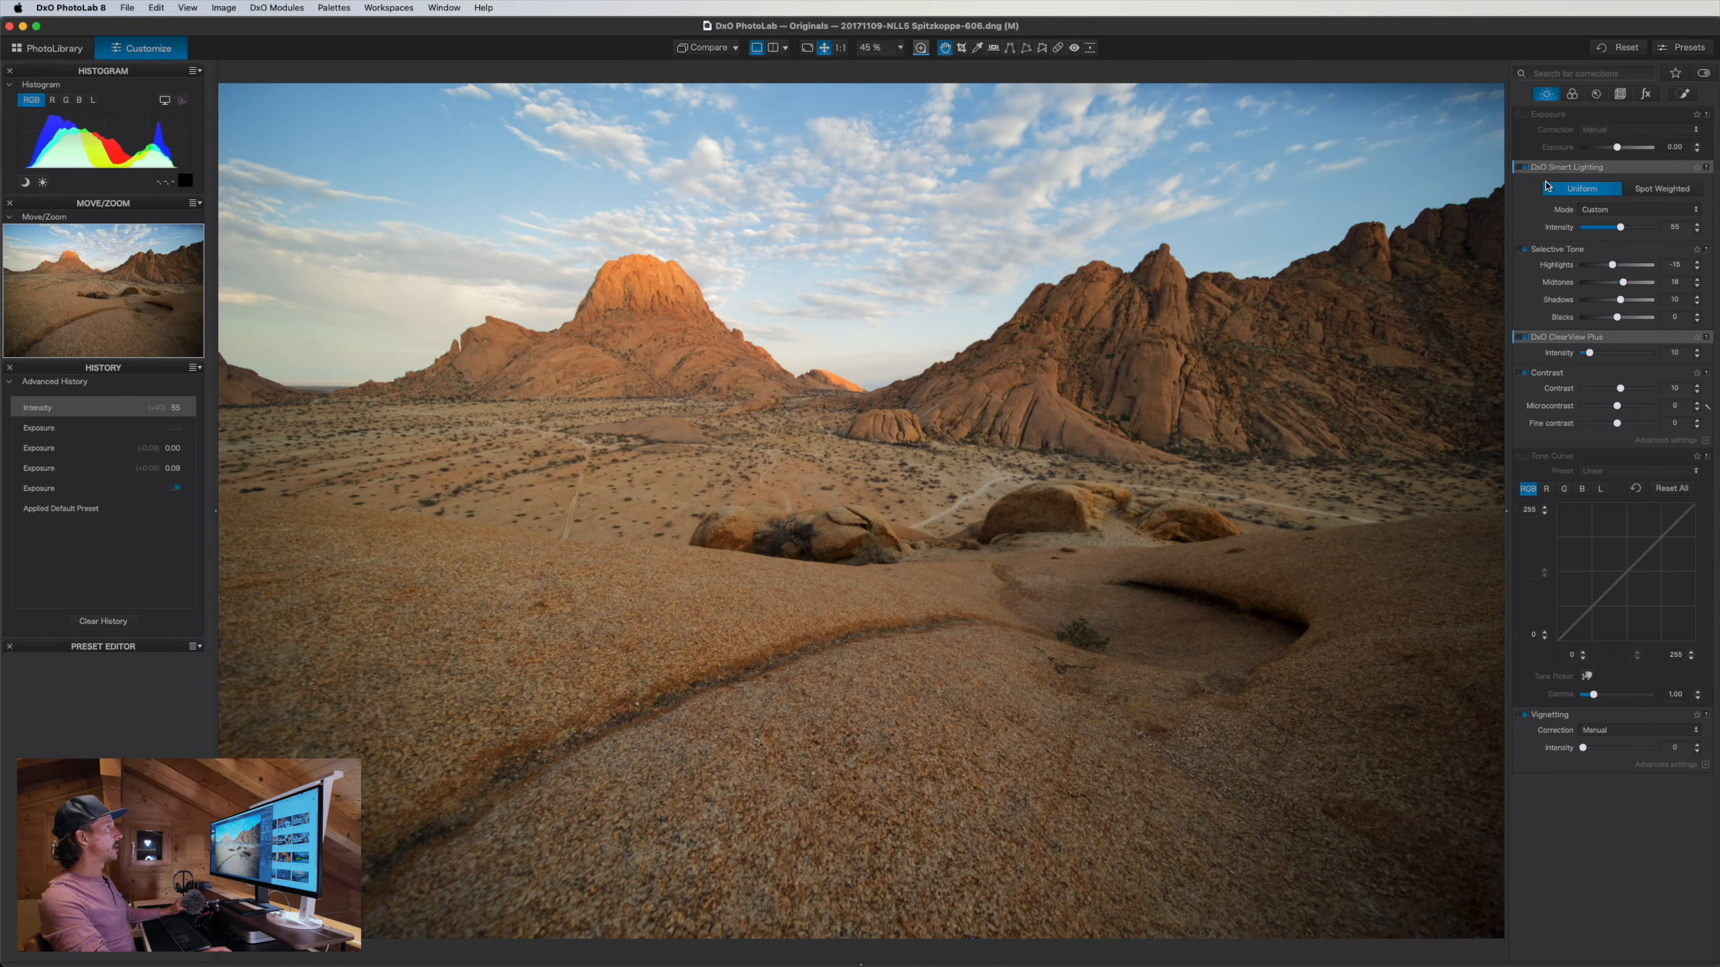
{"action": "mouse_move", "coordinate": [1526, 169]}
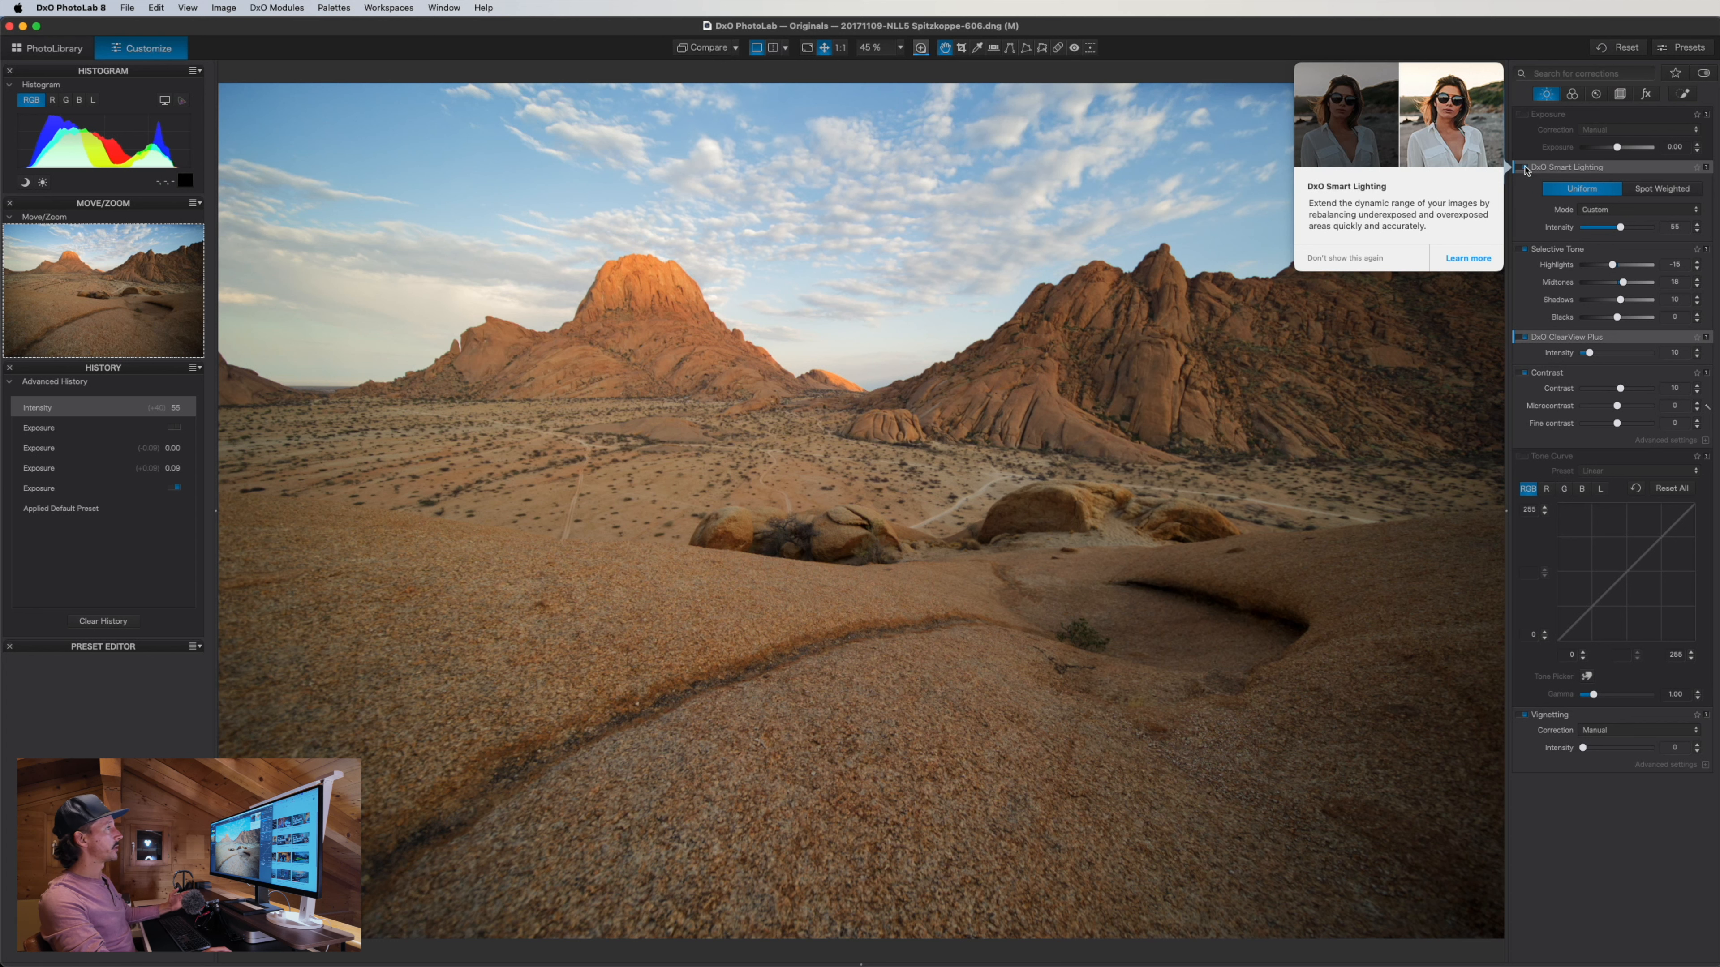
{"action": "left_click", "coordinate": [1526, 167]}
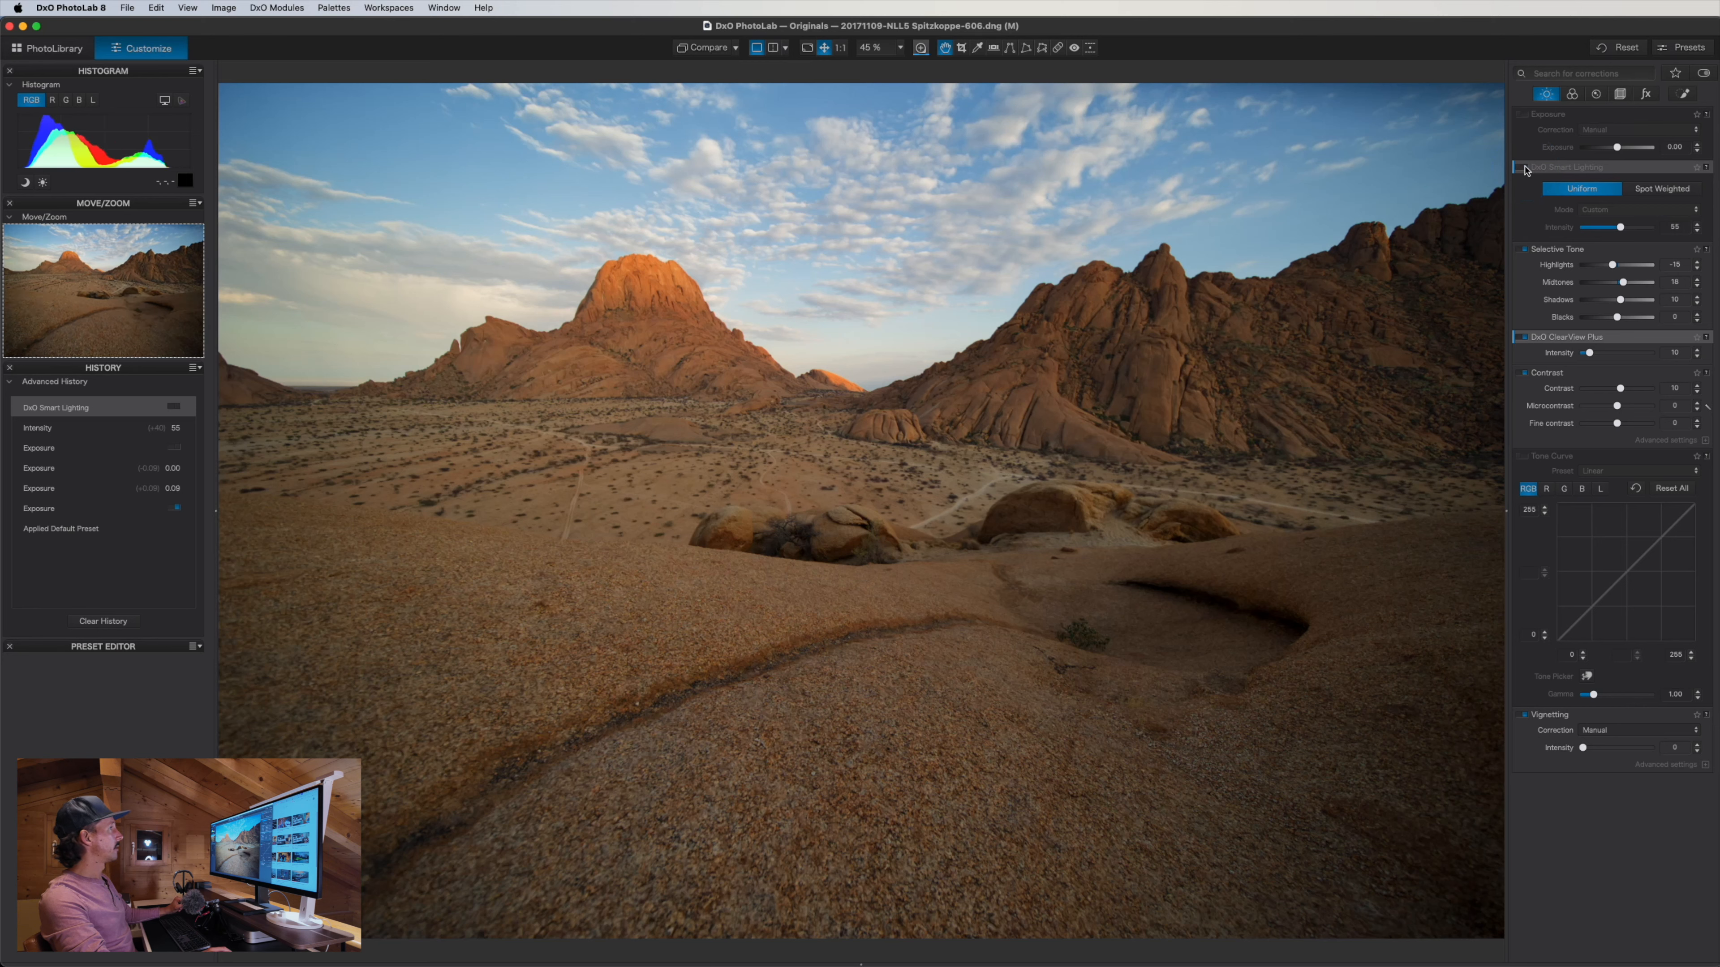
{"action": "left_click", "coordinate": [1526, 168]}
{"action": "left_click", "coordinate": [1526, 168]}
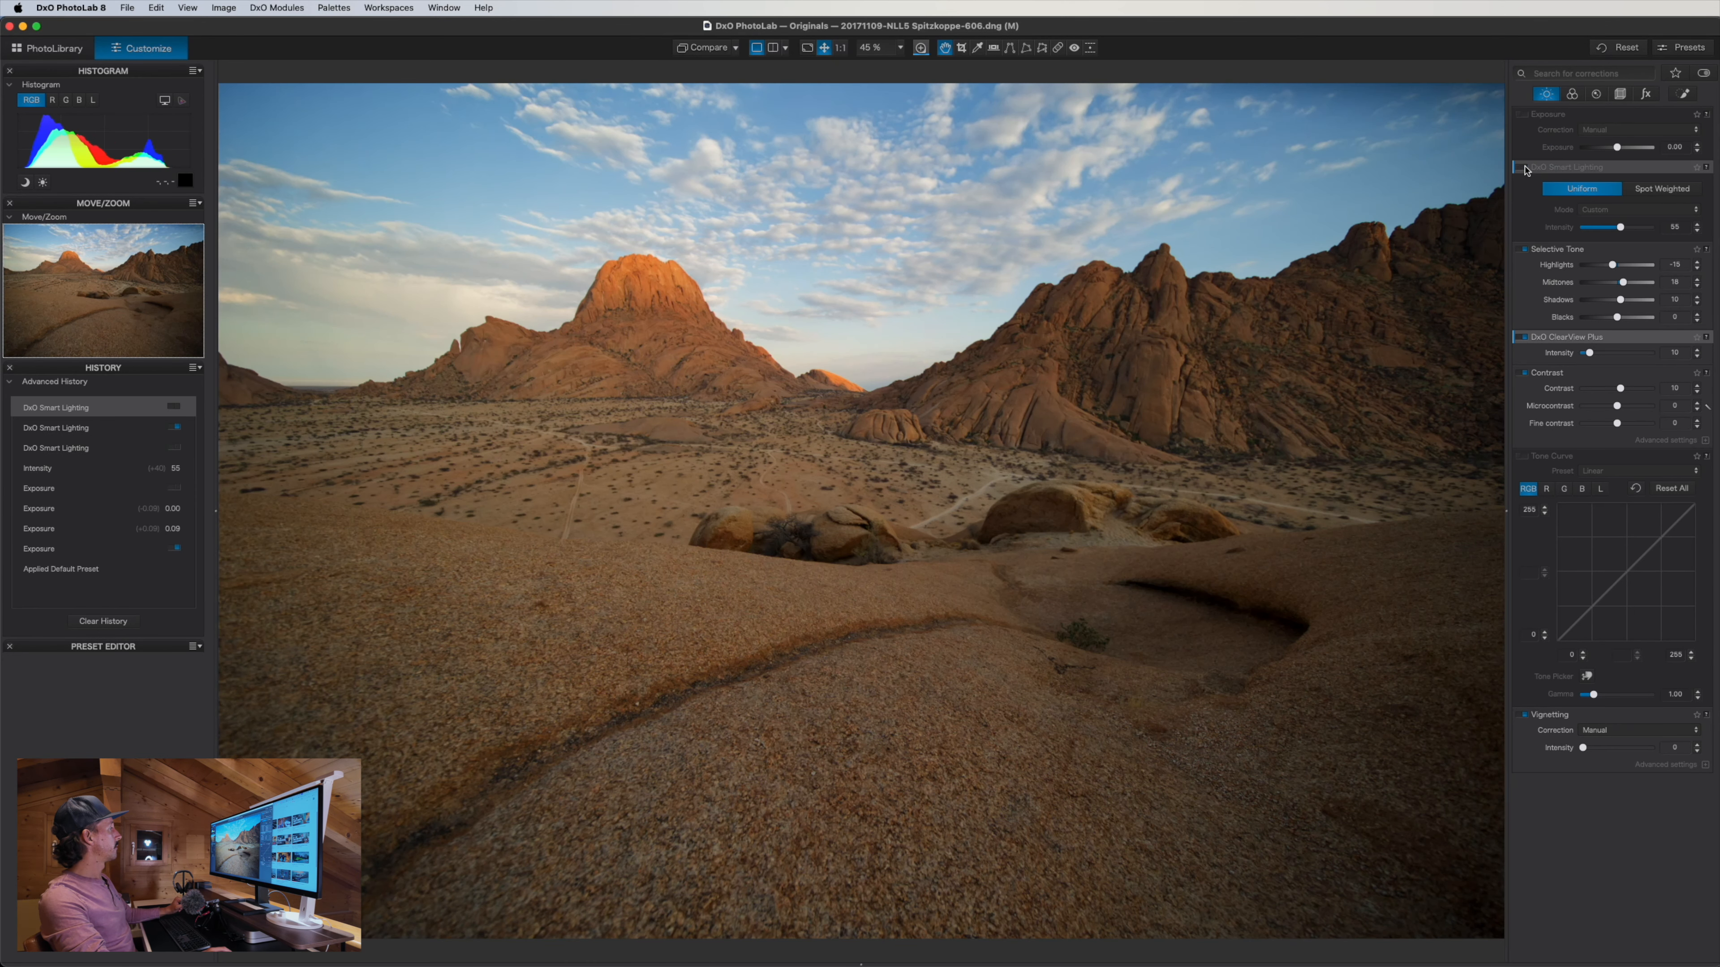
{"action": "left_click", "coordinate": [1526, 168]}
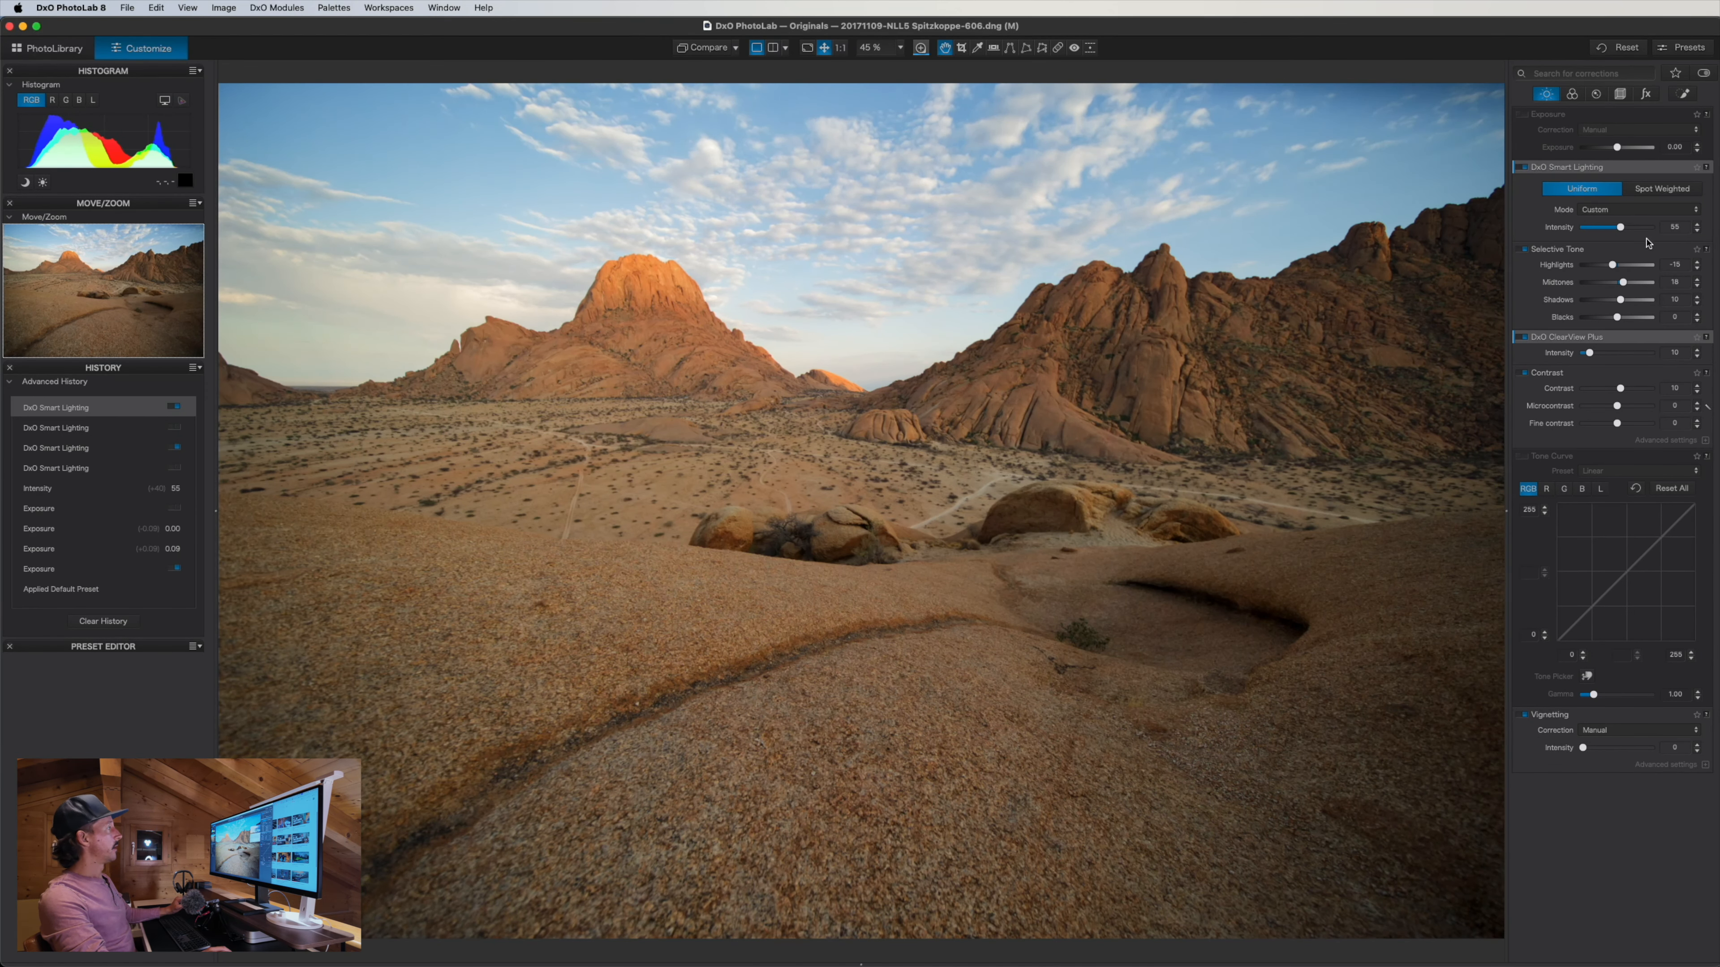
Try DxO Smart Lighting in Spot Weighted mode with priority areas over the foot of the right mountain, the sunlit left peak and the central boulders
{"action": "mouse_move", "coordinate": [1656, 190]}
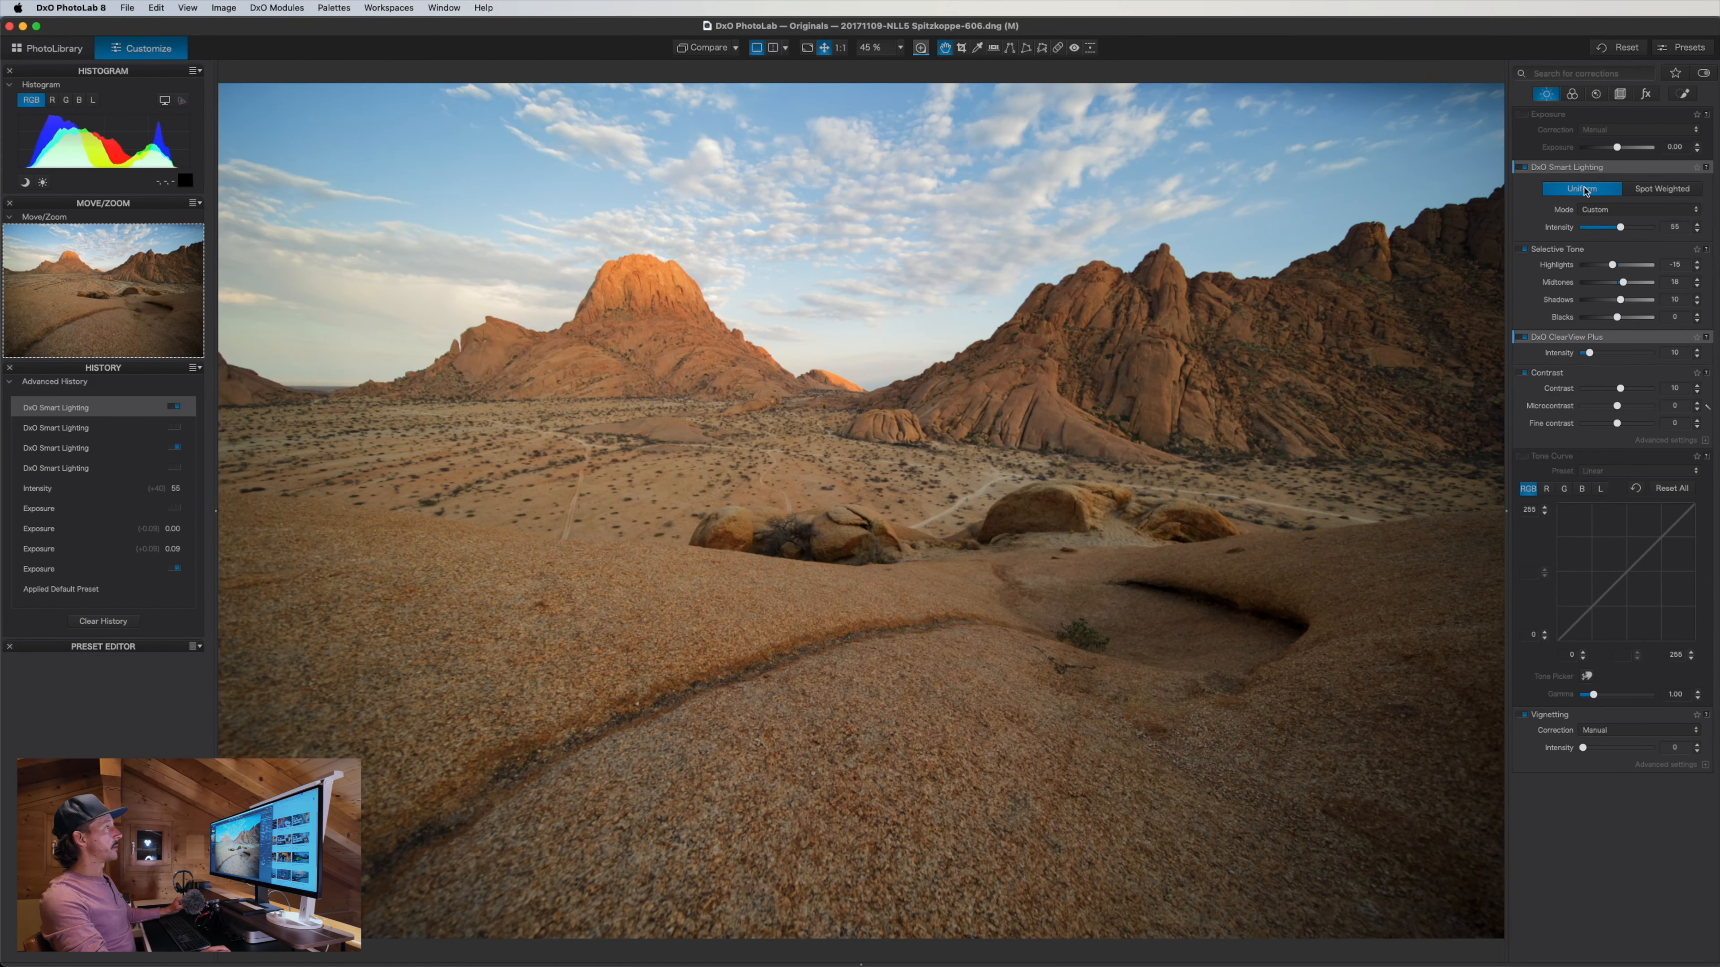
{"action": "left_click", "coordinate": [1662, 188]}
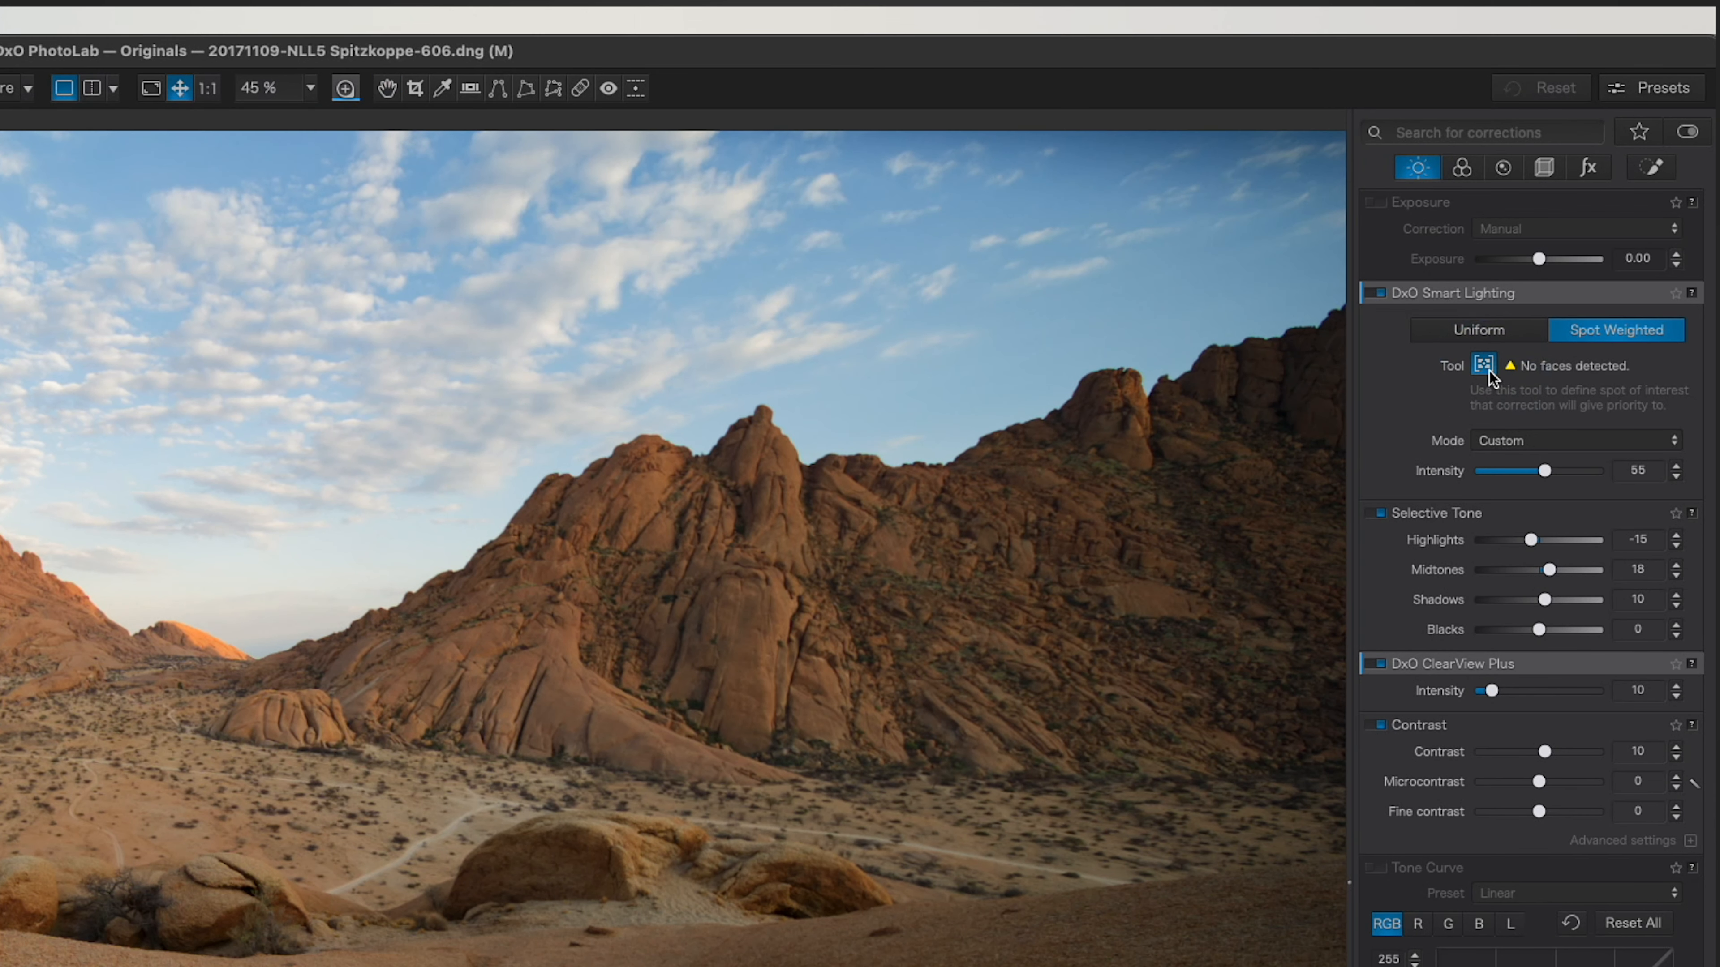
{"action": "left_click", "coordinate": [1484, 365]}
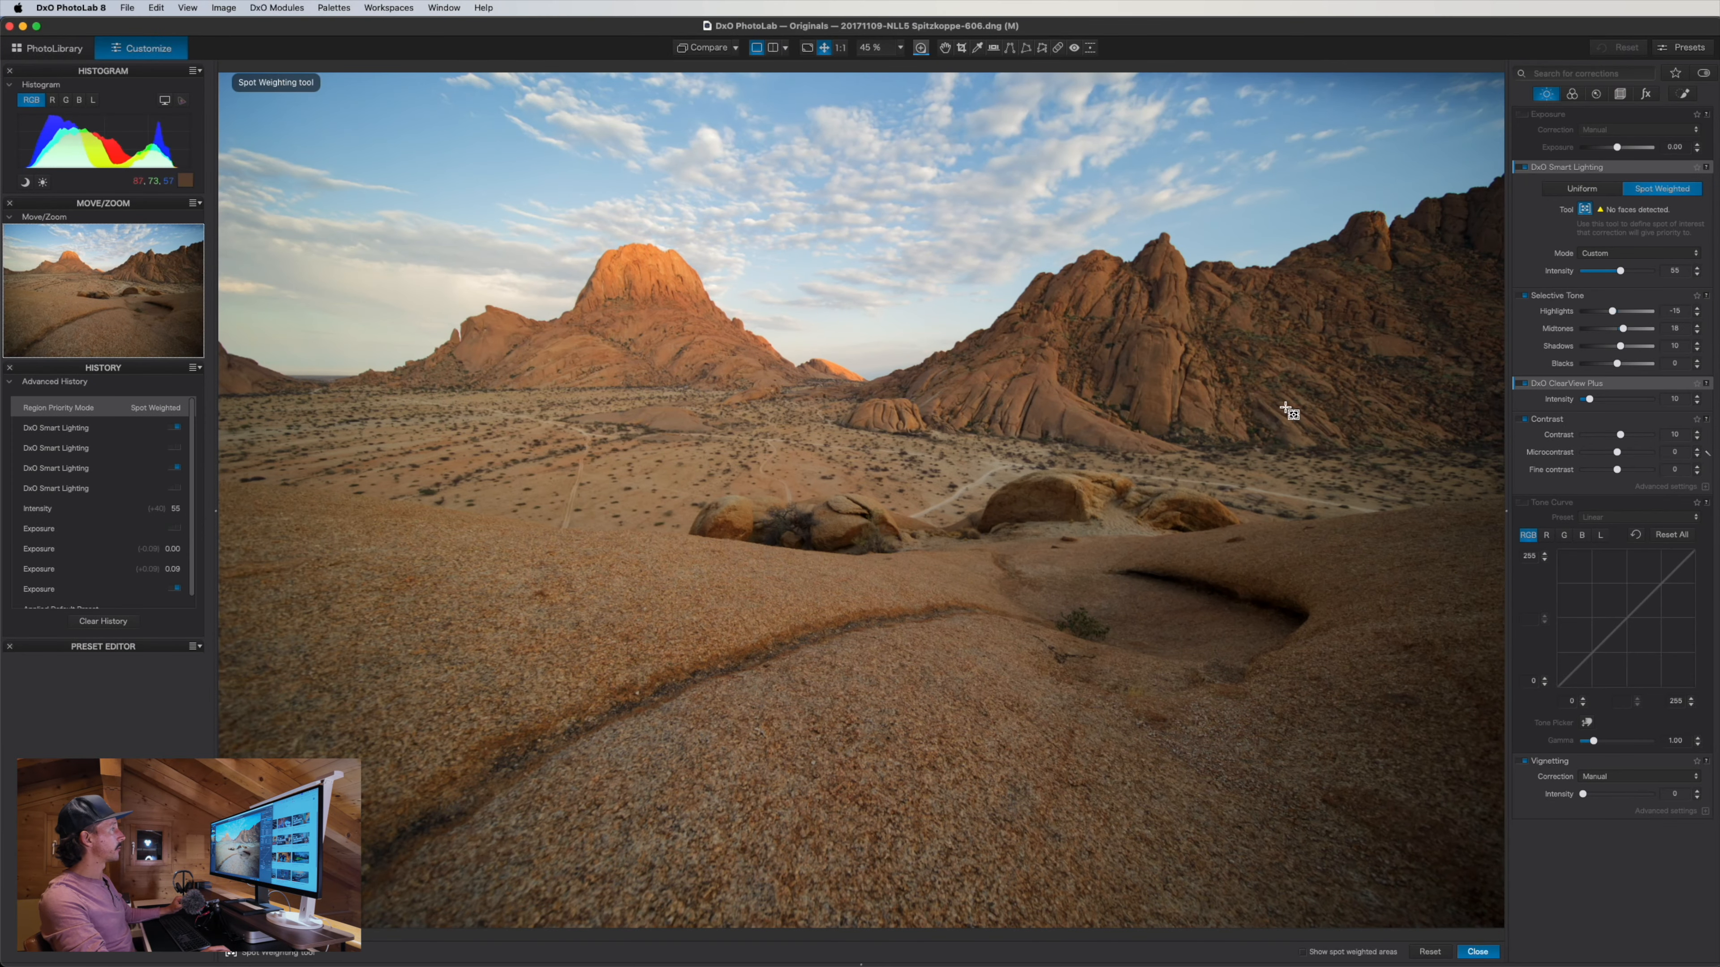
{"action": "left_click_drag", "start_coordinate": [949, 639], "coordinate": [1102, 755]}
{"action": "left_click_drag", "start_coordinate": [1345, 469], "coordinate": [1404, 492]}
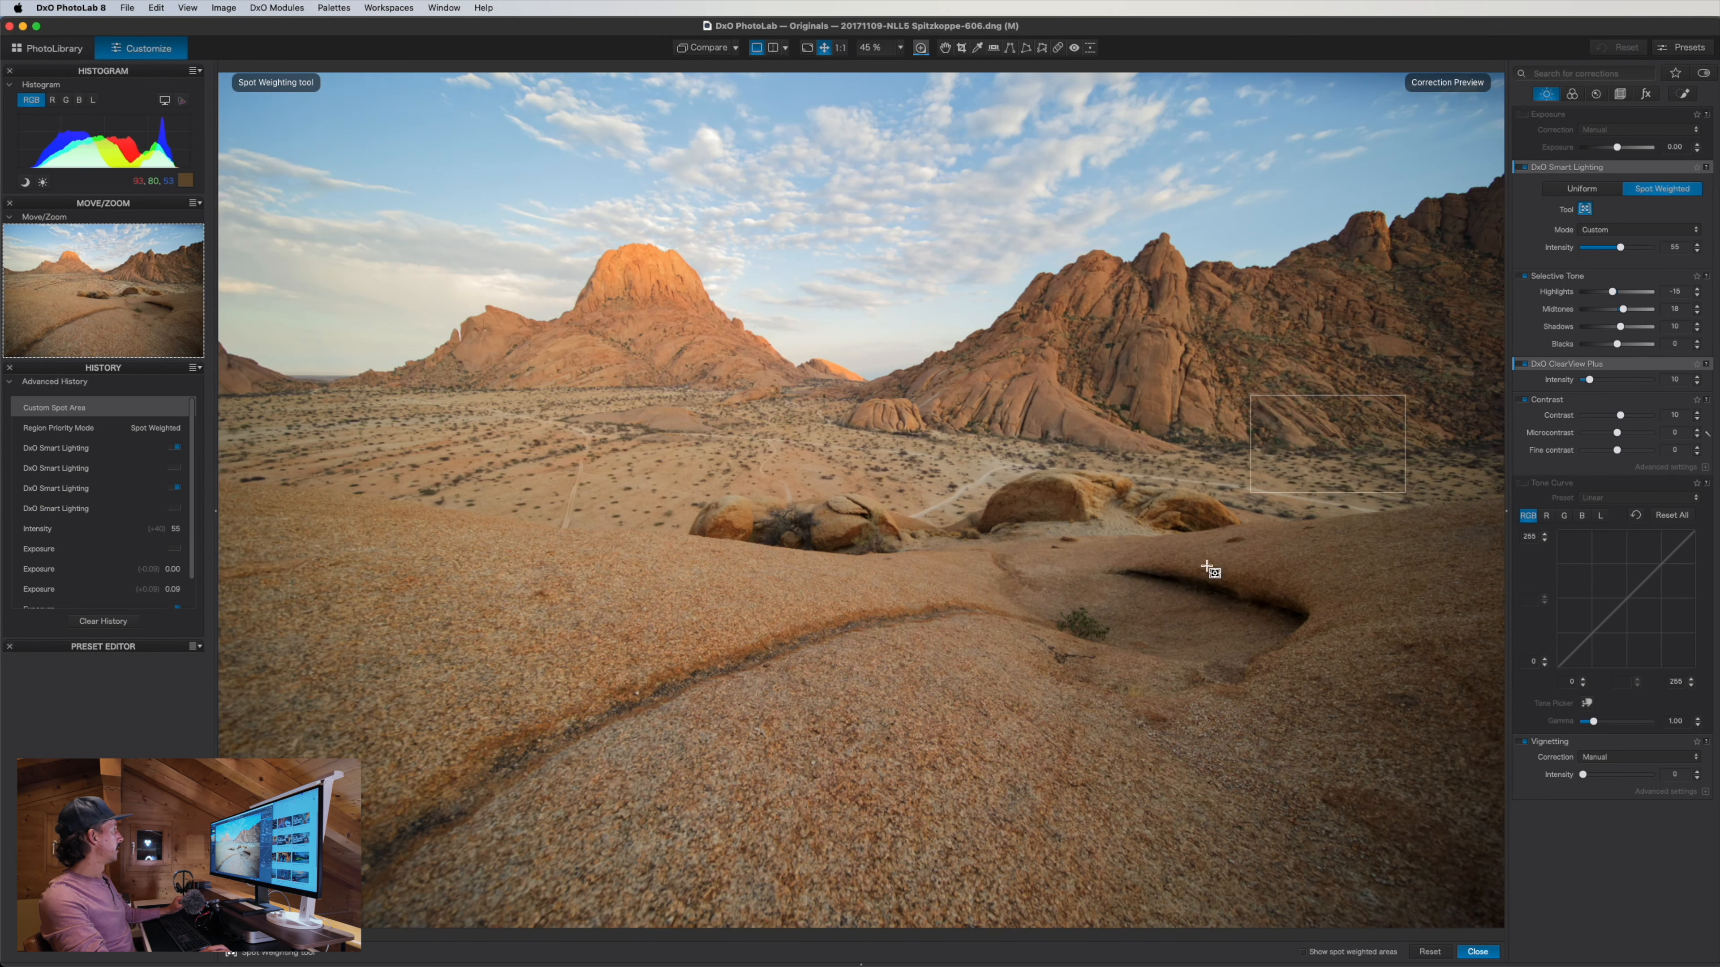
{"action": "left_click_drag", "start_coordinate": [561, 225], "coordinate": [666, 319]}
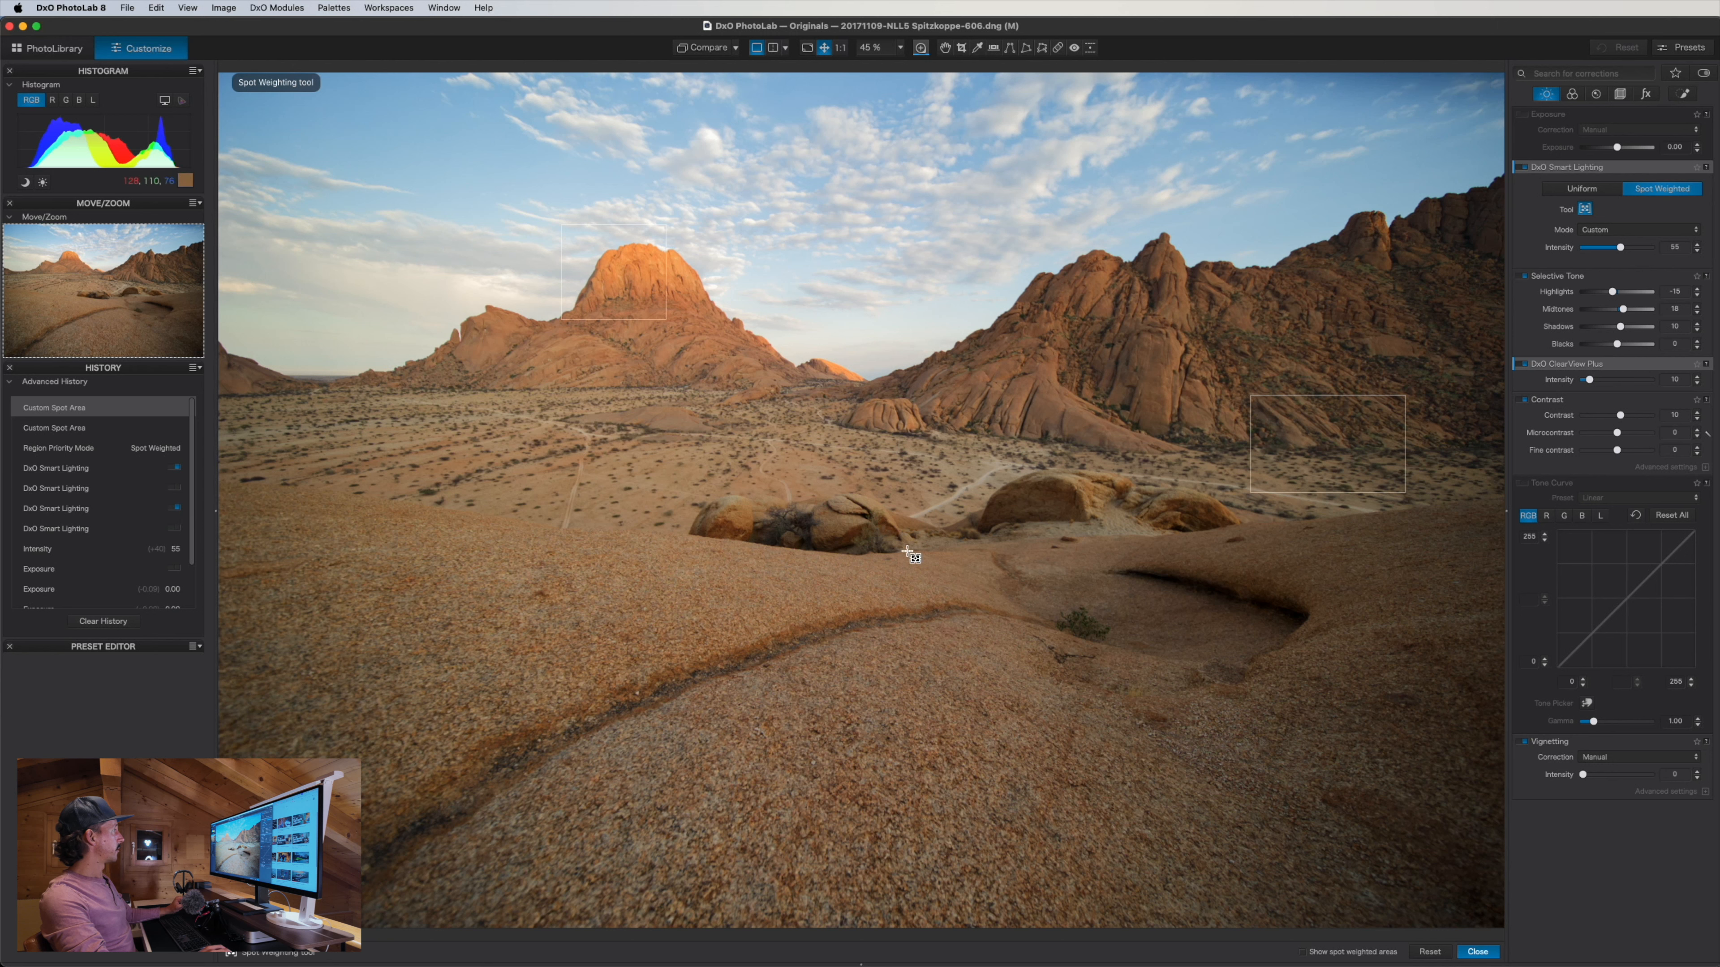
{"action": "left_click_drag", "start_coordinate": [895, 476], "coordinate": [1023, 569]}
{"action": "left_click", "coordinate": [1582, 210]}
{"action": "left_click", "coordinate": [1582, 210]}
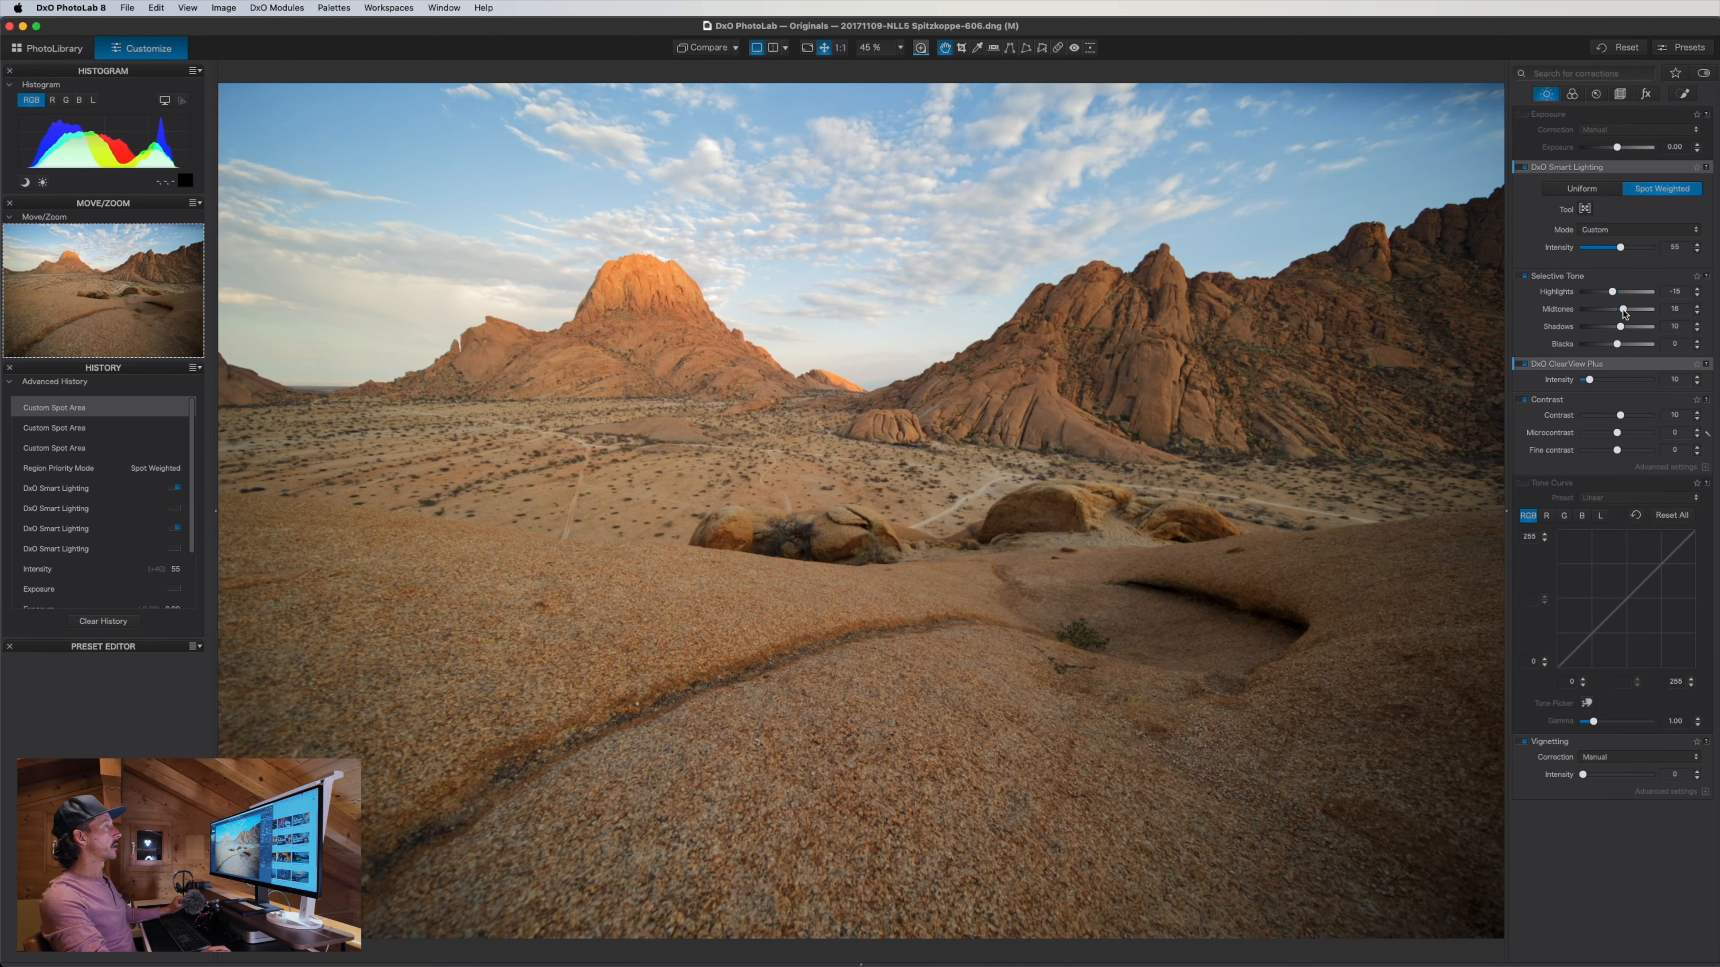
{"action": "left_click", "coordinate": [1522, 168]}
{"action": "left_click", "coordinate": [1522, 169]}
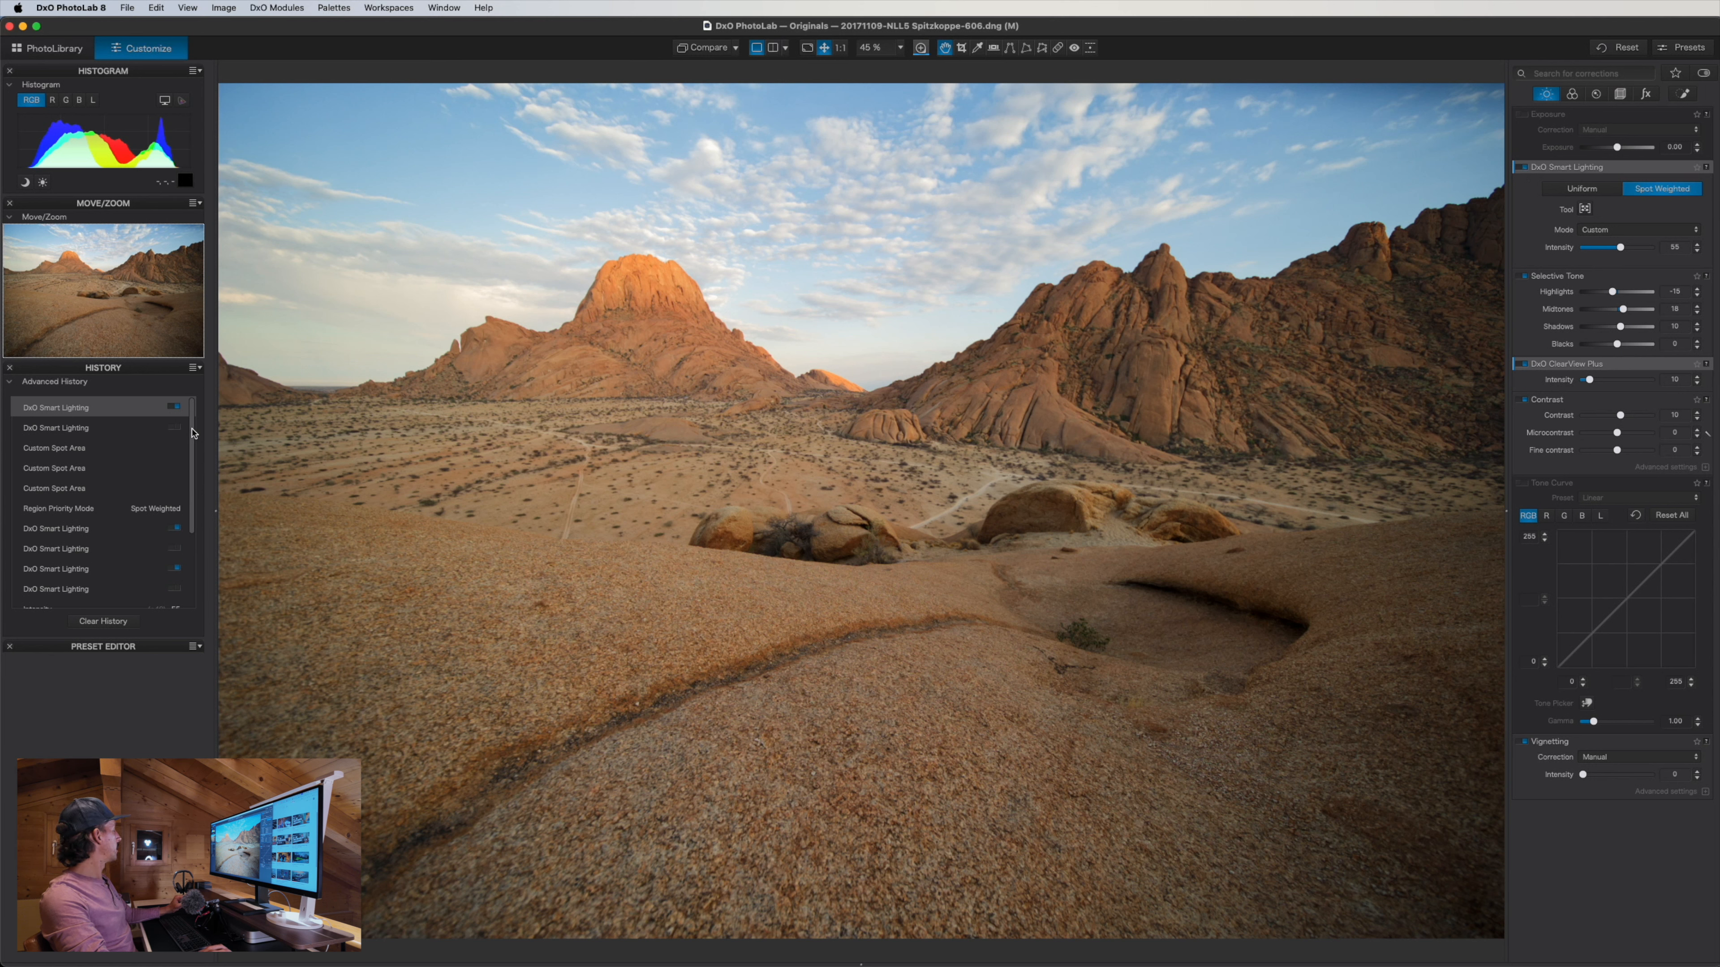
Revert the photo in the edit history to the Smart Lighting intensity 55 state, before the spot-weighted changes
{"action": "left_click_drag", "start_coordinate": [193, 433], "coordinate": [197, 532]}
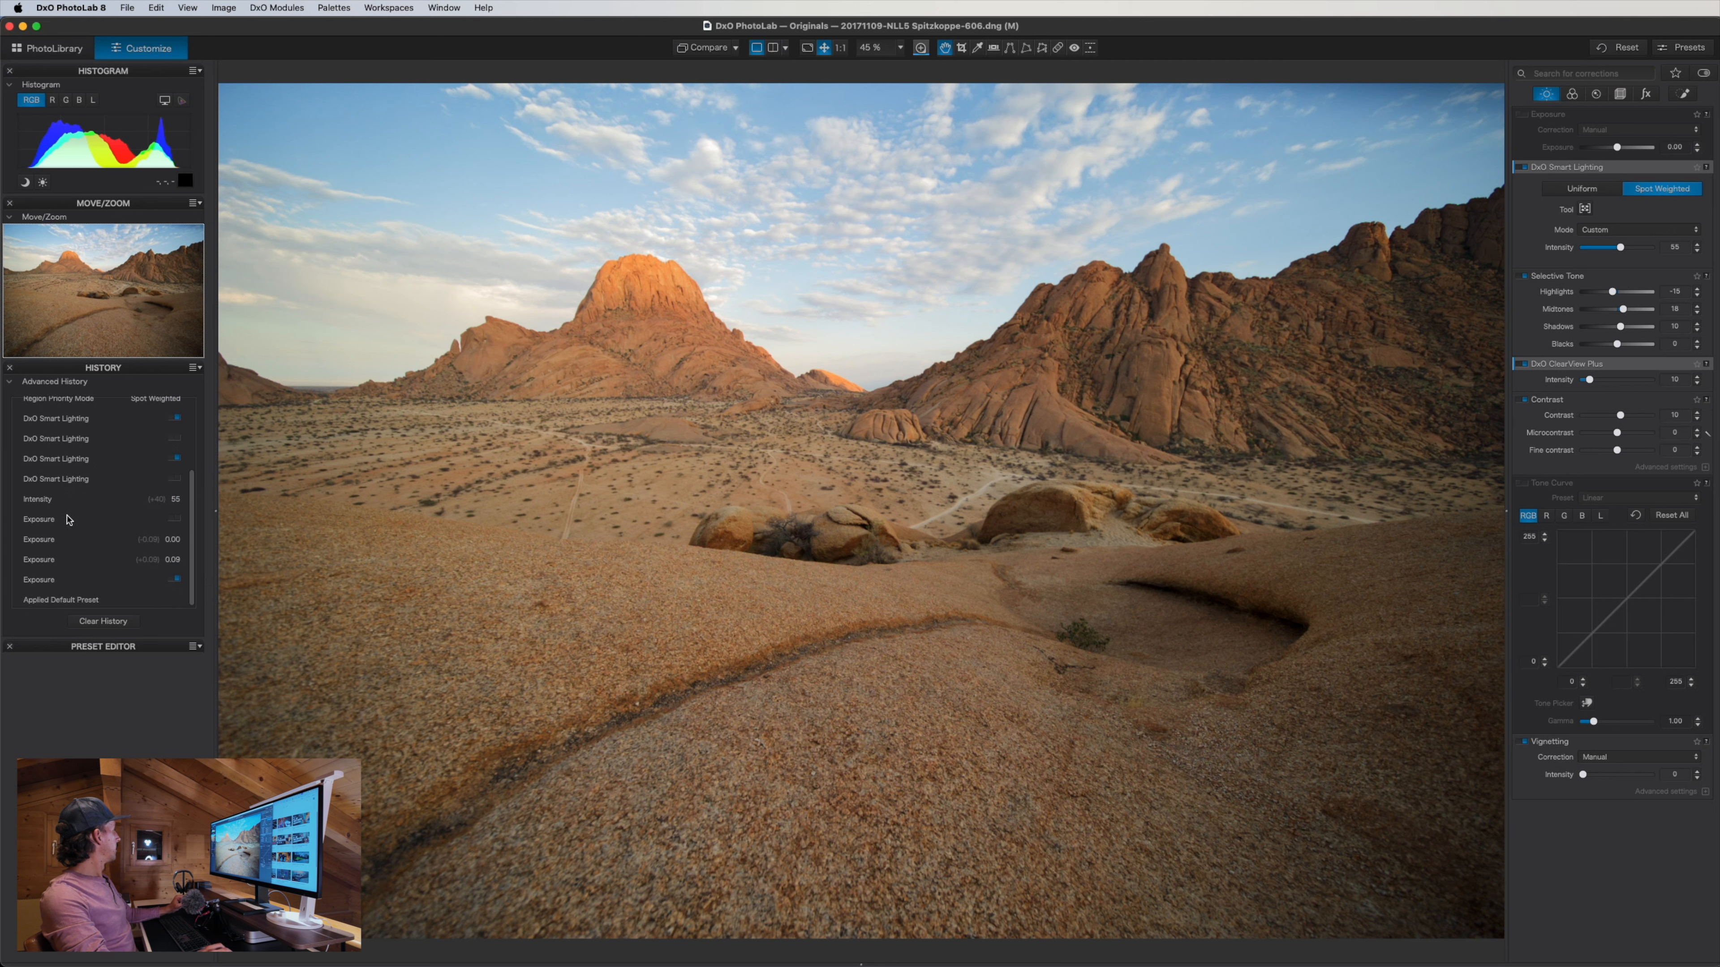
{"action": "left_click", "coordinate": [69, 521]}
{"action": "left_click", "coordinate": [68, 505]}
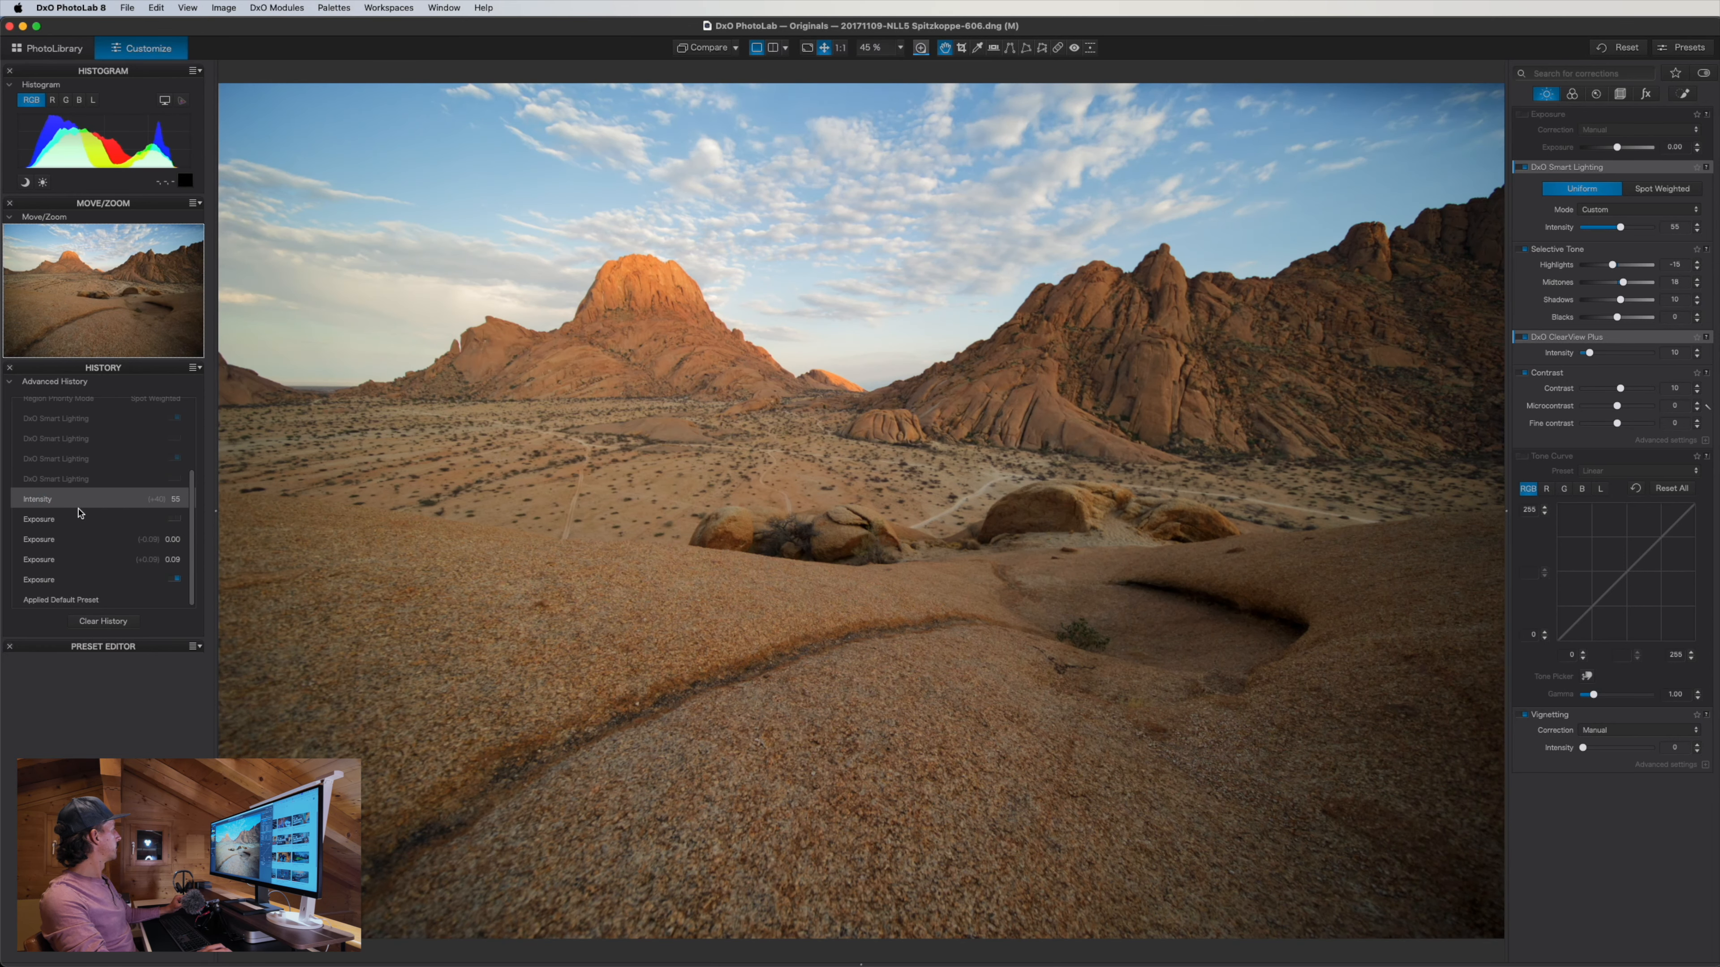
Restore the most recent edit history state with the spot-weighted DxO Smart Lighting applied
{"action": "scroll", "coordinate": [78, 512], "scroll_direction": "up", "scroll_amount": 3}
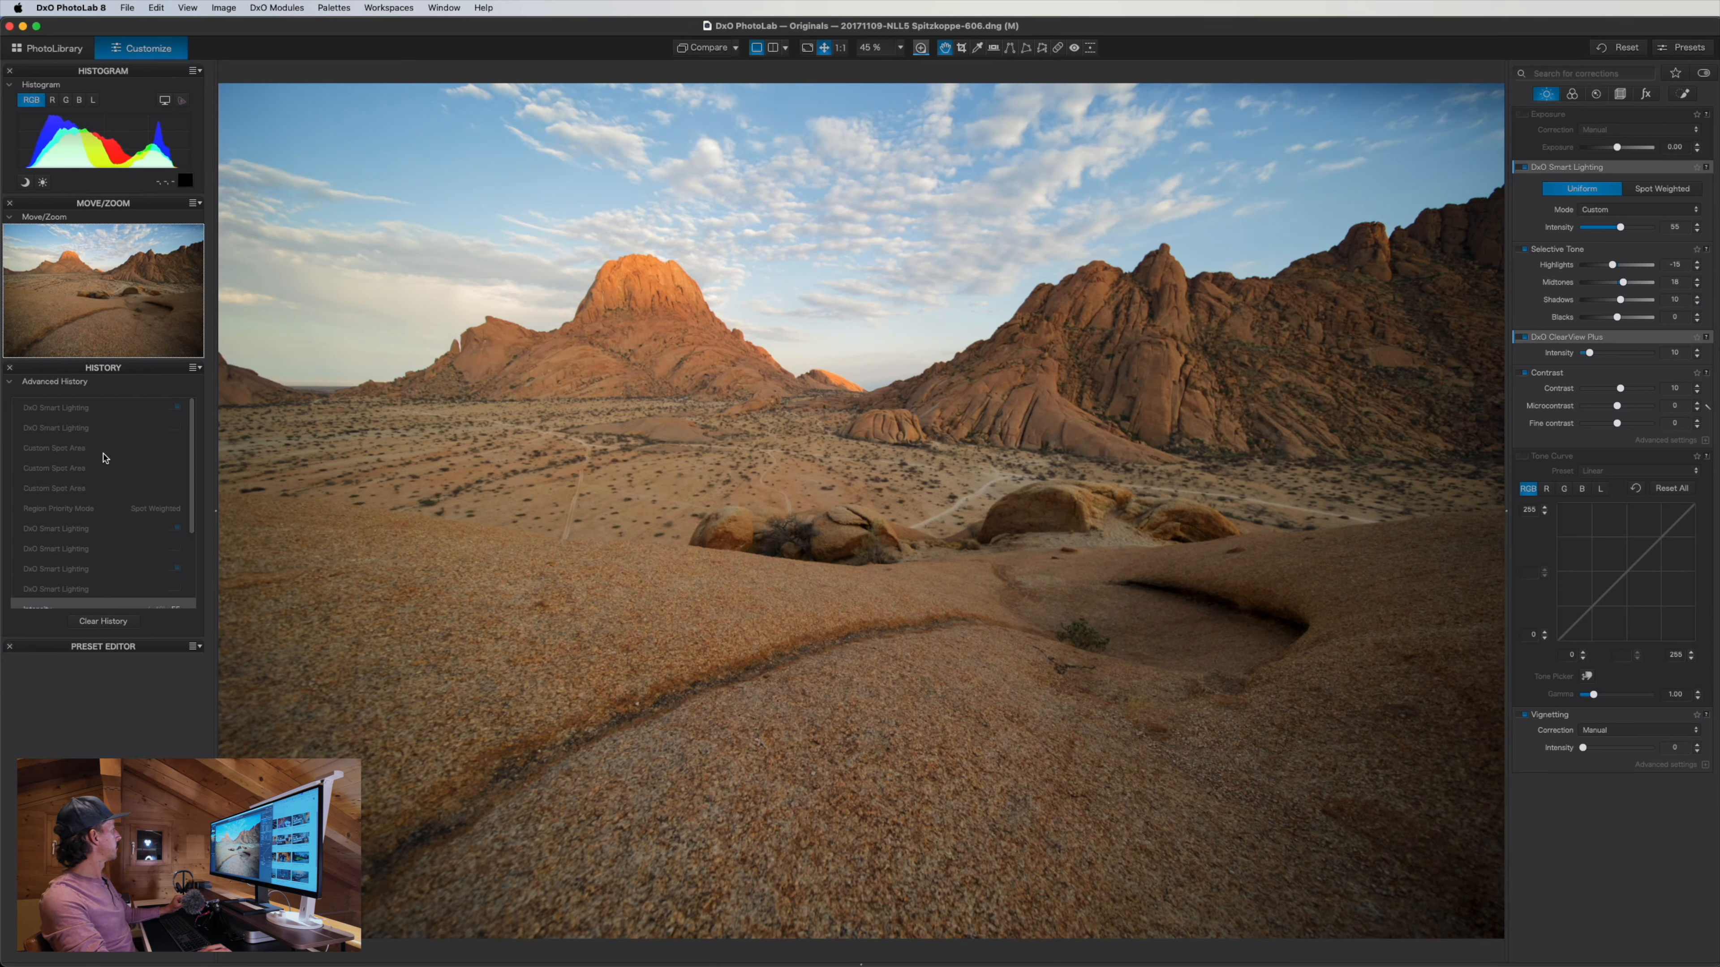
{"action": "left_click", "coordinate": [89, 411]}
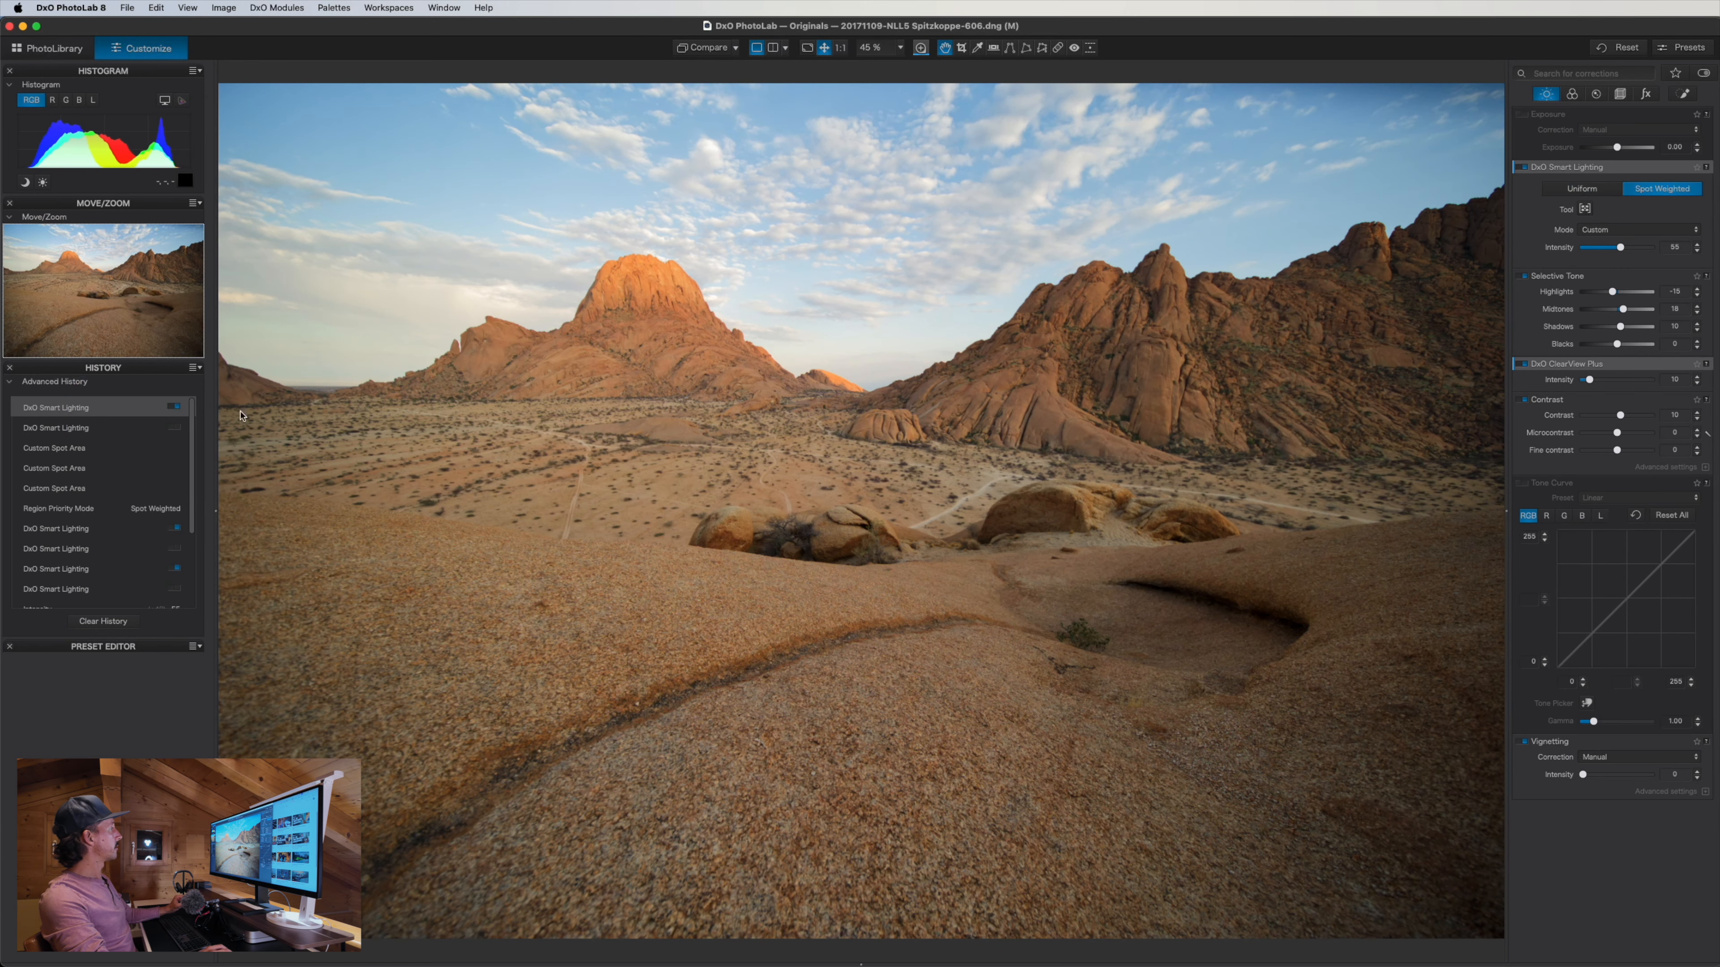
Check the Selective Tone correction by switching it off and on, and set its Highlights to -17
{"action": "mouse_move", "coordinate": [1714, 378]}
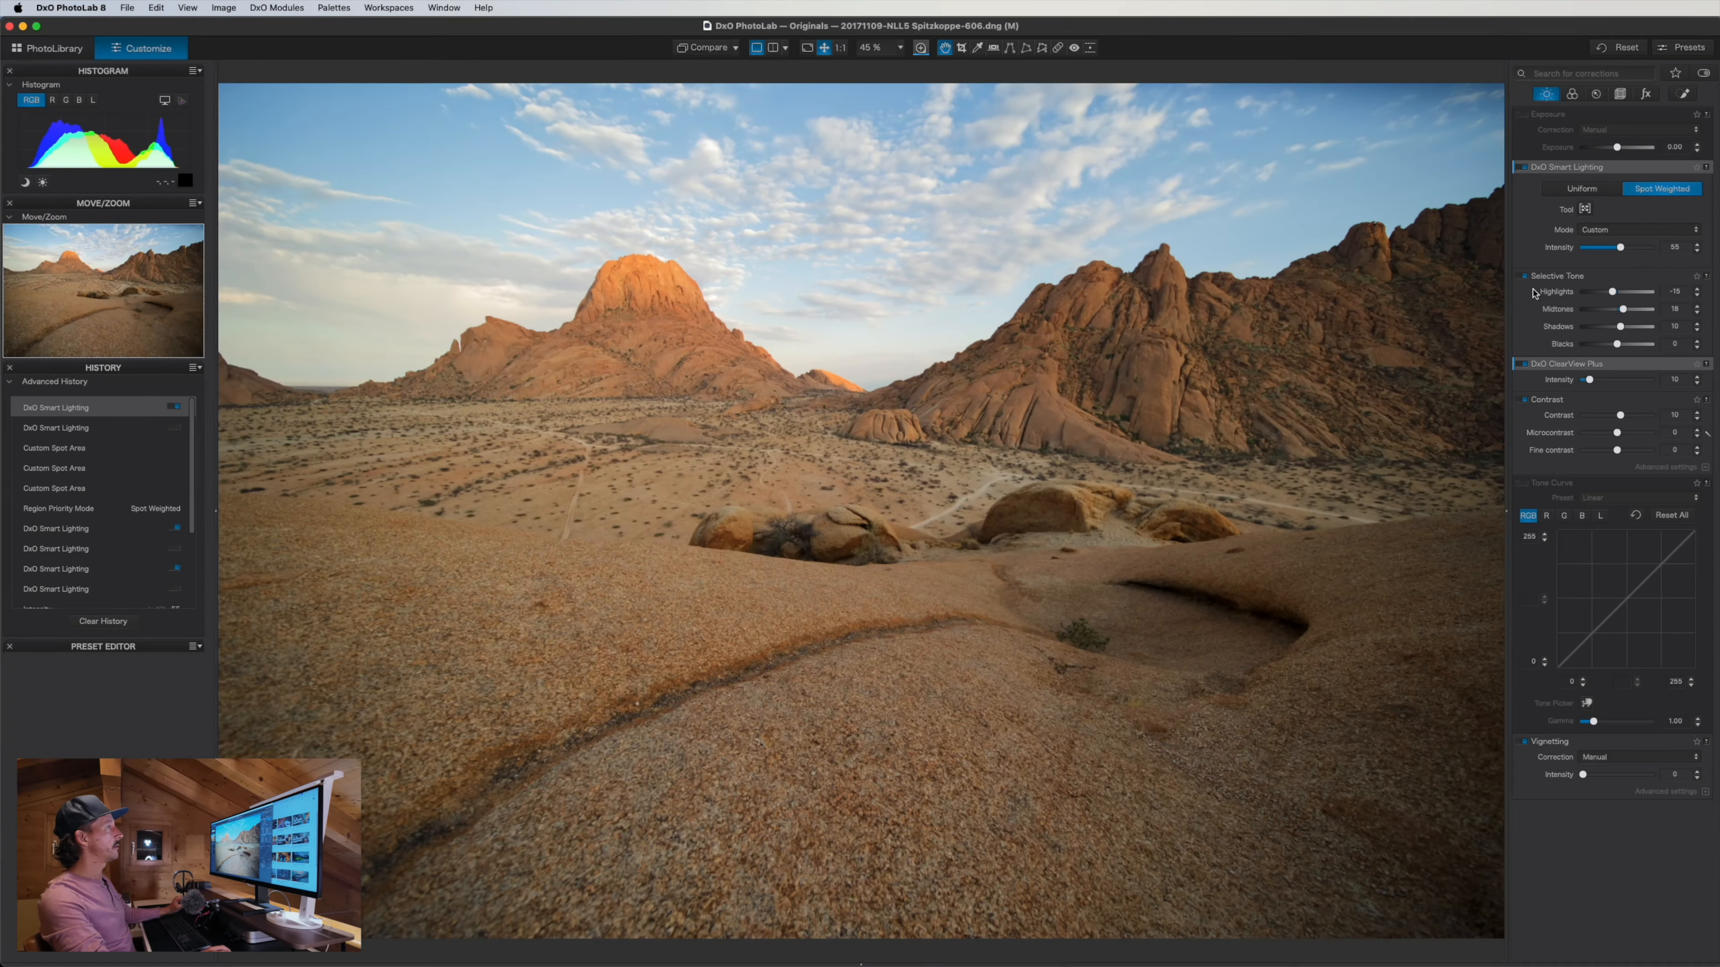
{"action": "left_click", "coordinate": [1523, 277]}
{"action": "left_click", "coordinate": [1523, 278]}
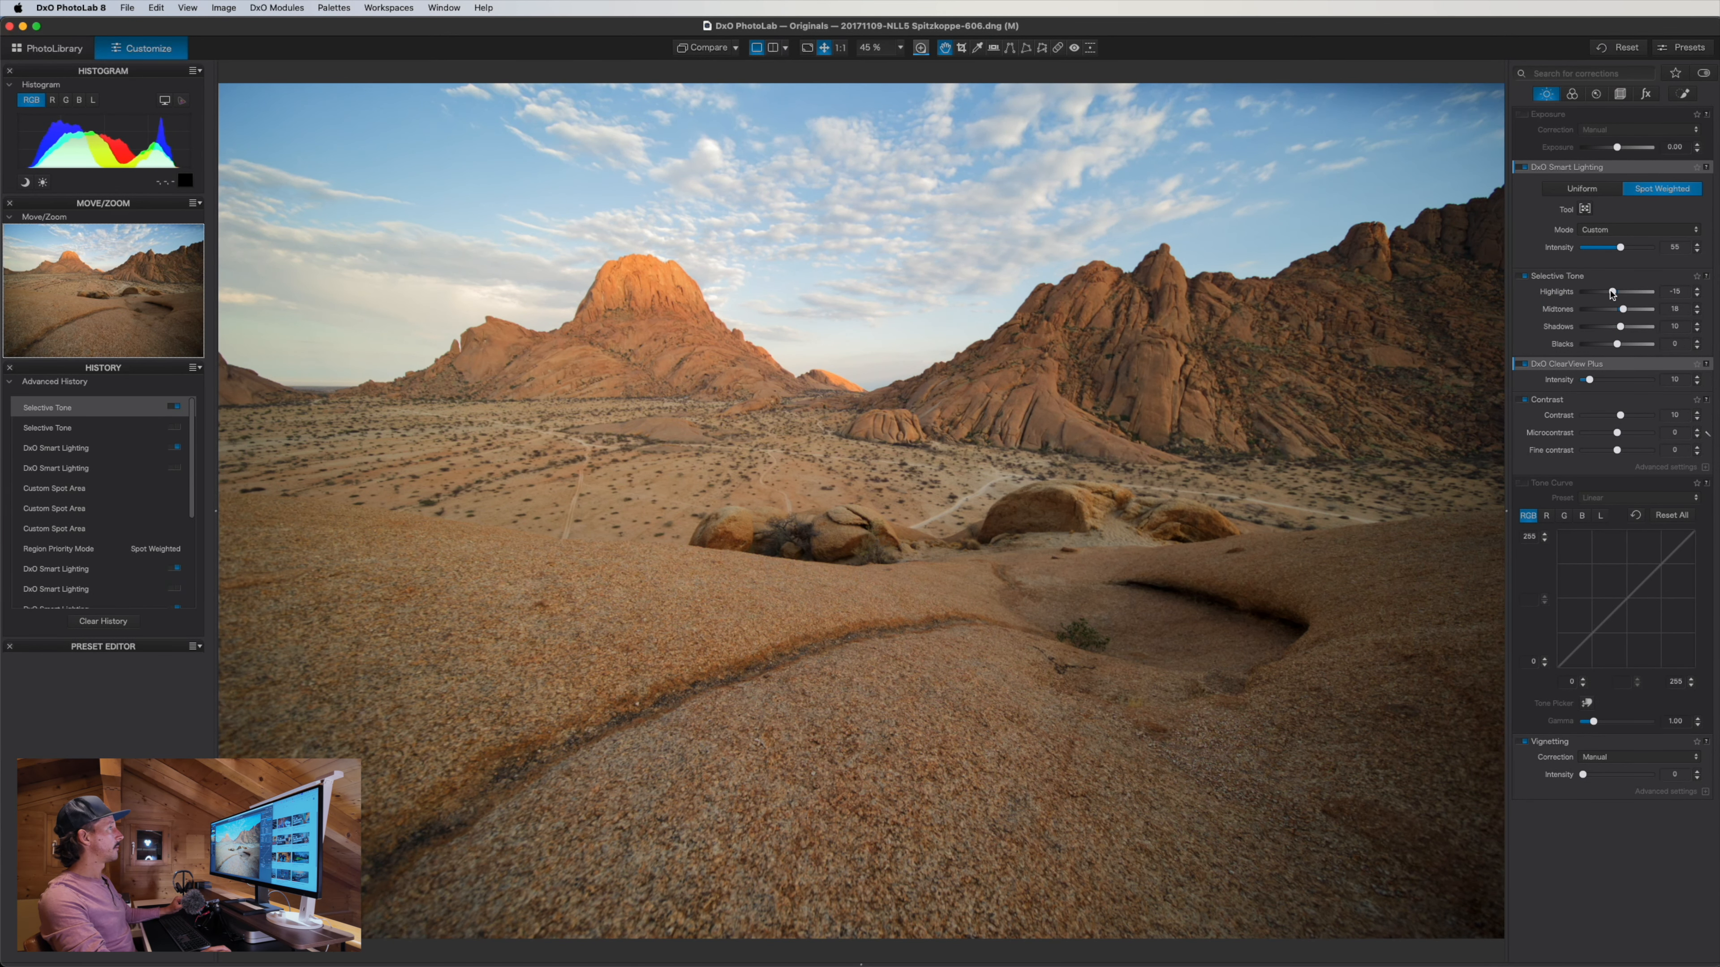
{"action": "left_click_drag", "start_coordinate": [1612, 292], "coordinate": [1611, 292]}
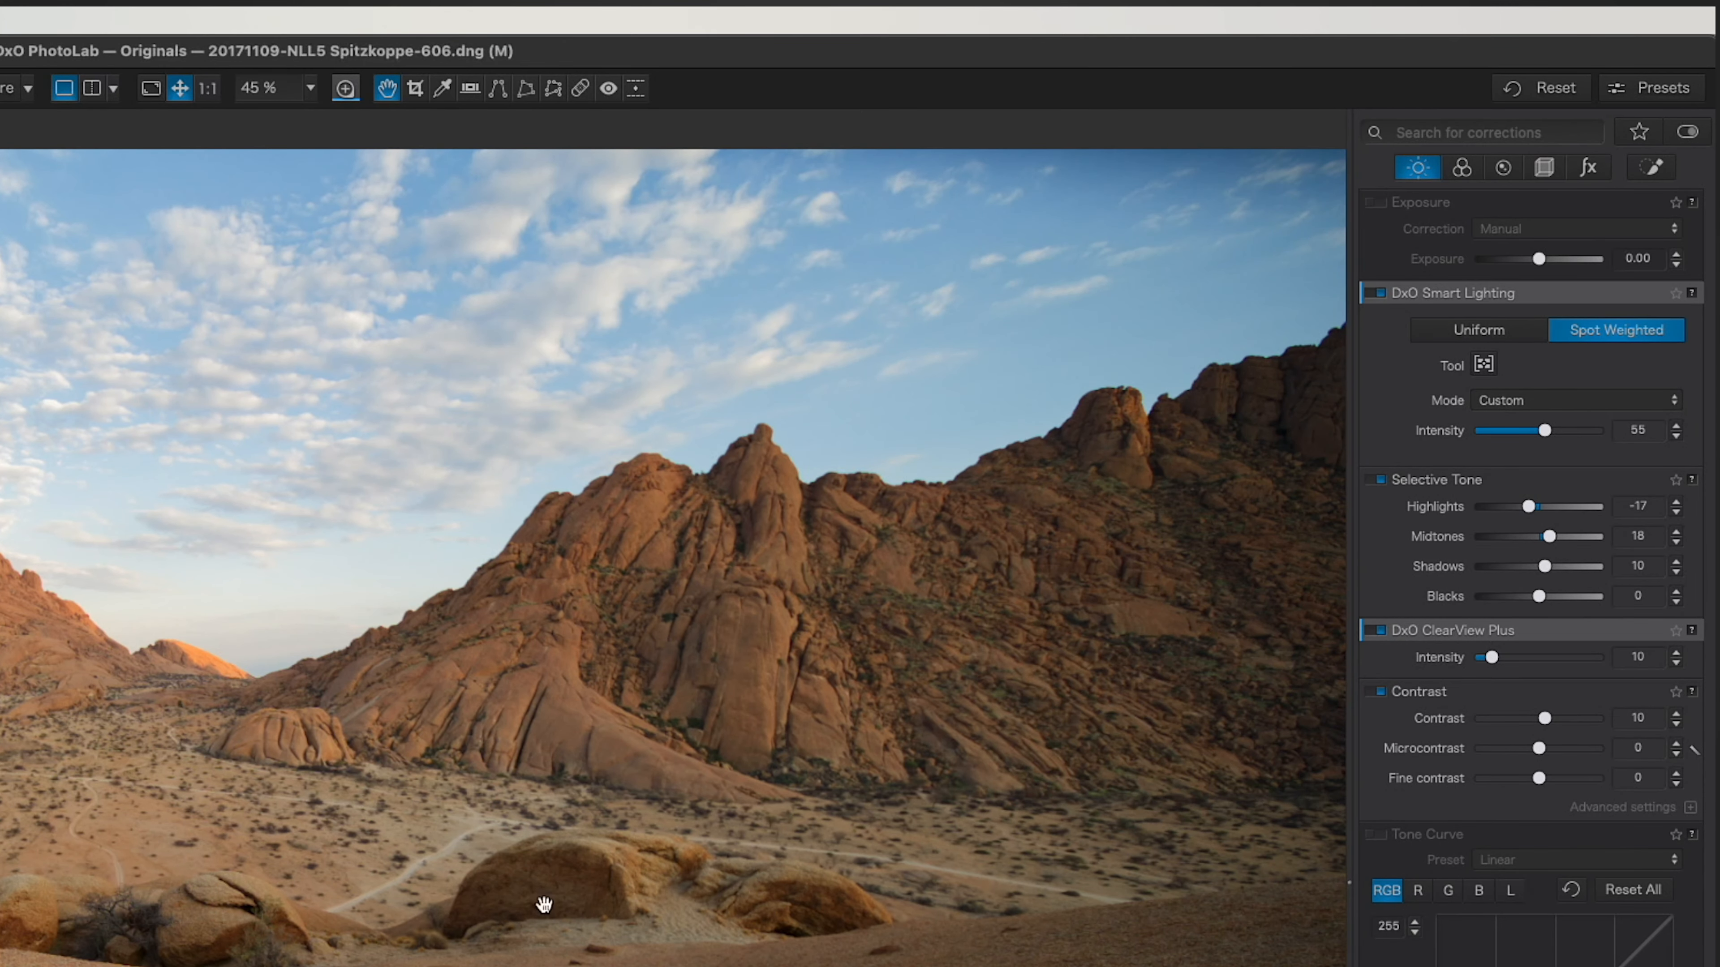
Check the effect of DxO ClearView Plus at 100% and in full view, and of Contrast, by switching each correction off and on
{"action": "left_click", "coordinate": [377, 871]}
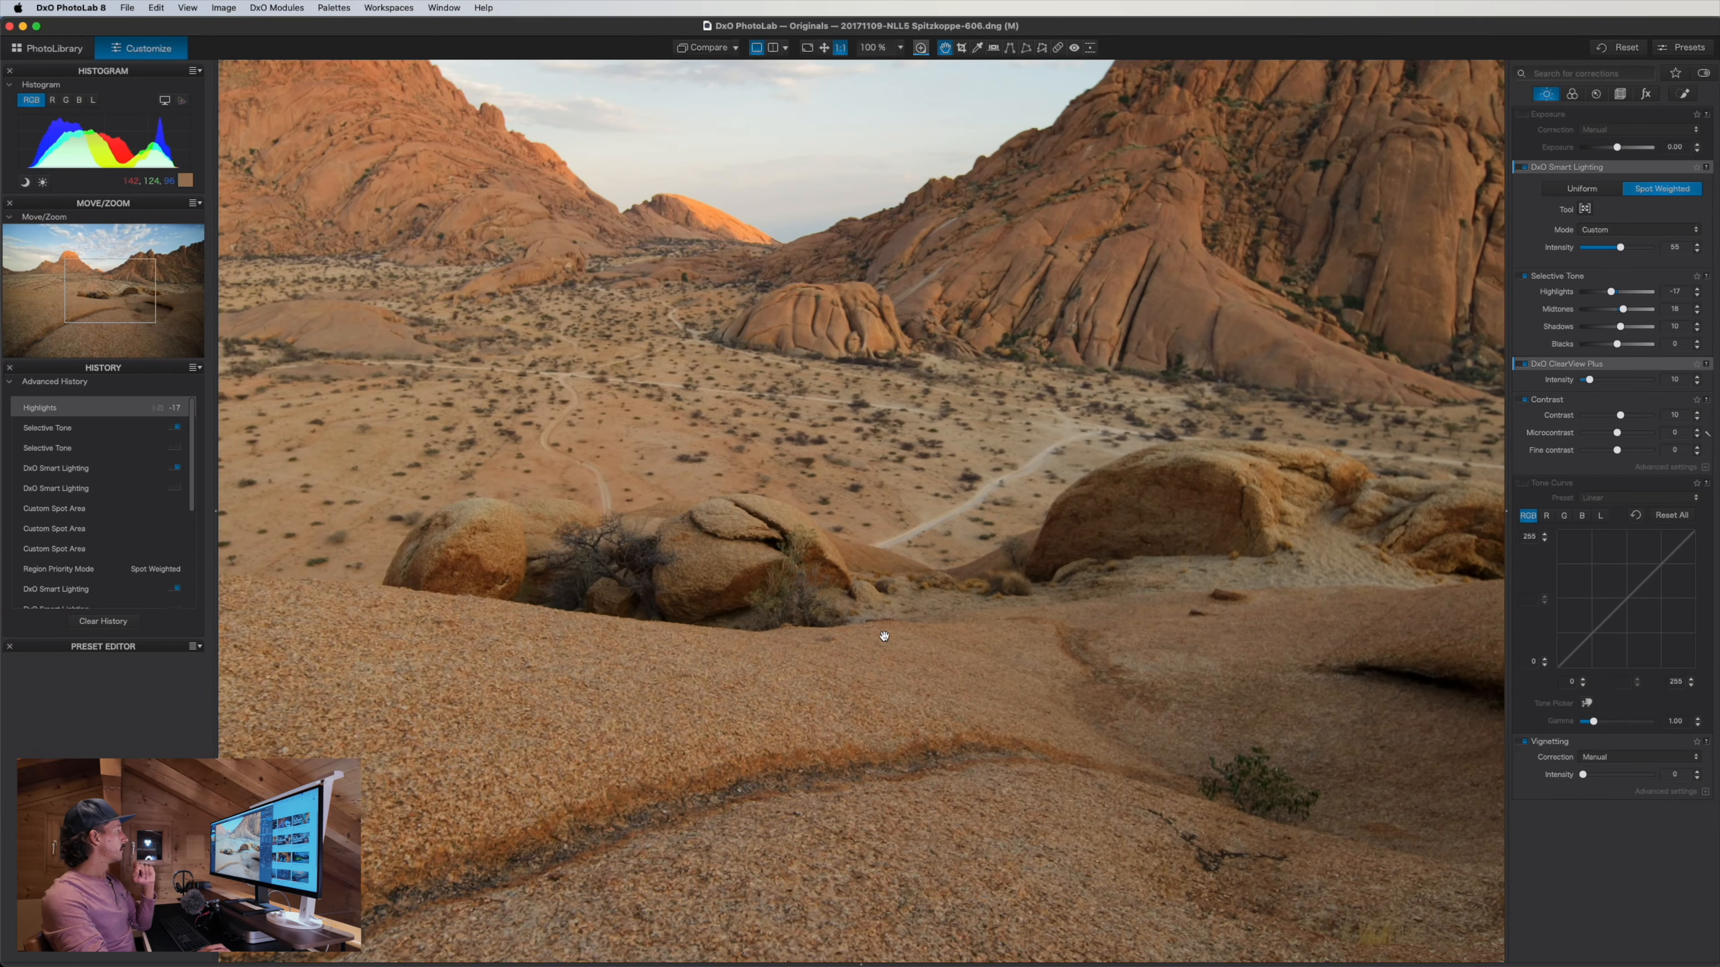
{"action": "left_click_drag", "start_coordinate": [839, 710], "coordinate": [1144, 361]}
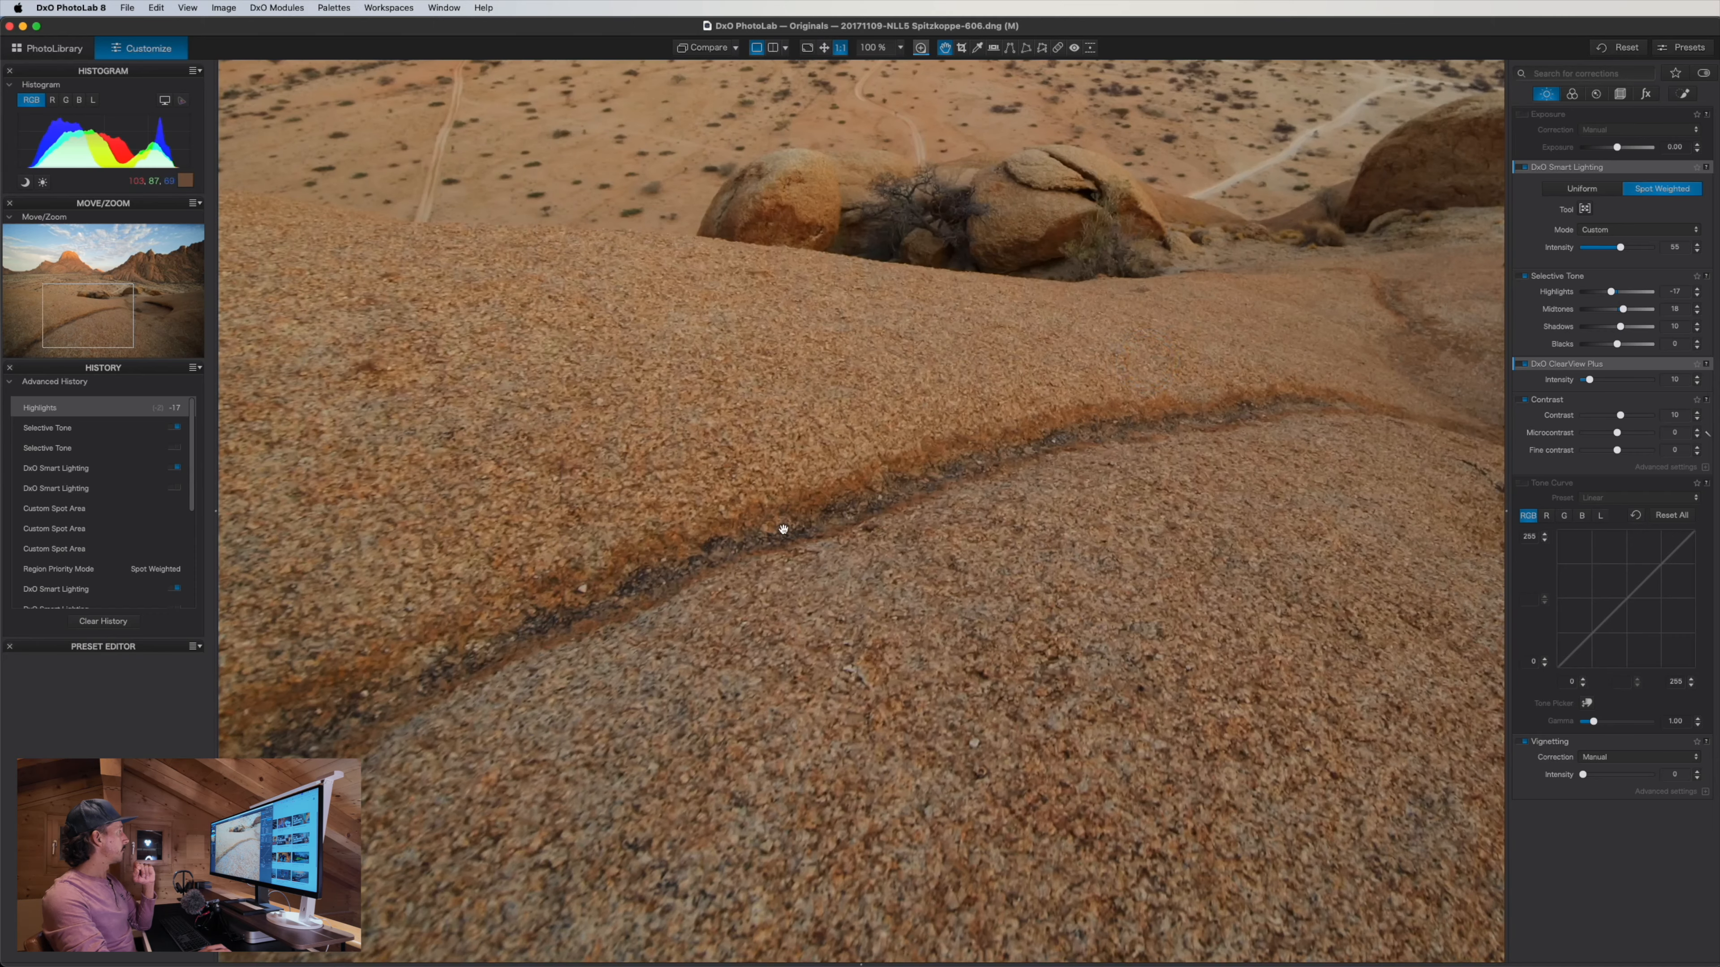
{"action": "left_click_drag", "start_coordinate": [891, 447], "coordinate": [798, 684]}
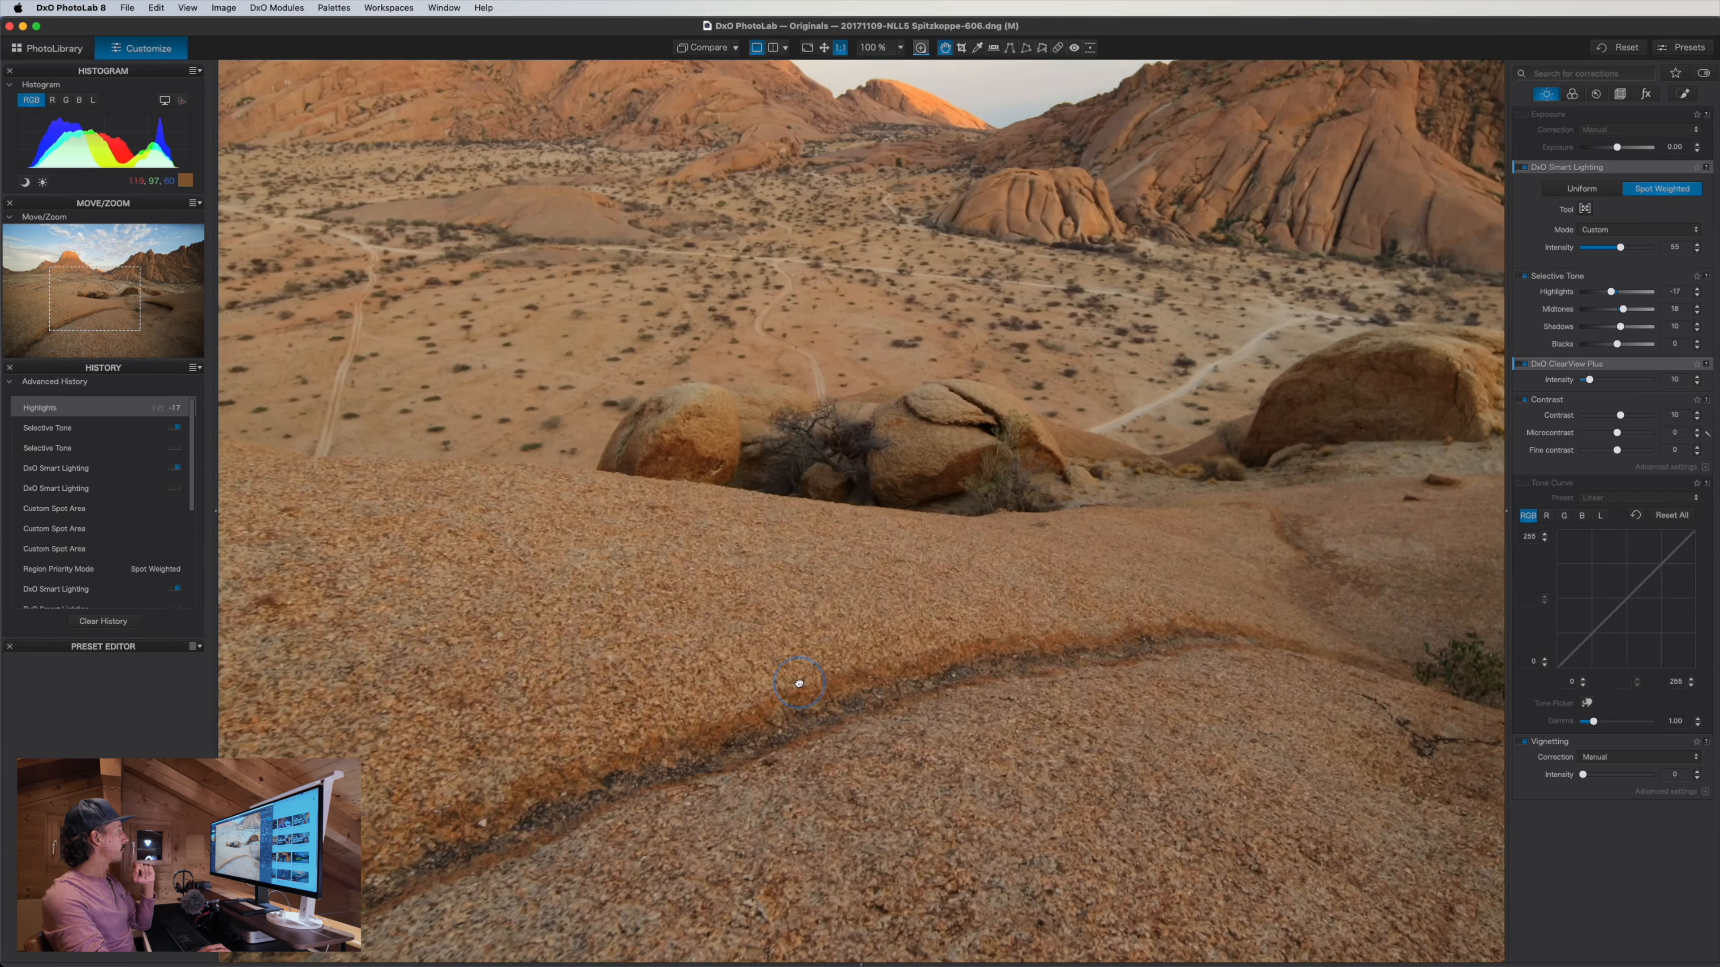
{"action": "left_click", "coordinate": [1523, 366]}
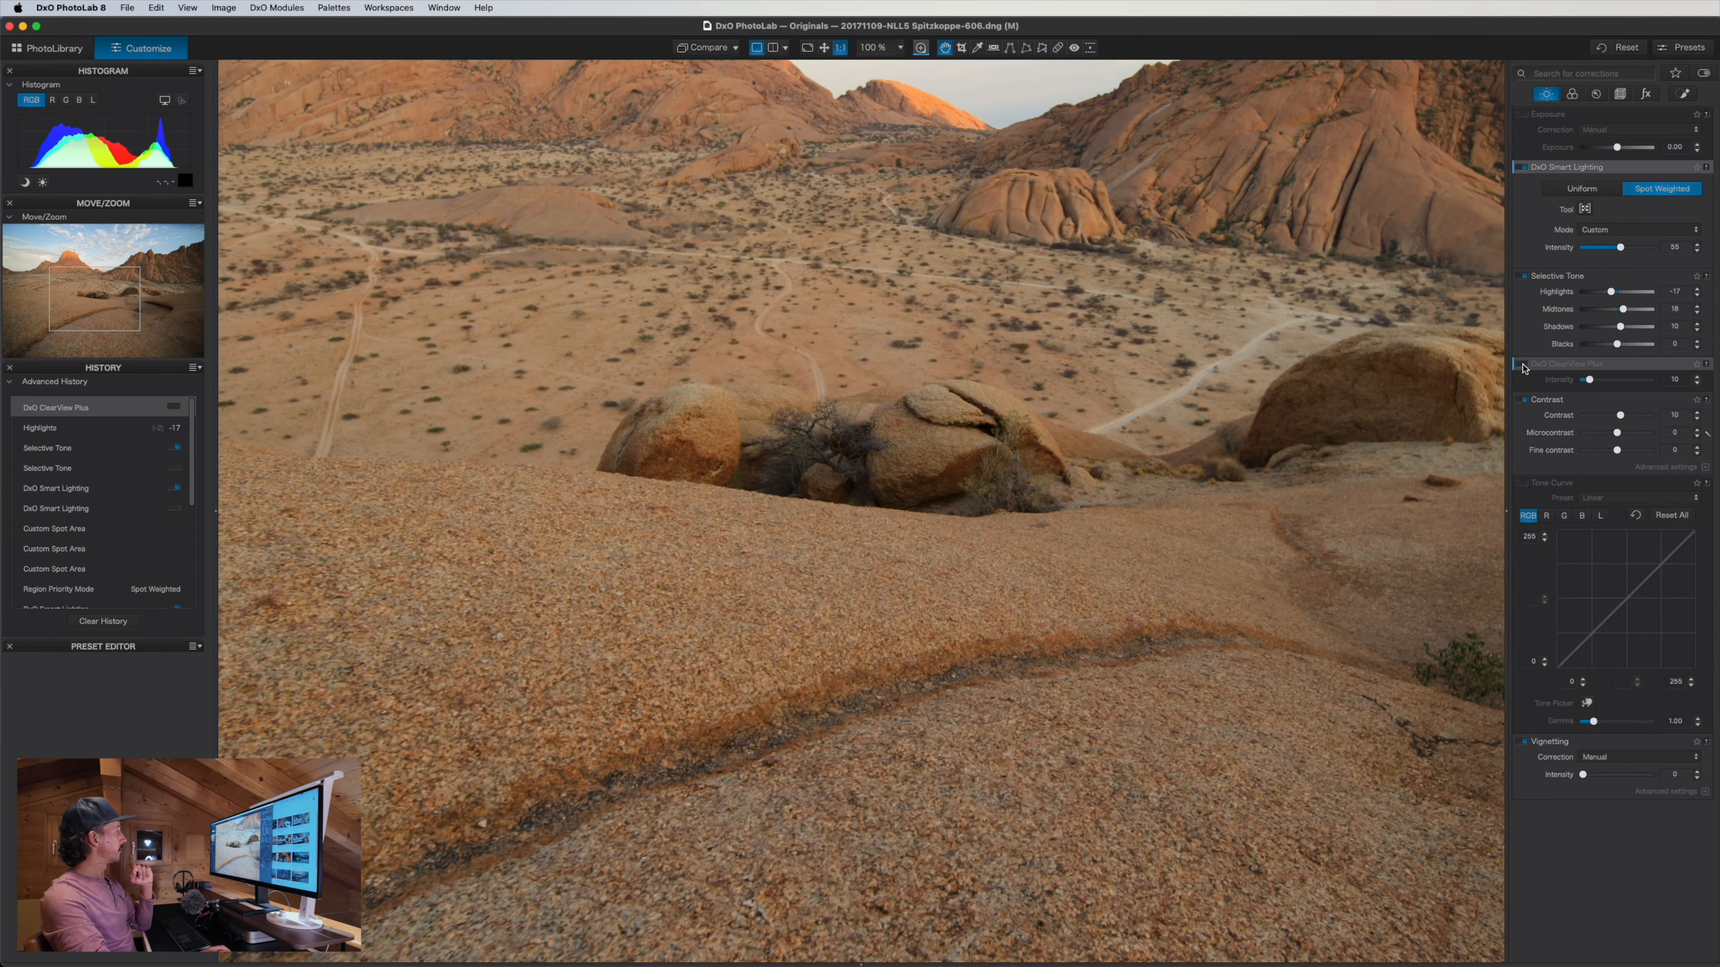
{"action": "left_click", "coordinate": [1523, 366]}
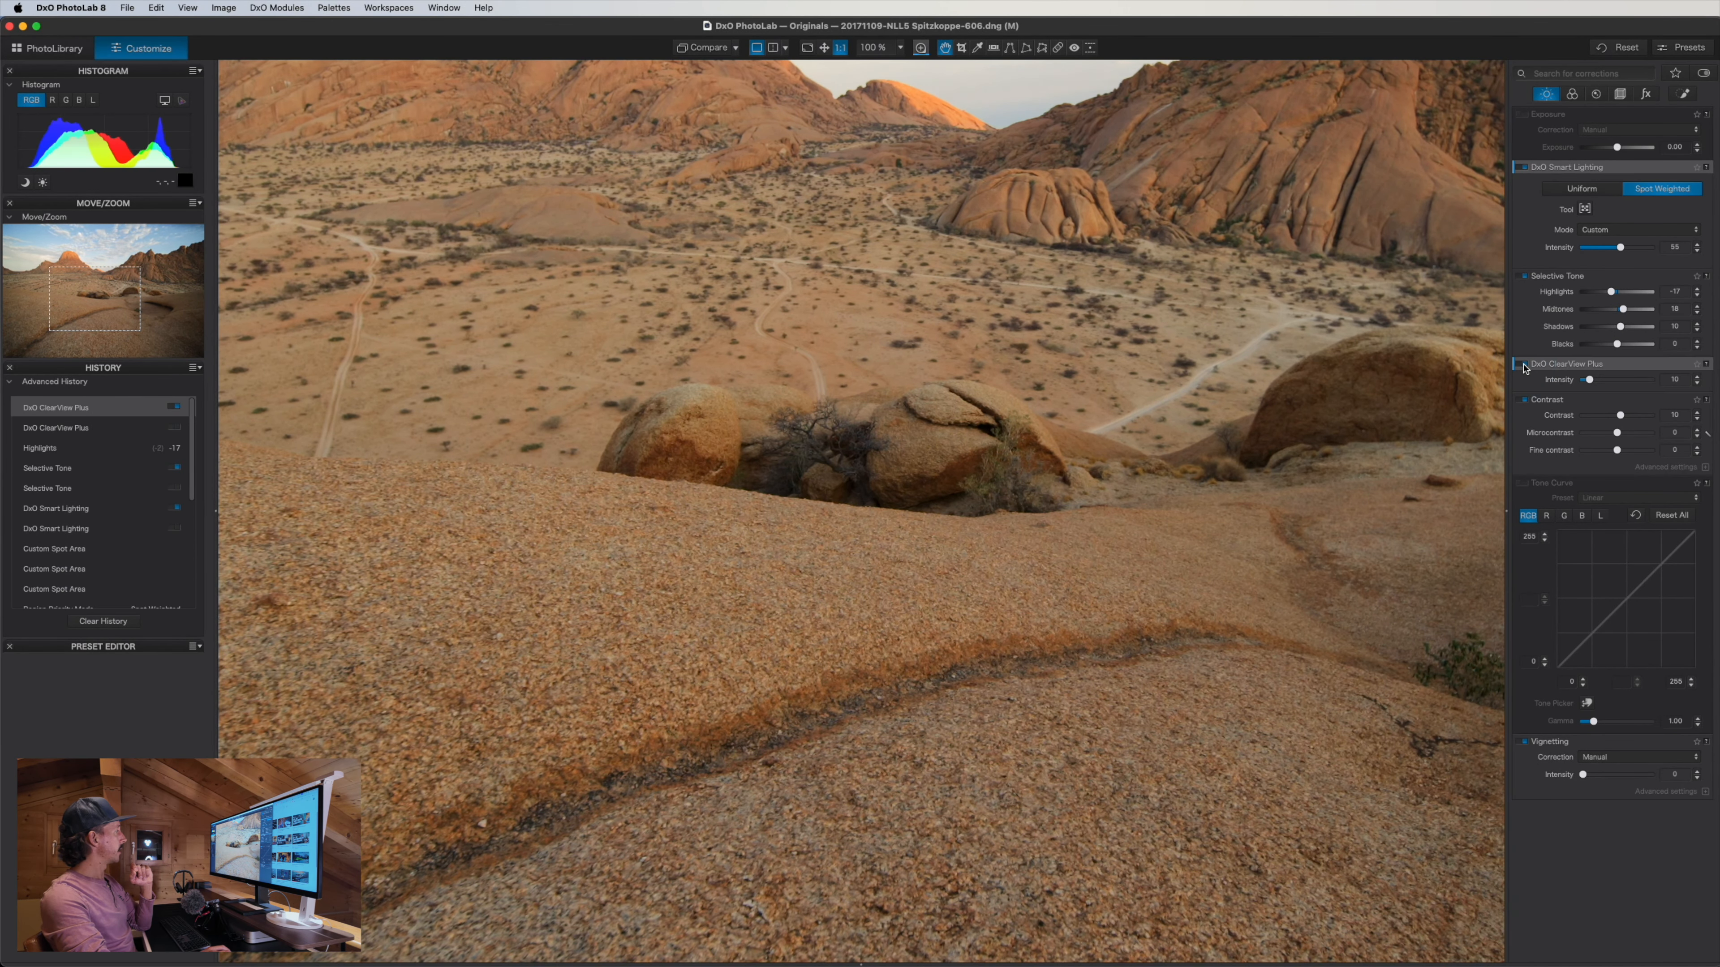
{"action": "left_click", "coordinate": [1032, 508]}
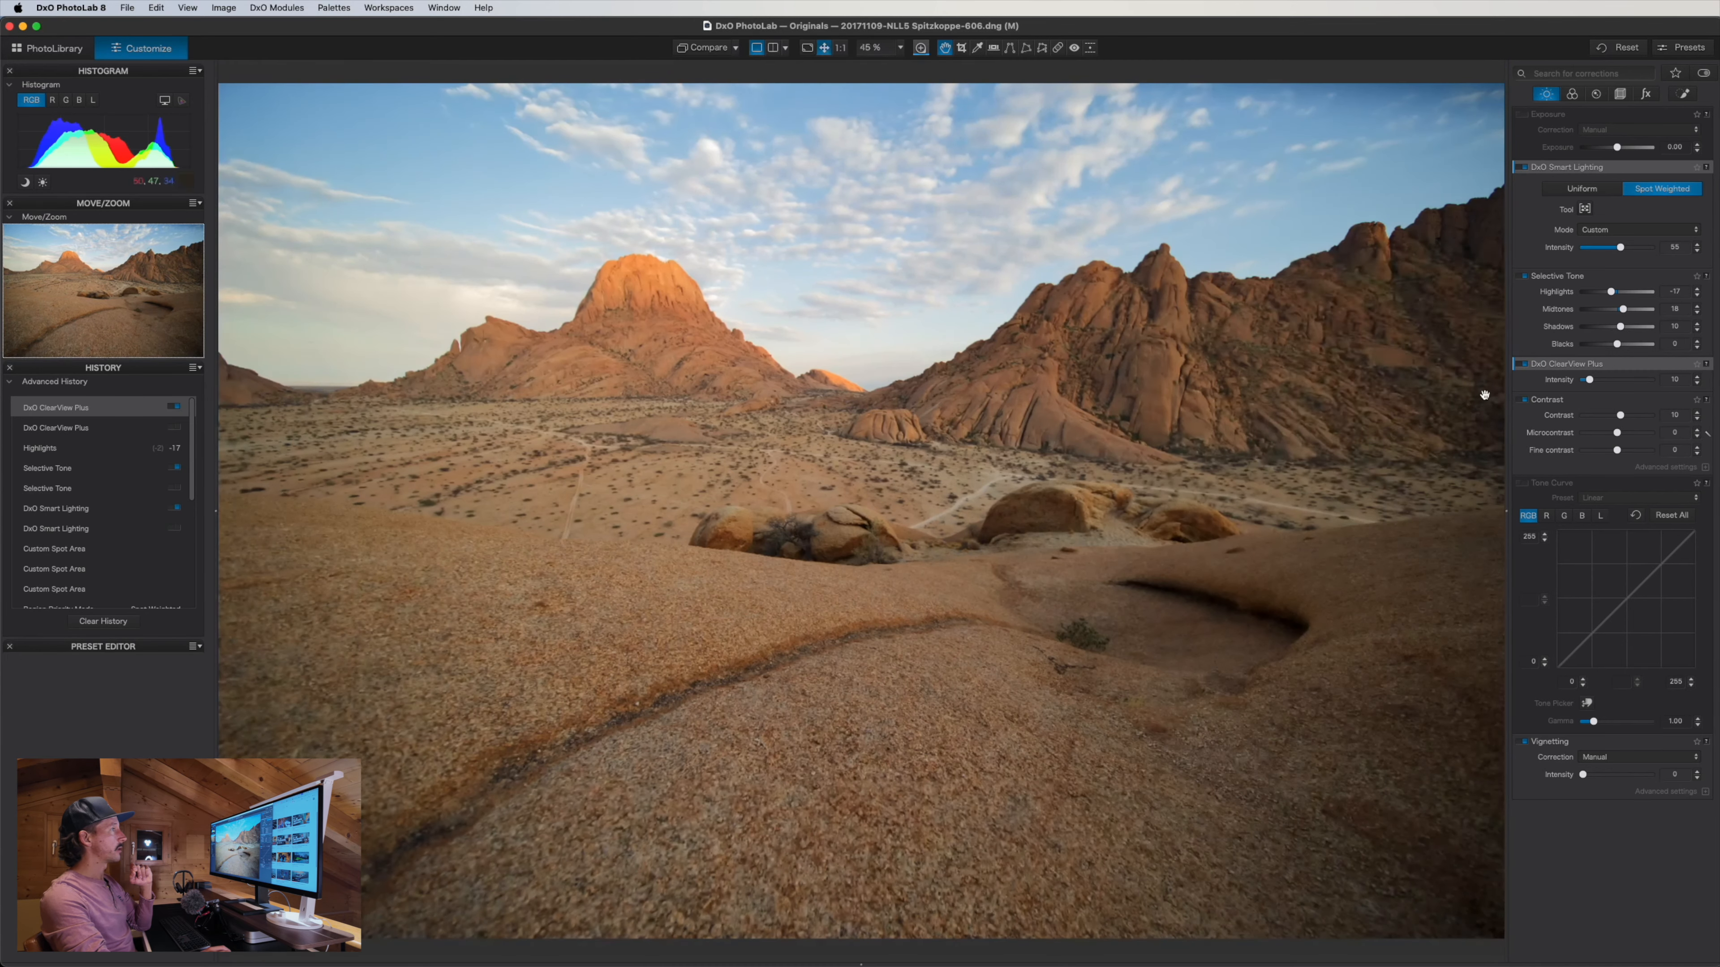
{"action": "left_click", "coordinate": [1524, 366]}
{"action": "left_click", "coordinate": [1524, 366]}
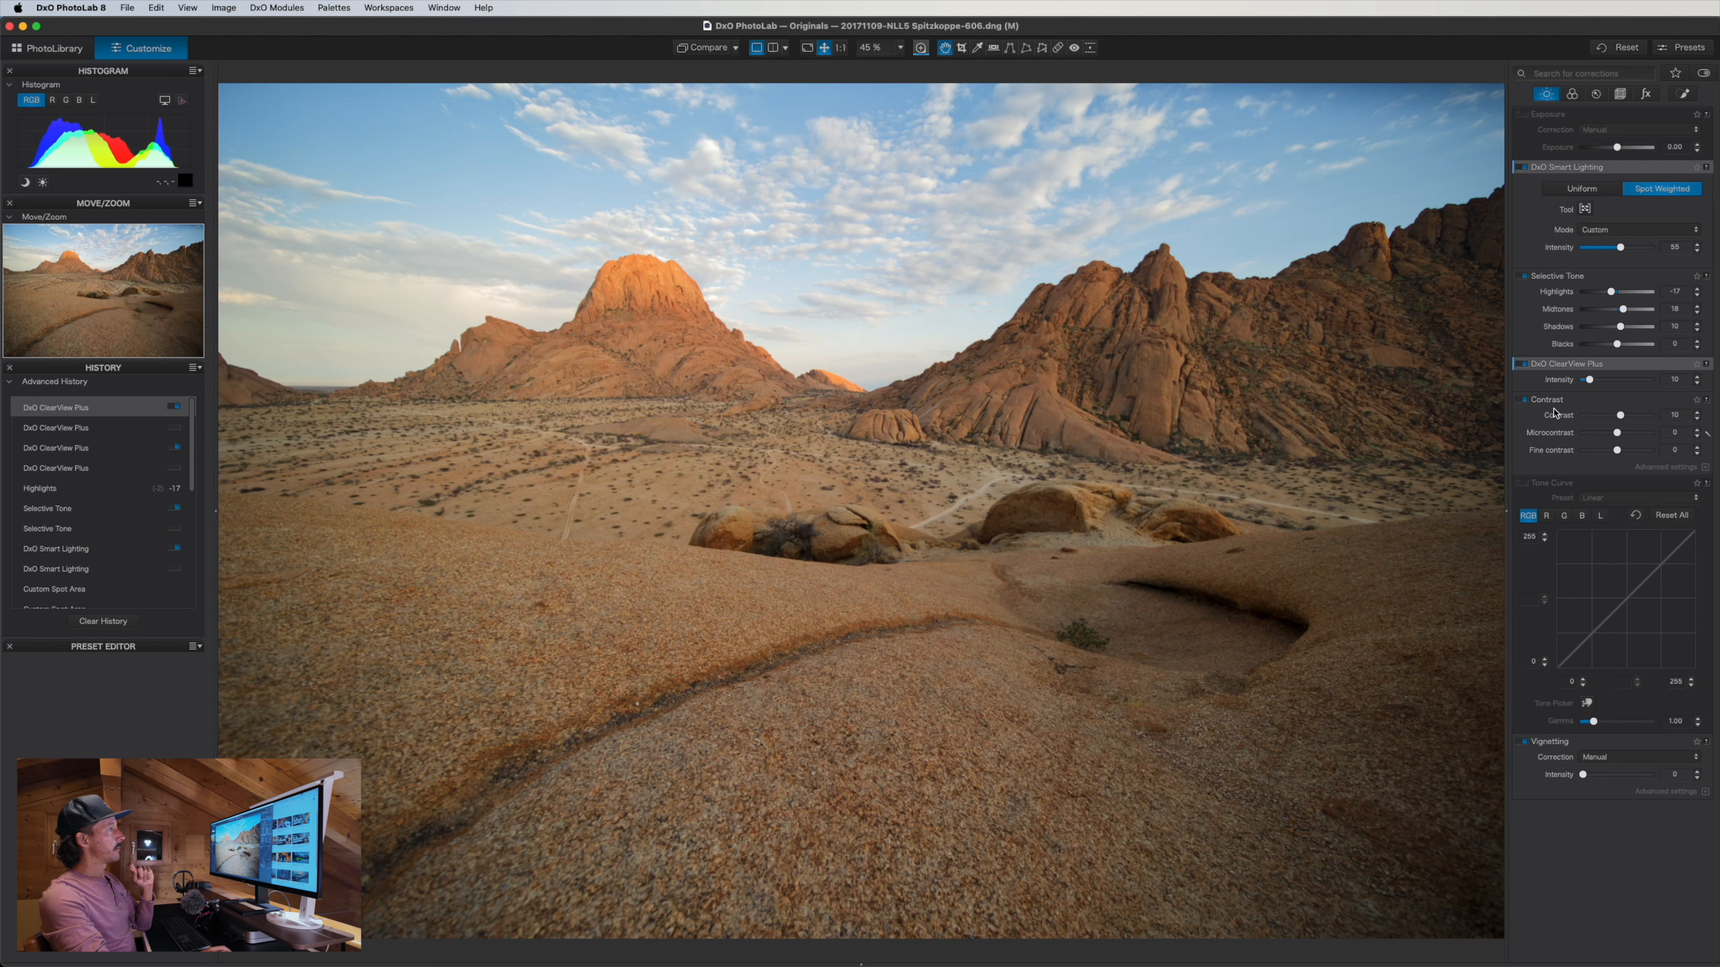
{"action": "left_click", "coordinate": [1523, 401]}
{"action": "left_click", "coordinate": [1522, 400]}
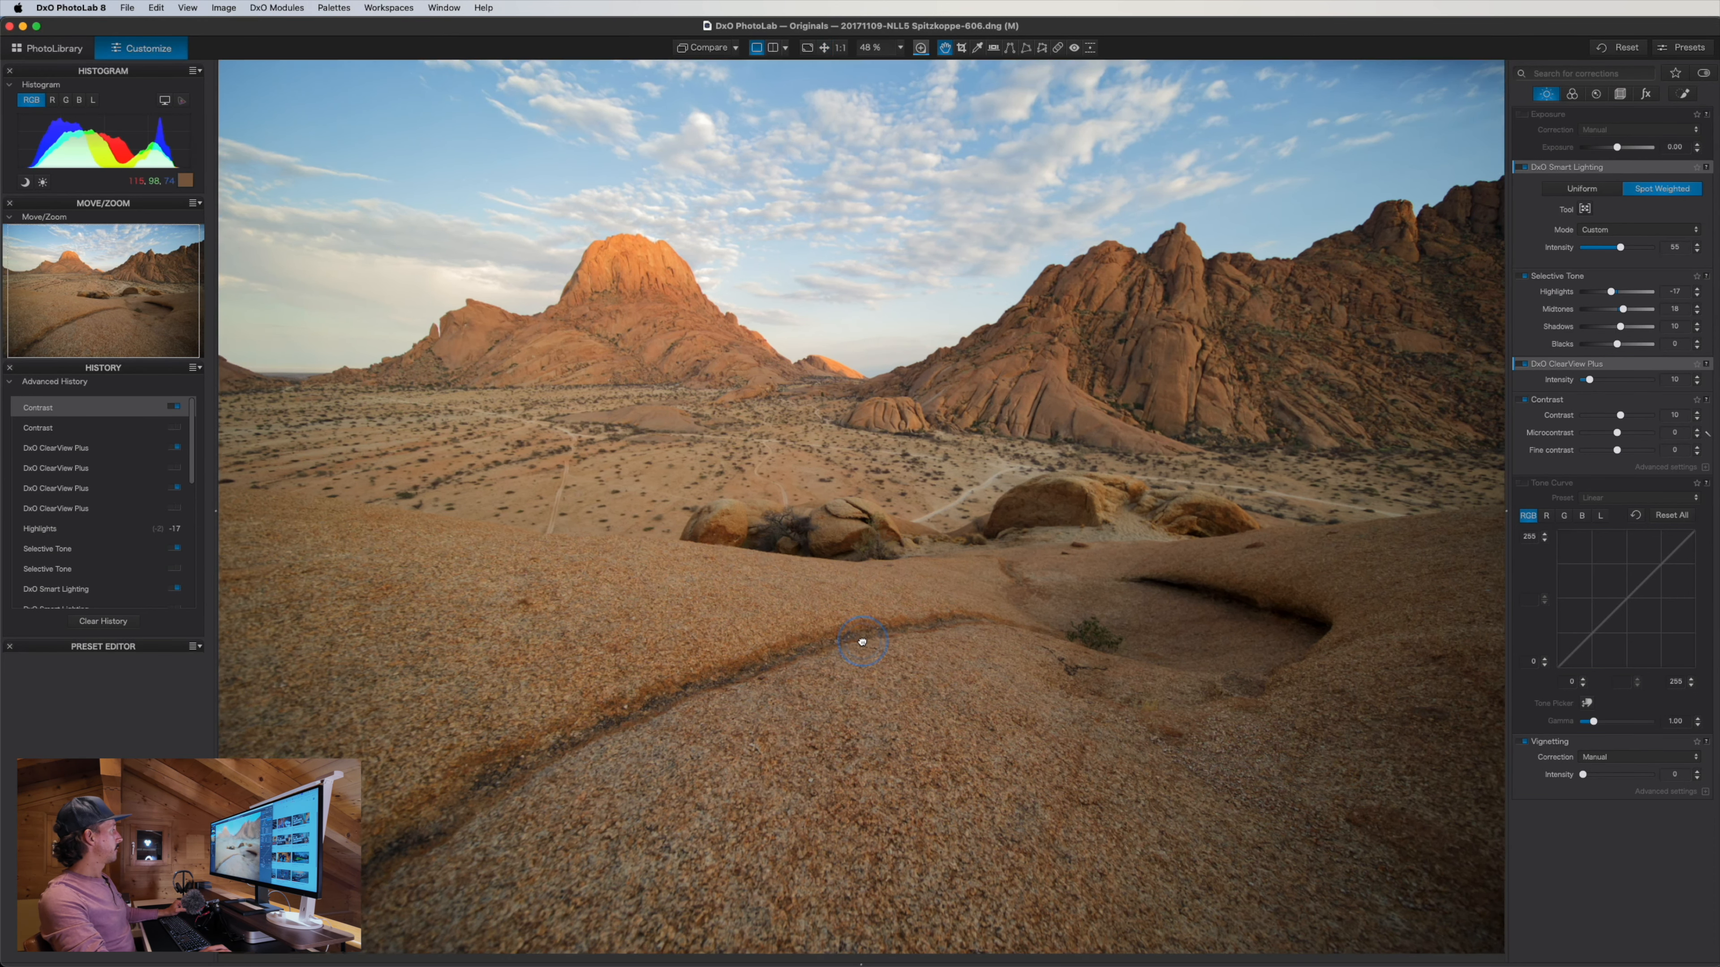
Try Fine contrast at 28, compare it with the previous history state, and reset it to 0
{"action": "left_click", "coordinate": [865, 643]}
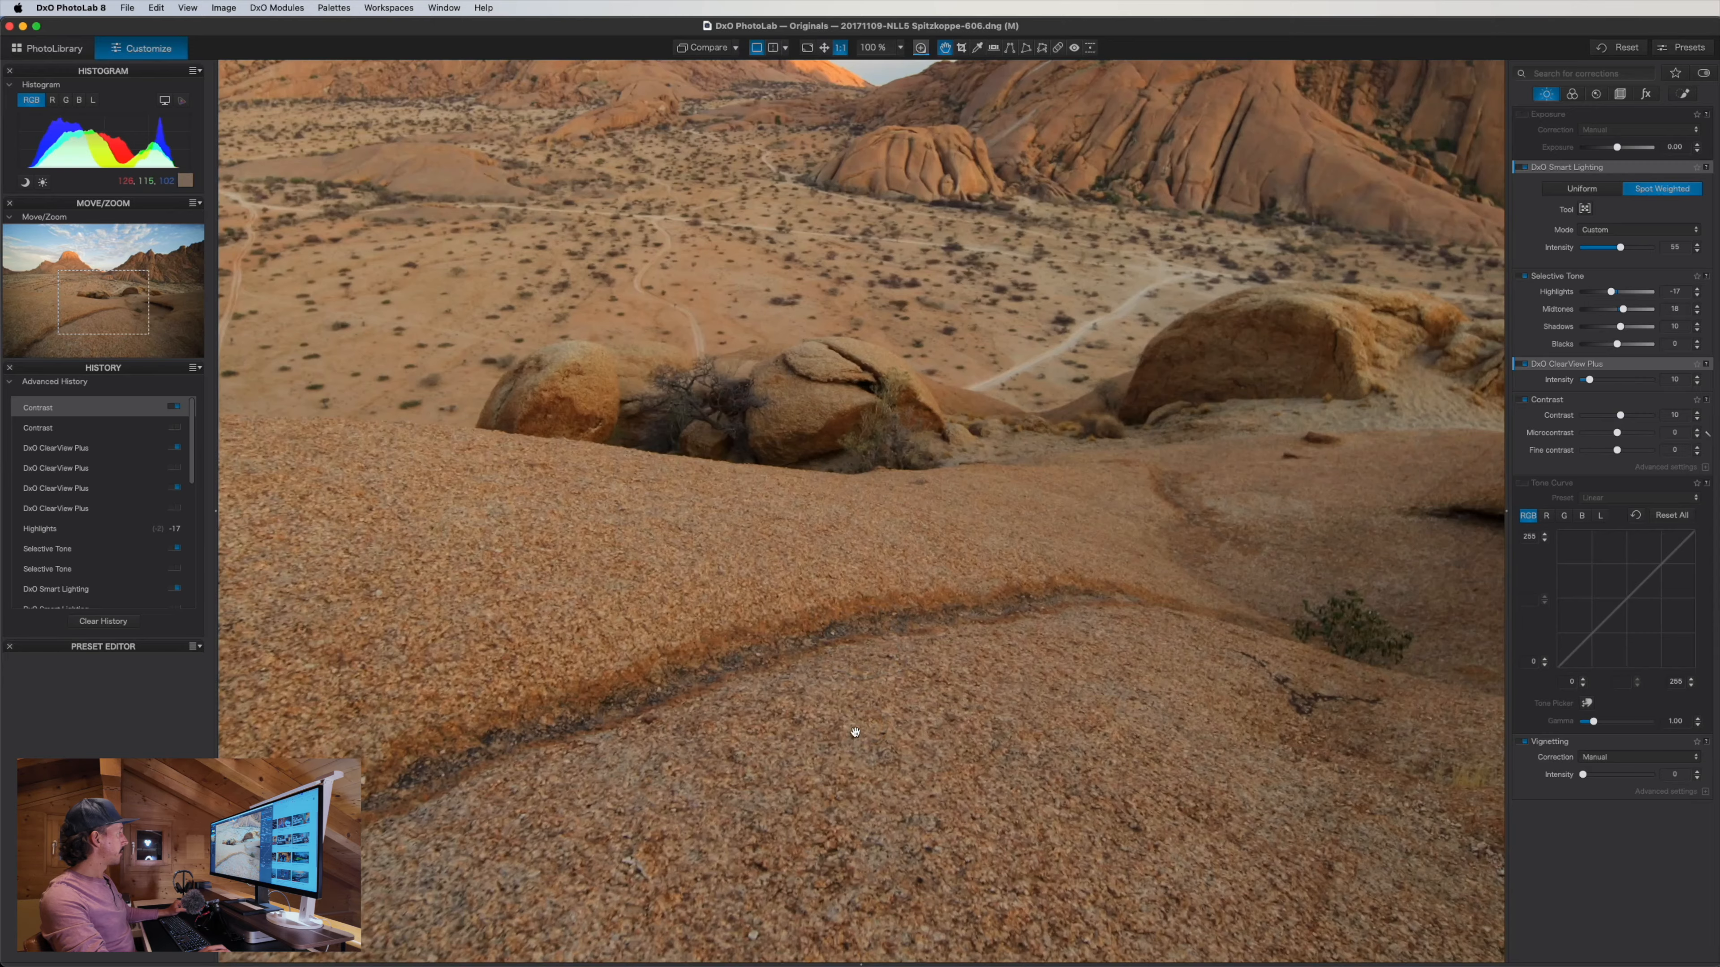
{"action": "left_click_drag", "start_coordinate": [855, 732], "coordinate": [906, 659]}
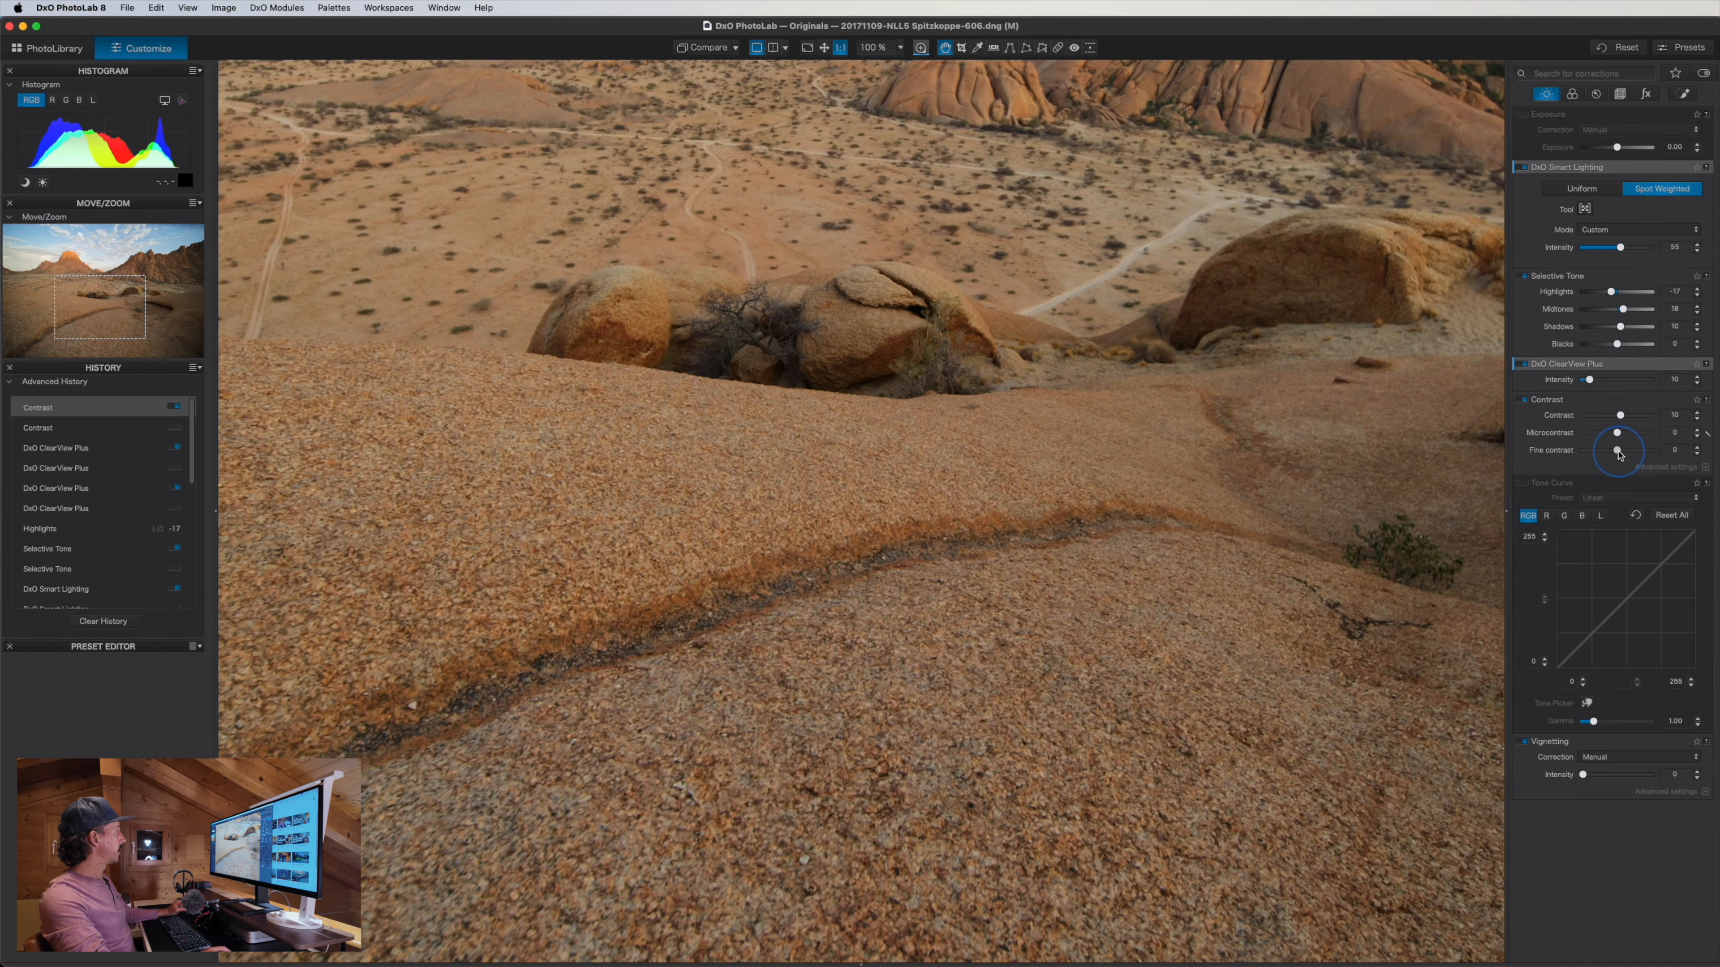
{"action": "left_click_drag", "start_coordinate": [1621, 453], "coordinate": [1625, 452]}
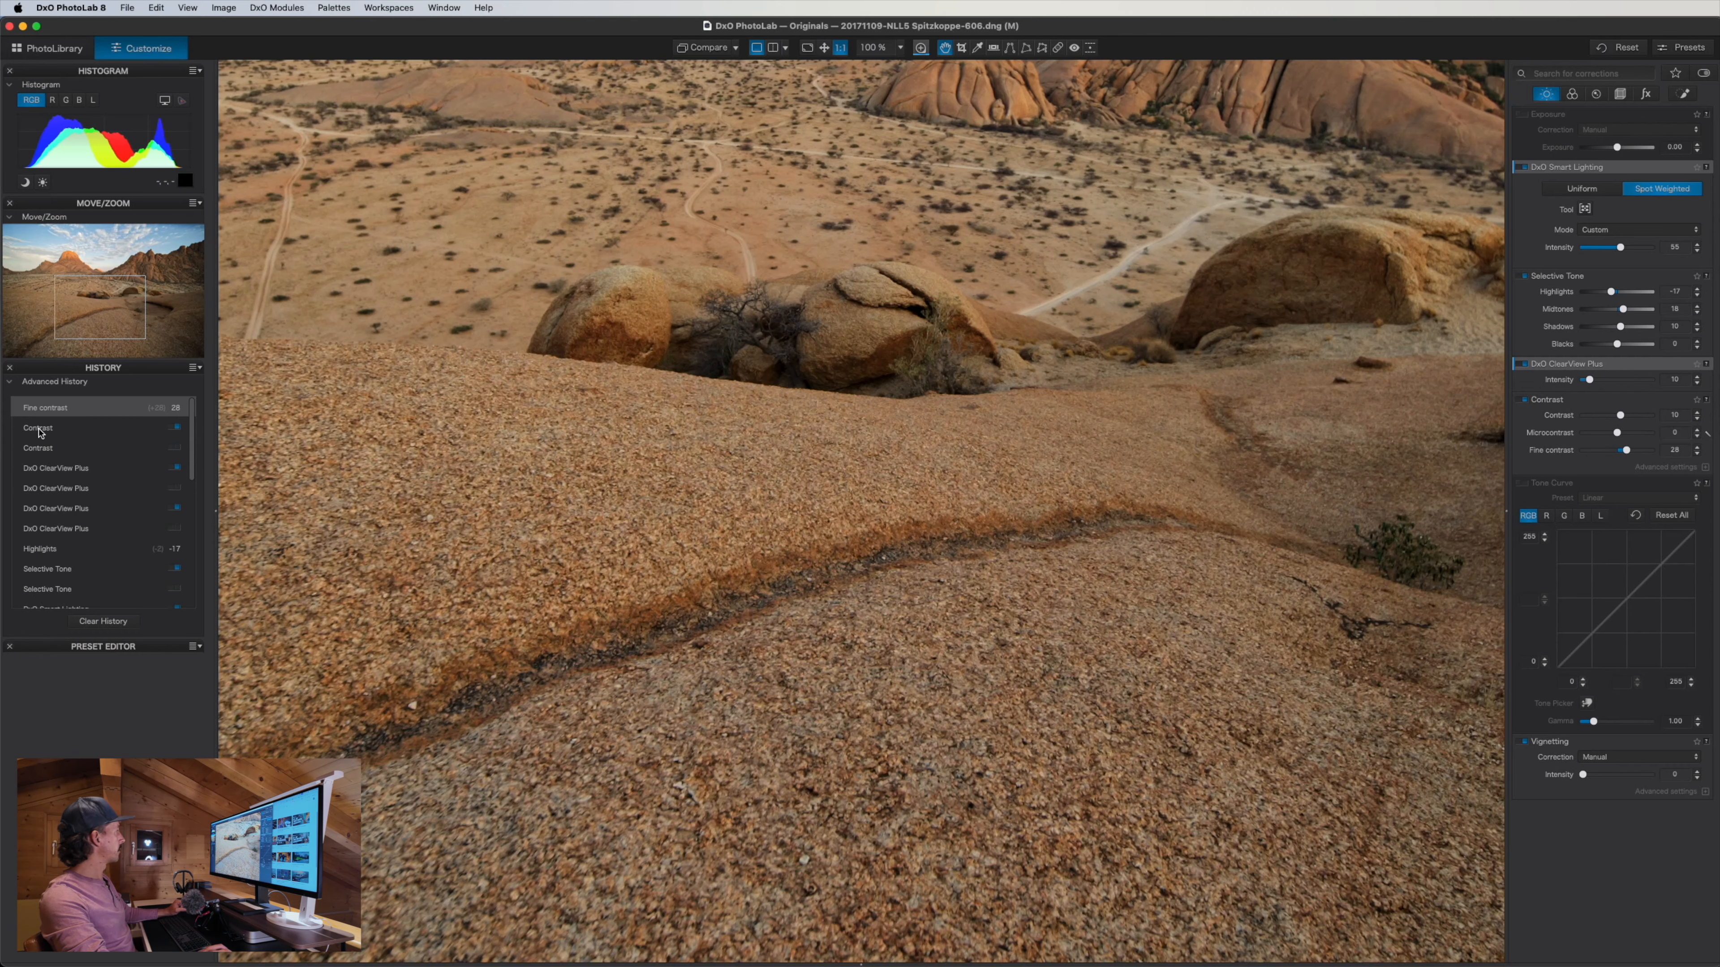
{"action": "left_click", "coordinate": [92, 428]}
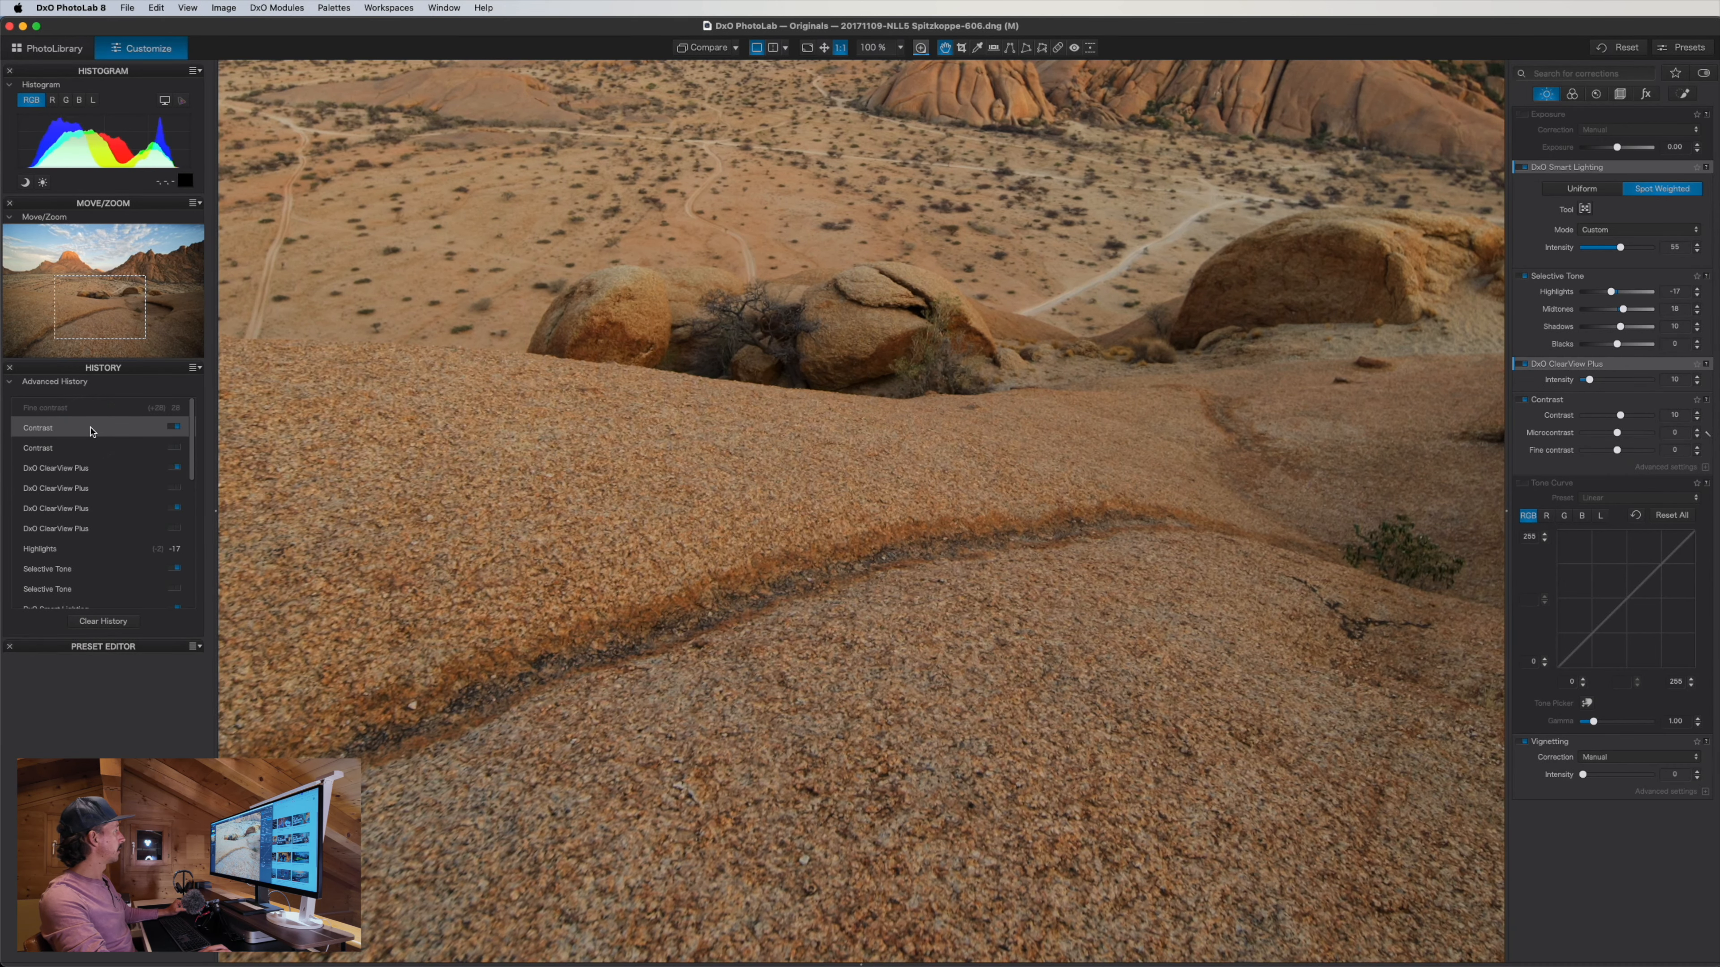
{"action": "left_click", "coordinate": [678, 458]}
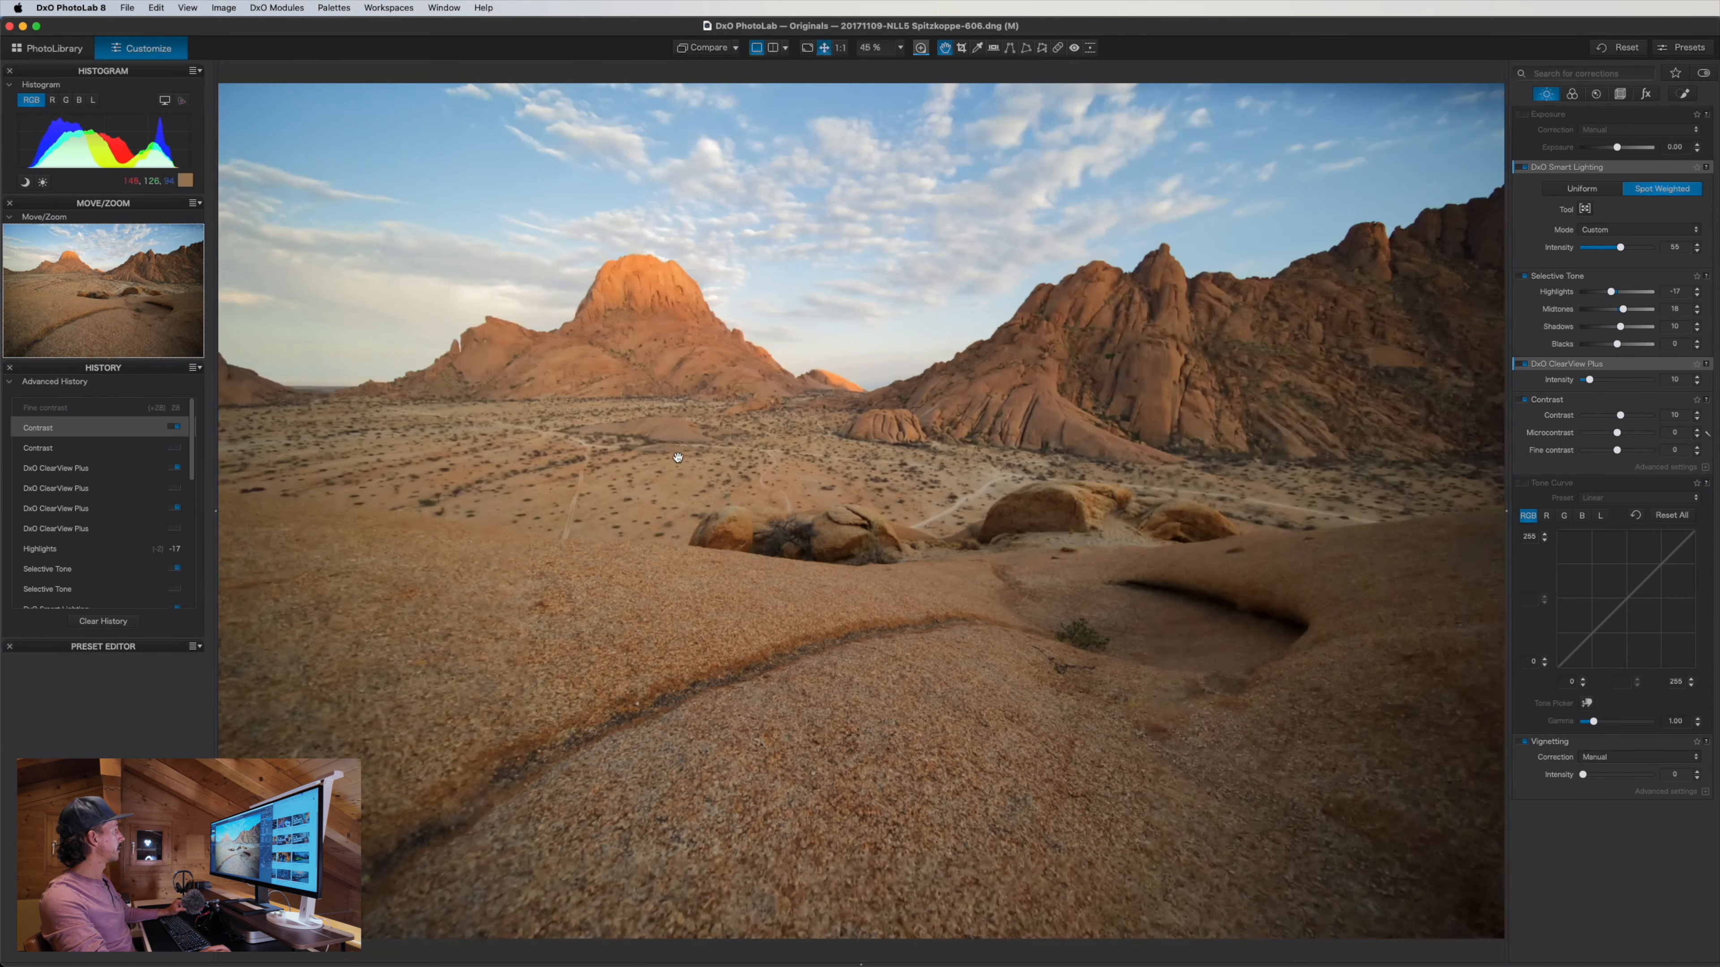
{"action": "left_click", "coordinate": [104, 409]}
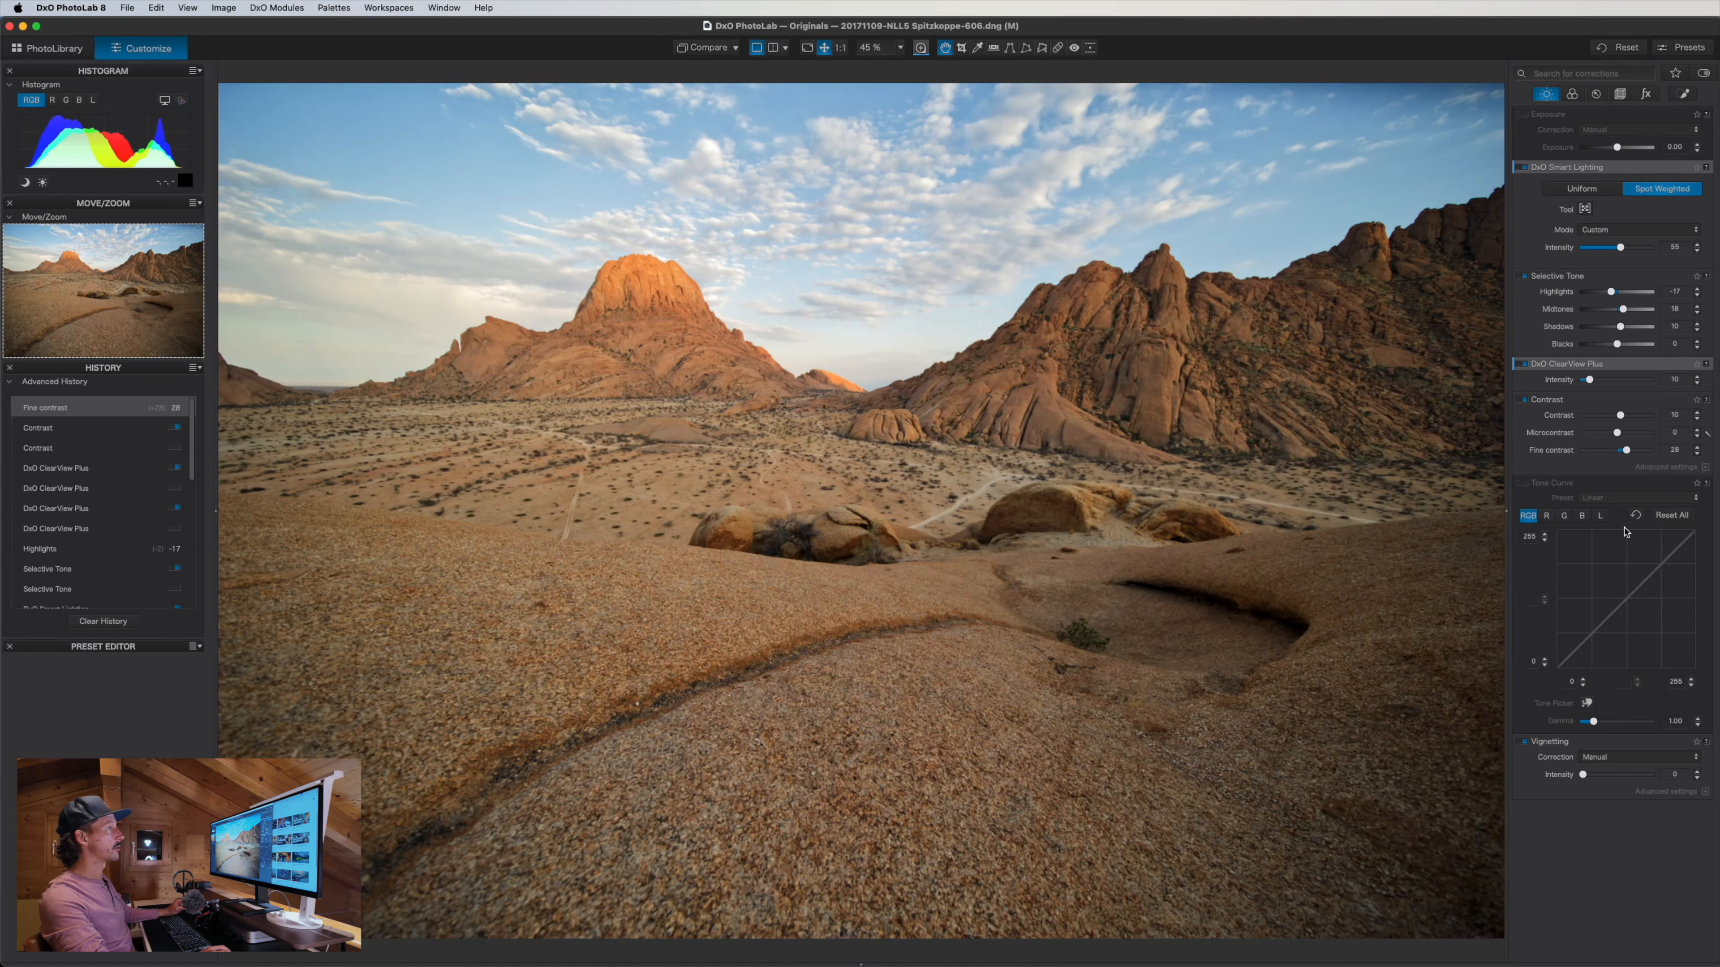
{"action": "double_click", "coordinate": [1628, 451]}
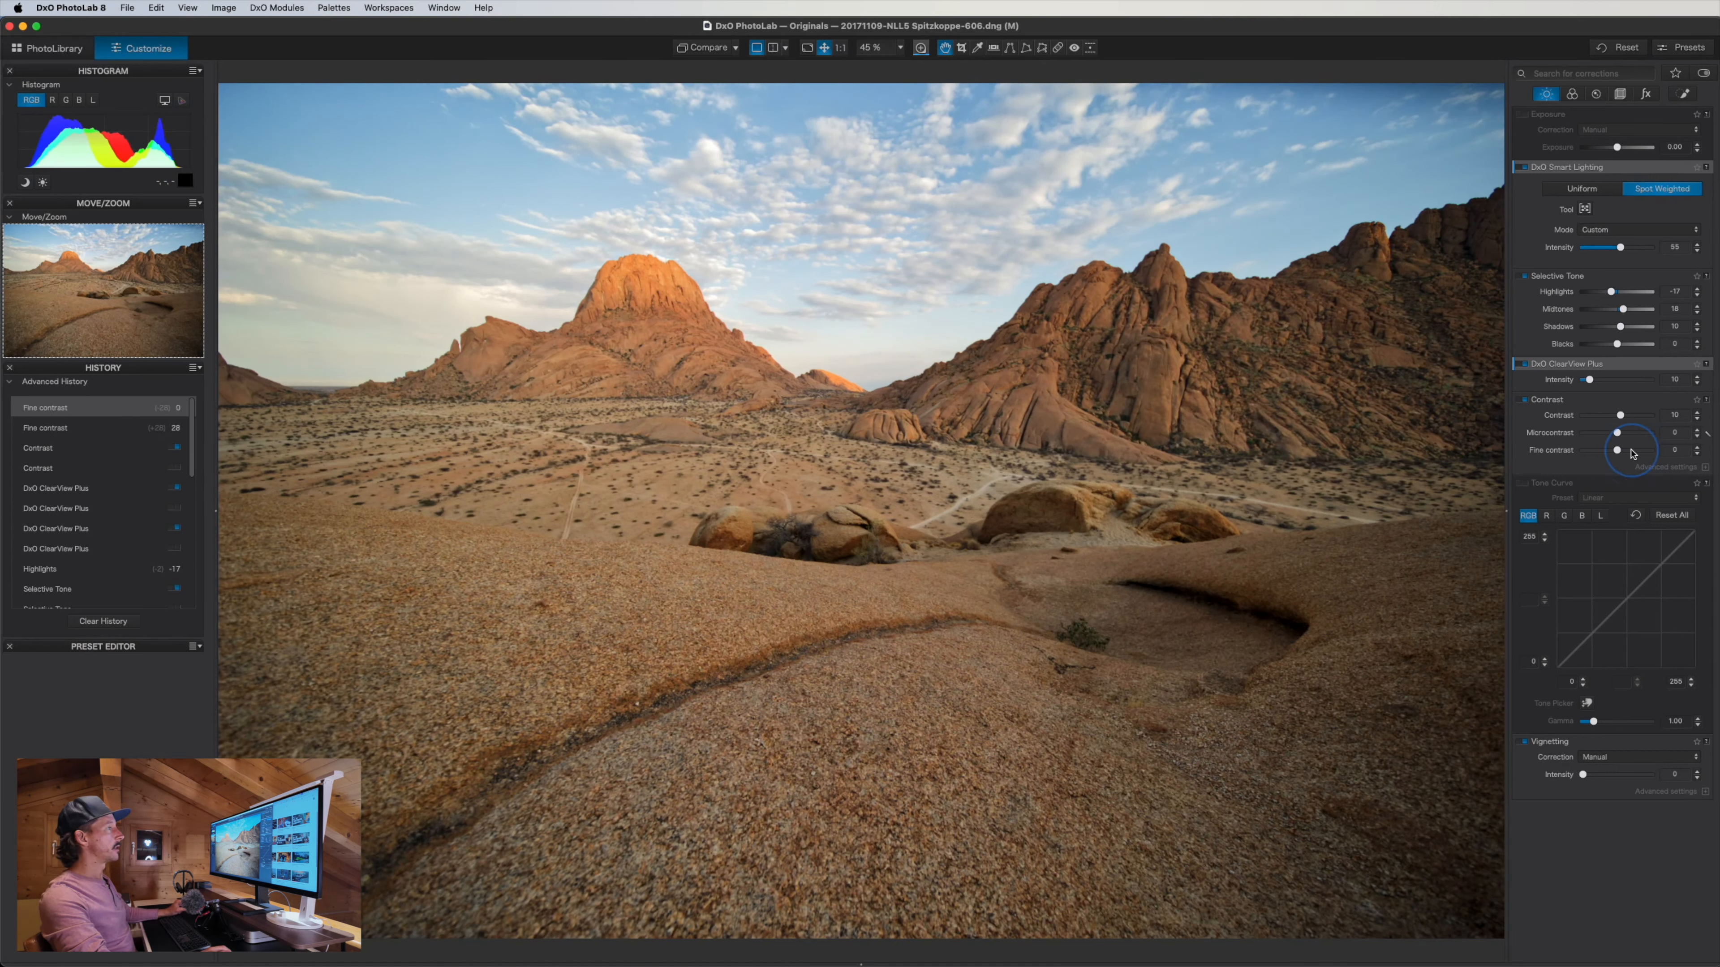
Set Fine contrast to 10 and check the Contrast correction by switching it off and on
{"action": "left_click", "coordinate": [1687, 451]}
{"action": "type", "text": "10"}
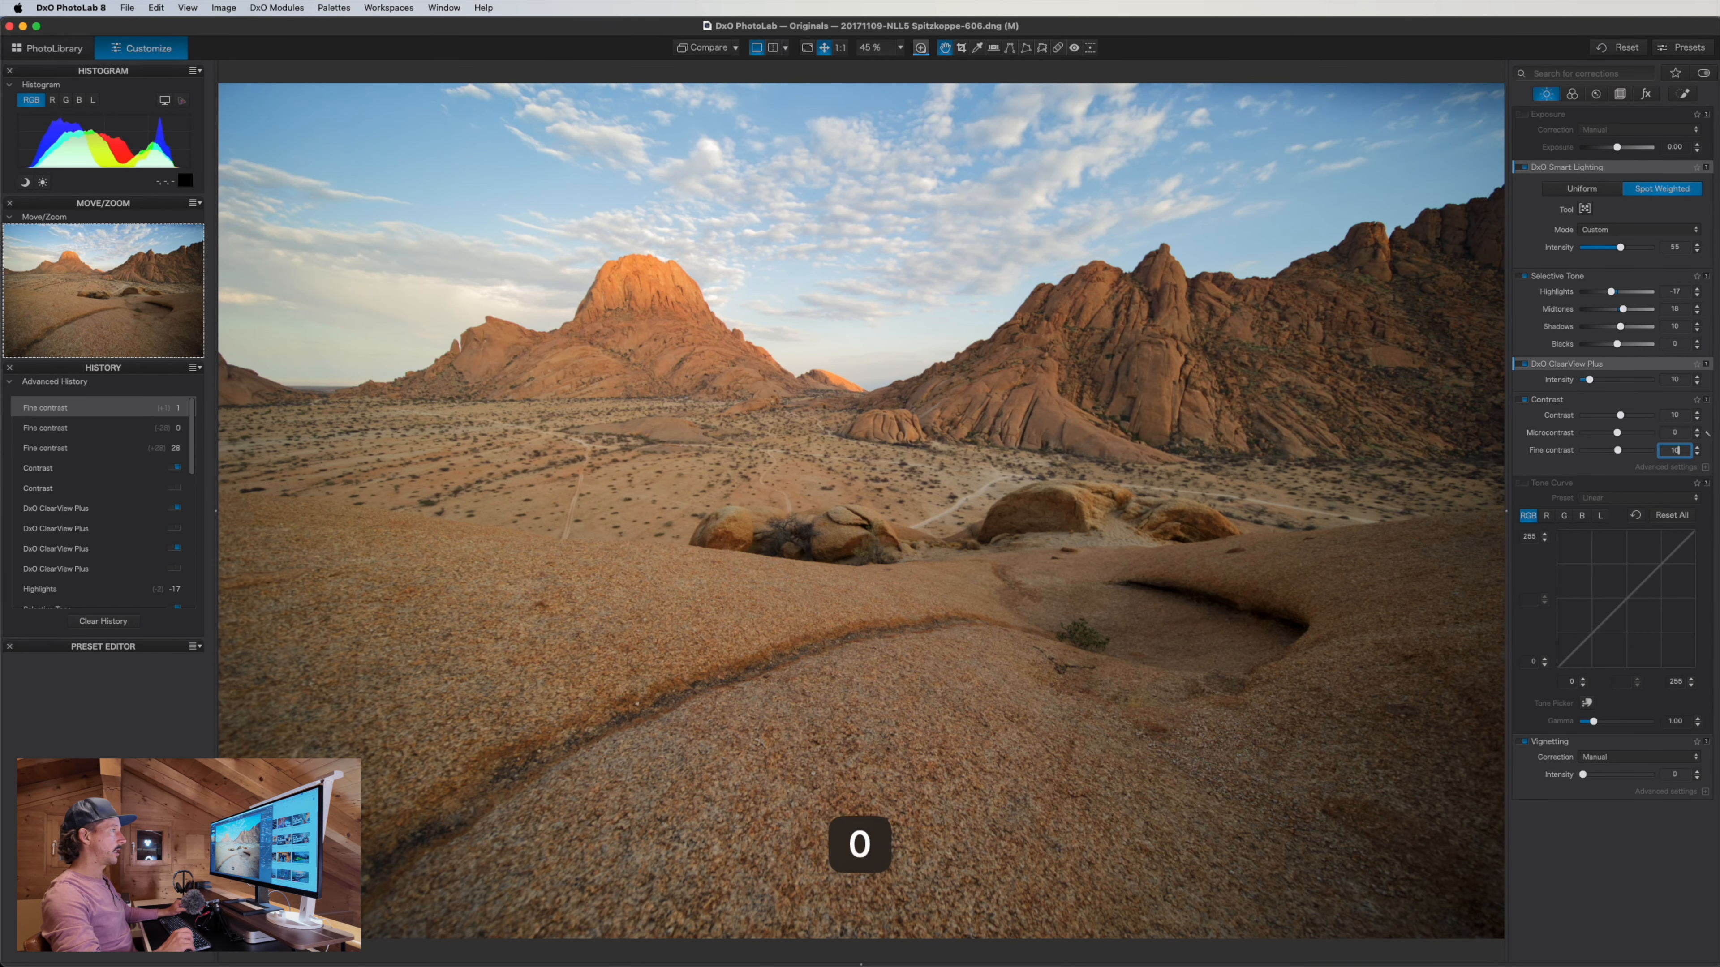
{"action": "key", "text": "Return"}
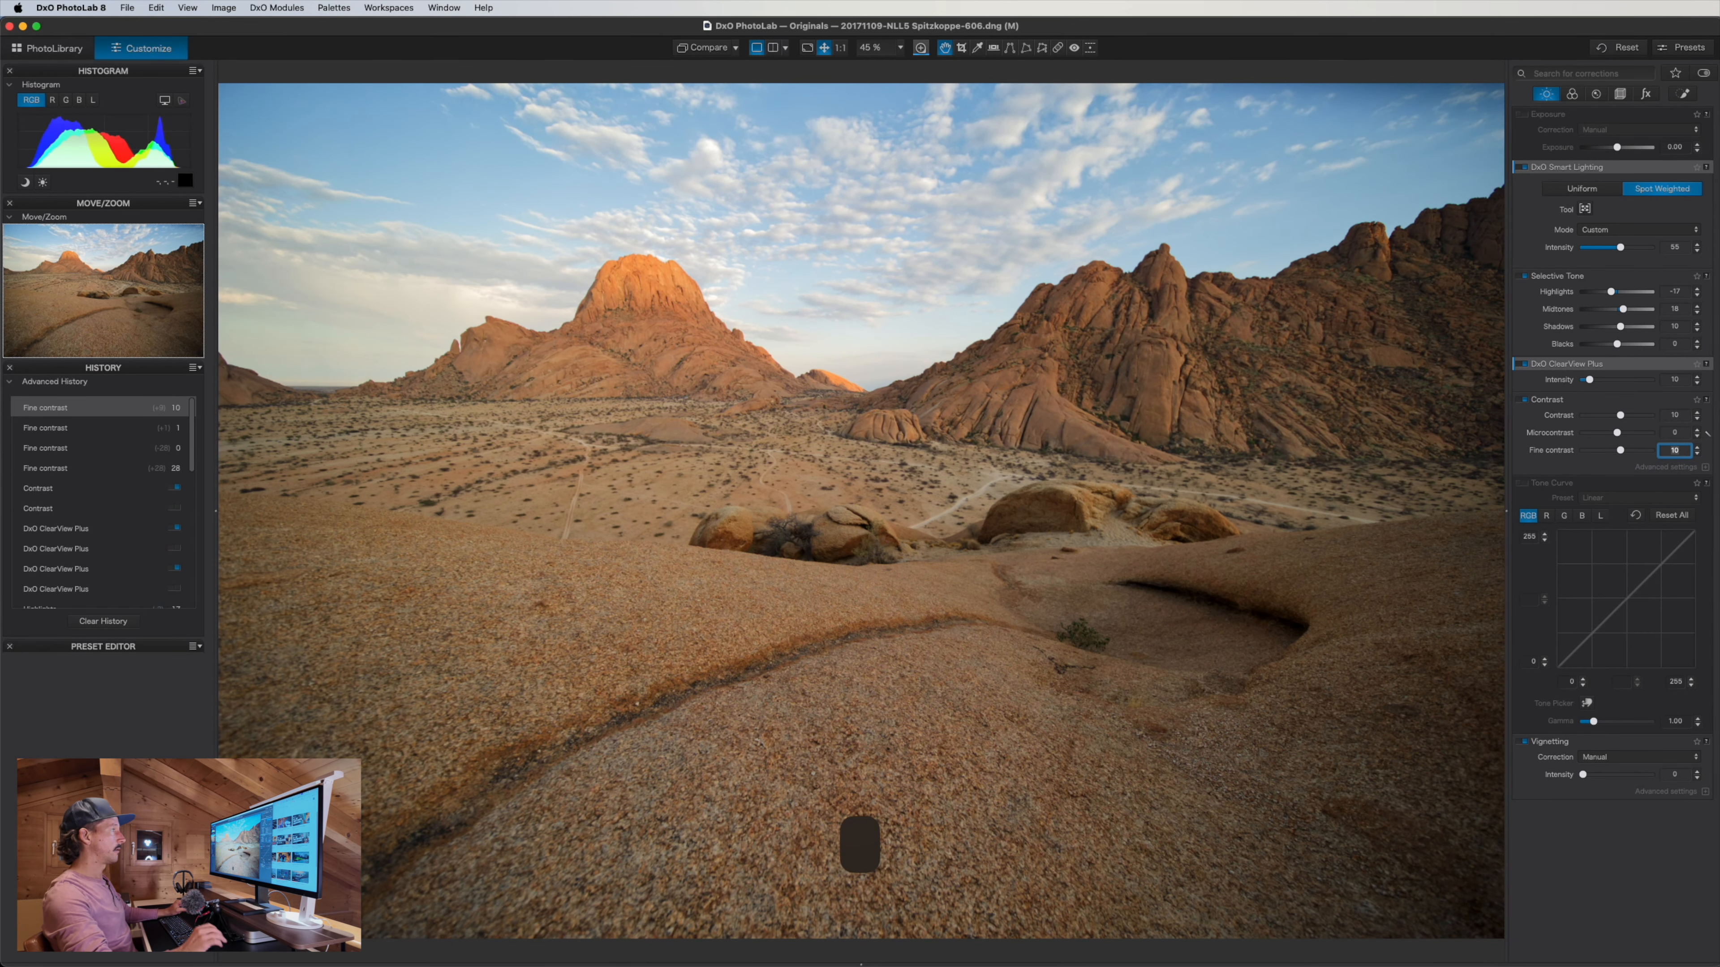
{"action": "left_click", "coordinate": [1524, 399]}
{"action": "left_click", "coordinate": [1525, 400]}
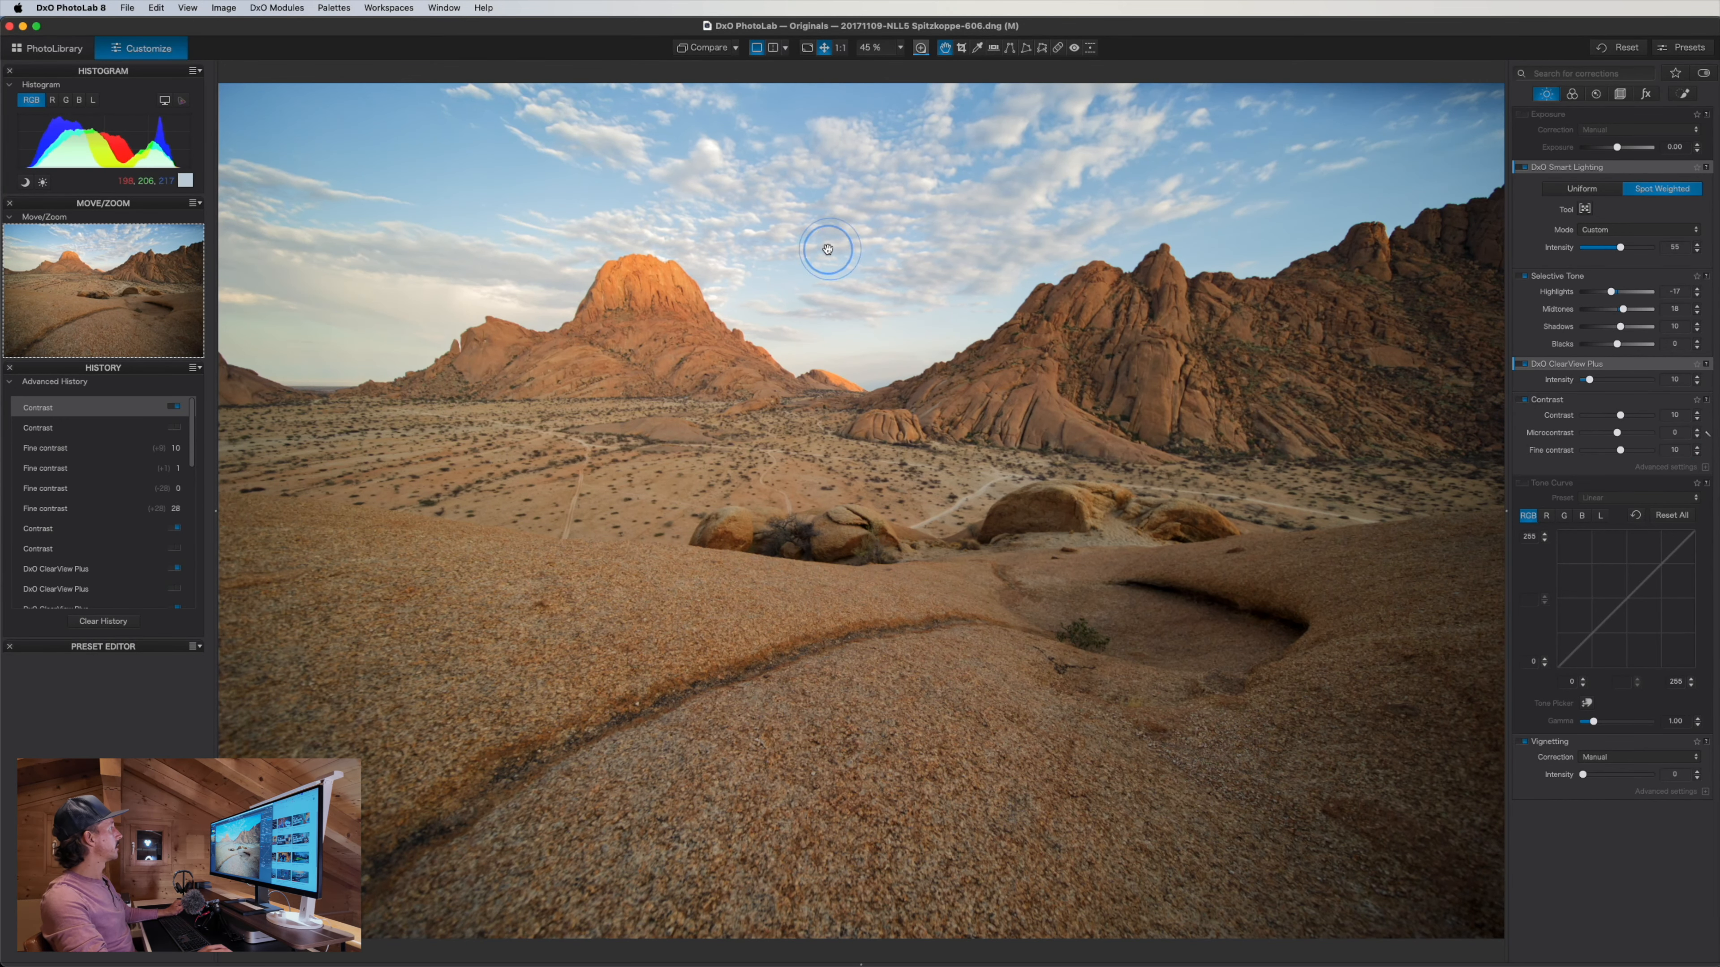
Inspect the mountains up close and compare the photo with its uncorrected version in vertical and horizontal split views
{"action": "double_click", "coordinate": [719, 280]}
{"action": "left_click_drag", "start_coordinate": [692, 261], "coordinate": [855, 473]}
{"action": "left_click_drag", "start_coordinate": [1232, 481], "coordinate": [978, 480]}
{"action": "double_click", "coordinate": [1000, 478]}
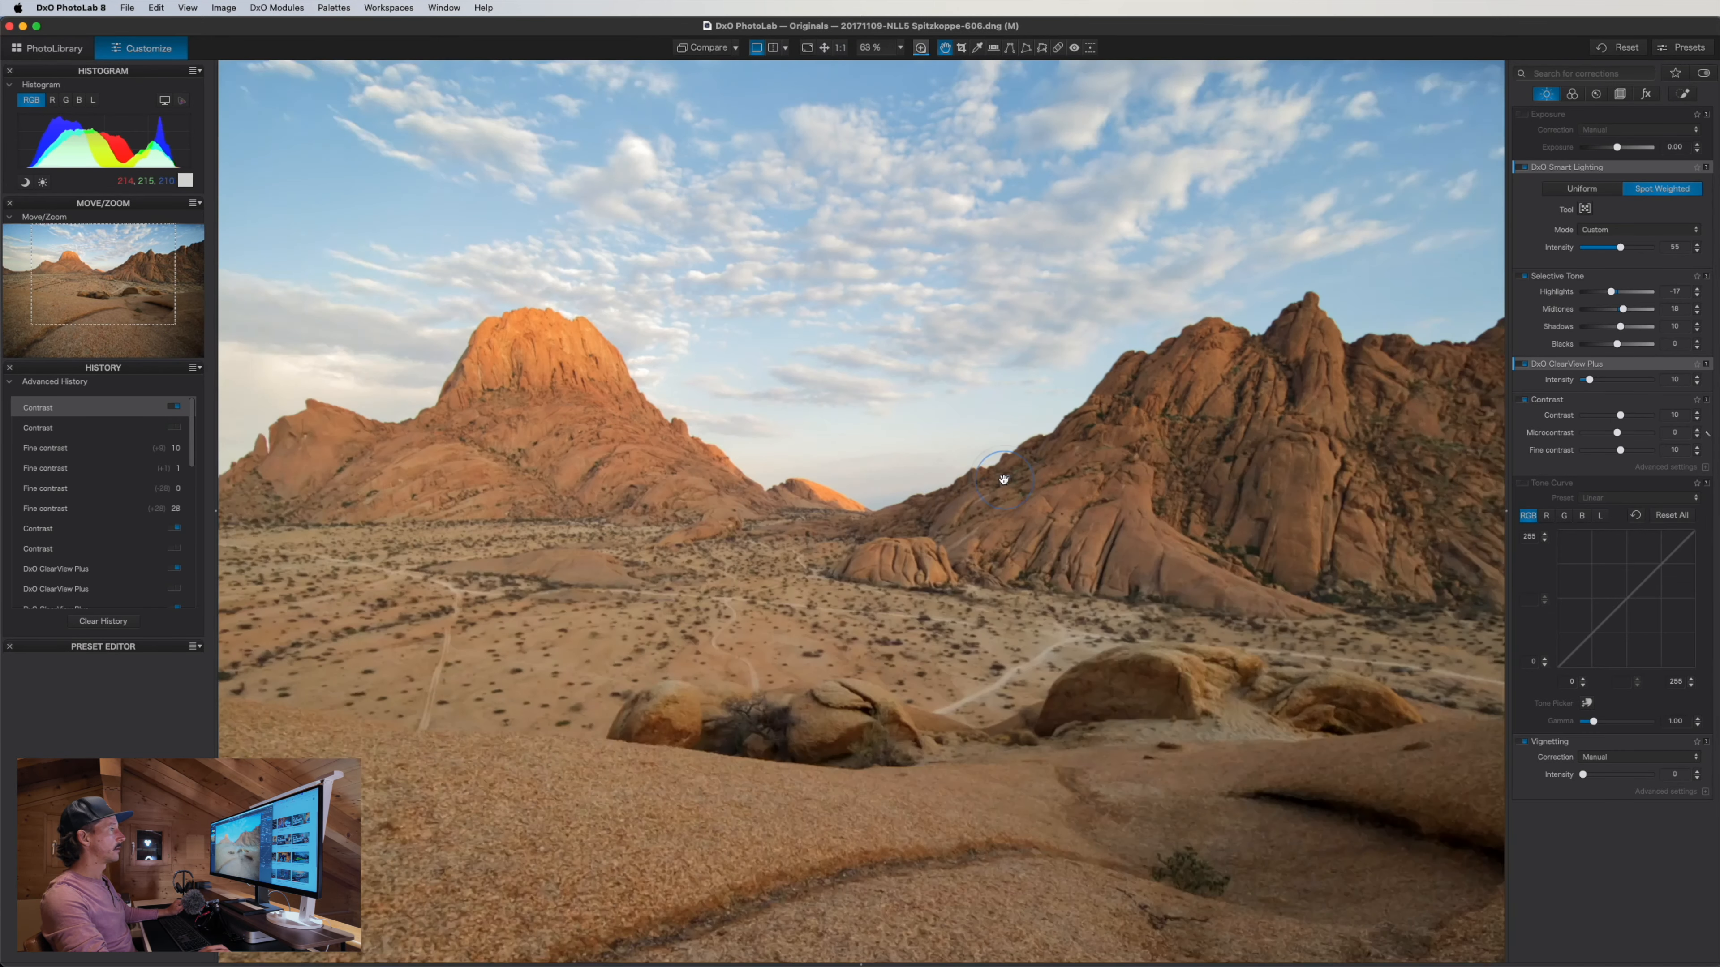
{"action": "left_click", "coordinate": [779, 48]}
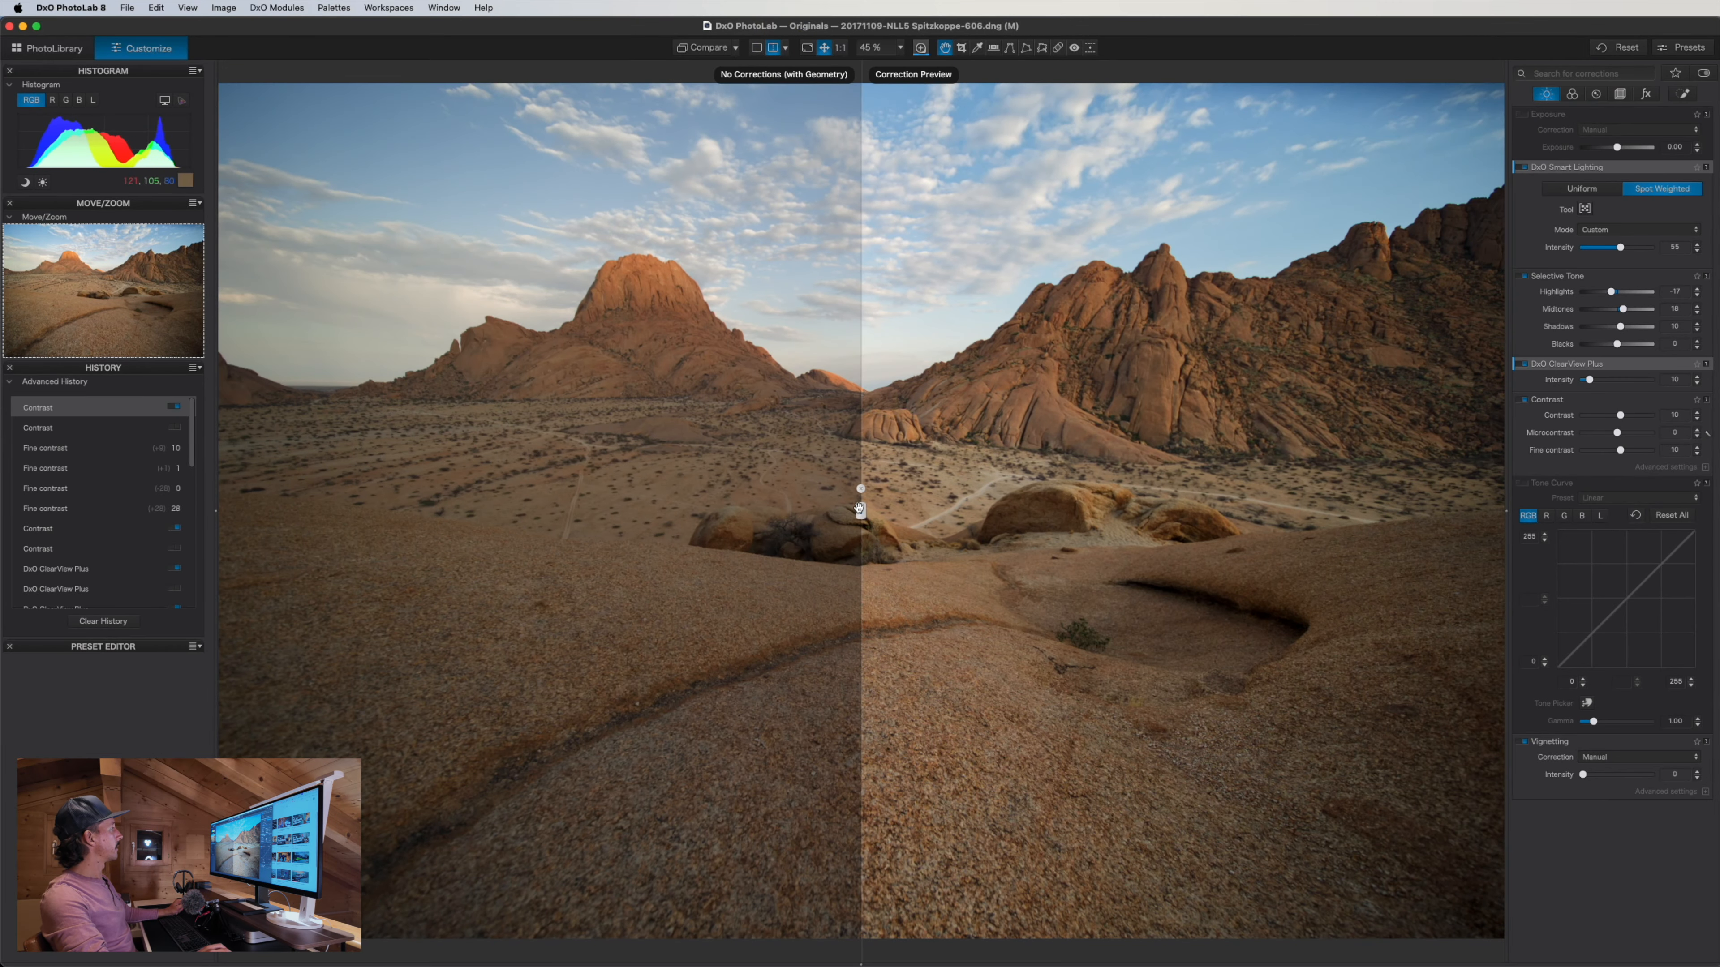
{"action": "left_click_drag", "start_coordinate": [858, 511], "coordinate": [952, 511]}
{"action": "left_click", "coordinate": [772, 48]}
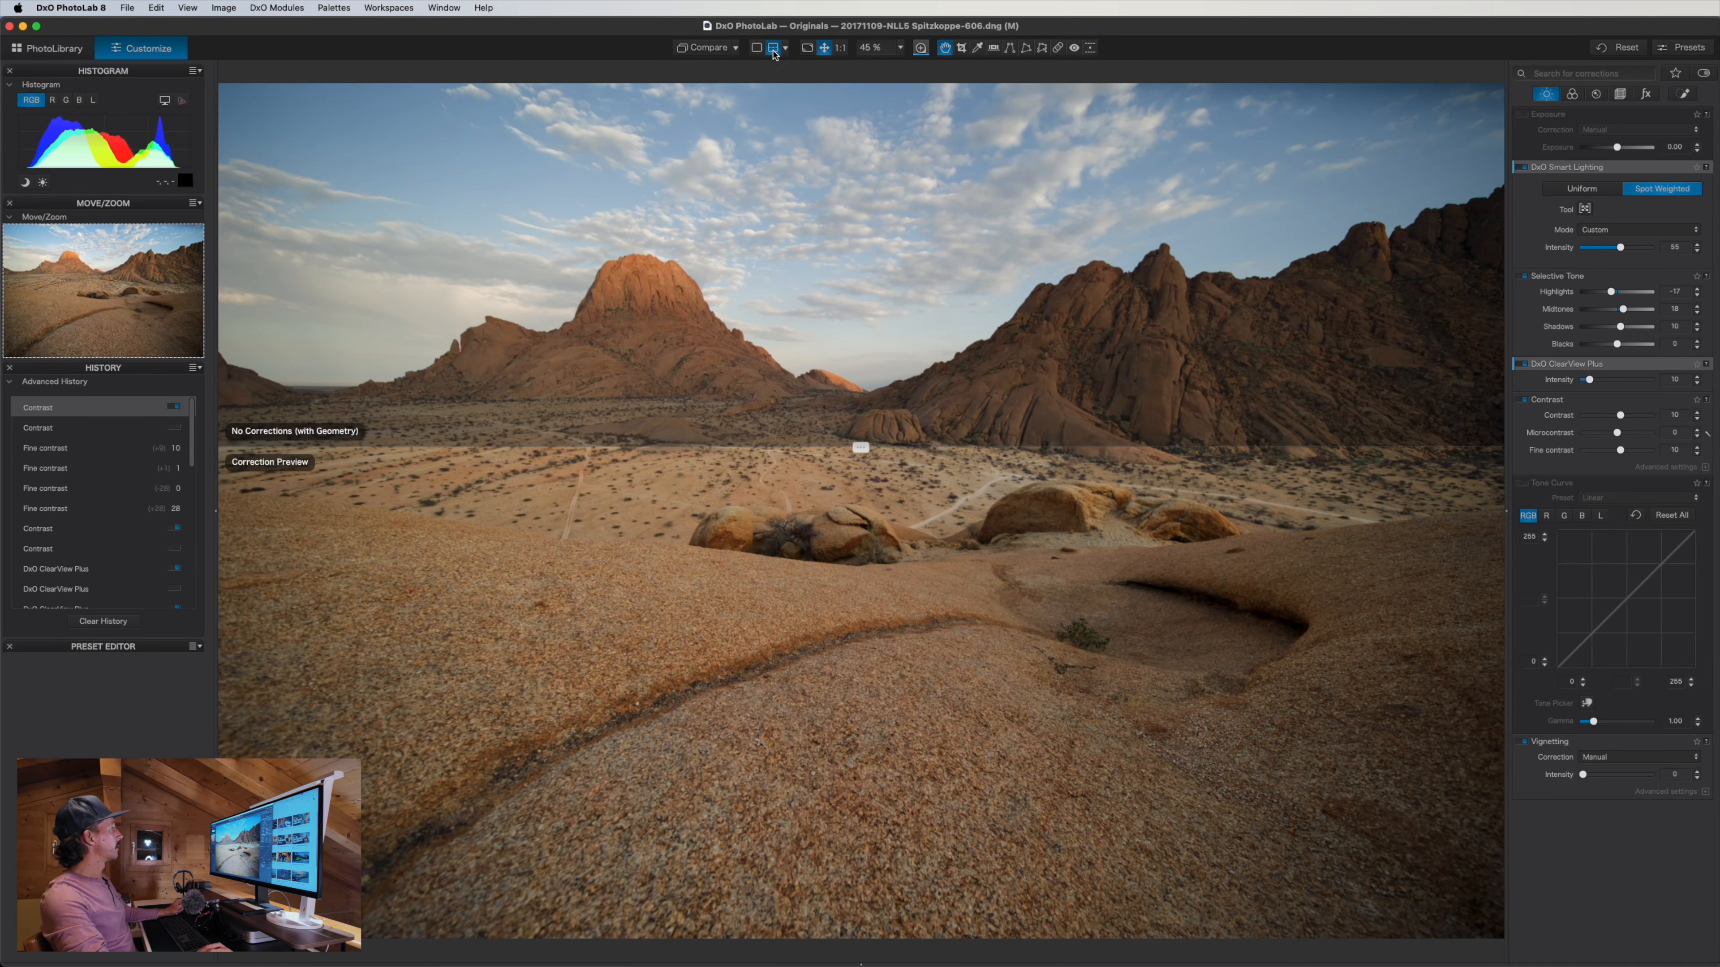
{"action": "left_click", "coordinate": [773, 48]}
{"action": "left_click", "coordinate": [772, 48]}
{"action": "left_click", "coordinate": [772, 47]}
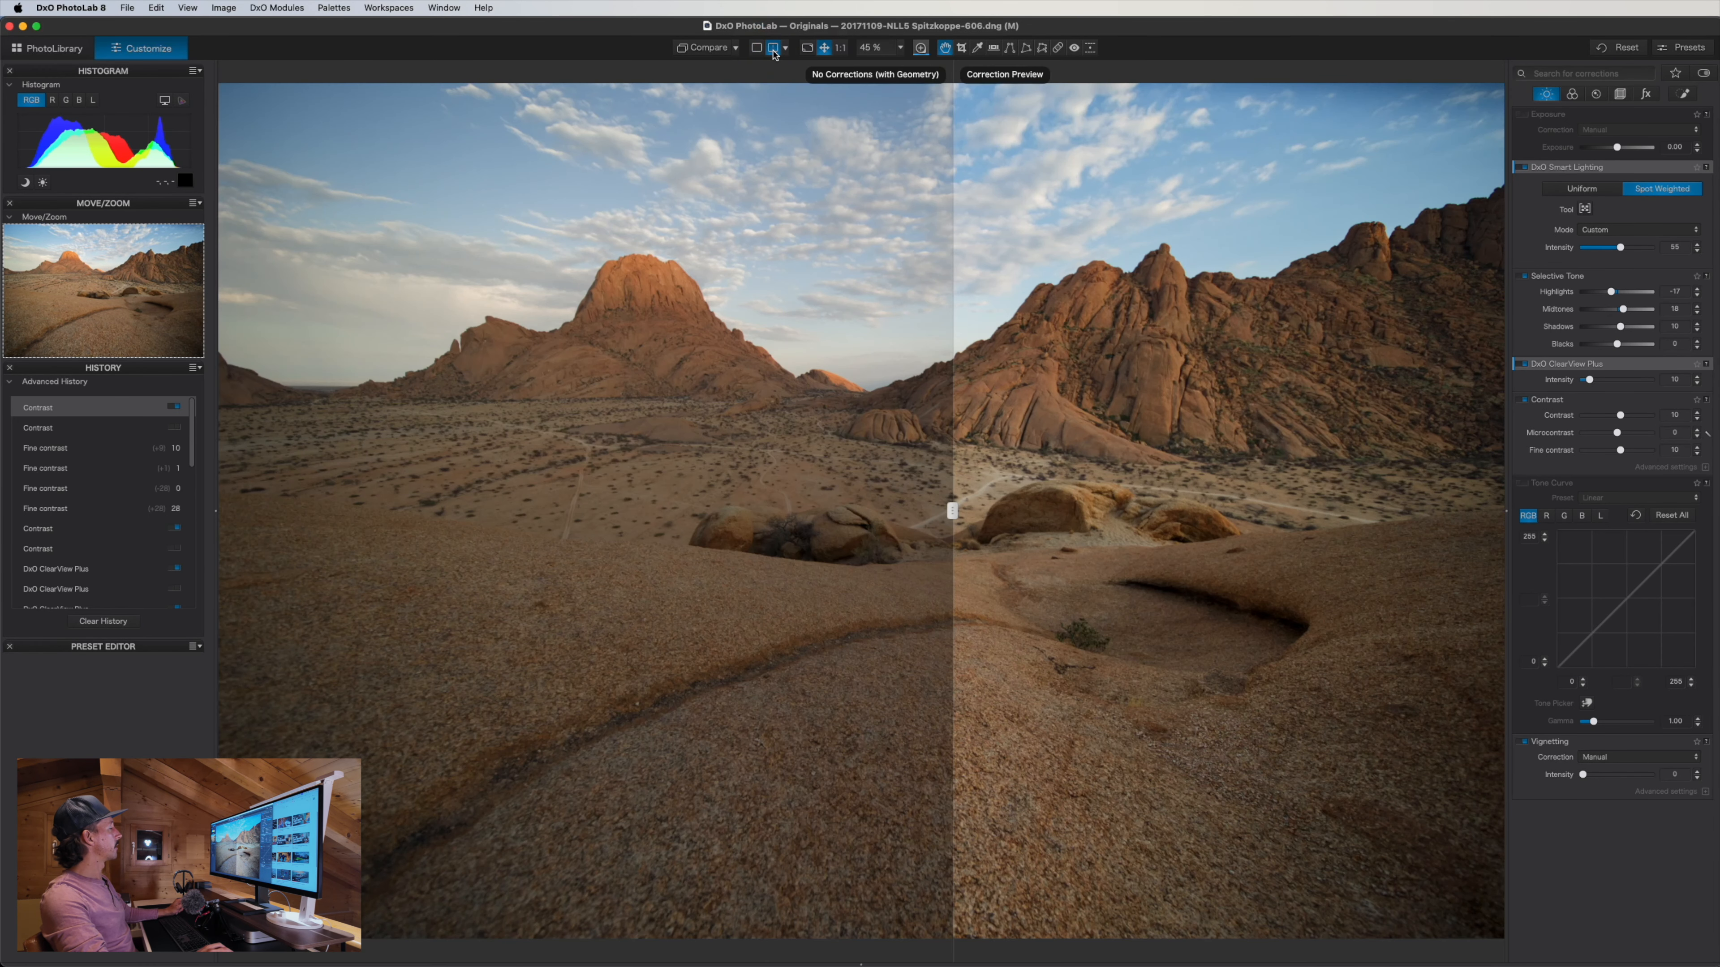
{"action": "left_click", "coordinate": [756, 48]}
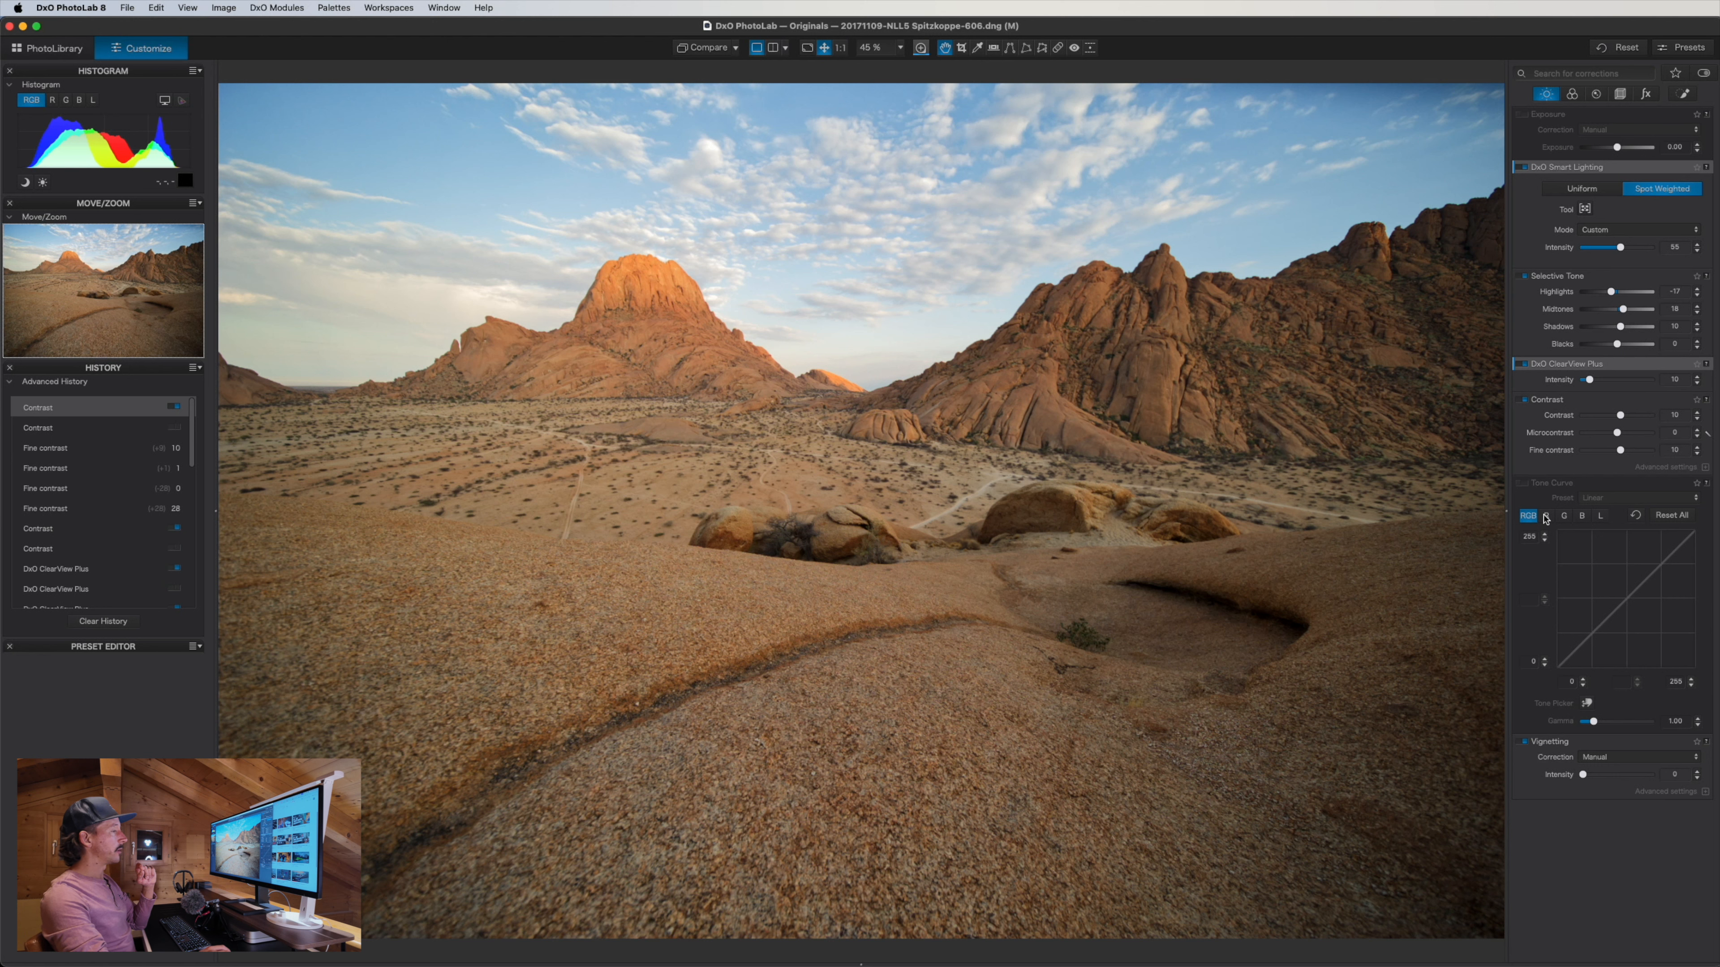
Check the Vignetting correction by switching it off and on, and review its correction modes, keeping Manual
{"action": "left_click", "coordinate": [1524, 745]}
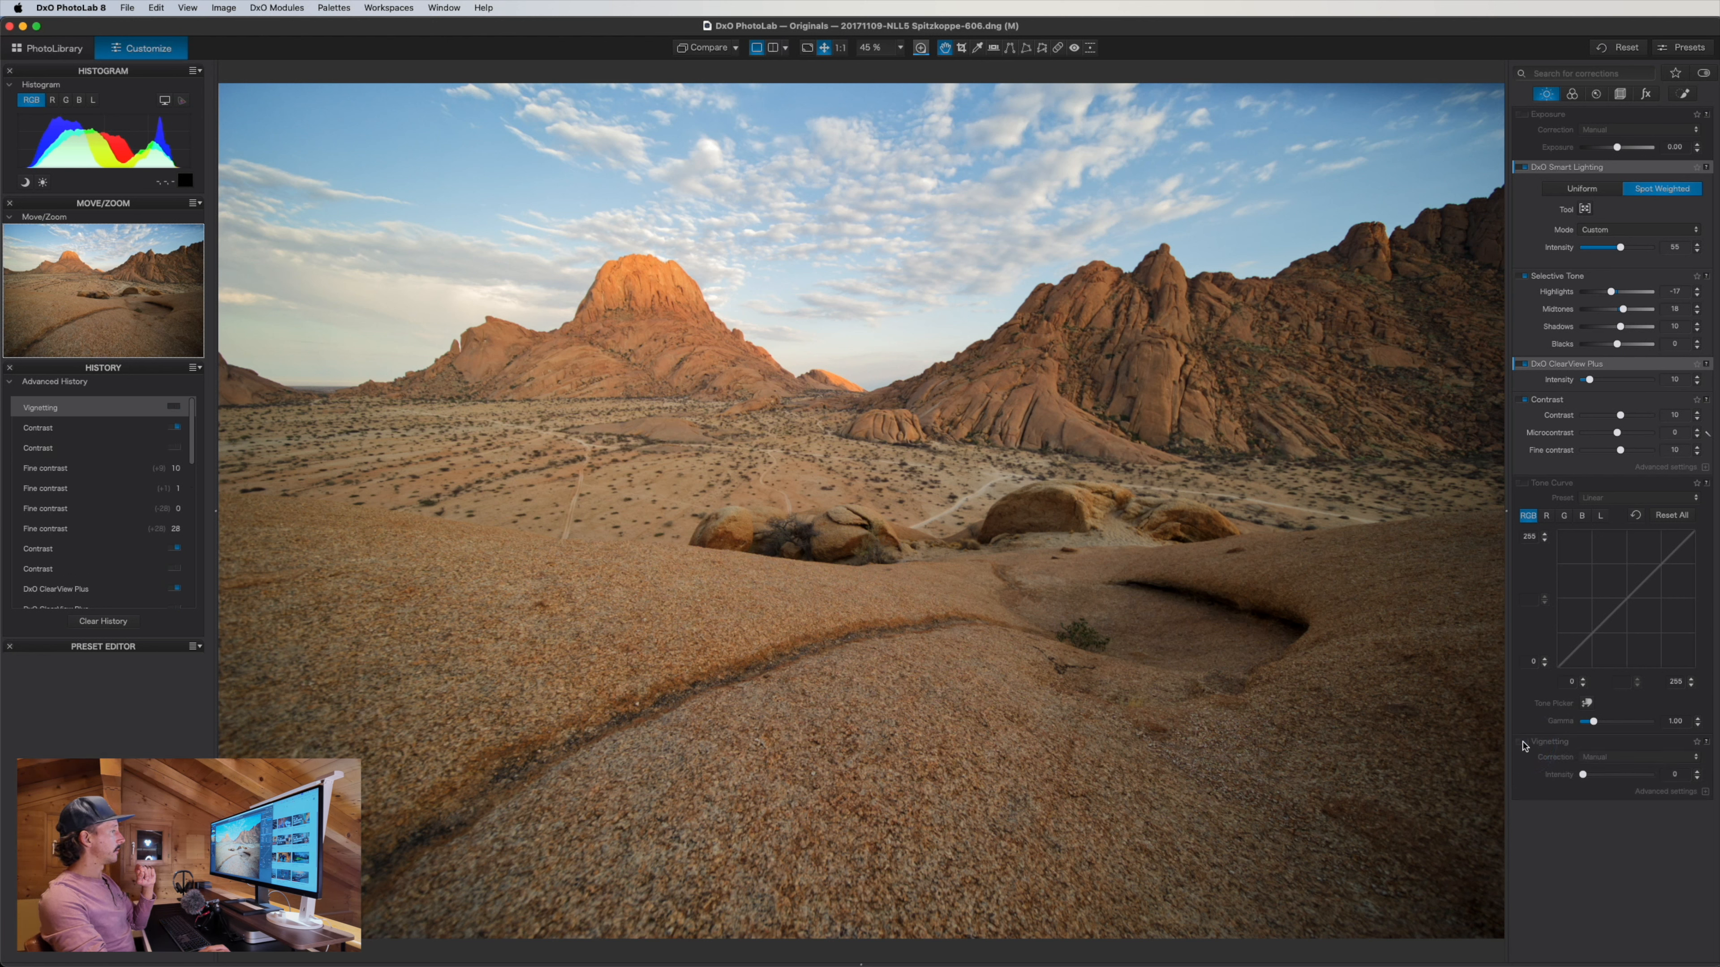
{"action": "left_click", "coordinate": [1524, 745]}
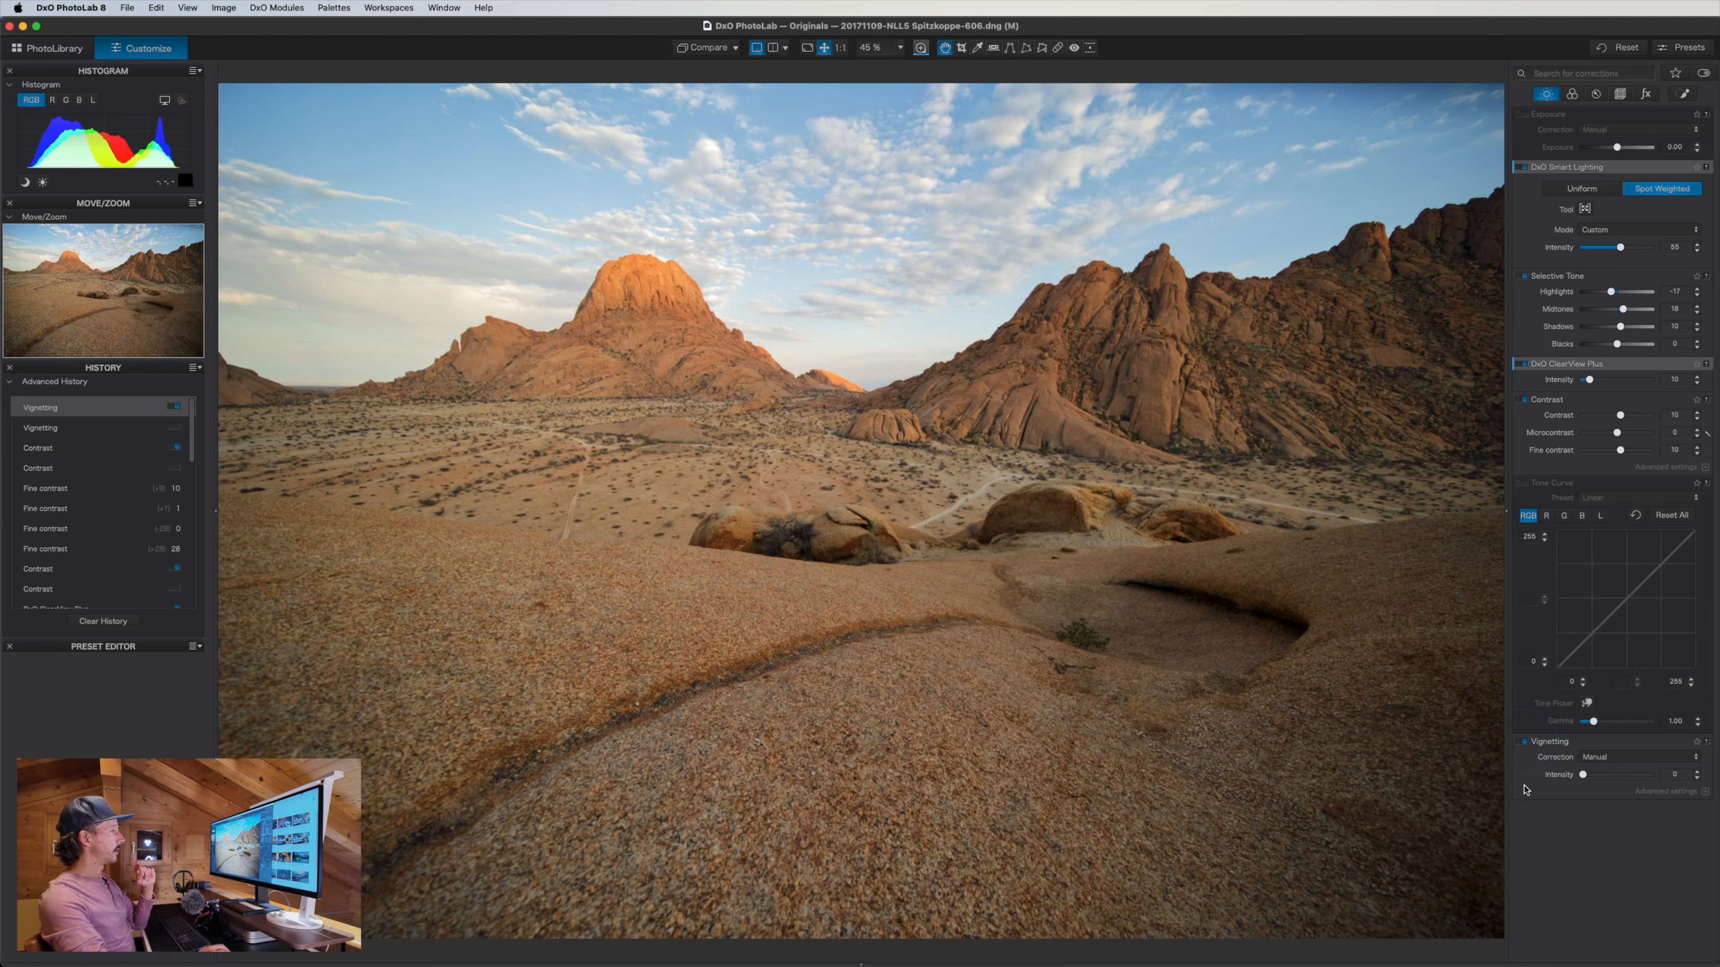
{"action": "left_click", "coordinate": [1596, 745]}
{"action": "left_click", "coordinate": [1602, 757]}
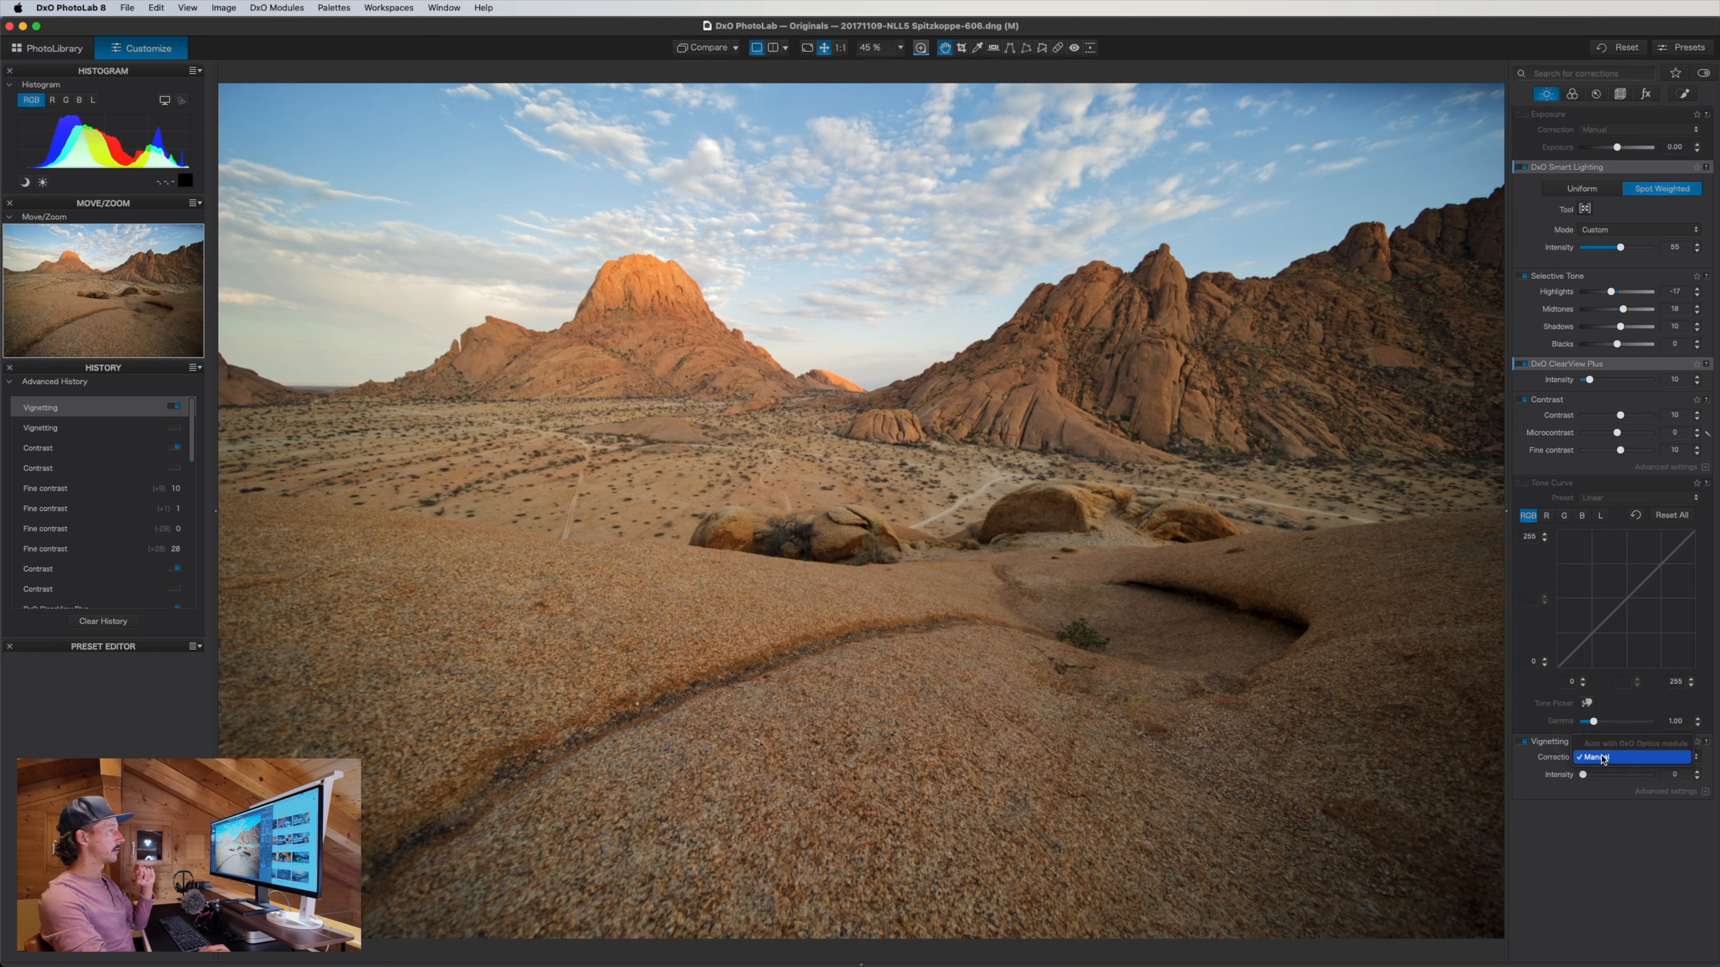
{"action": "left_click", "coordinate": [1540, 772]}
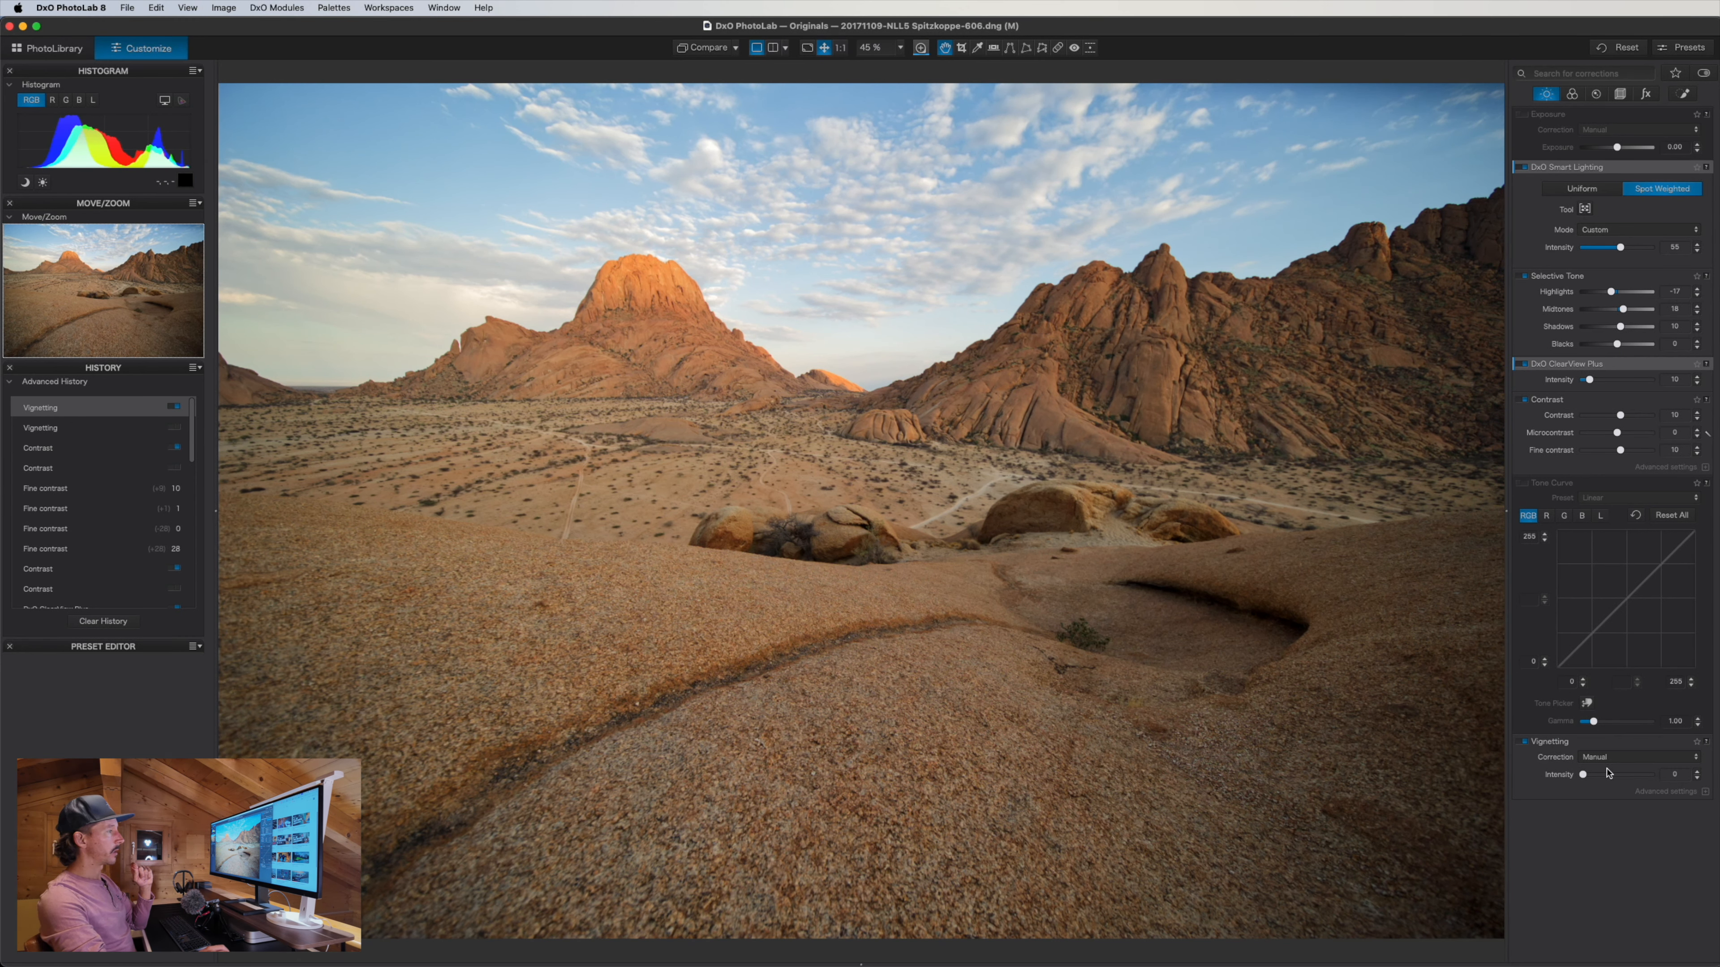
View the photo's thumbnail and metadata in the PhotoLibrary and reopen it for customizing
{"action": "left_click", "coordinate": [46, 51]}
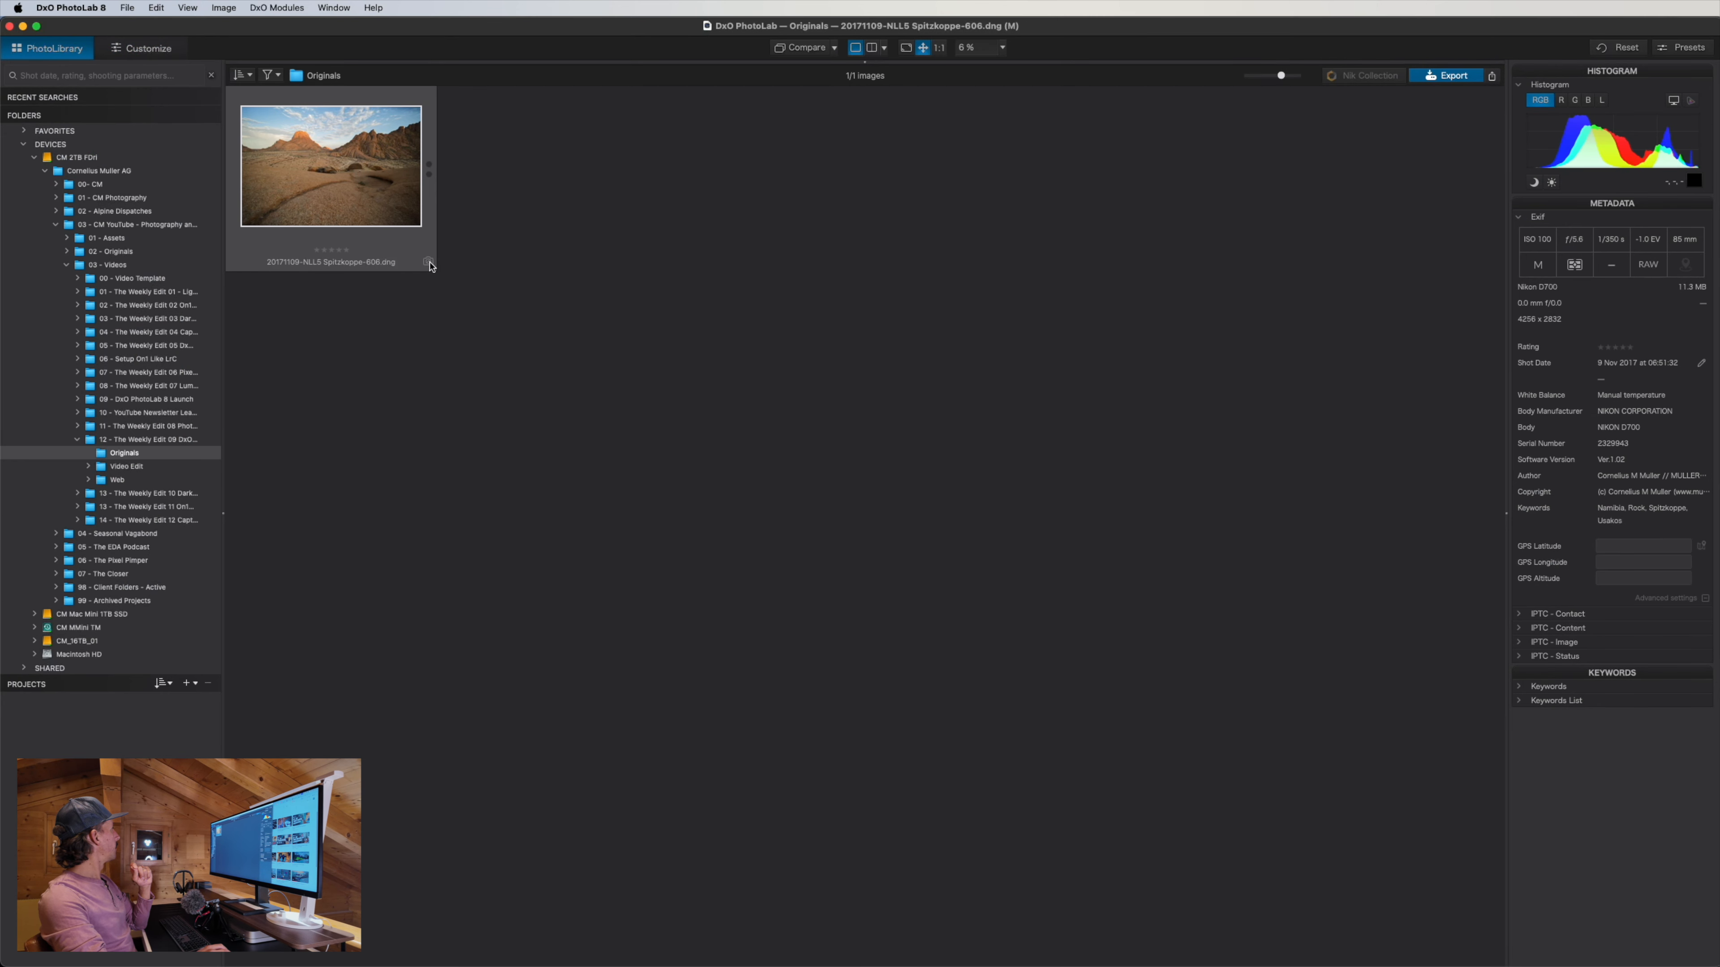
{"action": "double_click", "coordinate": [274, 150]}
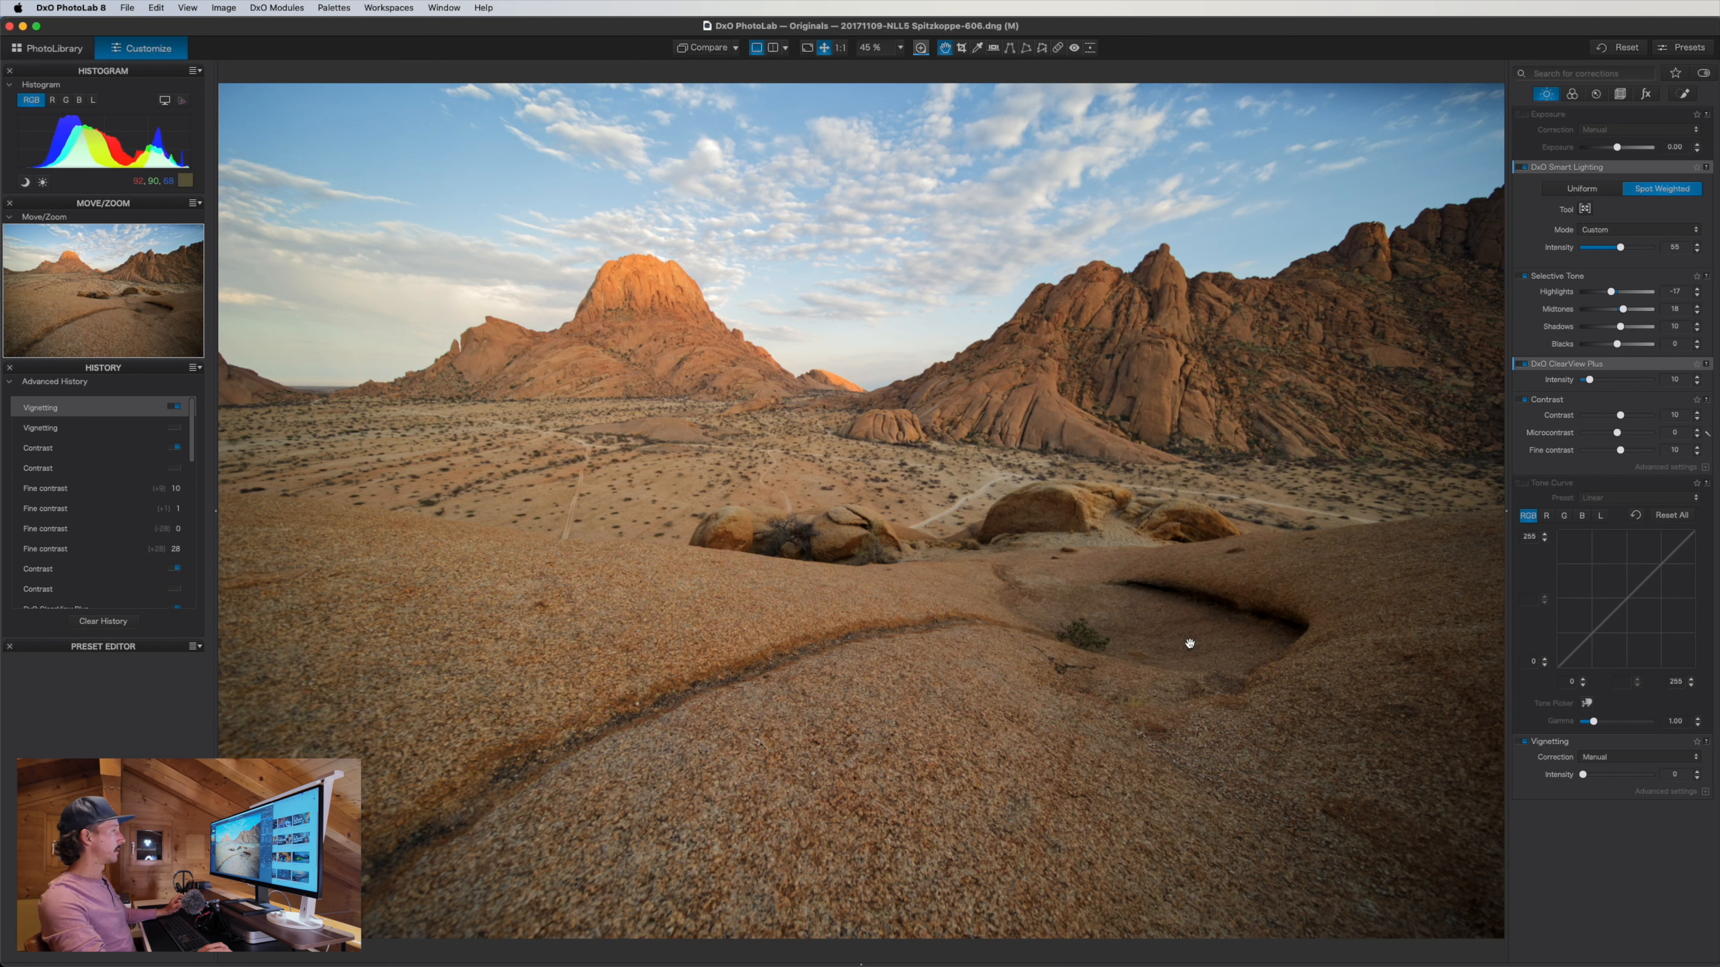
Set the Vignetting intensity to 35 and check the correction by switching it off and on
{"action": "left_click_drag", "start_coordinate": [1584, 779], "coordinate": [1605, 779]}
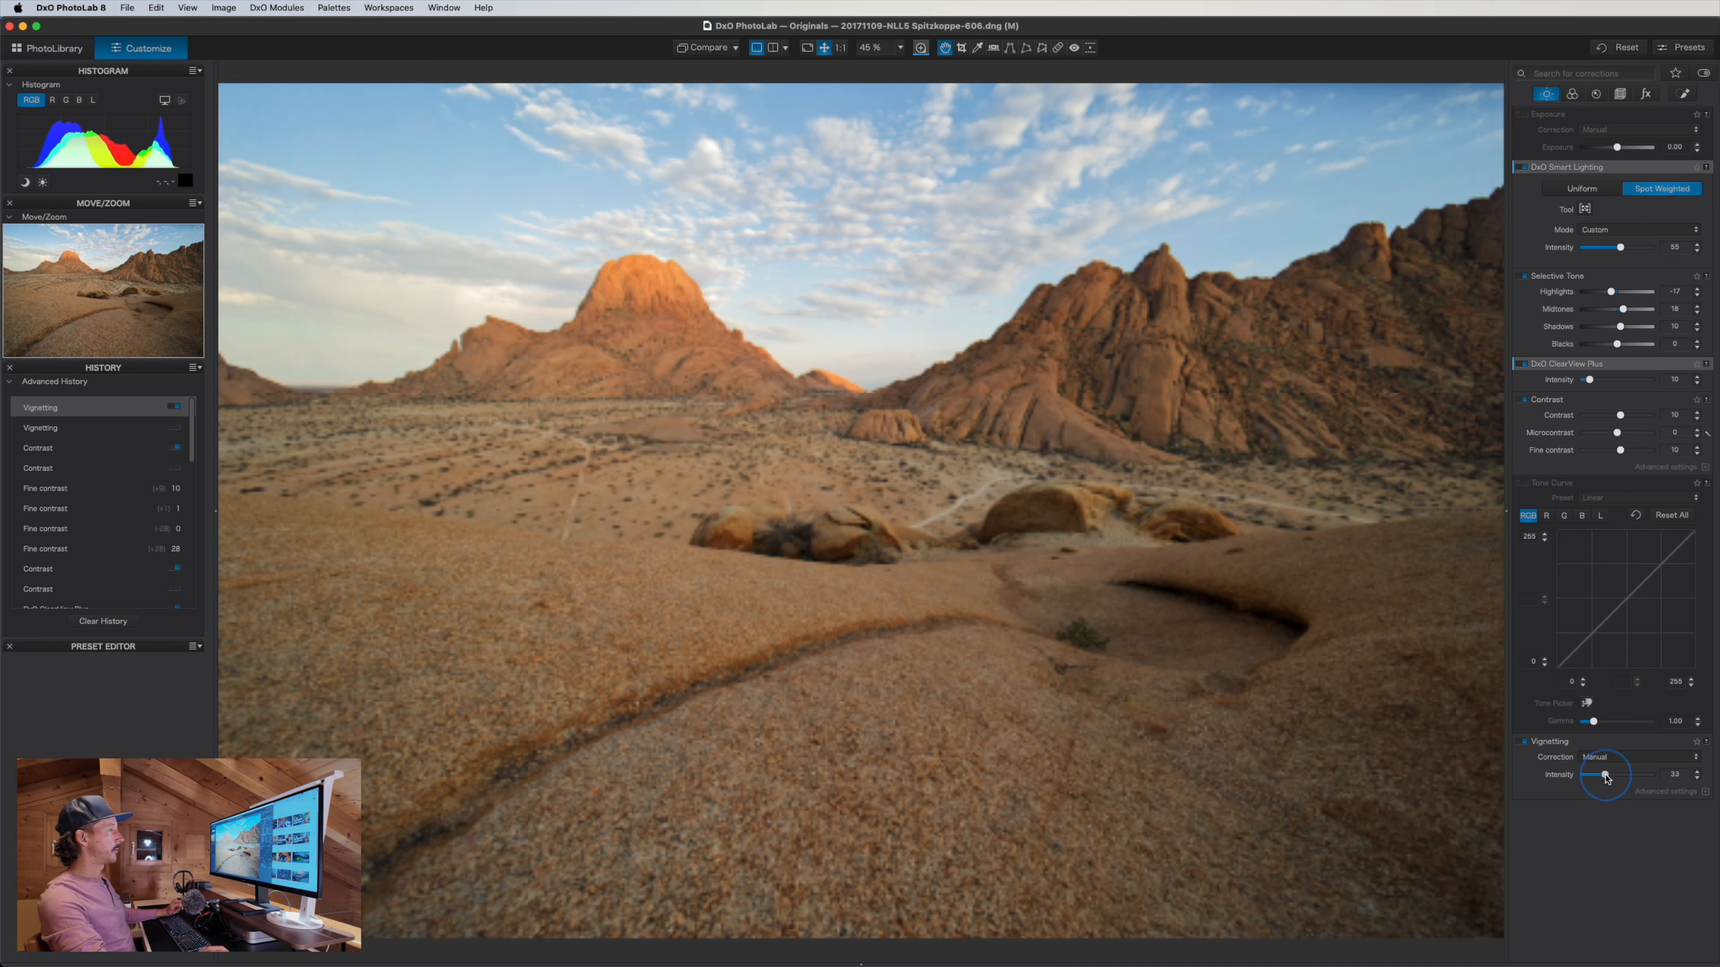
{"action": "left_click_drag", "start_coordinate": [1606, 779], "coordinate": [1609, 780]}
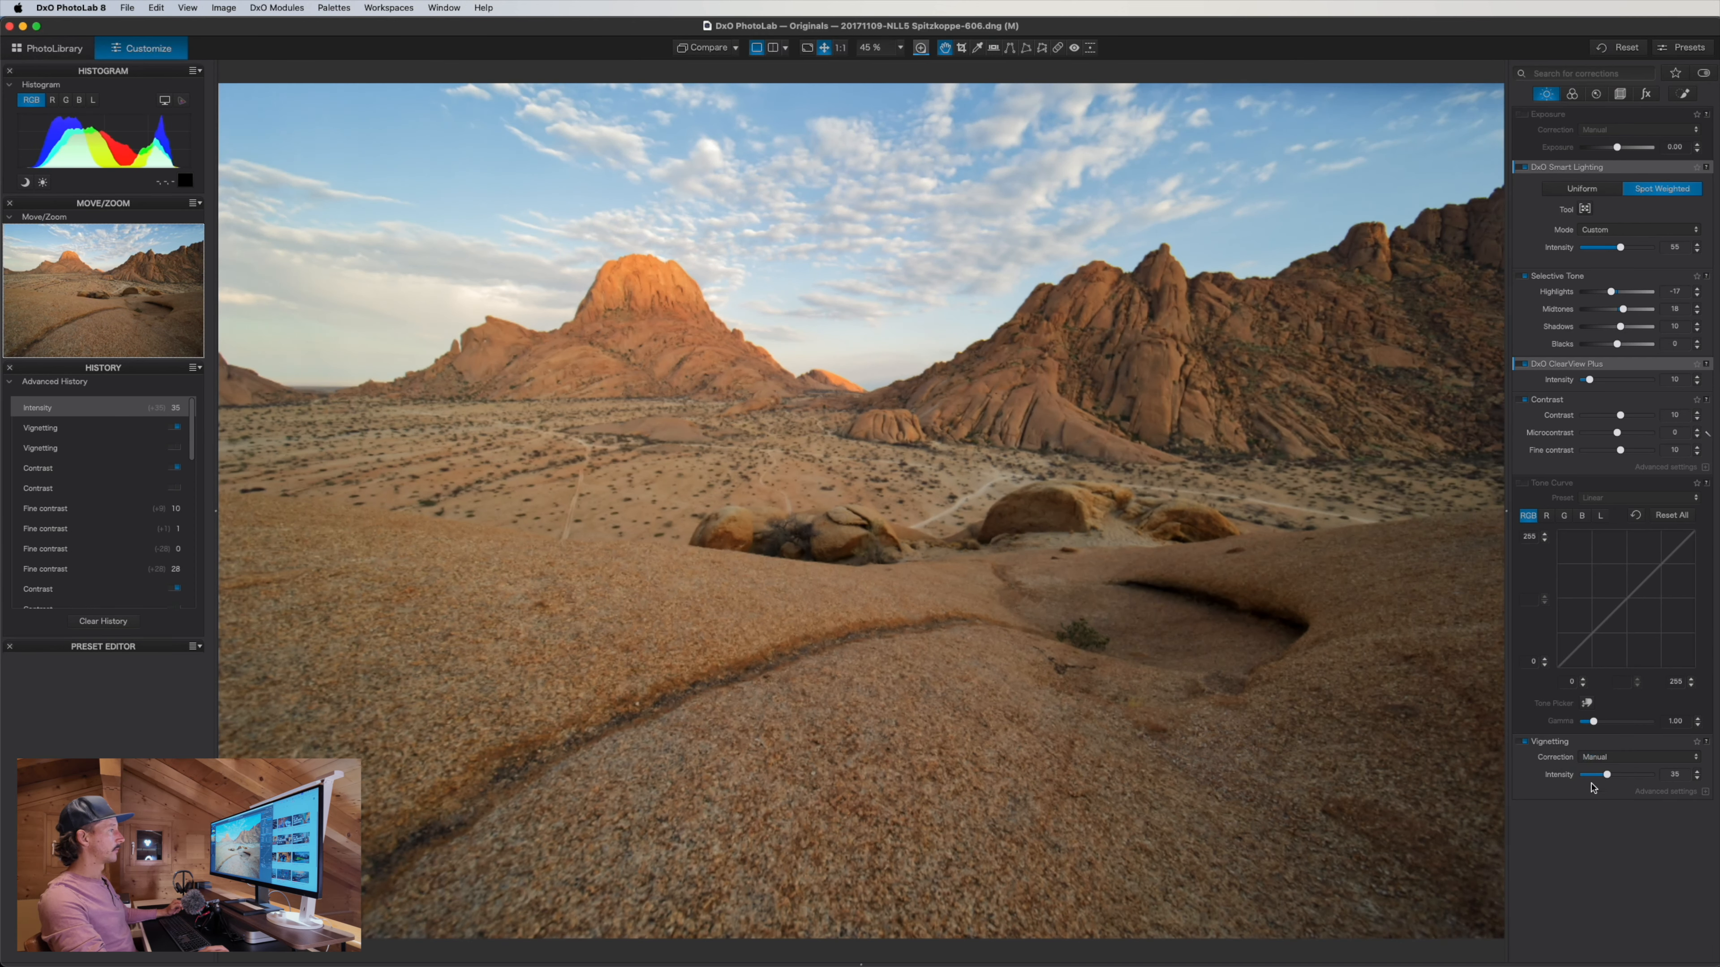
{"action": "left_click", "coordinate": [1523, 743]}
{"action": "left_click", "coordinate": [1524, 743]}
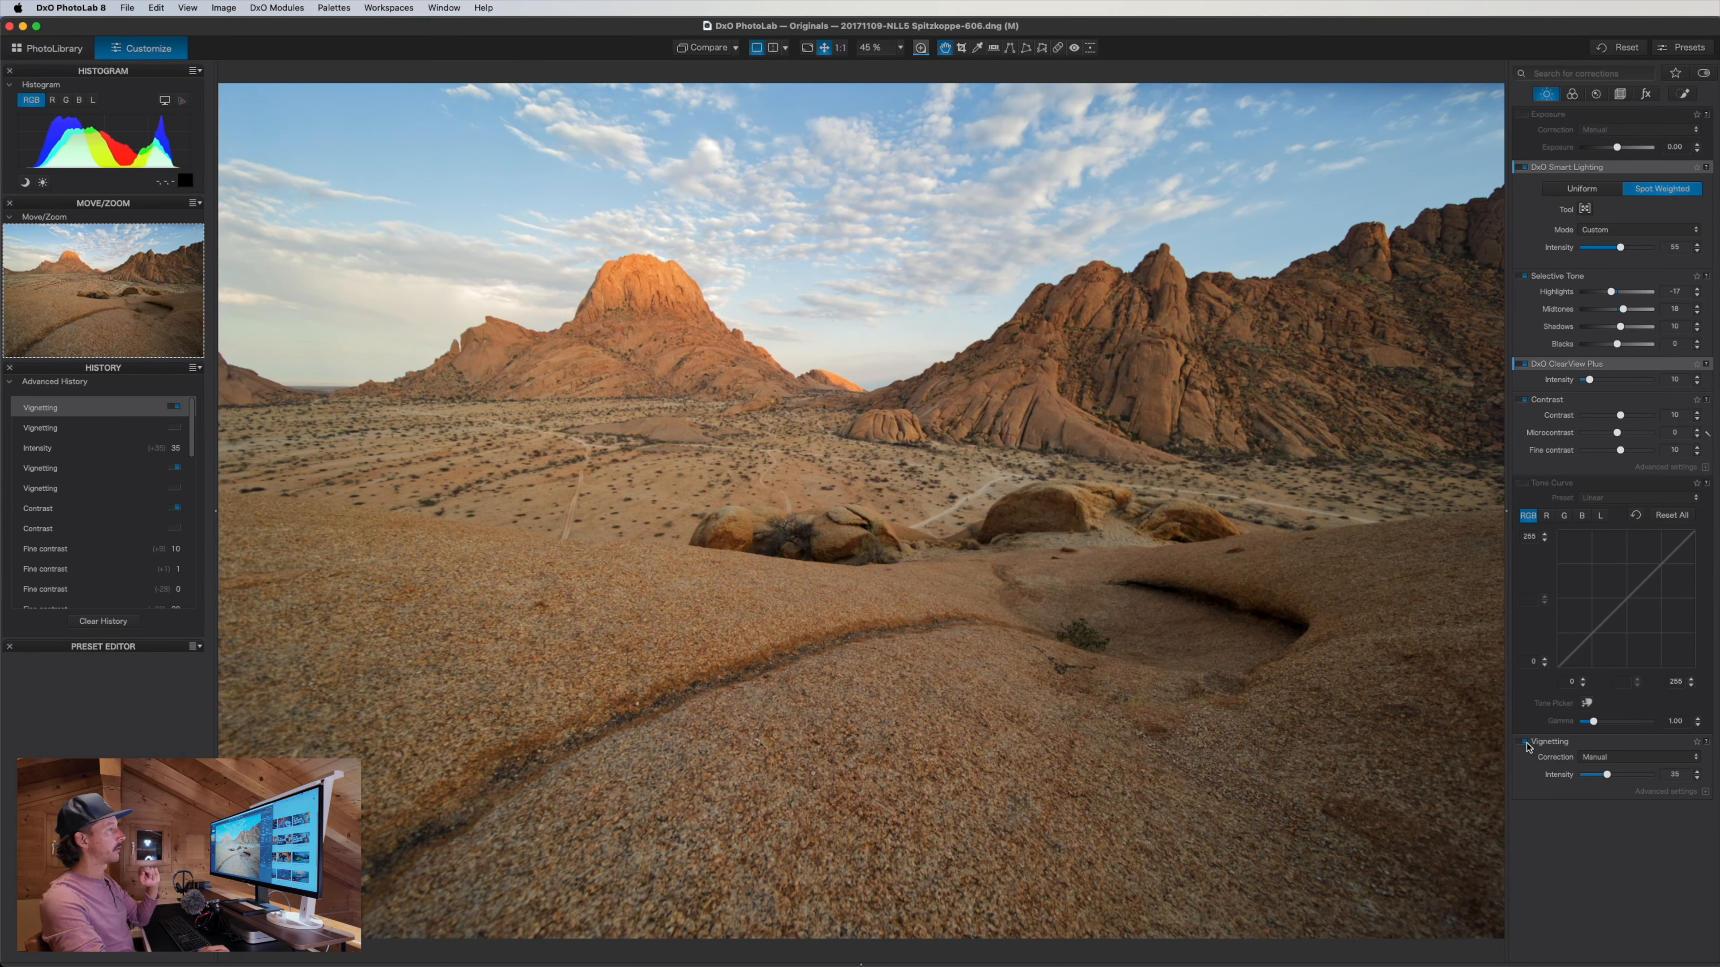
Show the color corrections and set HSL Saturation and Vibrancy to 100 to exaggerate the photo's color cast
{"action": "left_click", "coordinate": [1571, 94]}
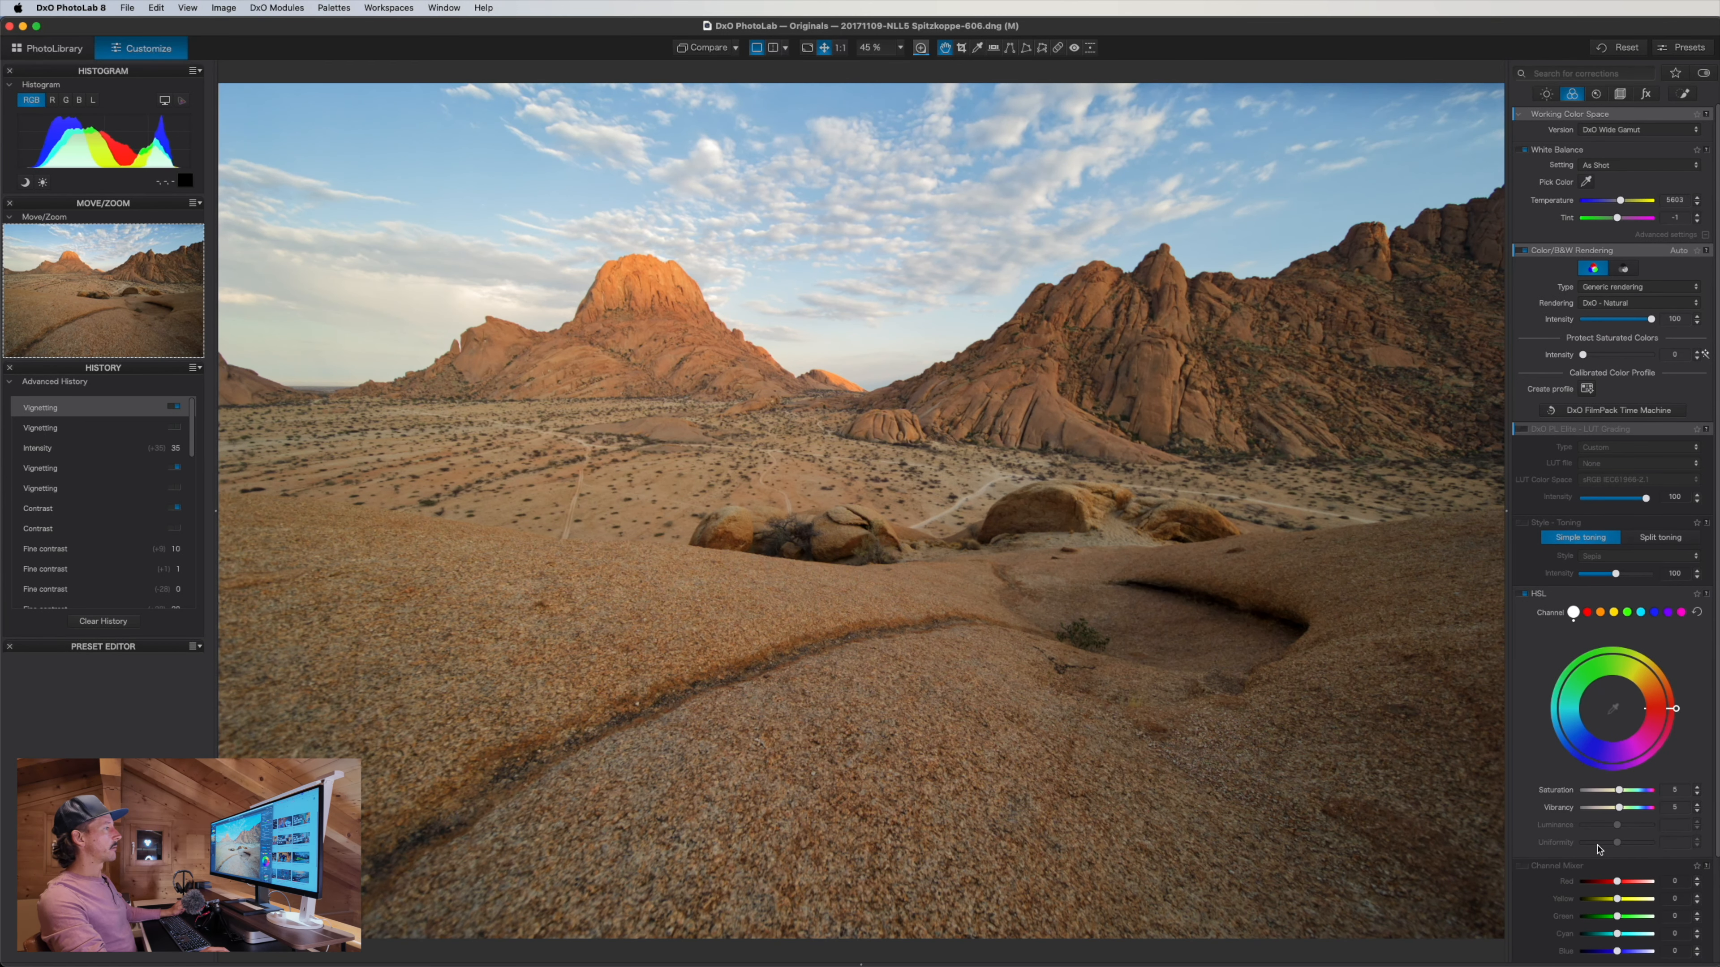
{"action": "scroll", "coordinate": [1599, 850], "scroll_direction": "down", "scroll_amount": 3}
{"action": "left_click_drag", "start_coordinate": [1619, 665], "coordinate": [1652, 665]}
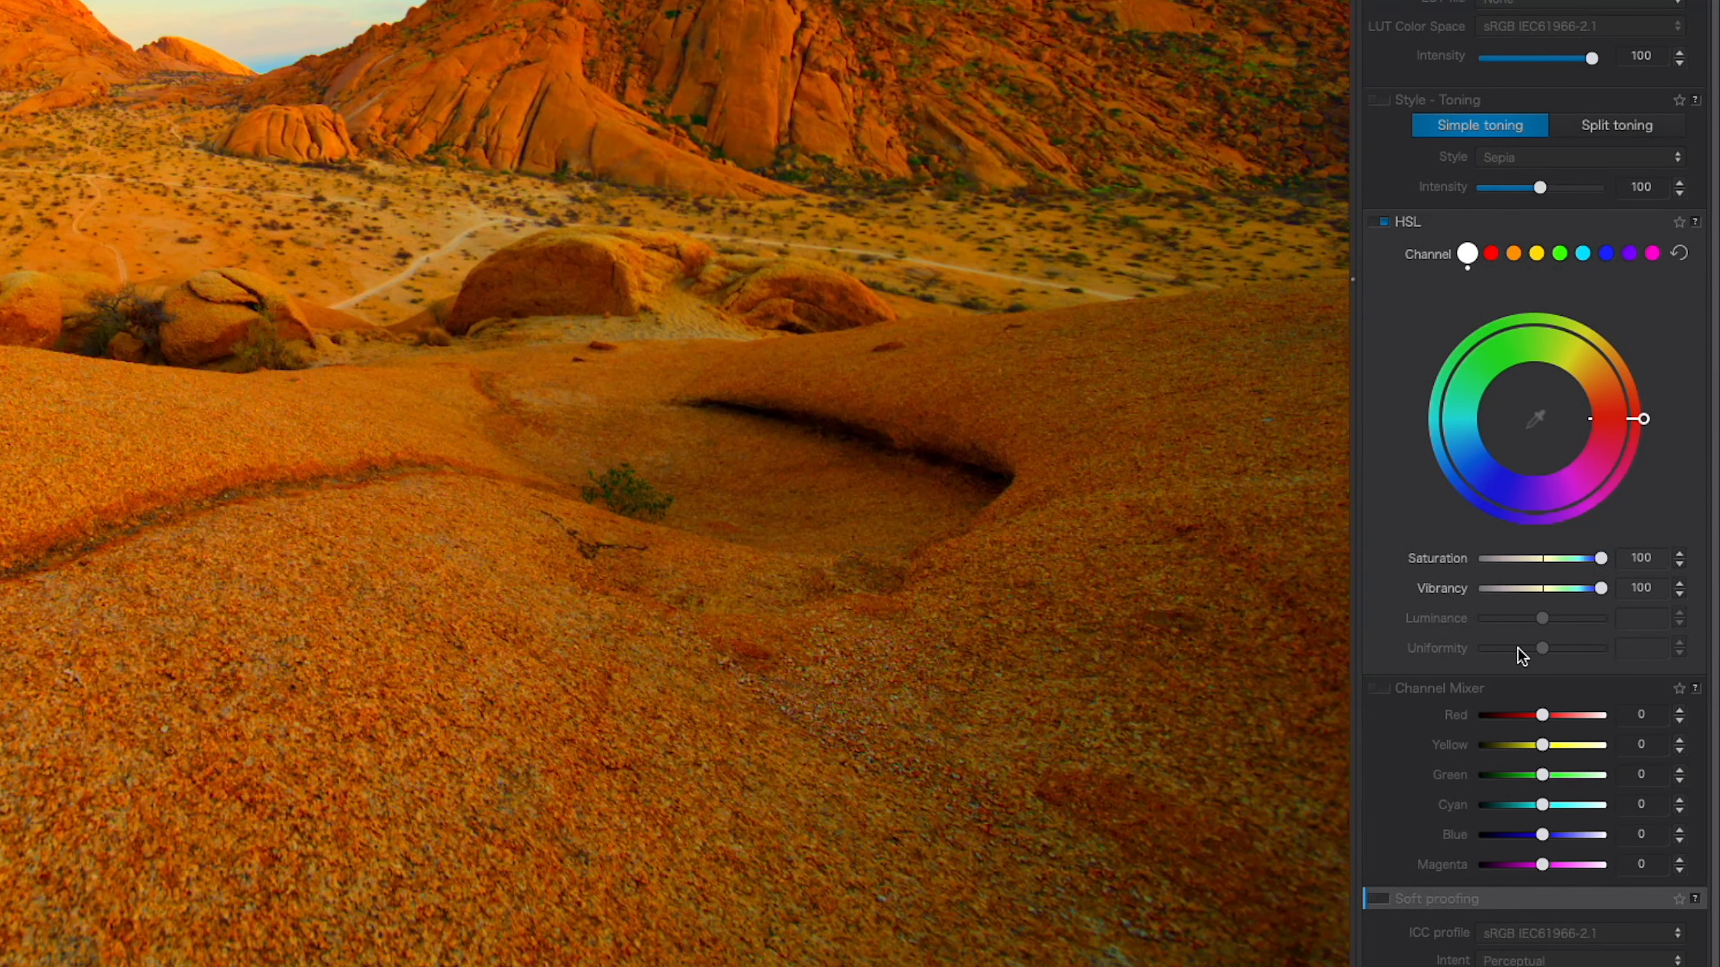
Adjust the White Balance to a temperature of 5094 K and a tint of 4
{"action": "scroll", "coordinate": [1518, 648], "scroll_direction": "up", "scroll_amount": 3}
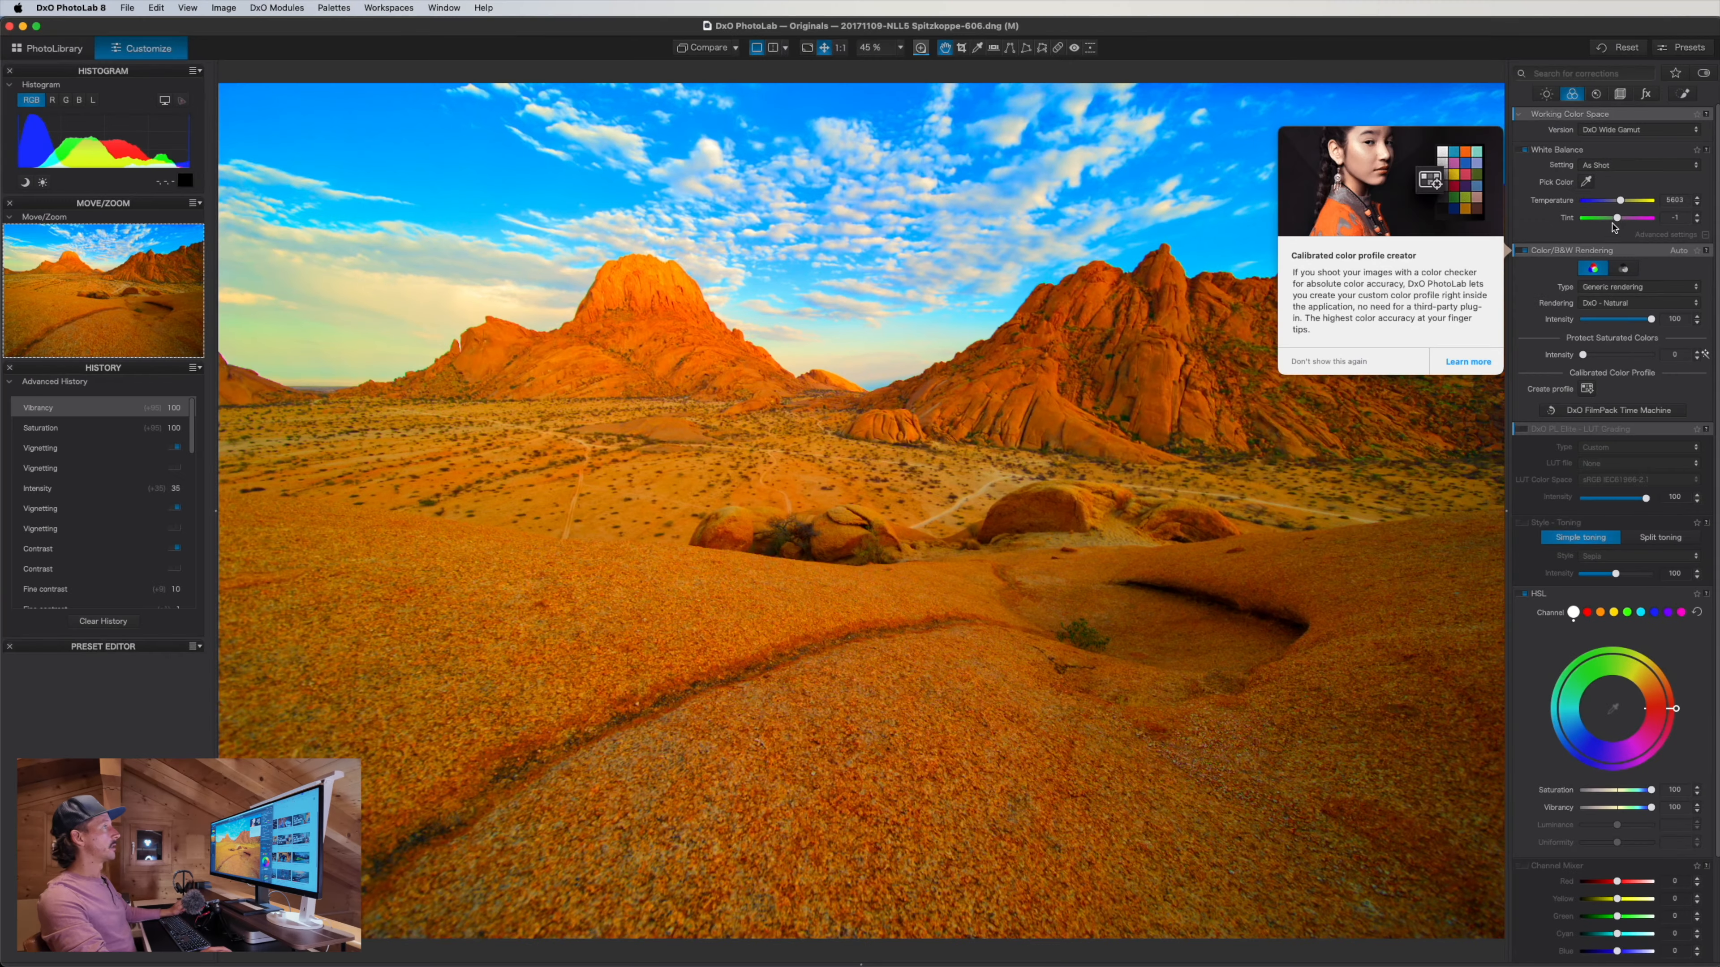
{"action": "left_click", "coordinate": [1620, 201]}
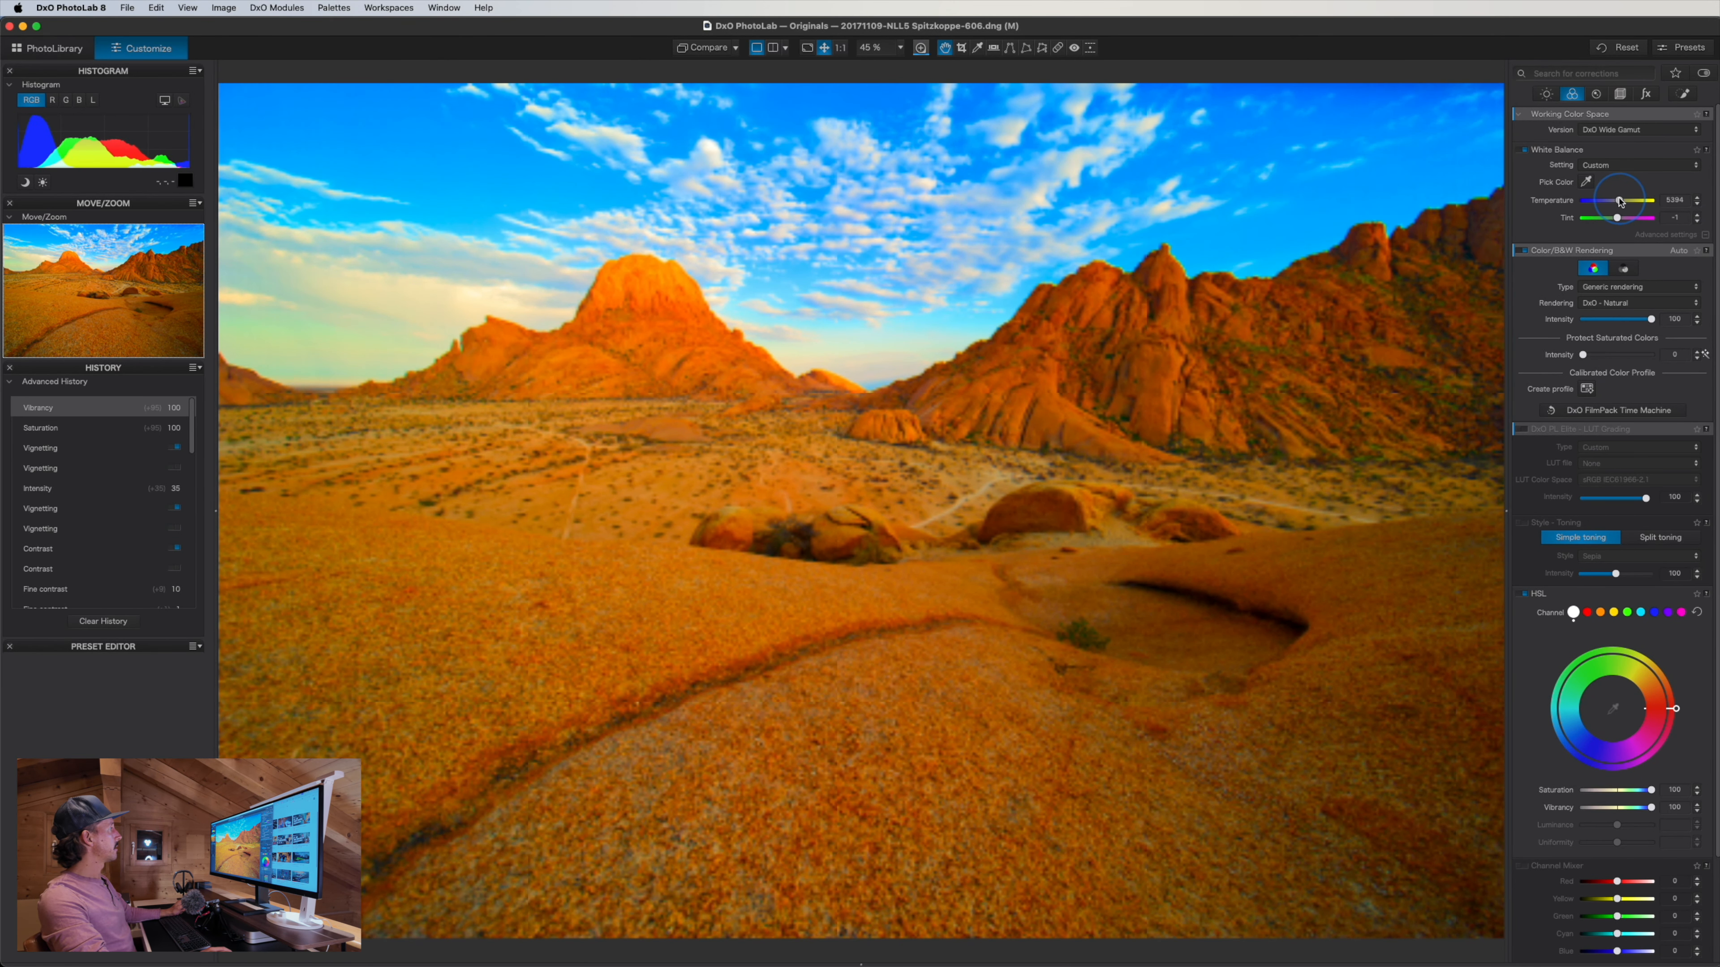
{"action": "left_click_drag", "start_coordinate": [1618, 202], "coordinate": [1616, 201]}
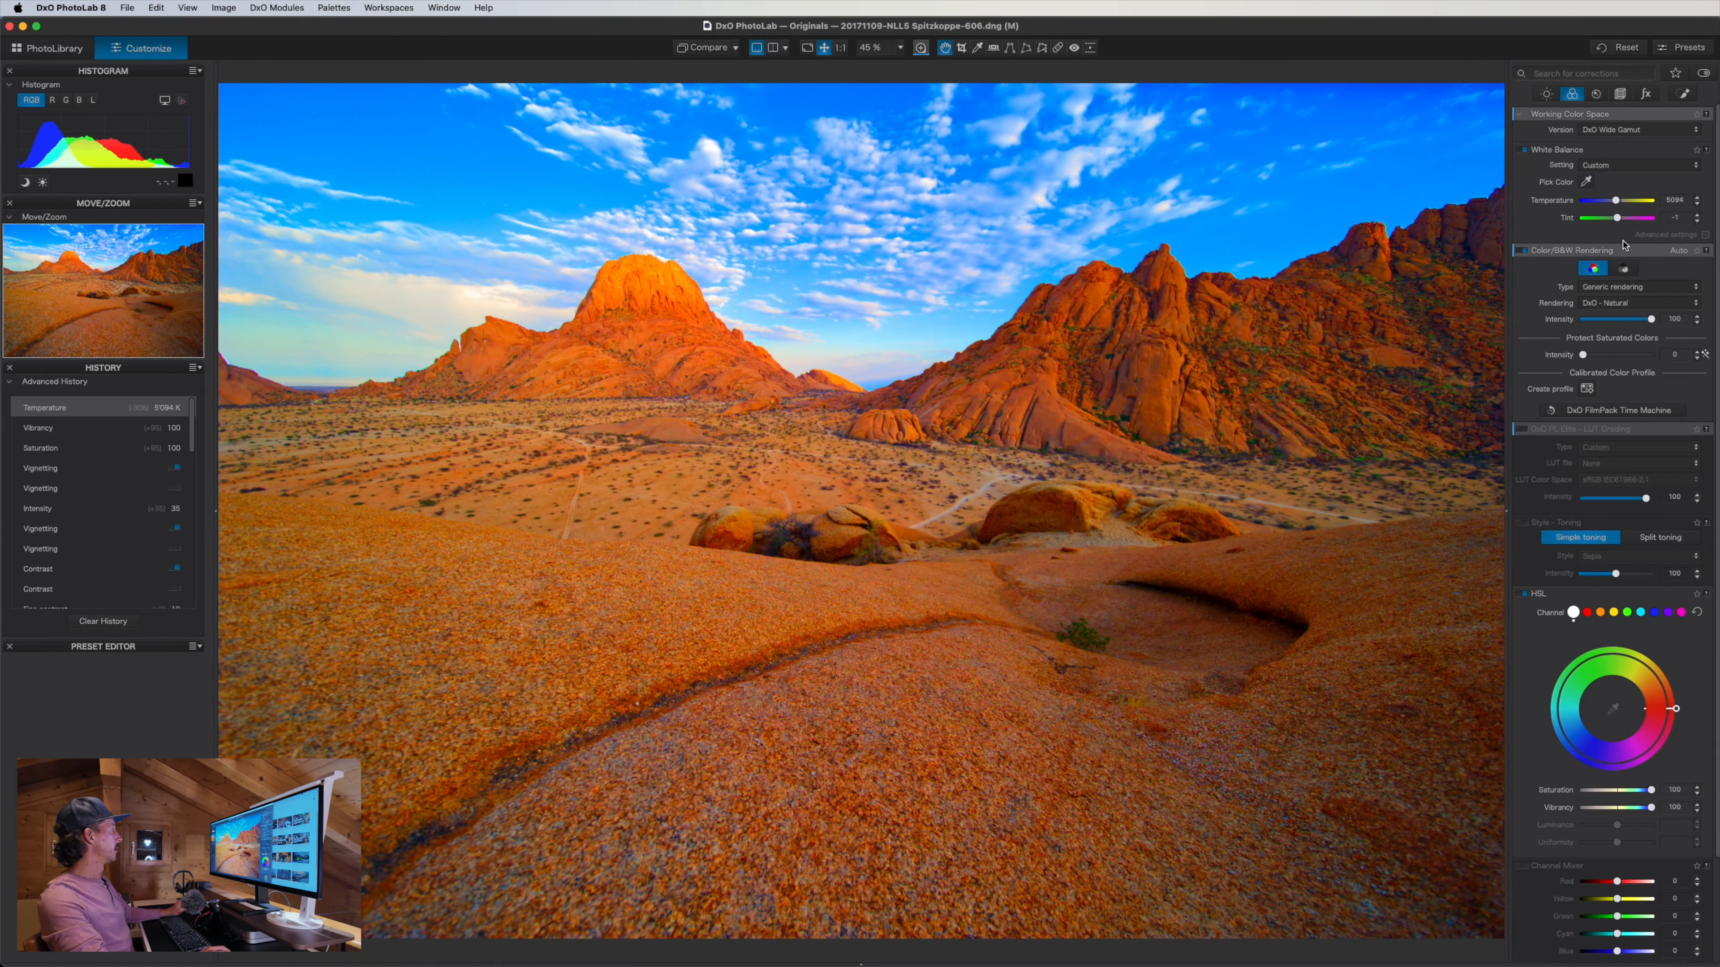
{"action": "left_click", "coordinate": [1697, 217]}
{"action": "left_click", "coordinate": [1697, 216]}
{"action": "left_click", "coordinate": [1697, 216]}
{"action": "left_click", "coordinate": [1697, 217]}
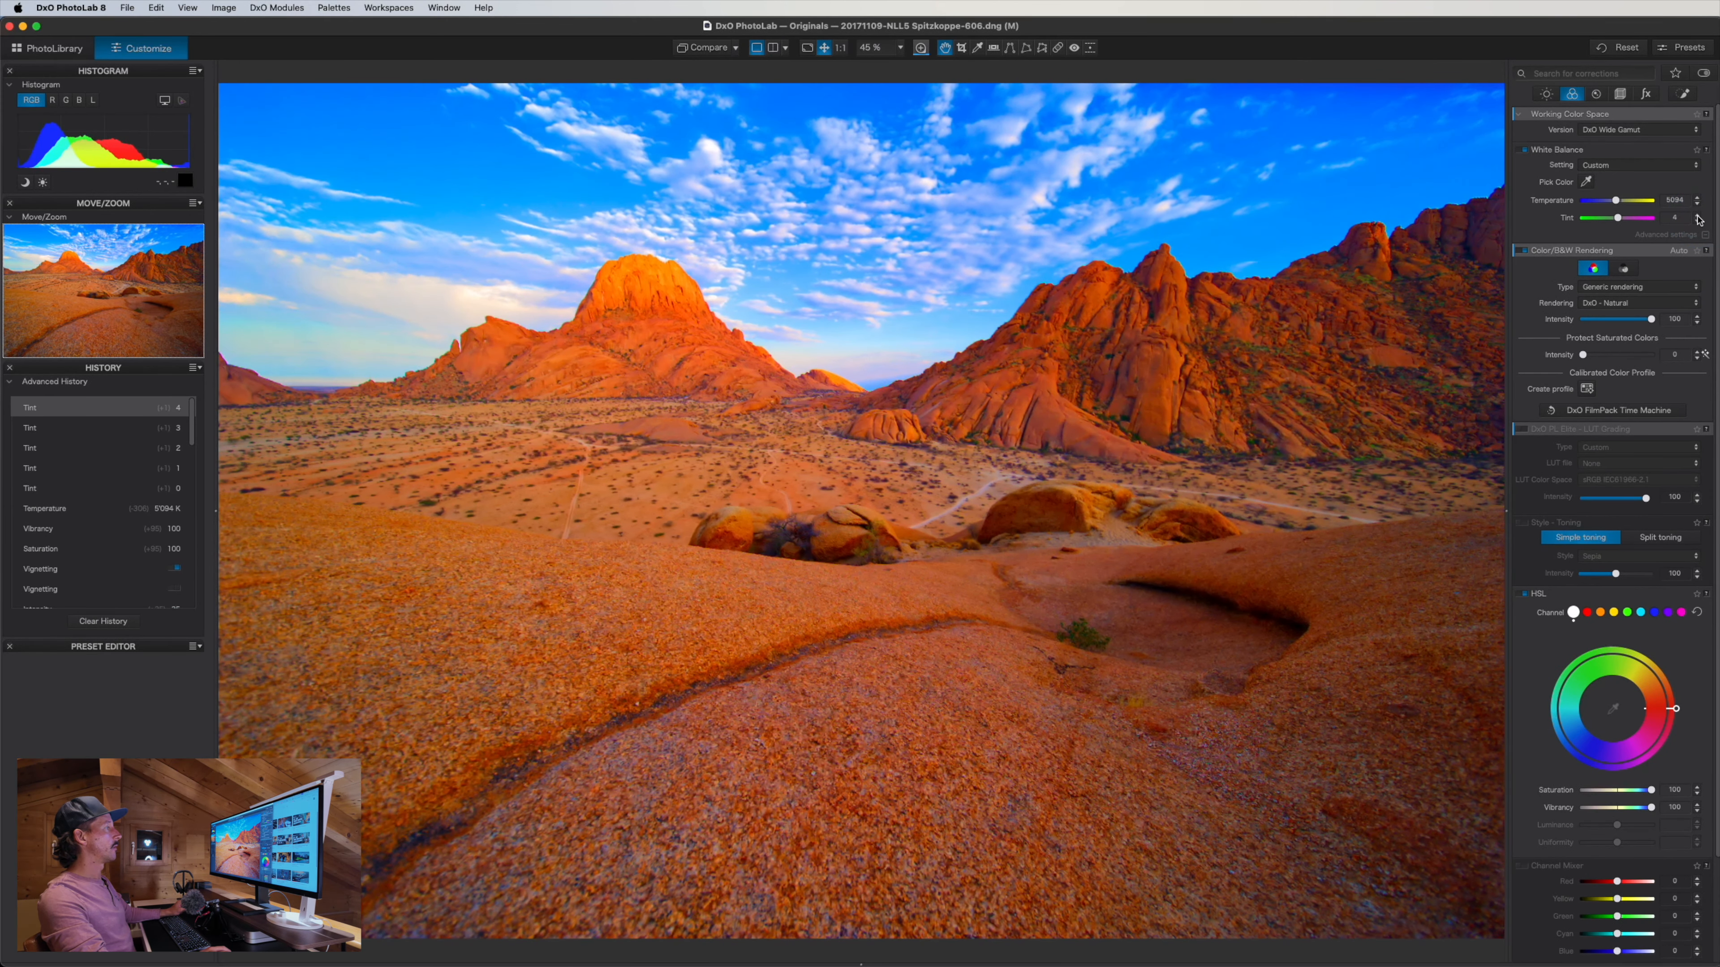
Reset HSL Saturation and Vibrancy to 0
{"action": "scroll", "coordinate": [1635, 794], "scroll_direction": "down", "scroll_amount": 3}
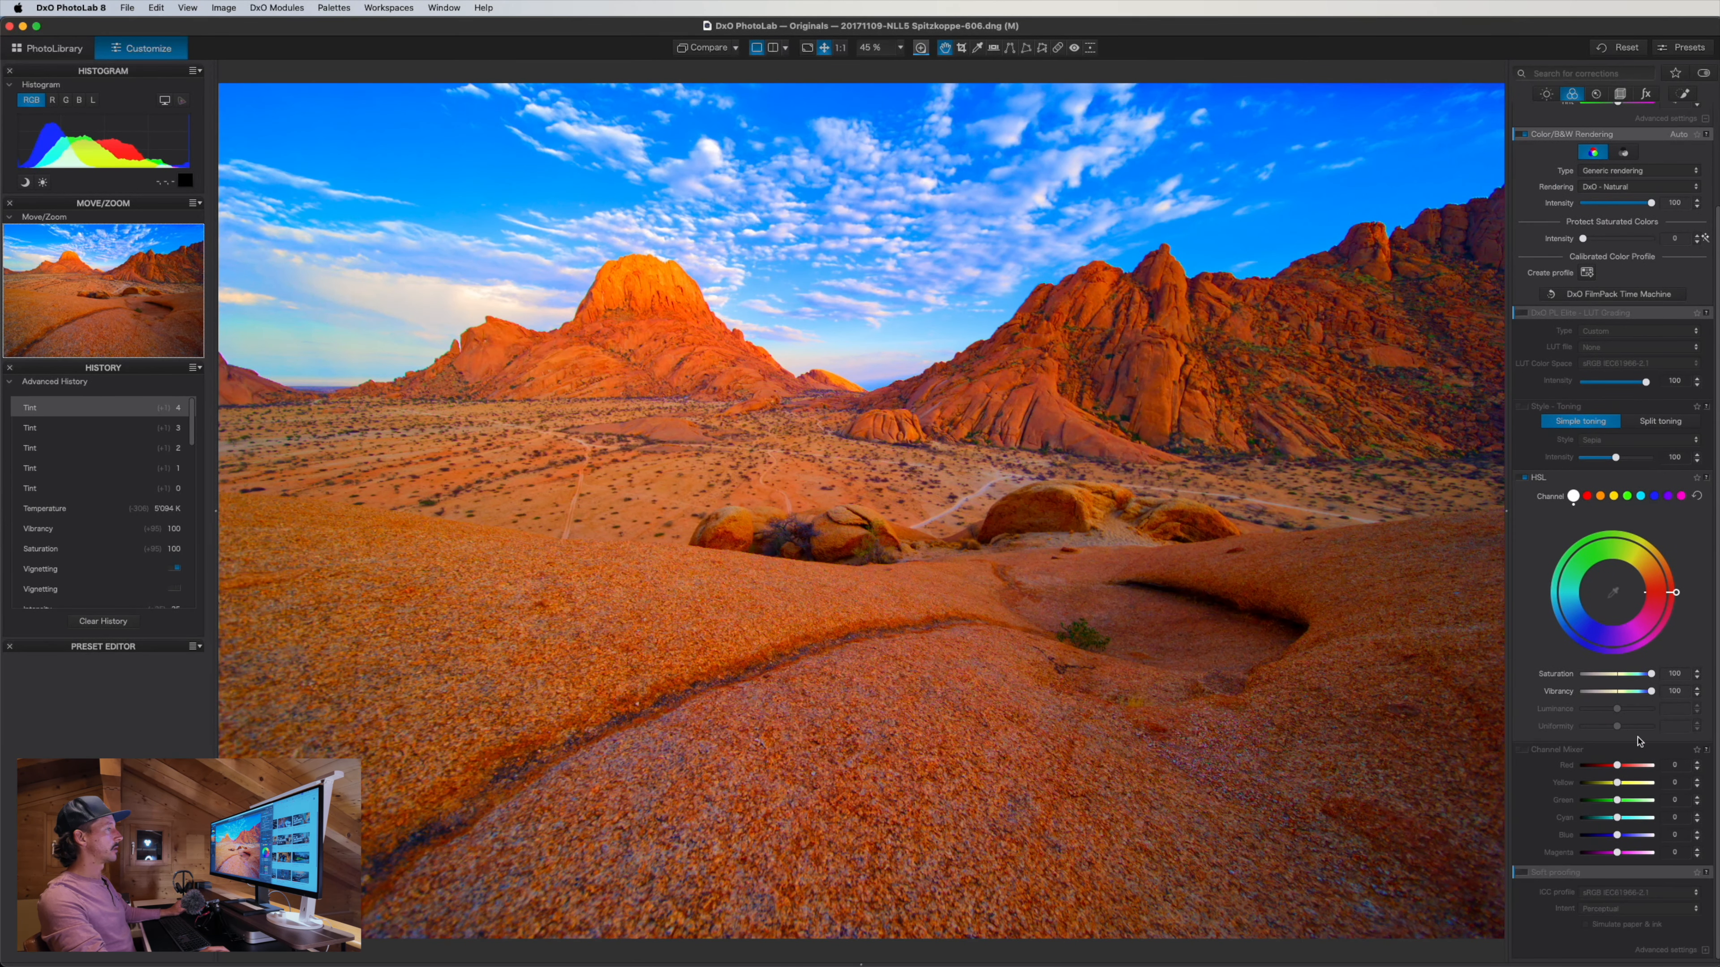
{"action": "double_click", "coordinate": [1651, 674]}
{"action": "double_click", "coordinate": [1652, 691]}
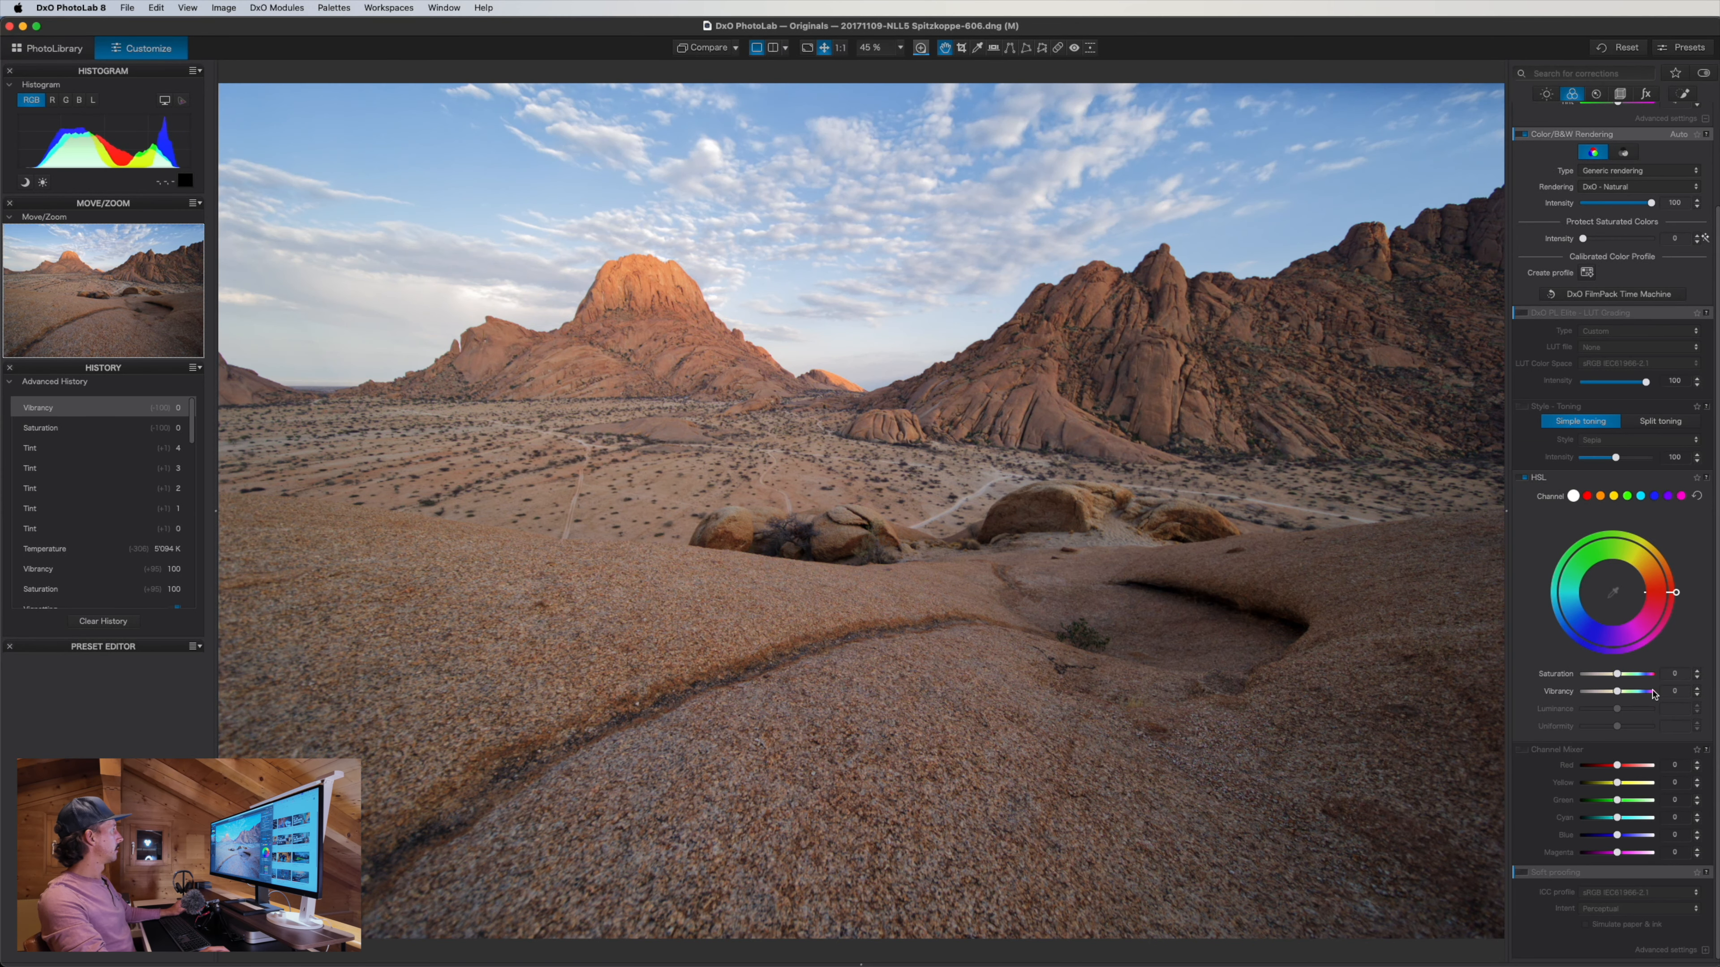
Compare the photo with its history state before the color edits, and return to the latest Vibrancy state
{"action": "scroll", "coordinate": [1649, 693], "scroll_direction": "up", "scroll_amount": 3}
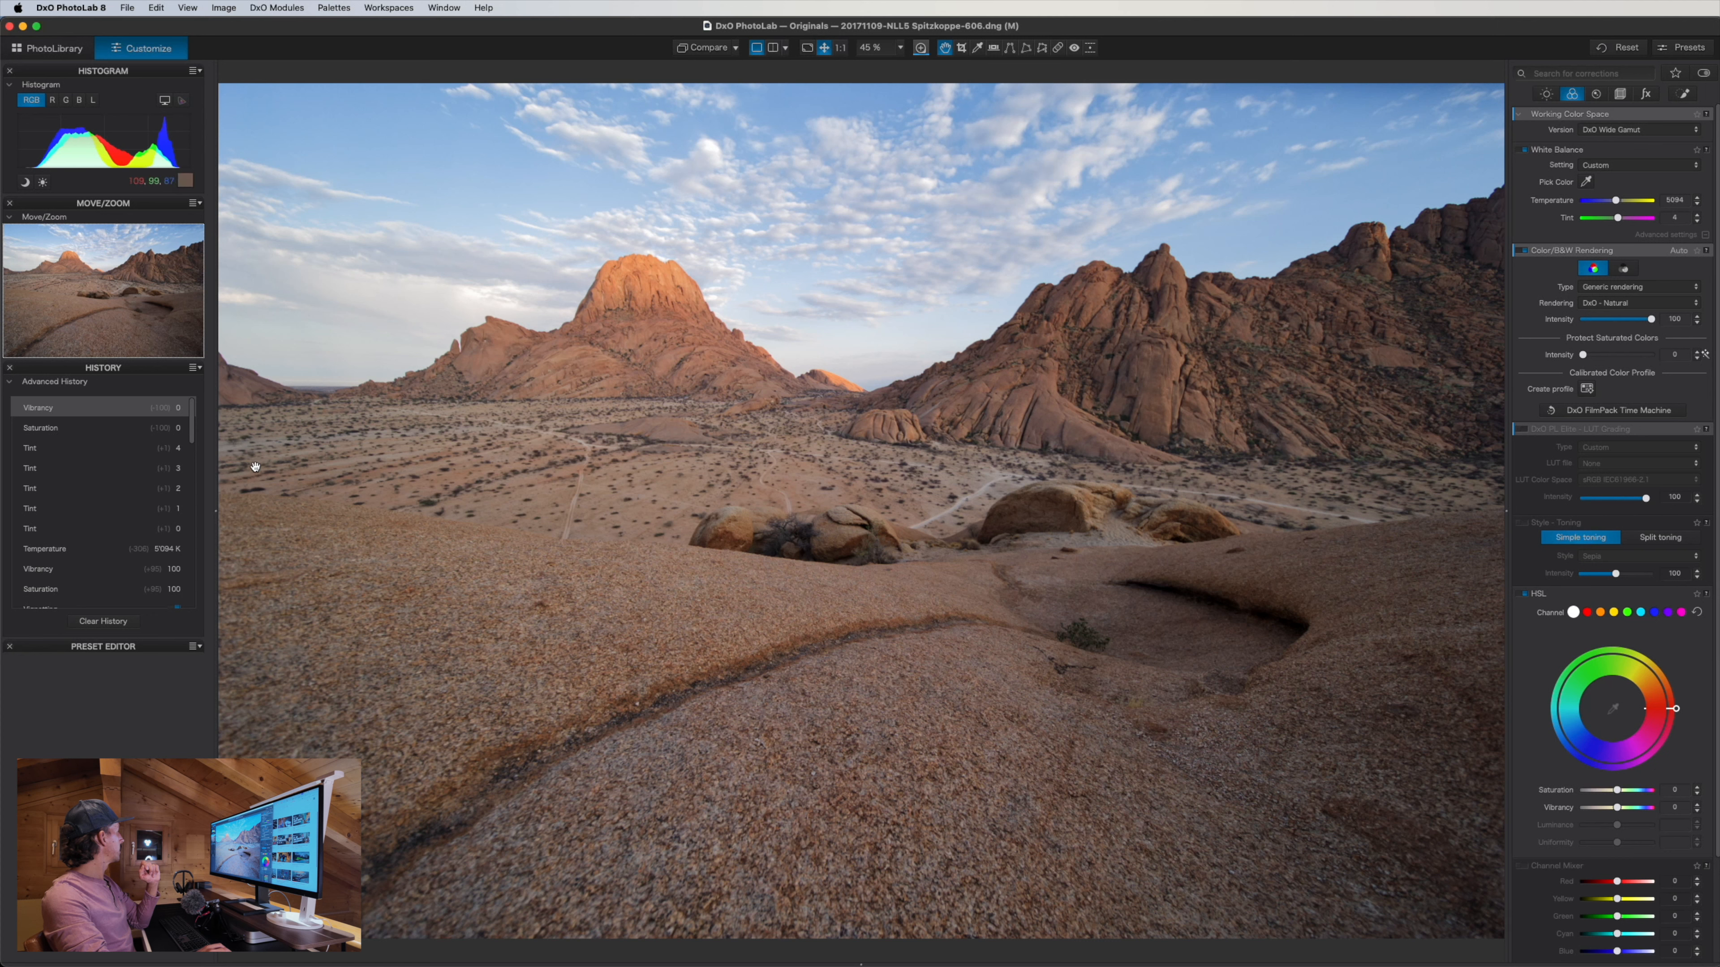
{"action": "scroll", "coordinate": [148, 565], "scroll_direction": "down", "scroll_amount": 3}
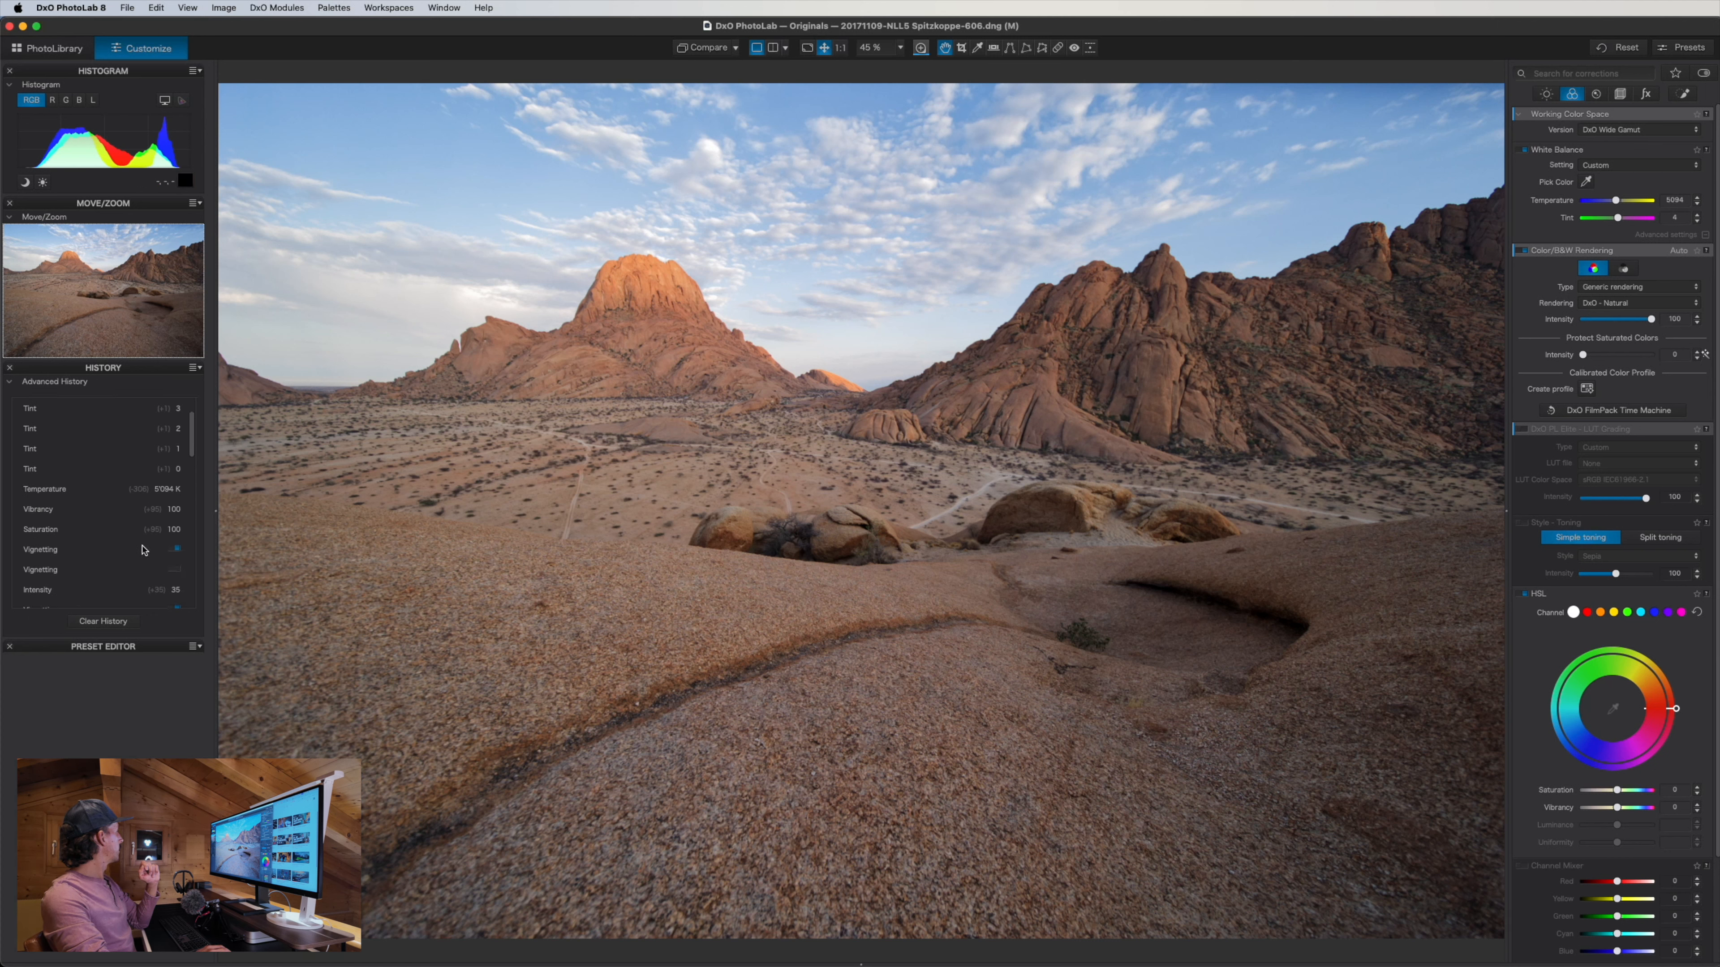
{"action": "left_click", "coordinate": [118, 551]}
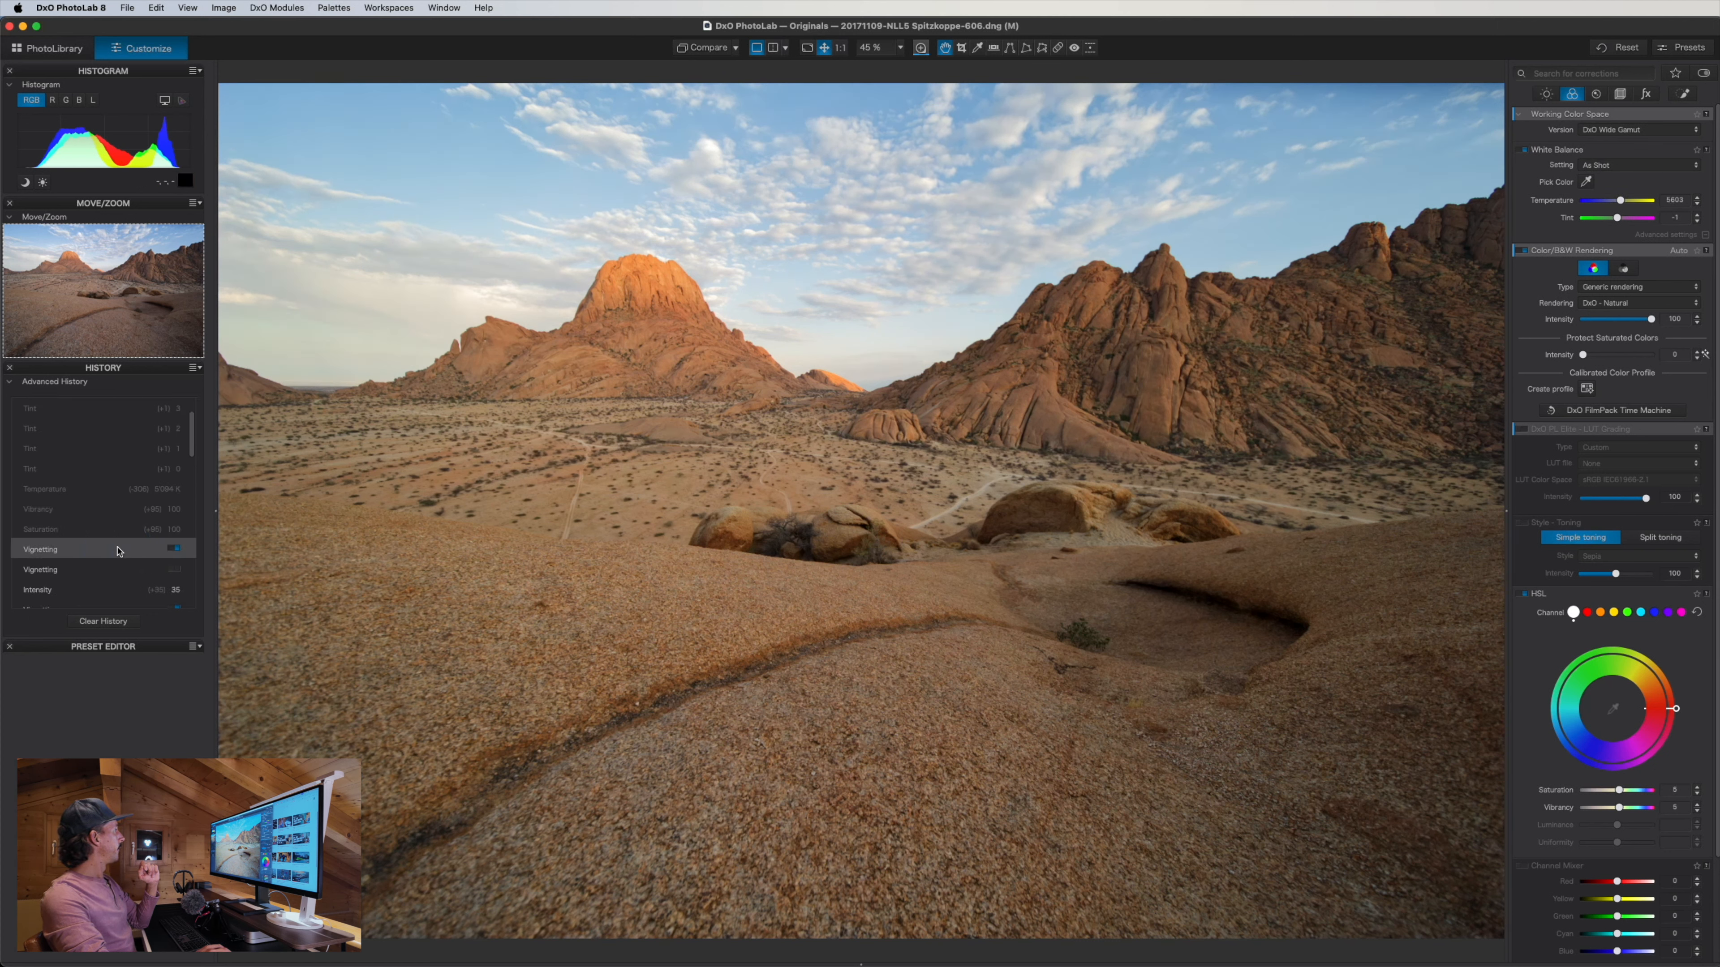
{"action": "scroll", "coordinate": [118, 550], "scroll_direction": "up", "scroll_amount": 3}
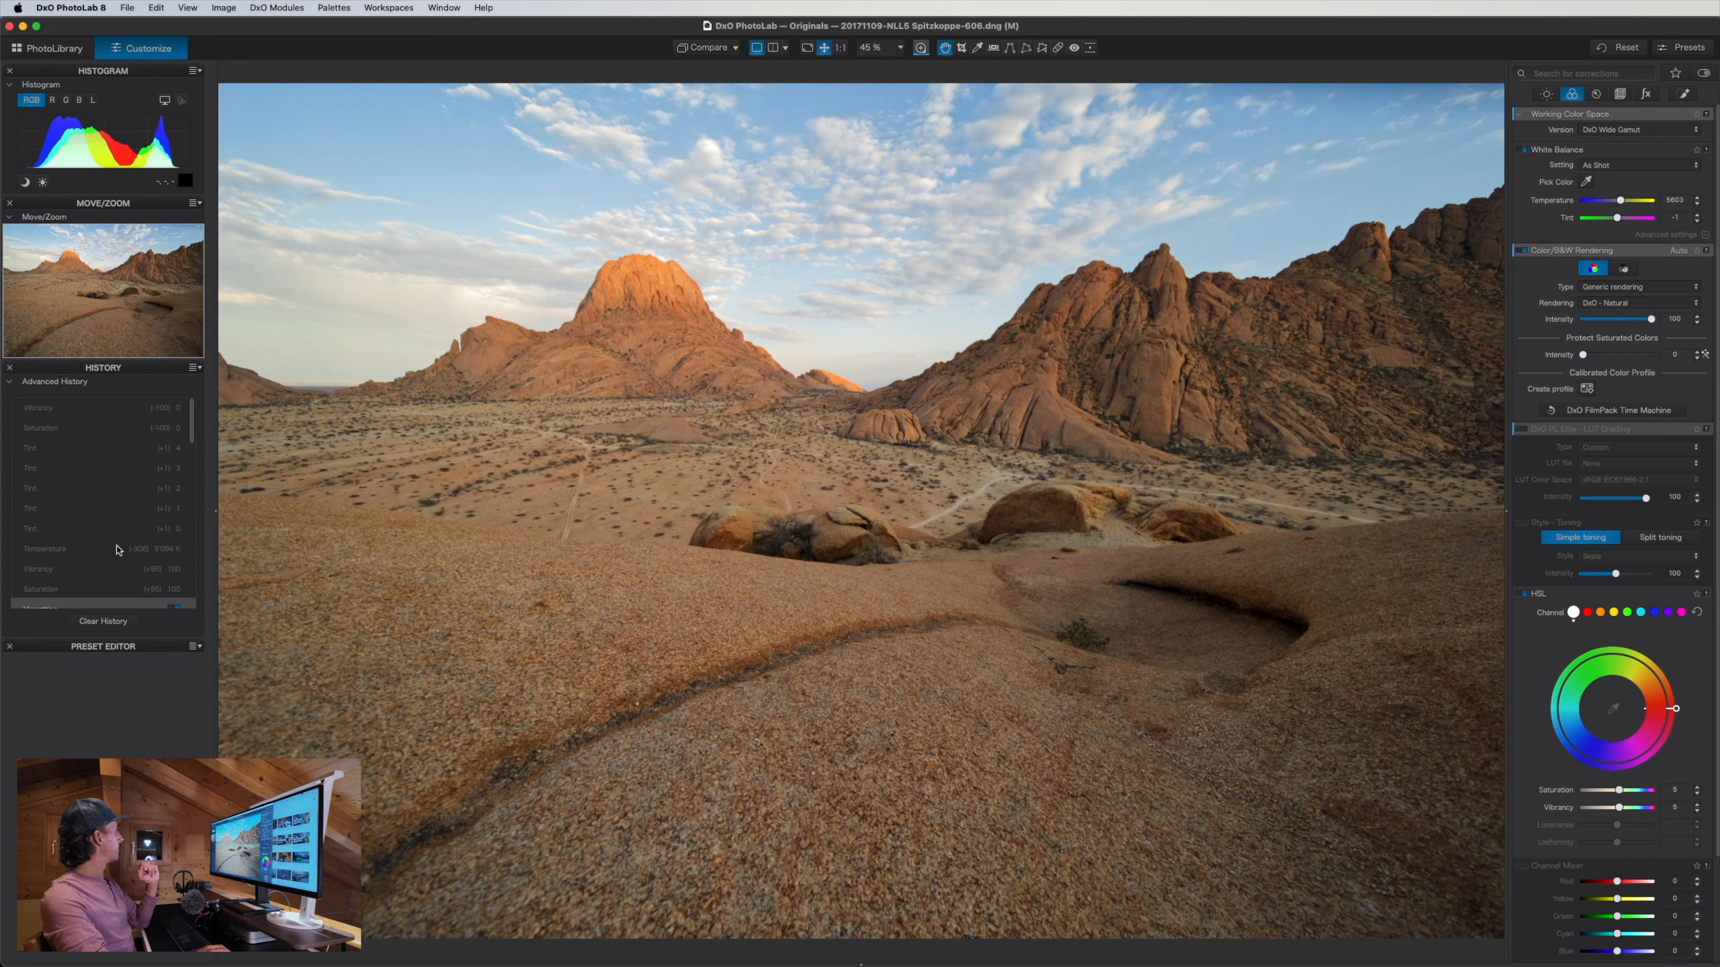
{"action": "left_click", "coordinate": [131, 410]}
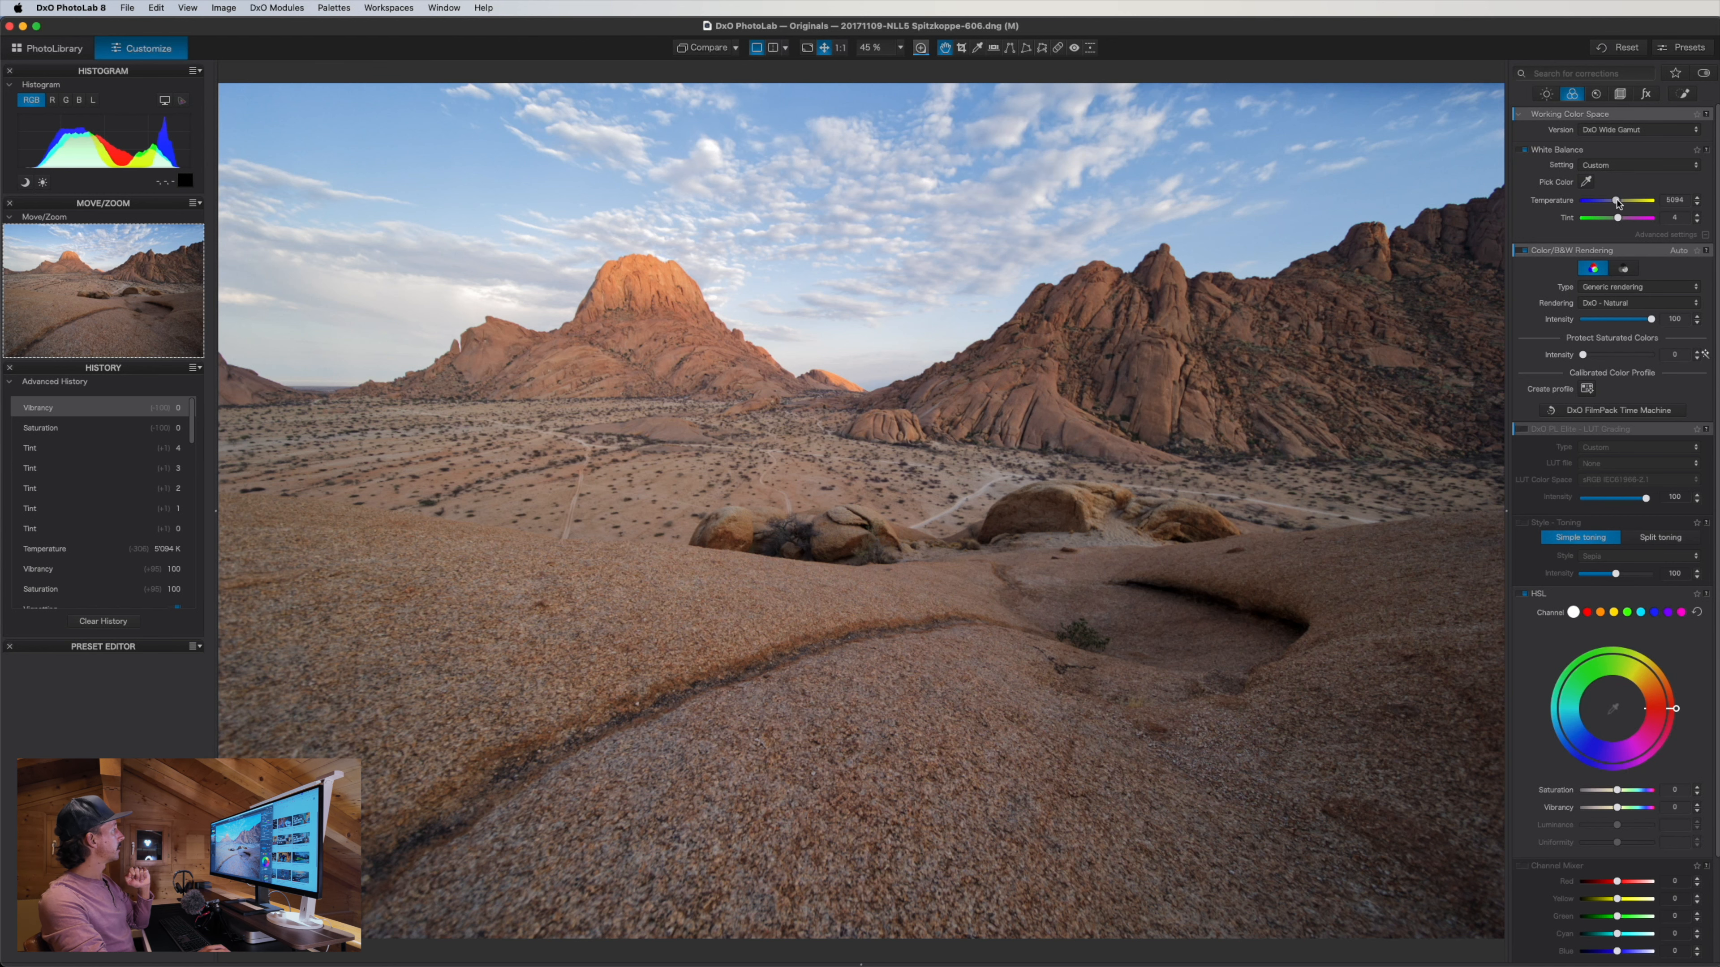
Set the White Balance temperature to 5100 K and compare the photo with its uncorrected version
{"action": "left_click_drag", "start_coordinate": [1617, 203], "coordinate": [1617, 205]}
{"action": "left_click", "coordinate": [167, 433]}
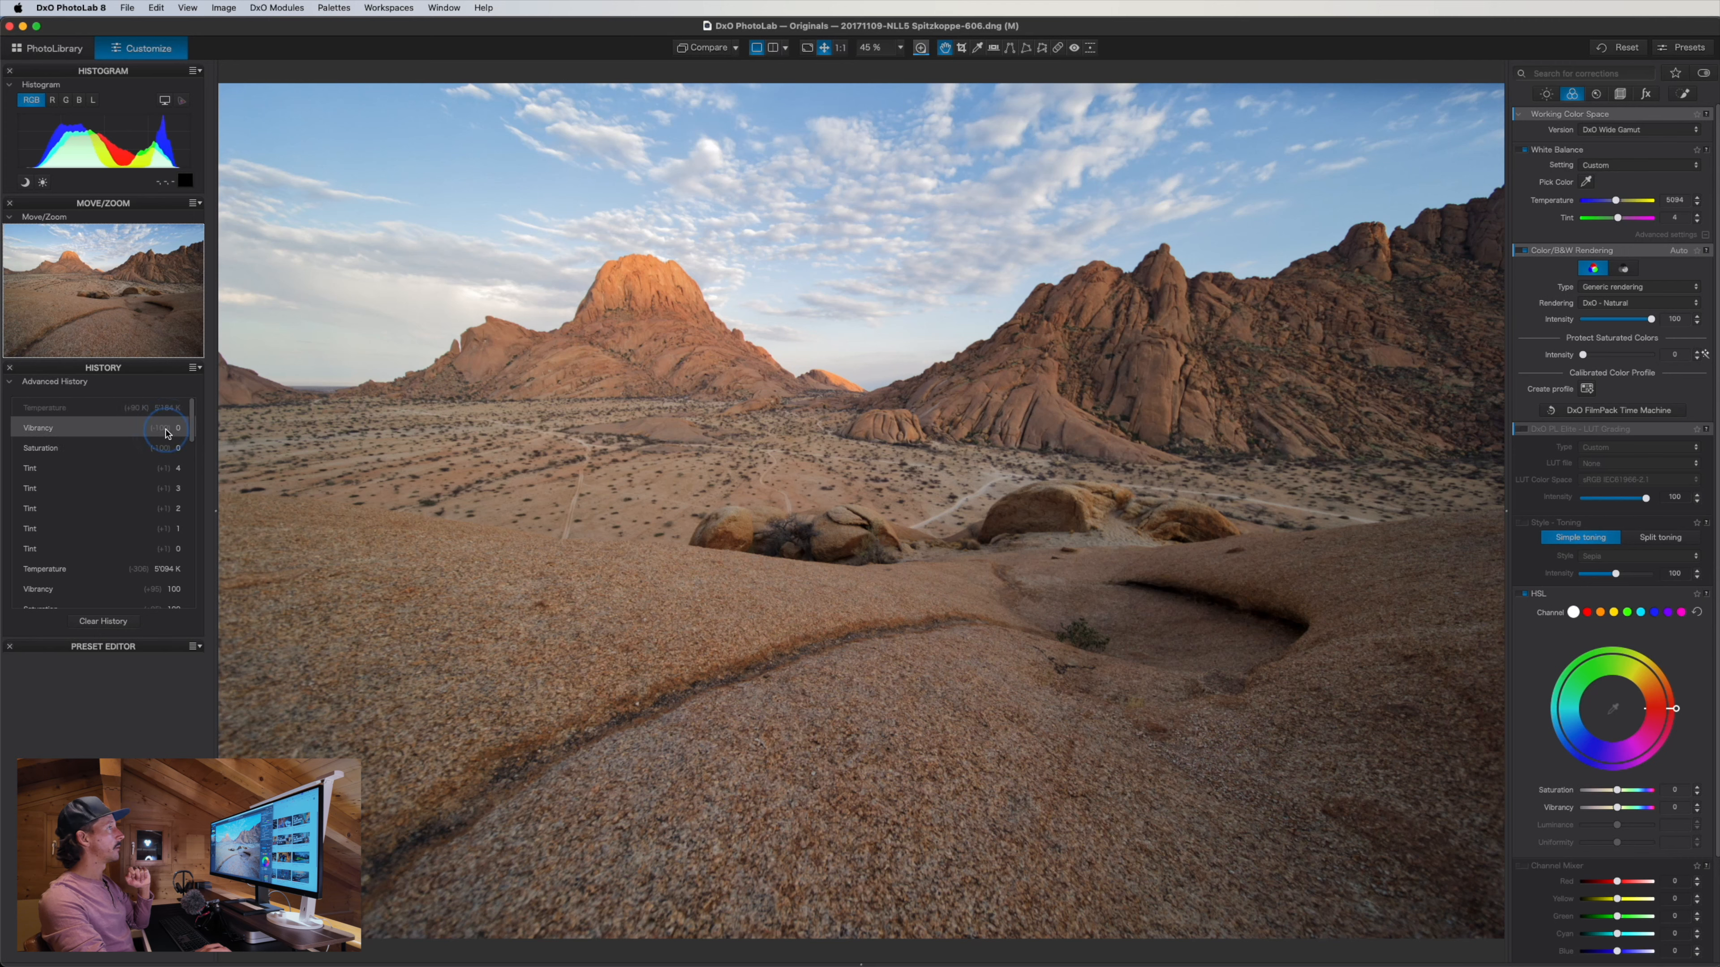
{"action": "left_click", "coordinate": [1698, 199]}
{"action": "left_click", "coordinate": [1685, 204]}
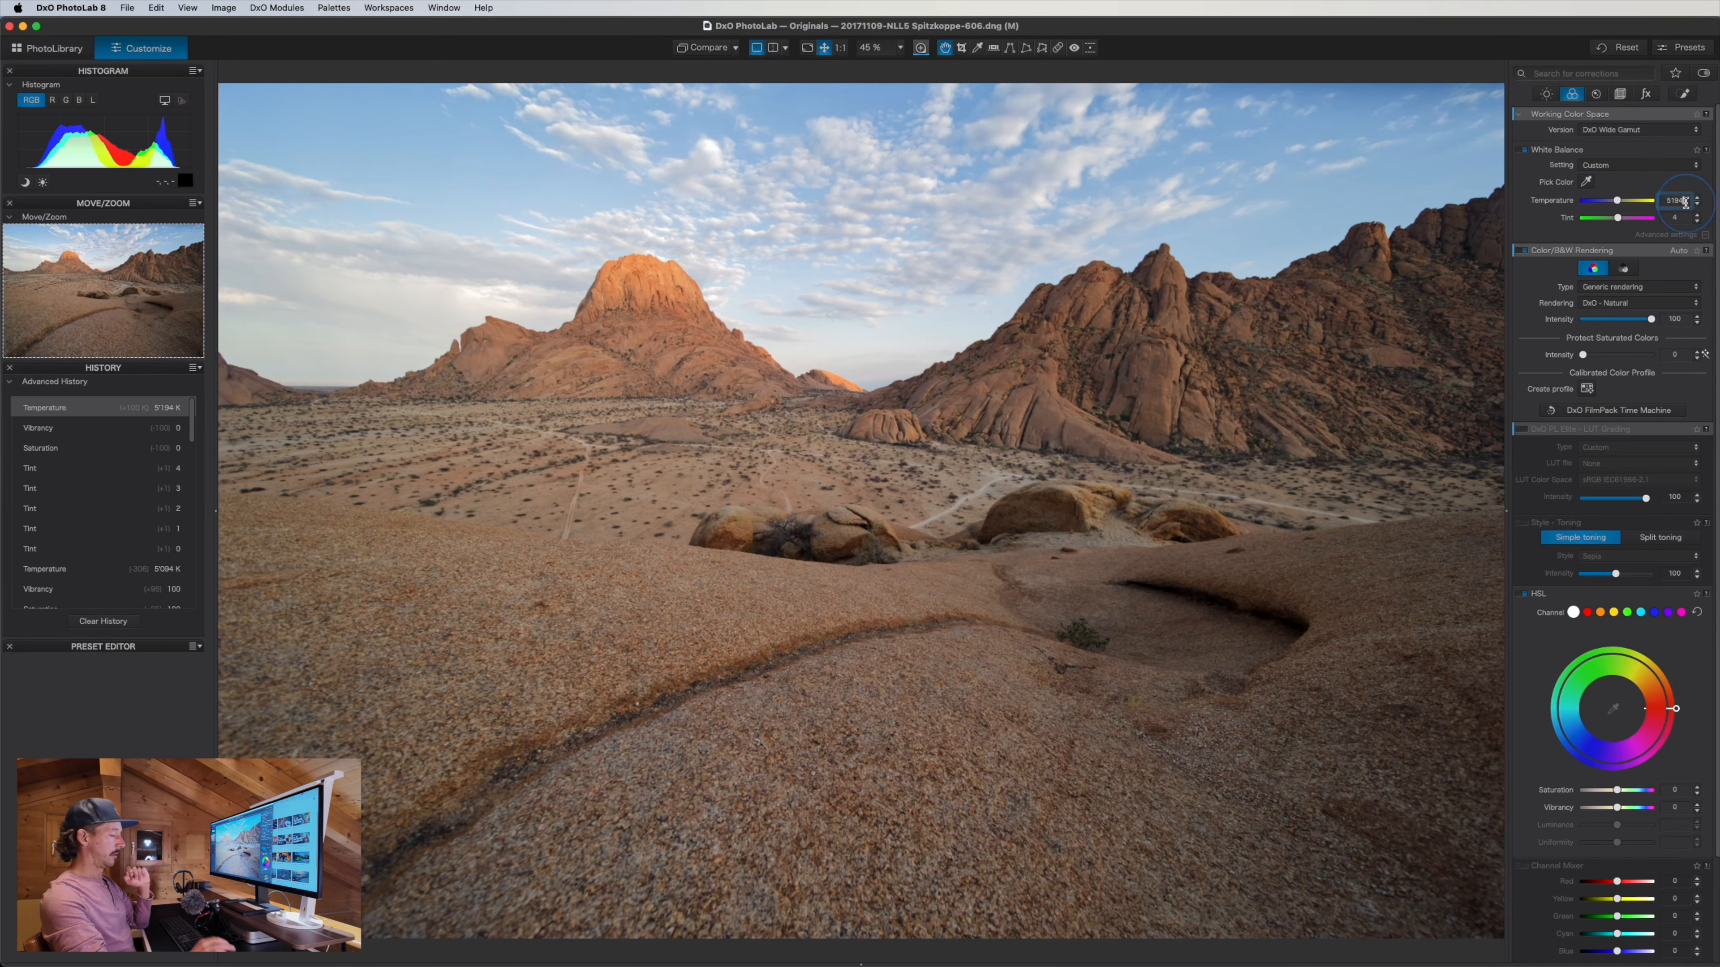
{"action": "type", "text": "5"}
{"action": "key", "text": "BackSpace"}
{"action": "key", "text": "BackSpace"}
{"action": "key", "text": "BackSpace"}
{"action": "key", "text": "BackSpace"}
{"action": "key", "text": "BackSpace"}
{"action": "type", "text": "5100"}
{"action": "key", "text": "Return"}
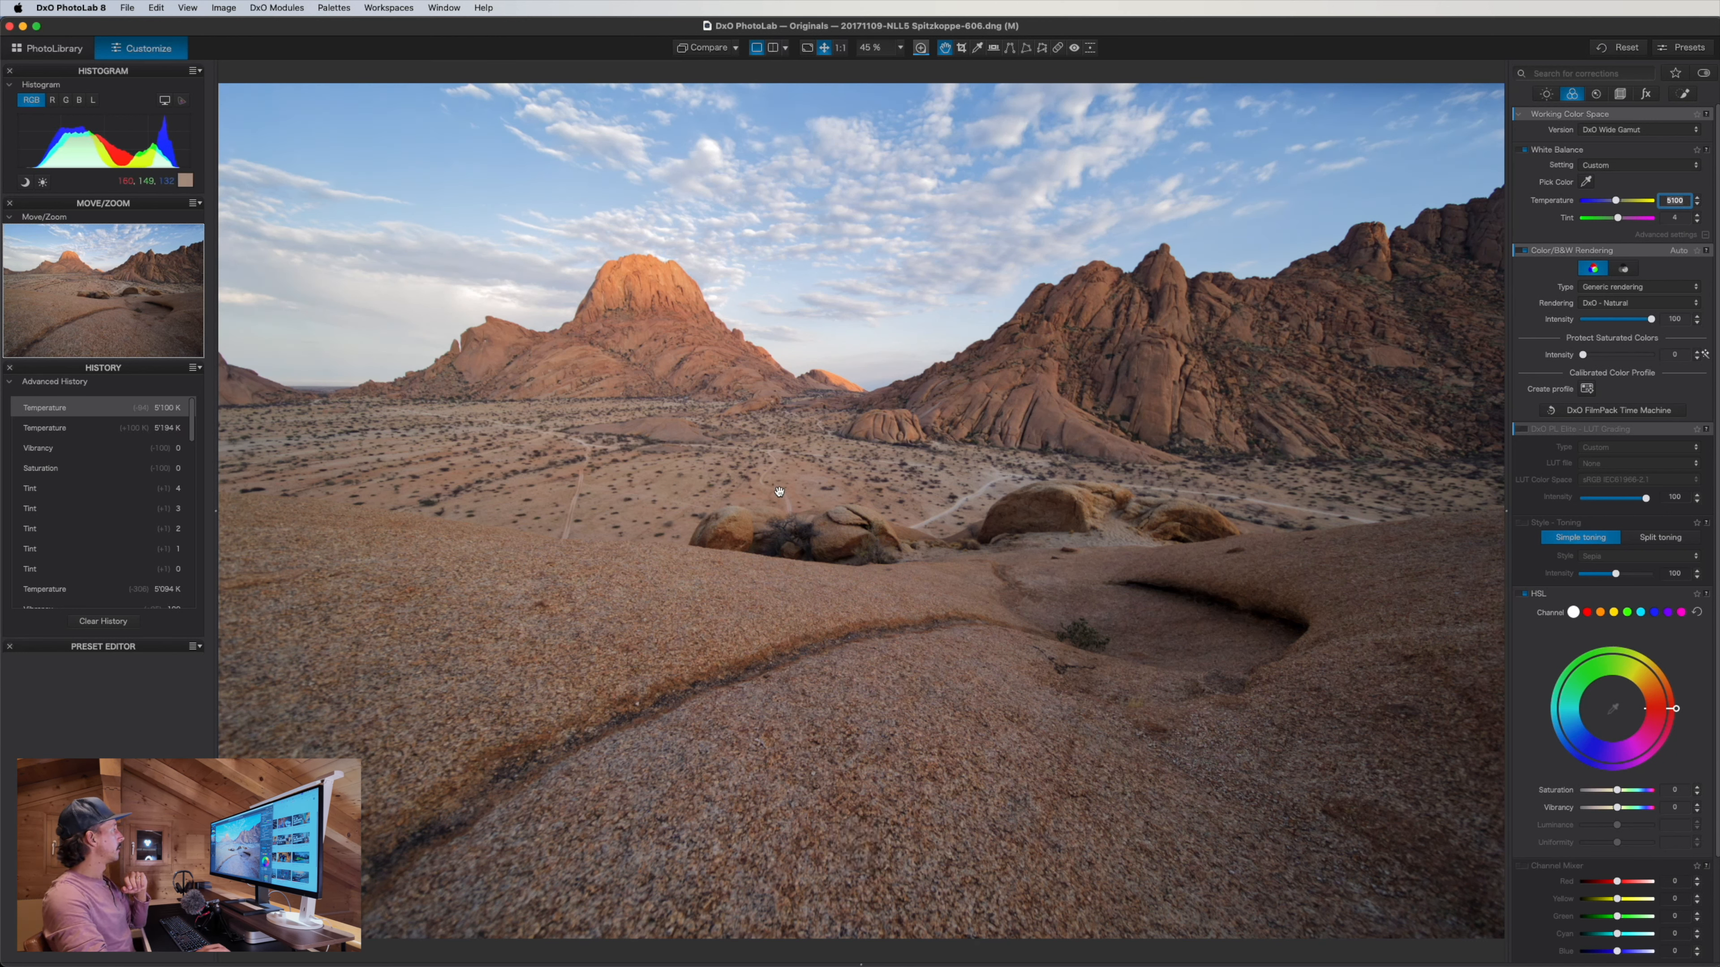
{"action": "left_click", "coordinate": [700, 49]}
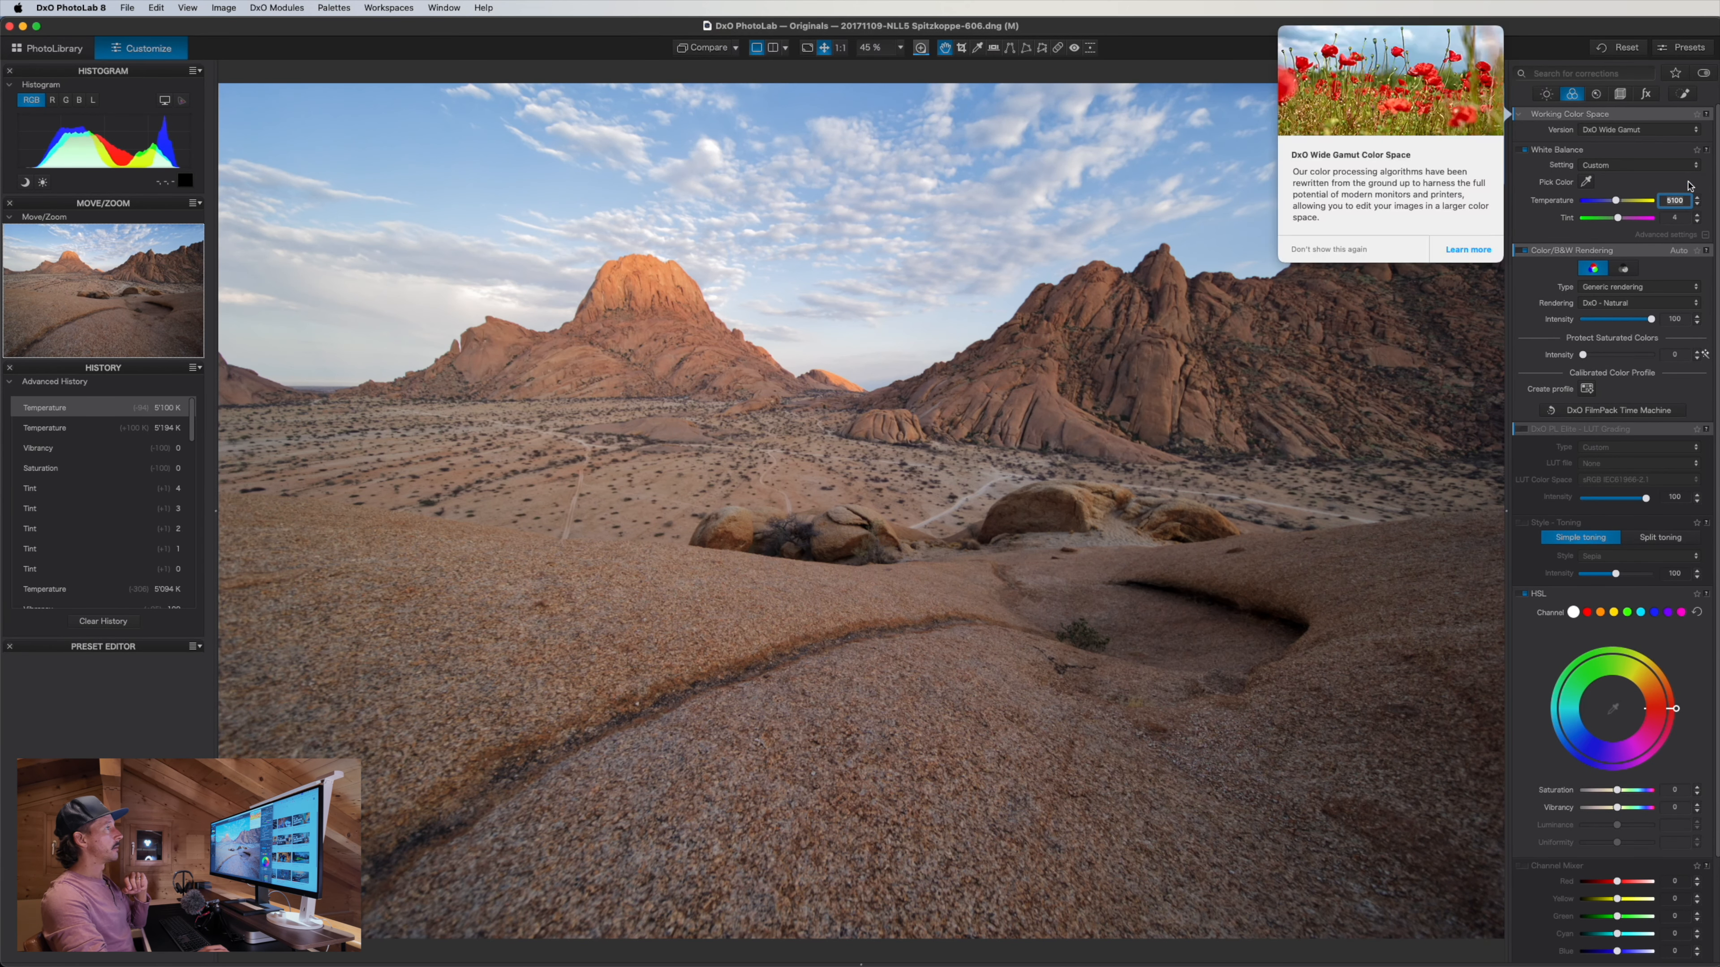
Lower the White Balance tint to 2 and compare the result with the uncorrected photo
{"action": "left_click", "coordinate": [1697, 221]}
{"action": "left_click", "coordinate": [1697, 222]}
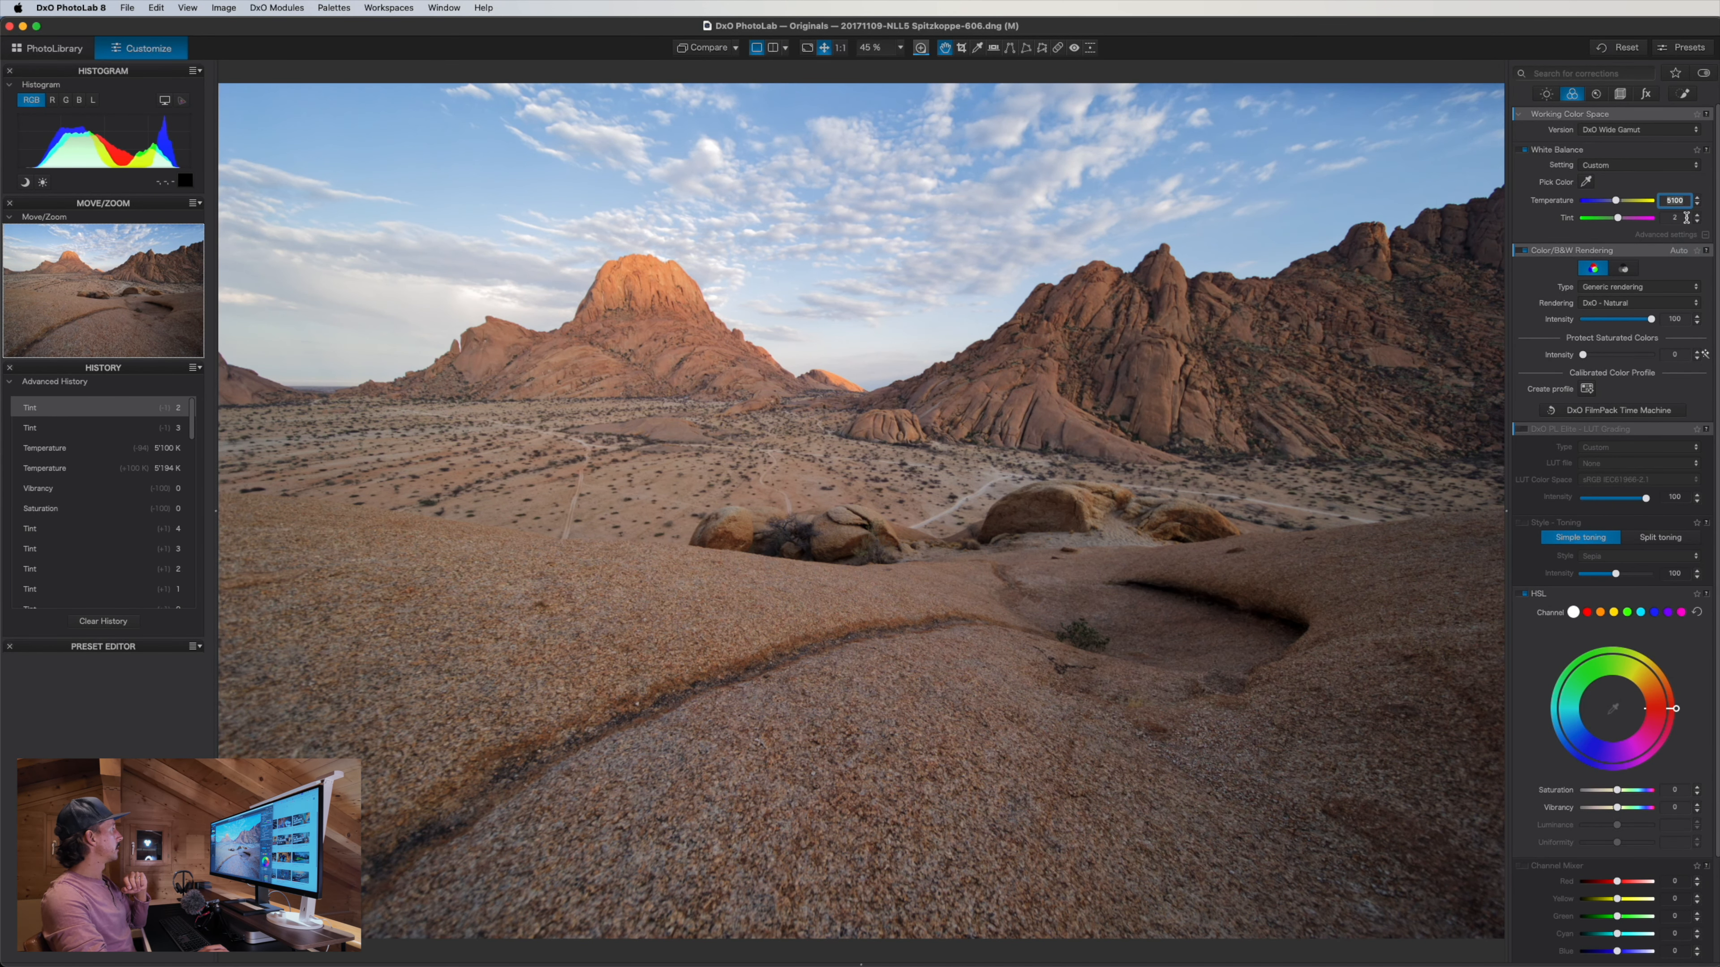
{"action": "left_click", "coordinate": [696, 50]}
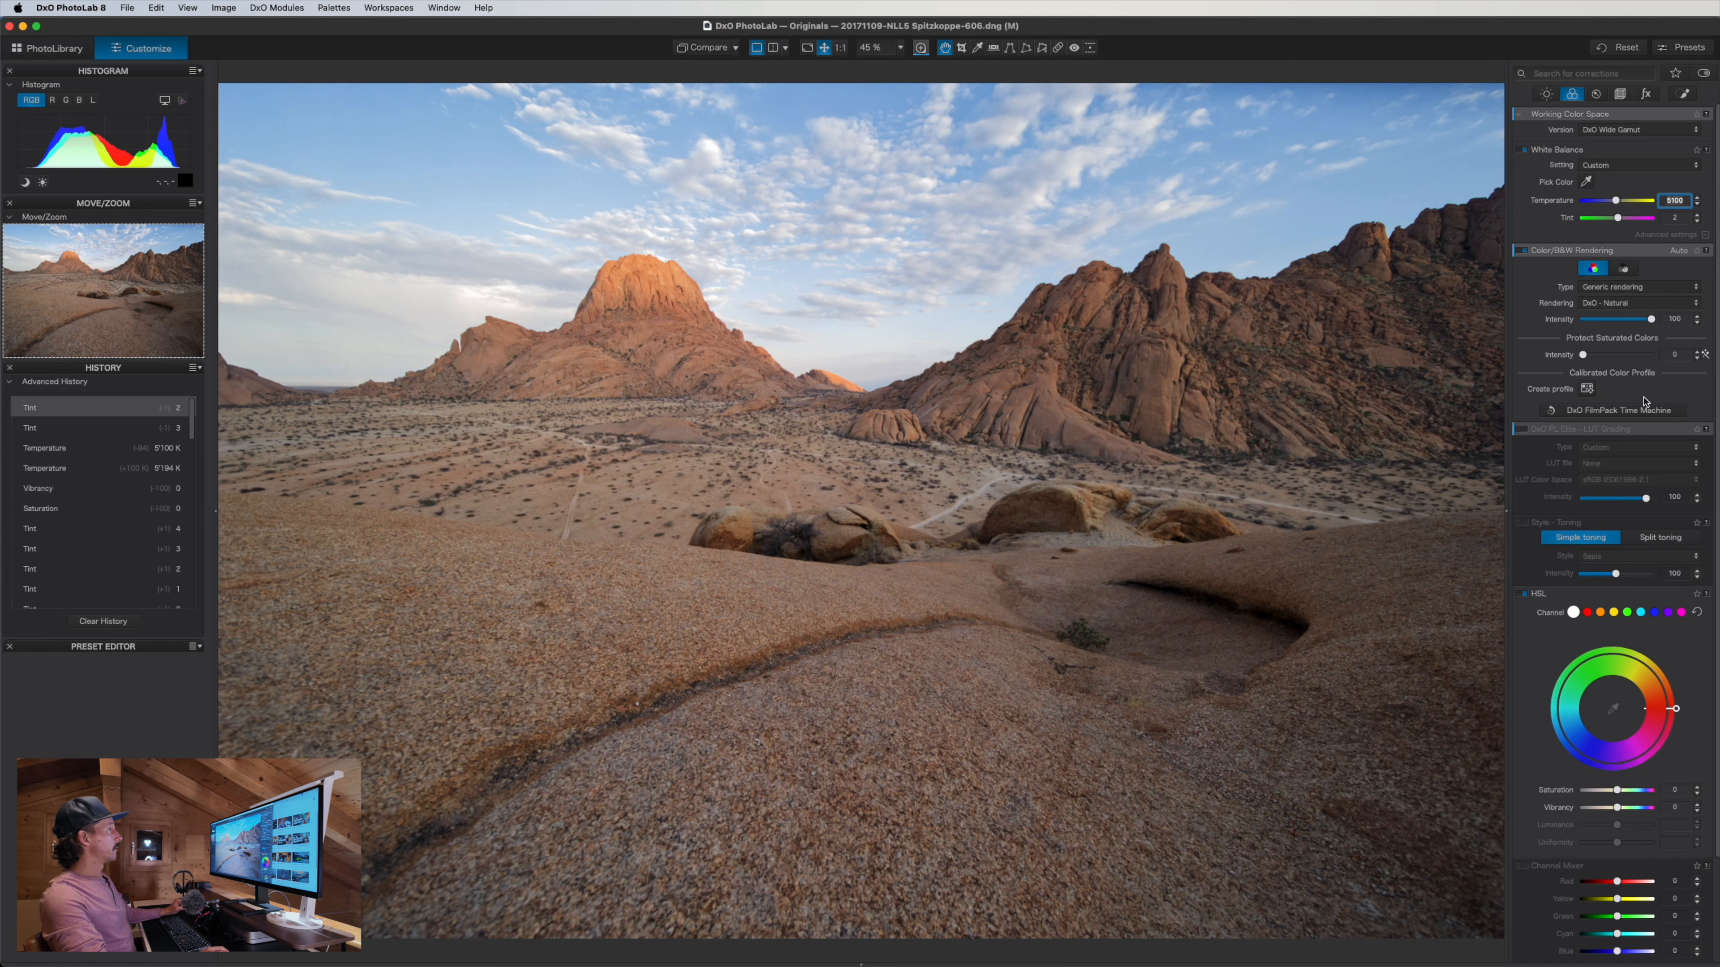
Enable LUT Grading with the Standard type and apply the 10-Red-desert LUT
{"action": "mouse_move", "coordinate": [1684, 252]}
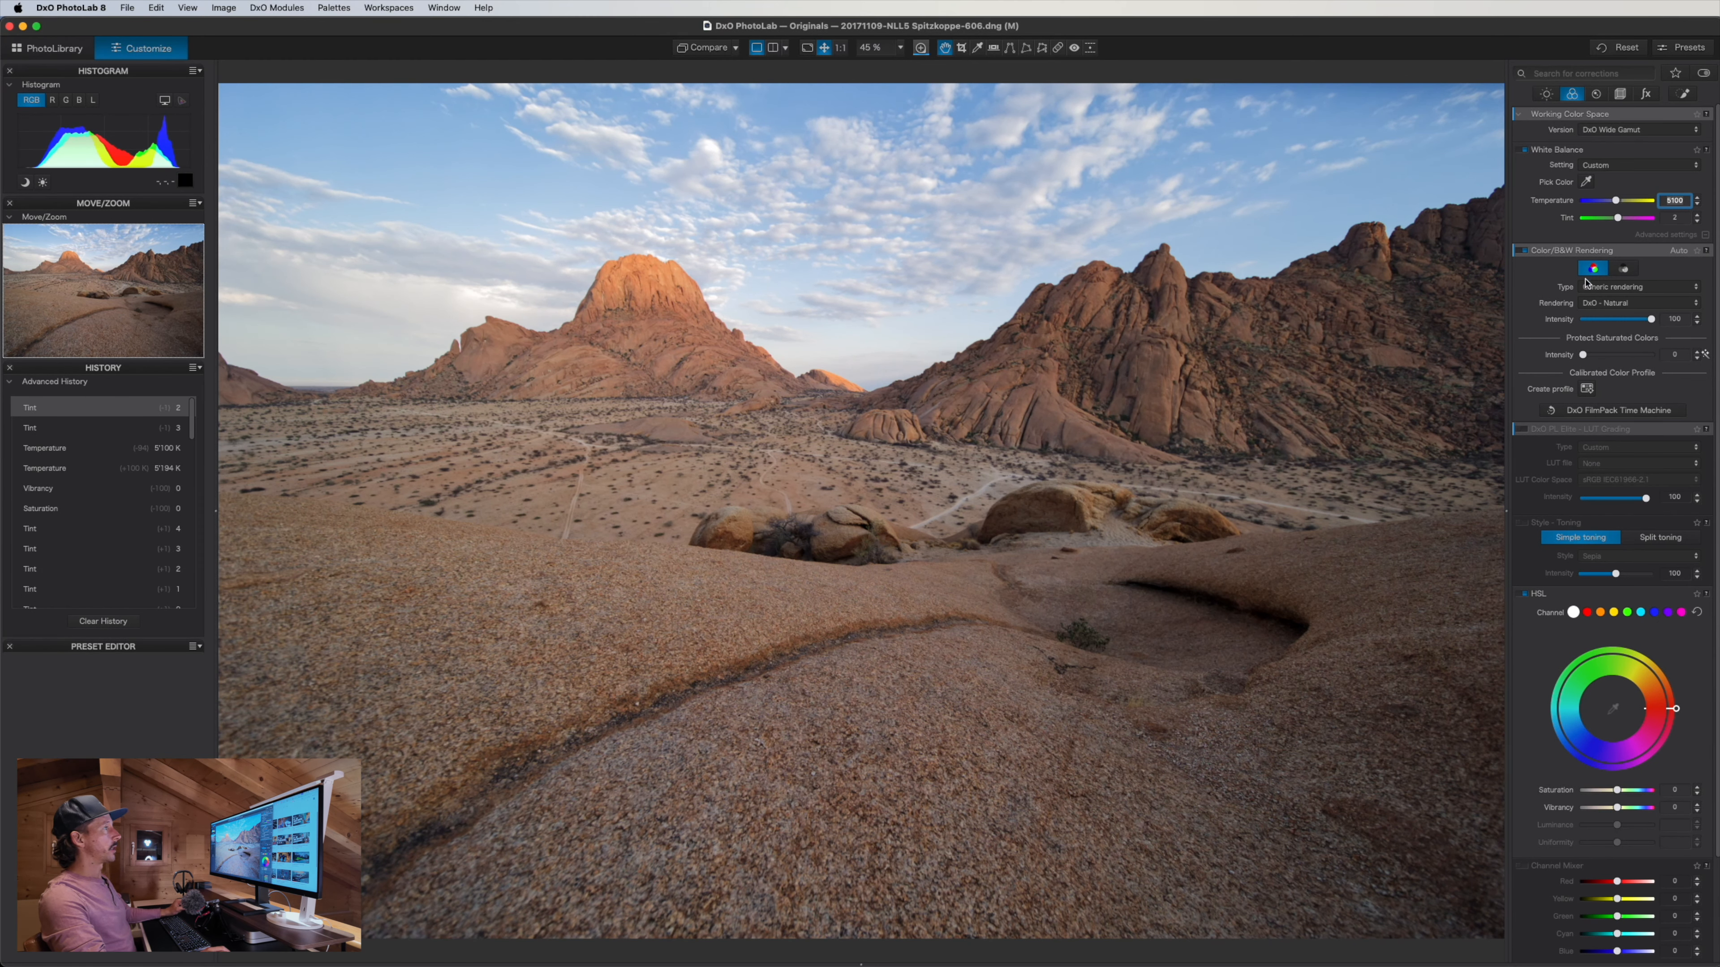
{"action": "scroll", "coordinate": [1655, 427], "scroll_direction": "down", "scroll_amount": 5}
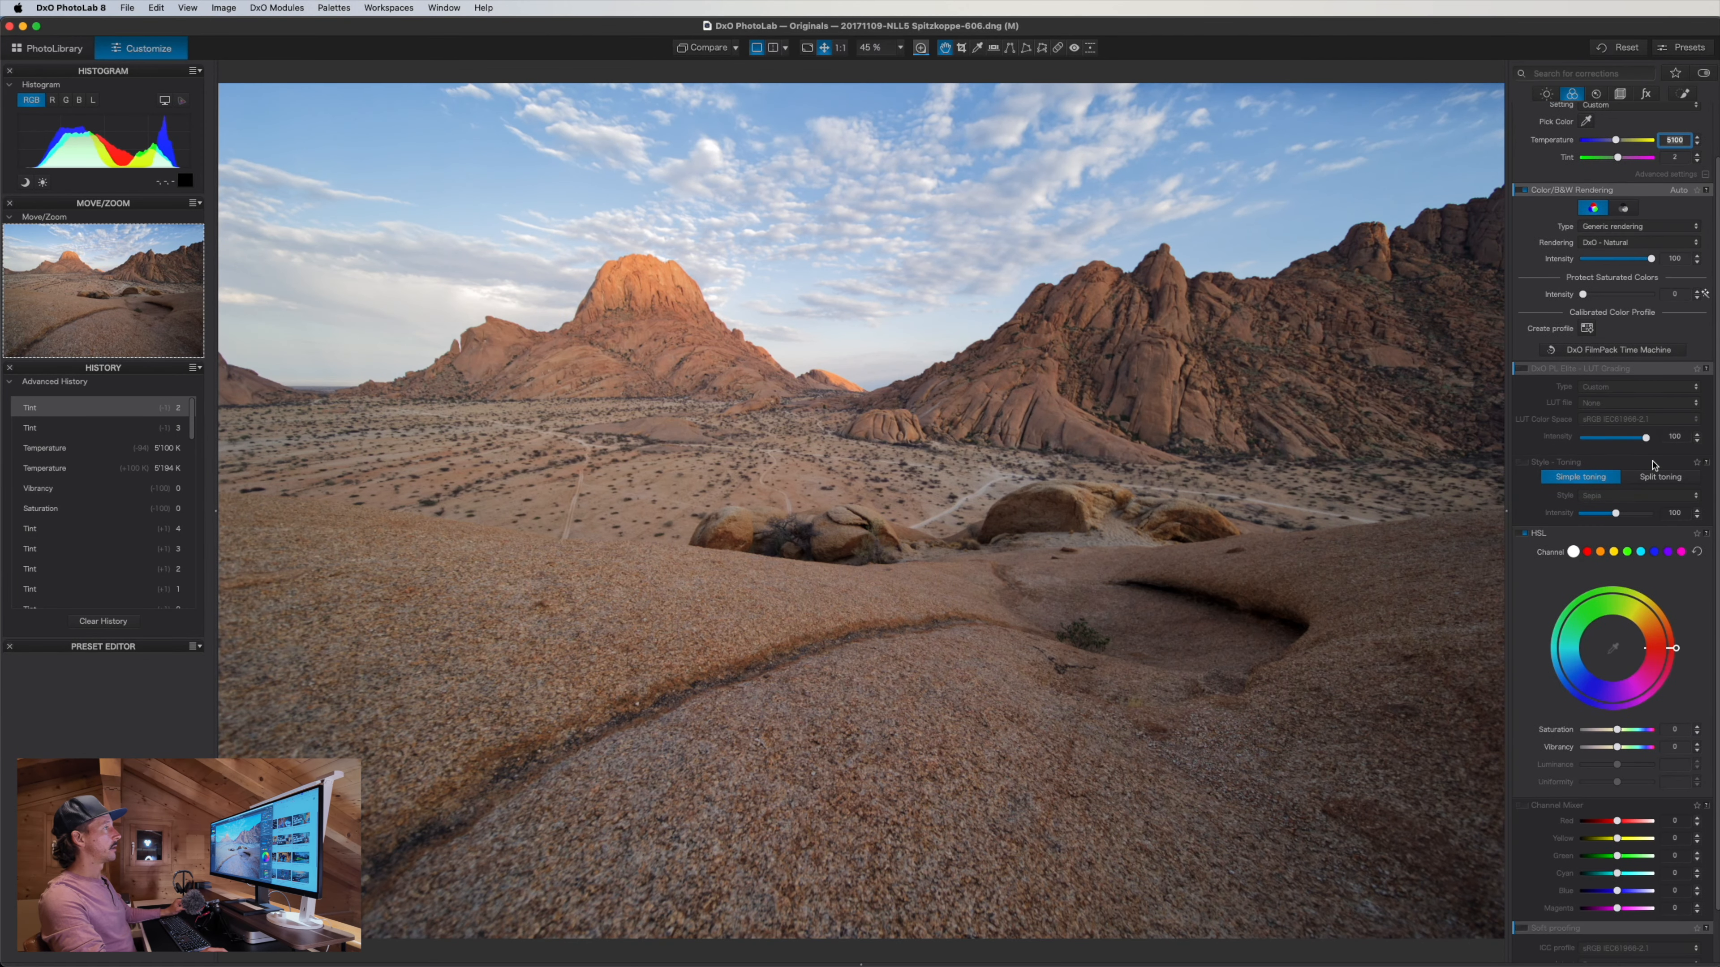
{"action": "mouse_move", "coordinate": [1626, 334]}
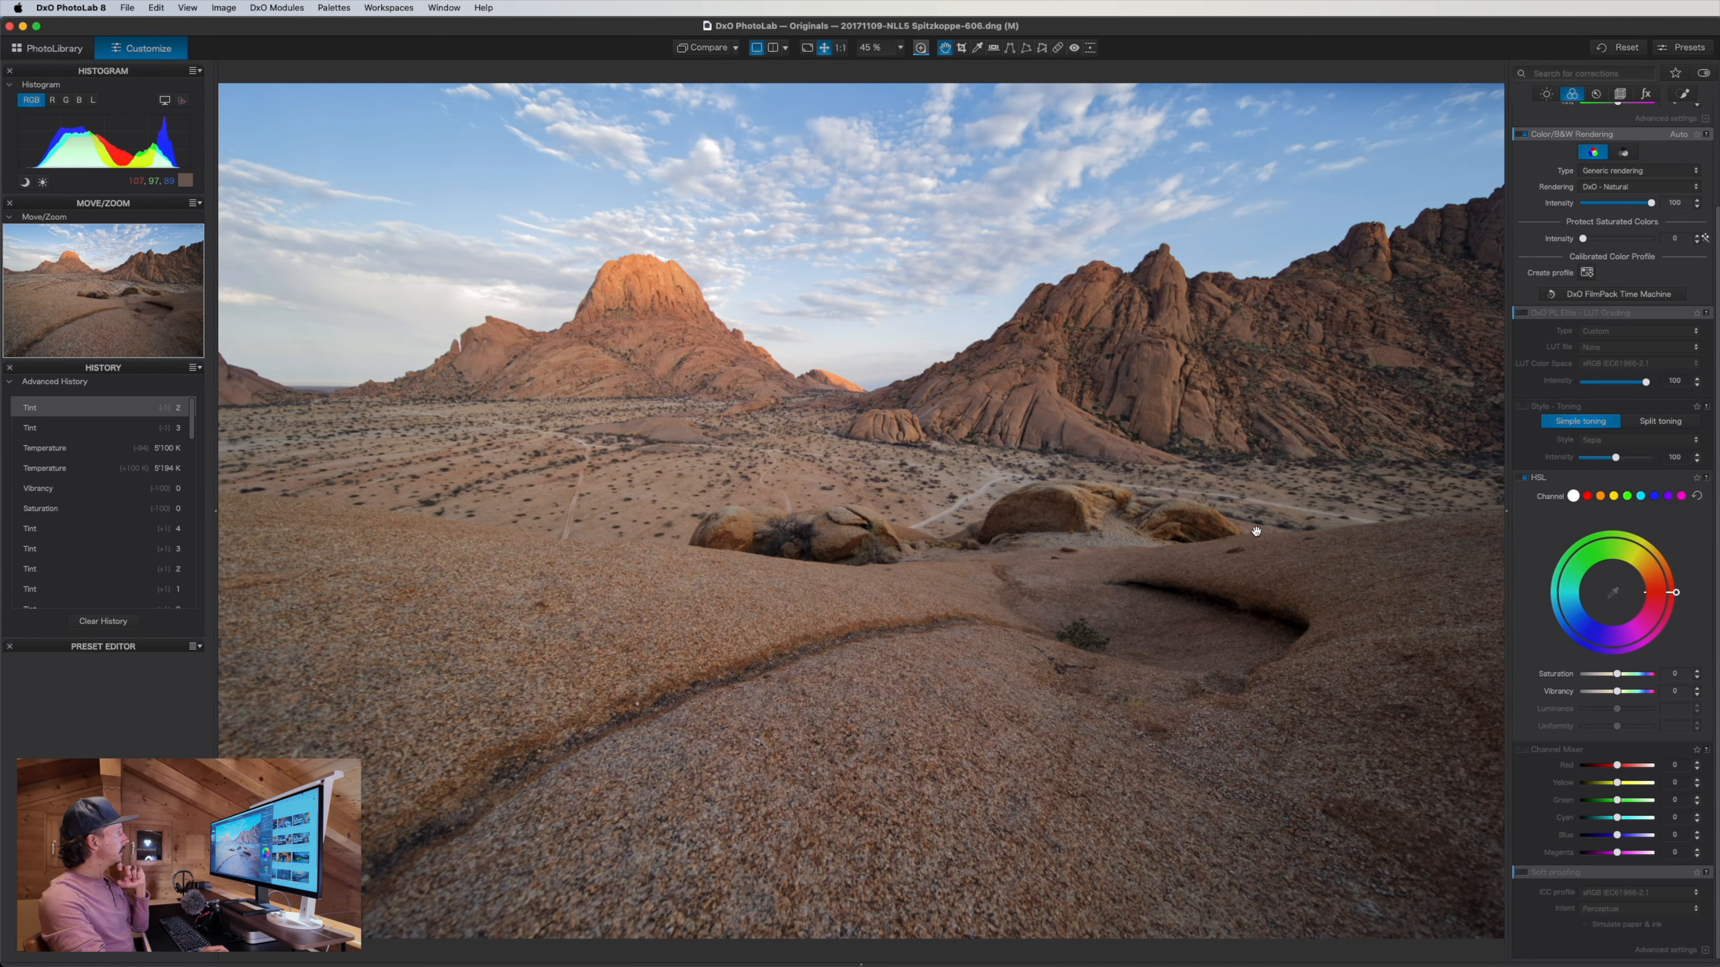
{"action": "left_click", "coordinate": [1522, 314]}
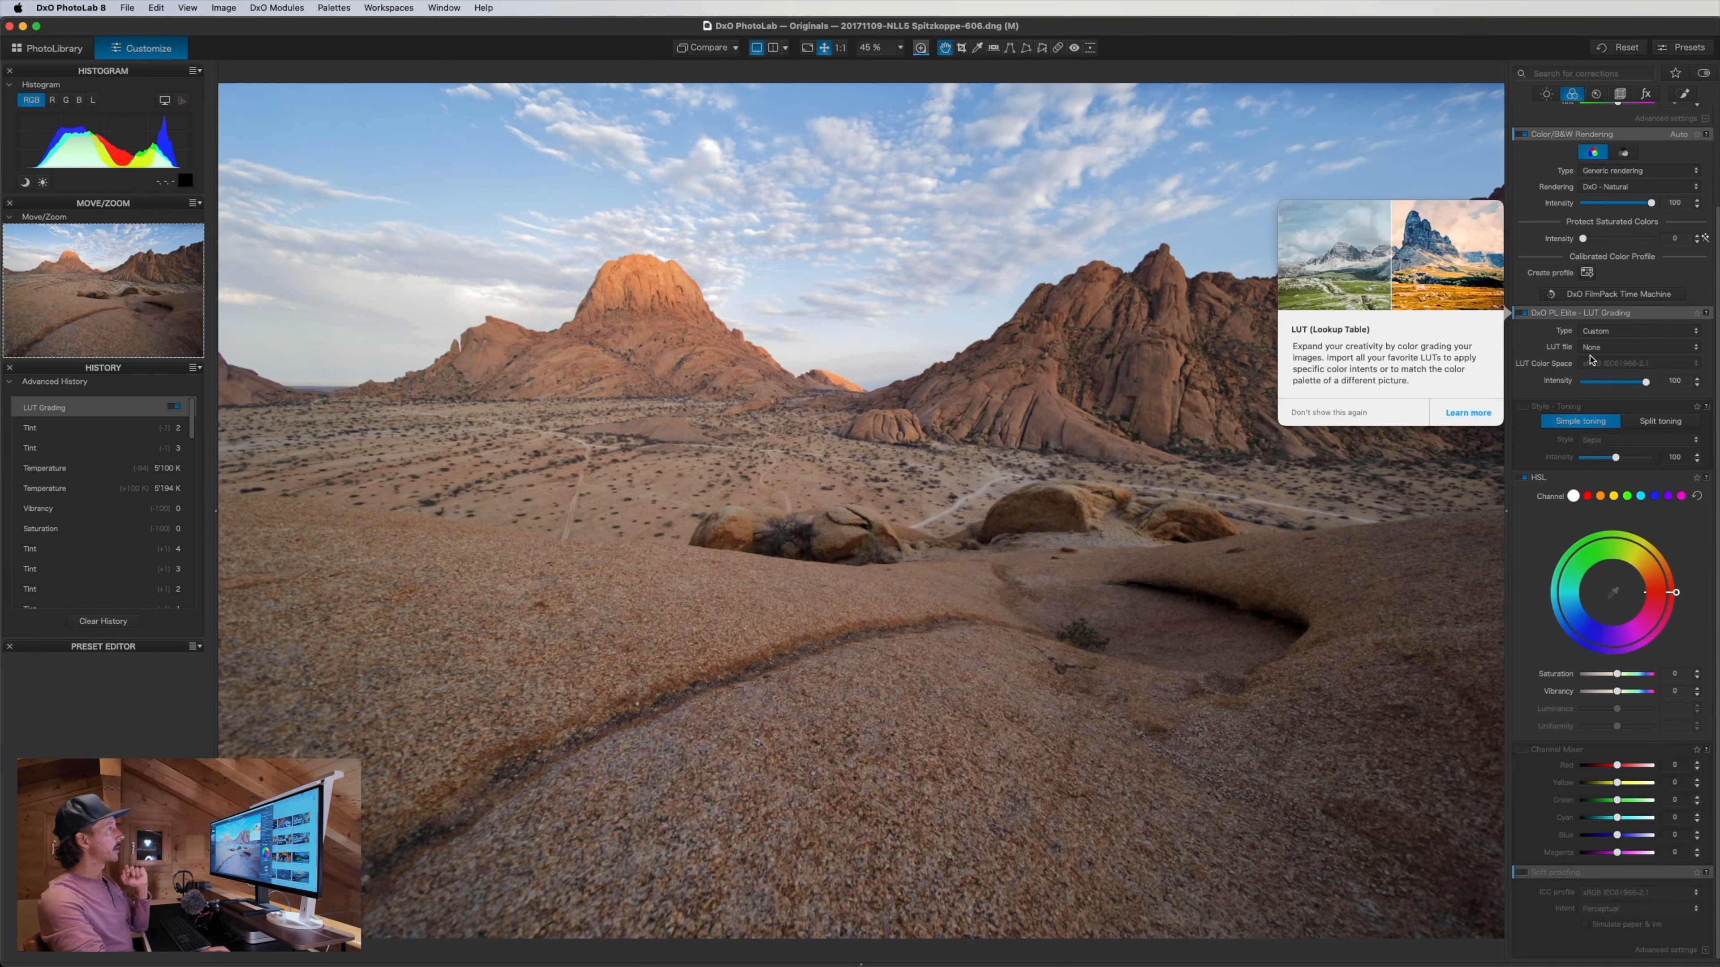
{"action": "left_click", "coordinate": [1630, 333]}
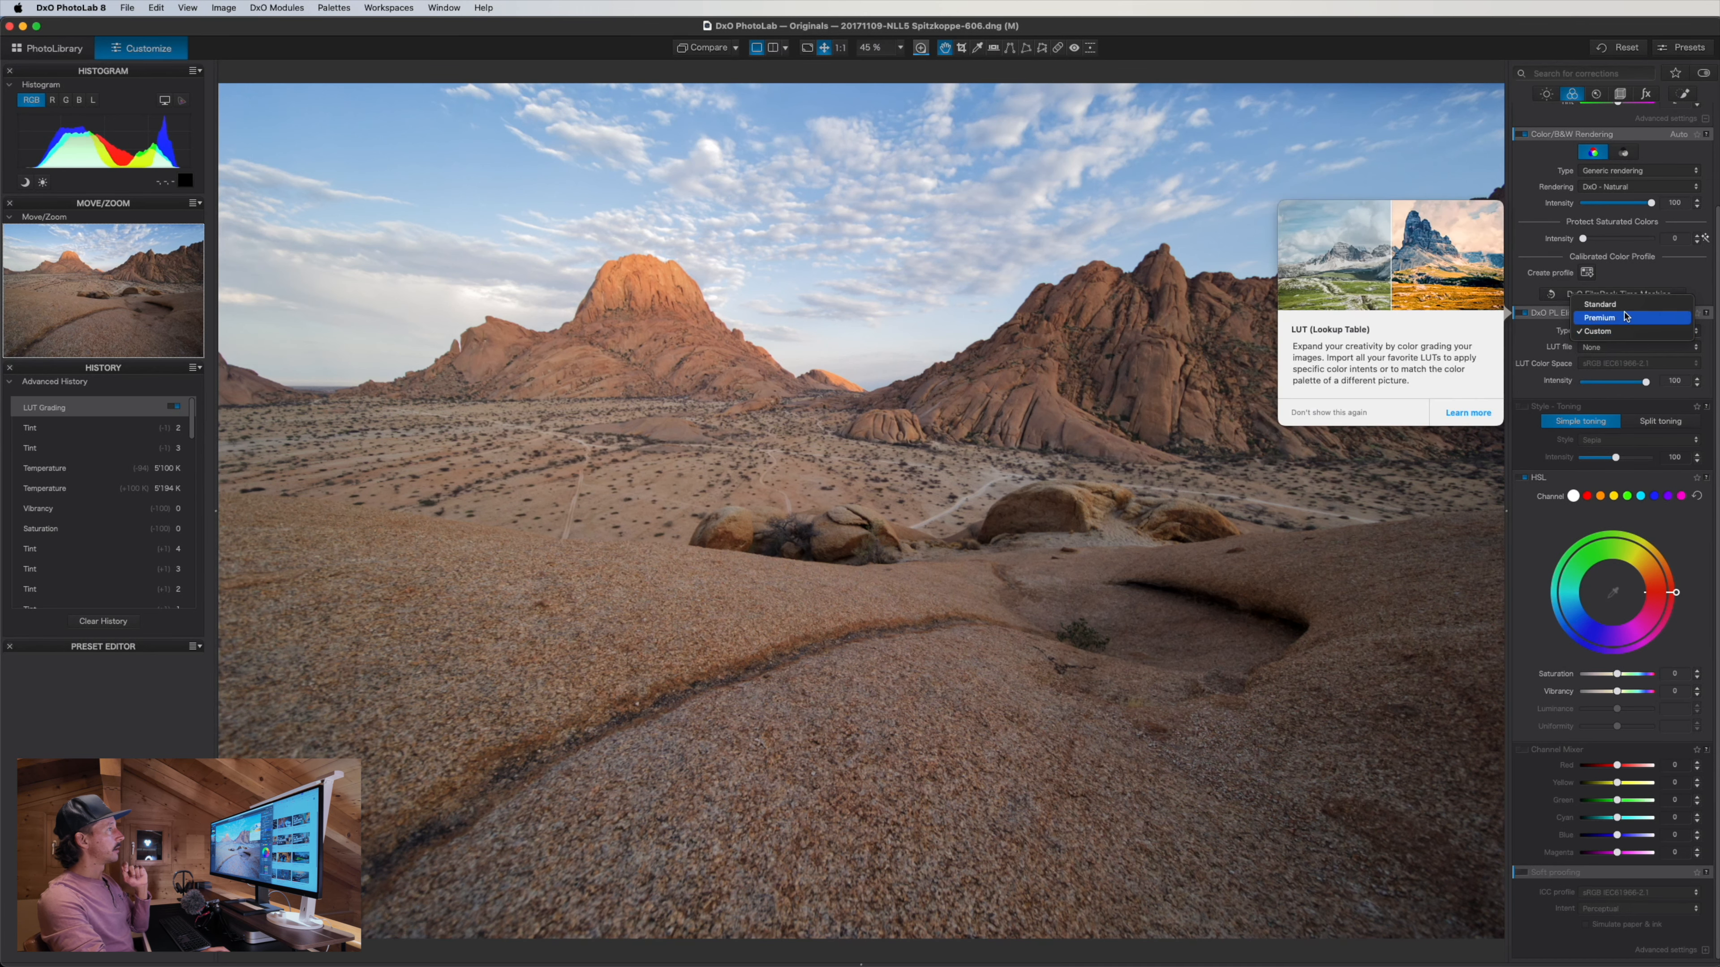
{"action": "left_click", "coordinate": [1620, 308]}
{"action": "left_click", "coordinate": [1637, 347]}
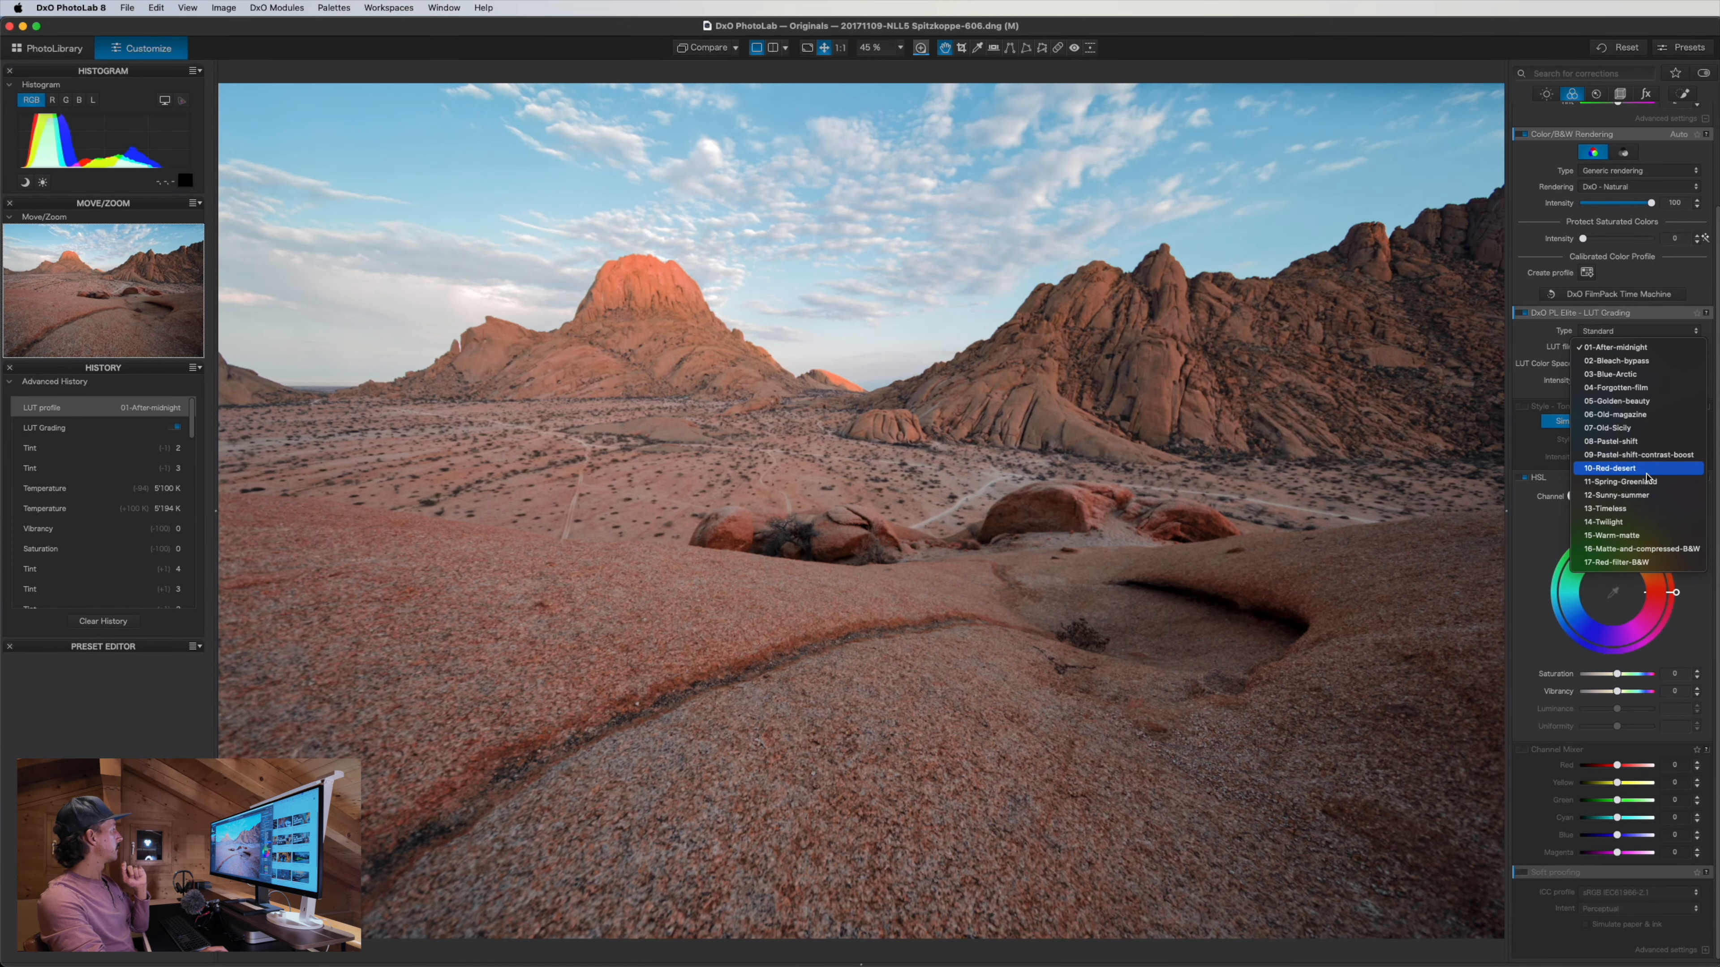
{"action": "left_click", "coordinate": [1647, 473]}
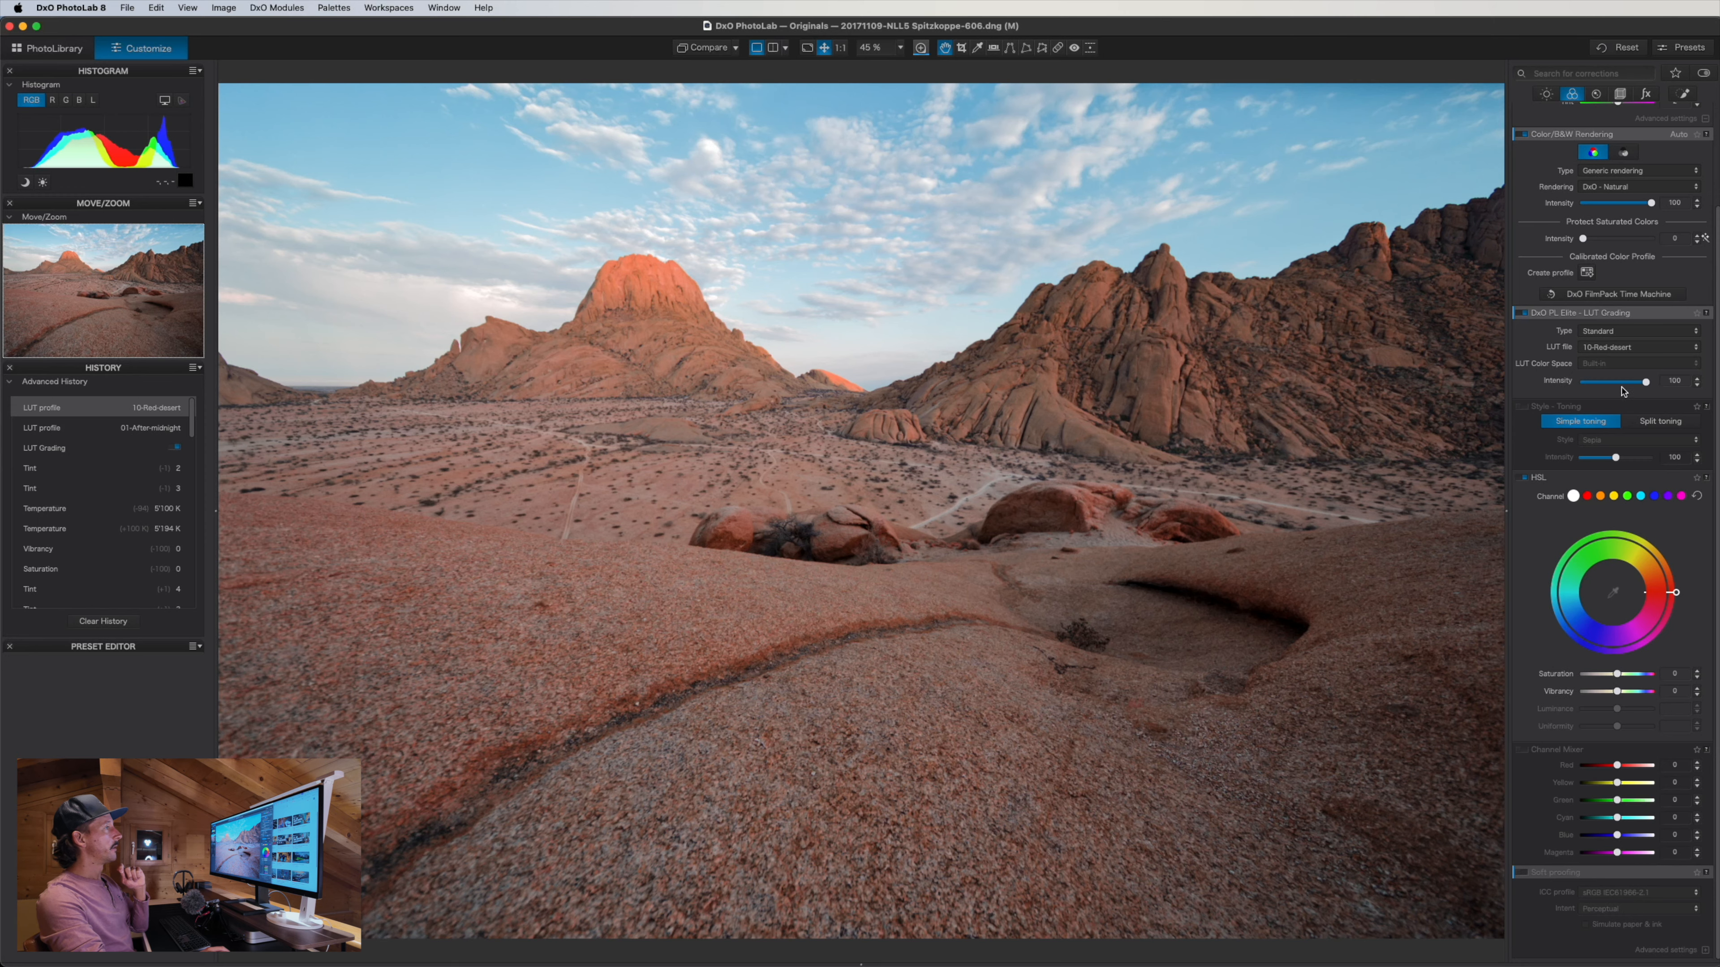
Reduce the LUT Grading intensity to 25 and check its effect by switching the correction off and on
{"action": "left_click_drag", "start_coordinate": [1646, 382], "coordinate": [1595, 384]}
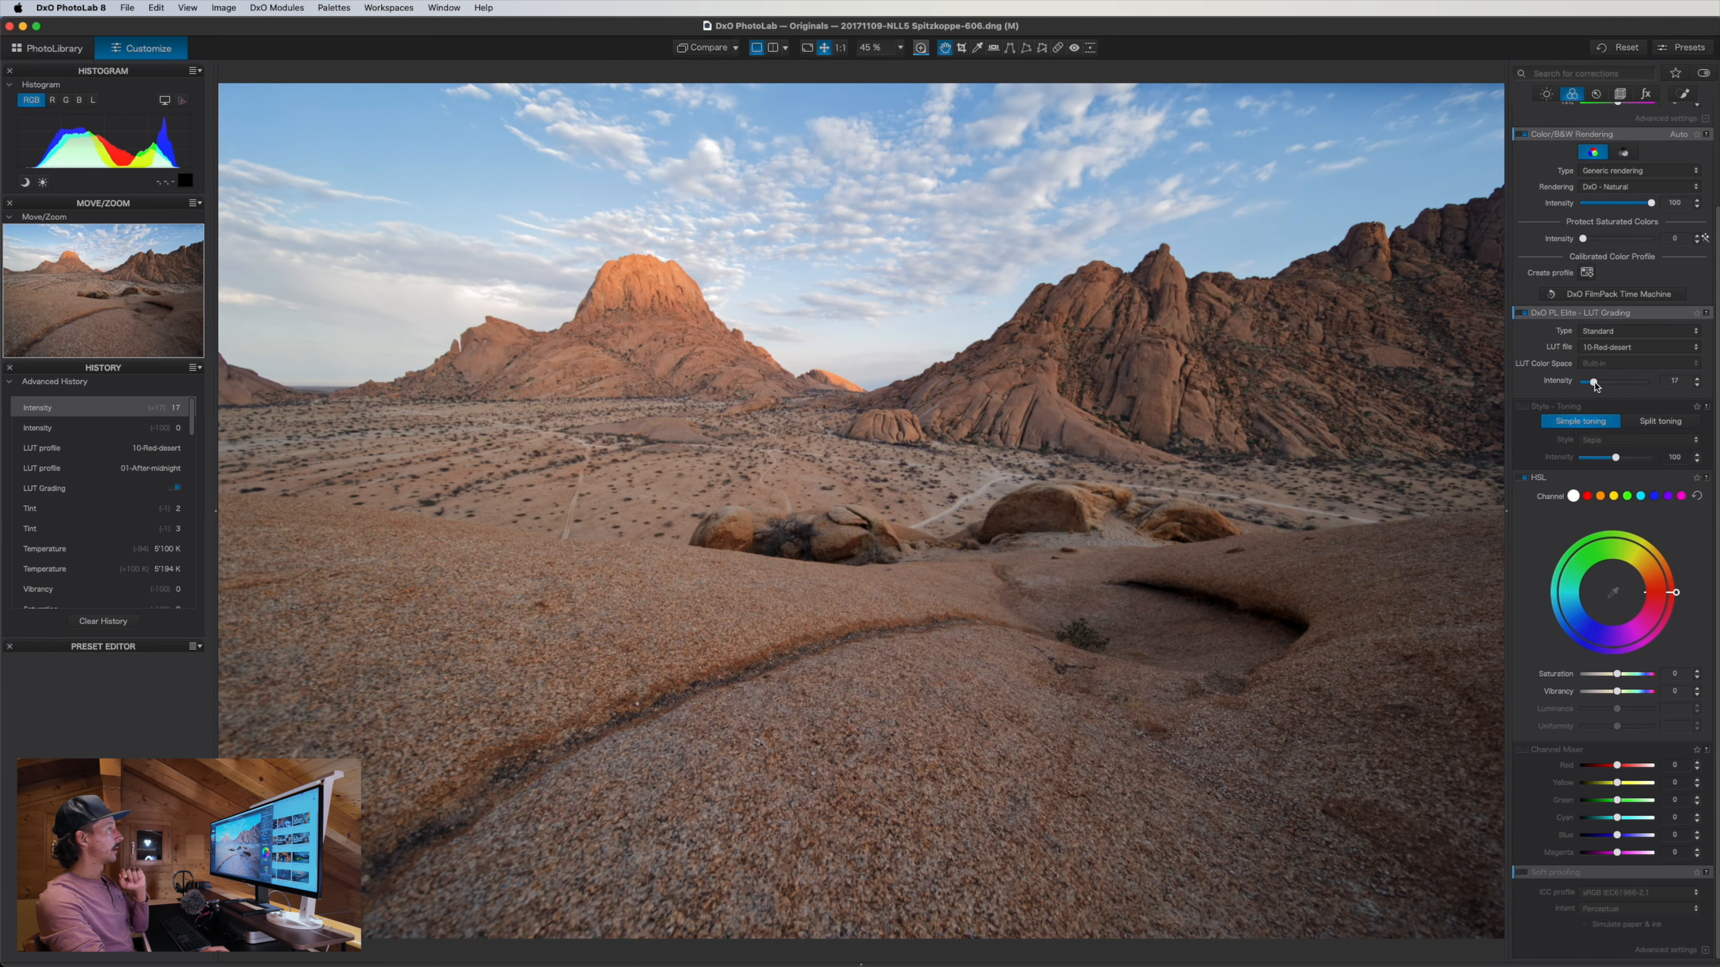
{"action": "left_click", "coordinate": [1528, 314]}
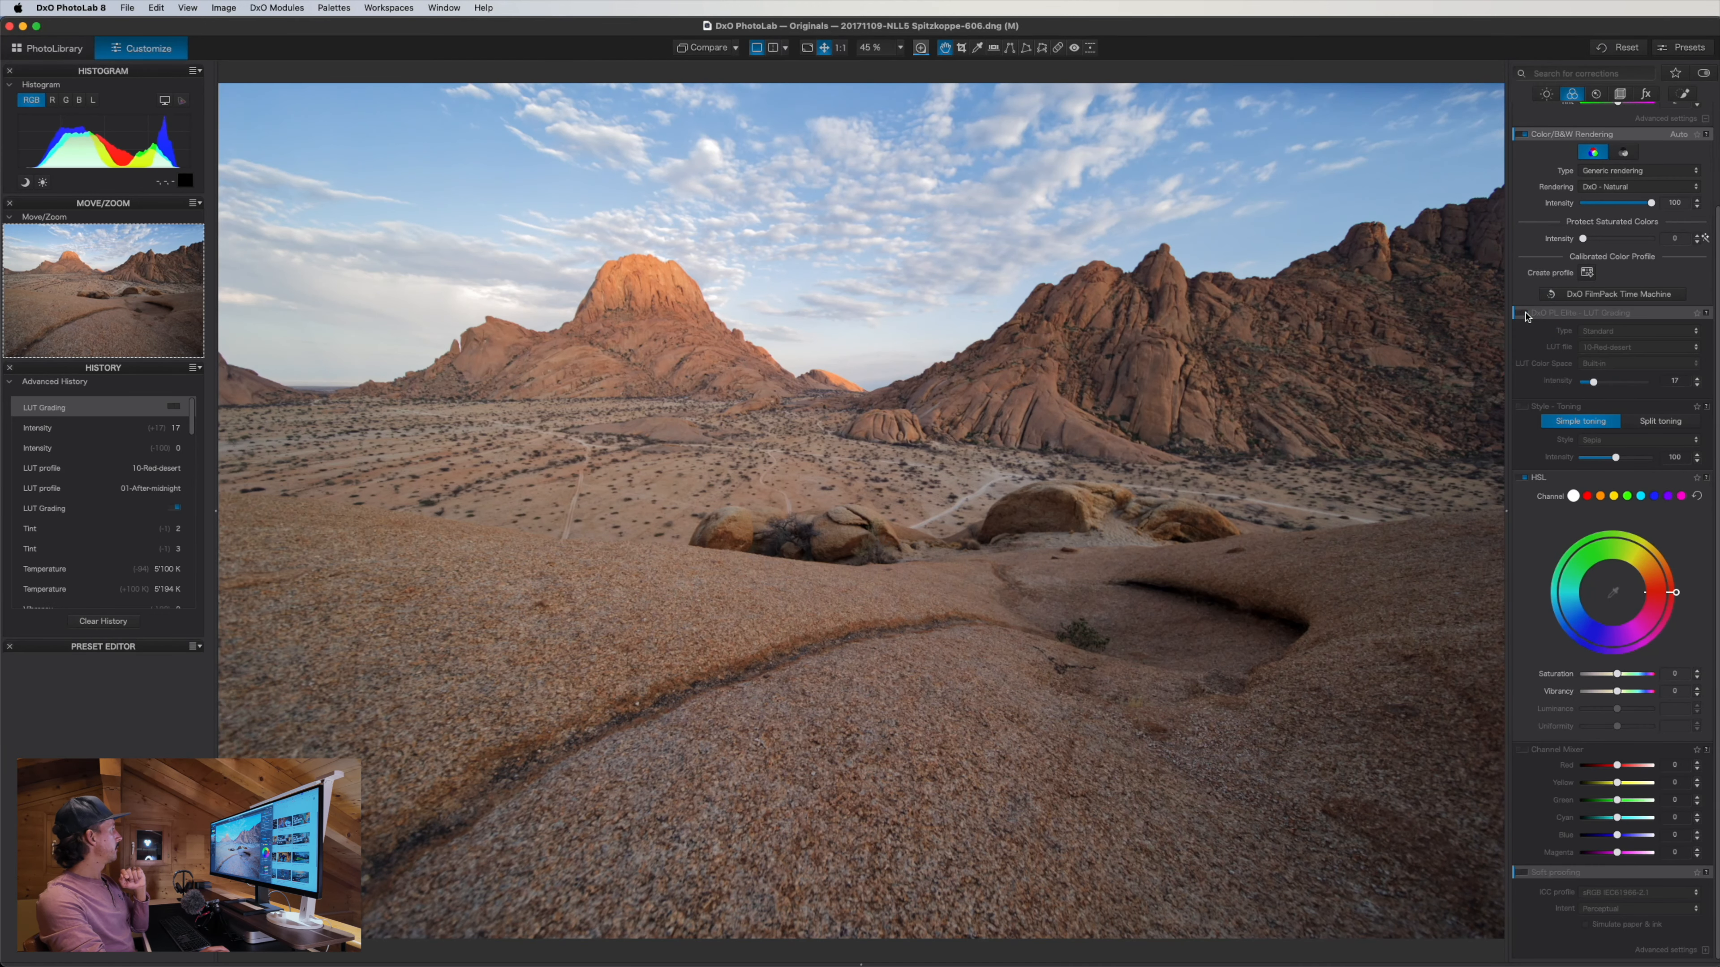
{"action": "left_click", "coordinate": [1527, 315]}
{"action": "left_click_drag", "start_coordinate": [1593, 383], "coordinate": [1598, 386]}
{"action": "left_click", "coordinate": [1521, 316]}
{"action": "left_click", "coordinate": [1521, 315]}
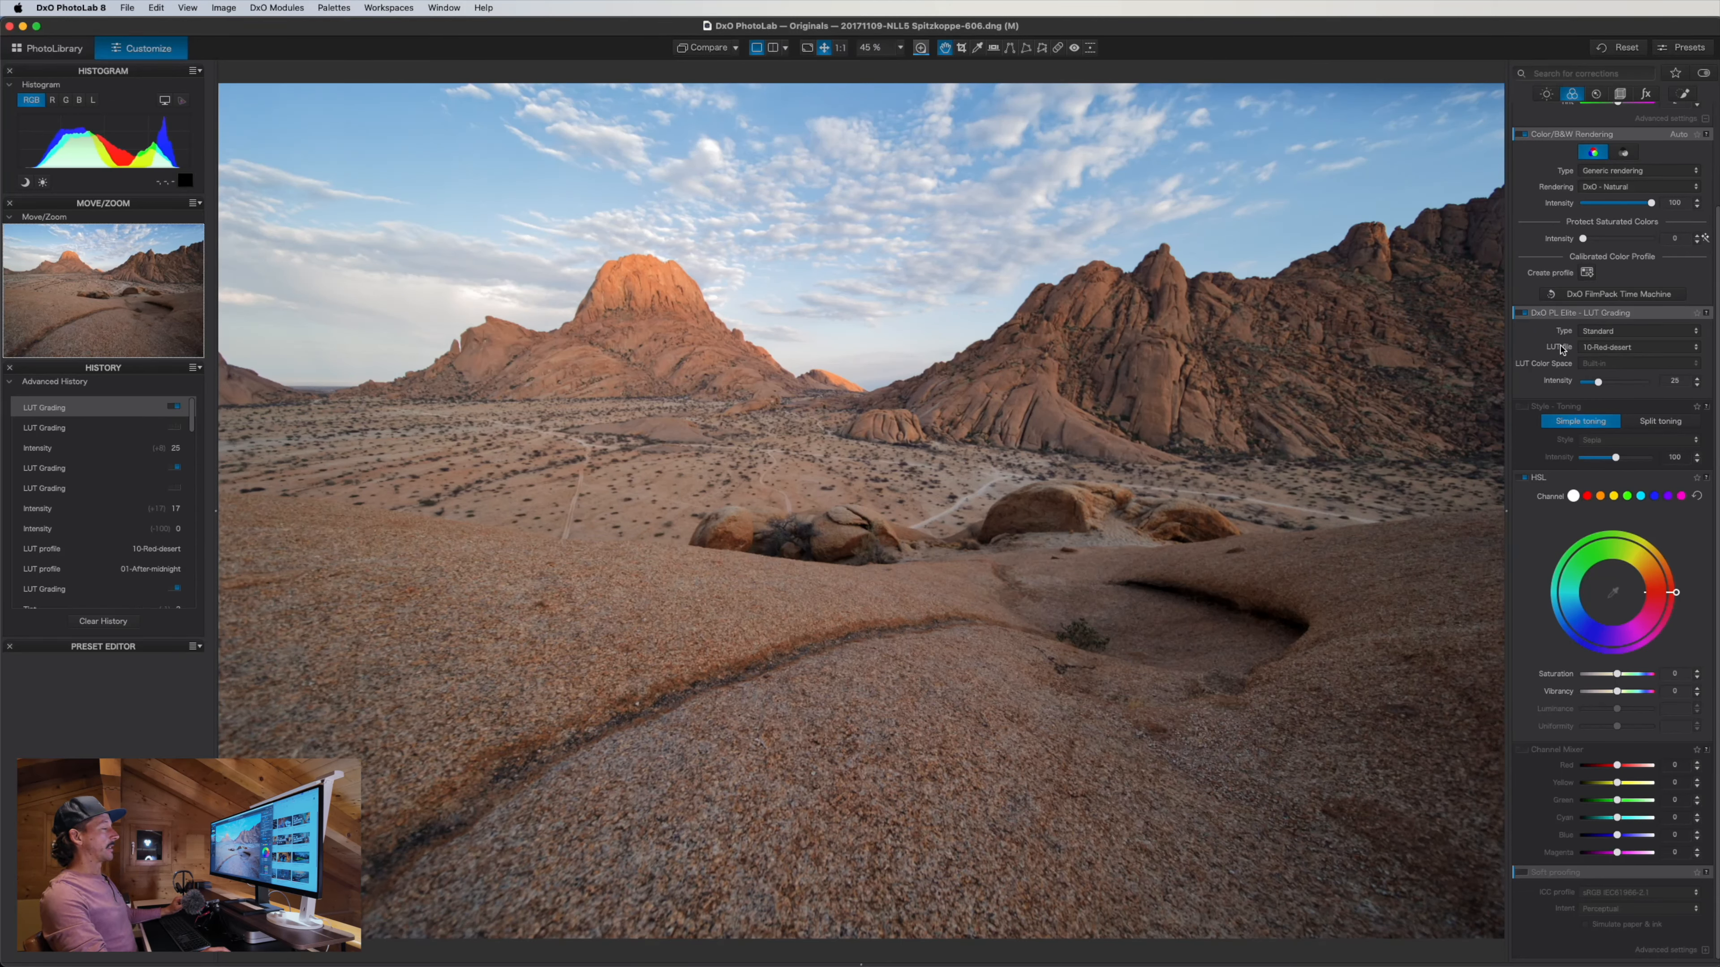
Try Style - Toning with simple Sepia toning and with split toning, and switch the correction off
{"action": "left_click", "coordinate": [1521, 406]}
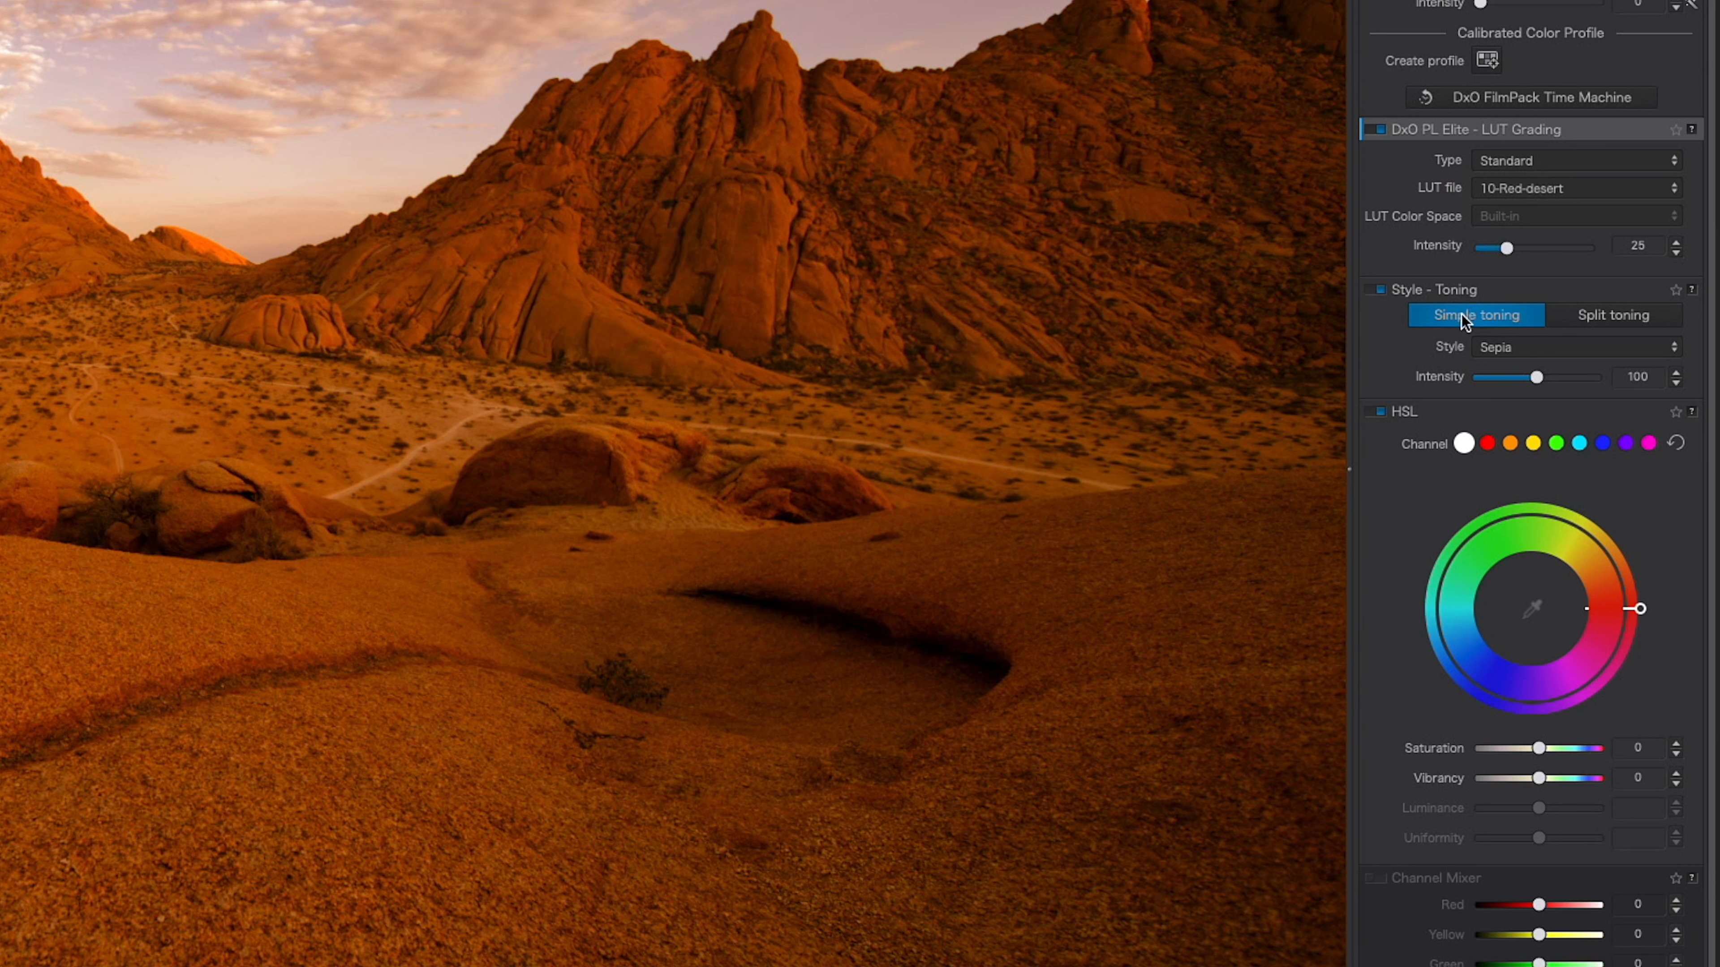
{"action": "left_click", "coordinate": [1561, 315]}
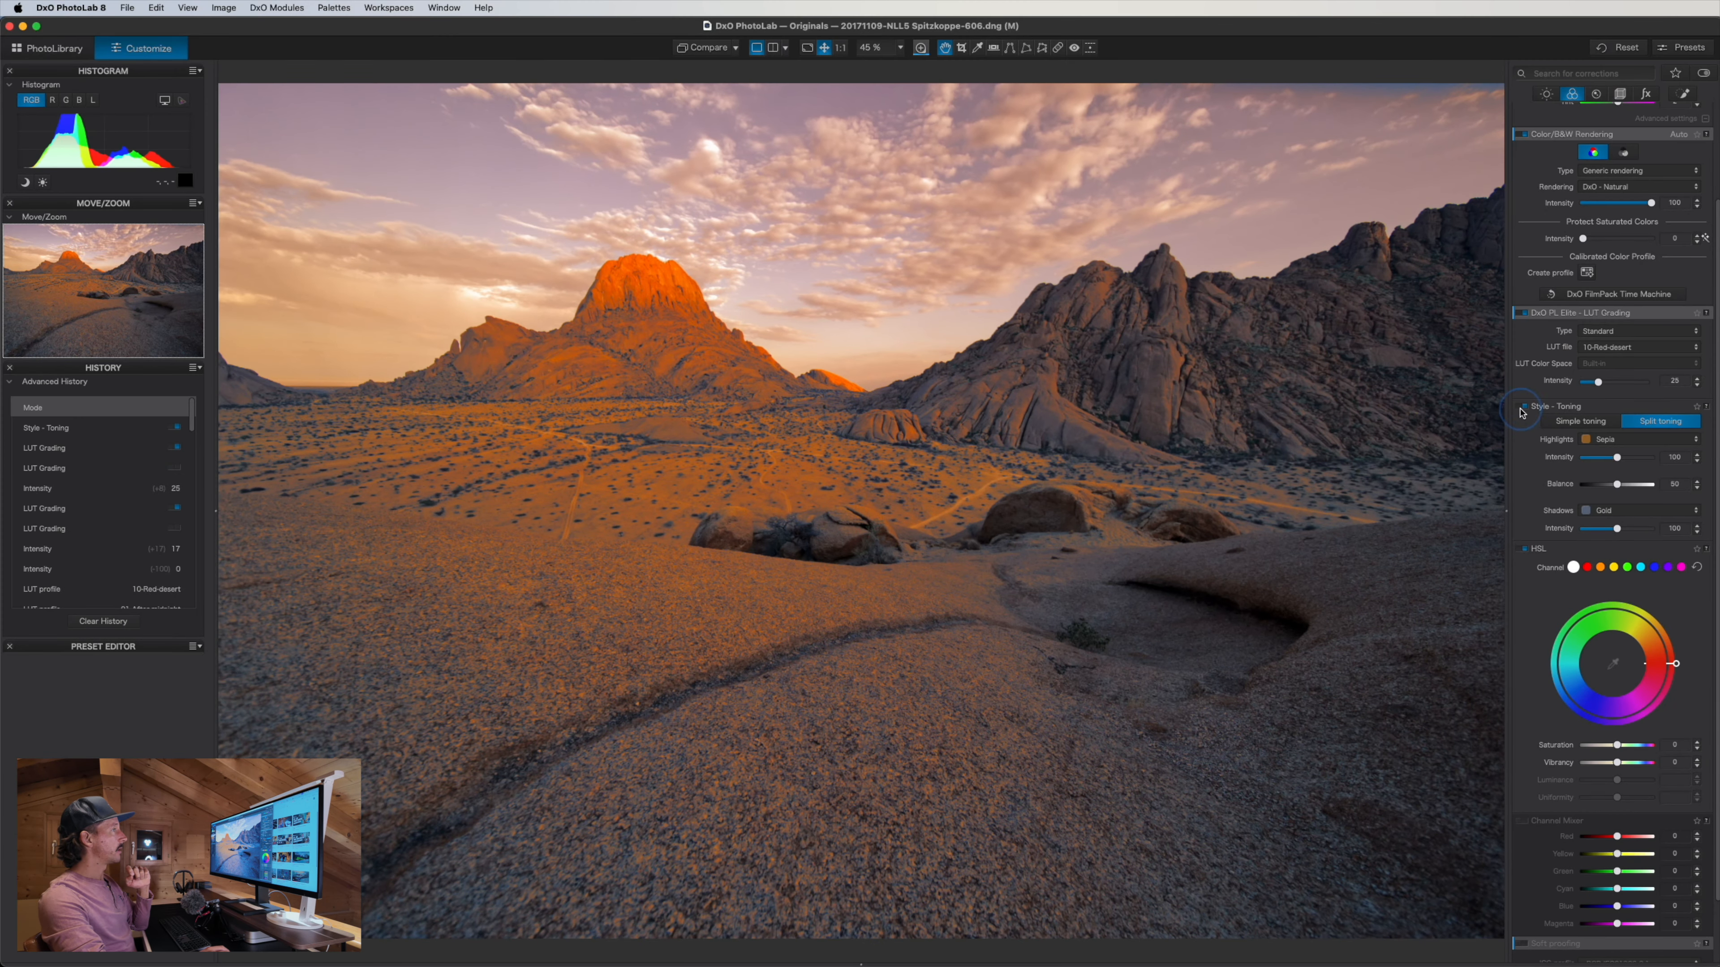
{"action": "left_click", "coordinate": [1523, 407]}
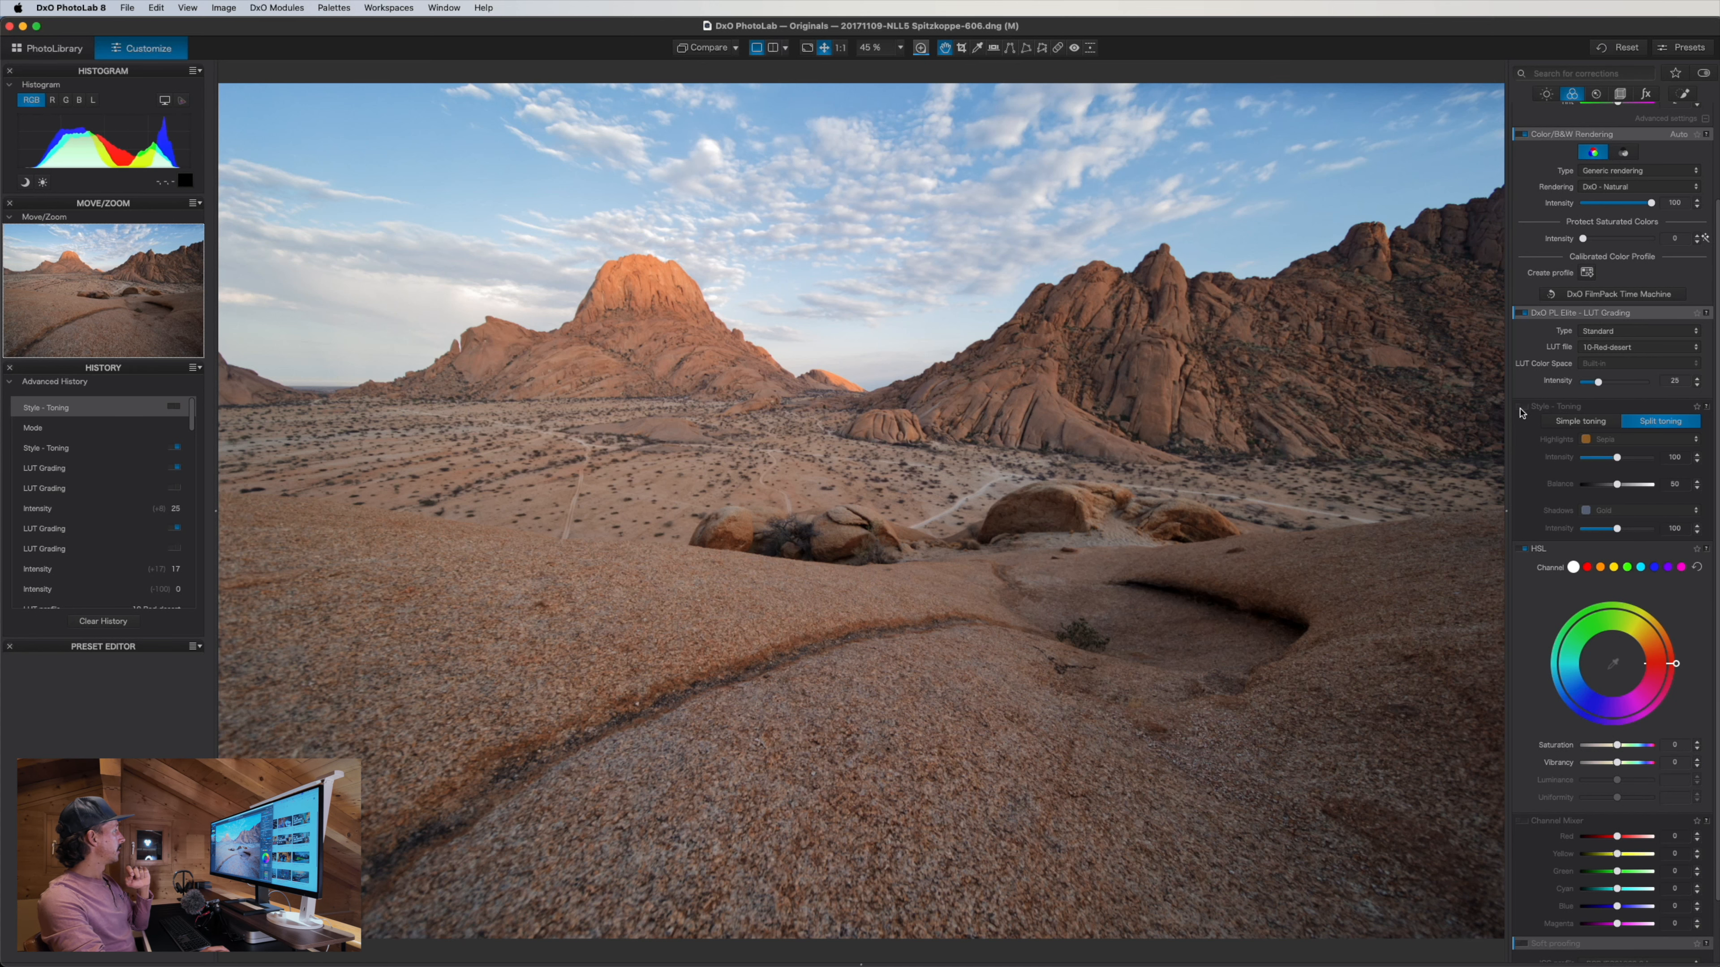
Re-enable split toning, try Sepia gold and Sepia terra for the highlights, and set both highlights and shadows to Sepia
{"action": "left_click", "coordinate": [1520, 411]}
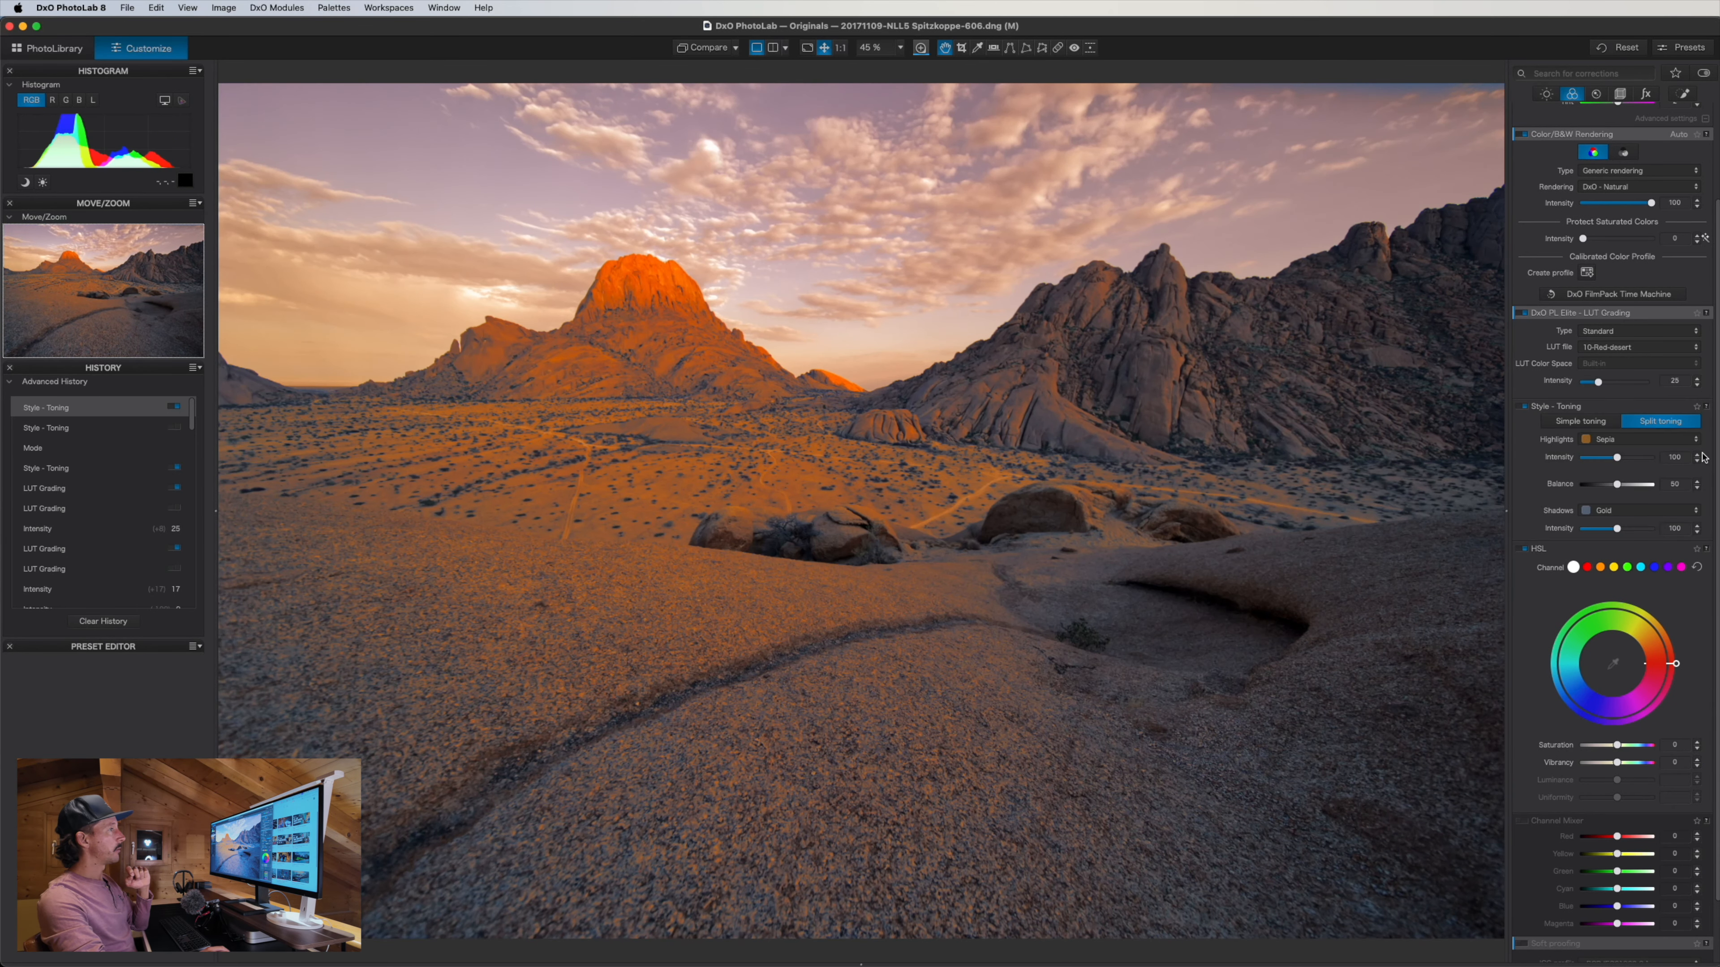
{"action": "left_click", "coordinate": [1677, 440]}
{"action": "left_click", "coordinate": [1677, 452]}
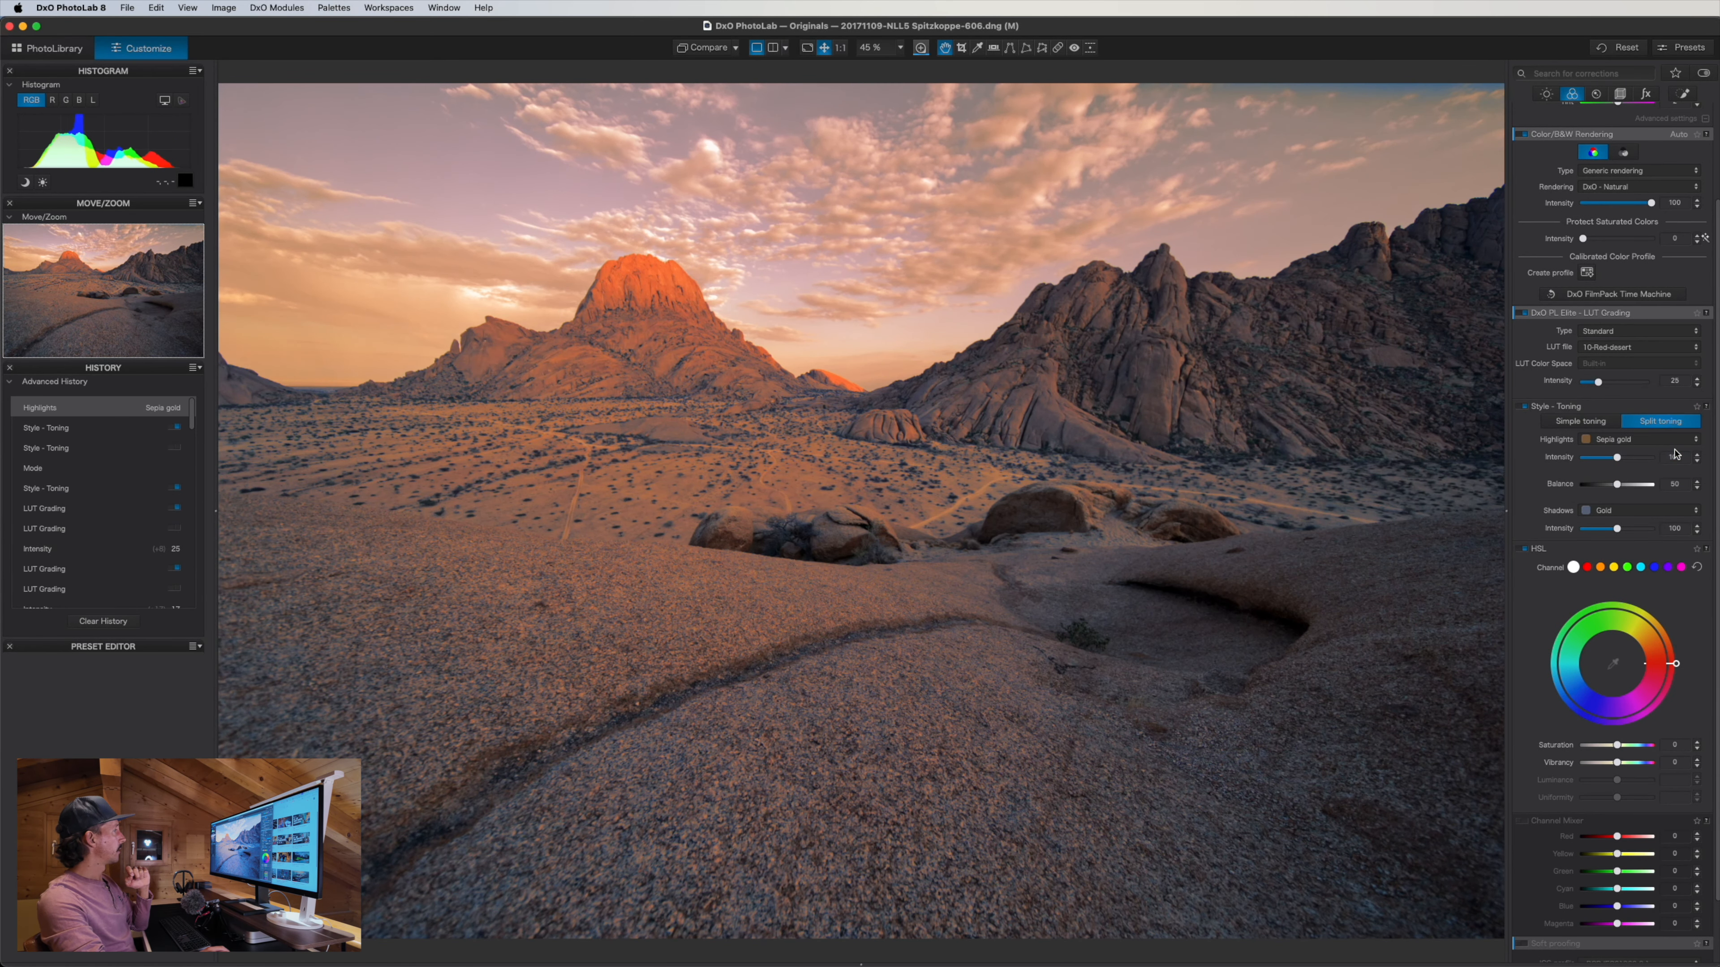
{"action": "left_click", "coordinate": [1659, 441]}
{"action": "left_click", "coordinate": [1659, 452]}
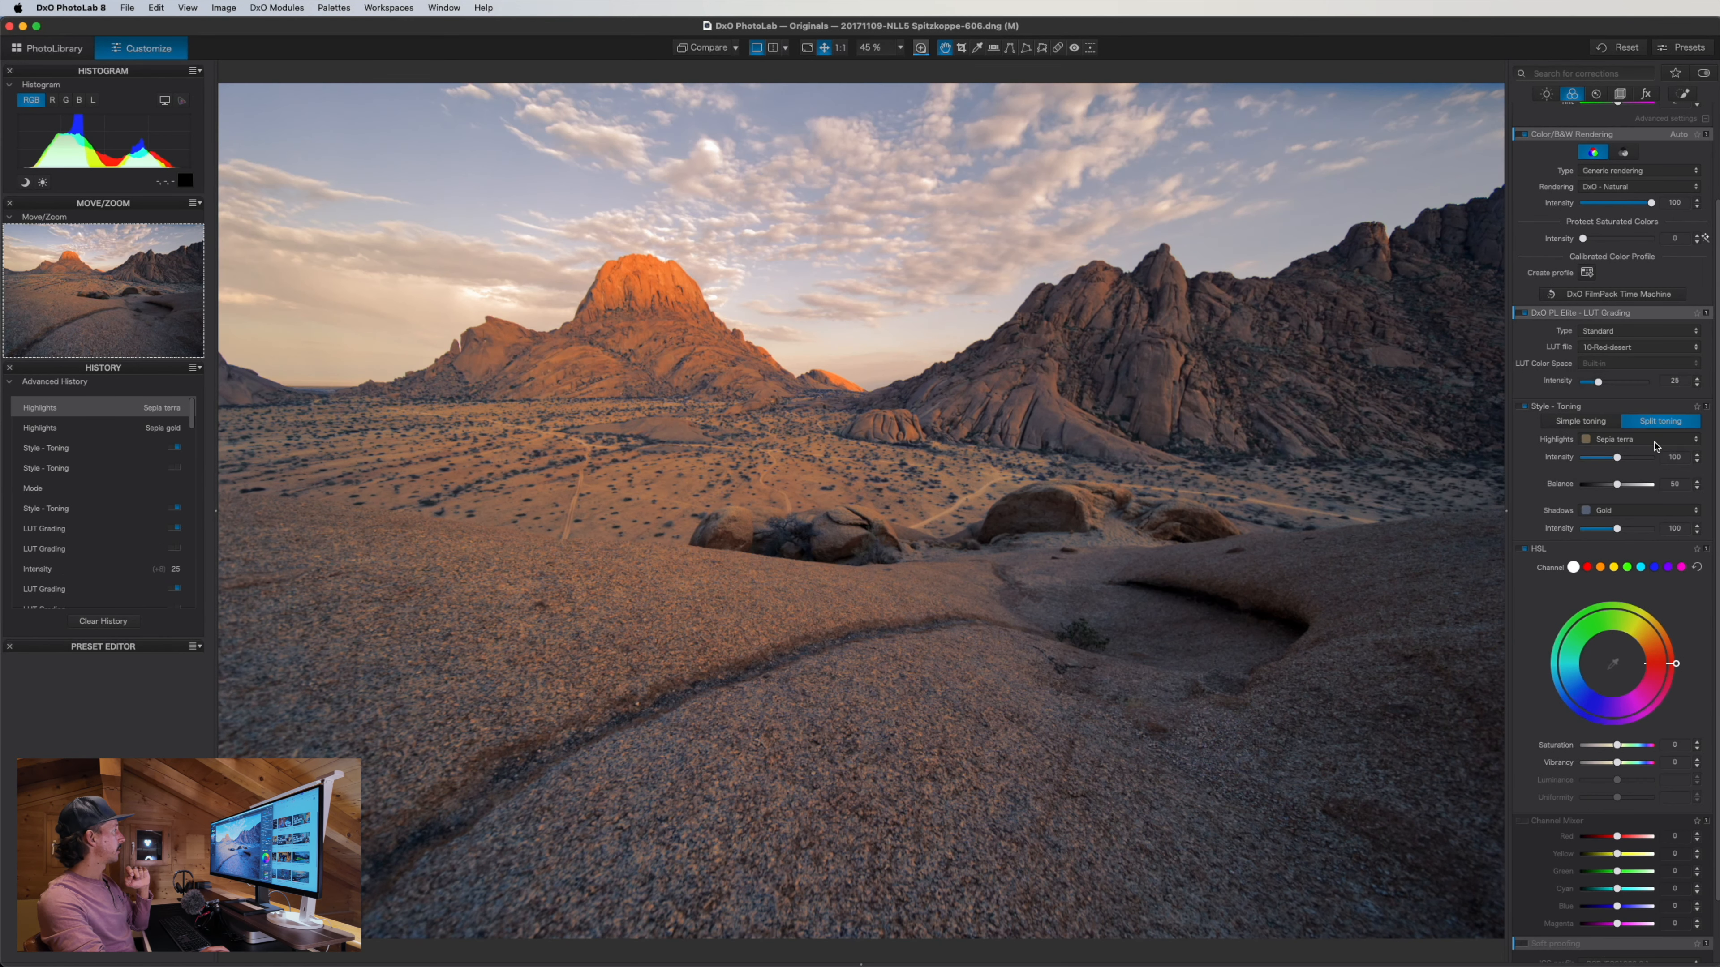
{"action": "left_click", "coordinate": [1655, 440]}
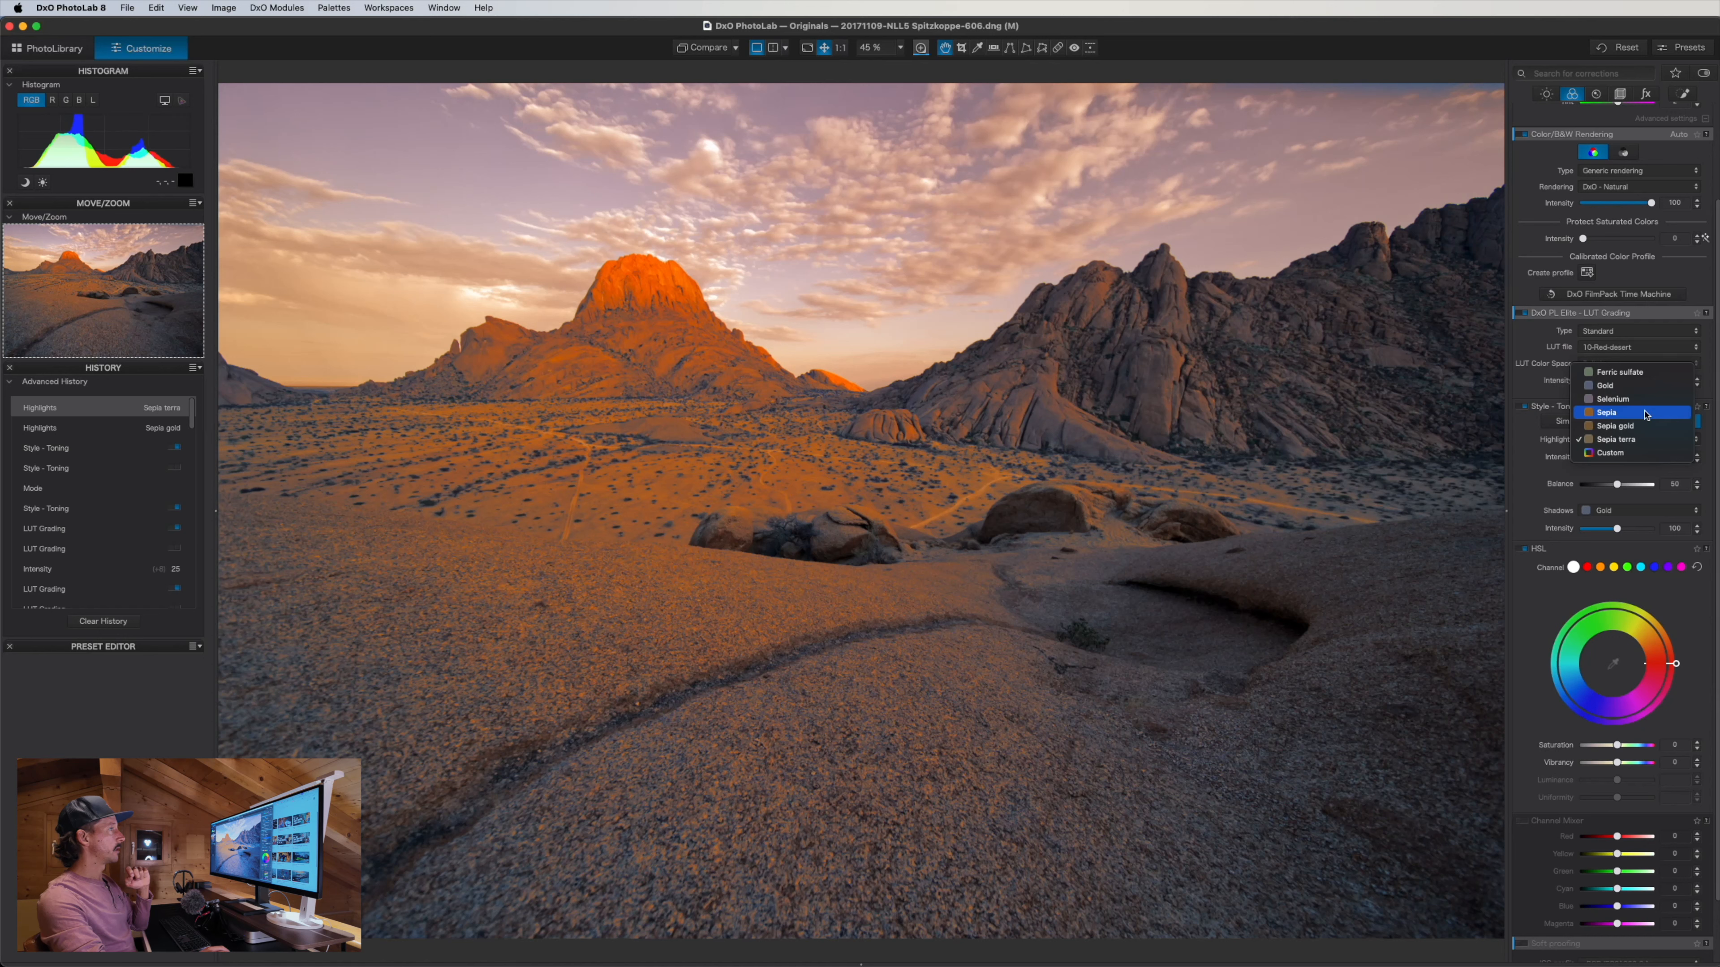
{"action": "left_click", "coordinate": [1645, 415]}
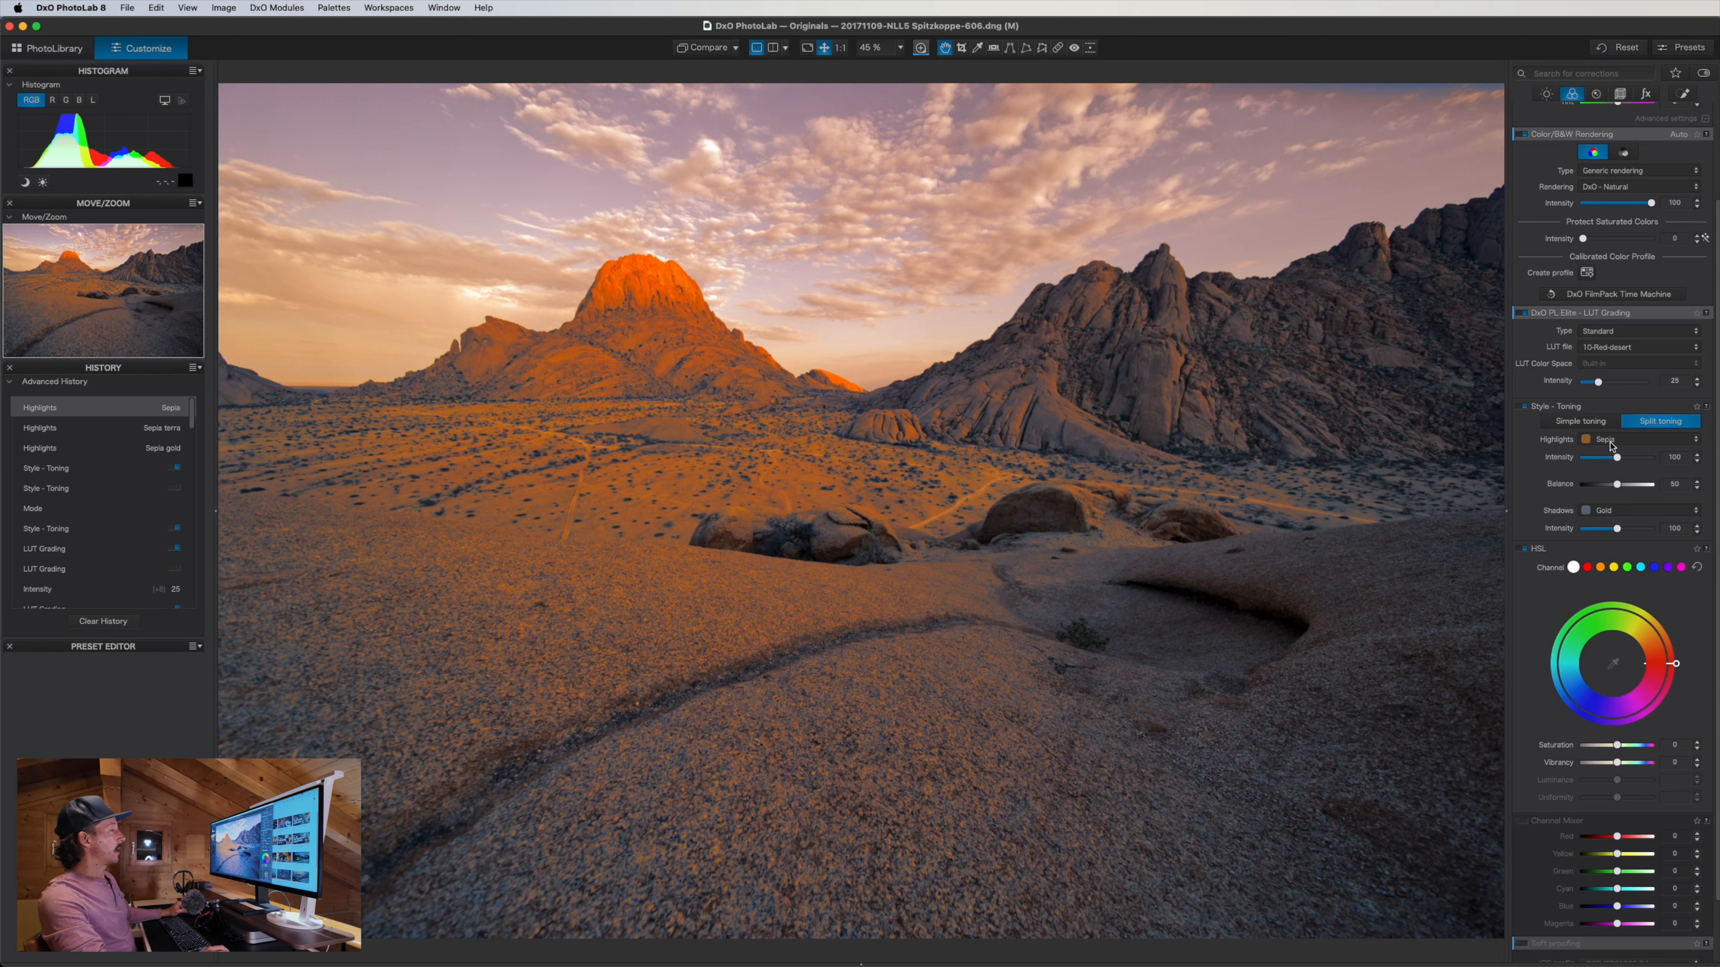
{"action": "left_click", "coordinate": [1623, 509]}
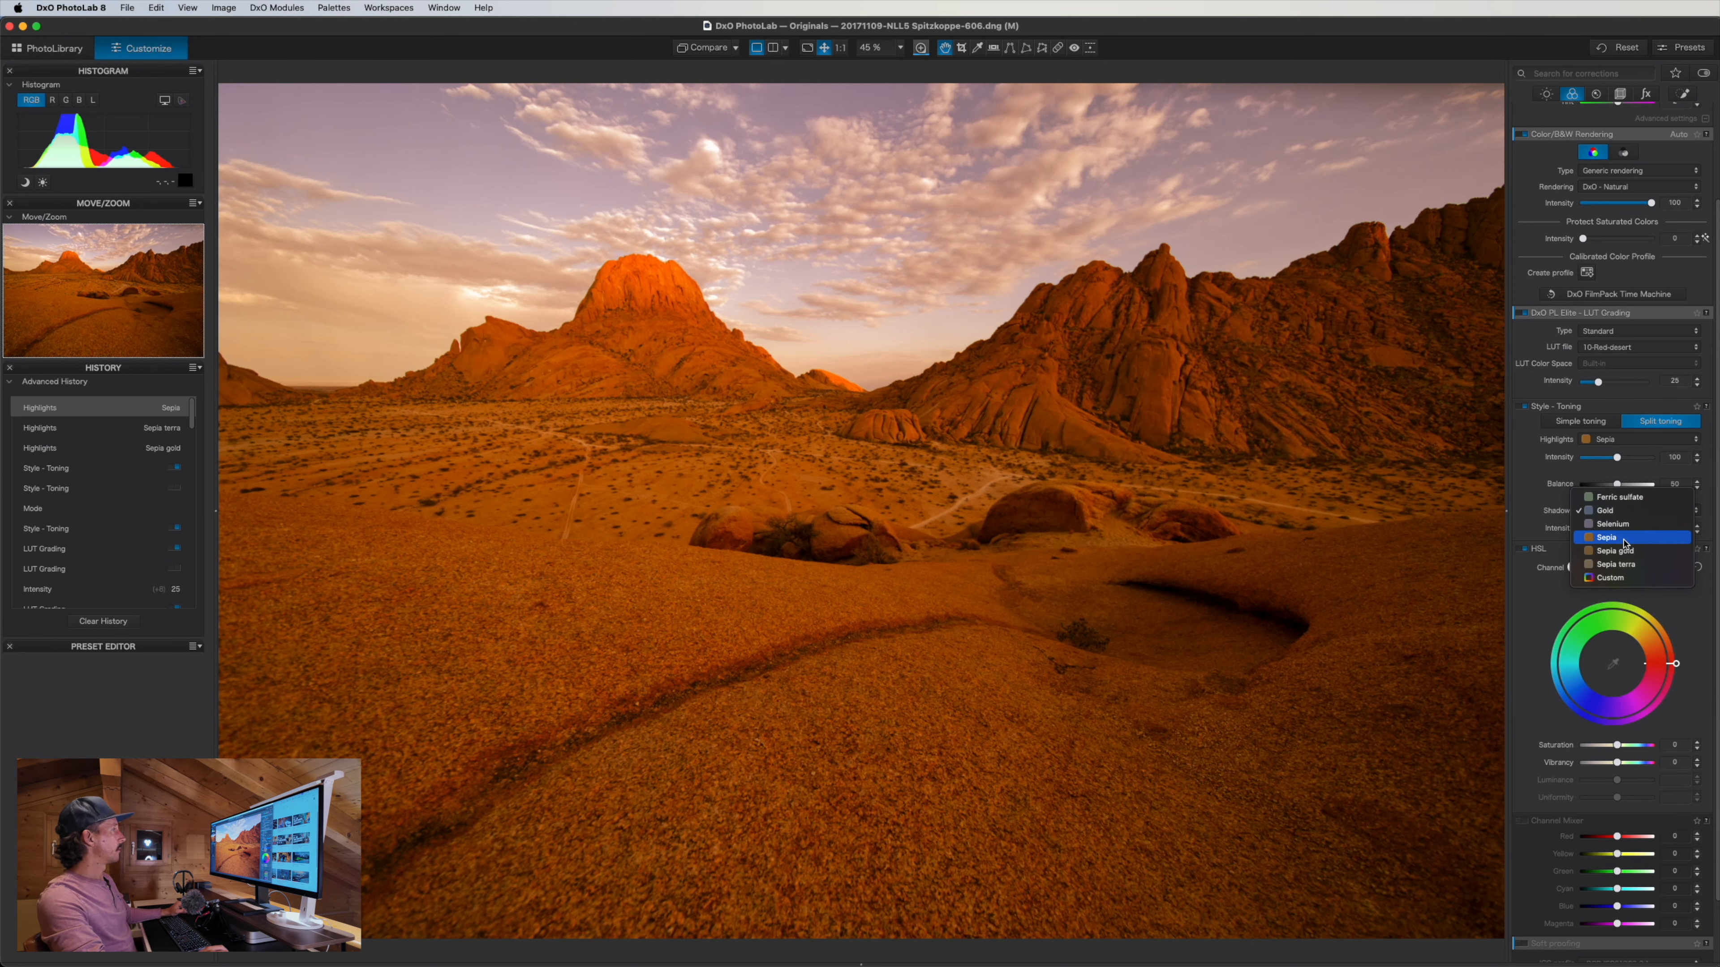
{"action": "left_click", "coordinate": [1624, 539]}
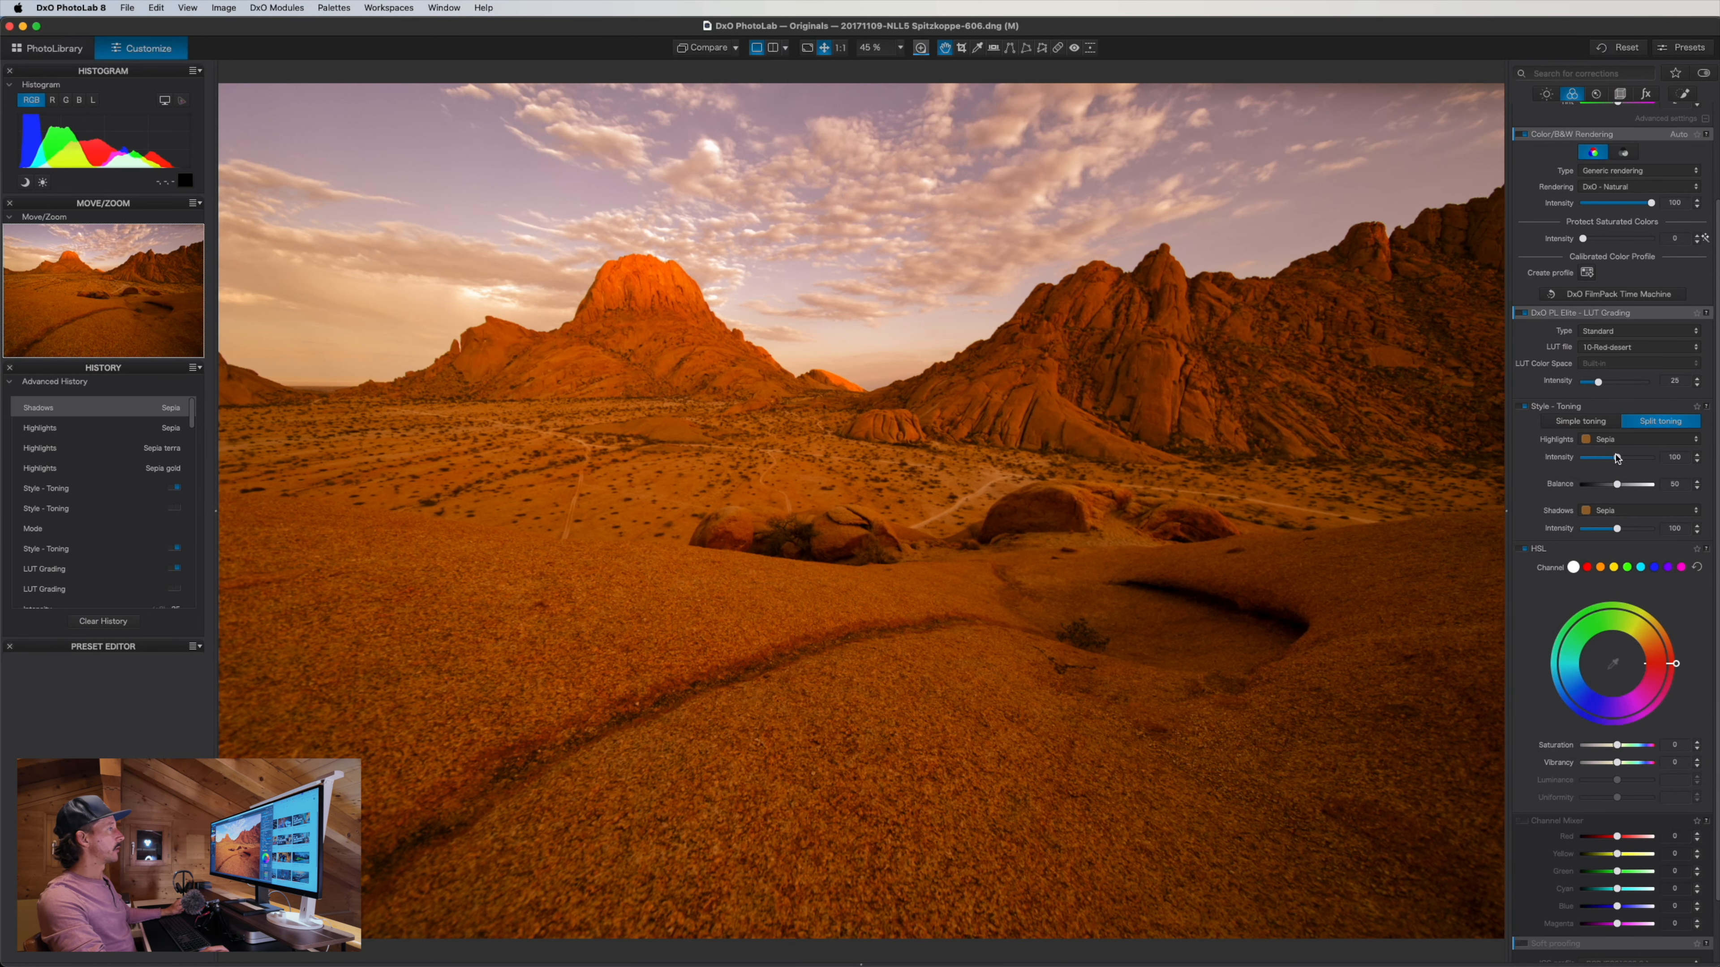
Set the split toning highlights intensity to 0 and the balance to 41
{"action": "left_click_drag", "start_coordinate": [1617, 460], "coordinate": [1551, 460]}
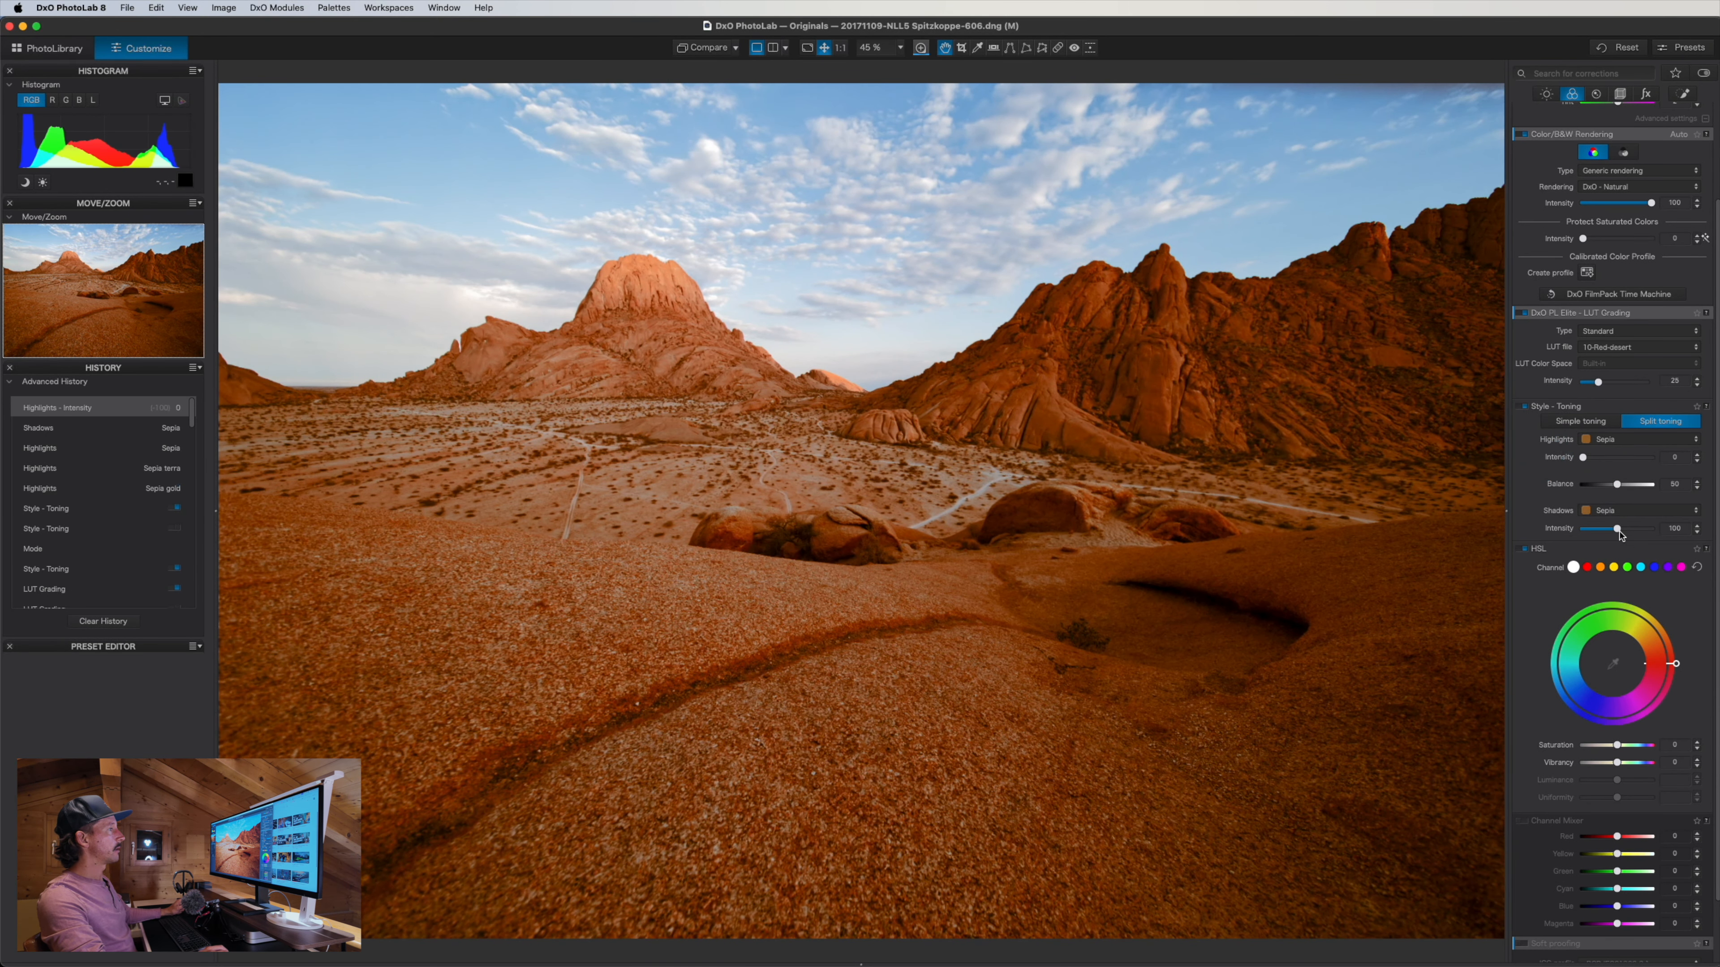
{"action": "mouse_move", "coordinate": [1584, 458]}
{"action": "left_mouse_down"}
{"action": "mouse_move", "coordinate": [1618, 459]}
{"action": "mouse_move", "coordinate": [1591, 487]}
{"action": "mouse_move", "coordinate": [1652, 483]}
{"action": "mouse_move", "coordinate": [1595, 486]}
{"action": "mouse_move", "coordinate": [1610, 486]}
{"action": "mouse_move", "coordinate": [1580, 459]}
{"action": "left_mouse_up"}
{"action": "double_click", "coordinate": [1594, 486]}
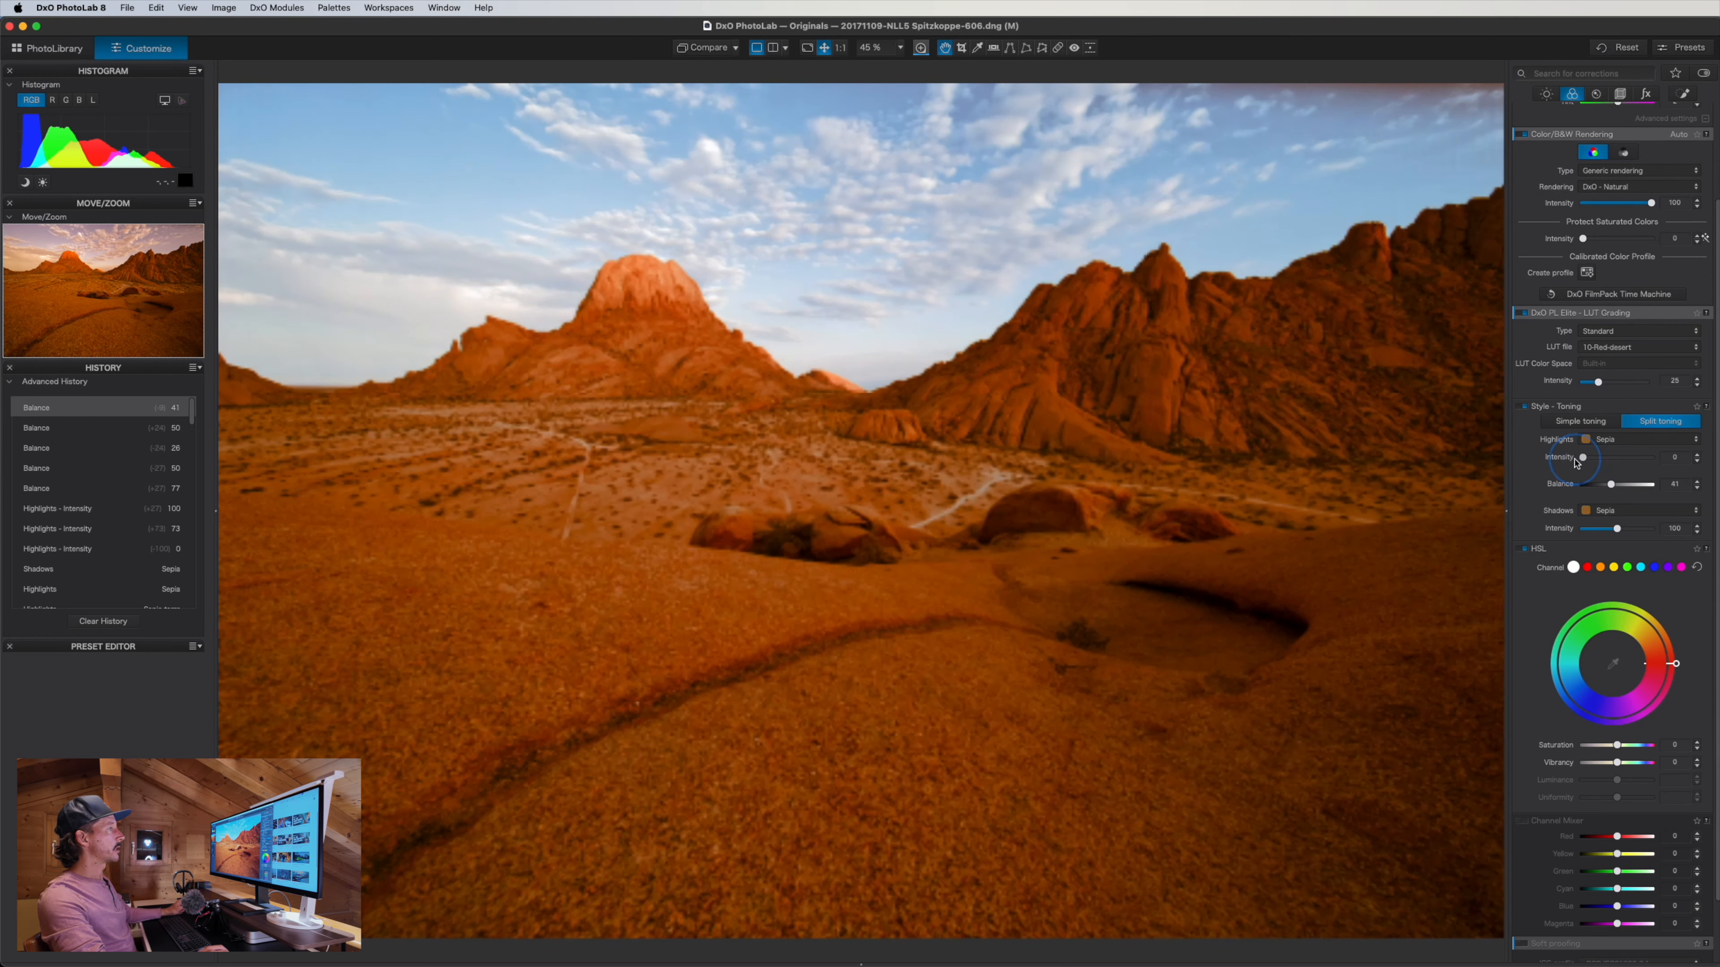
Reduce the split toning shadows intensity to 0, and raise it to 30
{"action": "left_click_drag", "start_coordinate": [1619, 530], "coordinate": [1581, 530]}
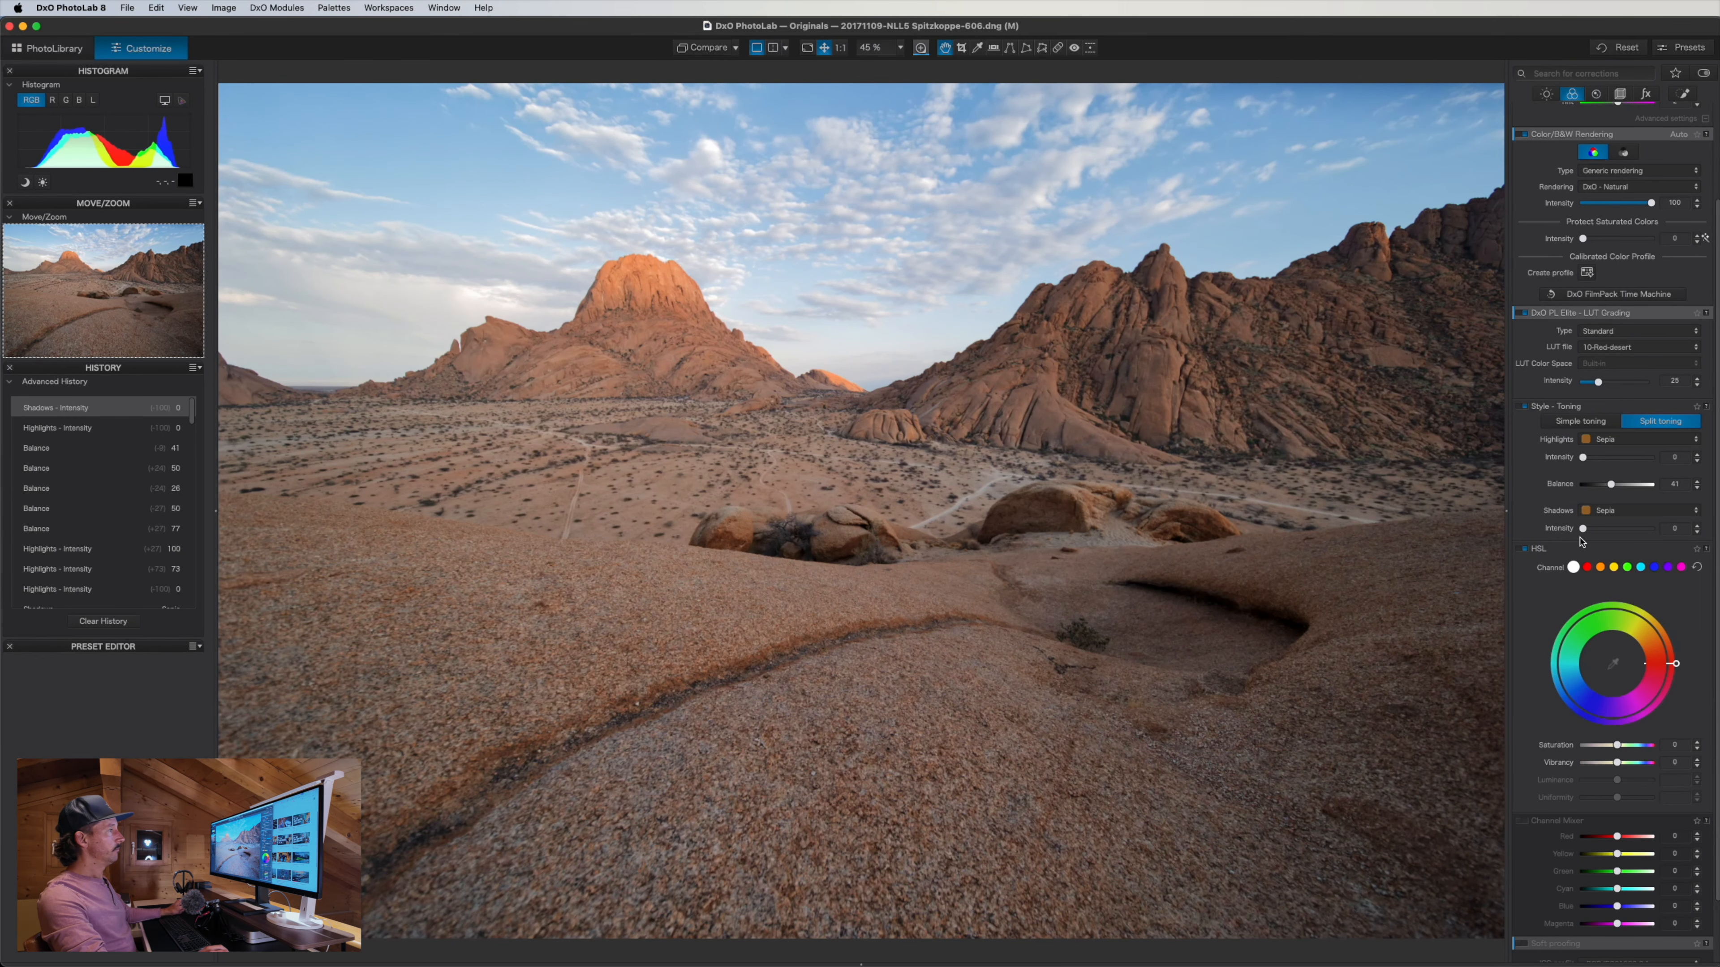
{"action": "left_click_drag", "start_coordinate": [1584, 532], "coordinate": [1594, 535]}
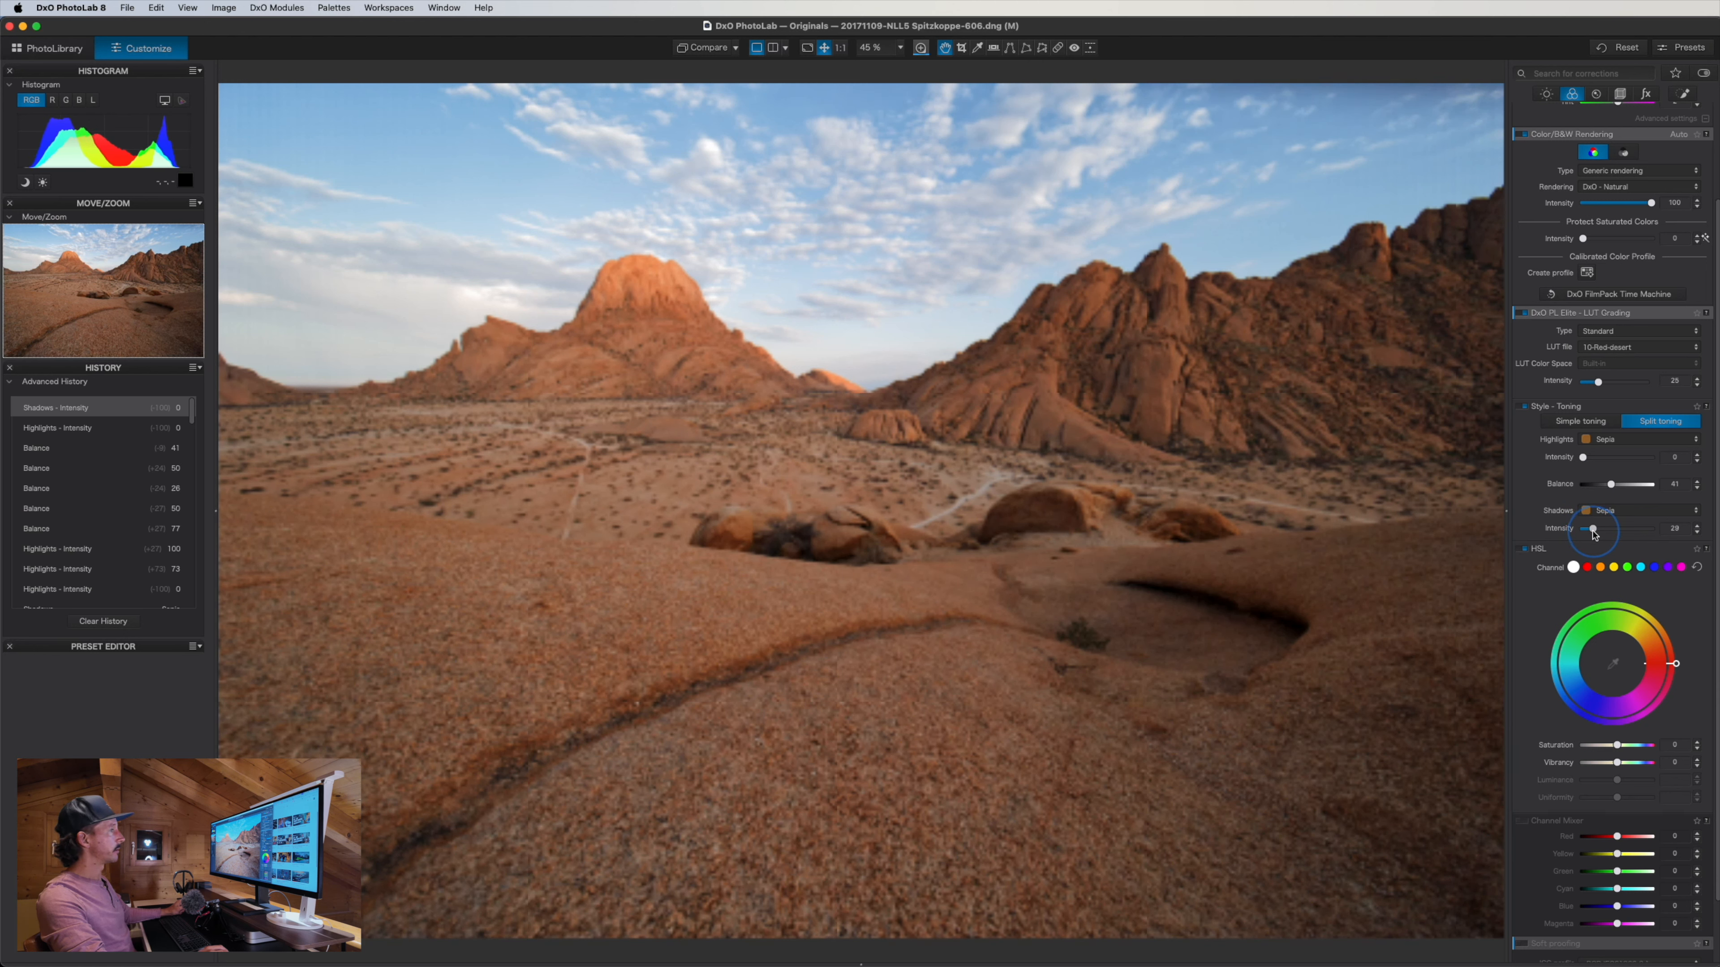
{"action": "left_click_drag", "start_coordinate": [1594, 536], "coordinate": [1594, 535]}
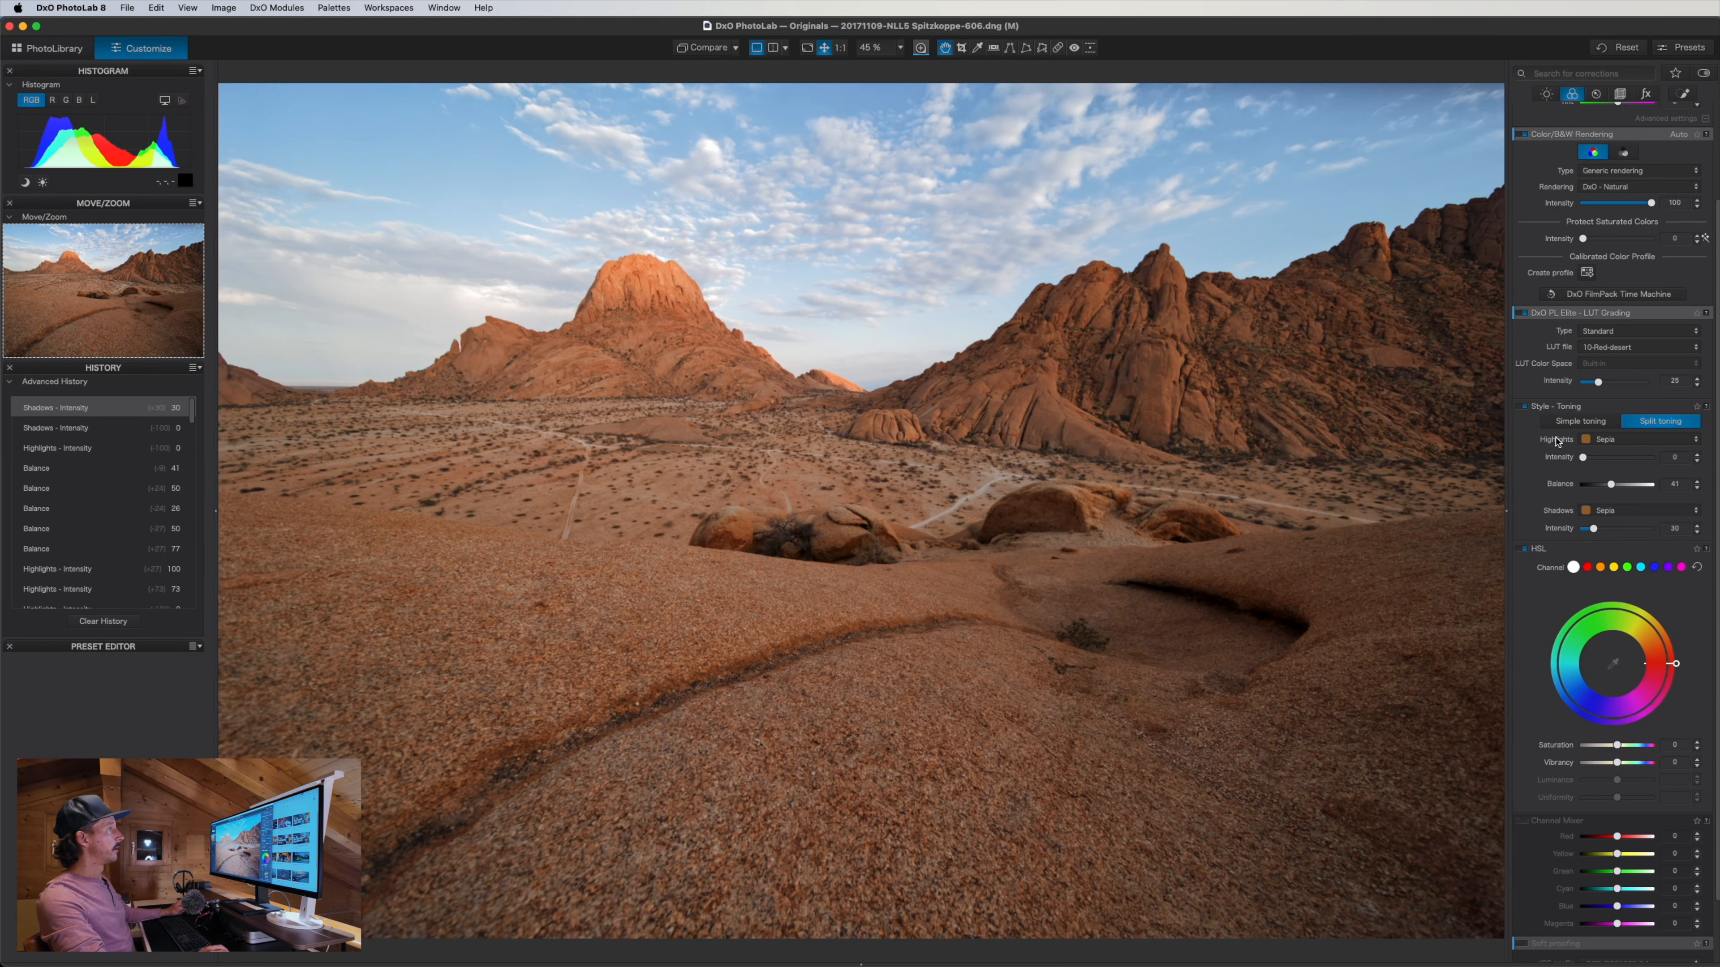
Check the toning effect by switching Style - Toning off and on, and compare the result with the uncorrected photo
{"action": "left_click", "coordinate": [1525, 409]}
{"action": "left_click", "coordinate": [1526, 410]}
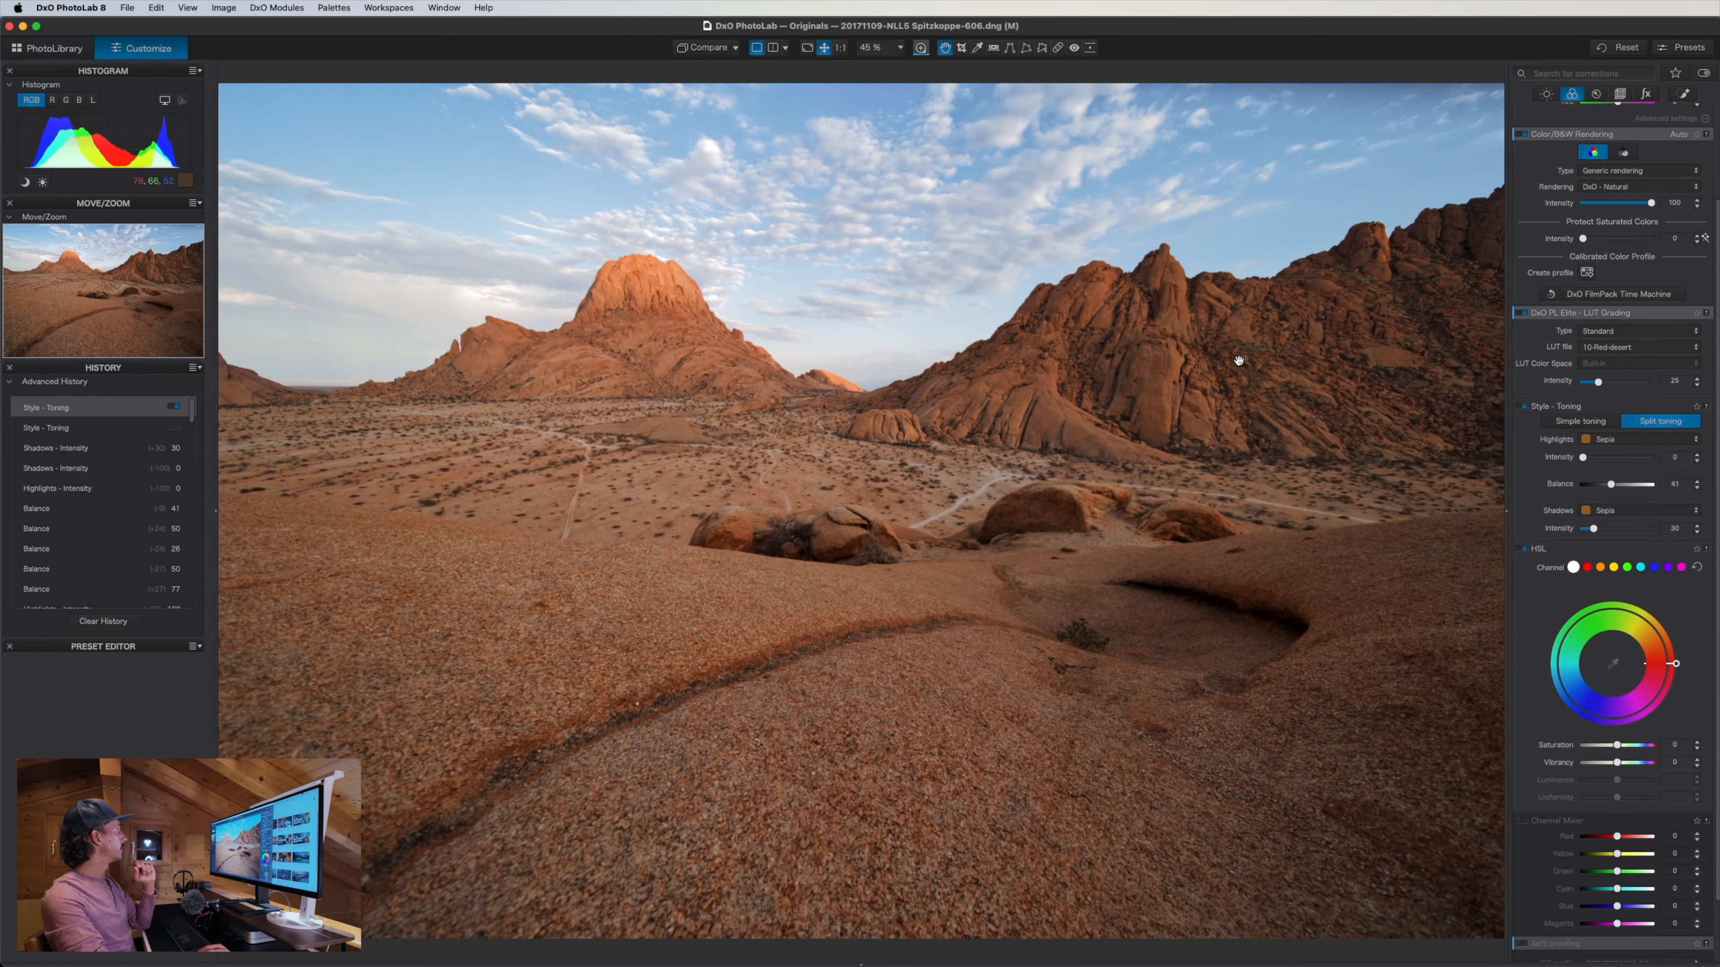
{"action": "left_click_drag", "start_coordinate": [705, 52], "coordinate": [705, 52]}
{"action": "left_click", "coordinate": [705, 53]}
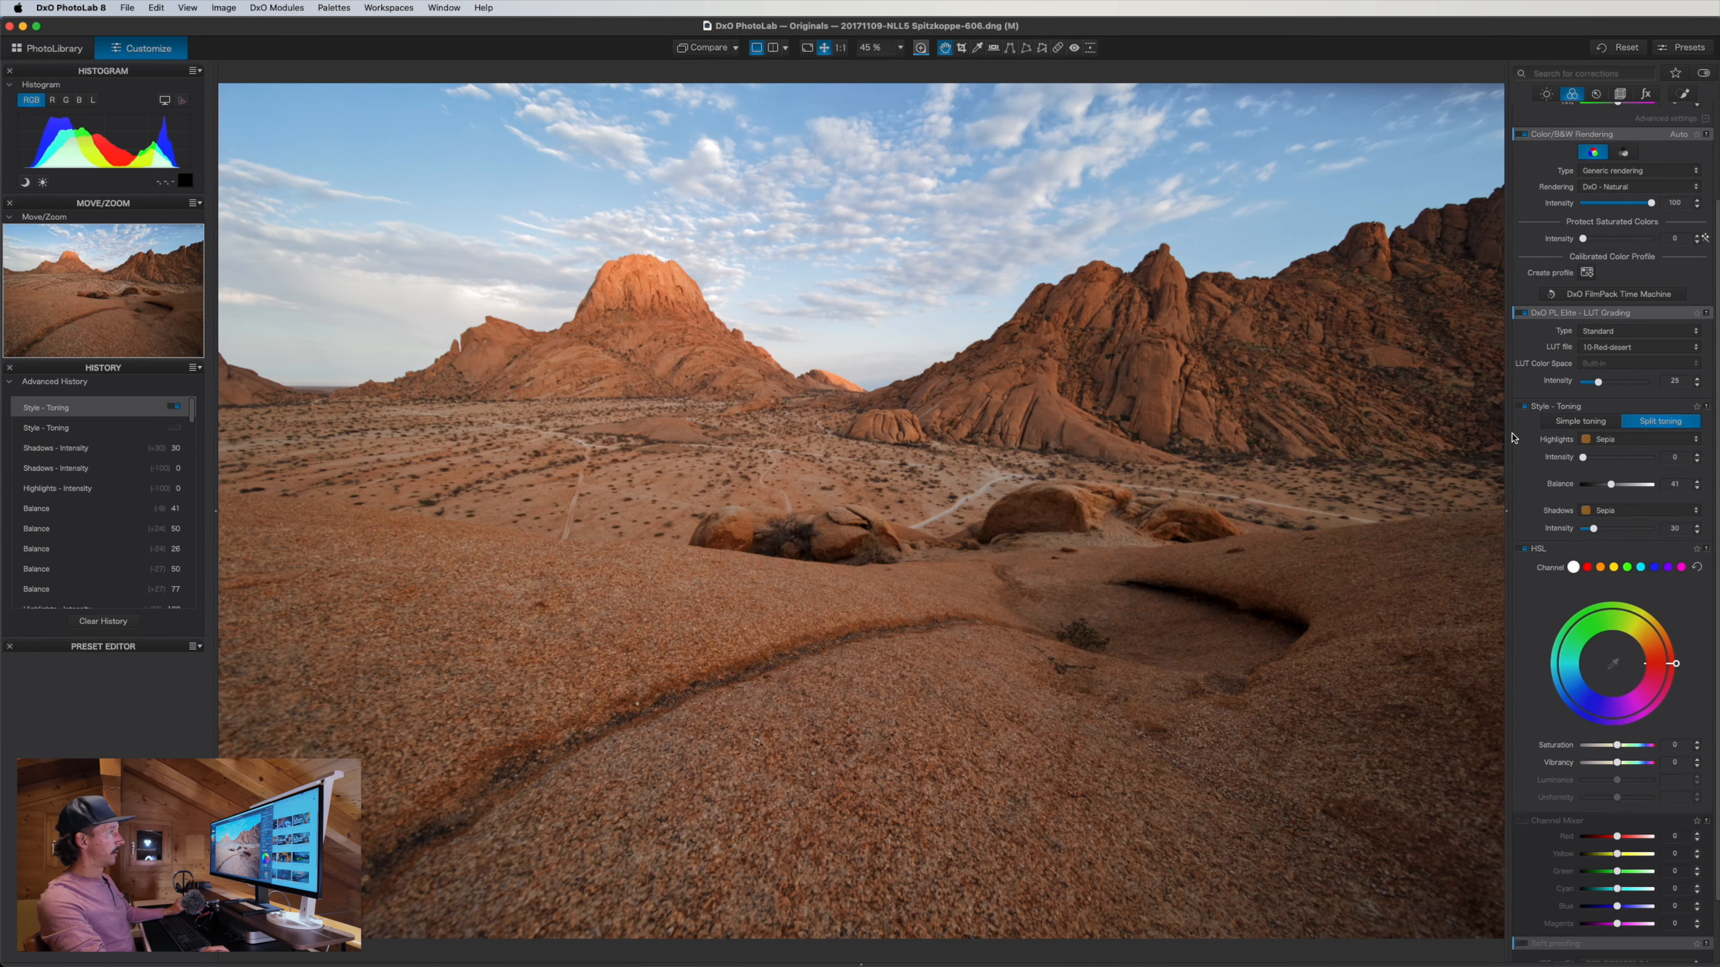
Set the split toning highlights intensity to 7 and check the toning by switching the correction off and on
{"action": "left_click", "coordinate": [1569, 459]}
{"action": "left_click_drag", "start_coordinate": [1569, 461], "coordinate": [1586, 461]}
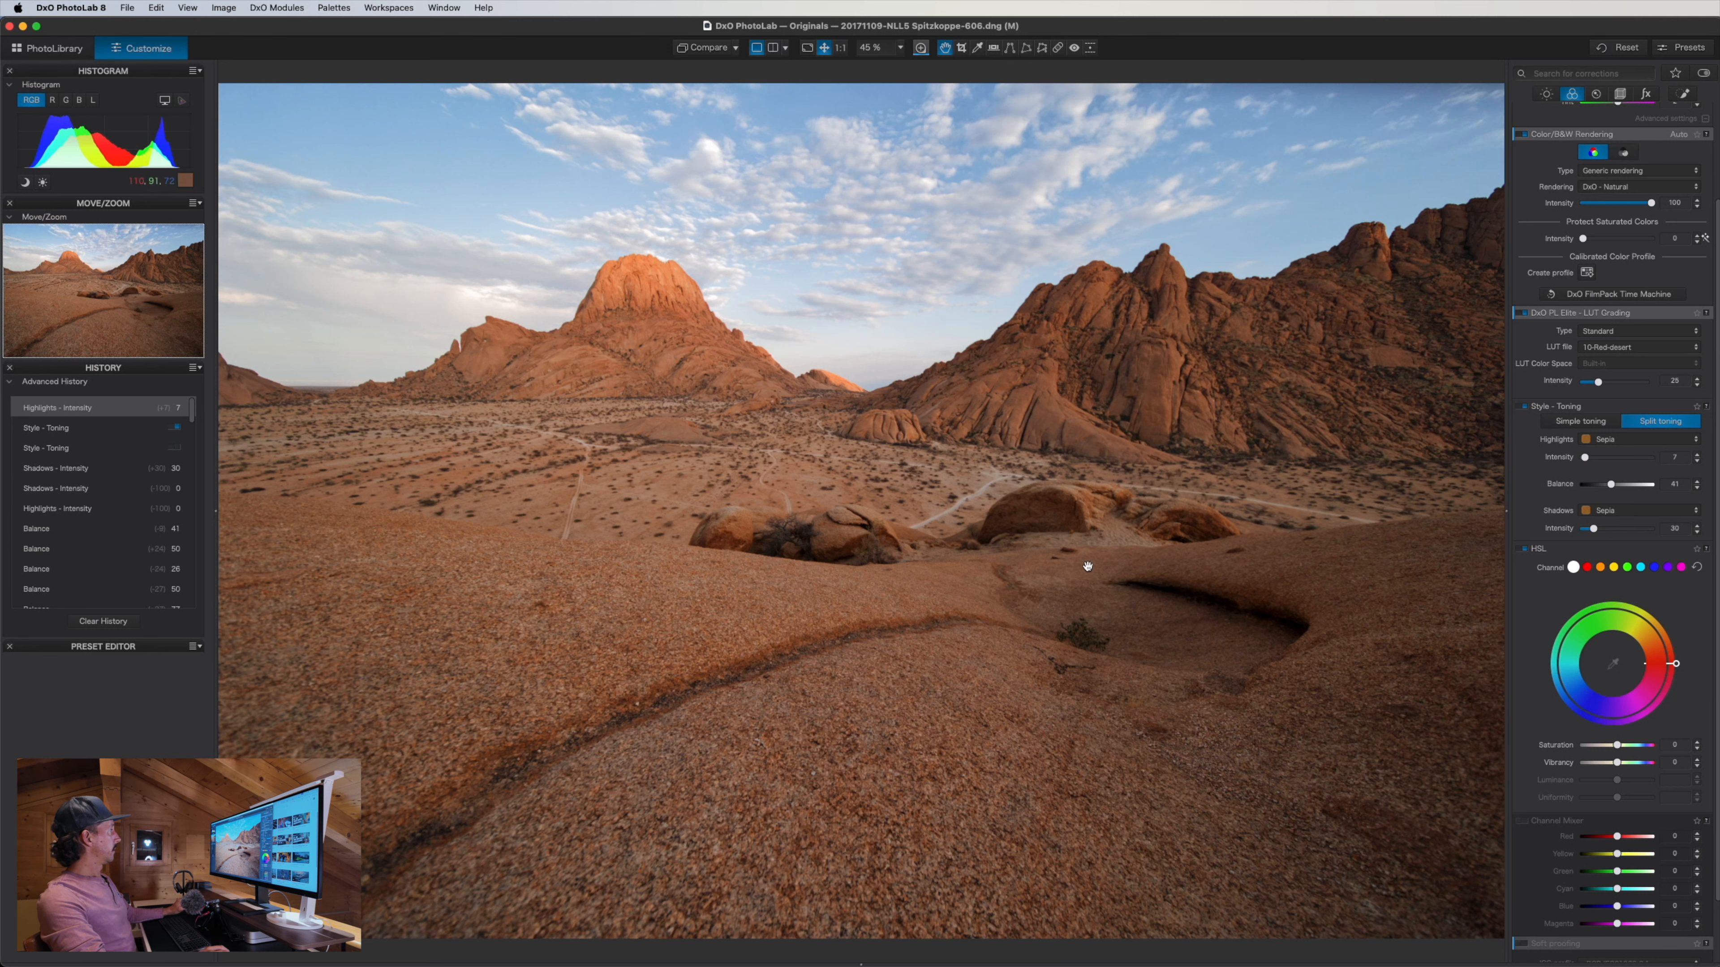
{"action": "left_click", "coordinate": [1524, 407]}
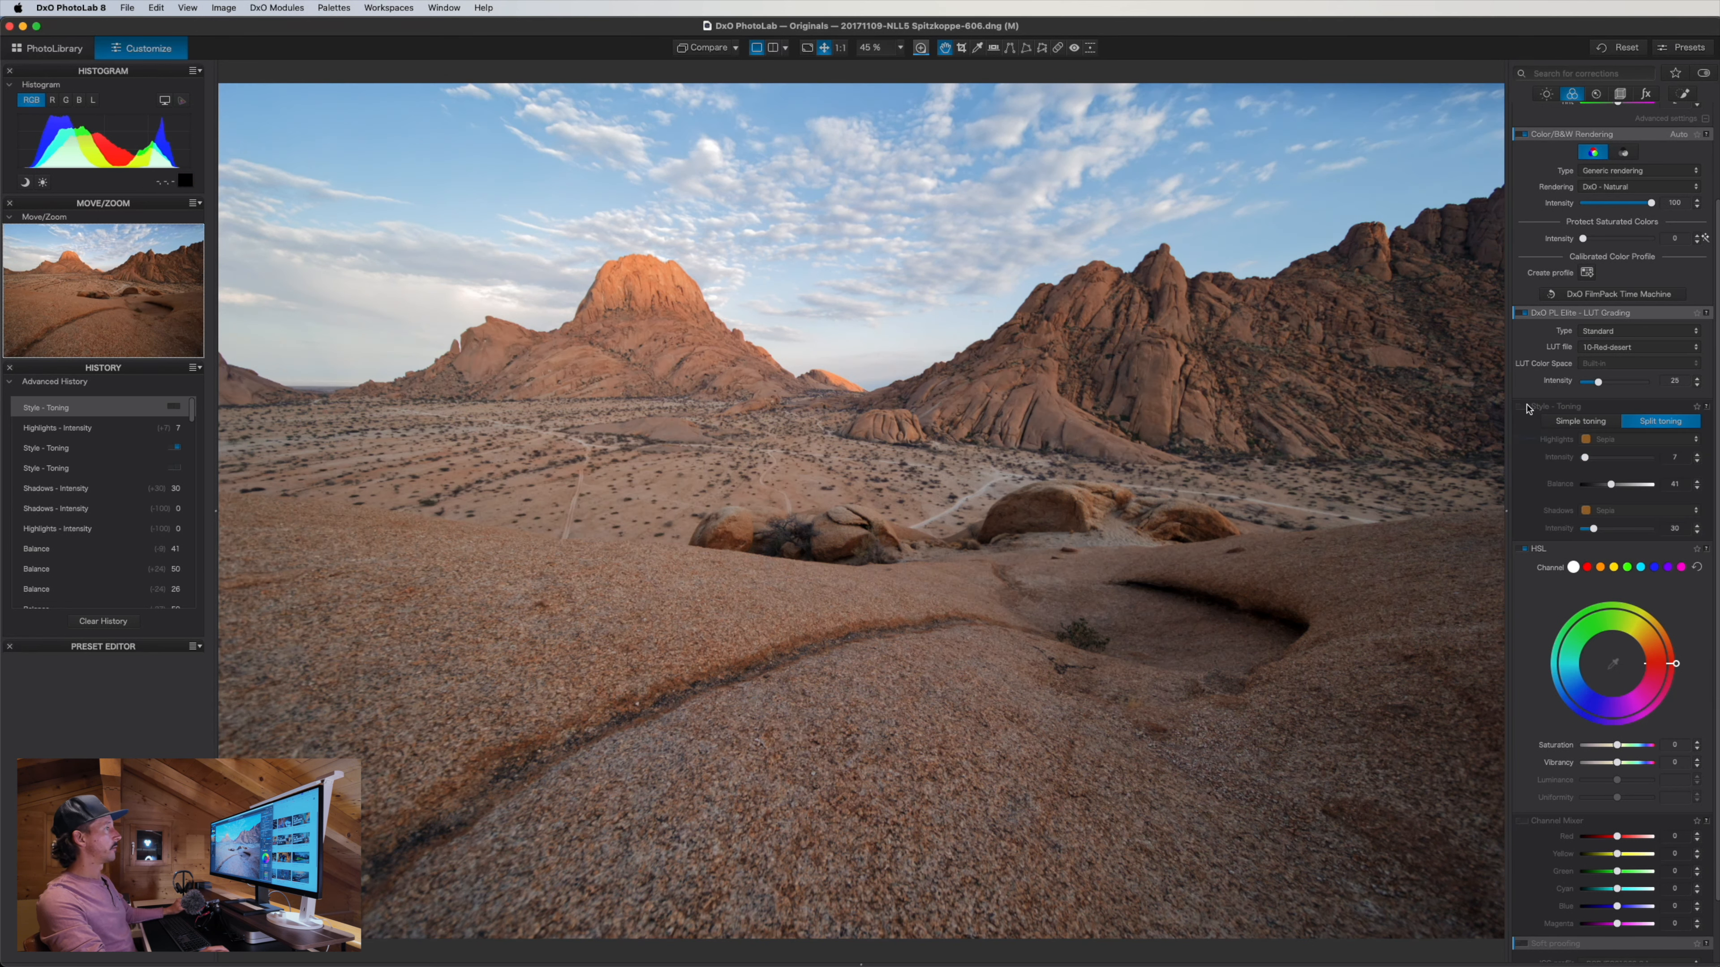
{"action": "left_click", "coordinate": [1524, 406]}
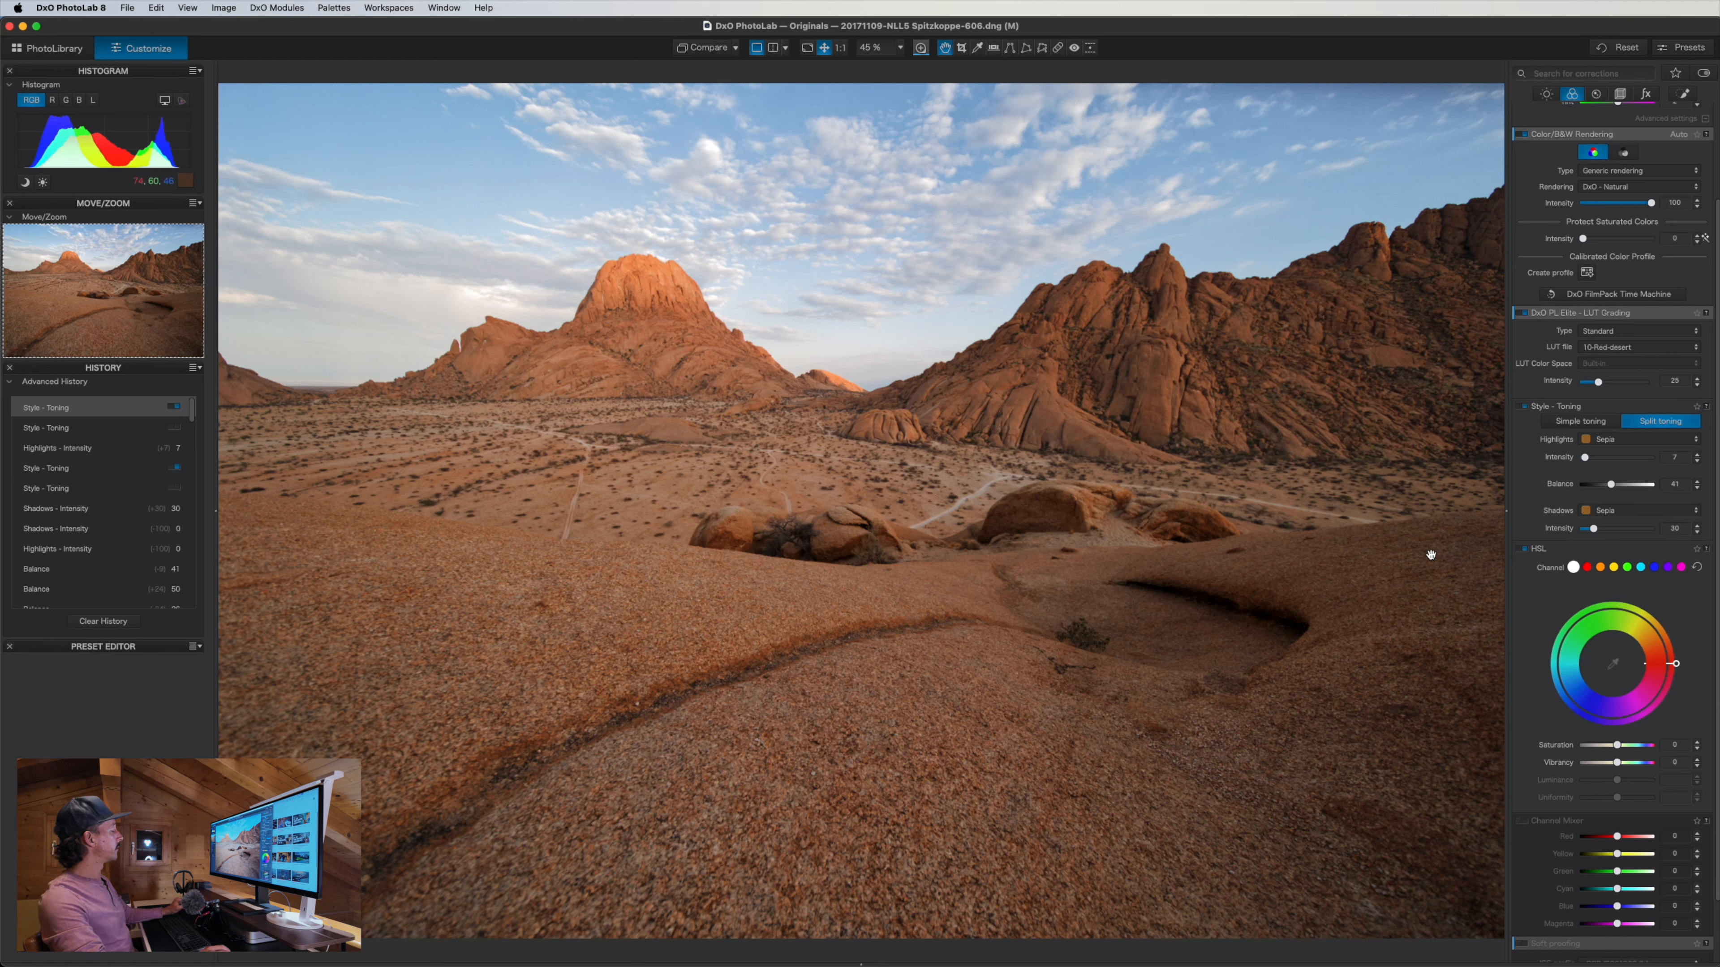
In HSL, set the overall vibrancy to 17 and the saturation to -6, comparing with the correction off
{"action": "scroll", "coordinate": [1527, 643], "scroll_direction": "down", "scroll_amount": 2}
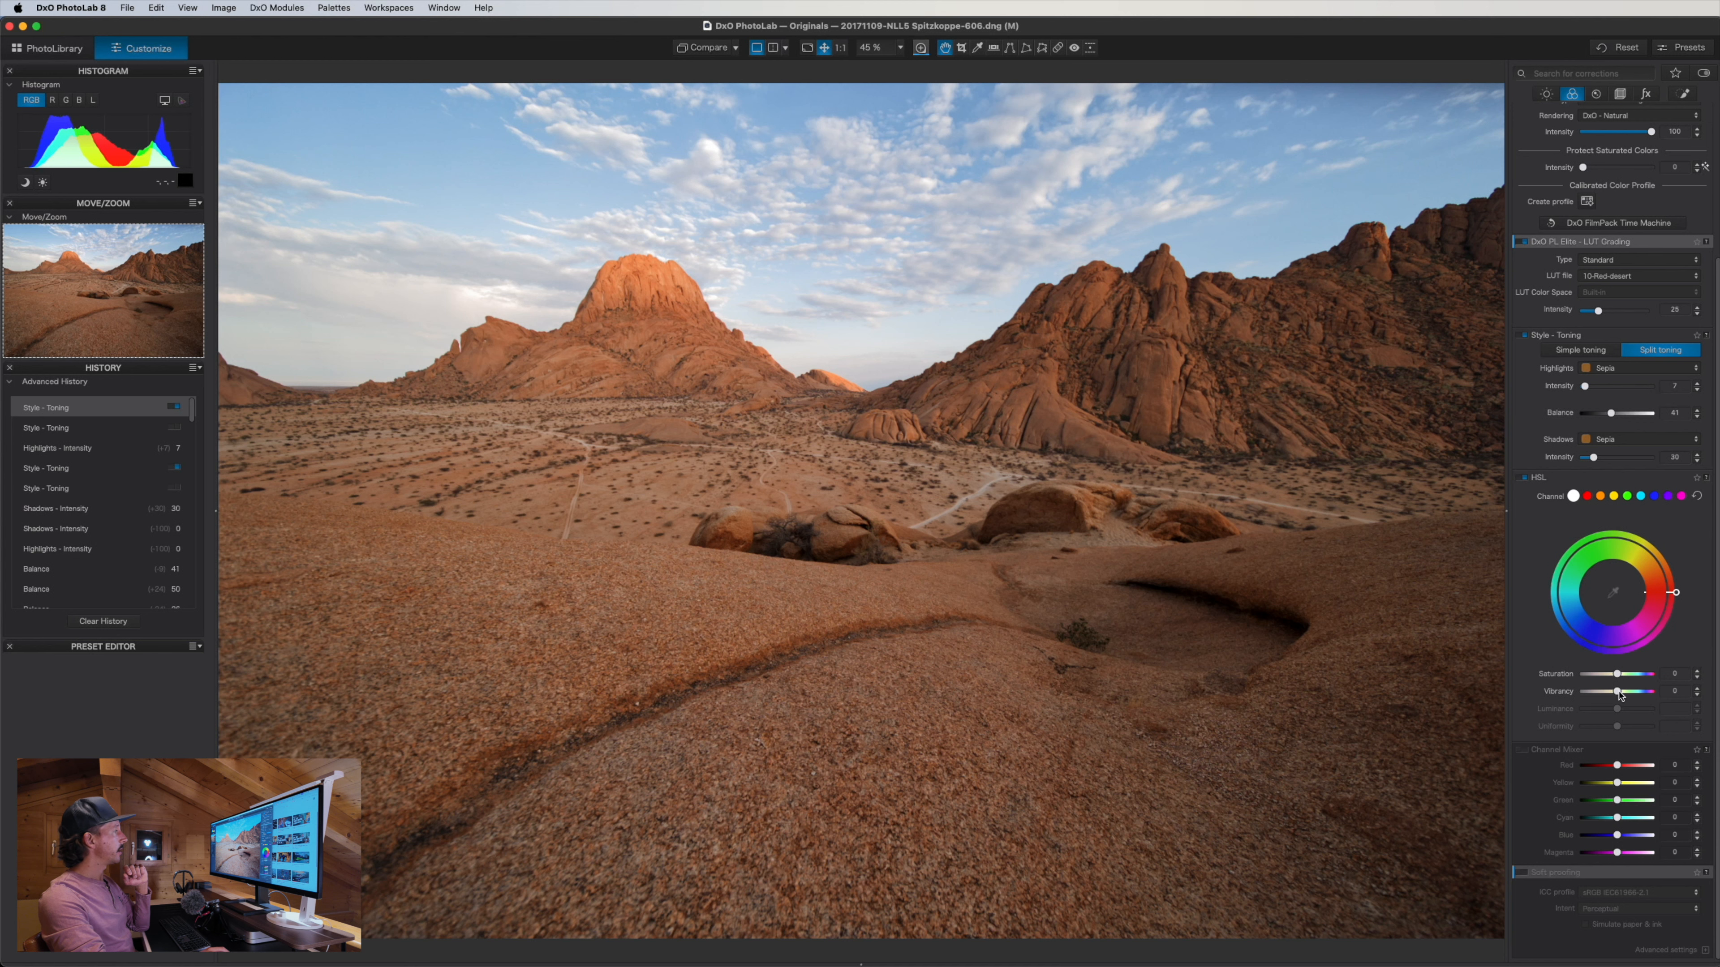
{"action": "left_click_drag", "start_coordinate": [1620, 695], "coordinate": [1626, 697]}
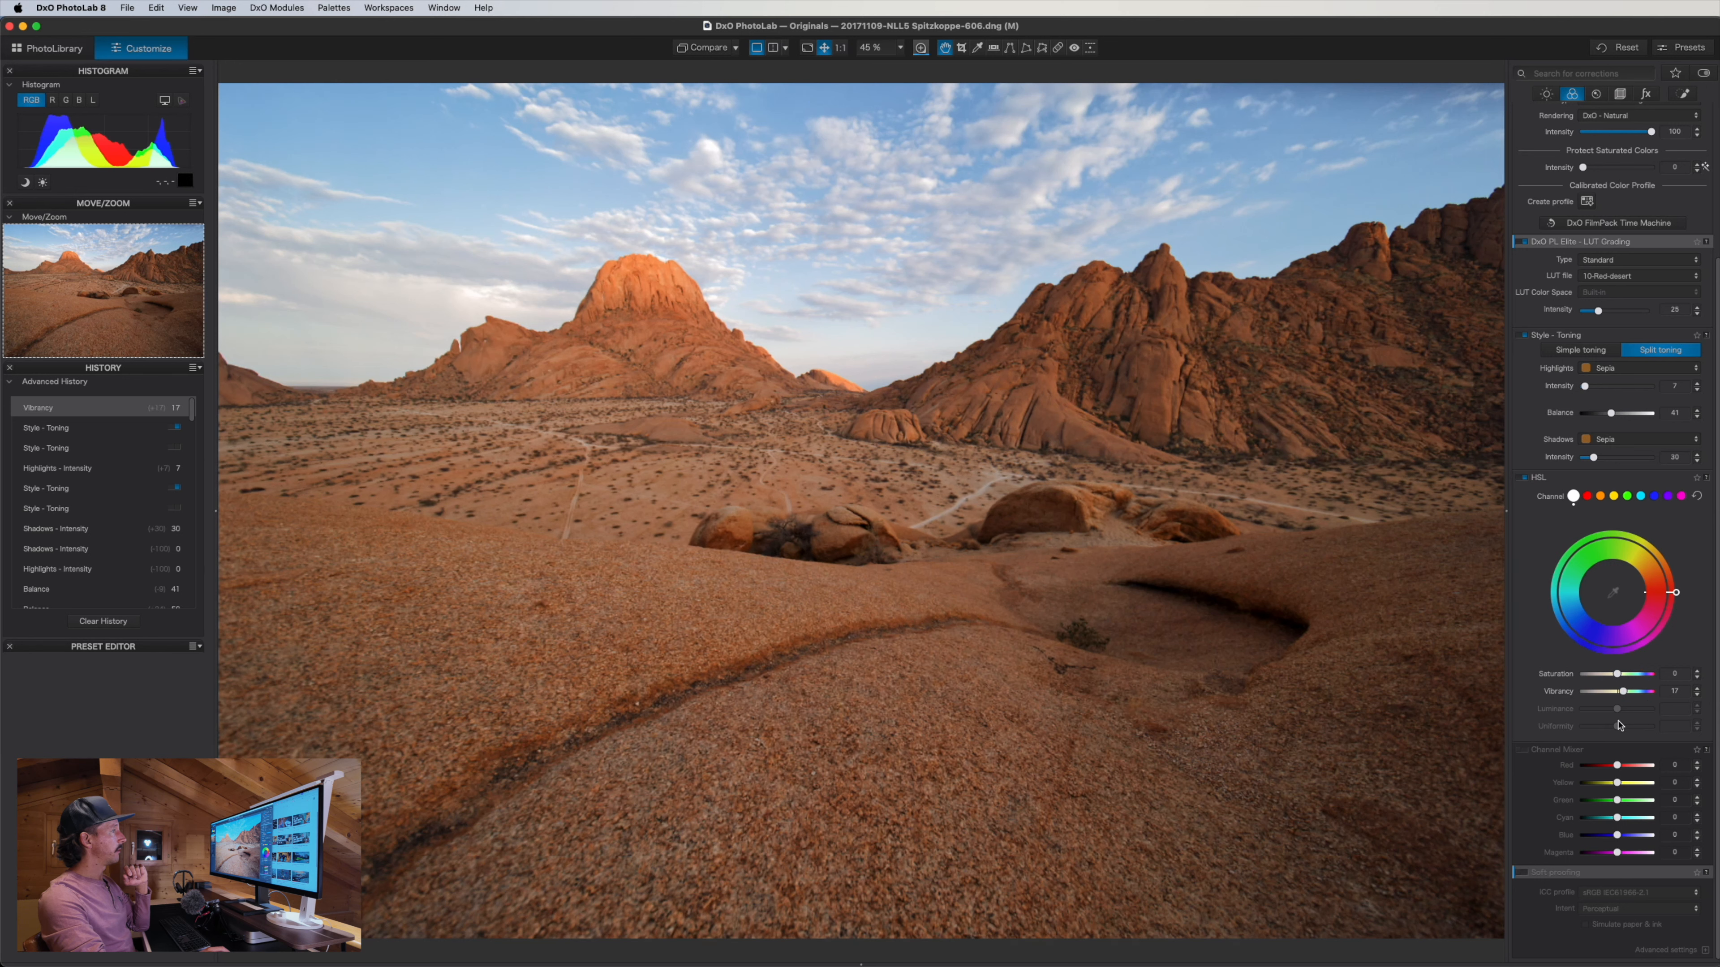
{"action": "left_click", "coordinate": [1524, 478]}
{"action": "left_click", "coordinate": [1524, 478]}
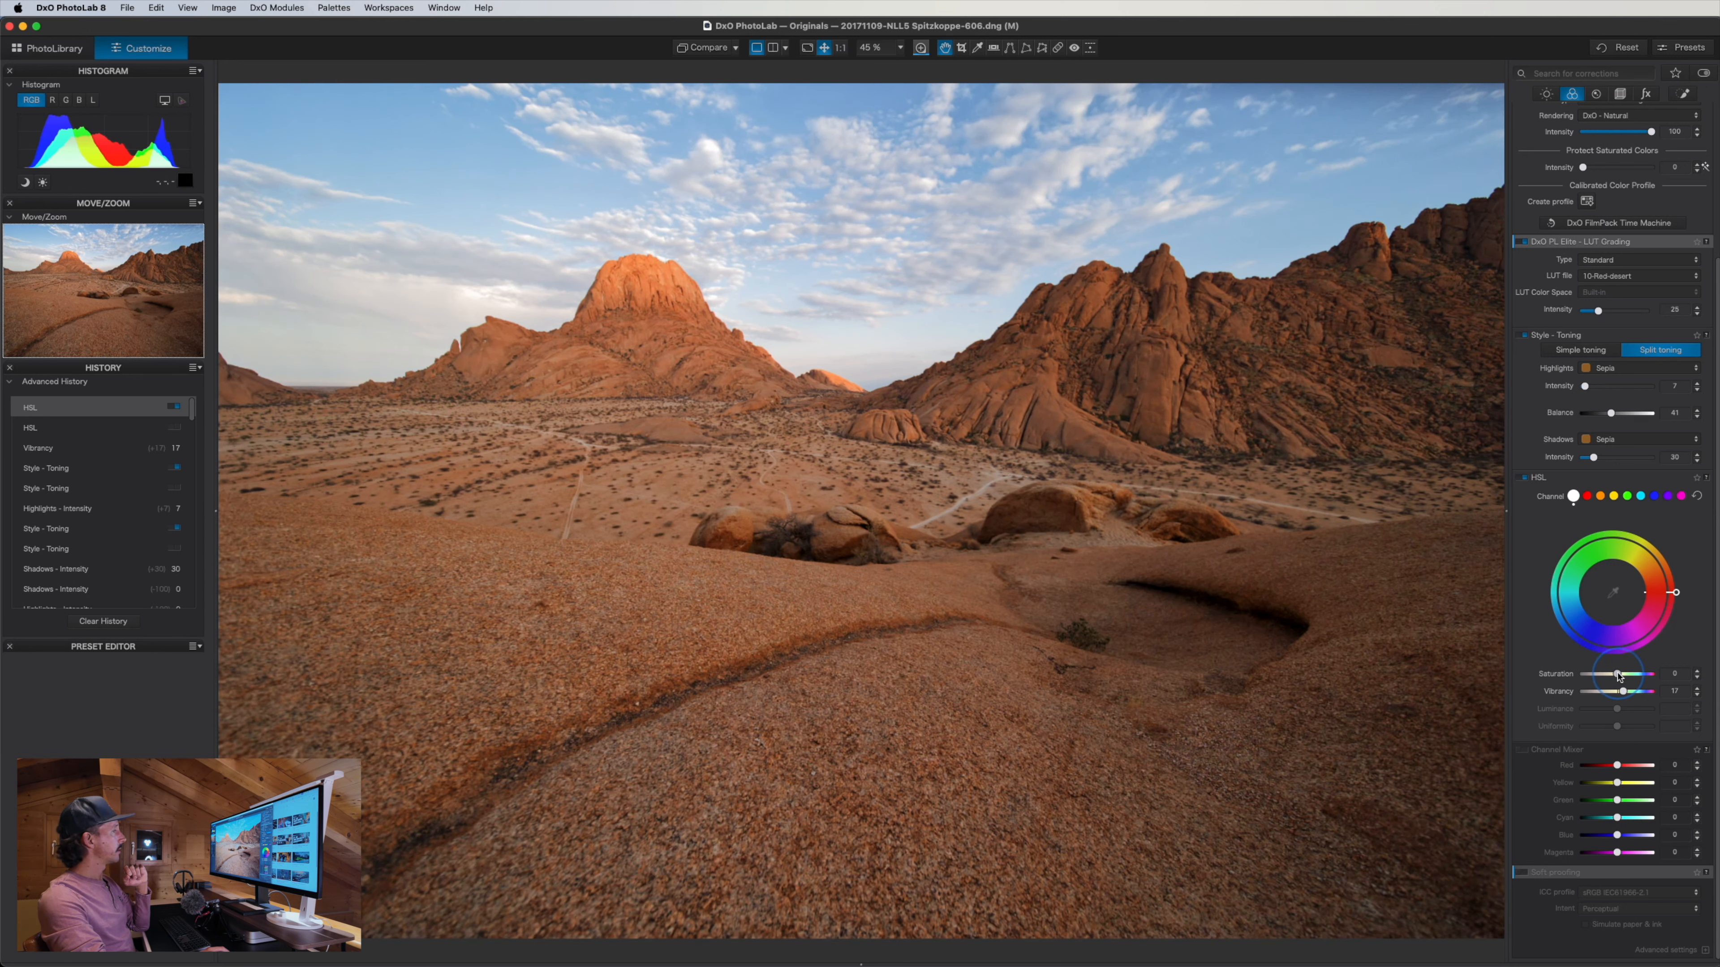
{"action": "left_click_drag", "start_coordinate": [1617, 677], "coordinate": [1617, 676]}
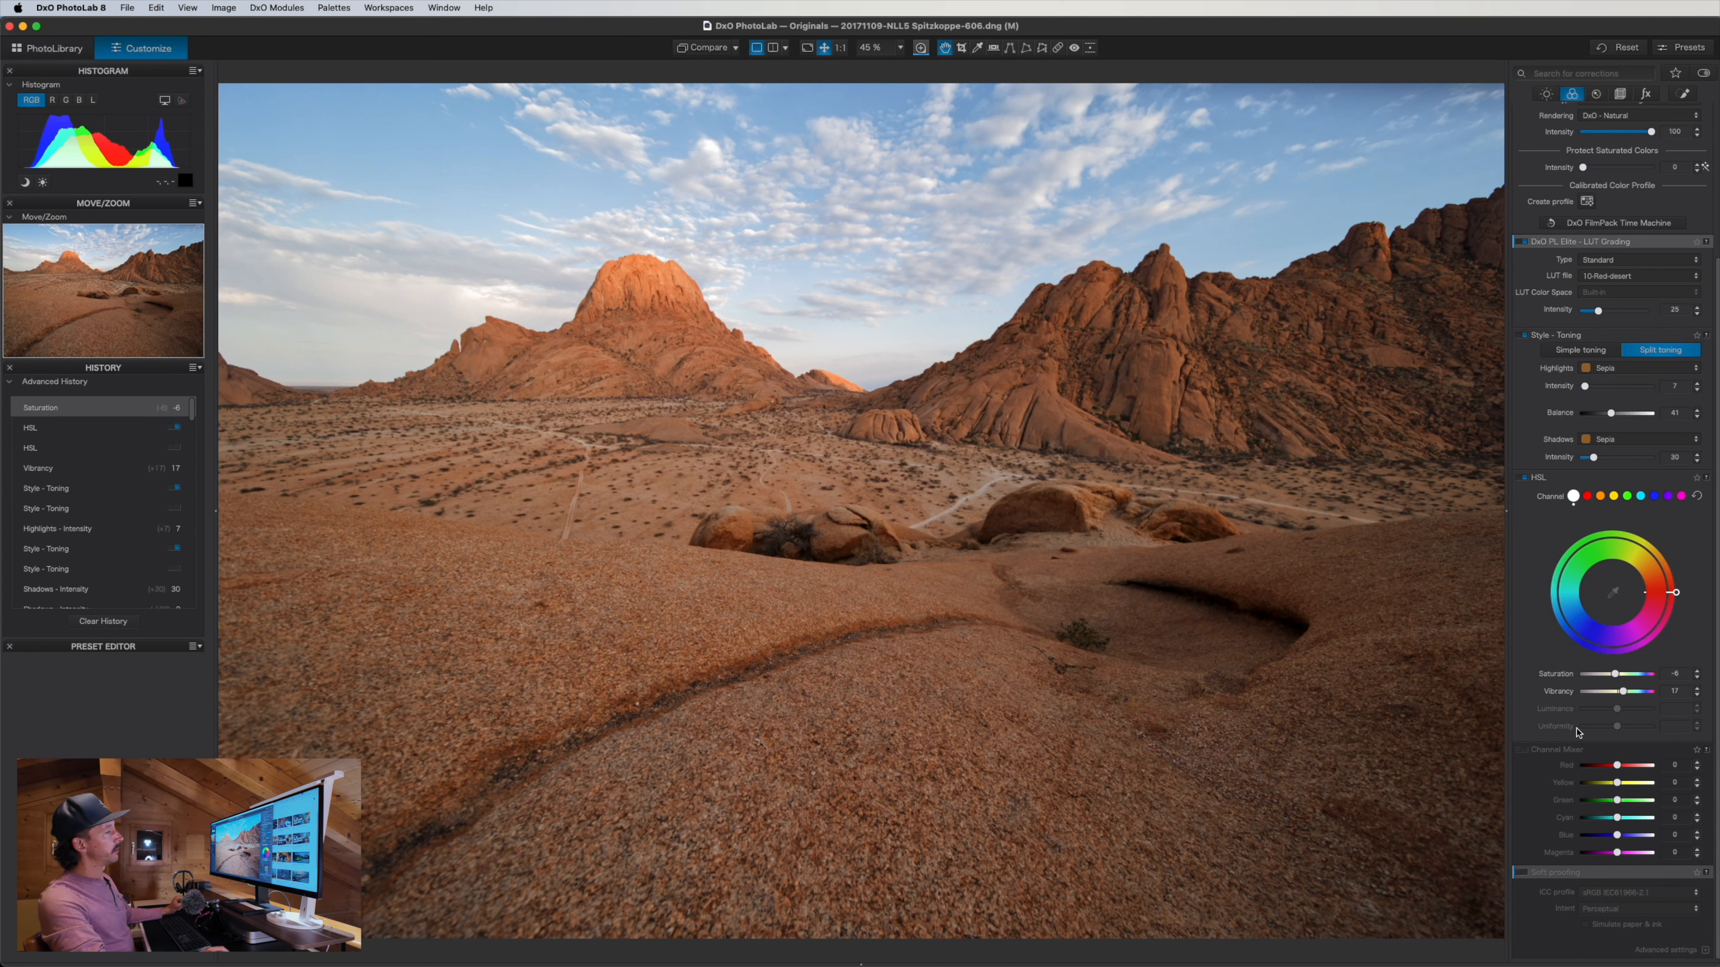
Bring up the detail corrections and examine the photo's mountains, plain and rocks at 100% zoom
{"action": "left_click", "coordinate": [1600, 97]}
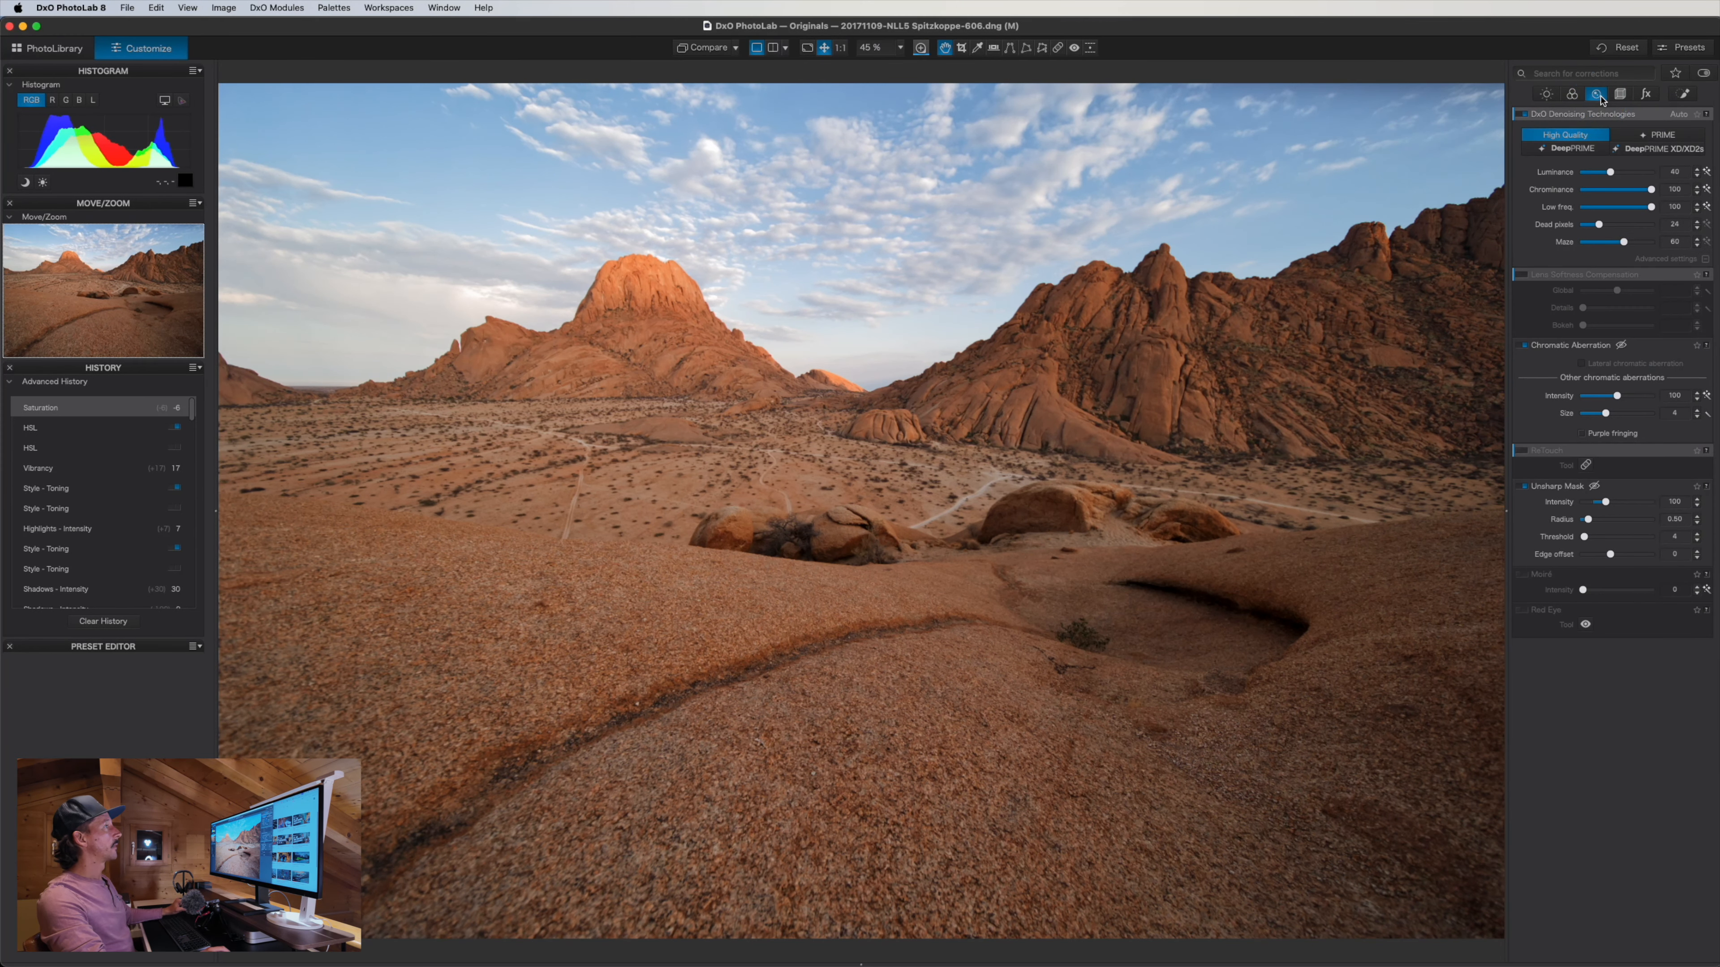
{"action": "left_click", "coordinate": [1140, 333]}
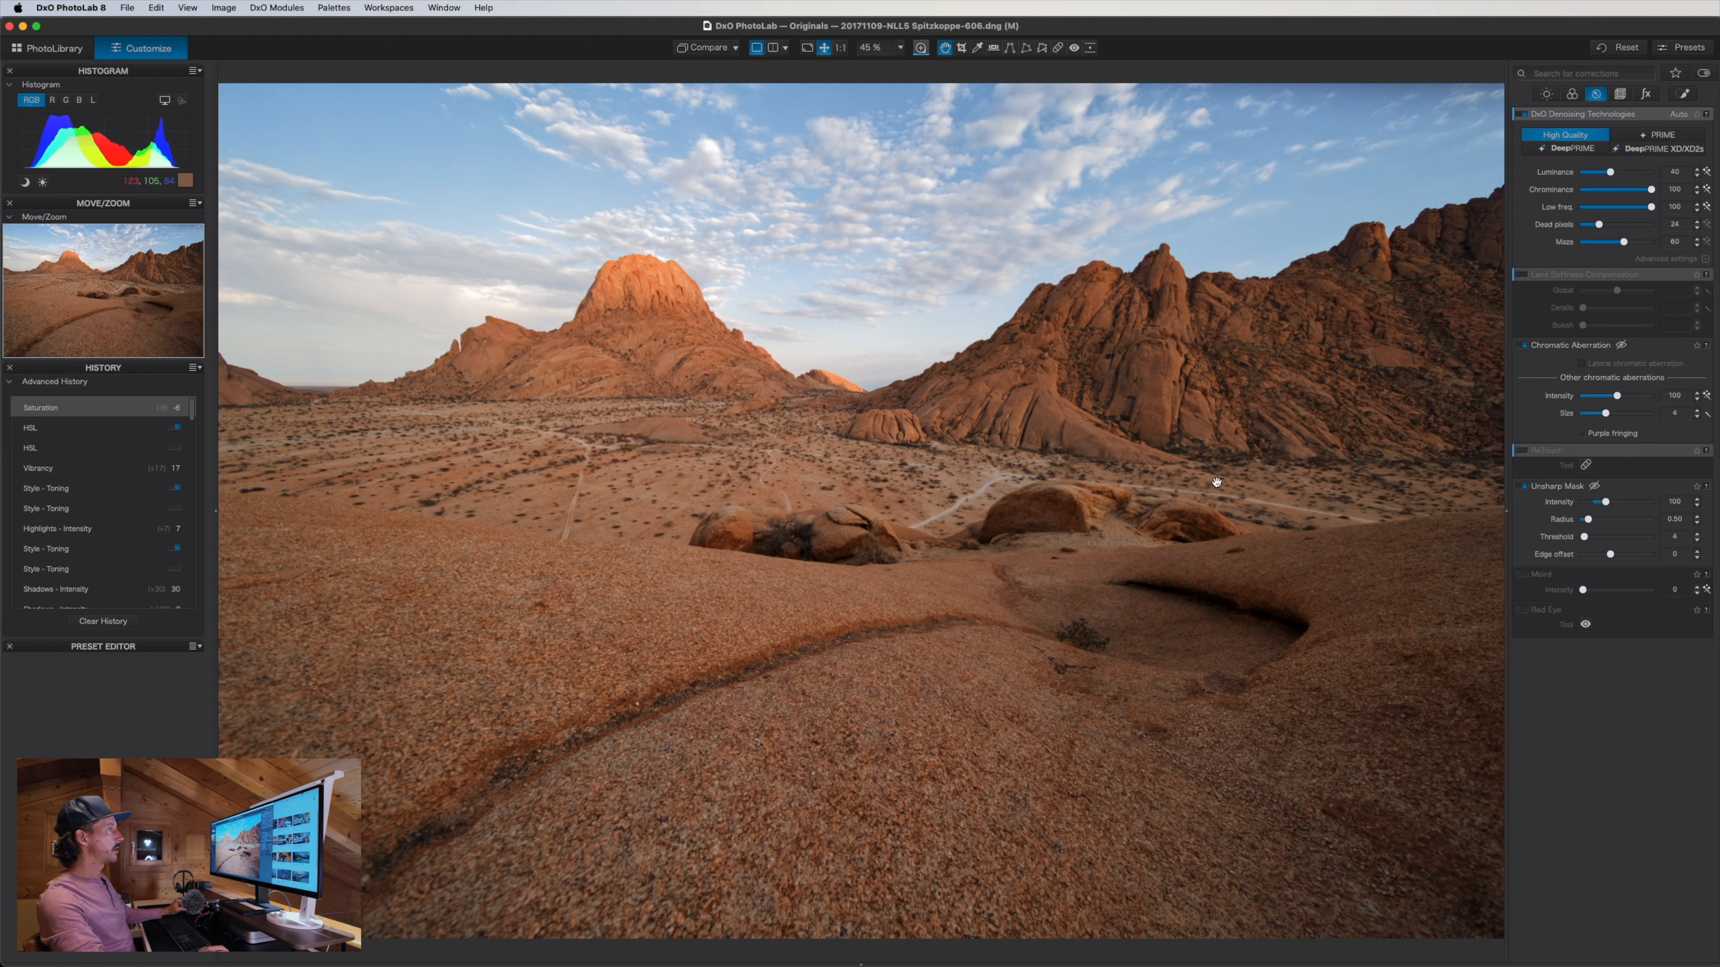
{"action": "left_click", "coordinate": [69, 51]}
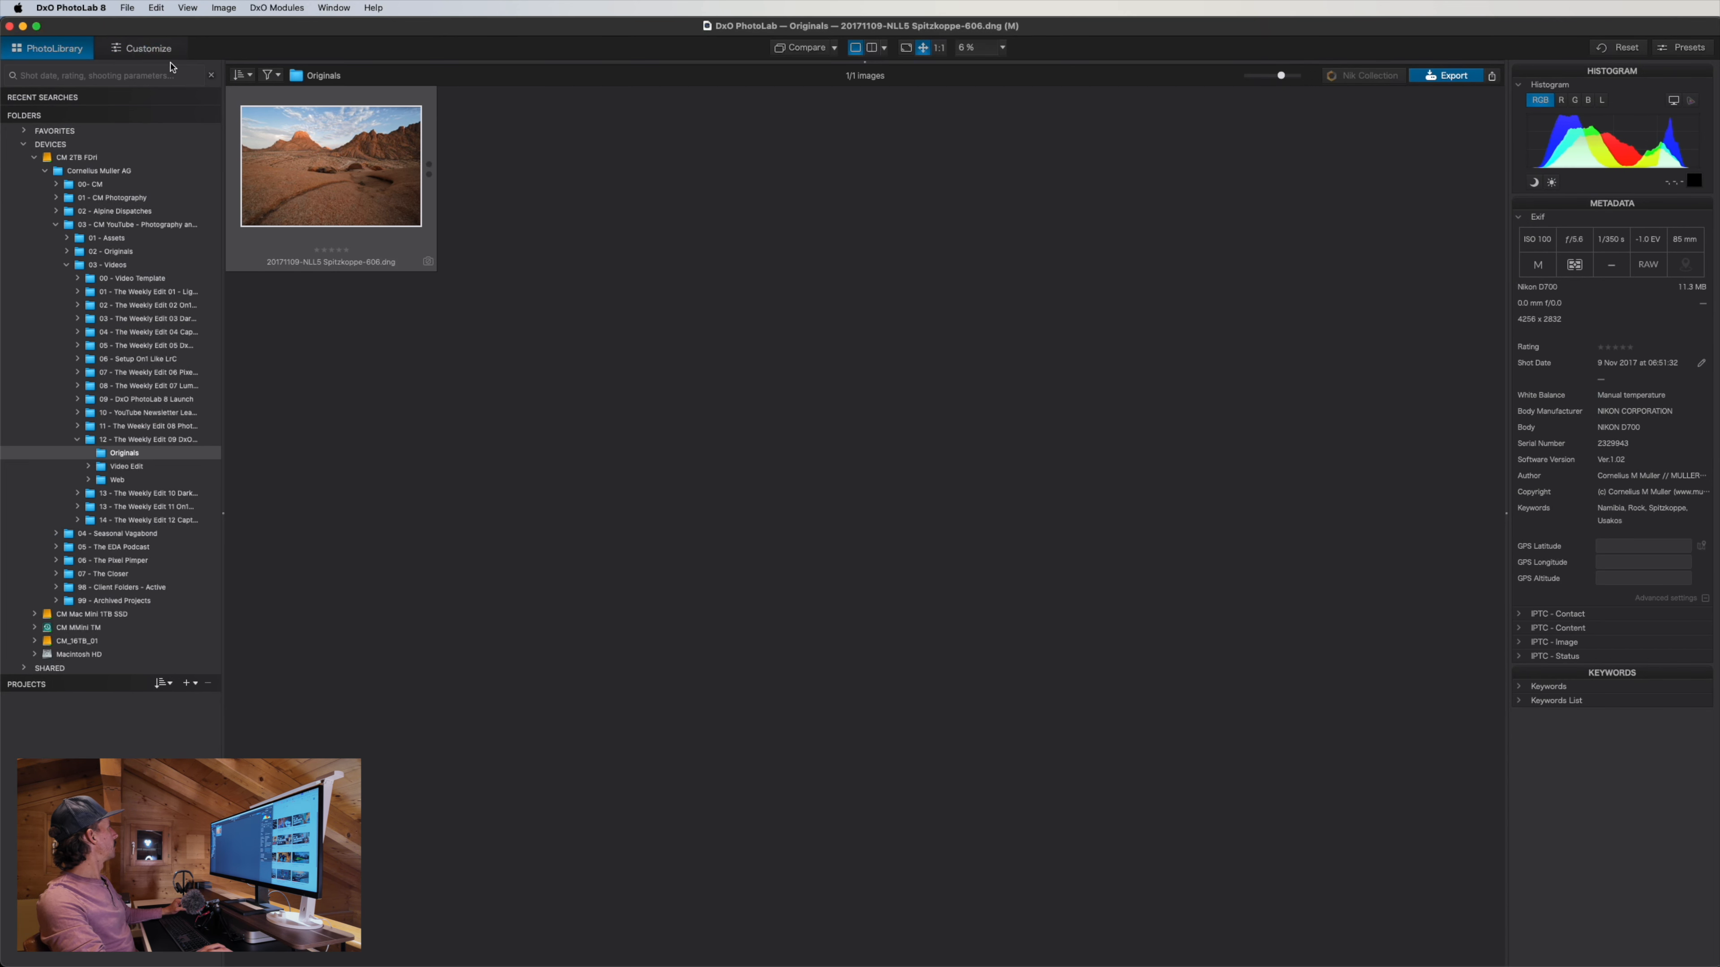
{"action": "left_click", "coordinate": [162, 51]}
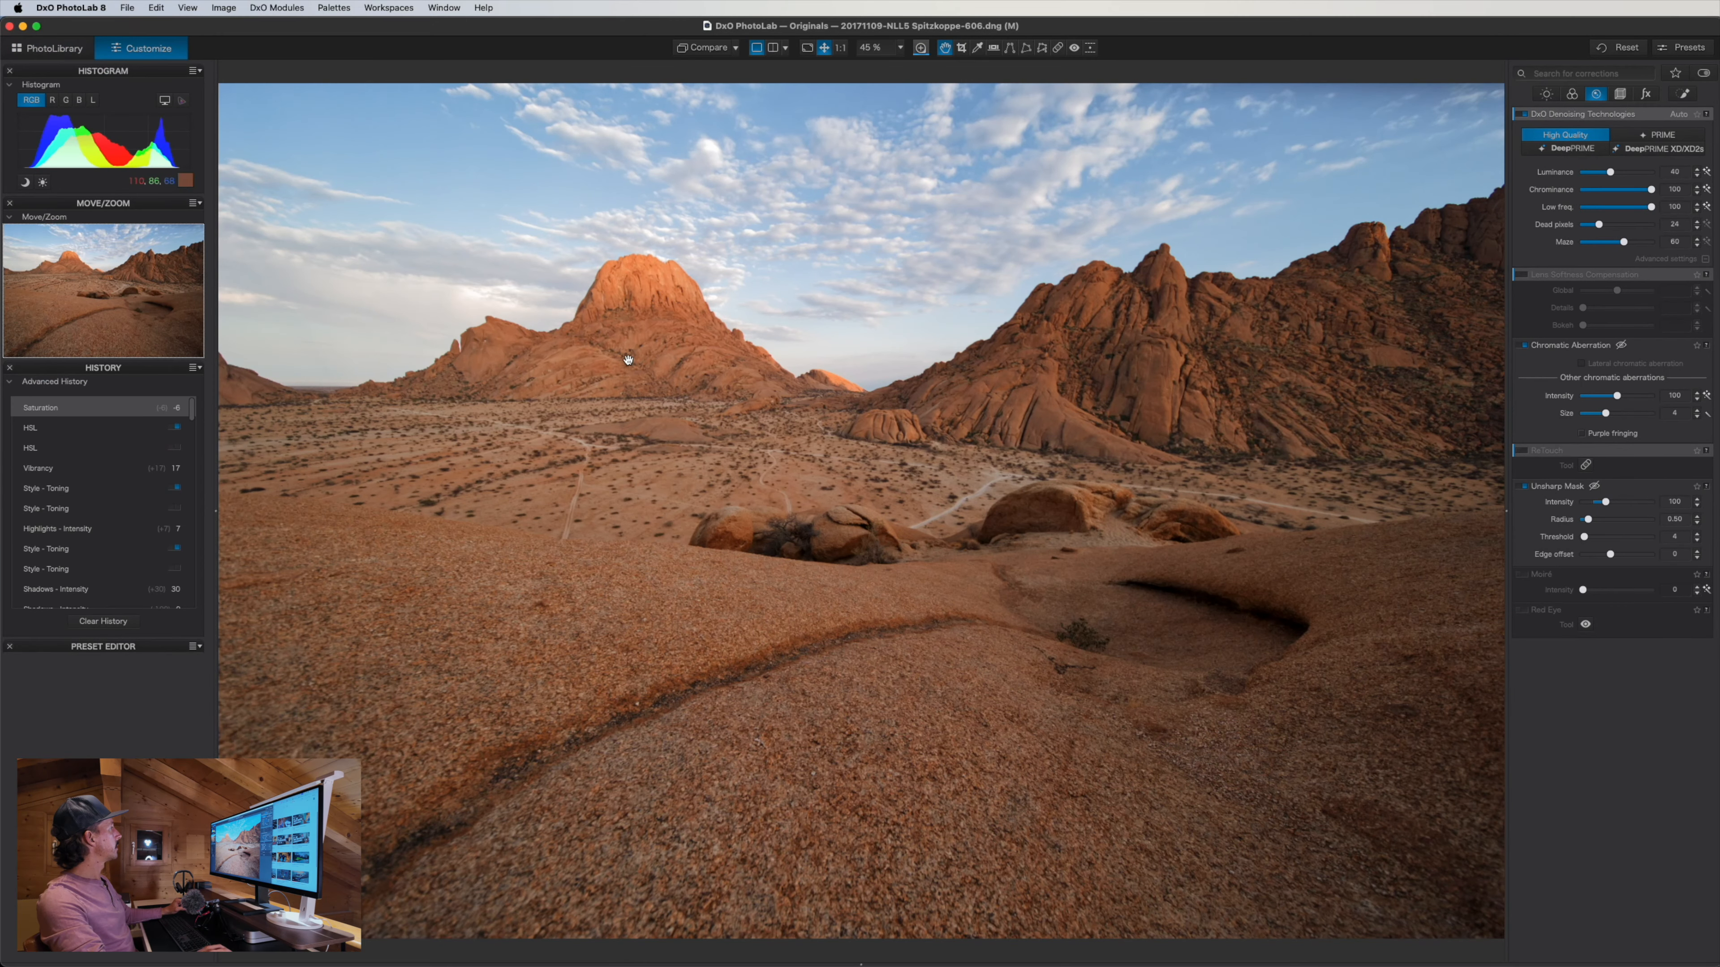
{"action": "left_click", "coordinate": [658, 306]}
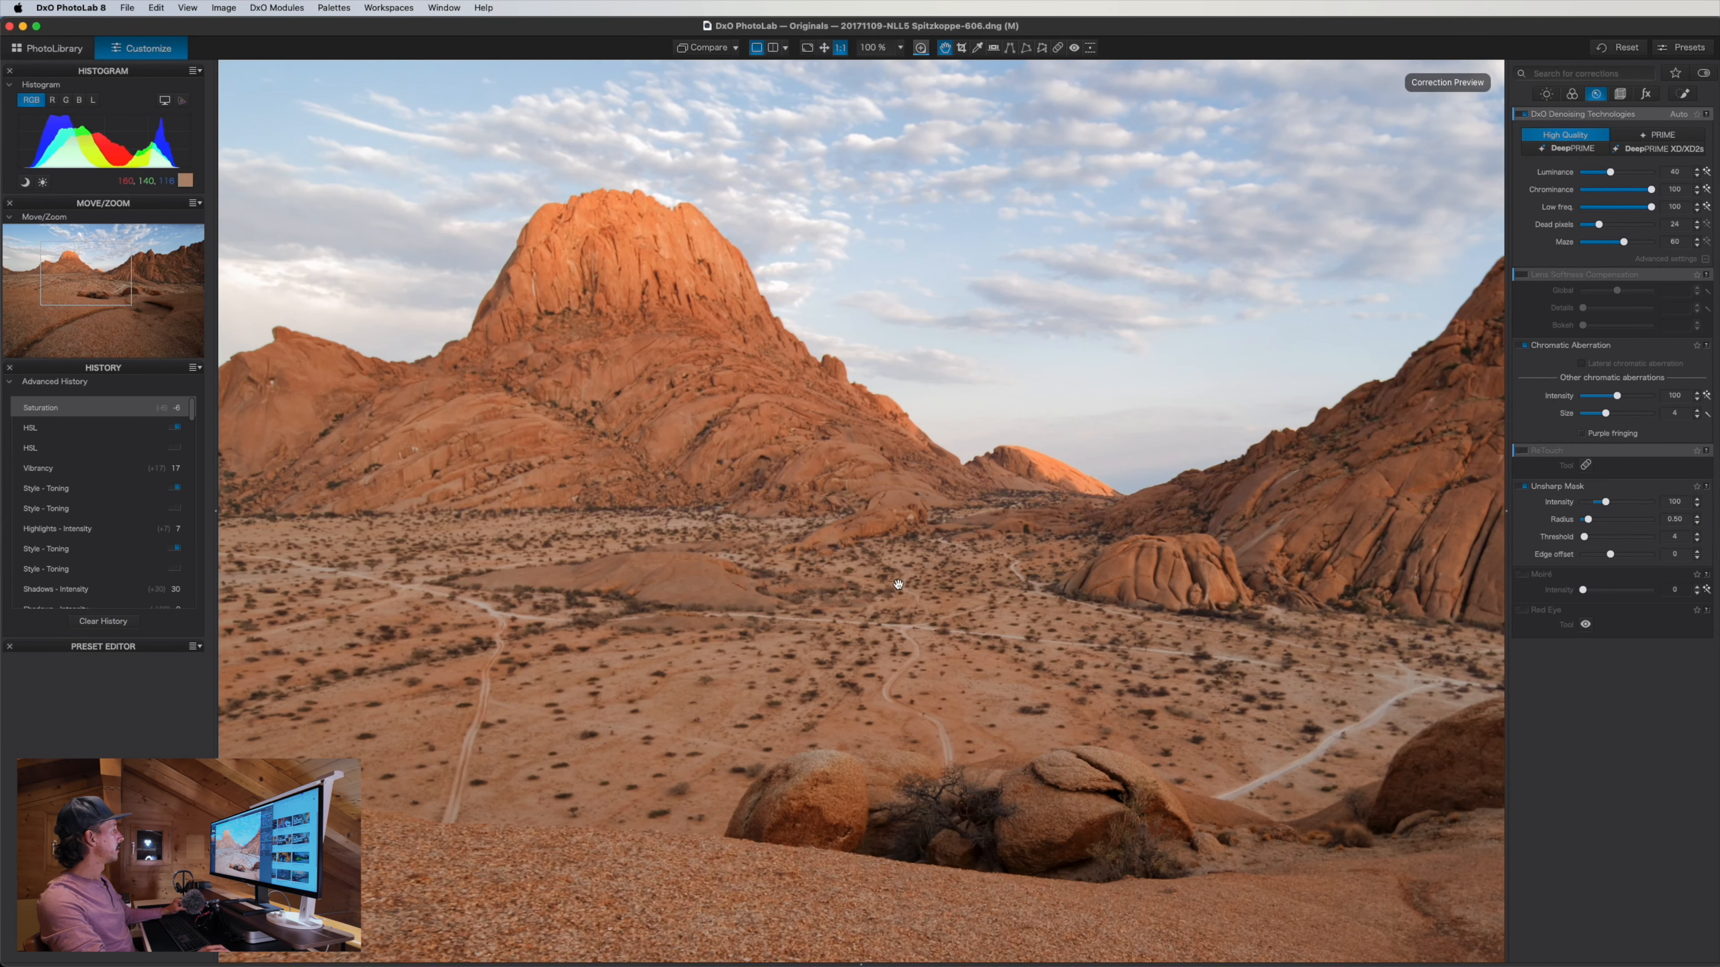
{"action": "left_click", "coordinate": [859, 315]}
{"action": "left_click_drag", "start_coordinate": [1140, 654], "coordinate": [1040, 644]}
{"action": "left_click", "coordinate": [1086, 568]}
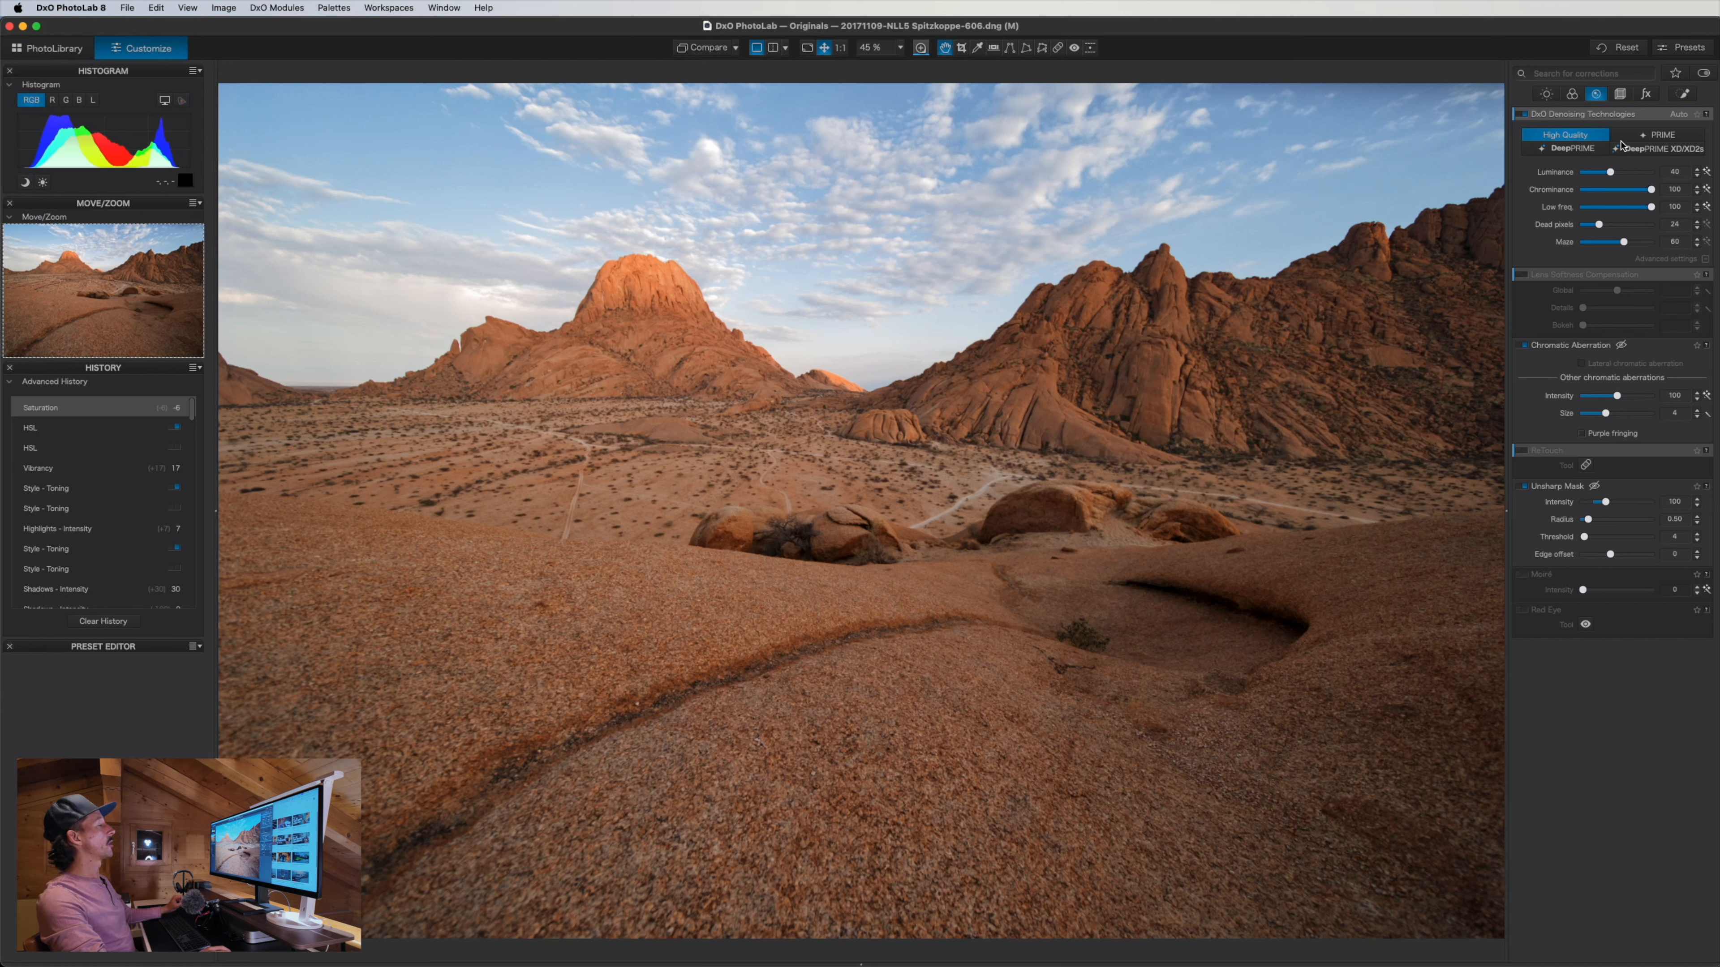
Change the noise reduction method to DeepPRIME and place the 100% loupe over the photo's right-hand mountain
{"action": "mouse_move", "coordinate": [1608, 281]}
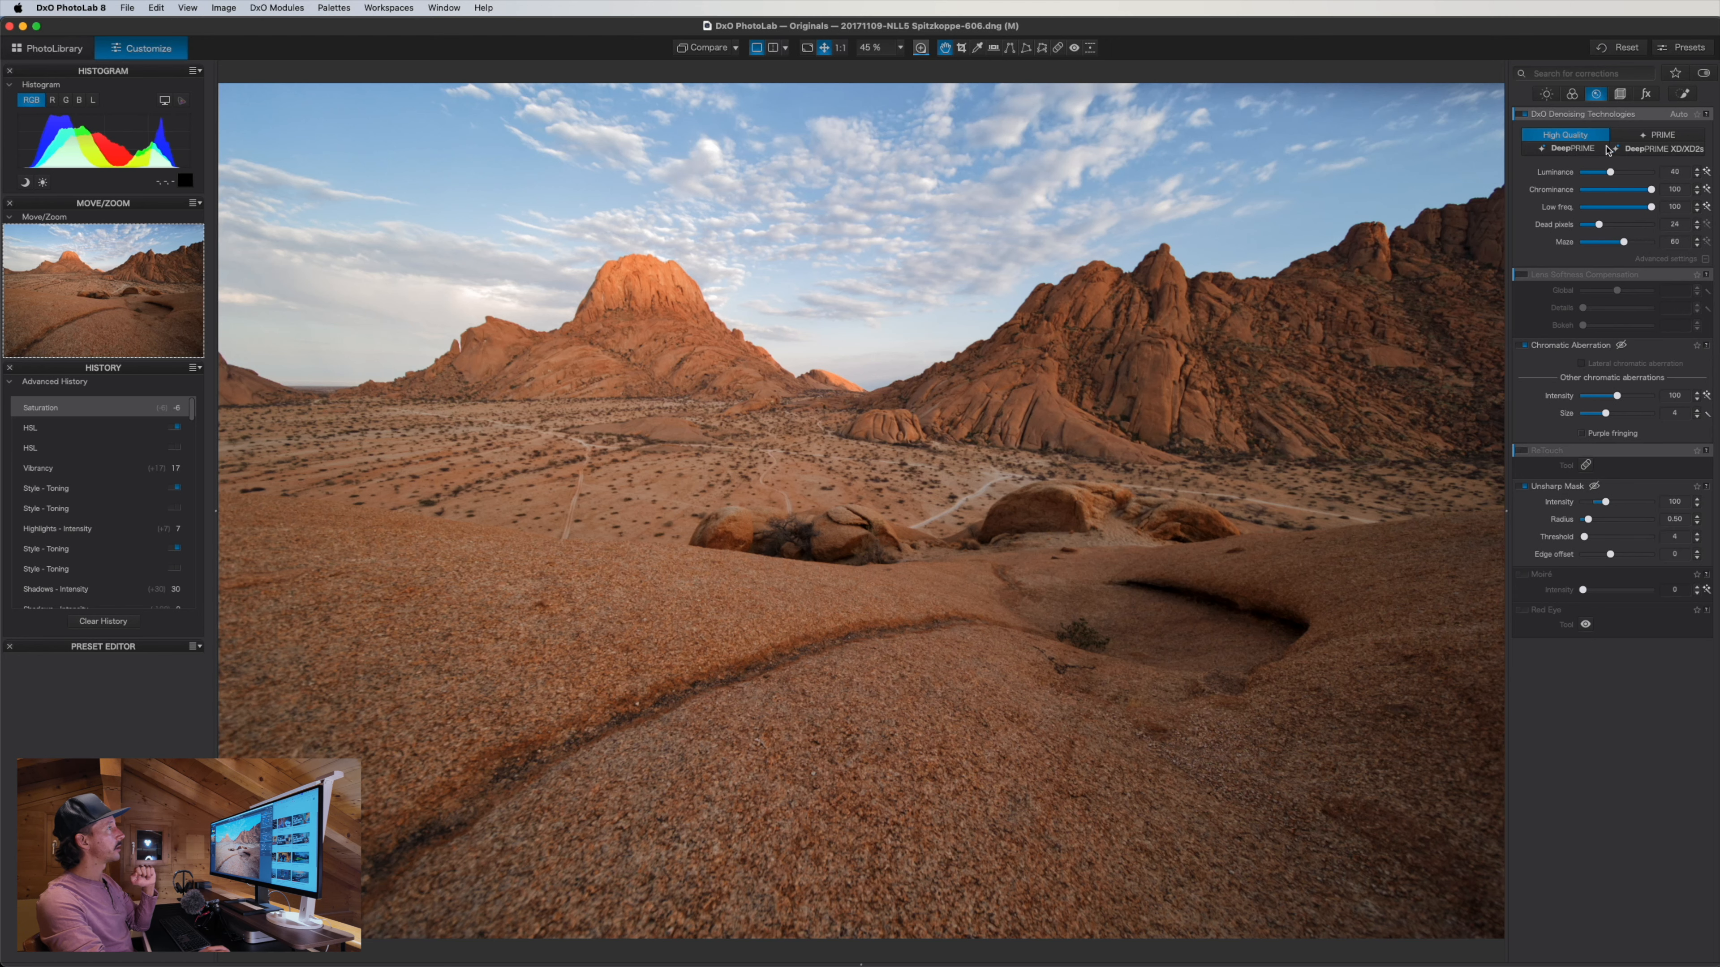
{"action": "left_click", "coordinate": [1572, 148]}
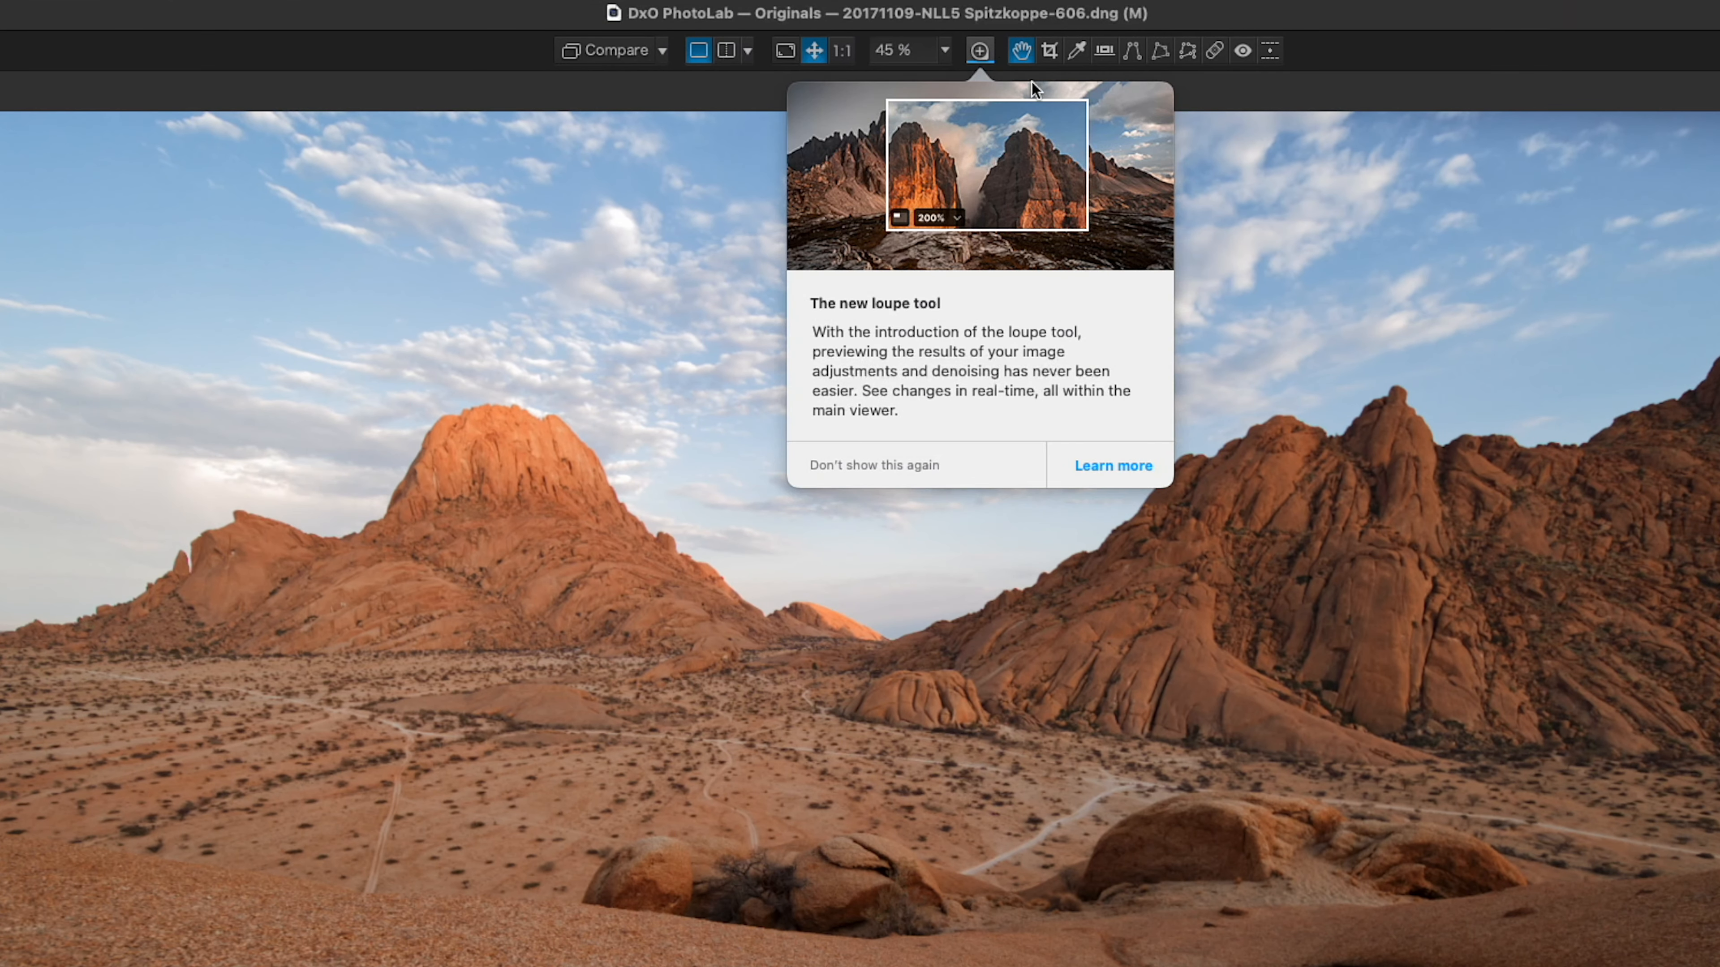
{"action": "left_click", "coordinate": [989, 52]}
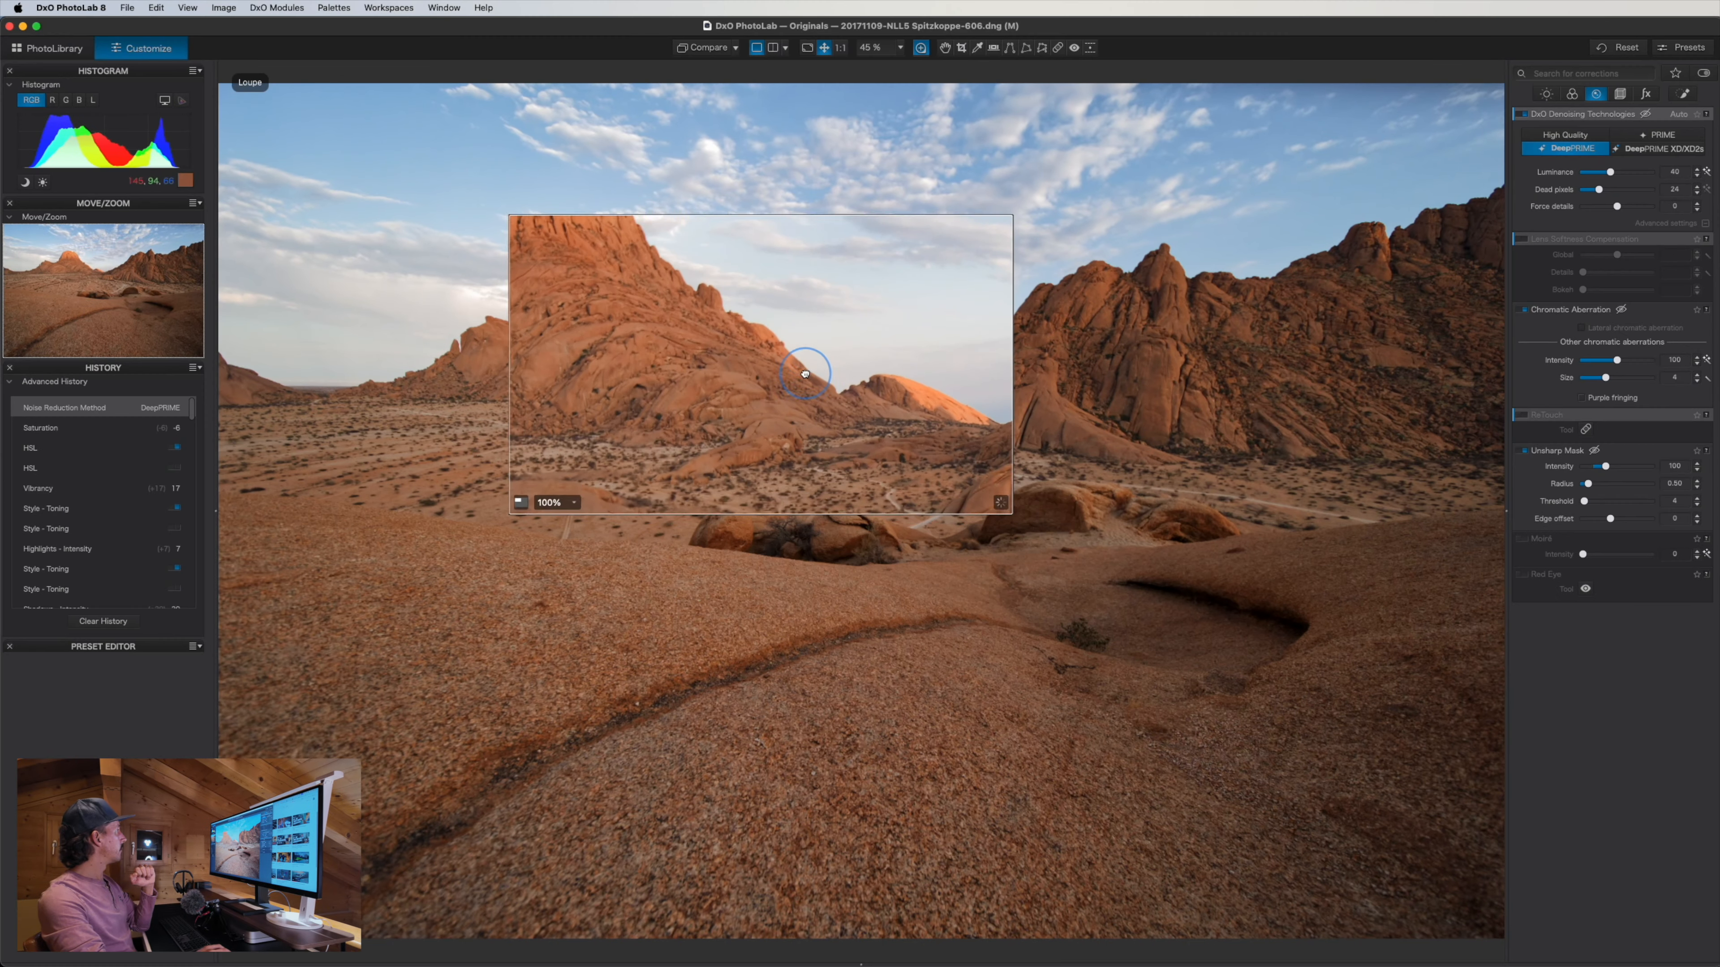
{"action": "left_click_drag", "start_coordinate": [804, 374], "coordinate": [1189, 327]}
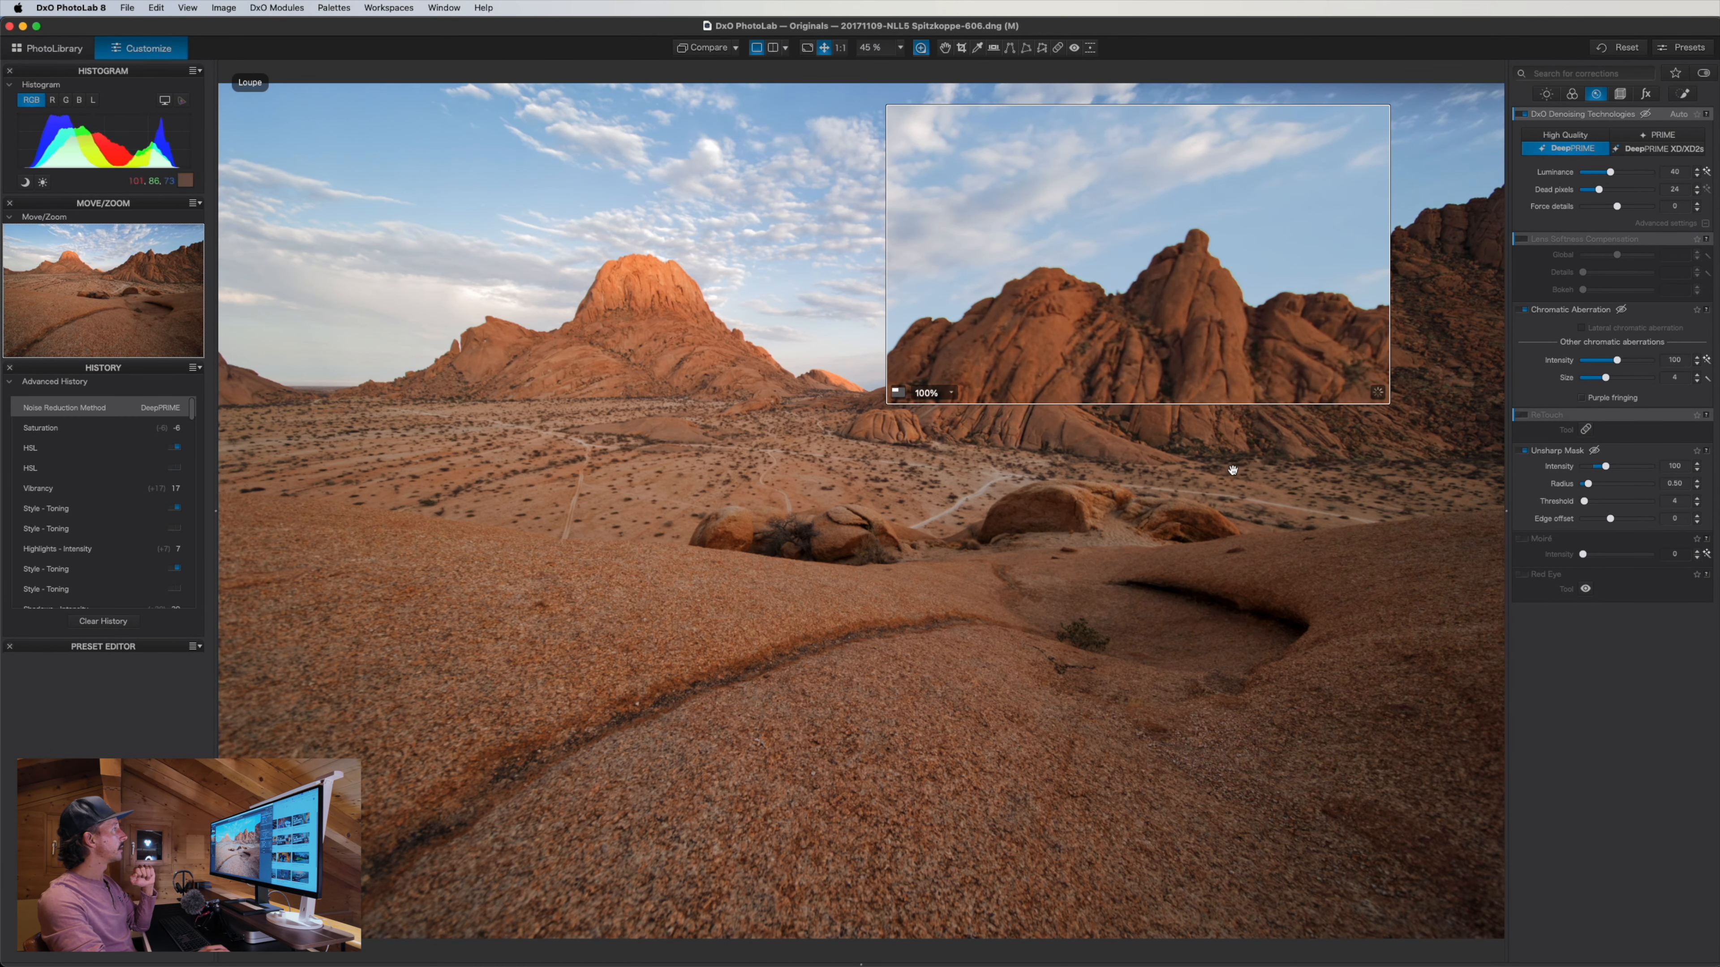
Try the smaller loupe size, restore the large one, and inspect the foreground rock at 100%
{"action": "left_click", "coordinate": [899, 393]}
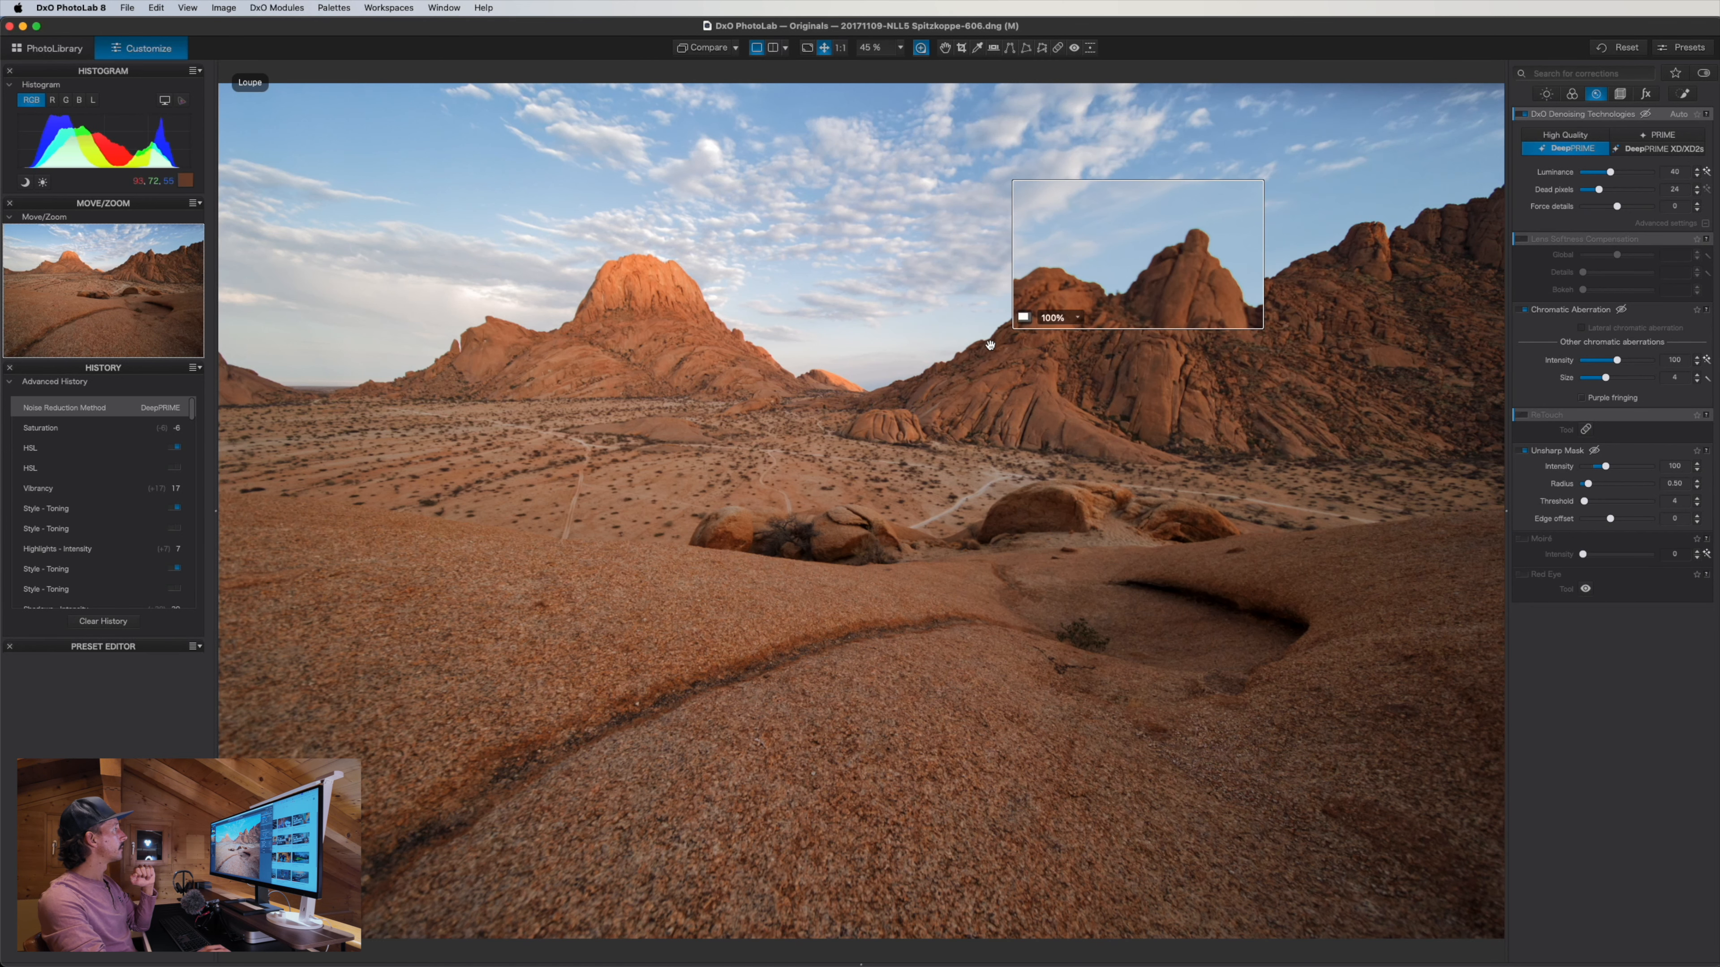
{"action": "left_click_drag", "start_coordinate": [1023, 320], "coordinate": [1065, 315]}
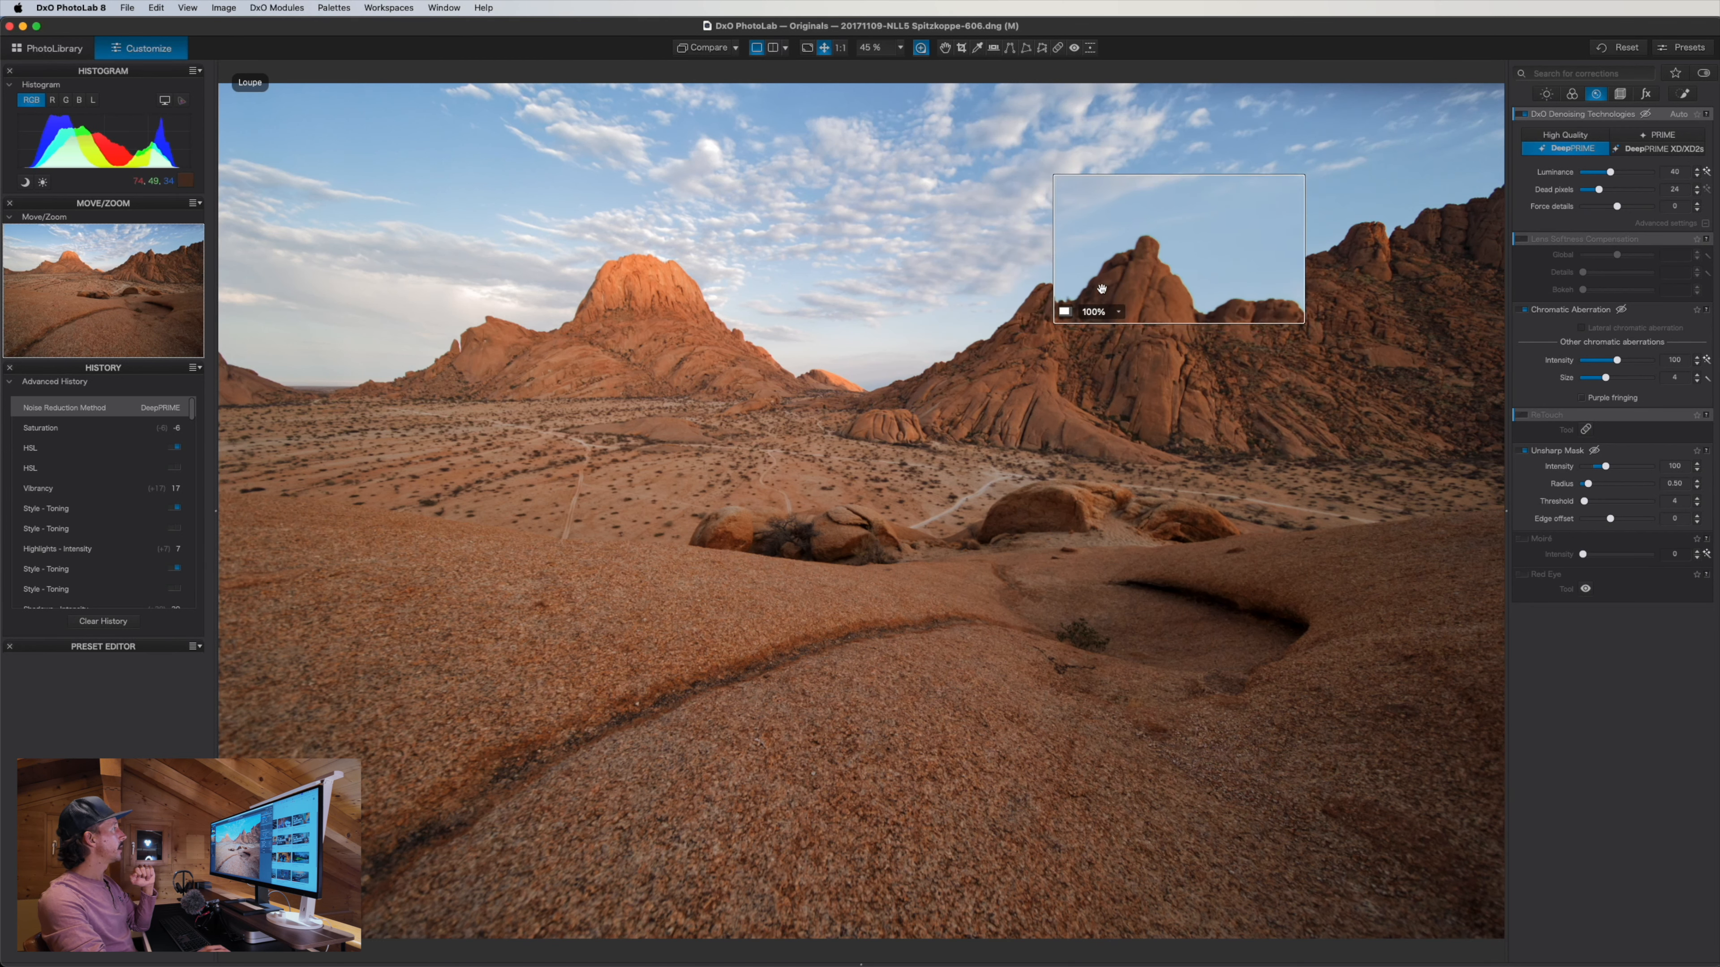
{"action": "left_click", "coordinate": [1065, 313]}
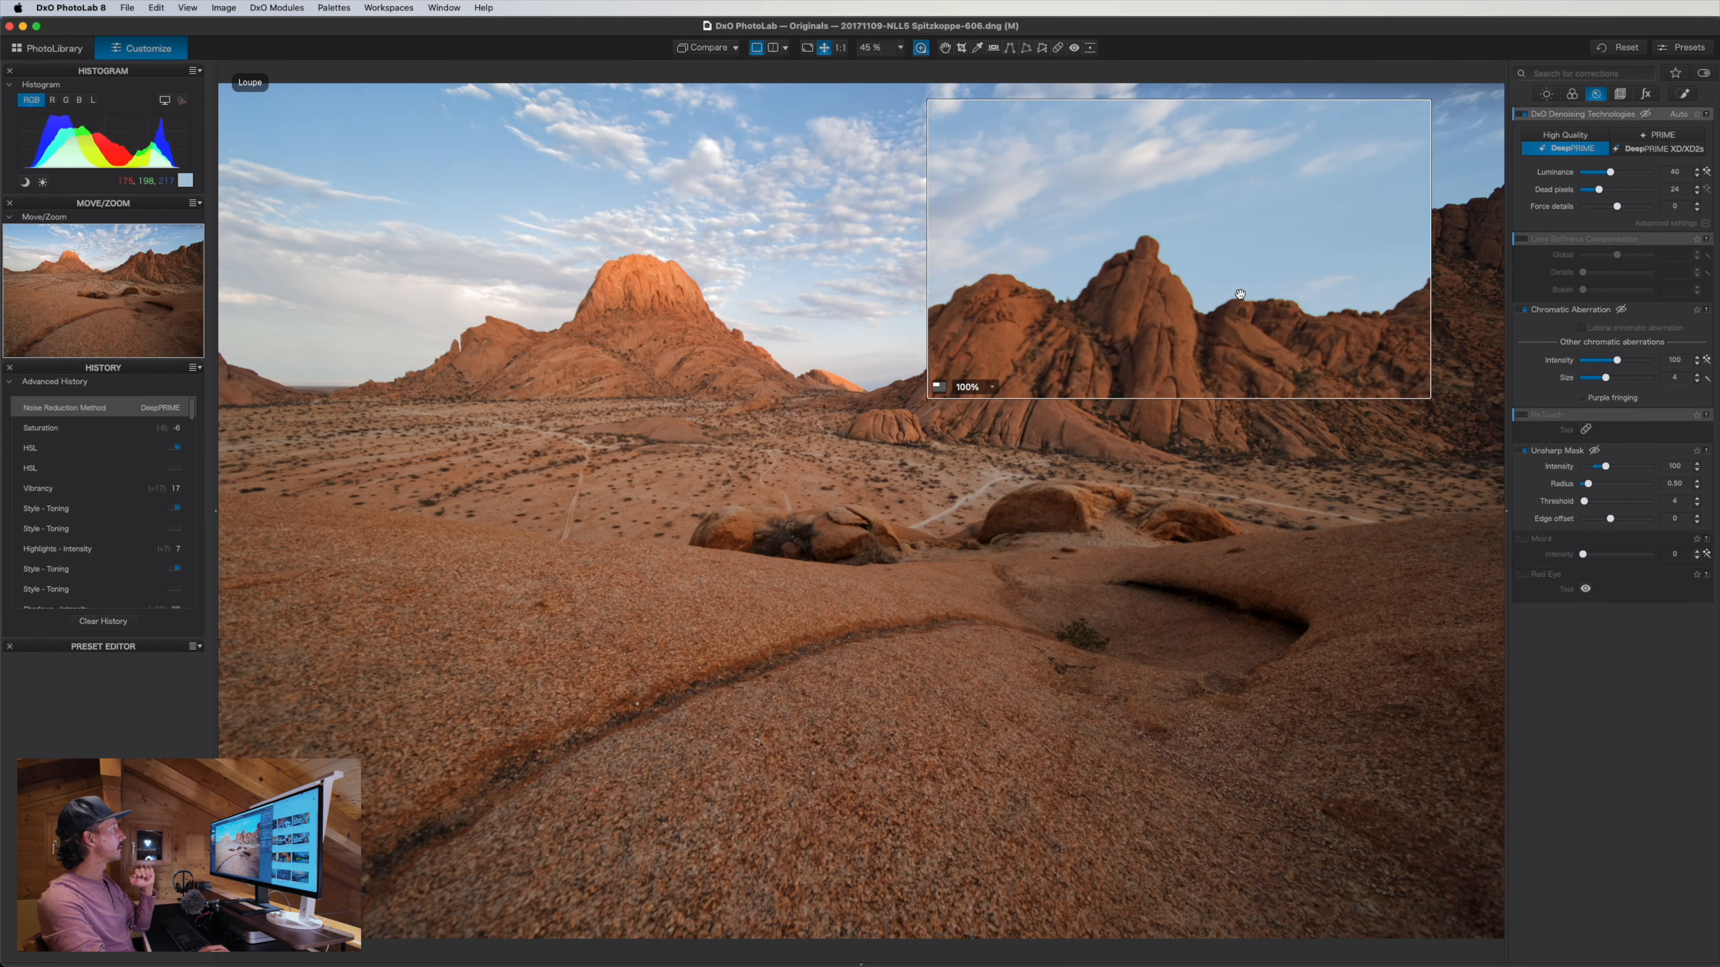
{"action": "left_click", "coordinate": [1268, 293]}
{"action": "left_click_drag", "start_coordinate": [1268, 293], "coordinate": [1069, 657]}
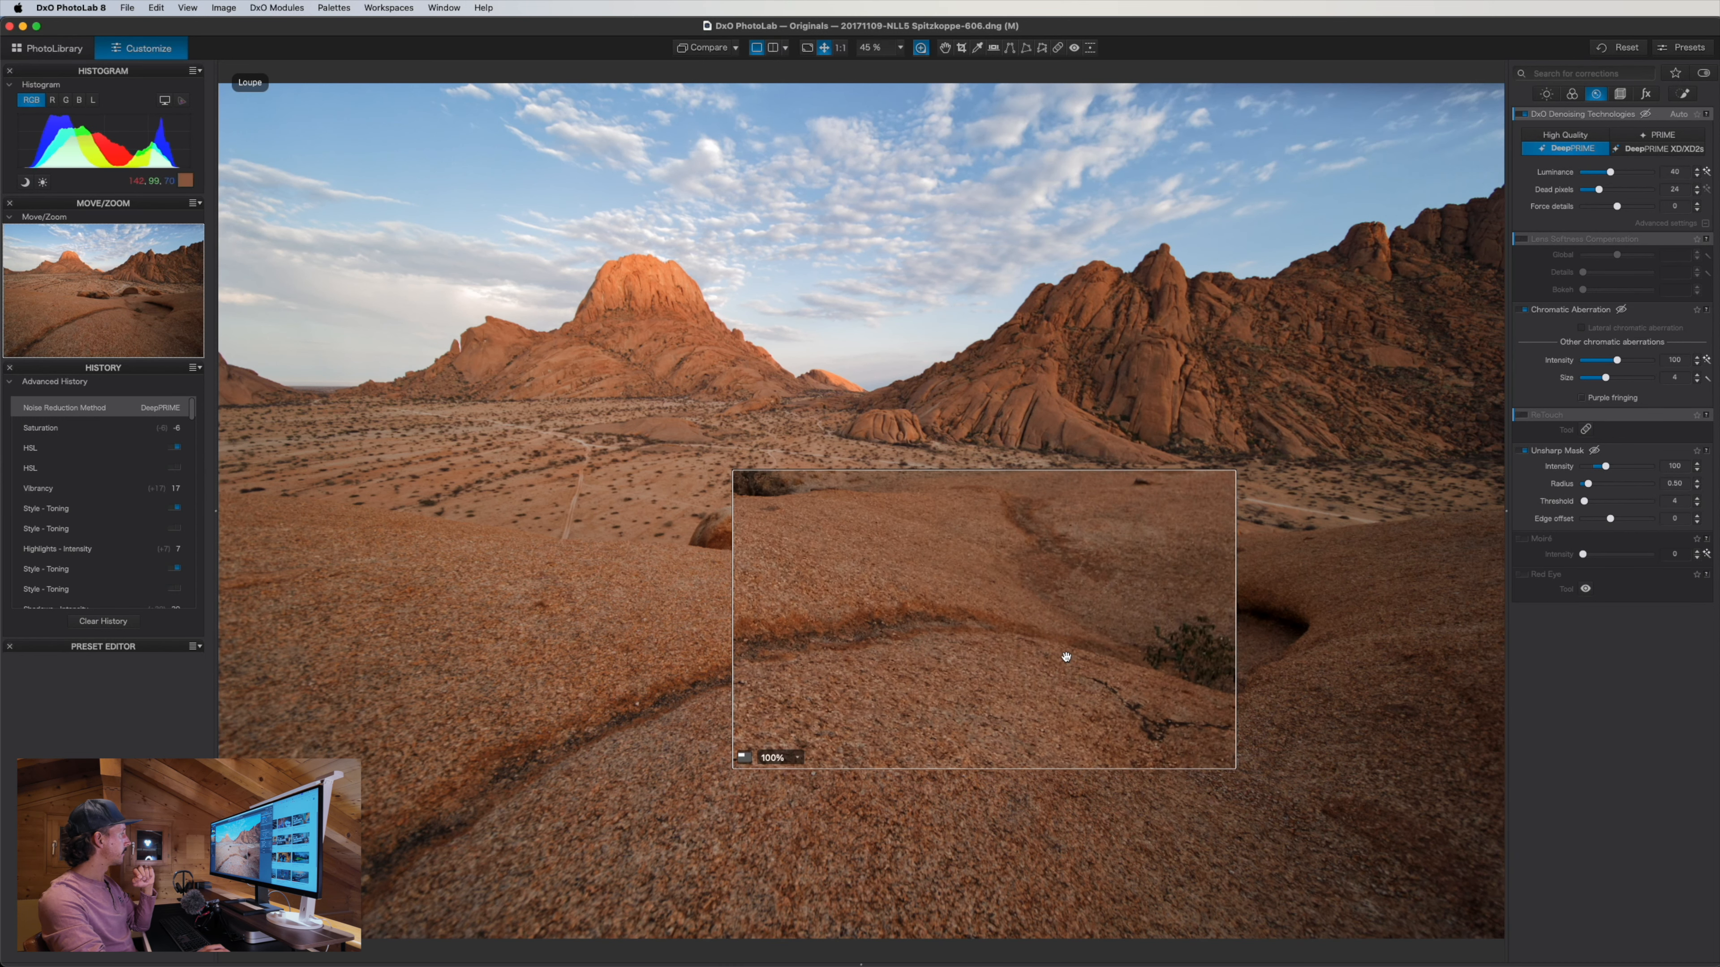
Inspect the foot of the right-hand mountain and the plain below it with the 100% loupe, and turn the loupe off
{"action": "left_click", "coordinate": [1047, 644]}
{"action": "left_click_drag", "start_coordinate": [1047, 645], "coordinate": [1075, 473]}
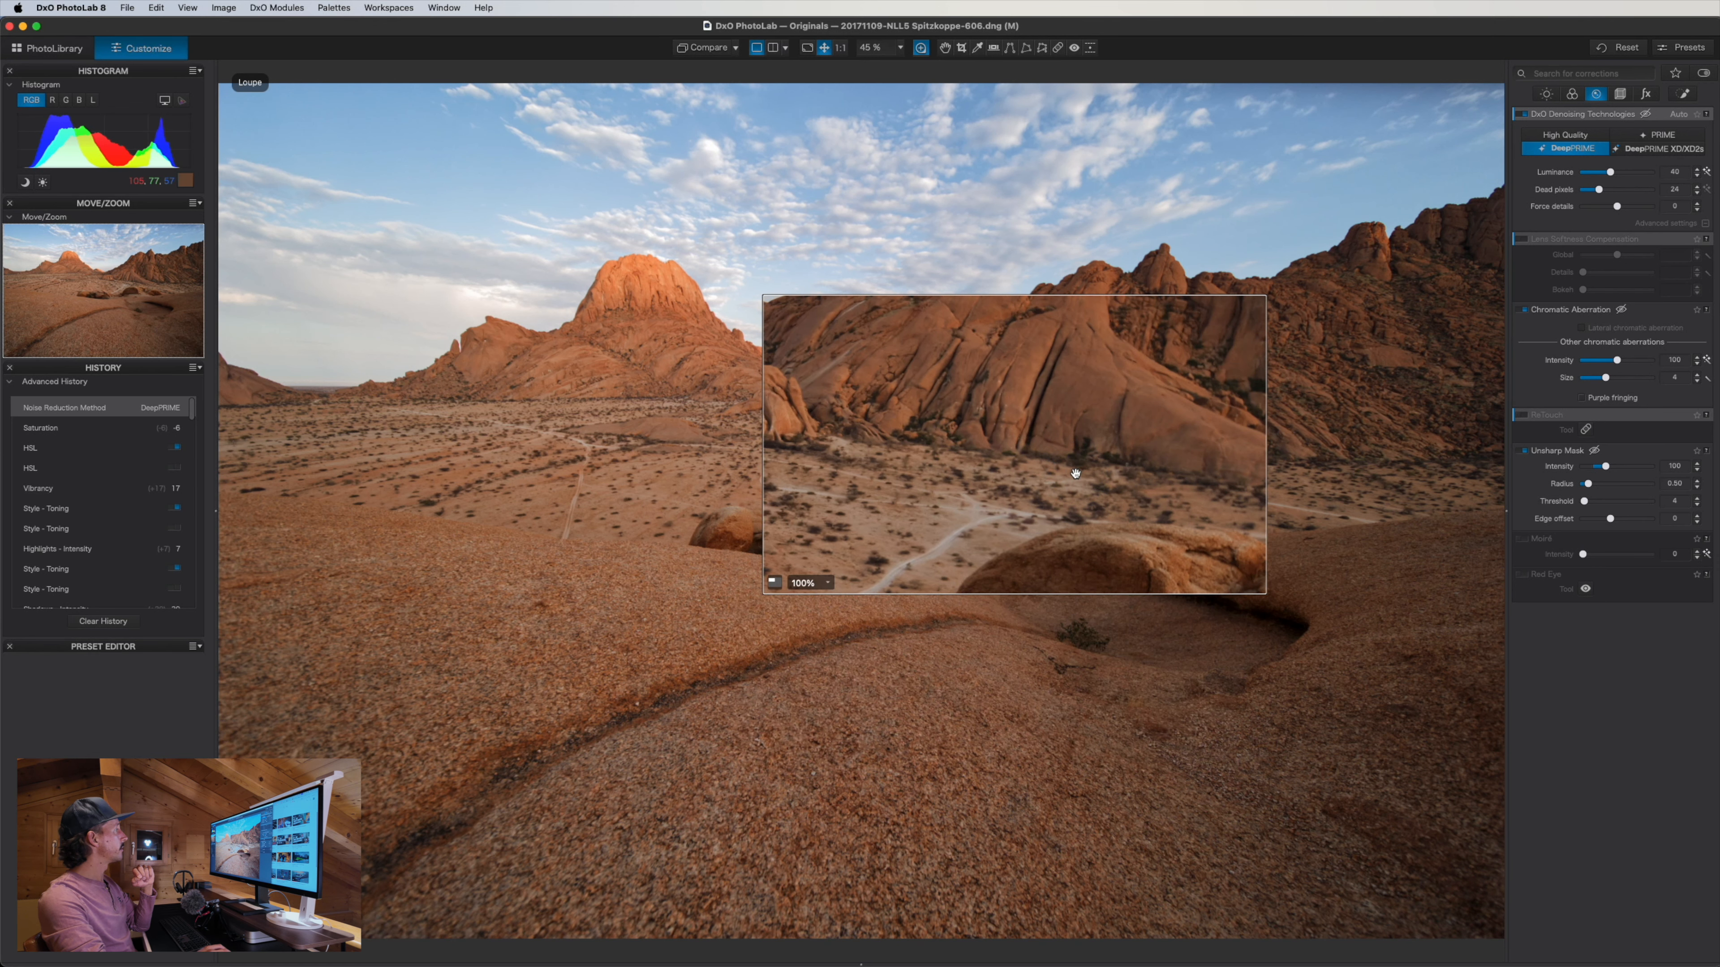
{"action": "left_click", "coordinate": [914, 49]}
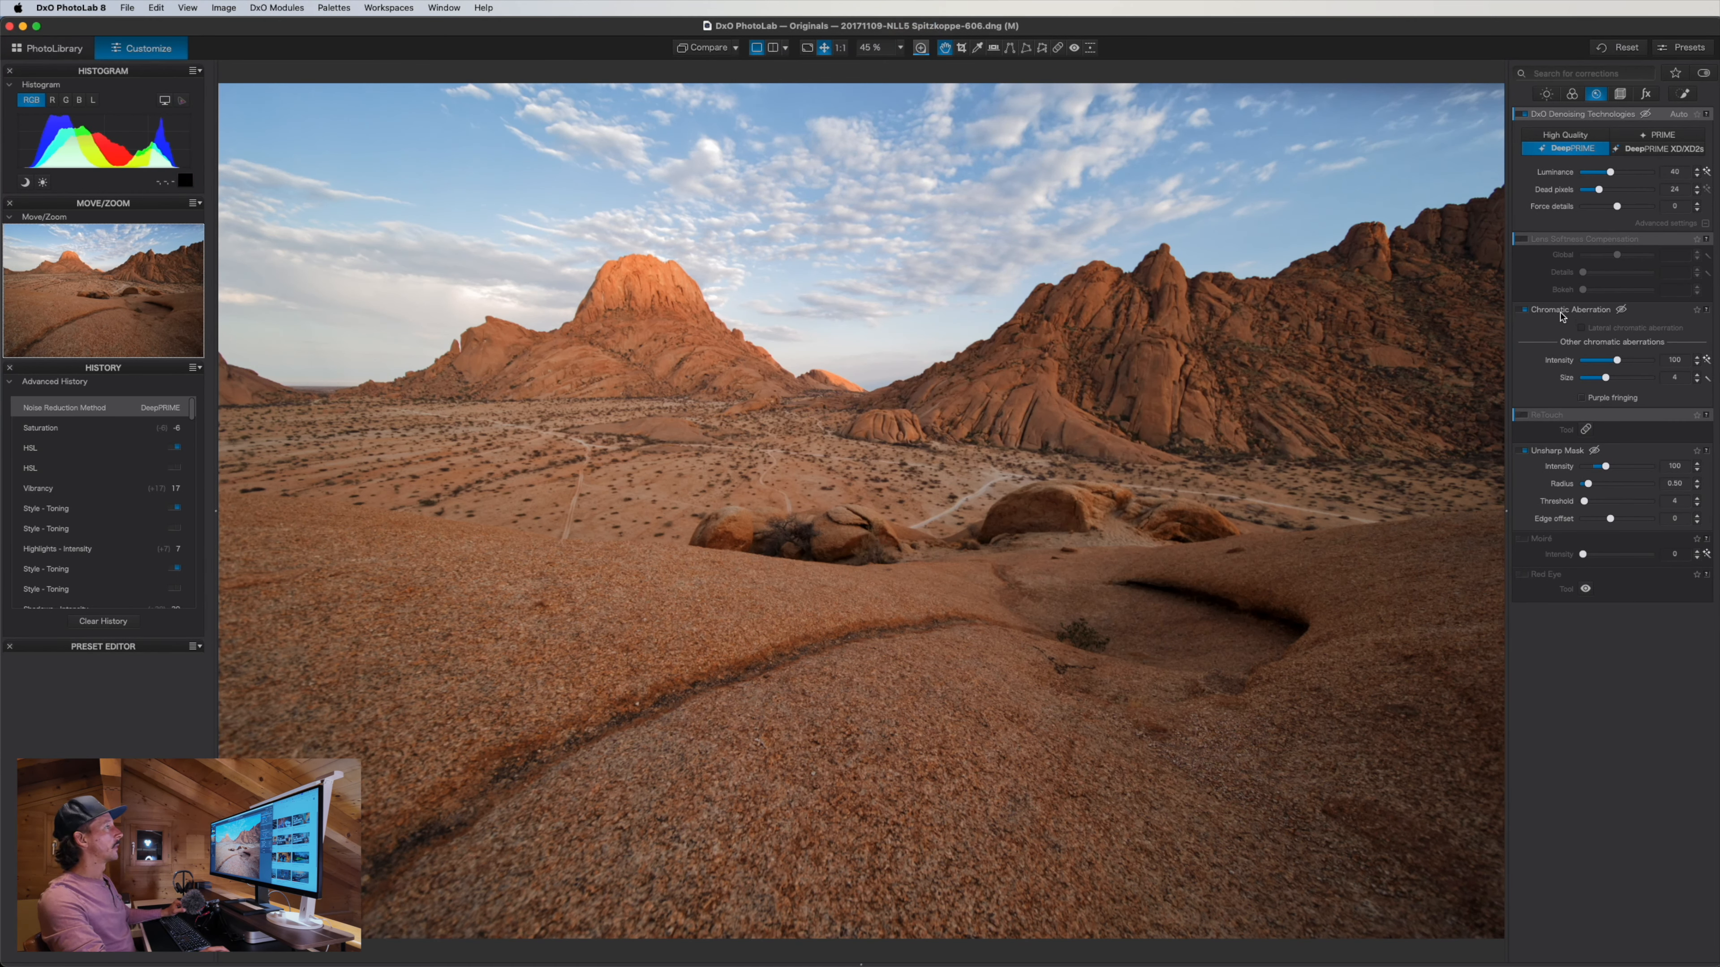
Check Lens Sharpness Optimization, examine the foreground rock and plain at 100% zoom, and return to the whole photo
{"action": "mouse_move", "coordinate": [1516, 239]}
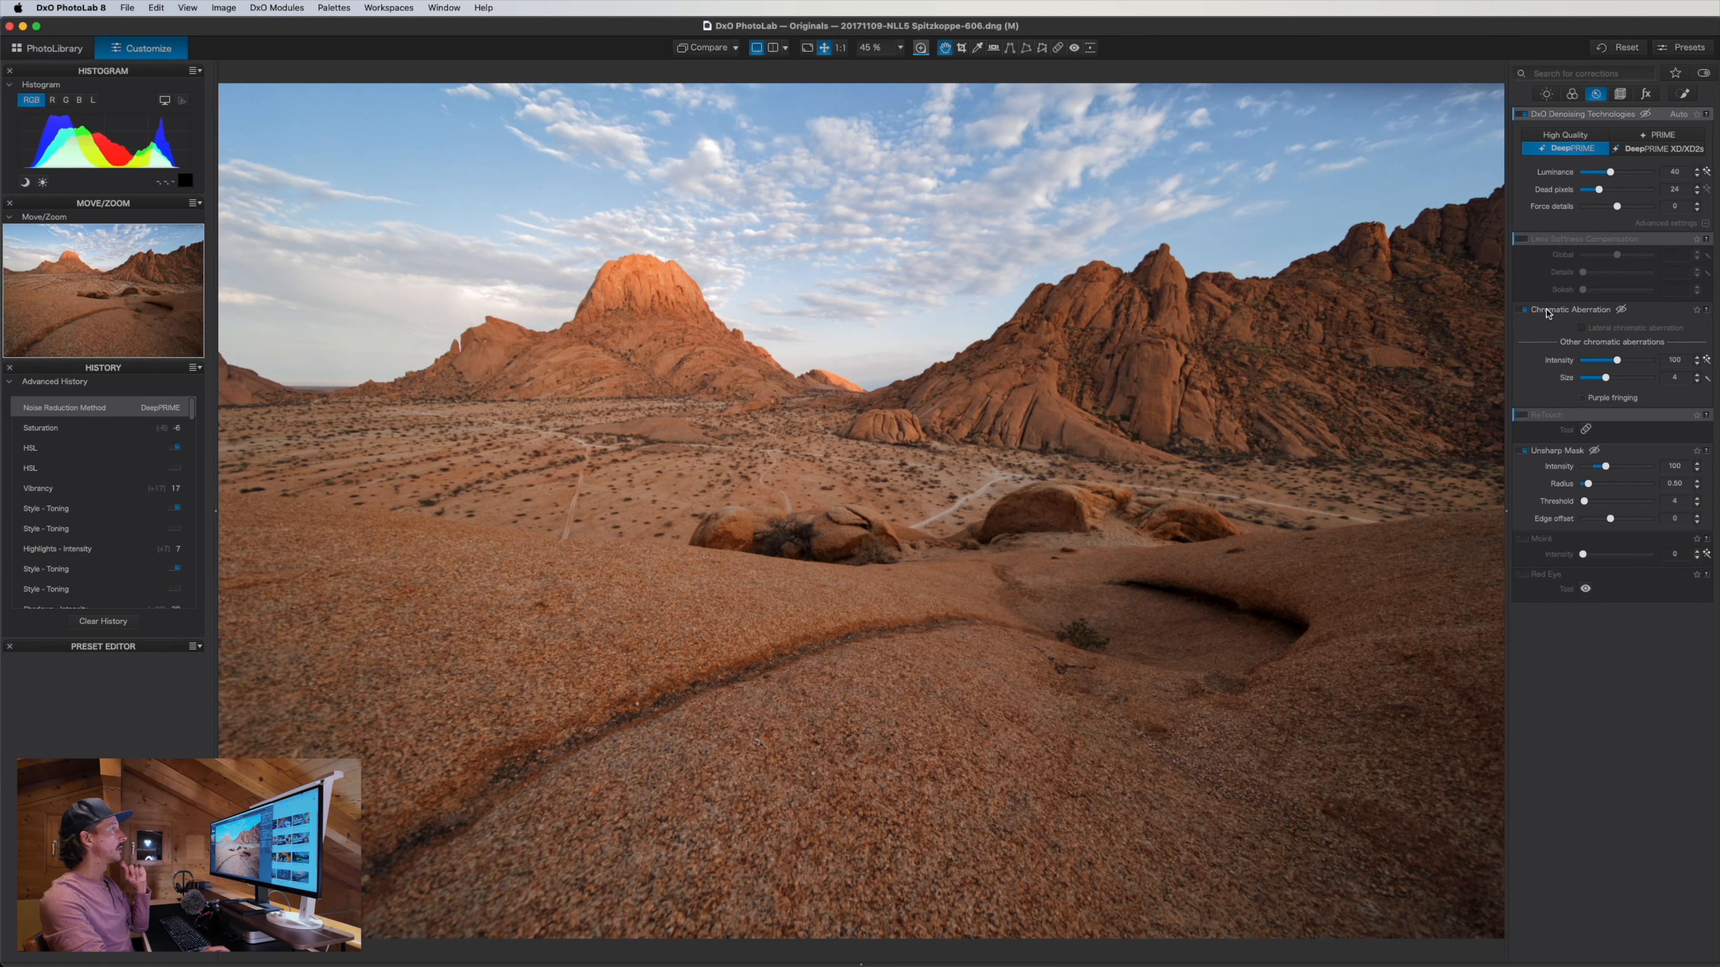
{"action": "left_click", "coordinate": [1519, 240]}
{"action": "left_click", "coordinate": [1520, 239]}
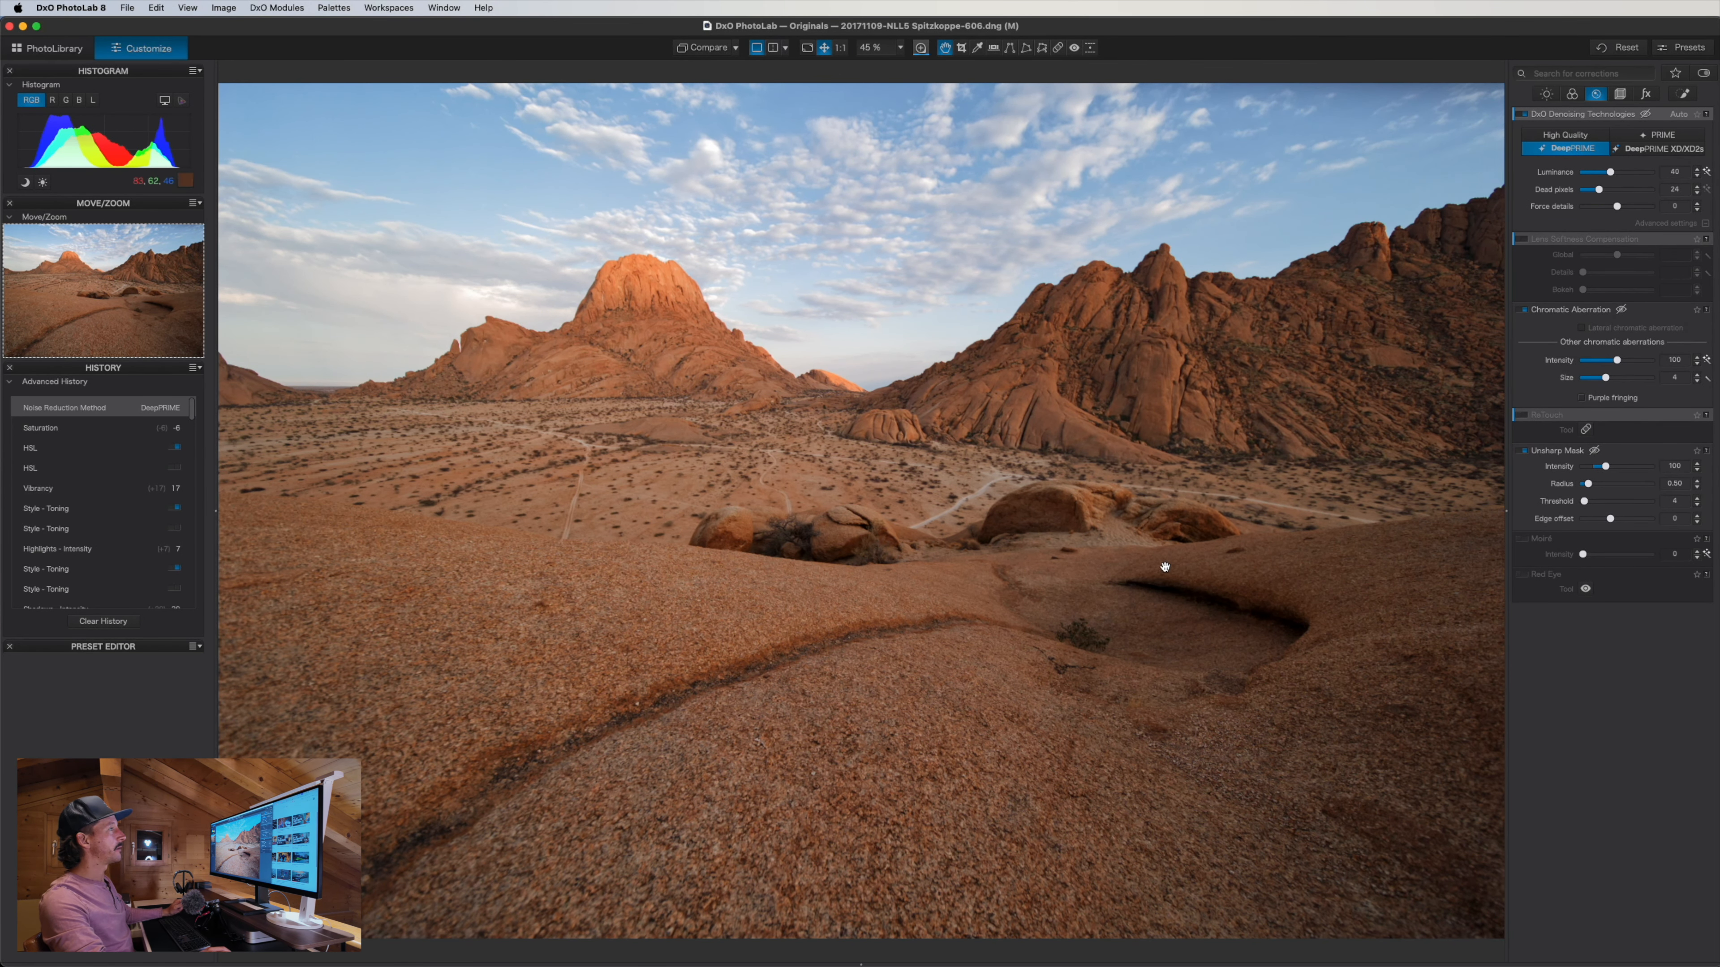
{"action": "left_click", "coordinate": [724, 746]}
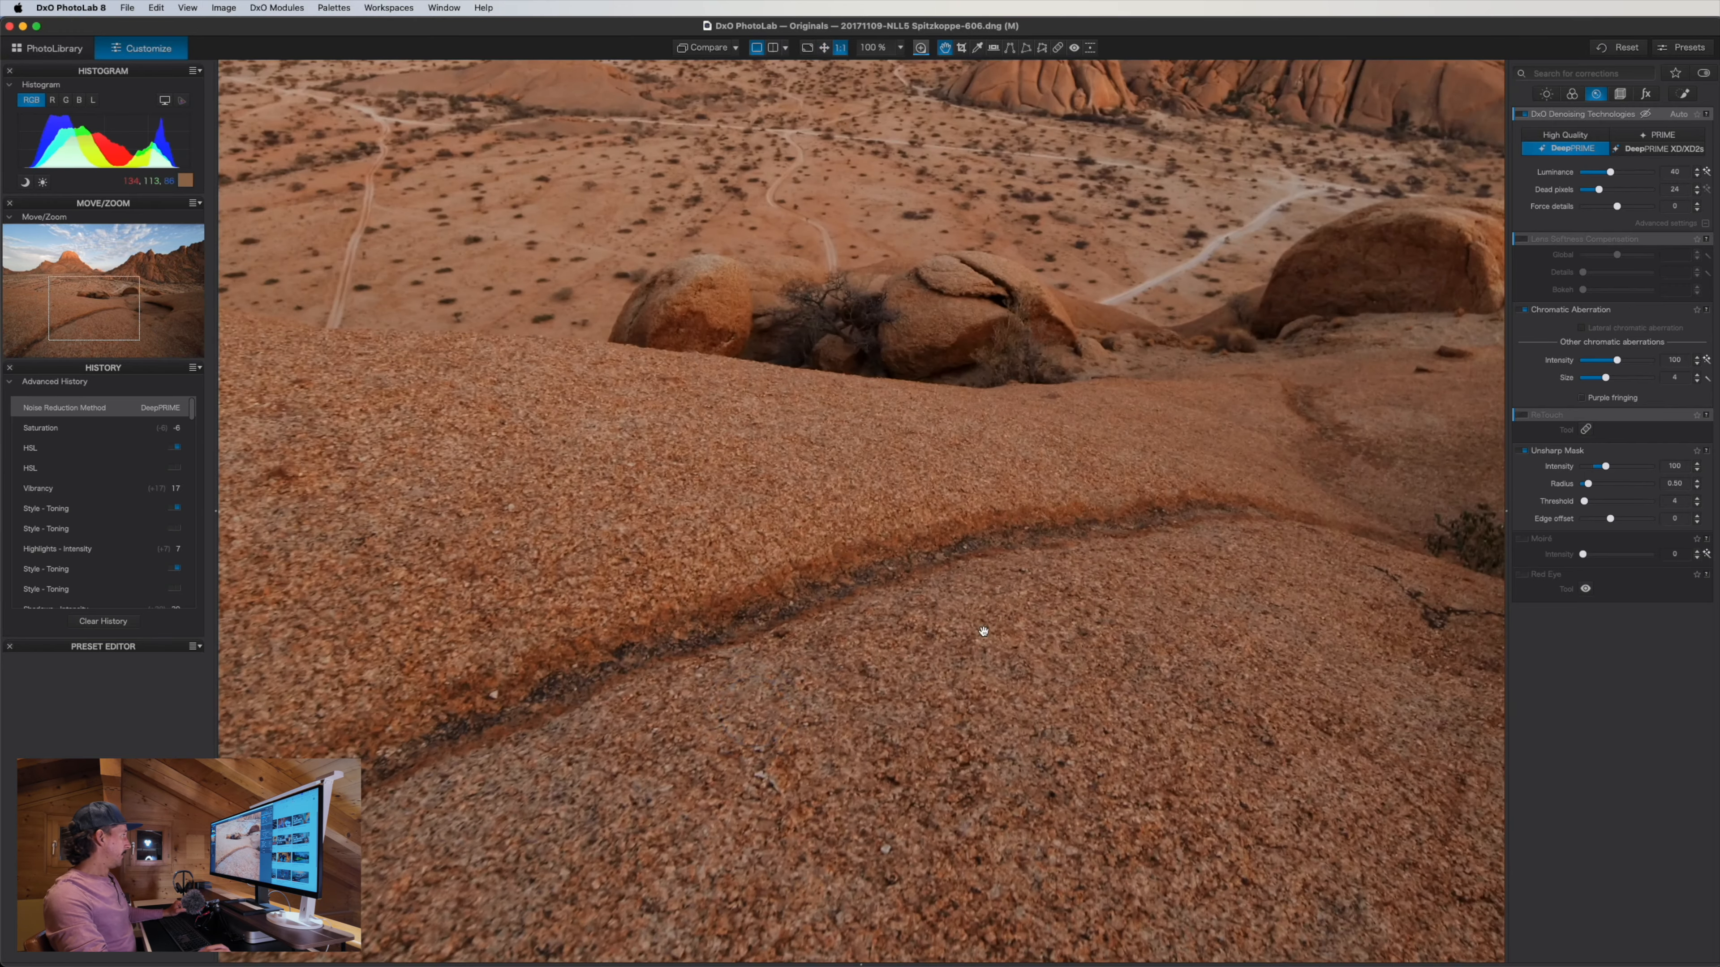
{"action": "scroll", "coordinate": [885, 664], "scroll_direction": "up", "scroll_amount": 5}
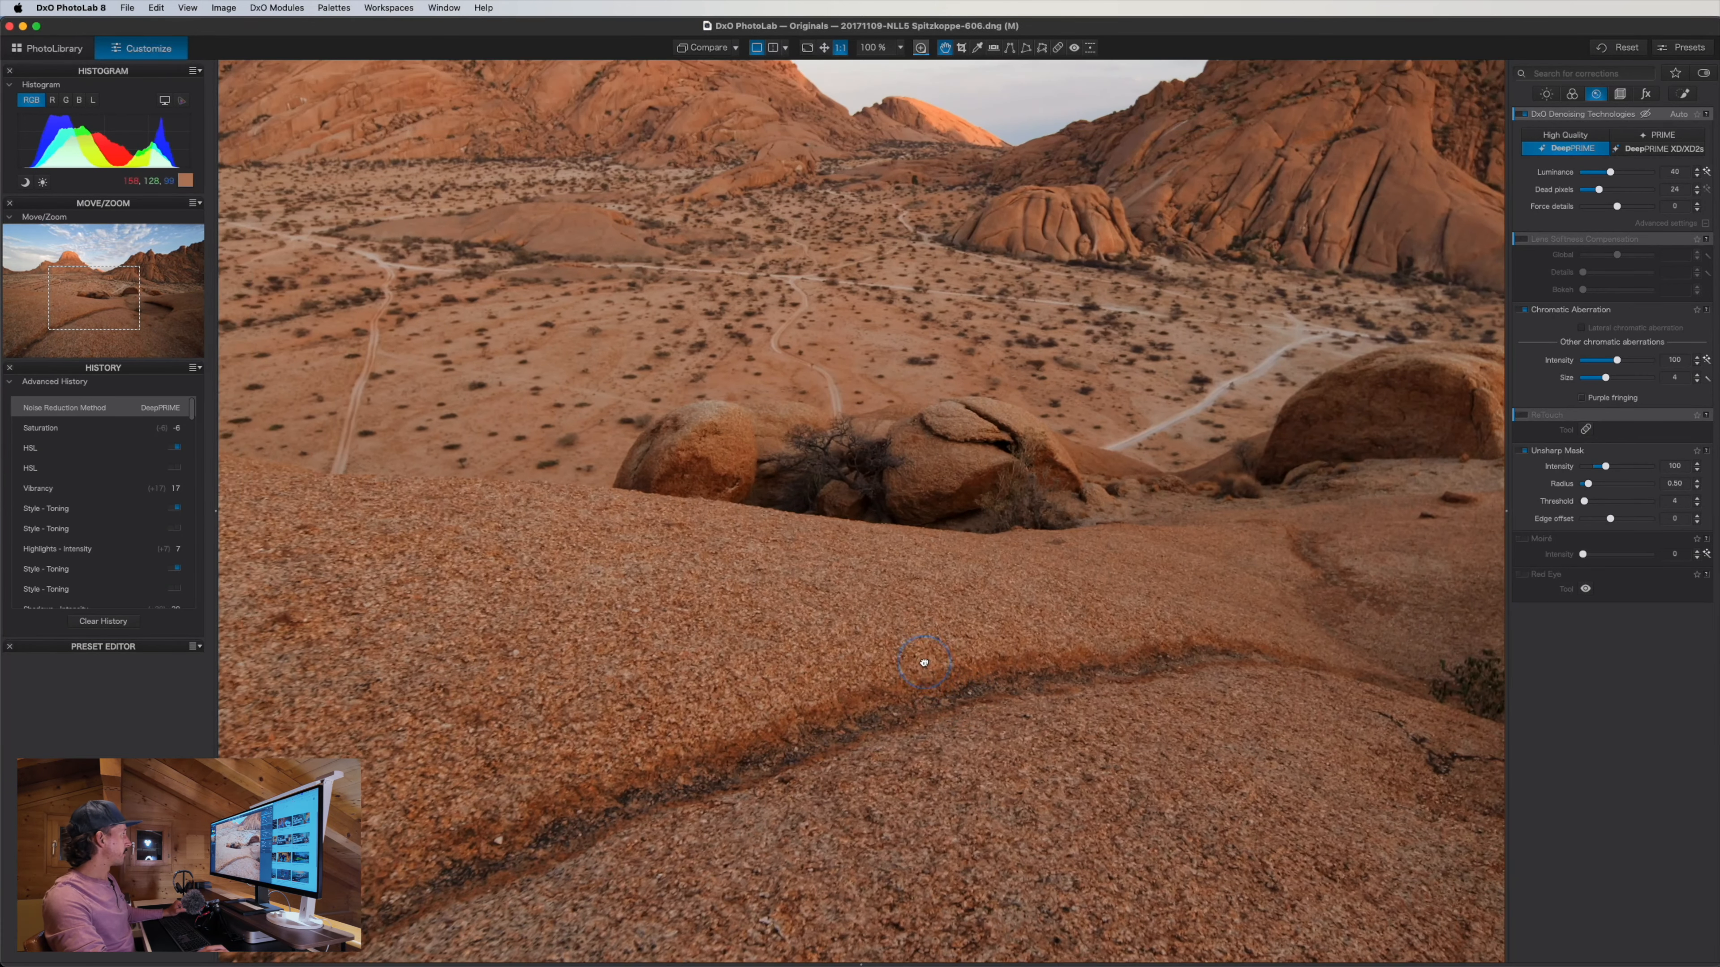
{"action": "left_click", "coordinate": [950, 678]}
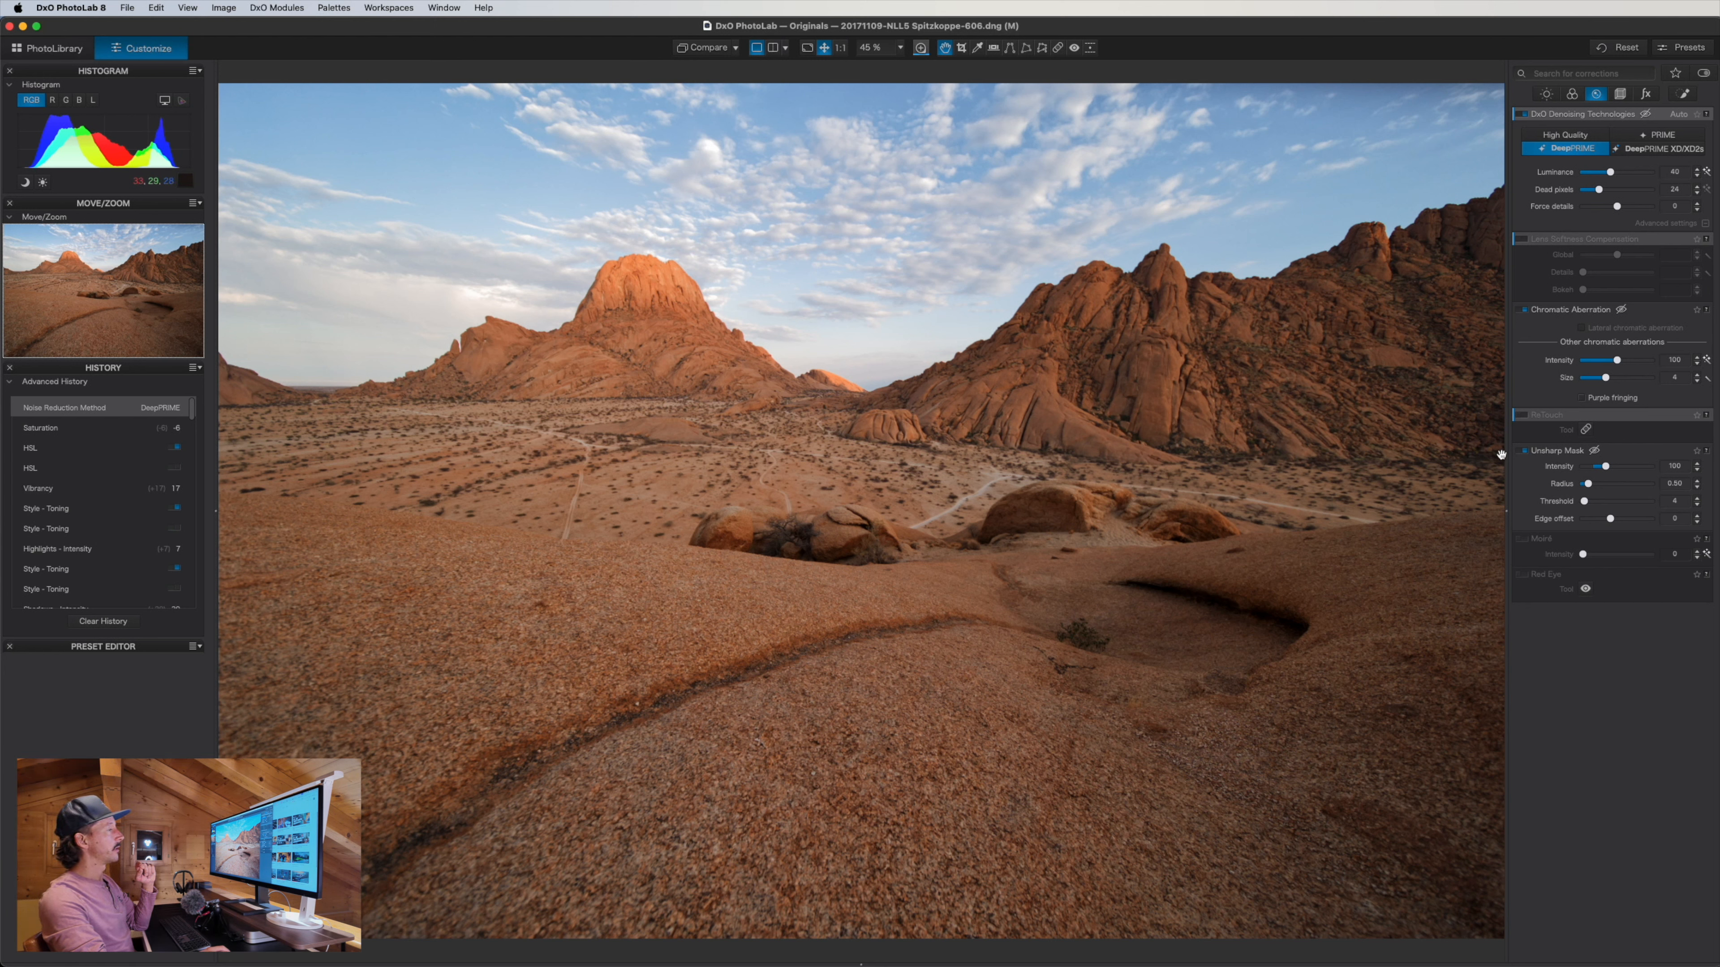
Compare the foreground rock at 100% zoom with Unsharp Mask off and on, leaving it enabled, and return to the whole photo
{"action": "mouse_move", "coordinate": [1507, 241]}
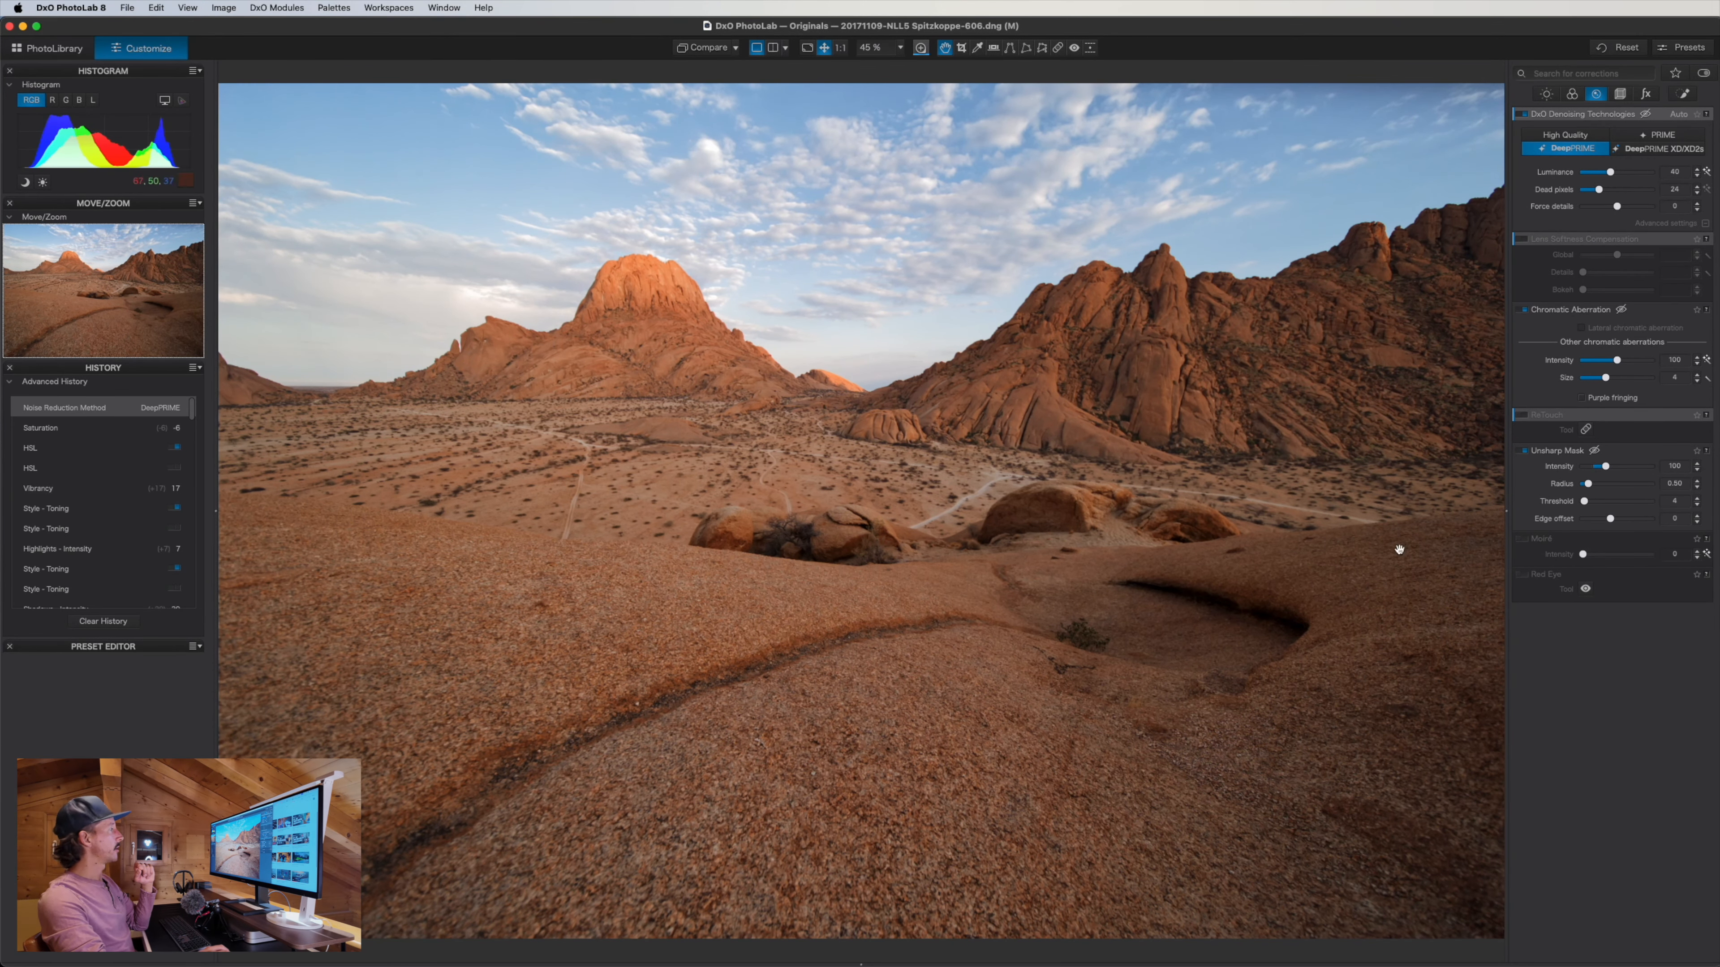
{"action": "left_click", "coordinate": [855, 636]}
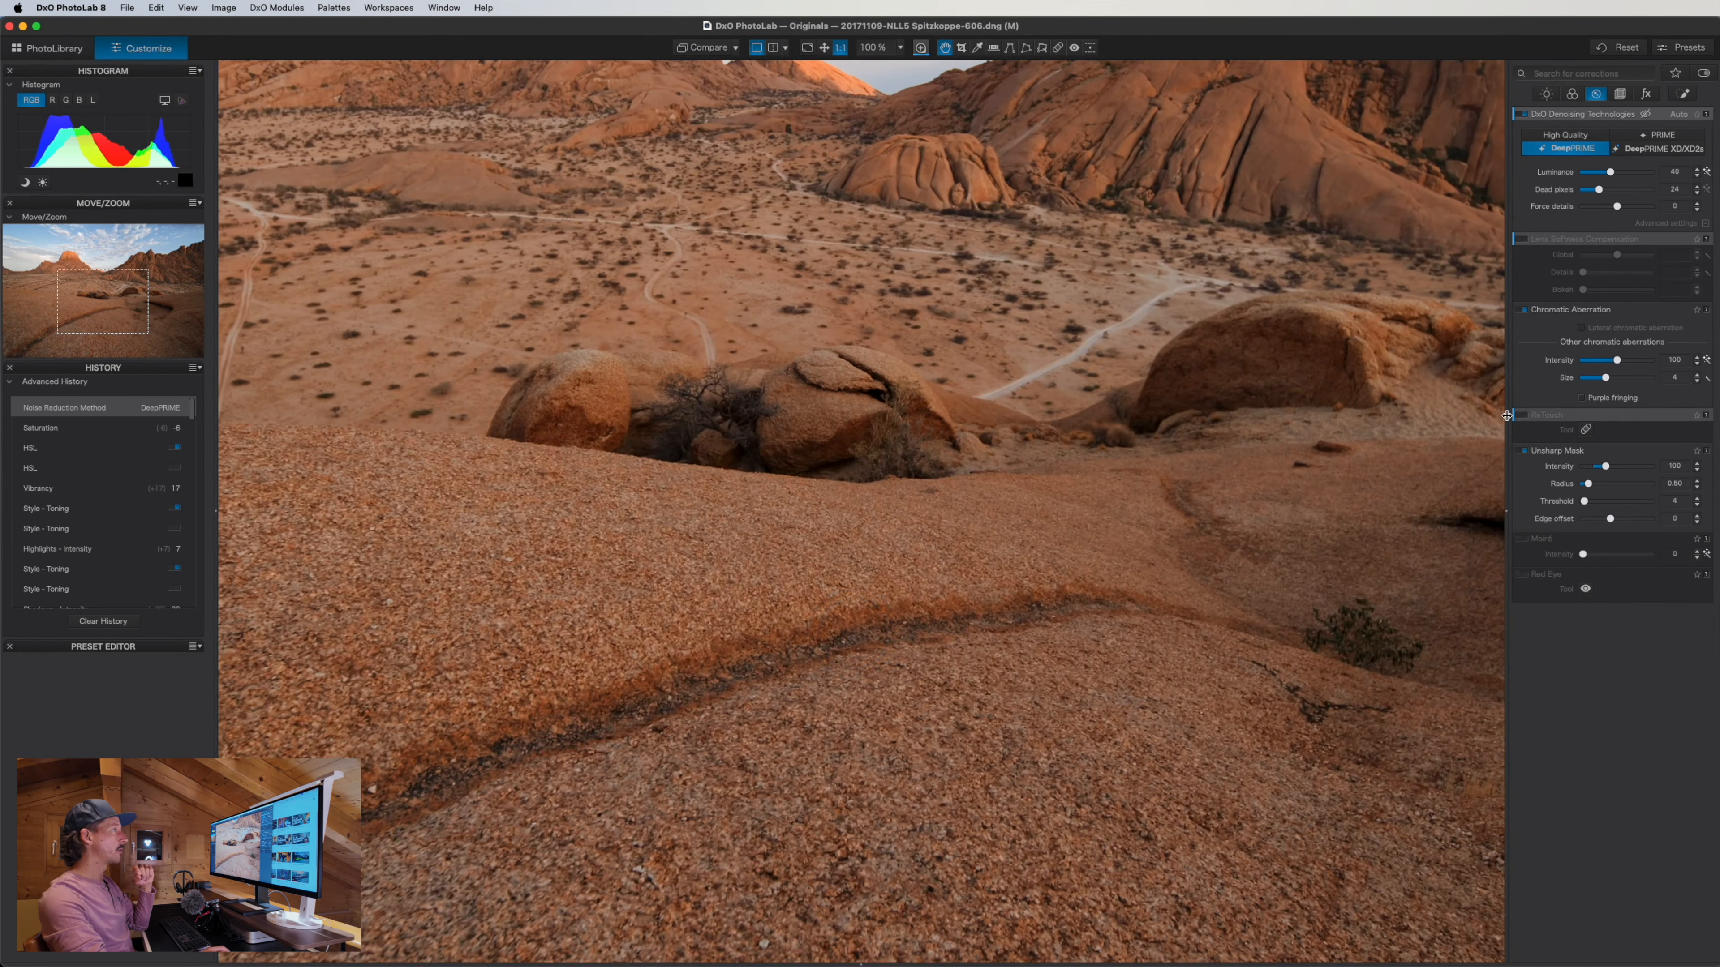
{"action": "left_click", "coordinate": [1524, 452]}
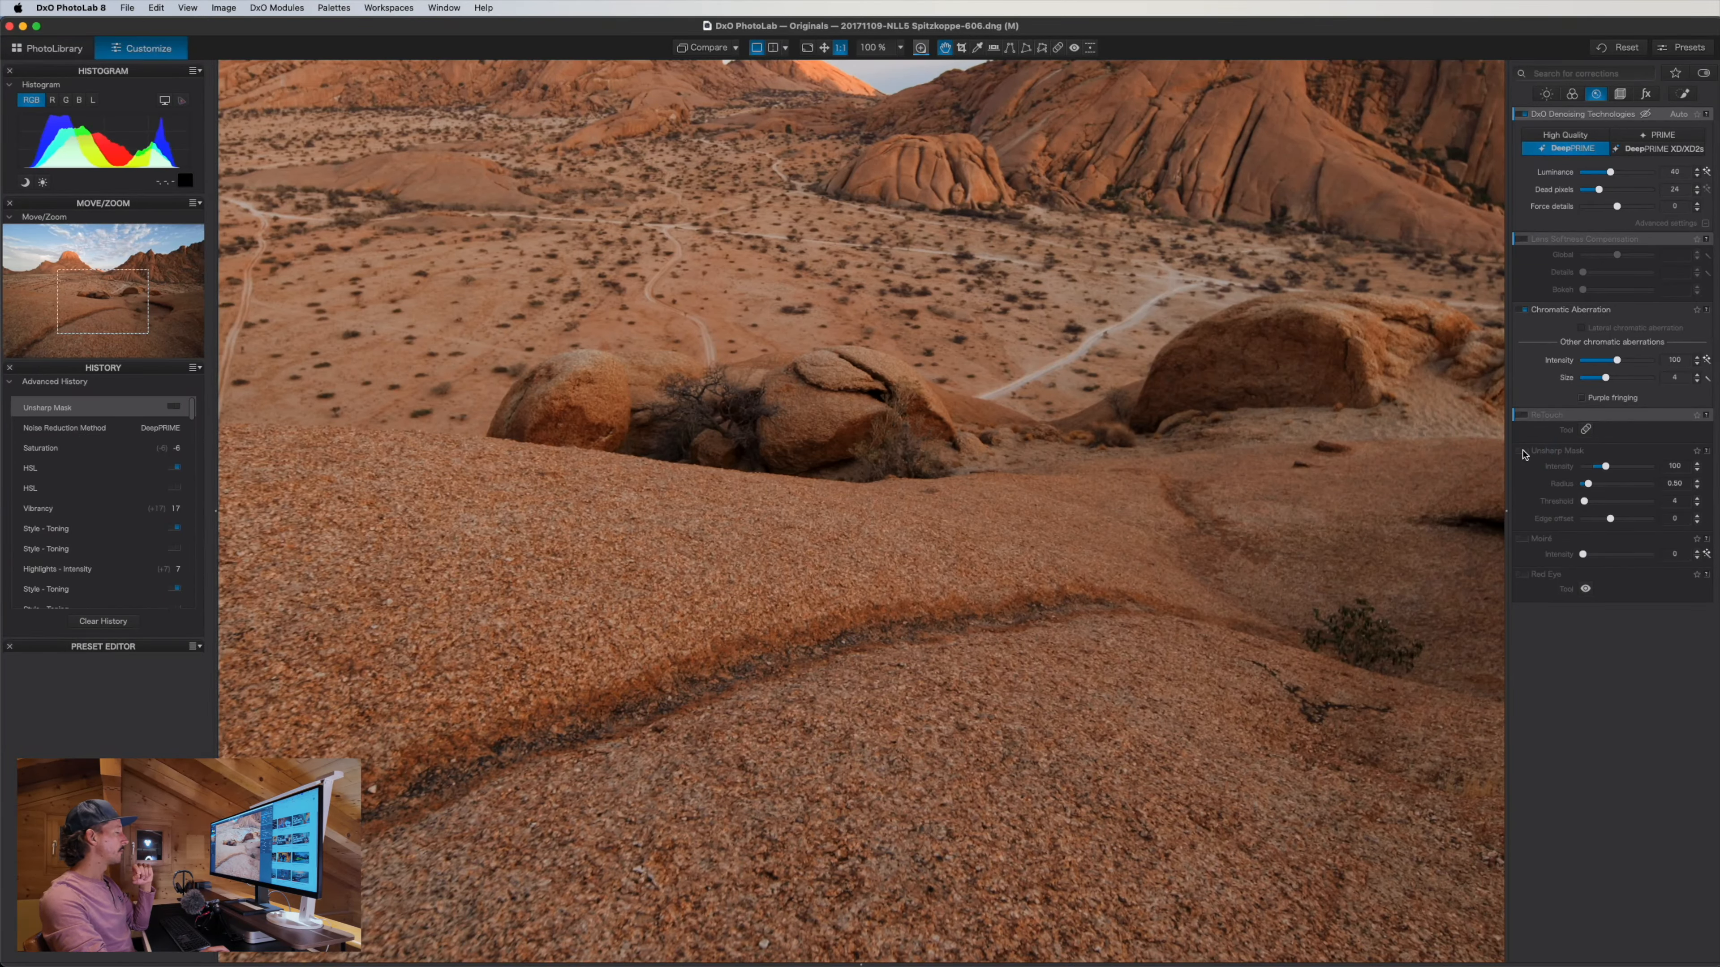
{"action": "left_click", "coordinate": [1524, 452]}
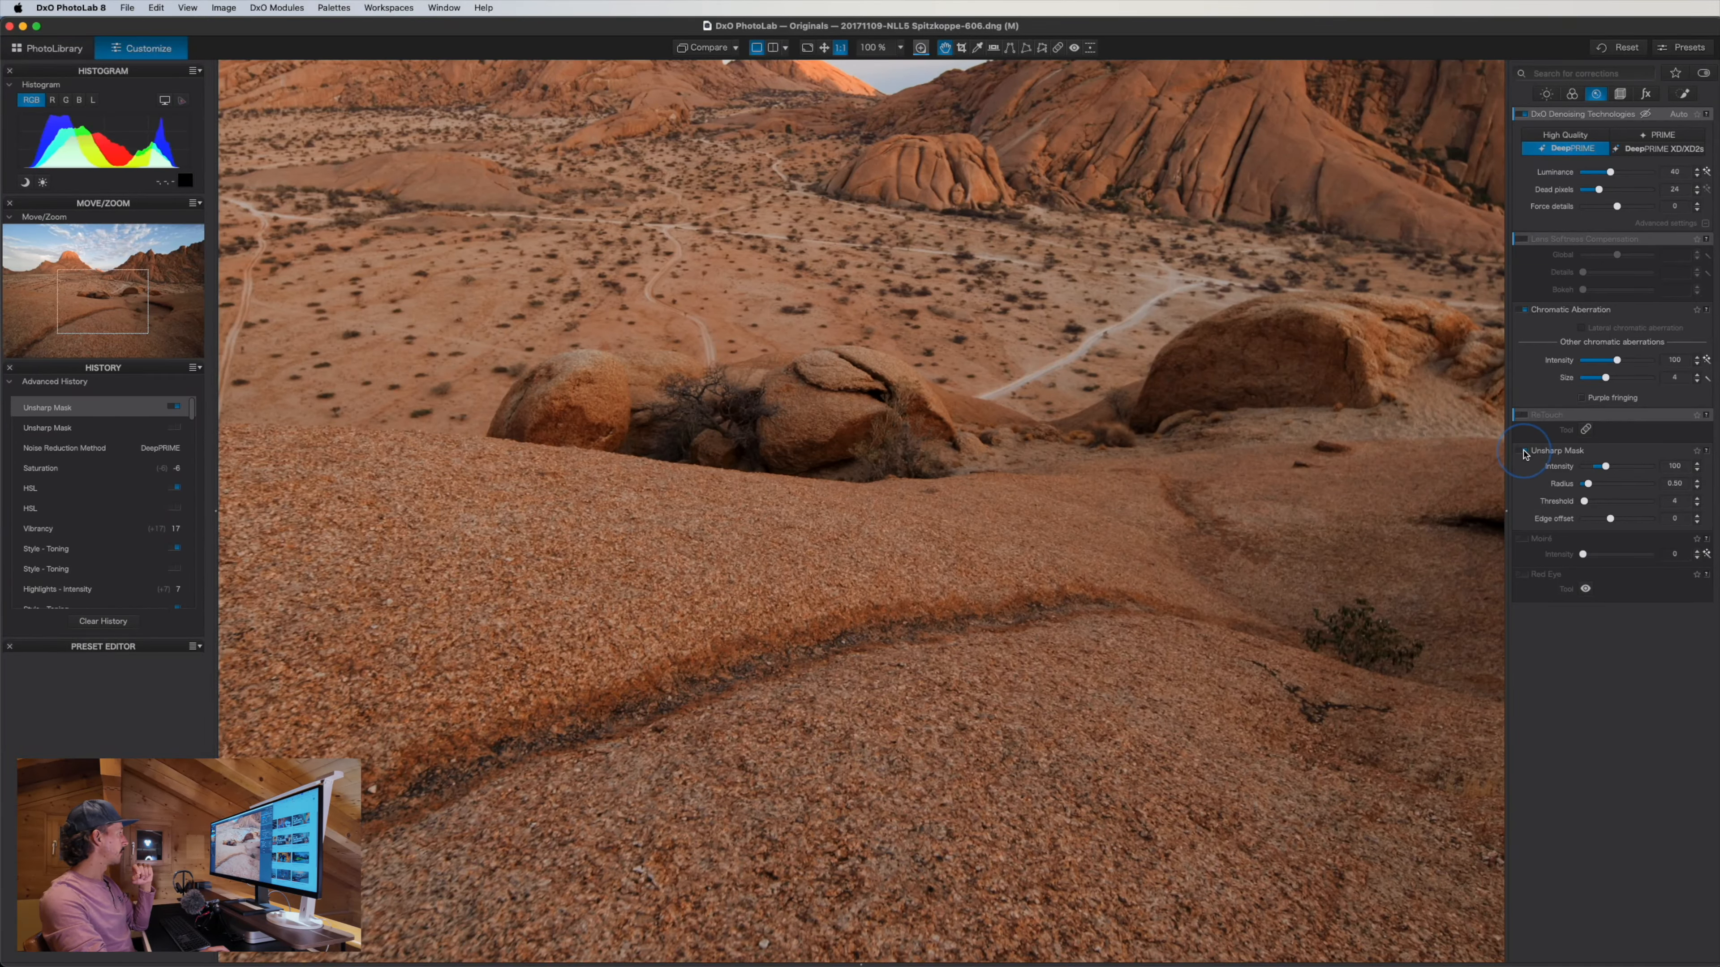
{"action": "double_click", "coordinate": [758, 715]}
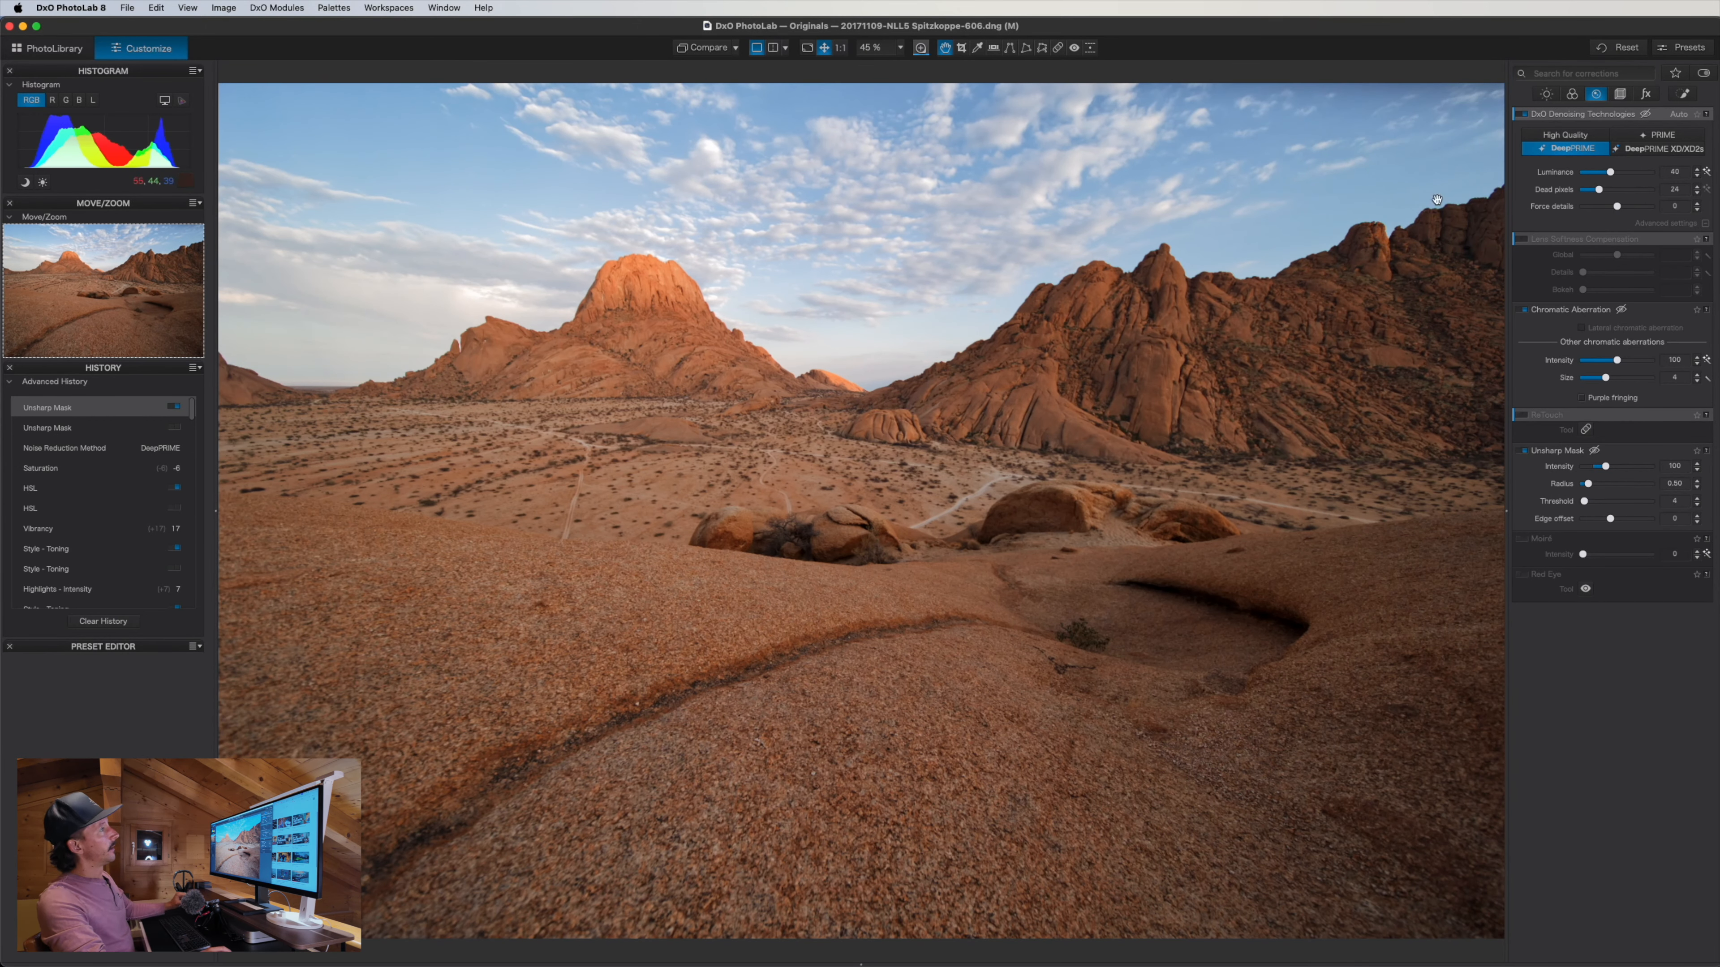
Bring up the geometry corrections and compare the photo with the Distortion correction off and on
{"action": "left_click", "coordinate": [1623, 97]}
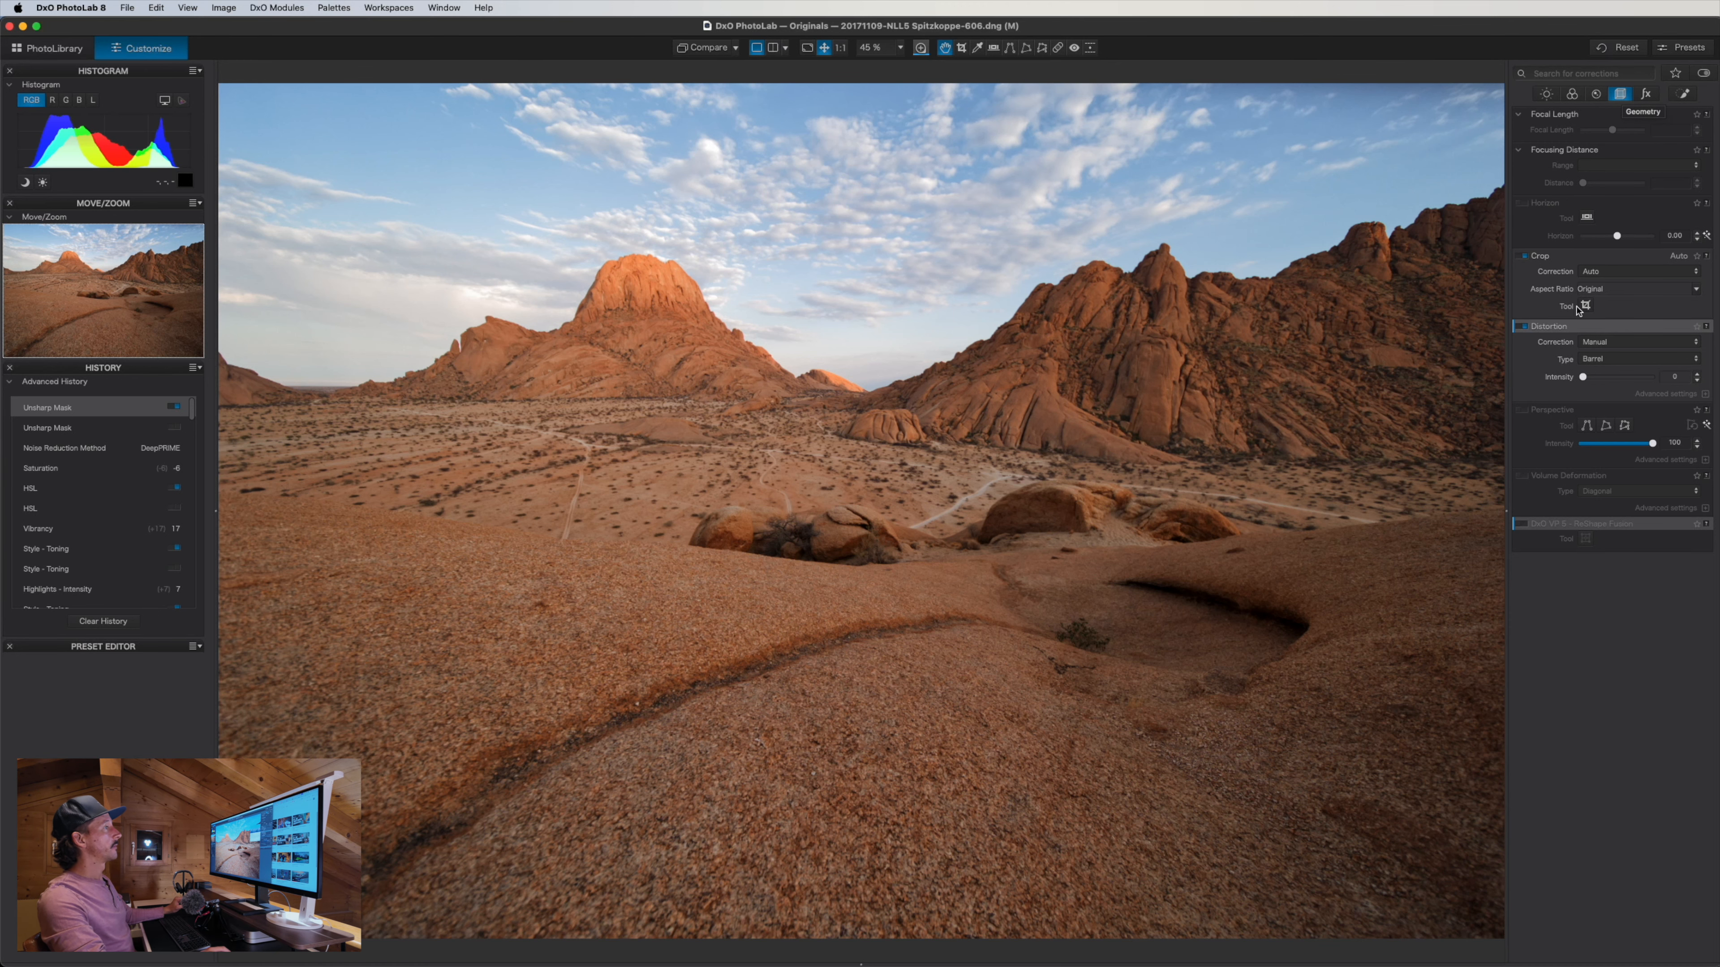
{"action": "mouse_move", "coordinate": [1540, 327]}
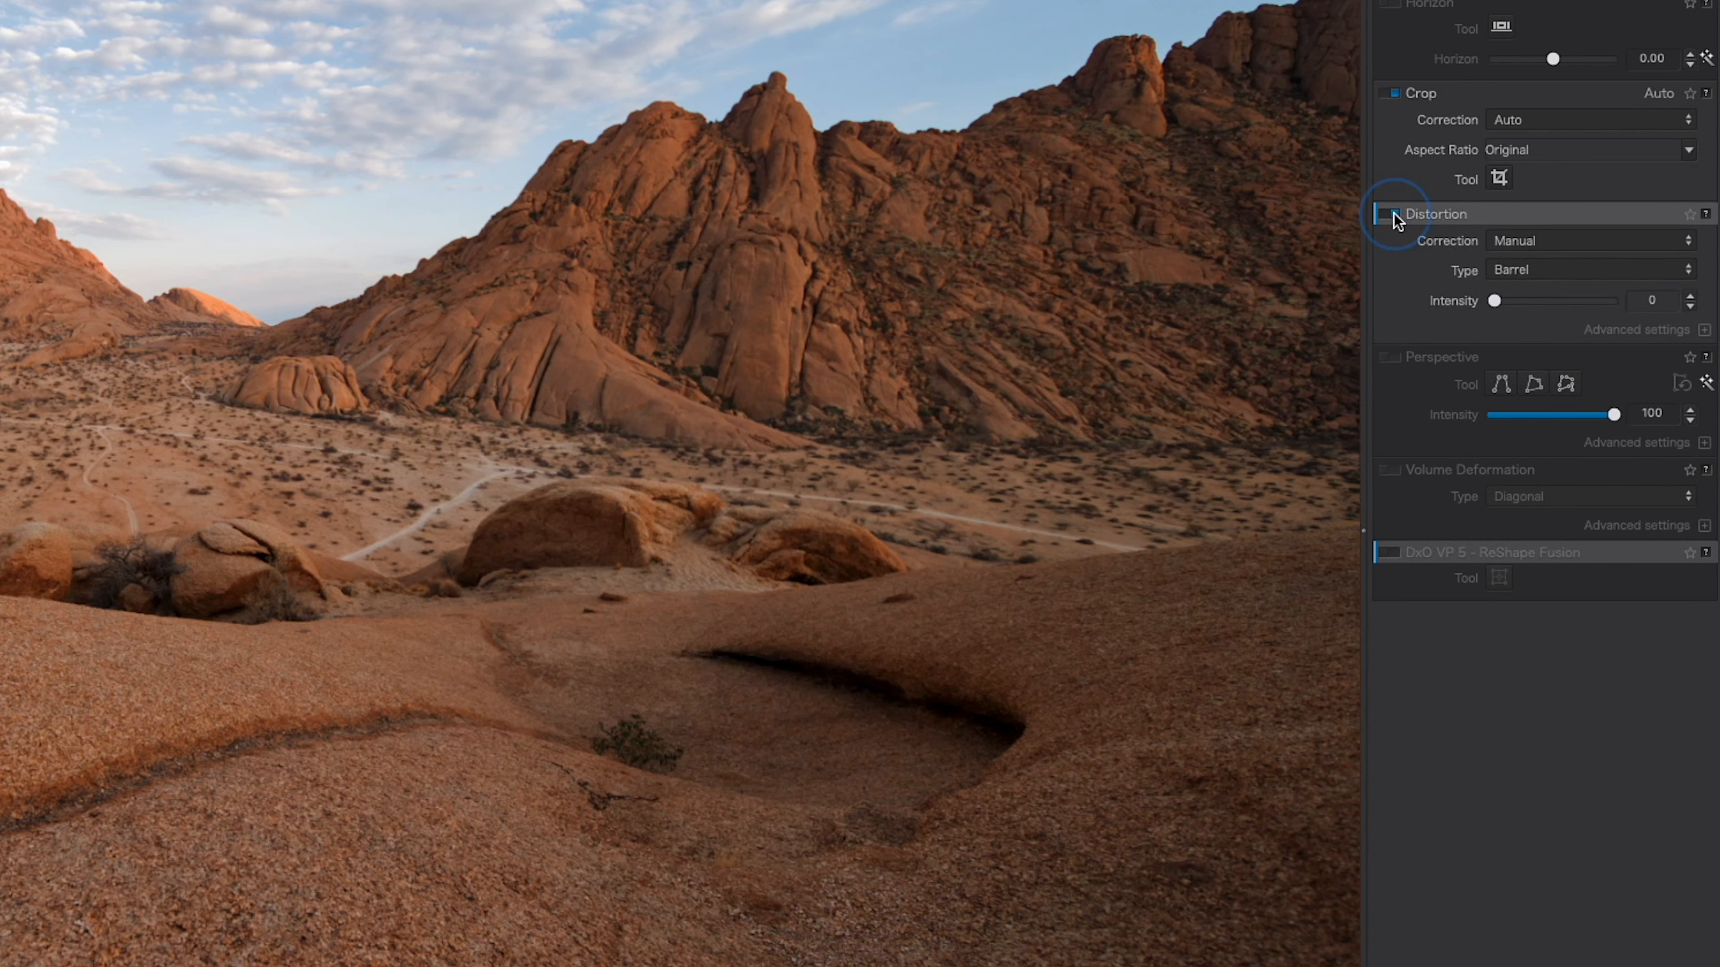
{"action": "left_click", "coordinate": [1524, 326]}
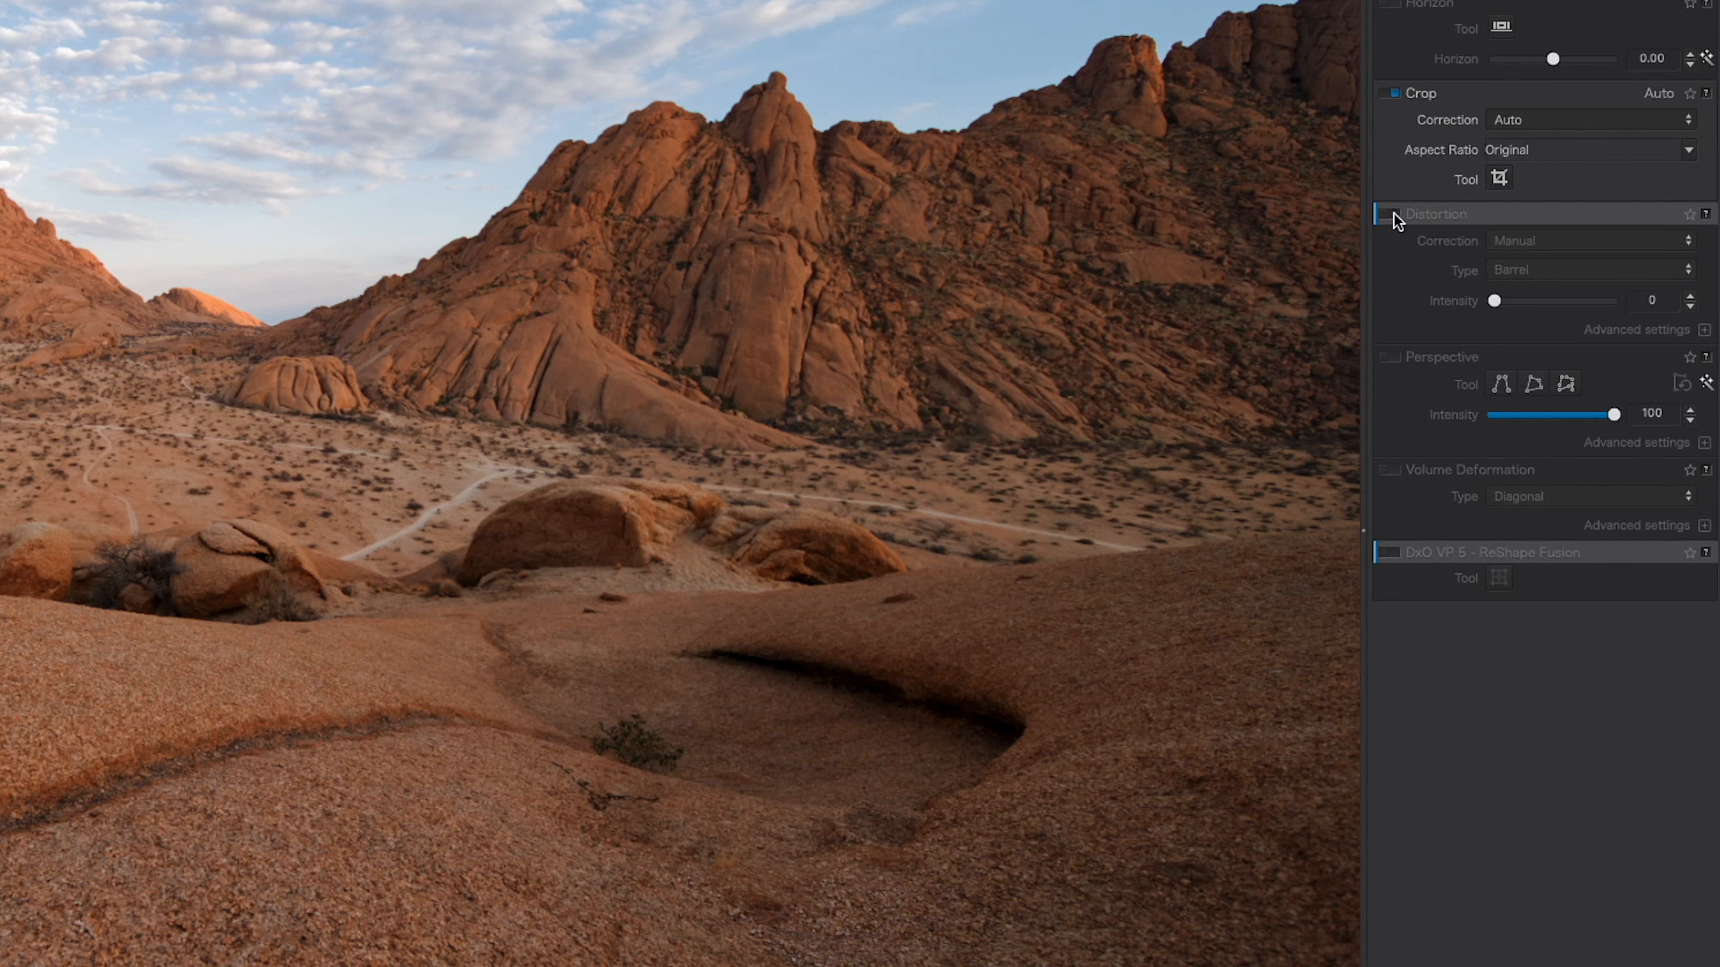
{"action": "left_click", "coordinate": [1393, 214]}
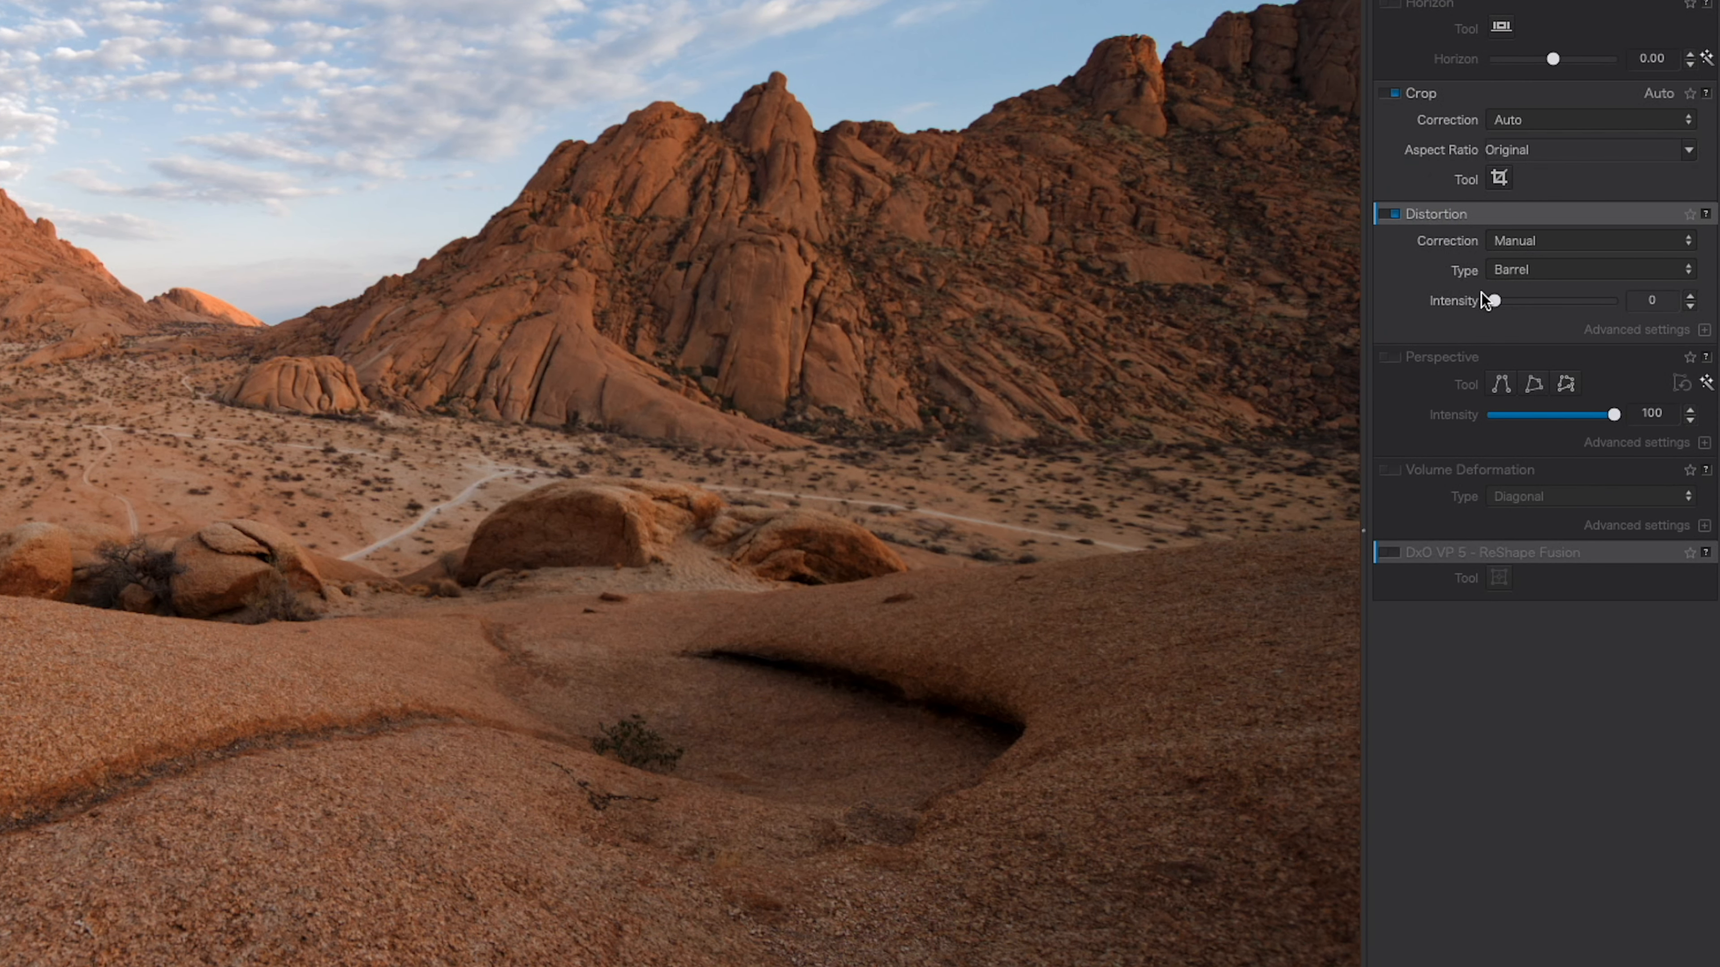
Review the Distortion correction and type options, keep Manual and Barrel, and set the intensity to 15
{"action": "left_click", "coordinate": [1507, 243]}
{"action": "left_click", "coordinate": [1437, 278]}
{"action": "left_click", "coordinate": [1496, 271]}
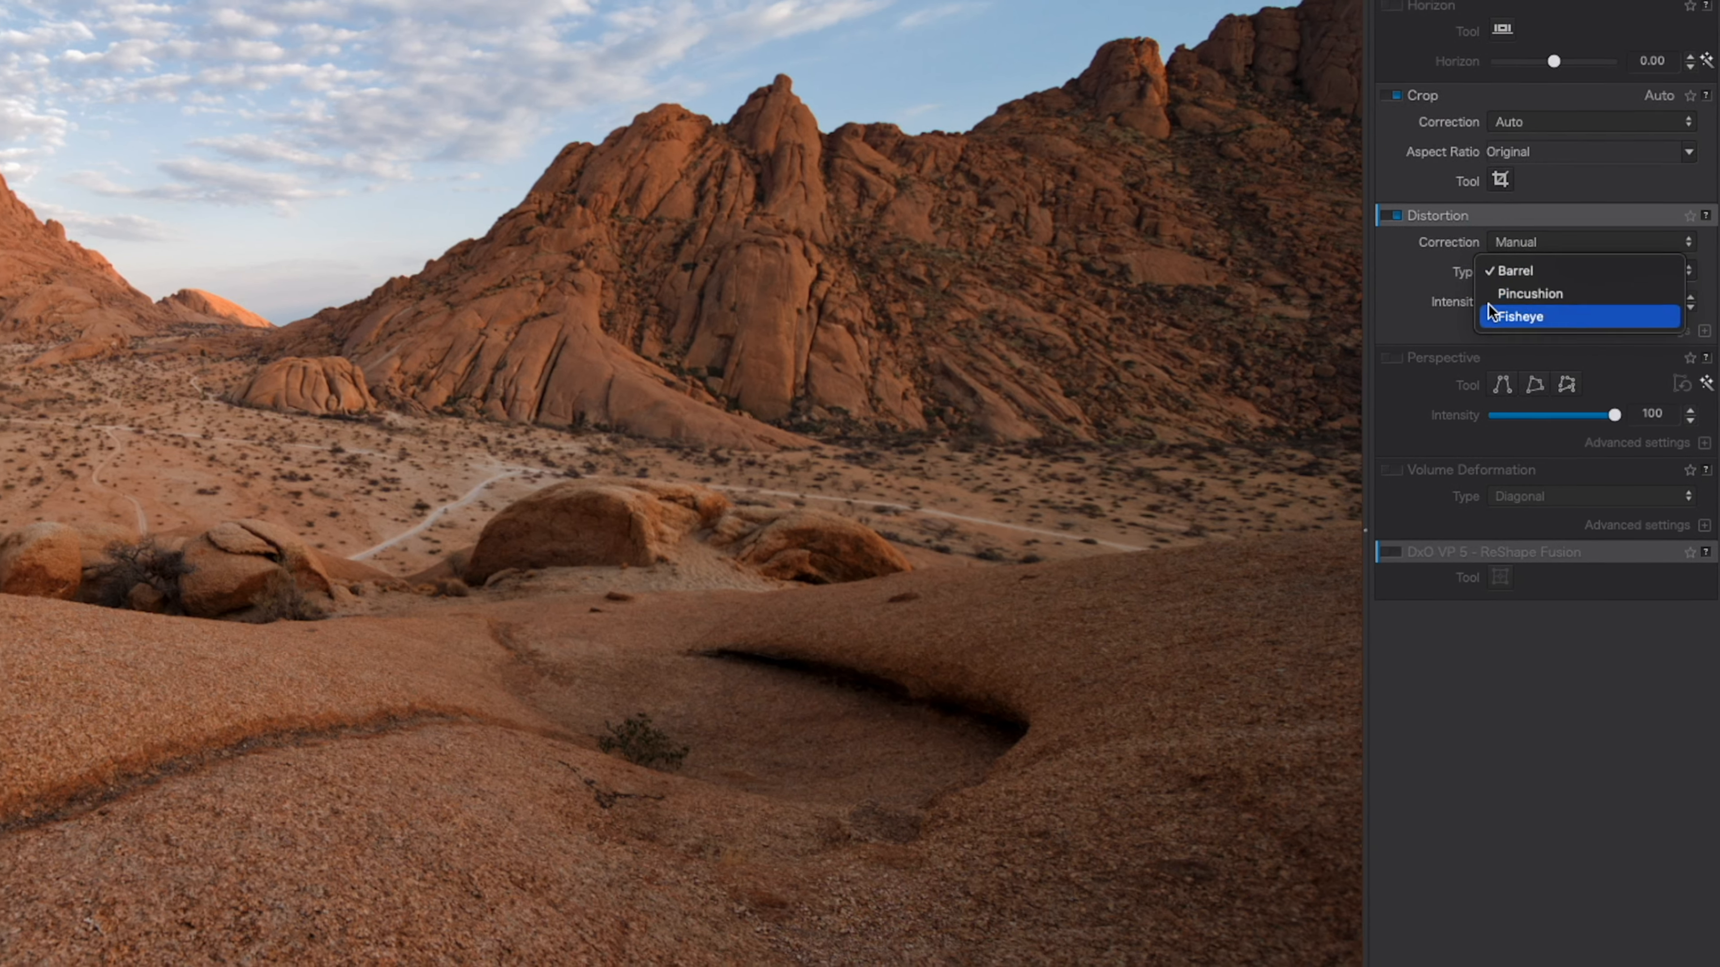
{"action": "left_click", "coordinate": [1468, 308]}
{"action": "left_click_drag", "start_coordinate": [1493, 300], "coordinate": [1502, 302]}
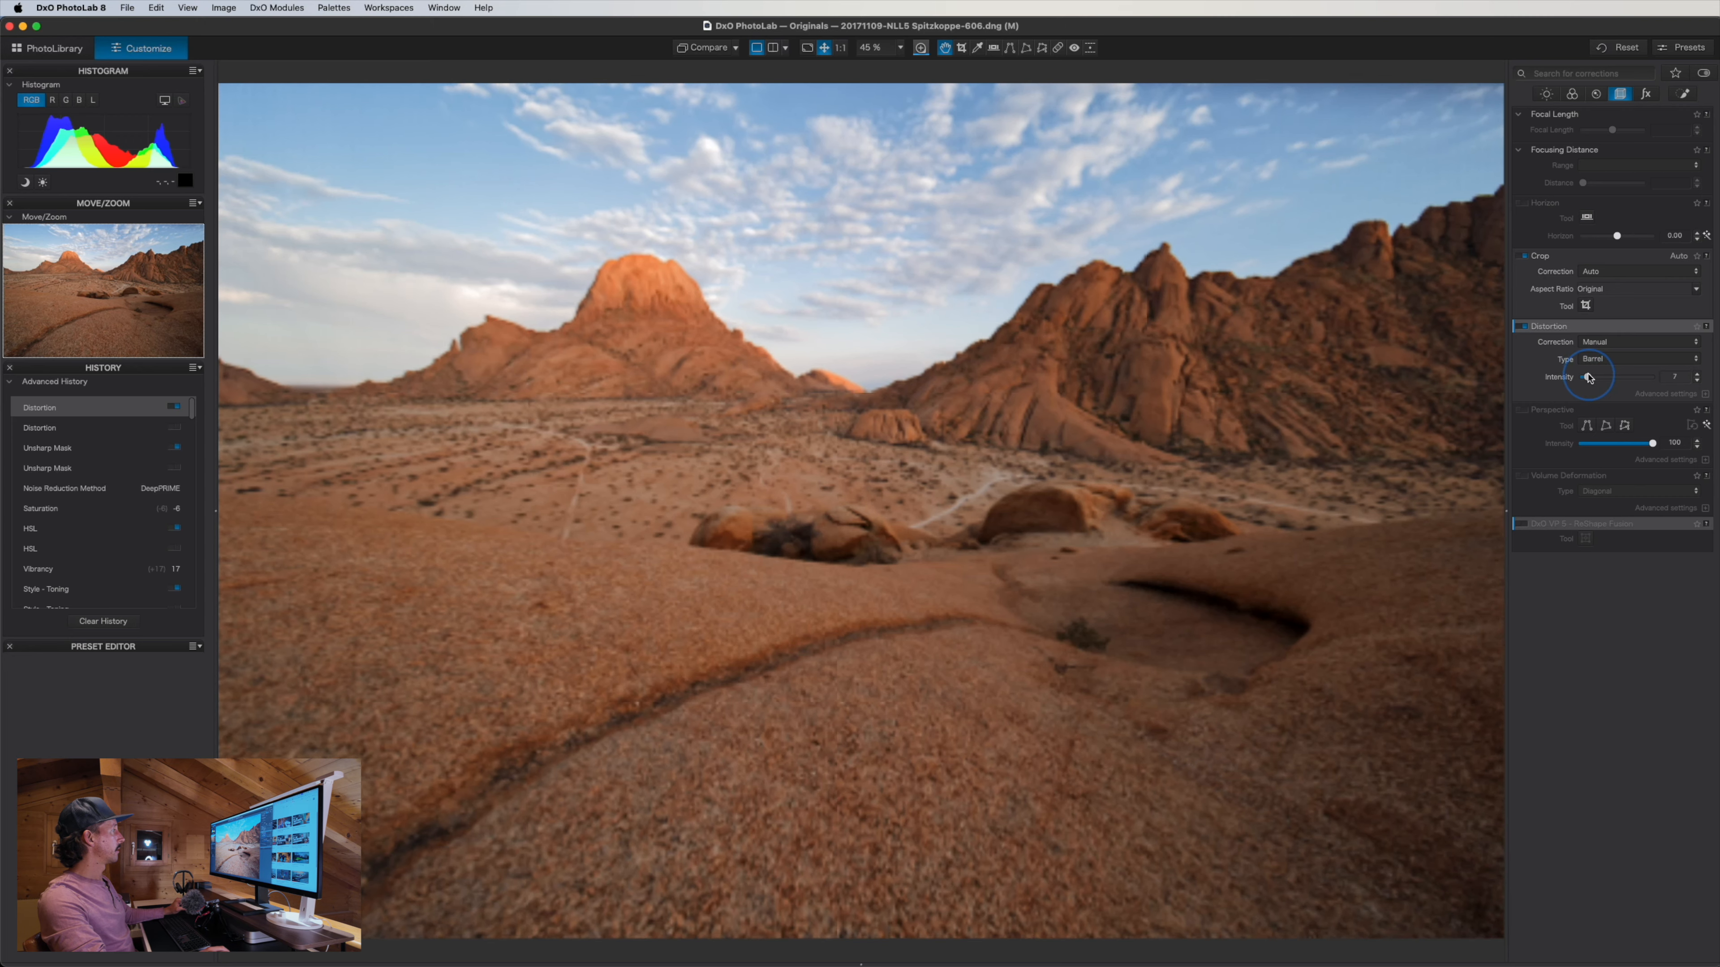
{"action": "left_click_drag", "start_coordinate": [1588, 378], "coordinate": [1594, 378]}
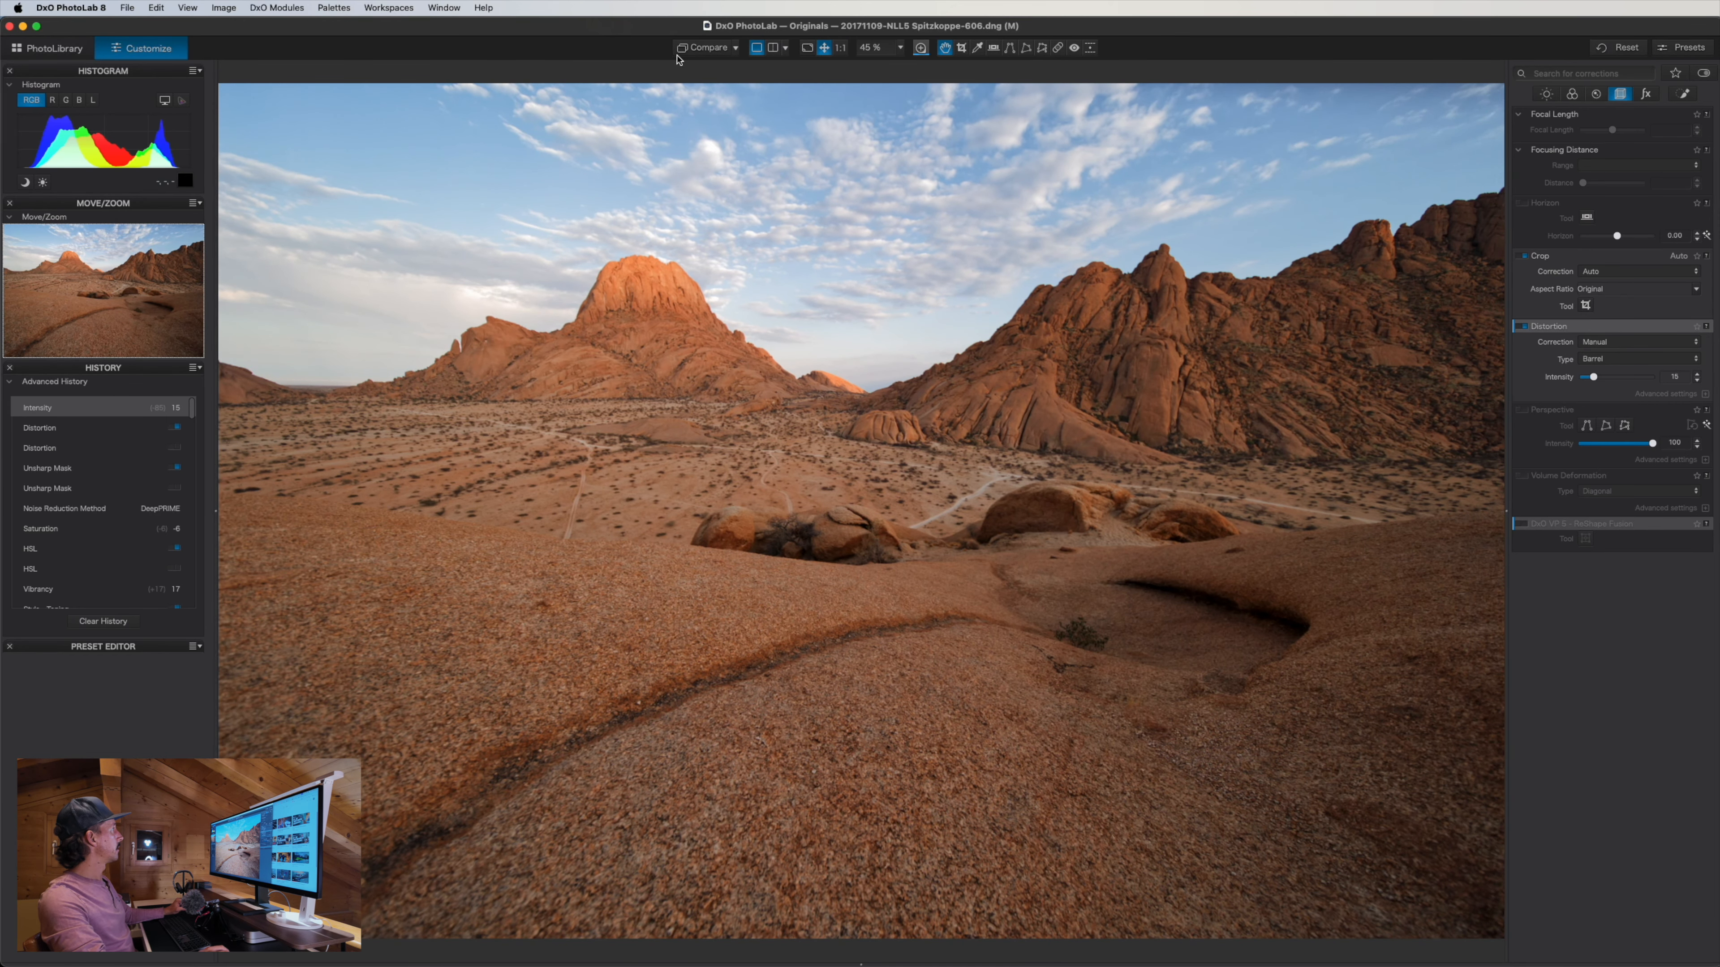
Compare the edited photo with its uncorrected version that keeps the geometry corrections
{"action": "left_click", "coordinate": [699, 49]}
{"action": "left_click", "coordinate": [699, 49]}
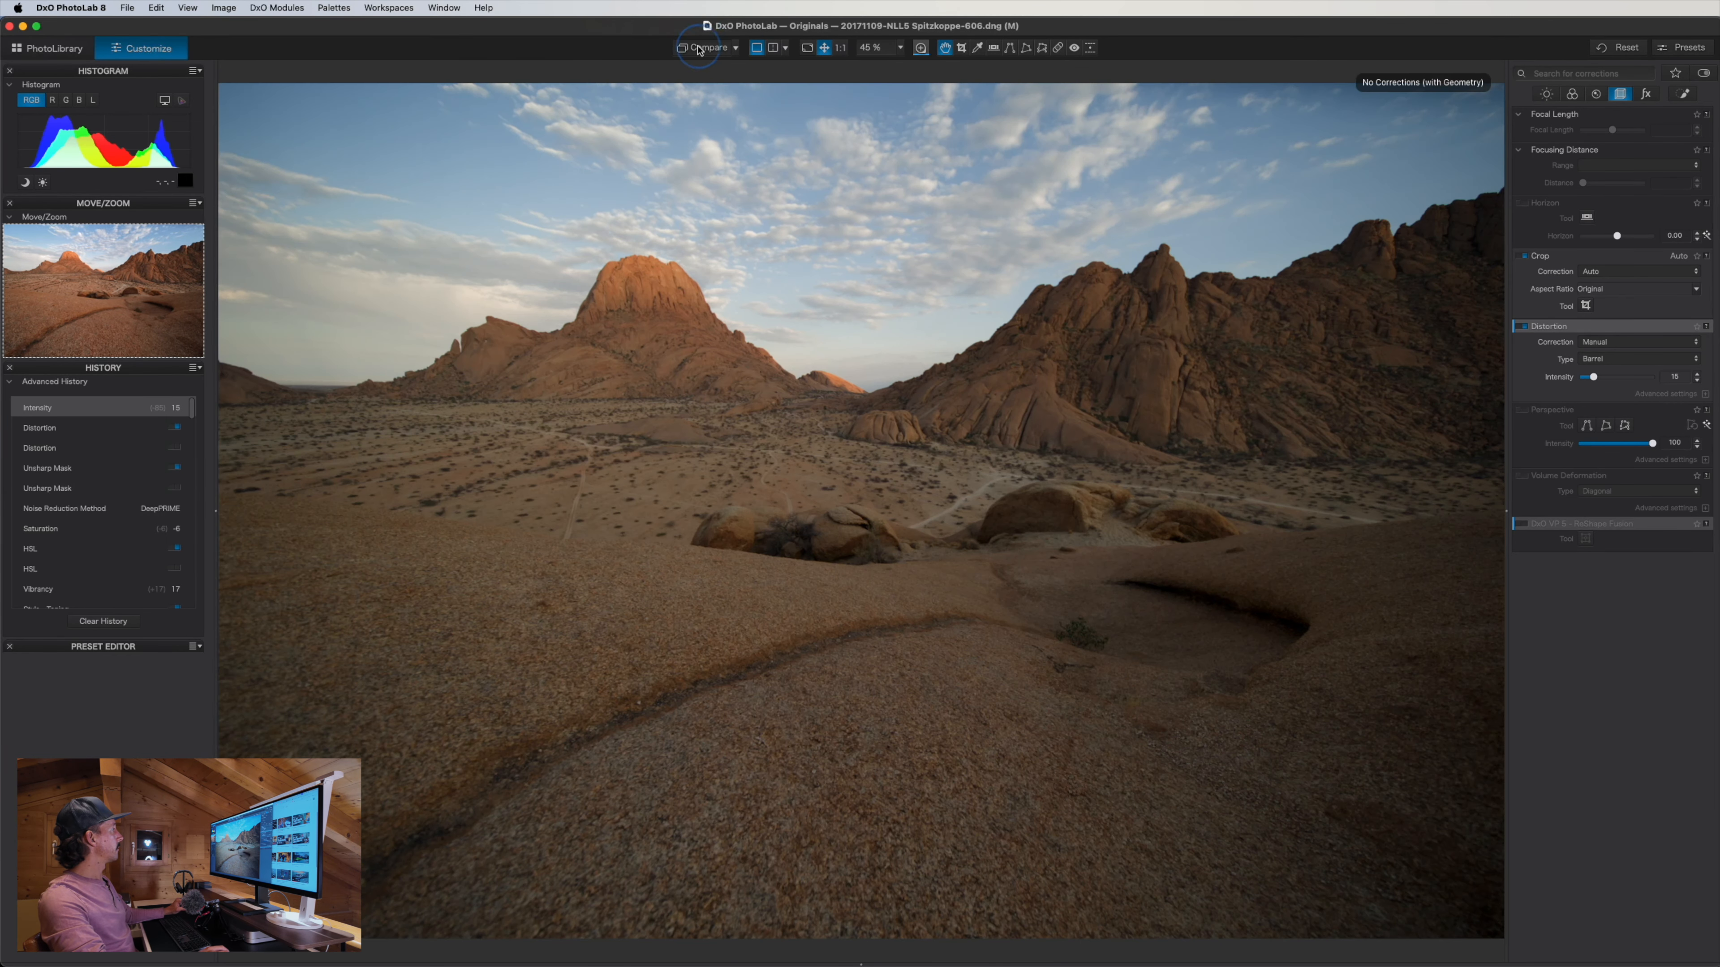
{"action": "left_click_drag", "start_coordinate": [699, 48], "coordinate": [698, 49]}
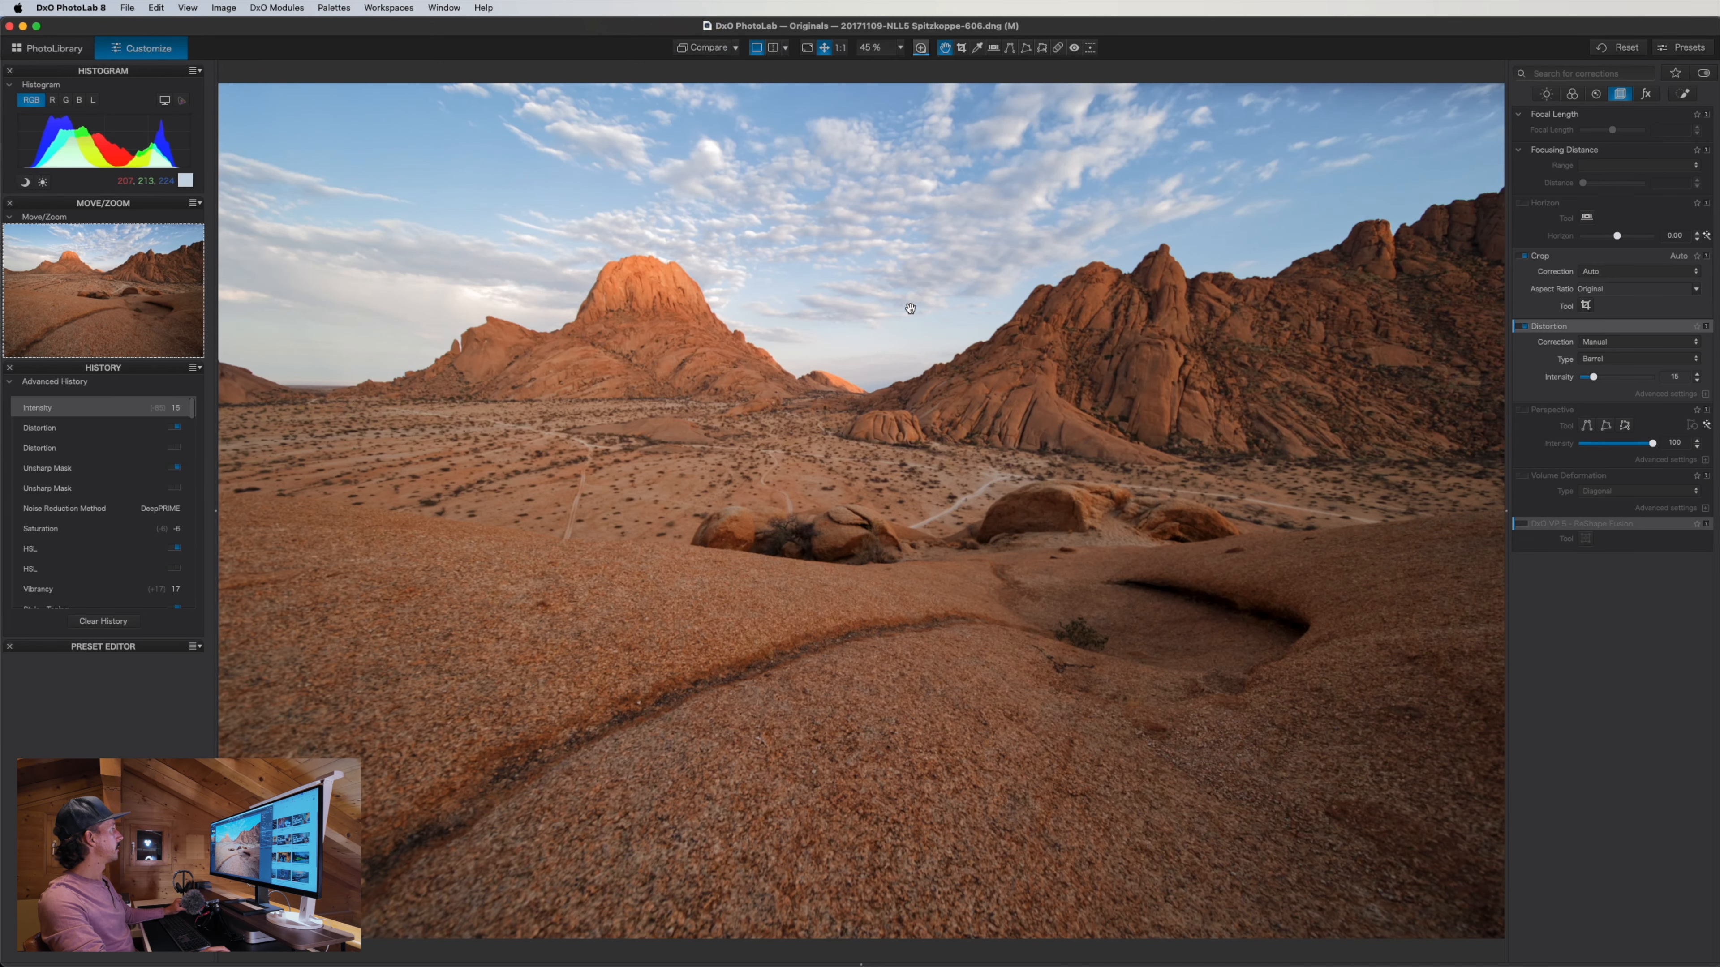
Bring up the effects, show the right-hand mountain at 100% zoom, and enable Grain with the Black and White Film category
{"action": "left_click", "coordinate": [1644, 94]}
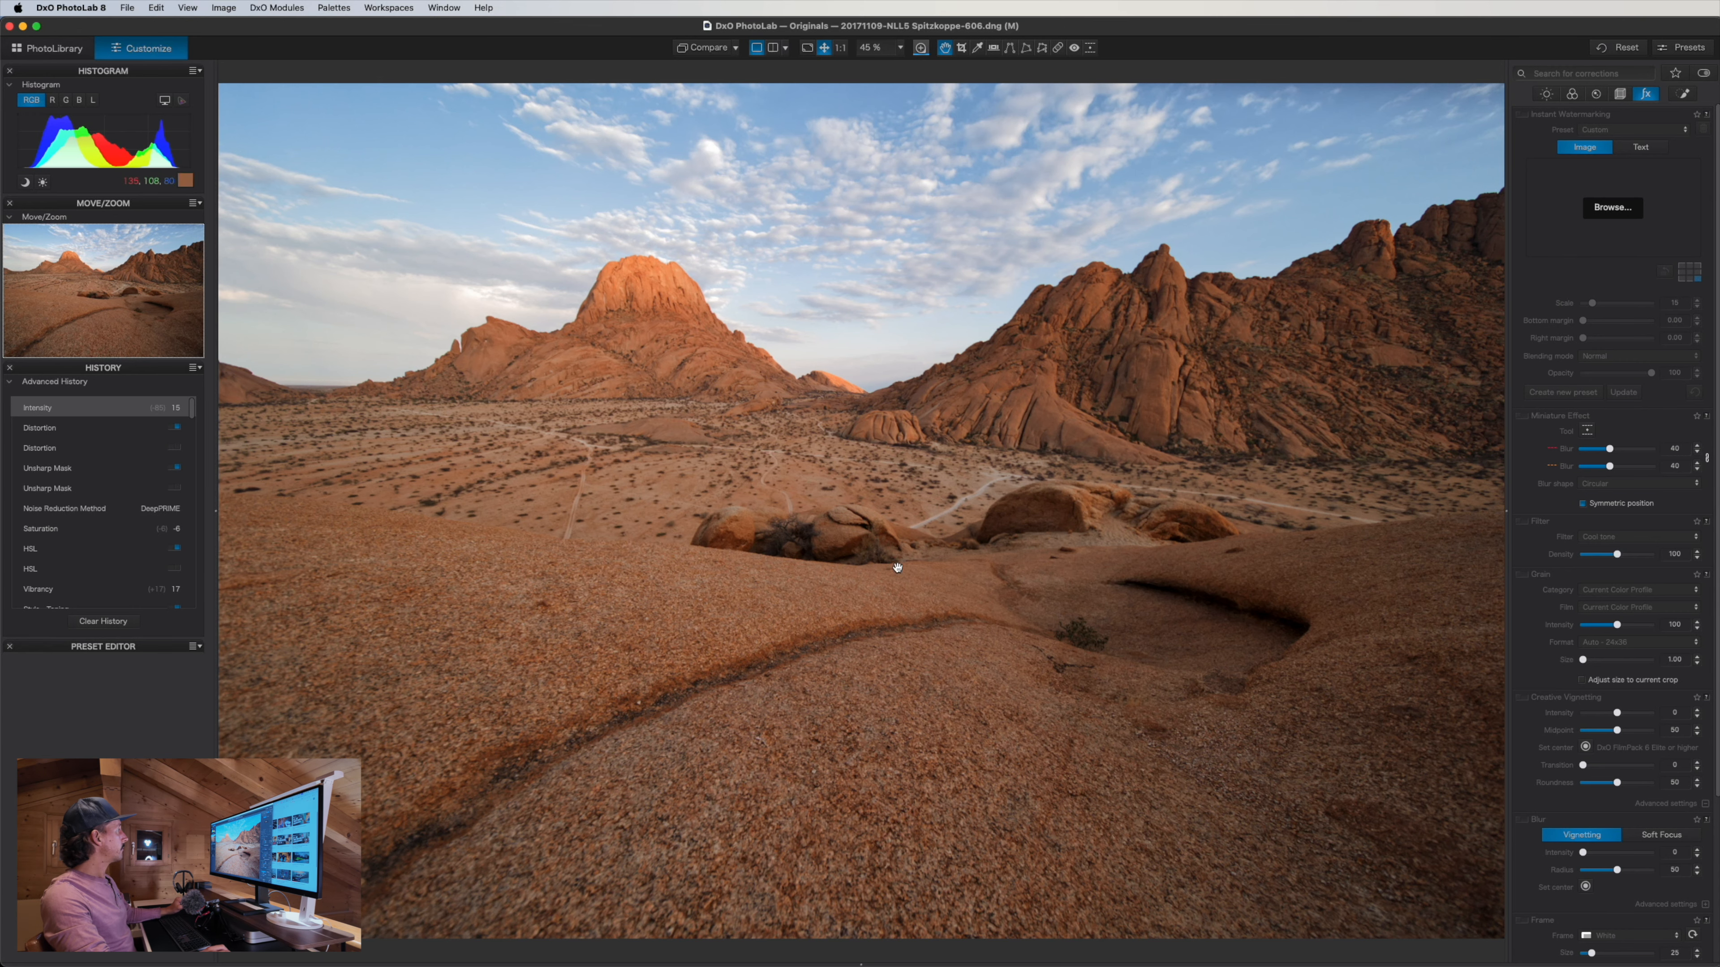
{"action": "left_click", "coordinate": [672, 255]}
{"action": "left_click", "coordinate": [739, 356]}
{"action": "left_click", "coordinate": [956, 549]}
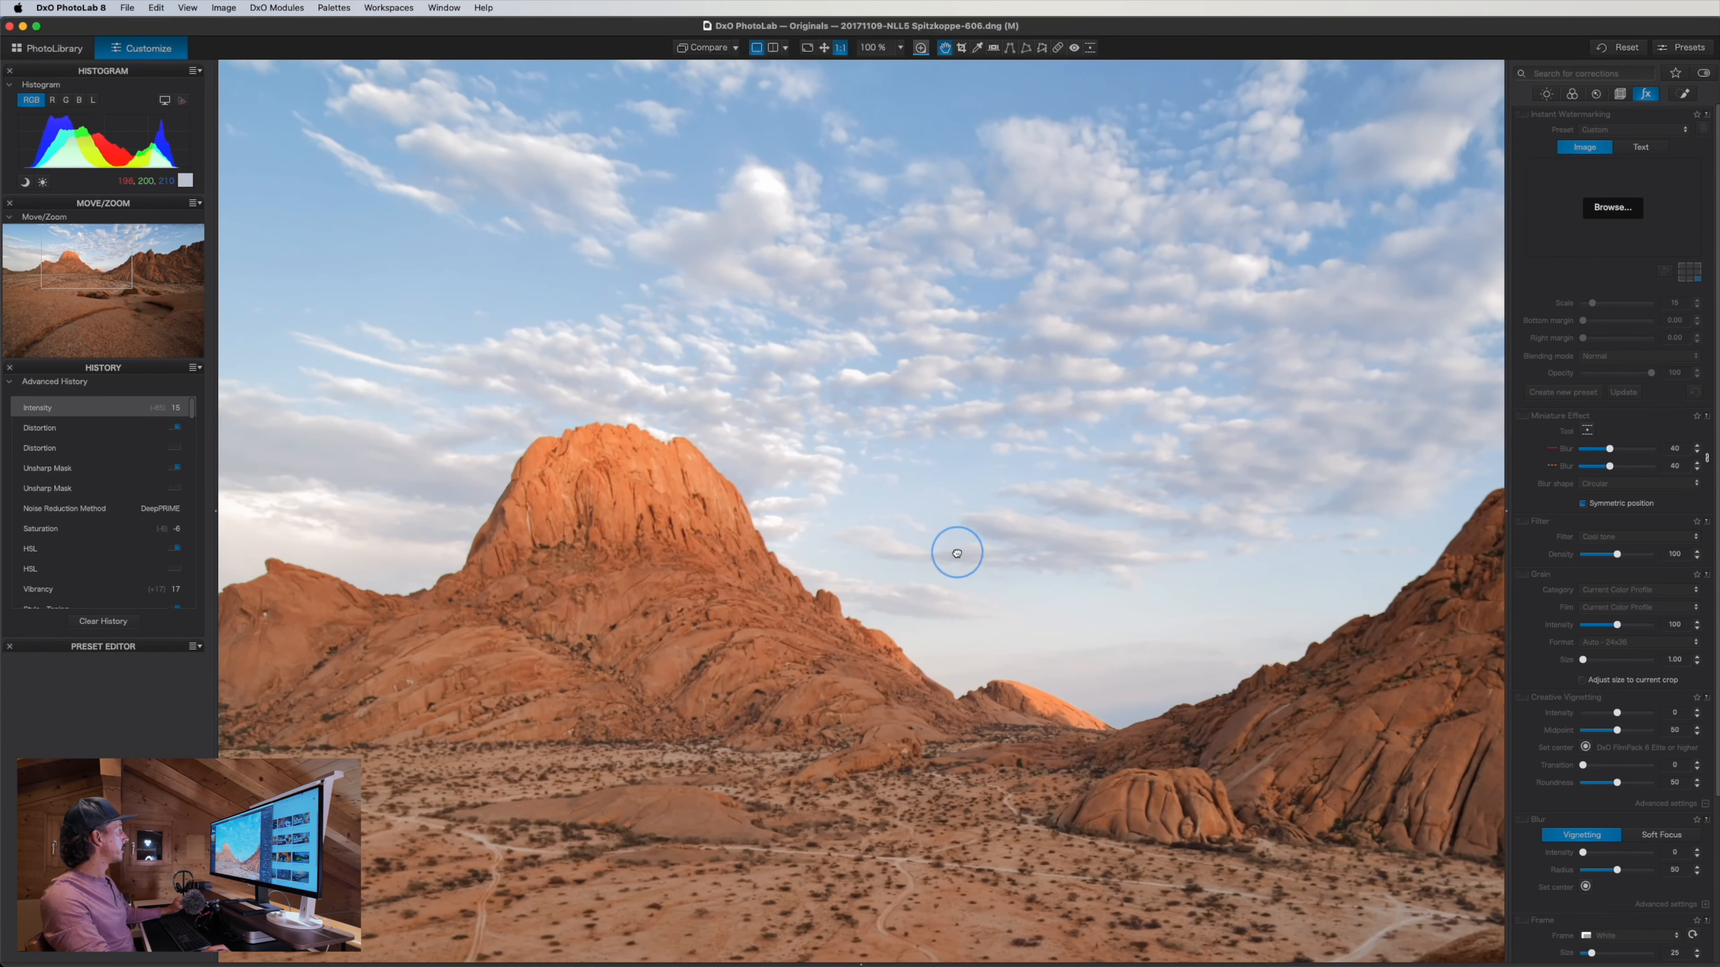
{"action": "left_click", "coordinate": [1253, 357]}
{"action": "left_click", "coordinate": [996, 583]}
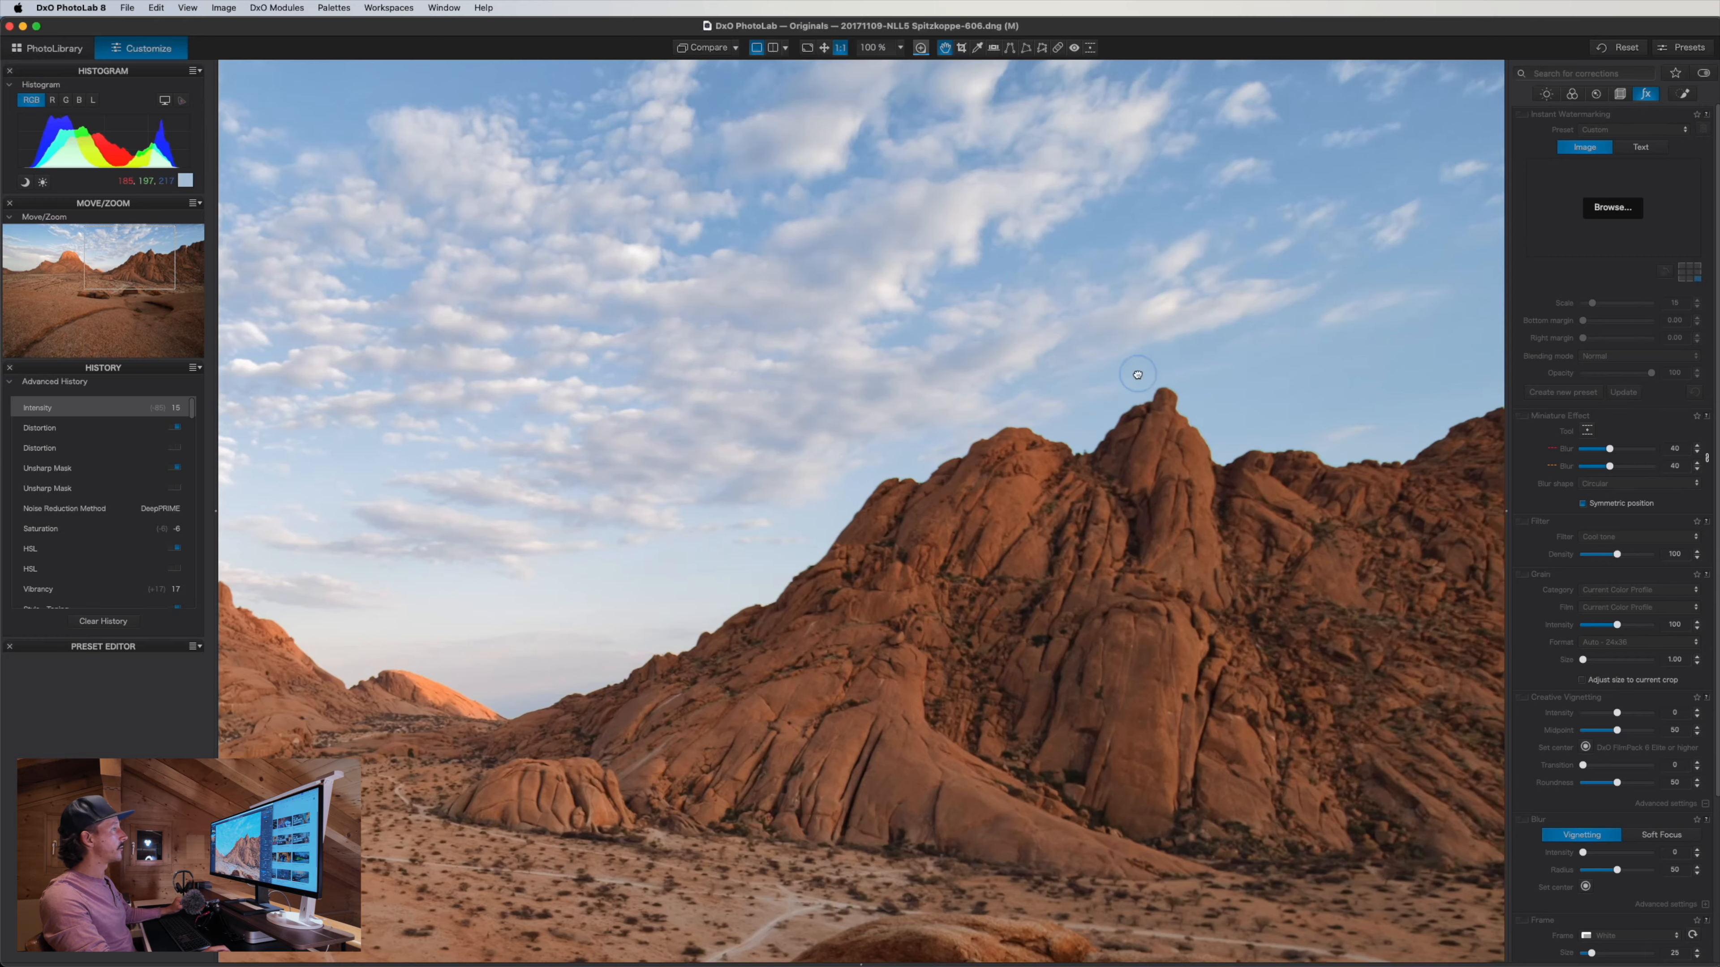
{"action": "left_click", "coordinate": [1155, 343]}
{"action": "left_click", "coordinate": [1525, 576]}
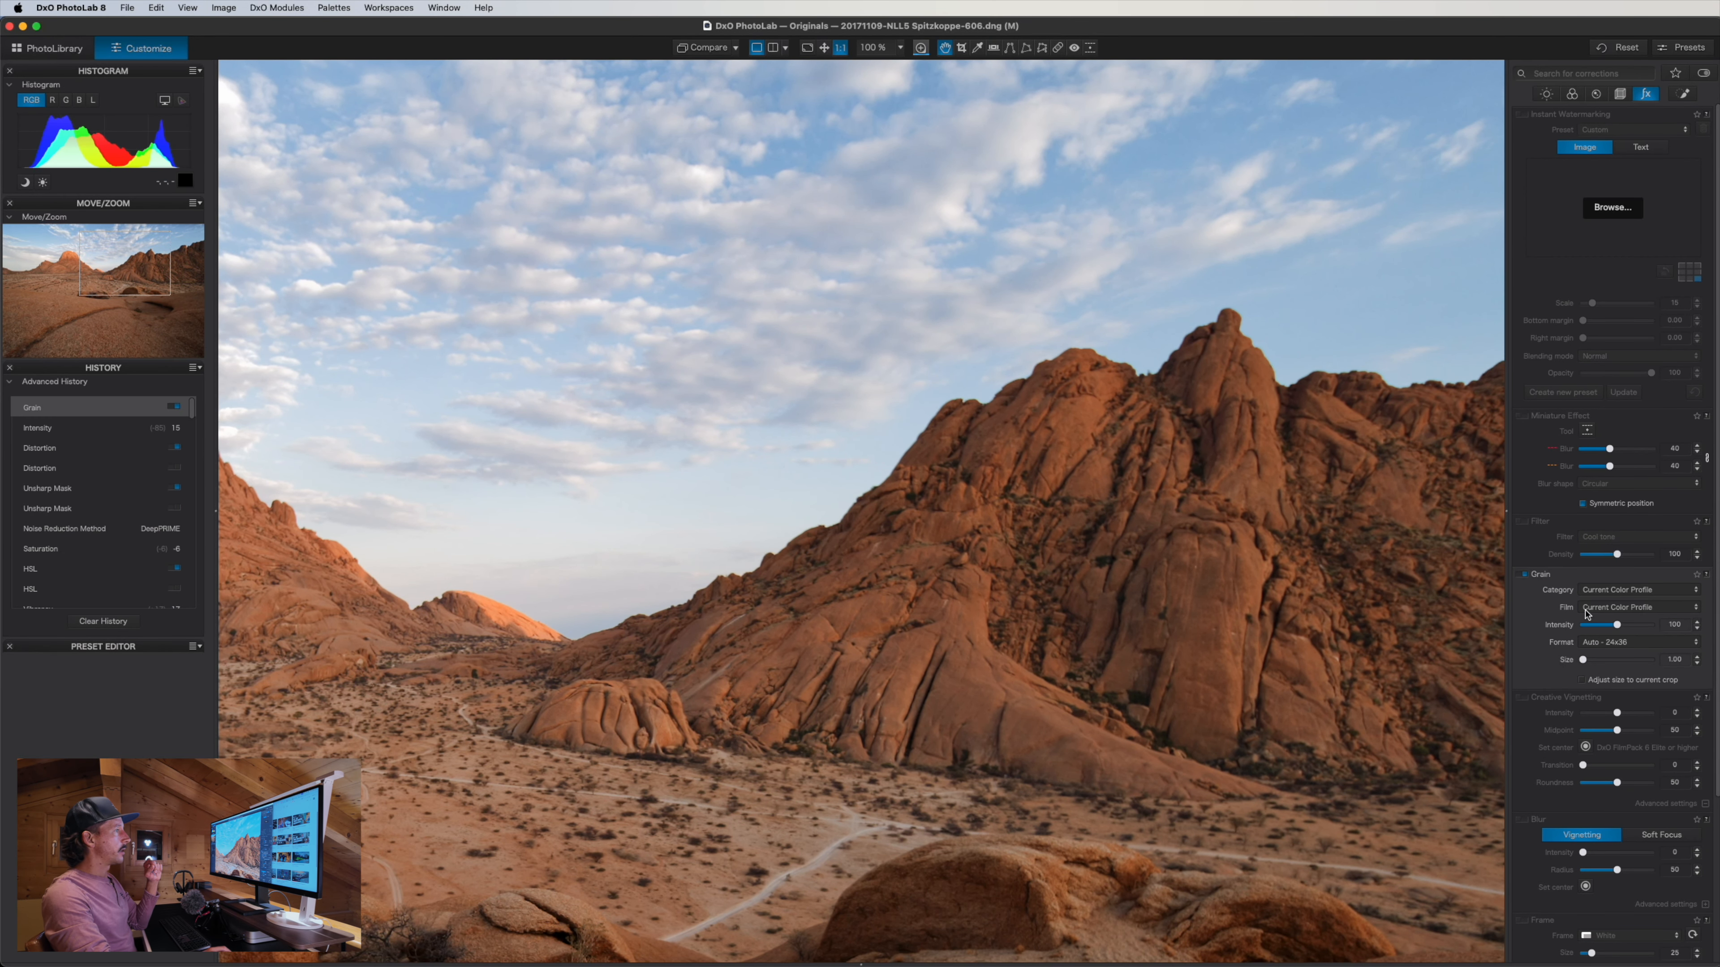
{"action": "left_click", "coordinate": [1597, 593]}
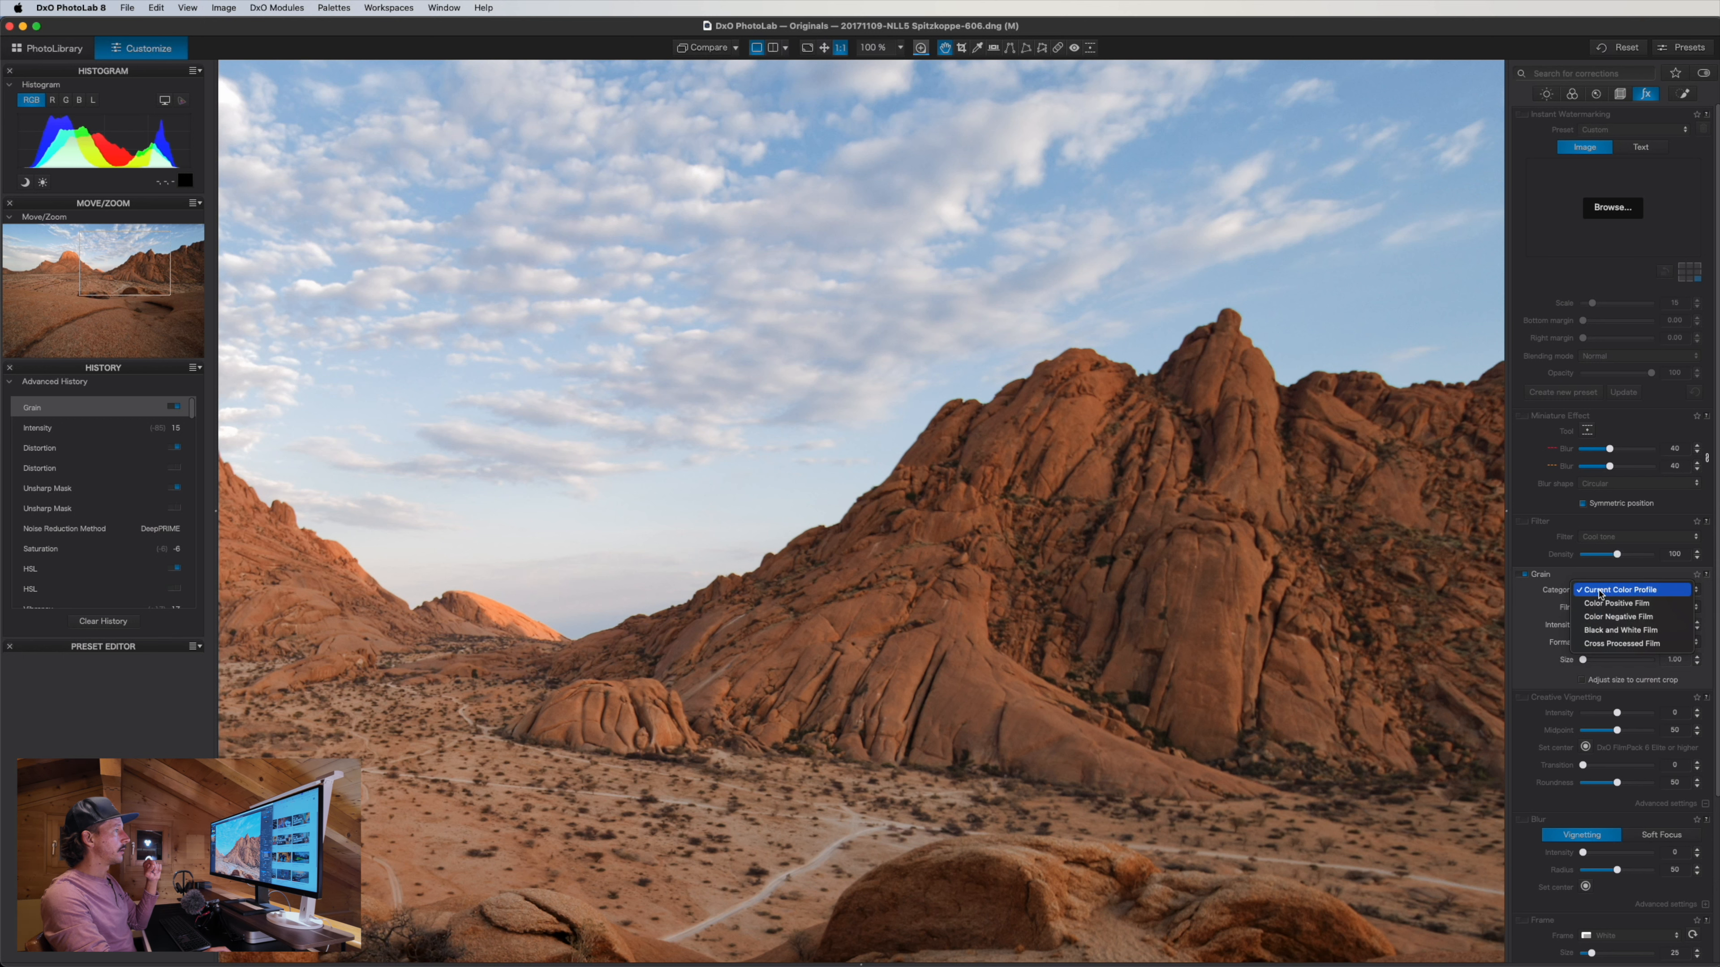
{"action": "left_click", "coordinate": [1662, 630]}
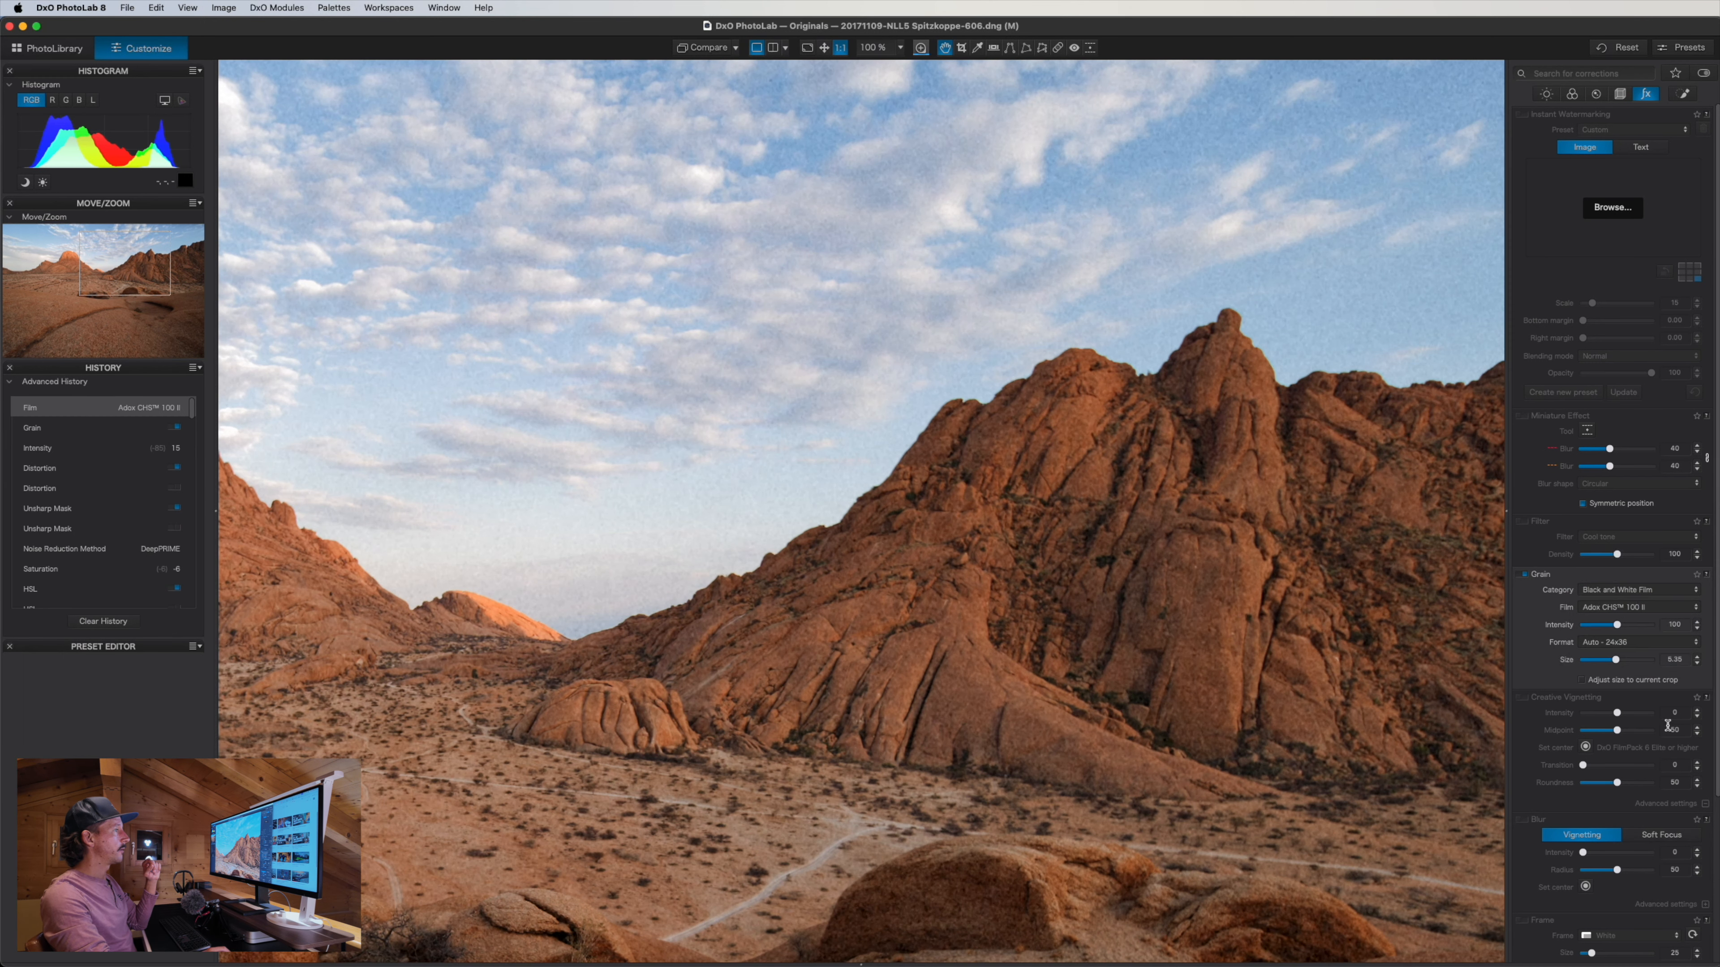
Choose the Ilford Pan 400 film for the grain, set its size to 1.00 and its intensity to about 68
{"action": "left_click", "coordinate": [1626, 608]}
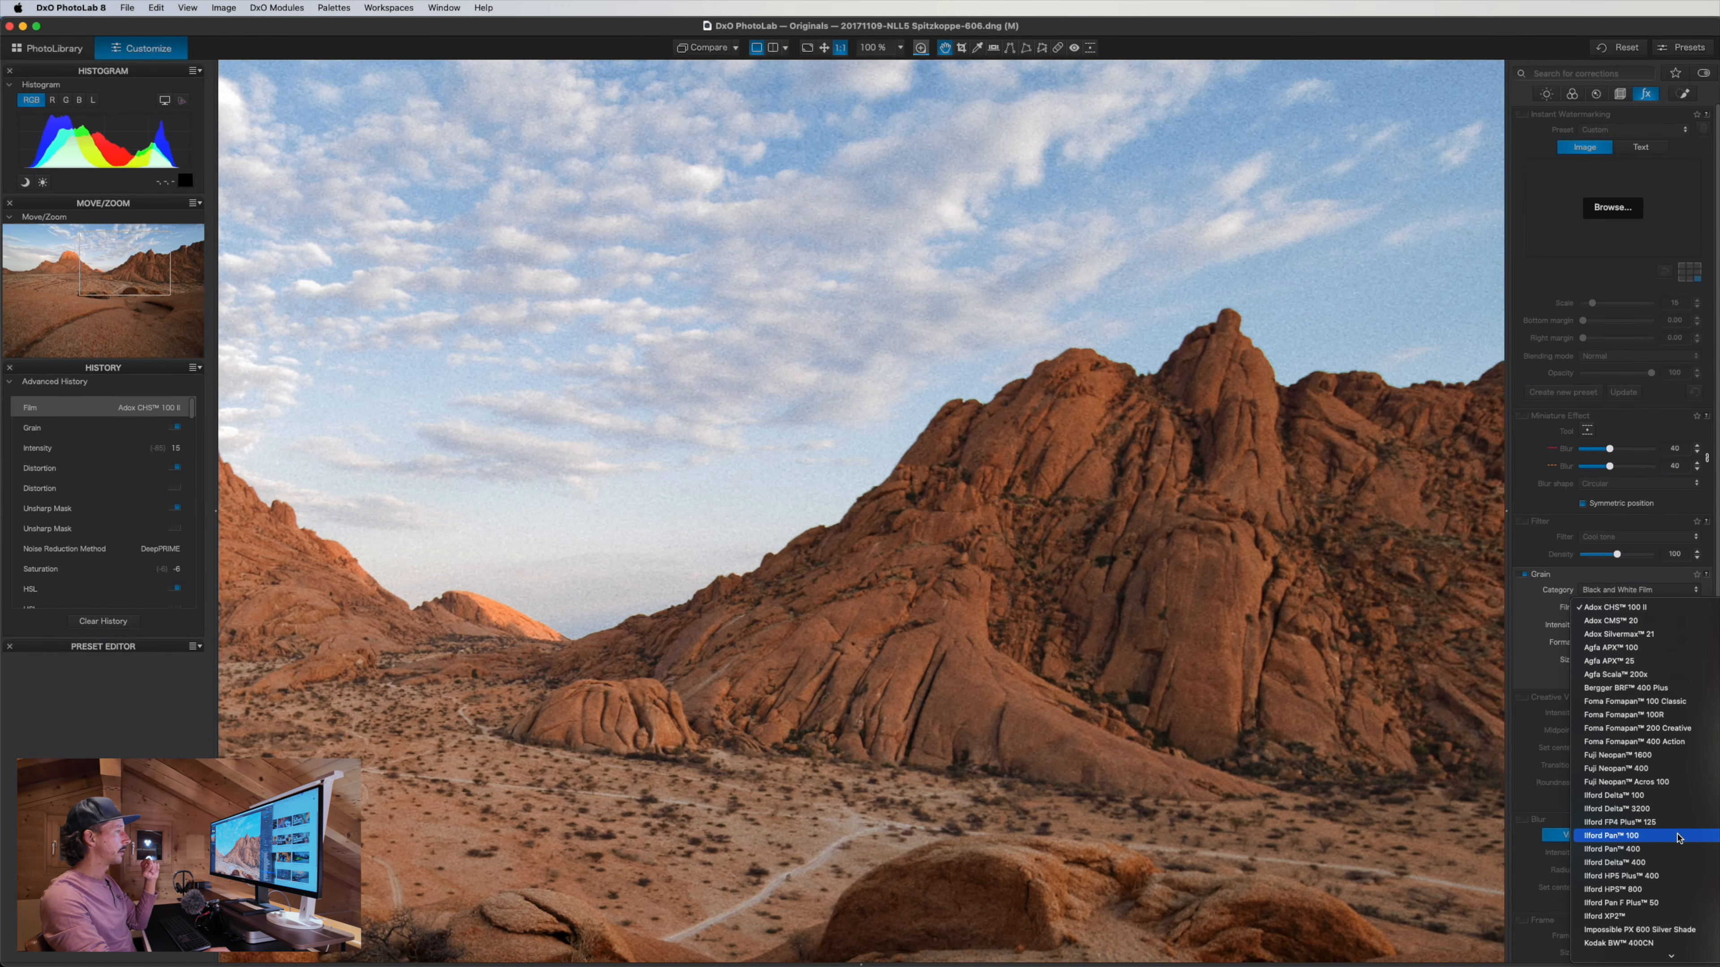
{"action": "left_click", "coordinate": [1675, 848]}
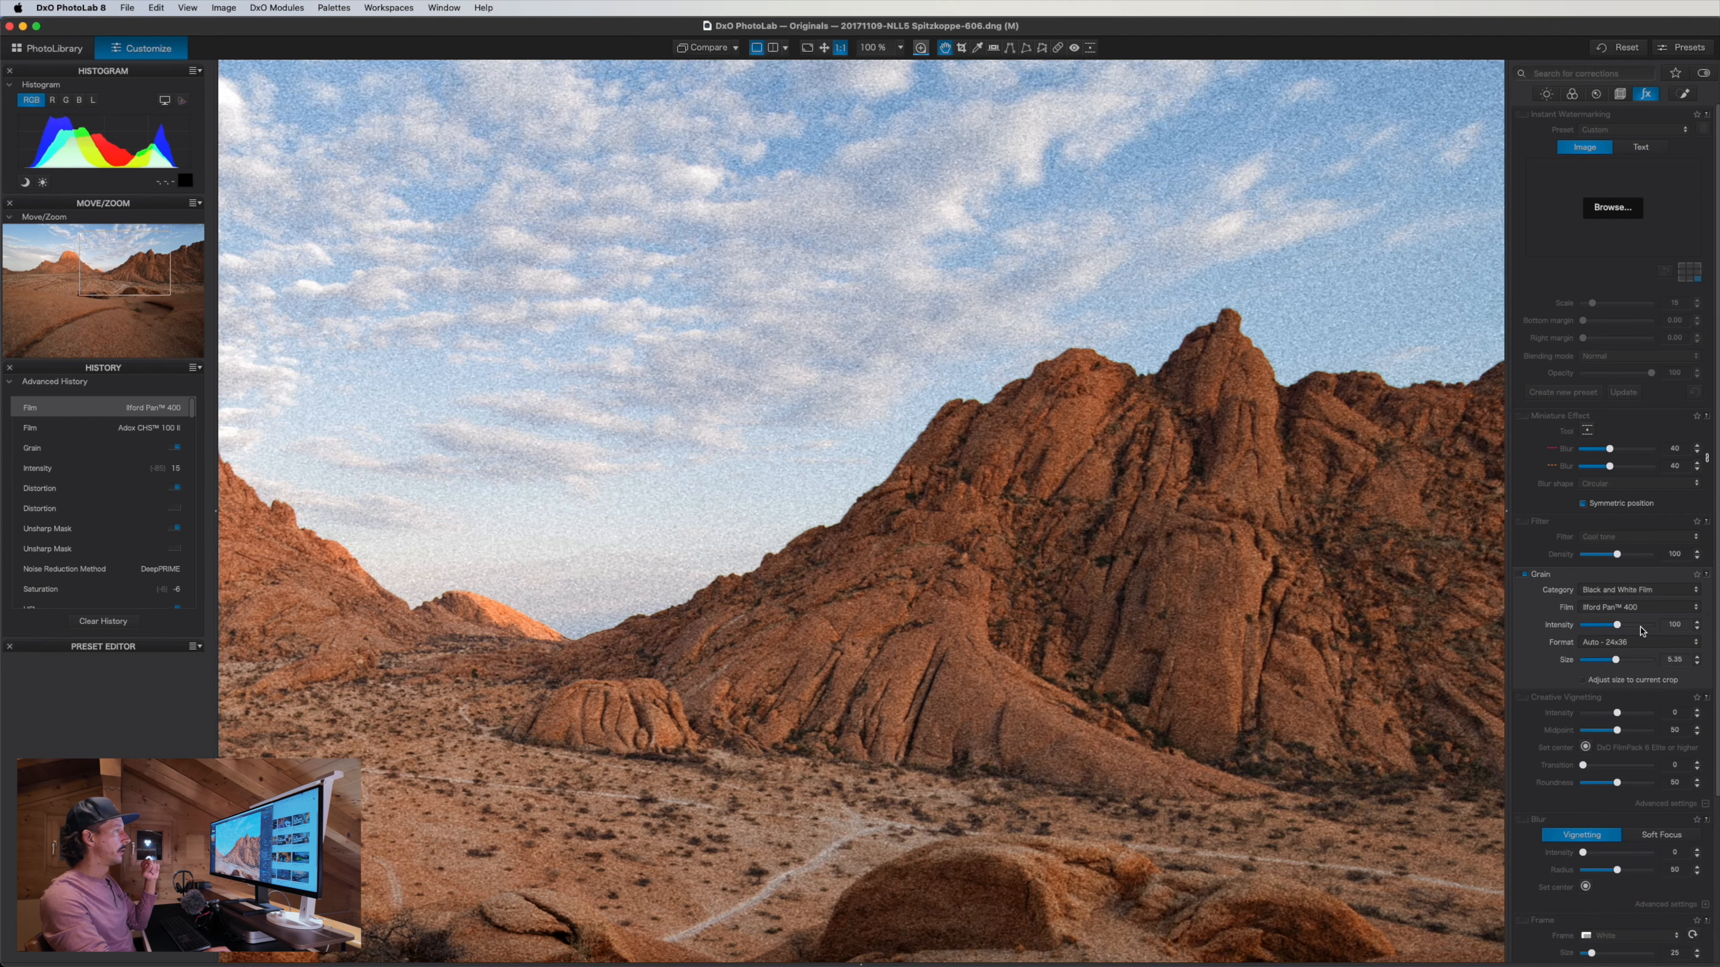
{"action": "mouse_move", "coordinate": [1615, 660]}
{"action": "left_mouse_down"}
{"action": "mouse_move", "coordinate": [1568, 669]}
{"action": "mouse_move", "coordinate": [1582, 672]}
{"action": "mouse_move", "coordinate": [1585, 630]}
{"action": "mouse_move", "coordinate": [1611, 628]}
{"action": "left_mouse_up"}
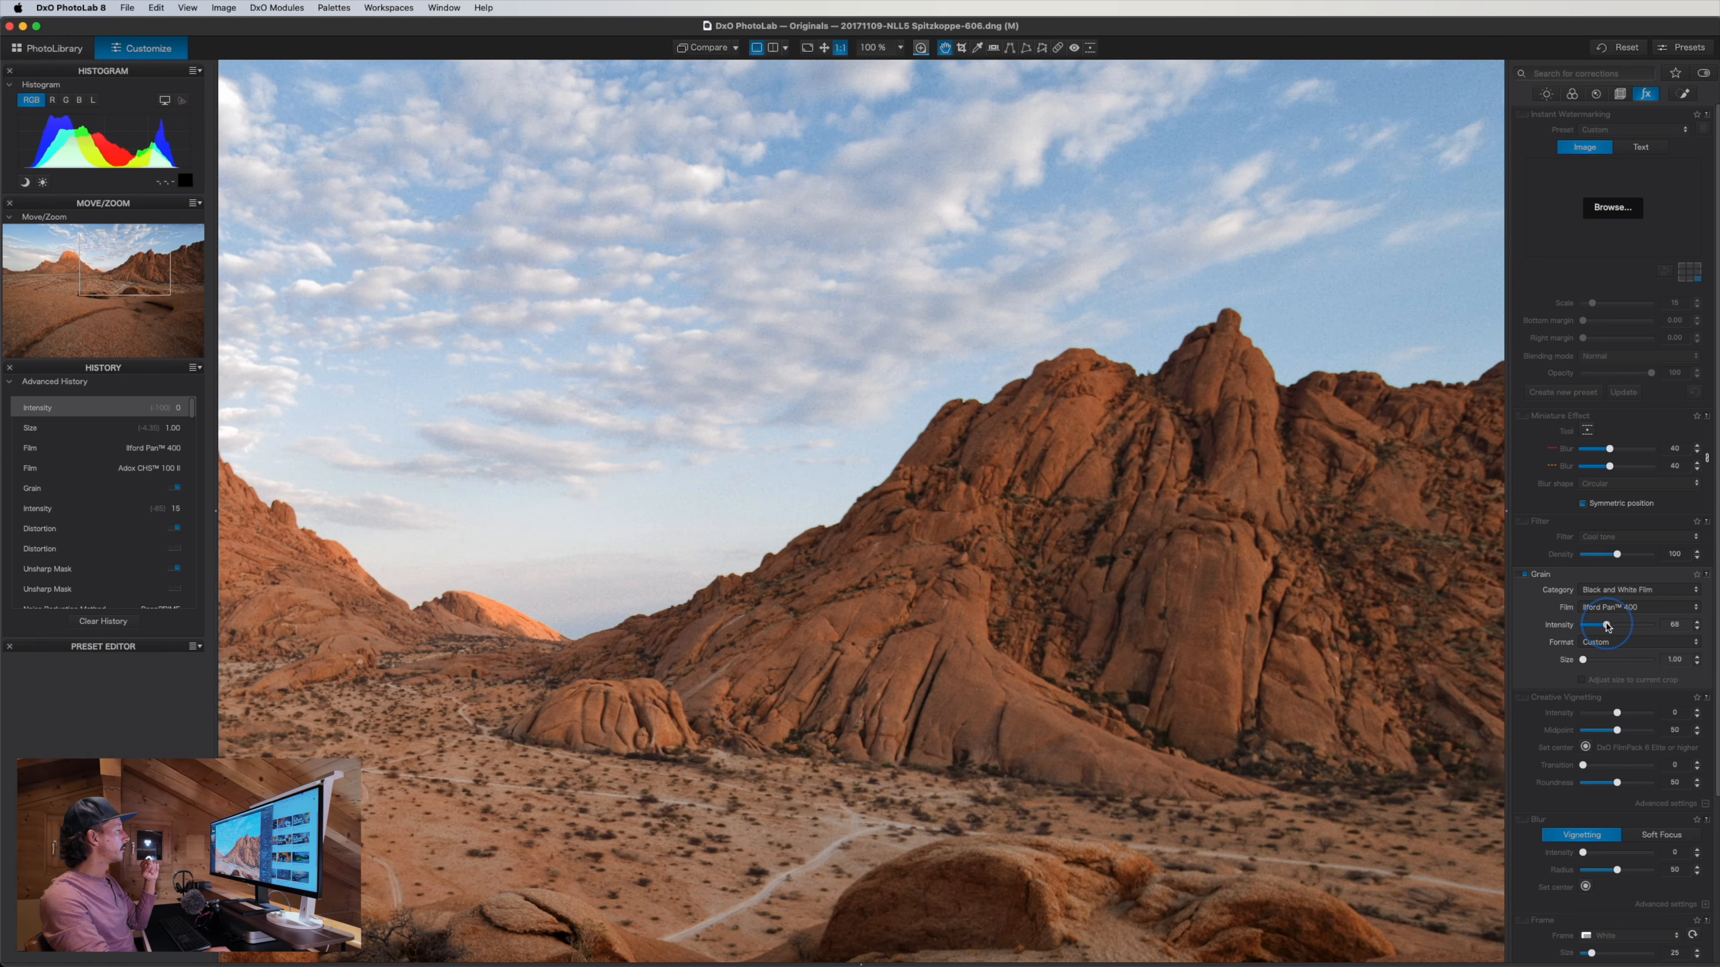
{"action": "left_click_drag", "start_coordinate": [1608, 627], "coordinate": [1608, 627]}
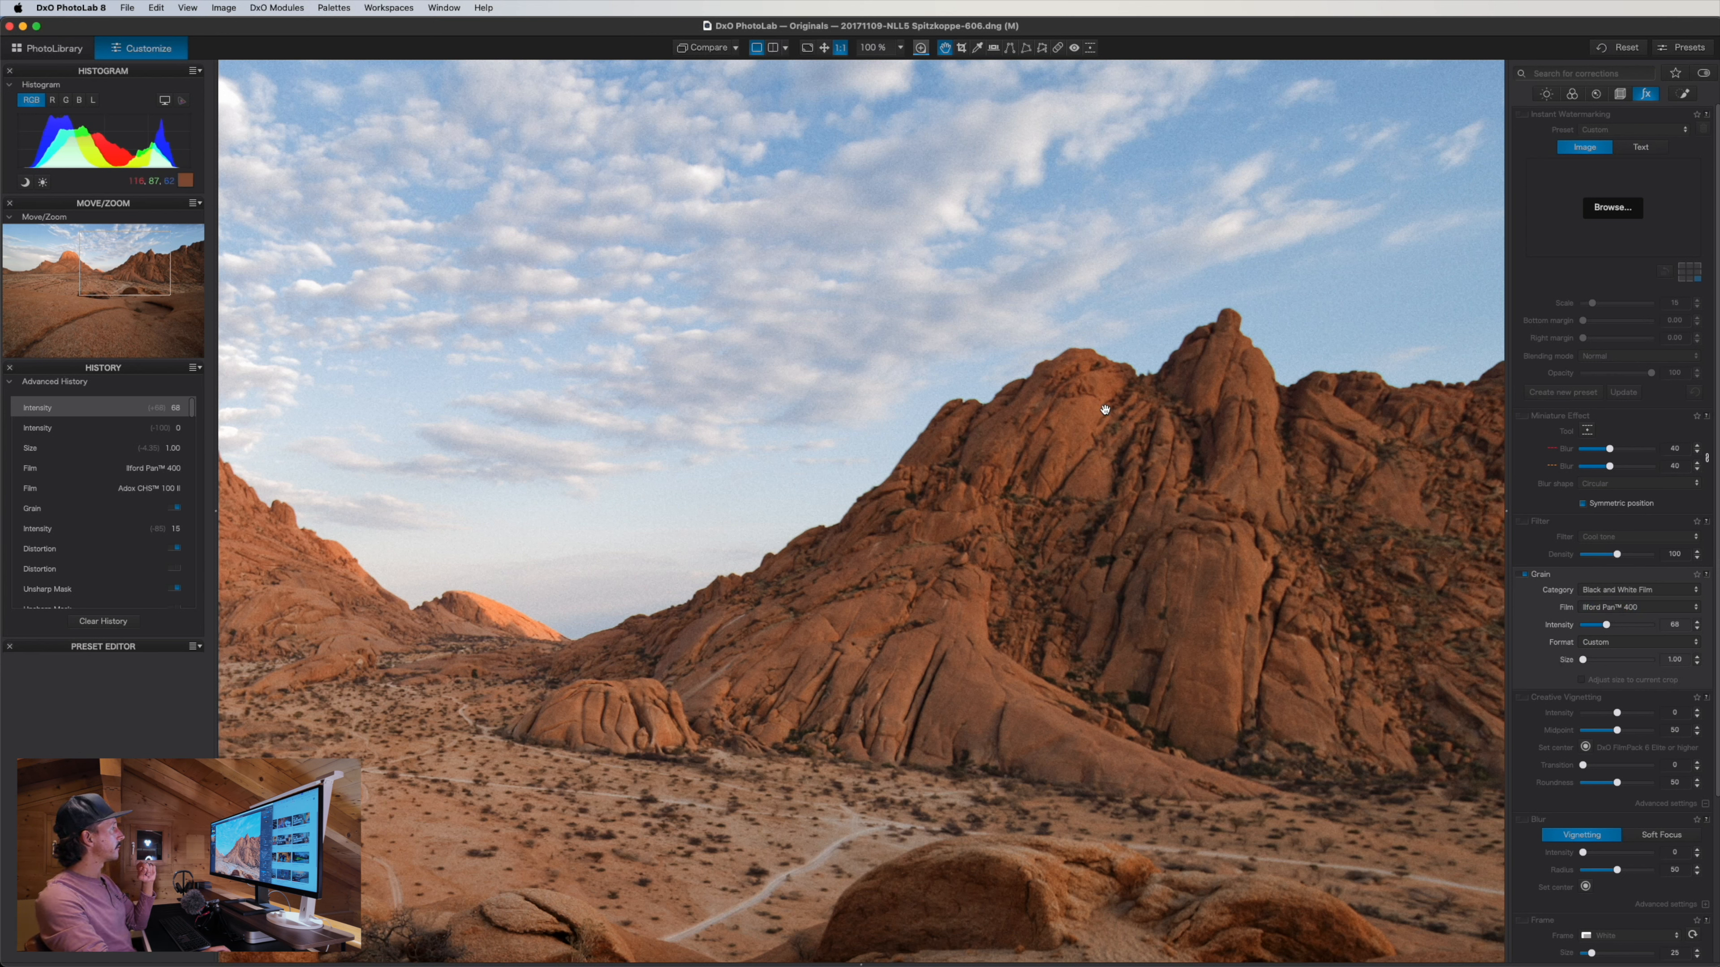
Compare the photo with Grain off and on, leaving it enabled, and examine the foreground rock, left-hand mountain and sky at 100%
{"action": "left_click", "coordinate": [1524, 575]}
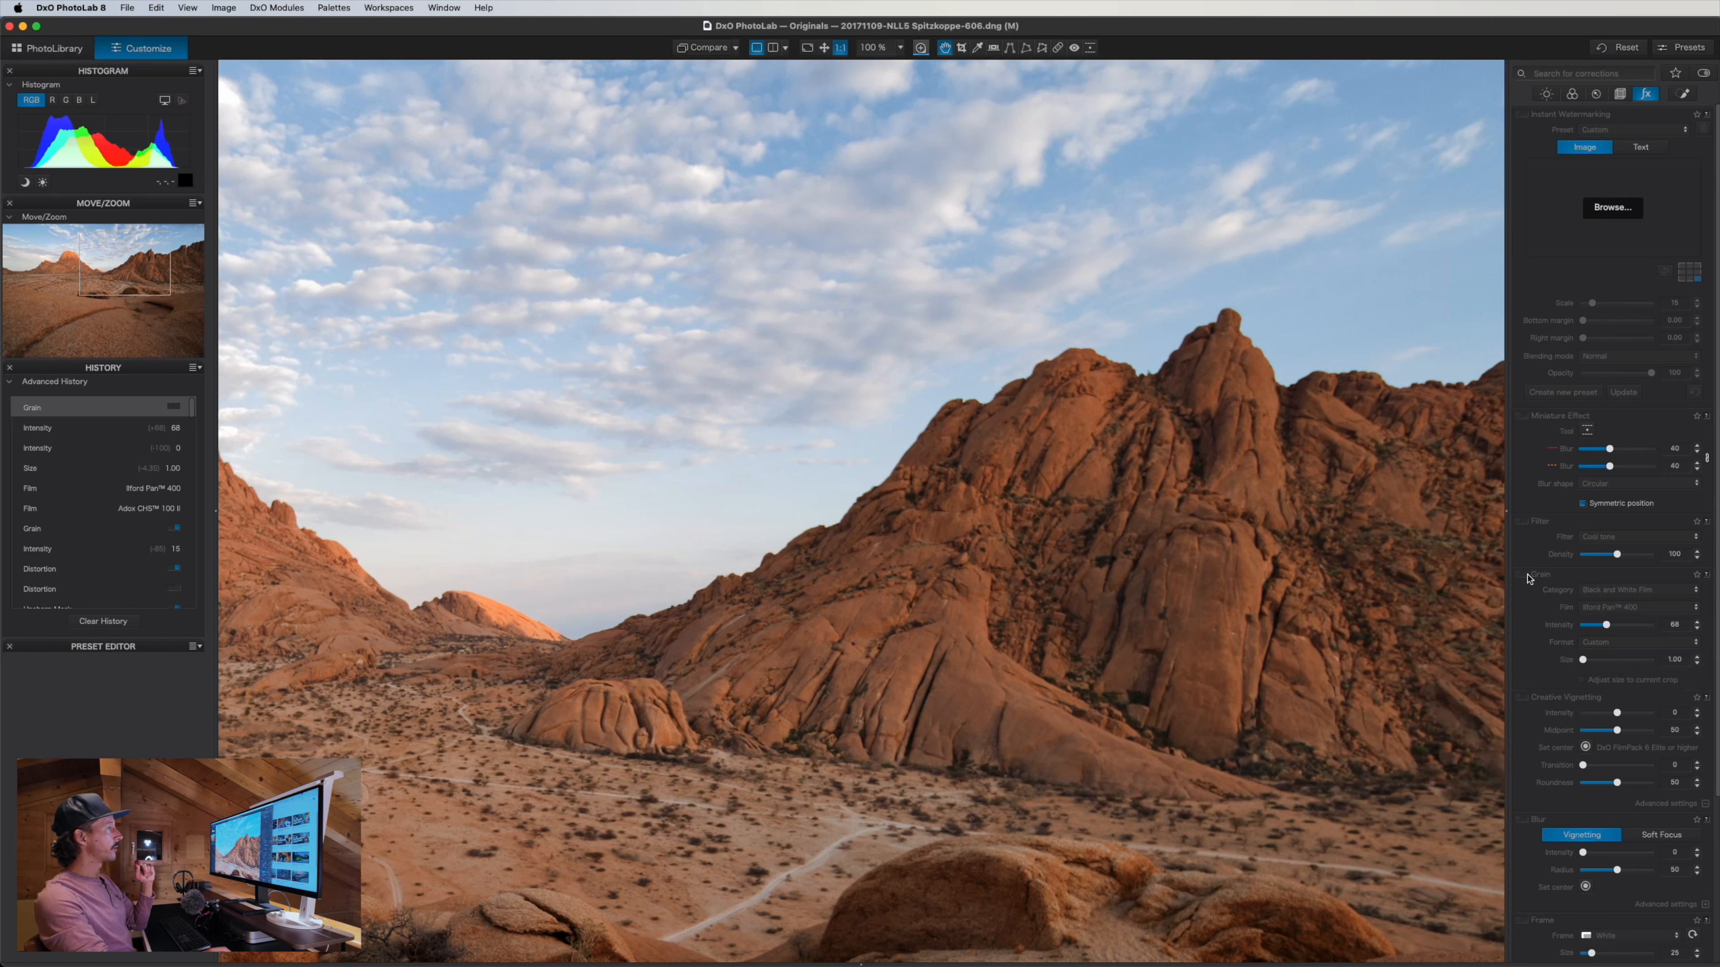
{"action": "left_click", "coordinate": [1525, 575]}
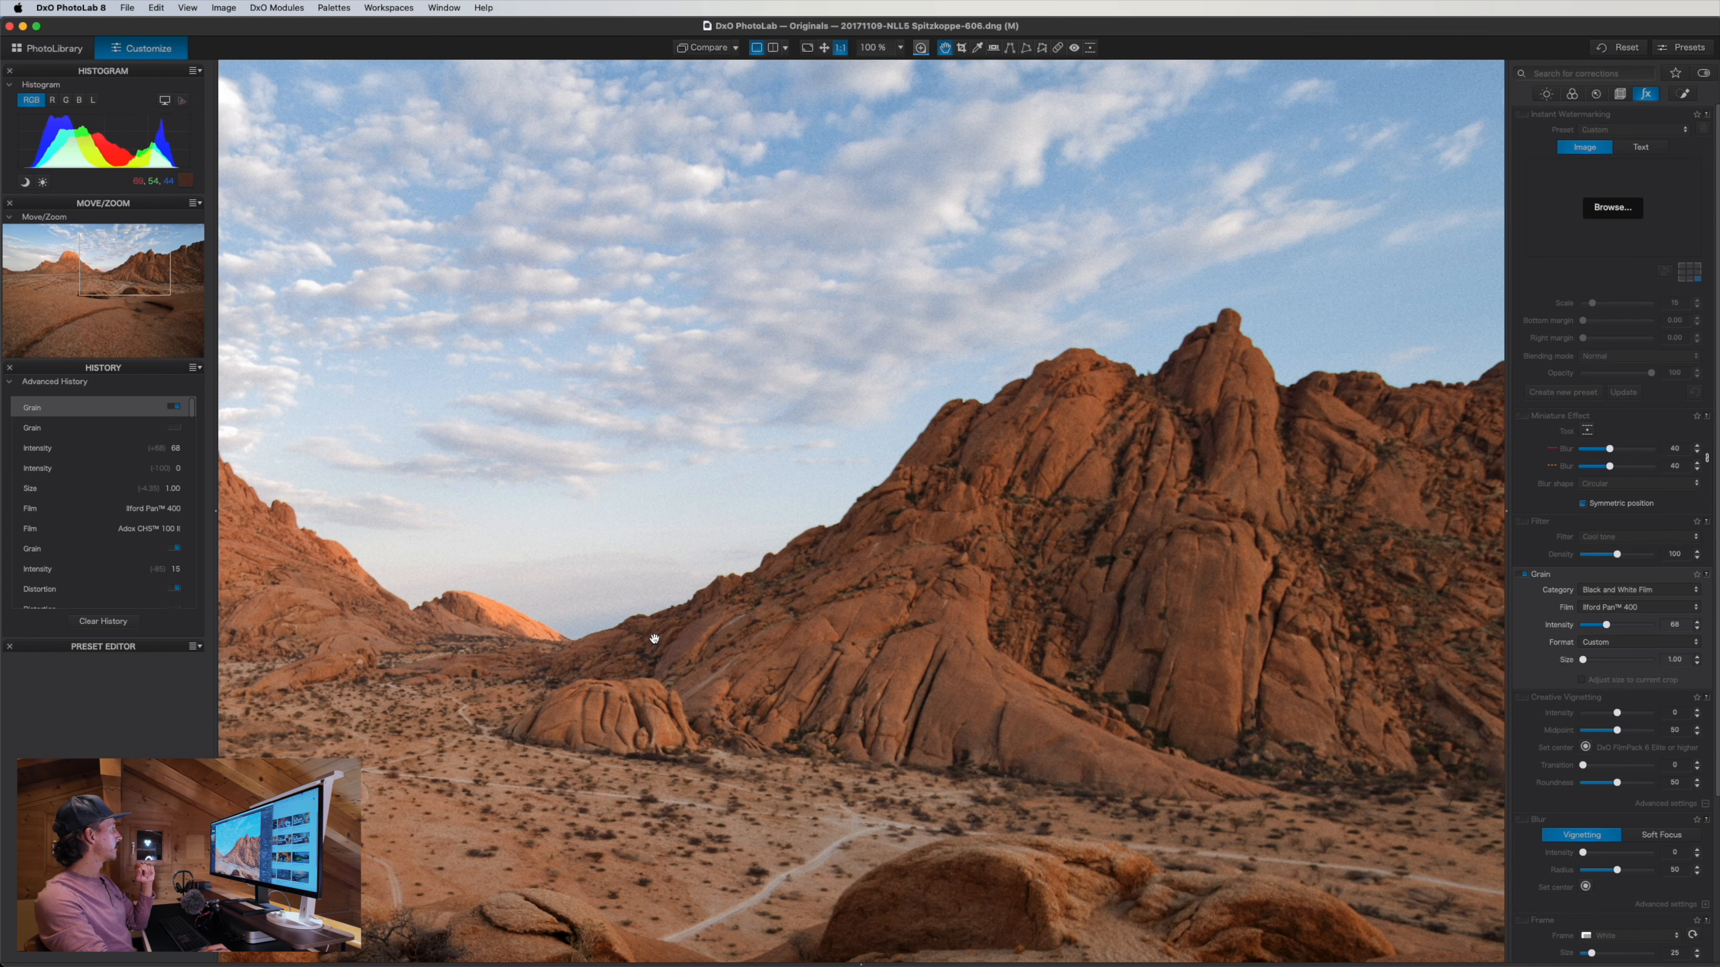
{"action": "left_click_drag", "start_coordinate": [628, 559], "coordinate": [907, 145]}
{"action": "left_click_drag", "start_coordinate": [890, 433], "coordinate": [1073, 169]}
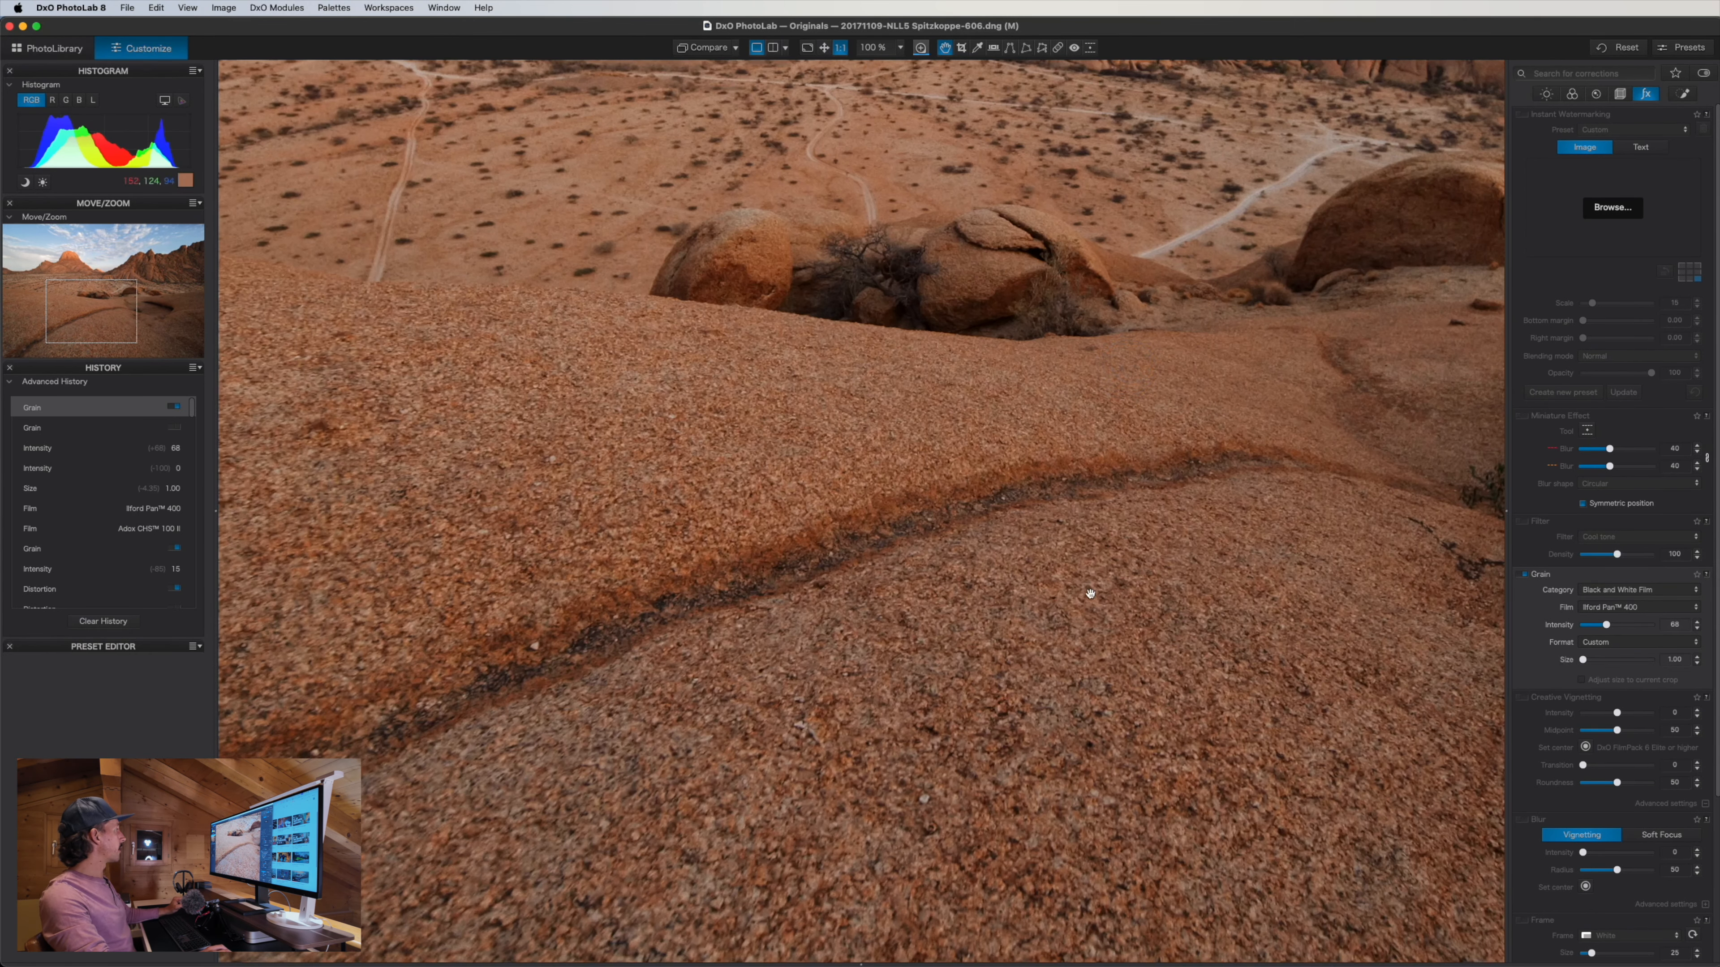
{"action": "left_click_drag", "start_coordinate": [969, 475], "coordinate": [1125, 645]}
{"action": "left_click_drag", "start_coordinate": [884, 379], "coordinate": [920, 615]}
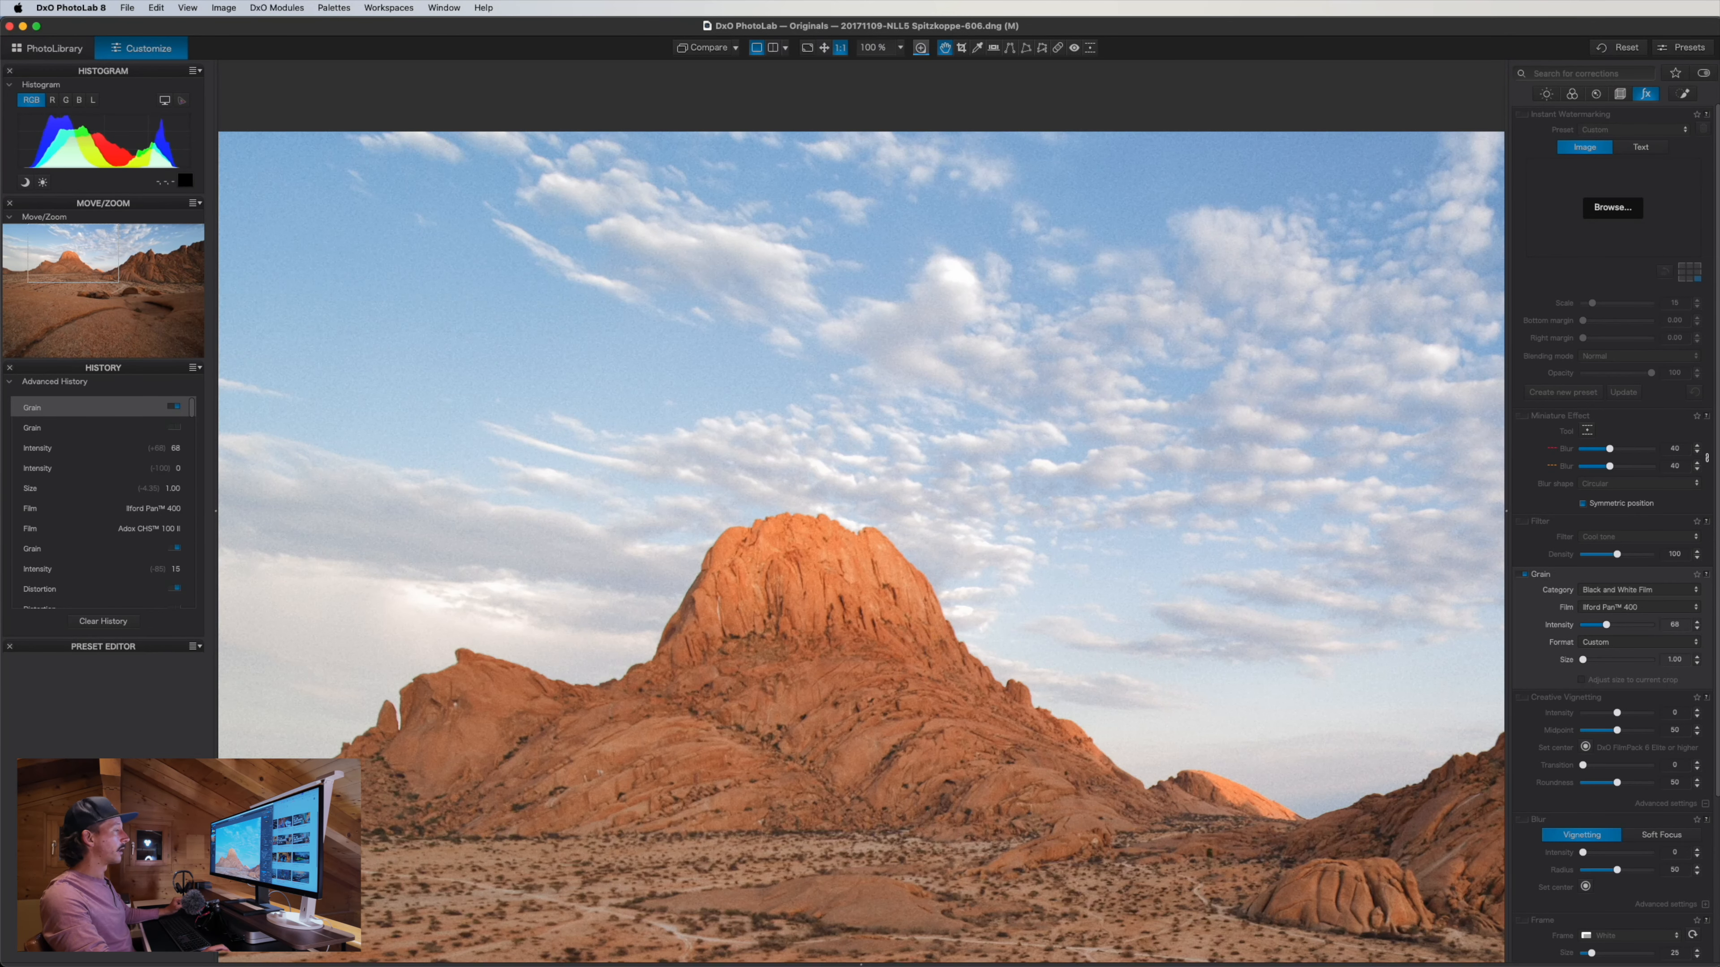
Compare the photo with Grain off and on at 100% zoom, examining the sky and the left-hand mountain
{"action": "left_click", "coordinate": [1522, 576]}
{"action": "left_click", "coordinate": [1522, 576]}
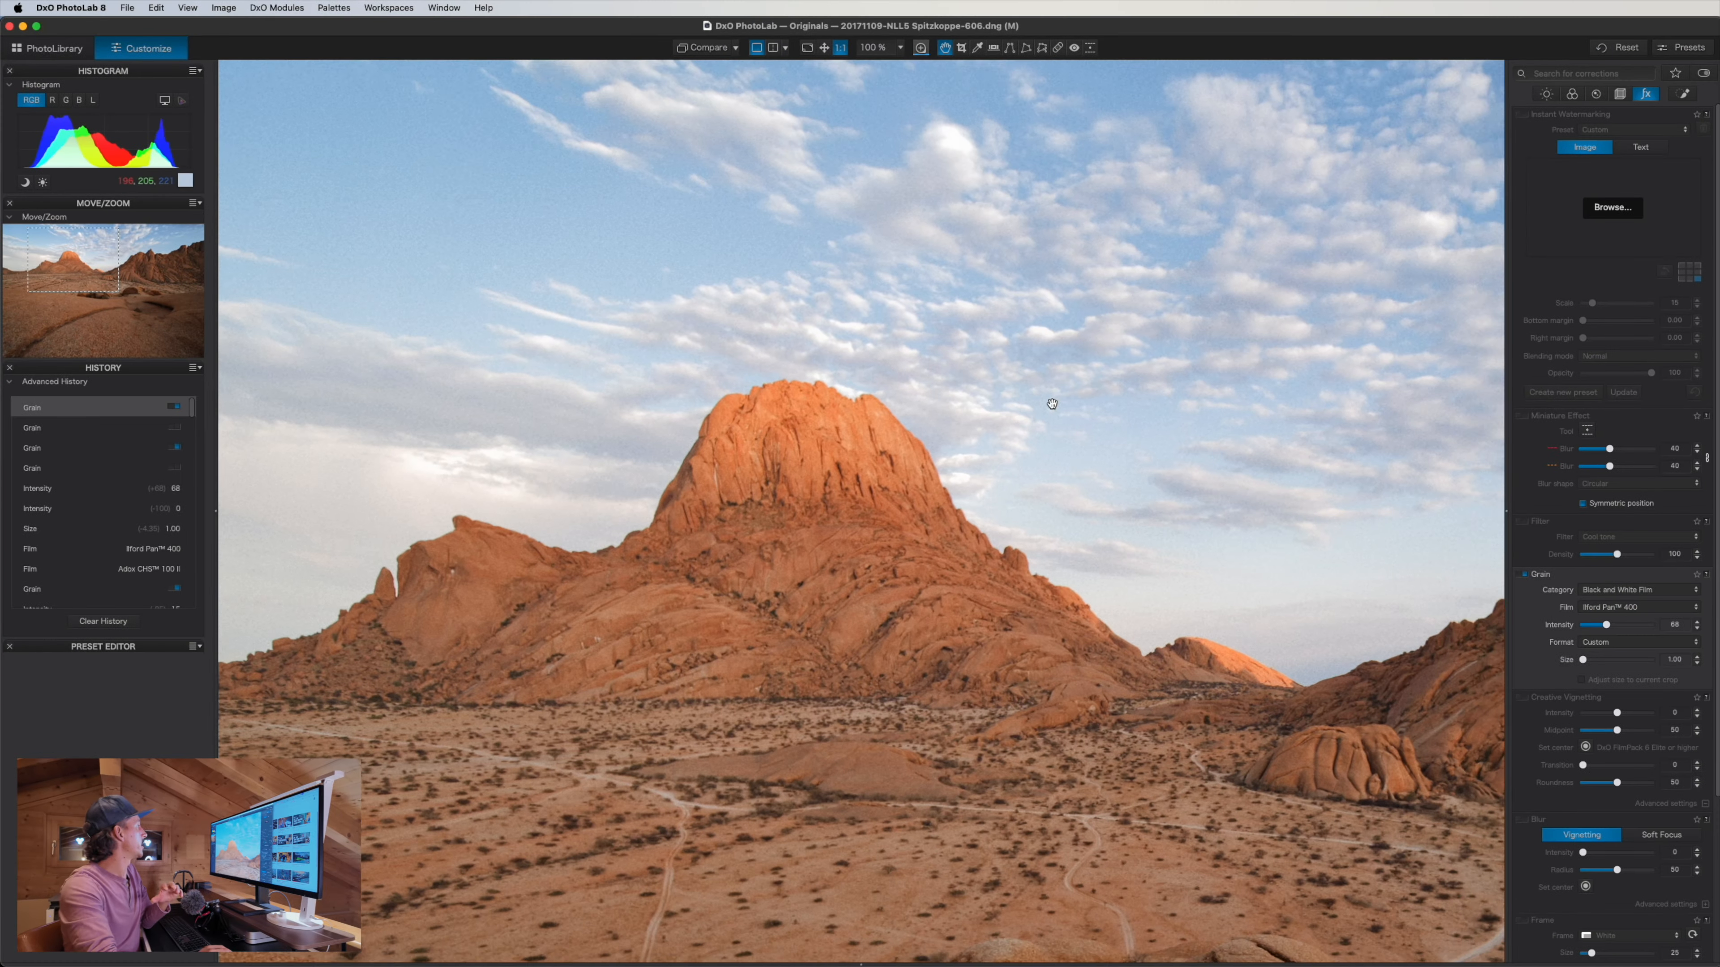
{"action": "left_click", "coordinate": [1454, 491]}
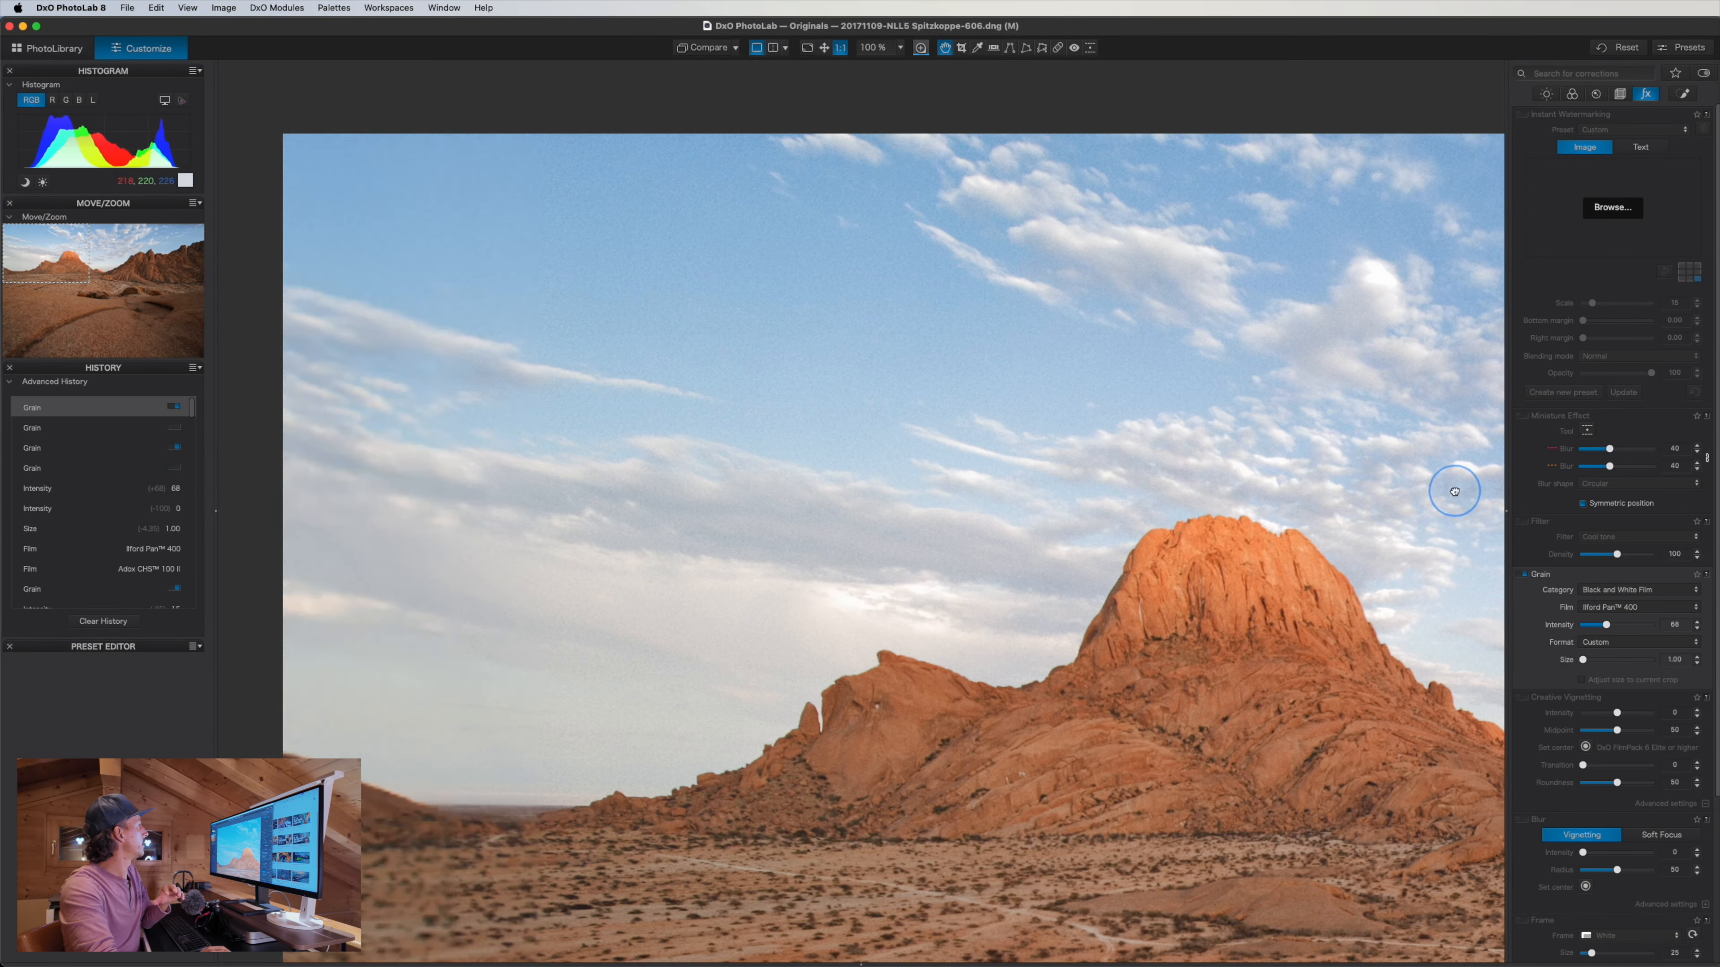
{"action": "left_click_drag", "start_coordinate": [1044, 422], "coordinate": [967, 390]}
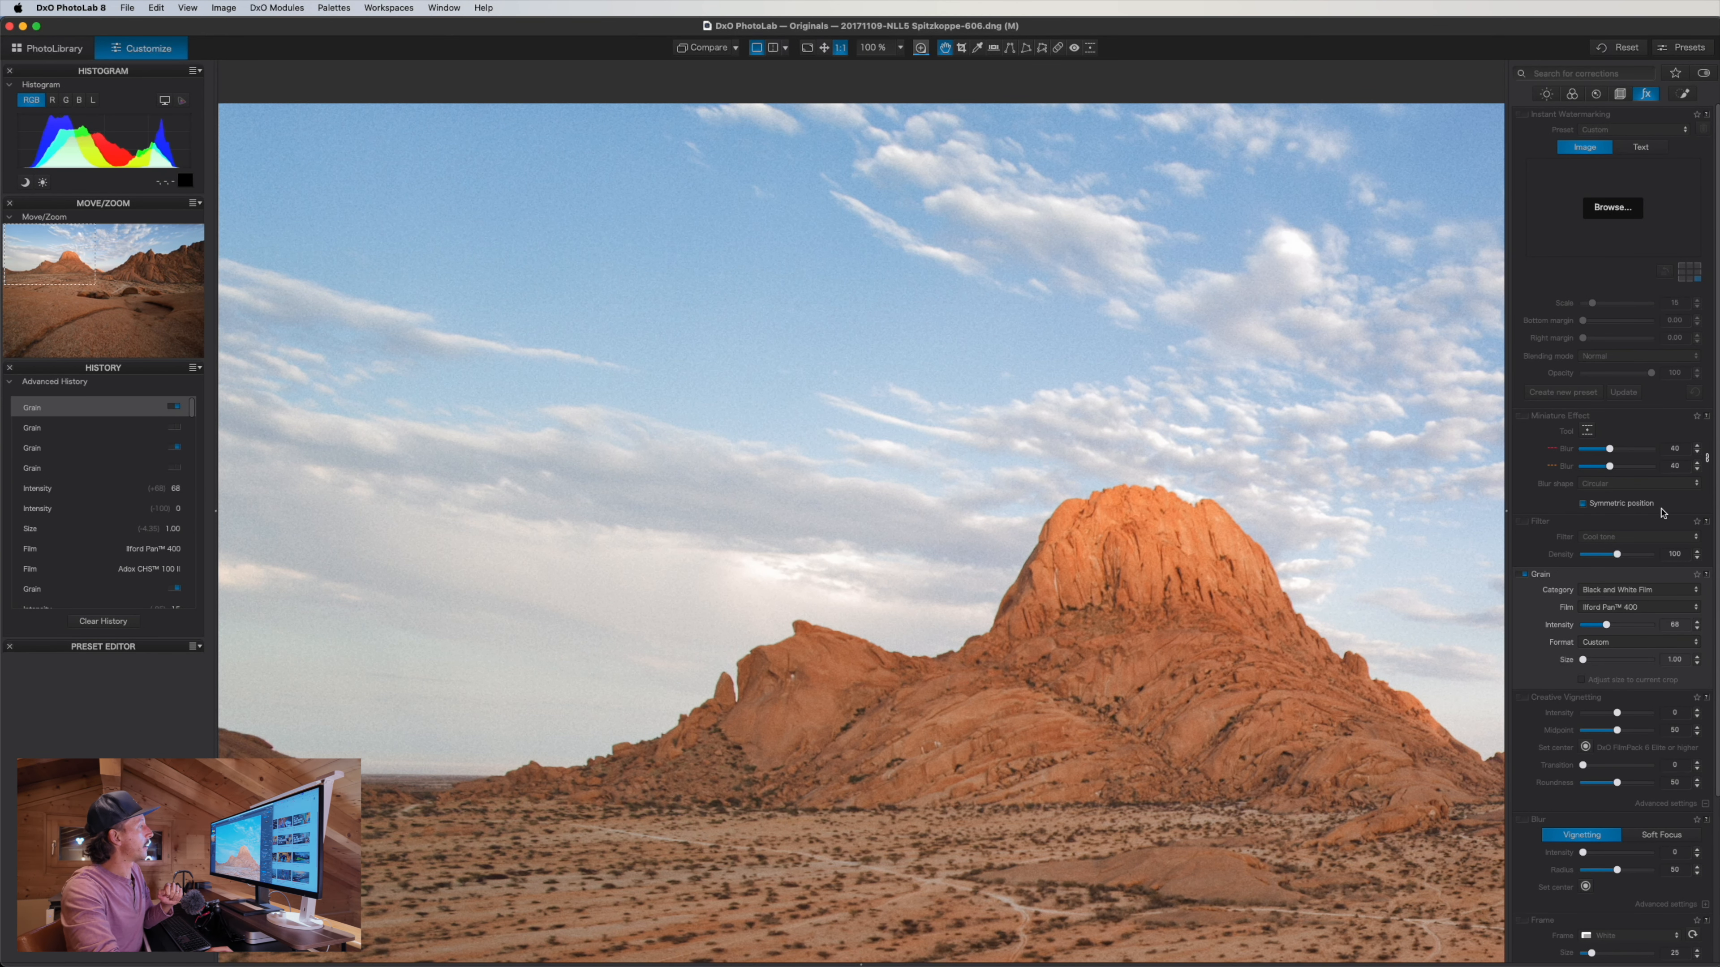
{"action": "left_click", "coordinate": [1524, 575]}
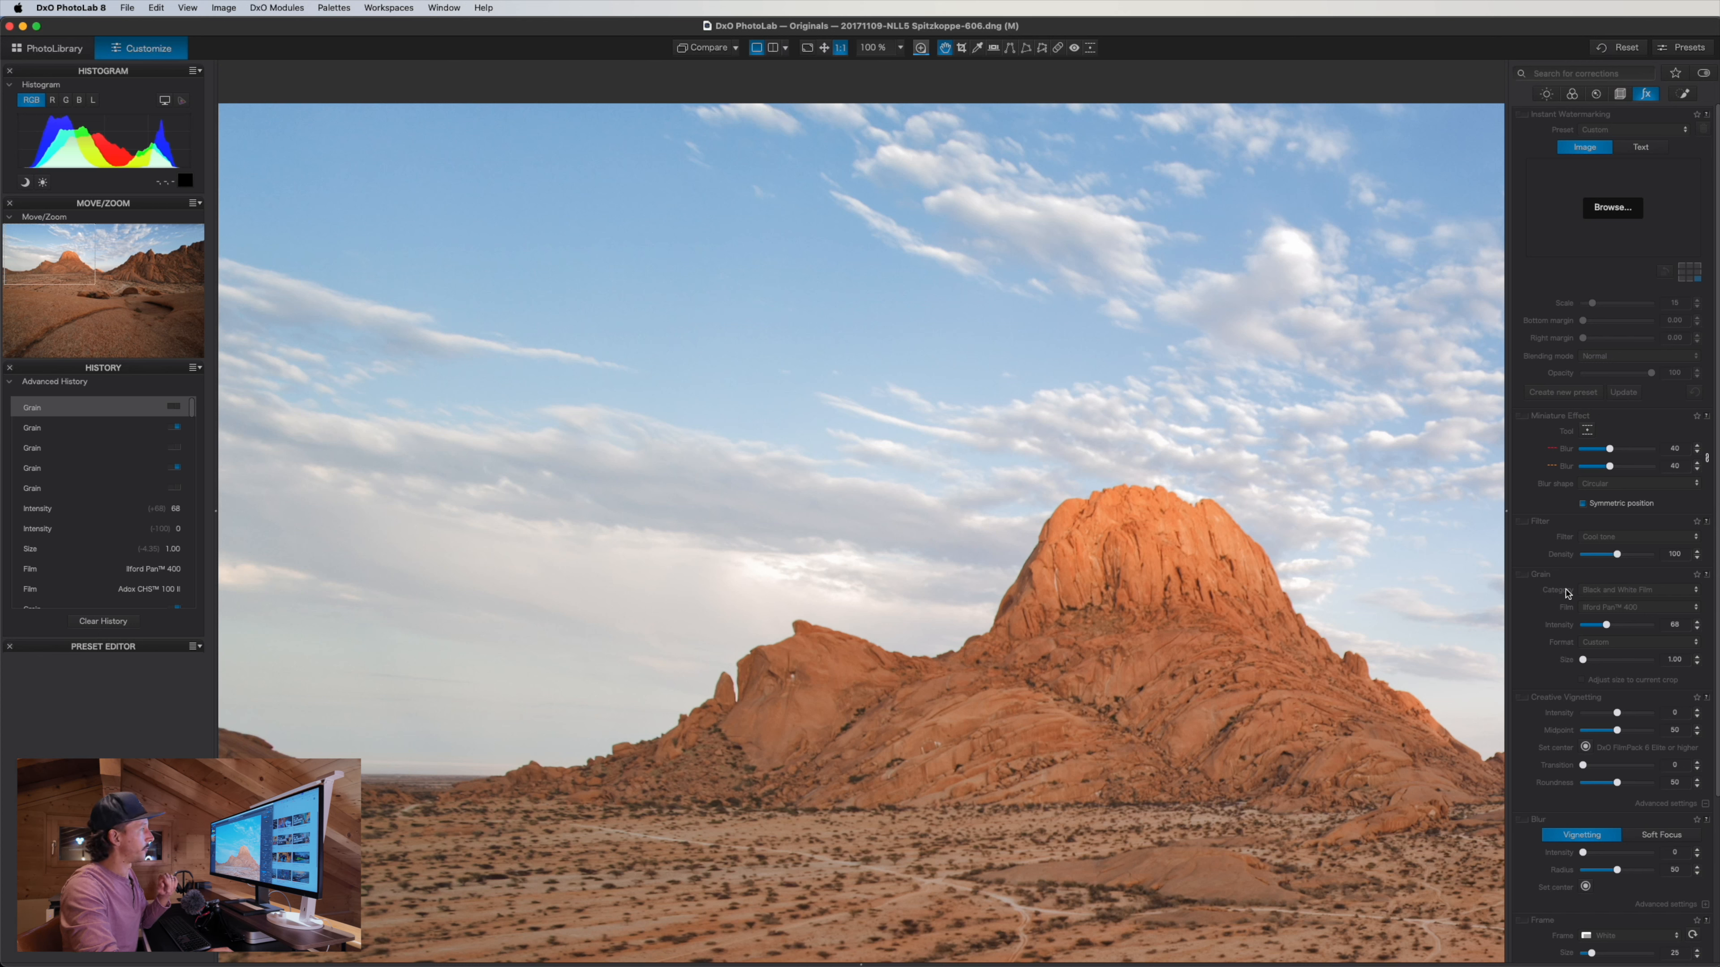
{"action": "left_click", "coordinate": [1523, 575]}
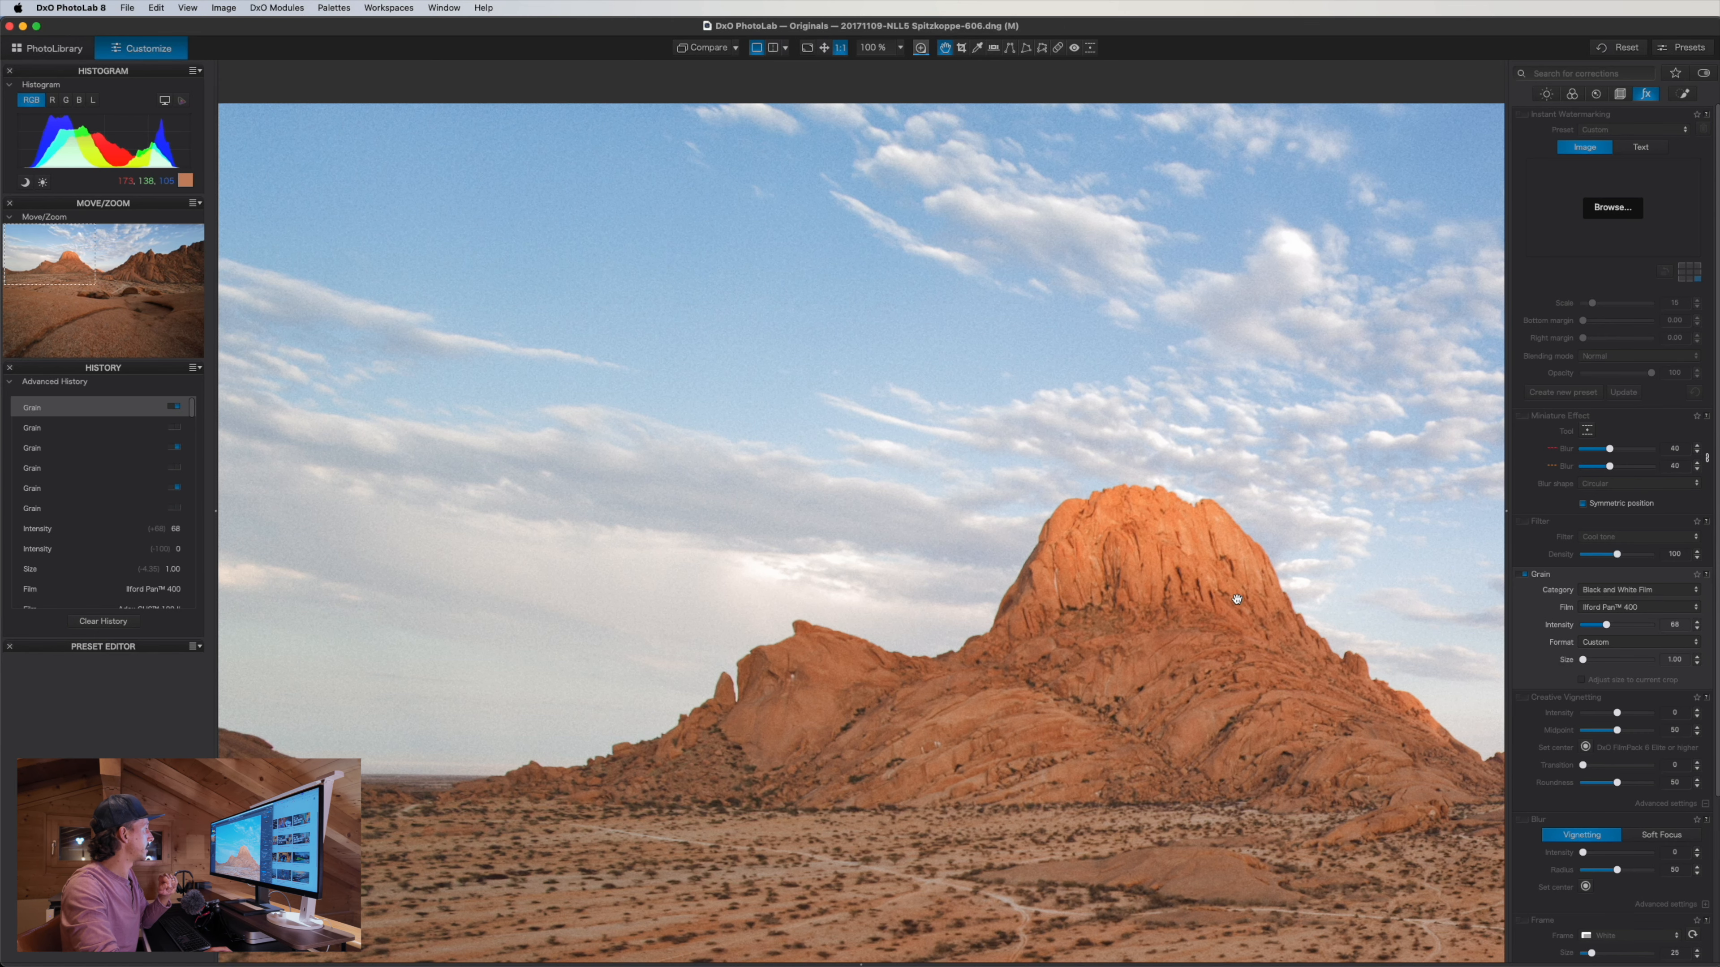
Compare Grain off and on around the mountain's right flank and desert plain, leave it enabled, and return to the whole photo
{"action": "left_click_drag", "start_coordinate": [1236, 598], "coordinate": [1077, 465]}
{"action": "left_click_drag", "start_coordinate": [1241, 621], "coordinate": [1144, 639]}
{"action": "left_click_drag", "start_coordinate": [1111, 491], "coordinate": [1118, 539]}
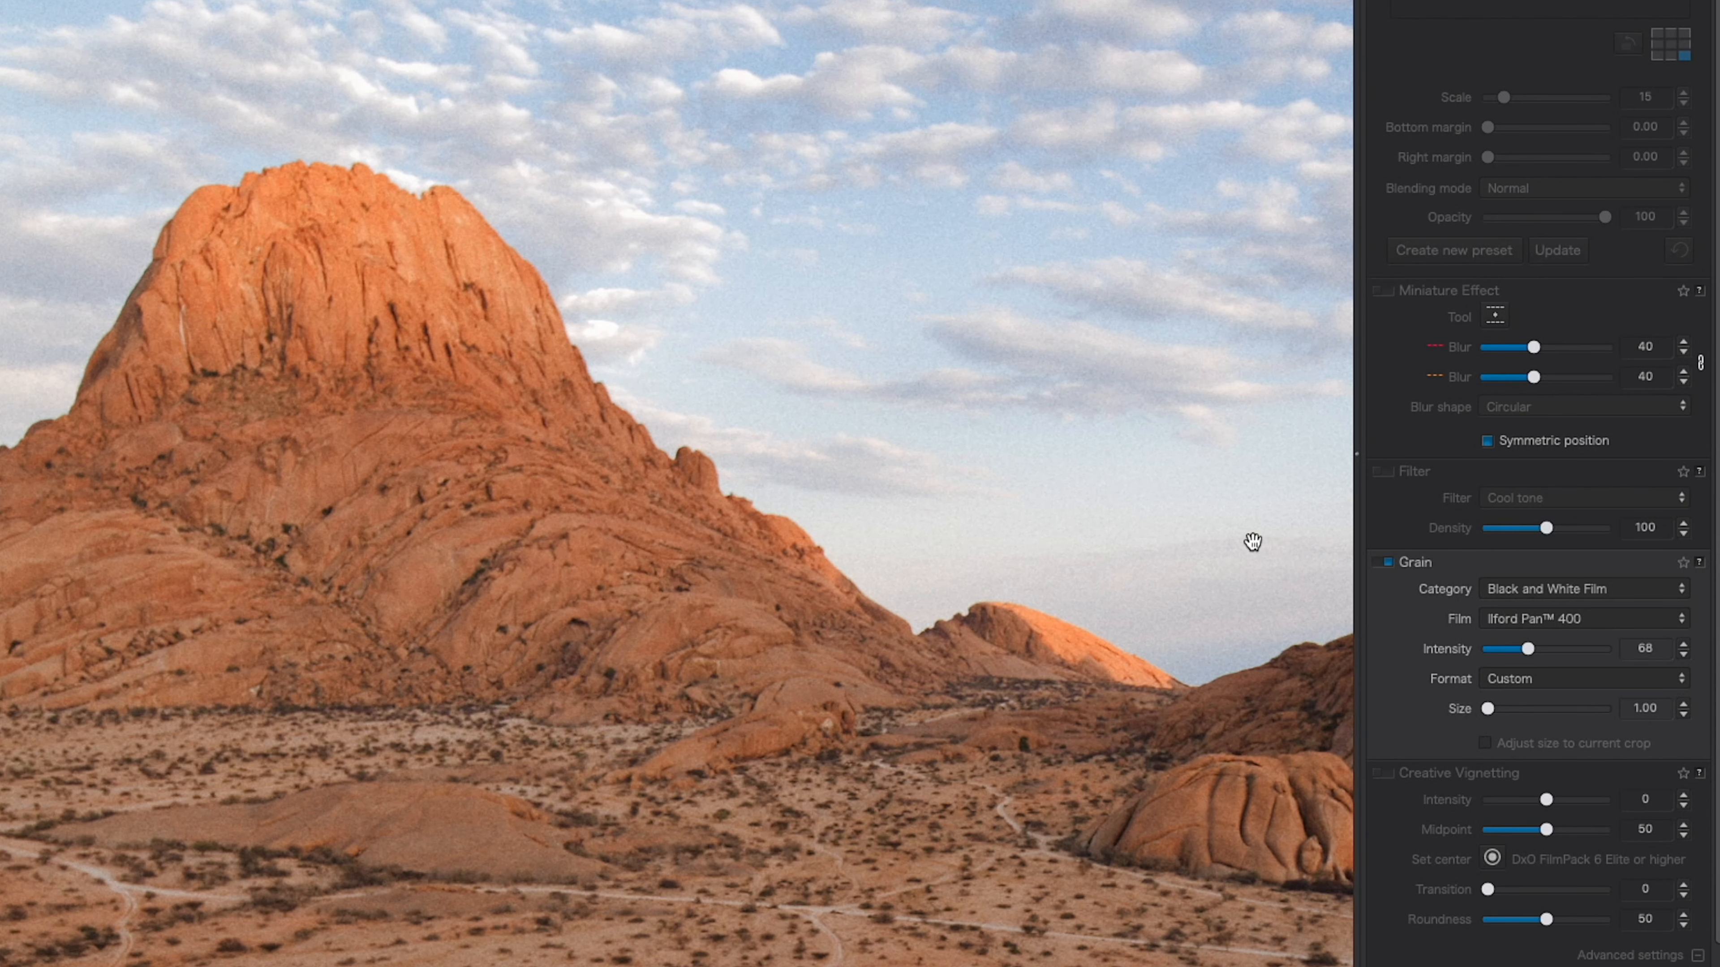
{"action": "left_click", "coordinate": [1388, 562]}
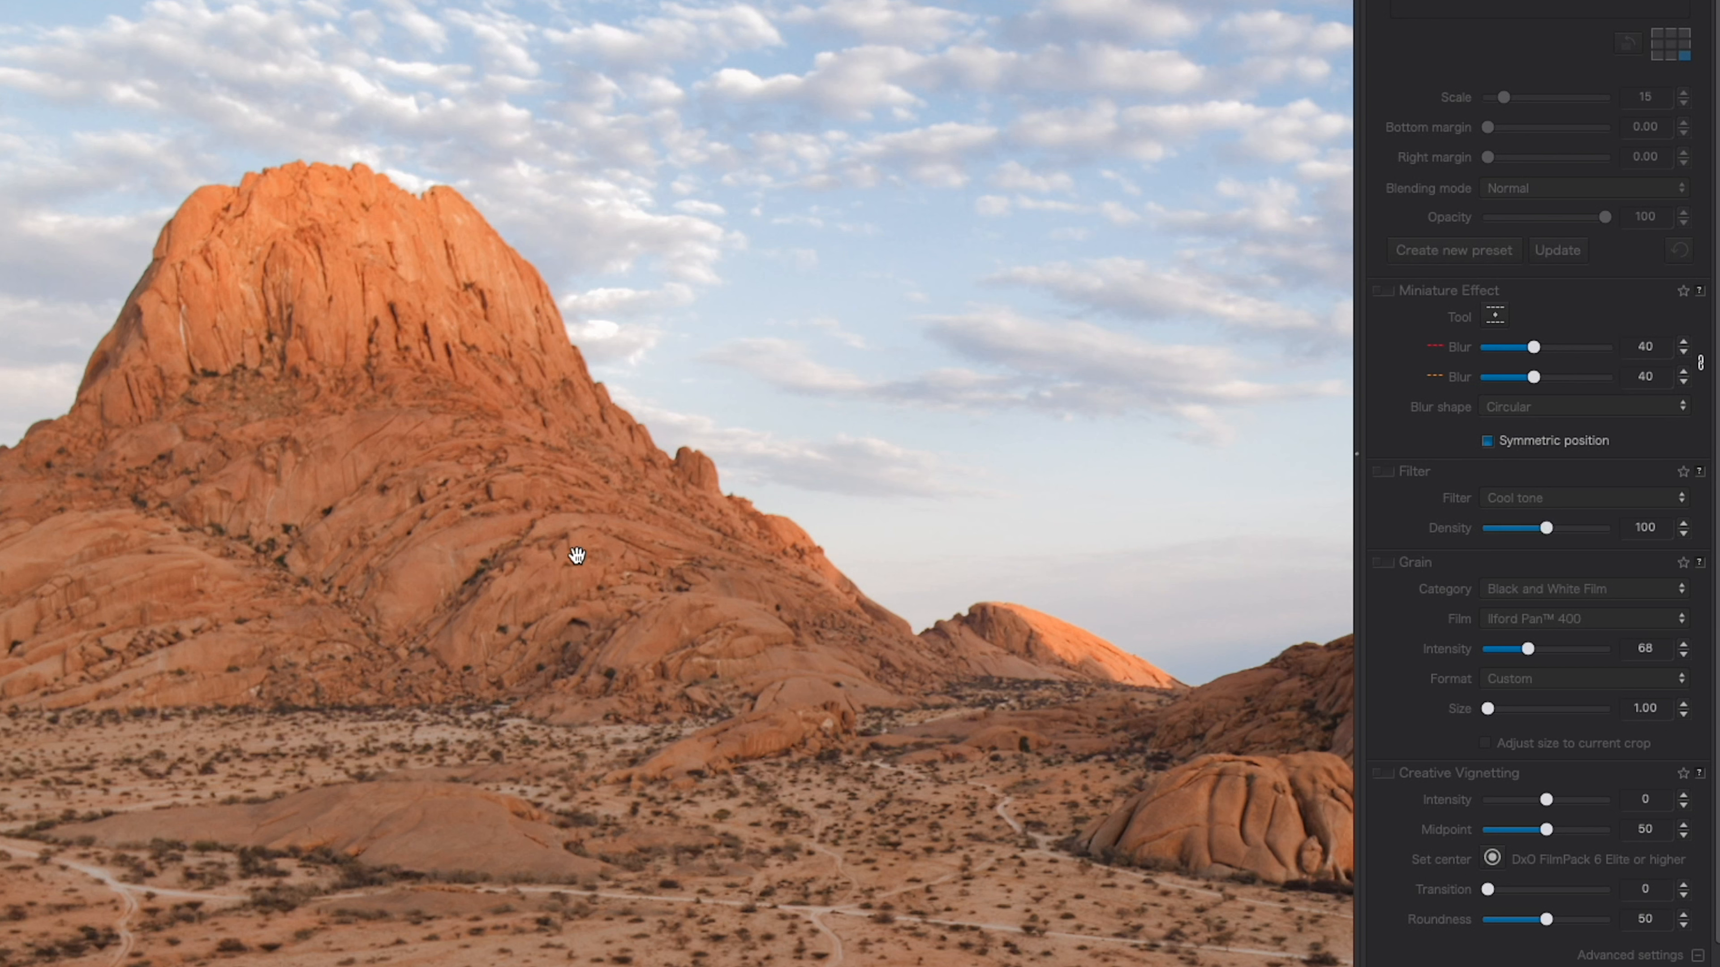
{"action": "left_click", "coordinate": [1381, 563]}
{"action": "left_click", "coordinate": [1381, 562]}
{"action": "left_click", "coordinate": [1381, 563]}
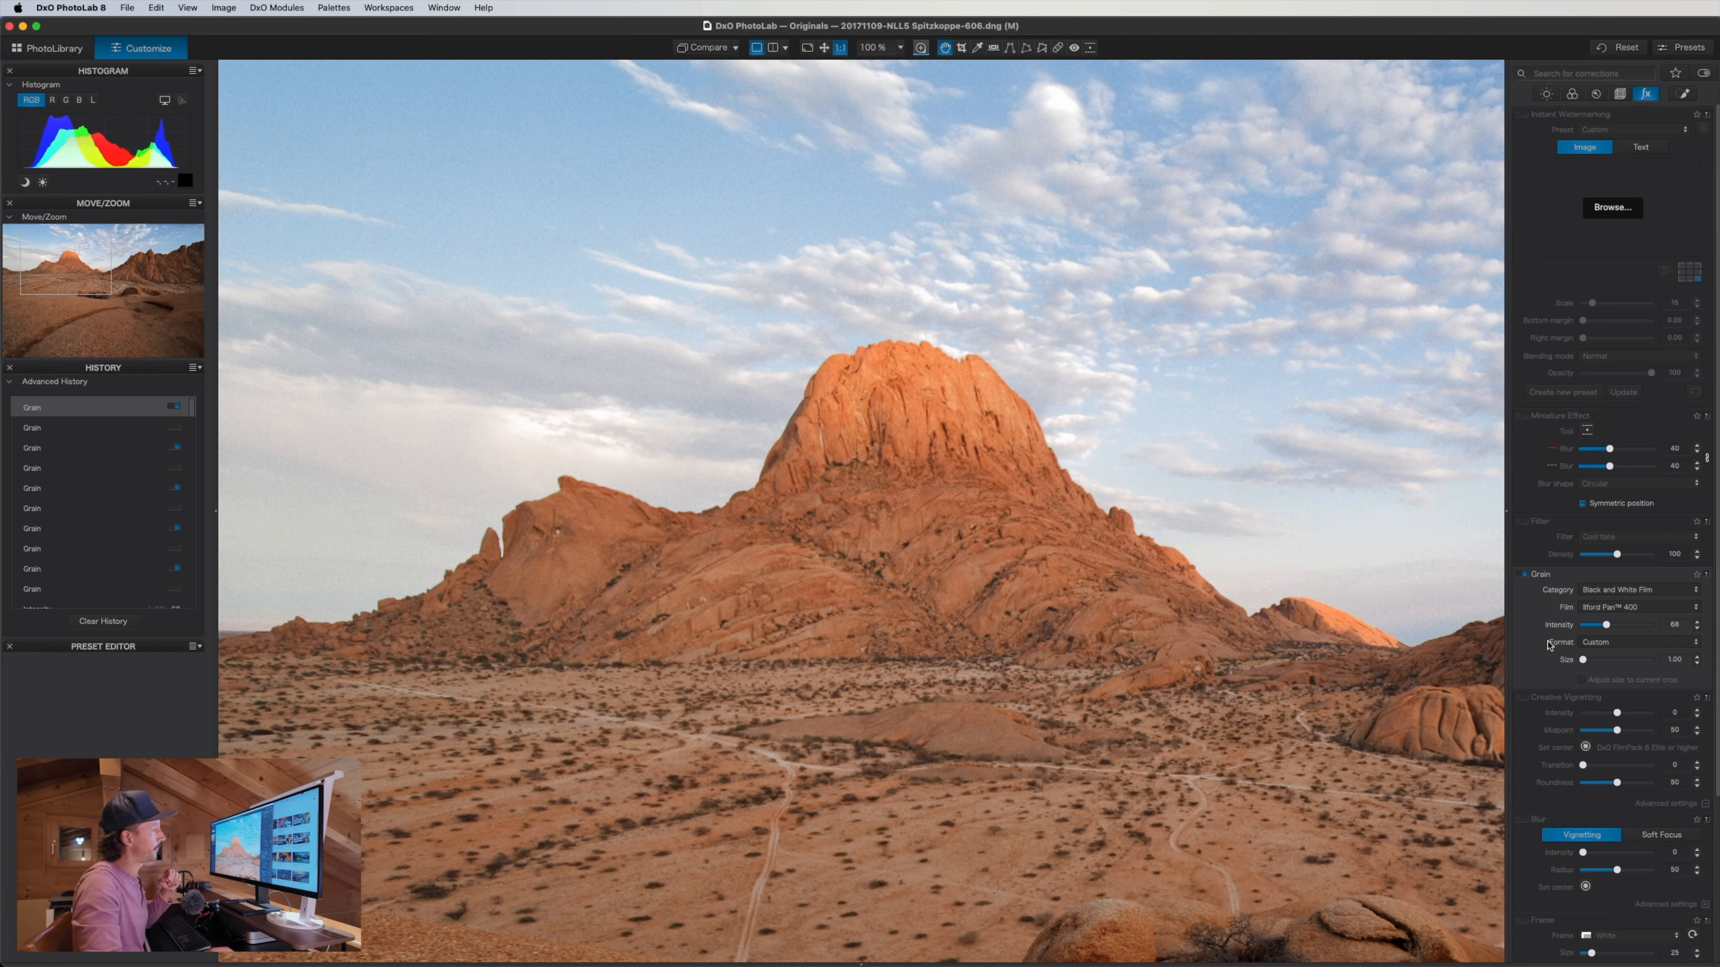
{"action": "left_click", "coordinate": [1185, 608]}
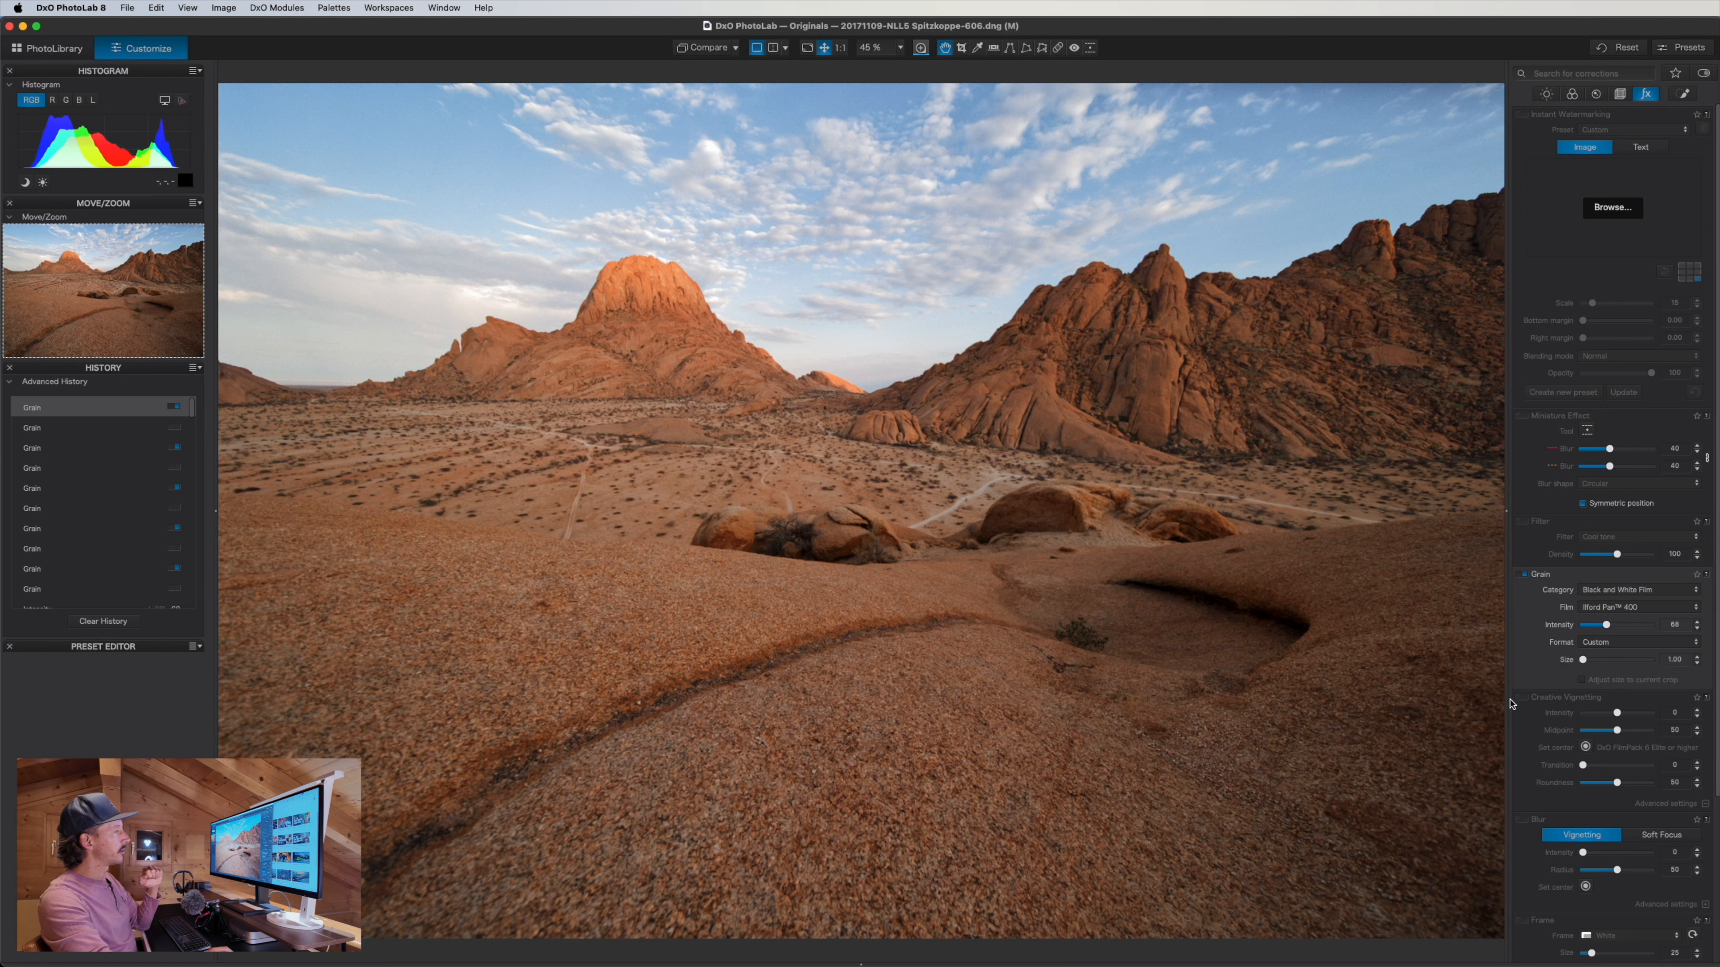
Try out Creative Vignetting and a White frame around the photo, switching each effect off again
{"action": "left_click", "coordinate": [1524, 698]}
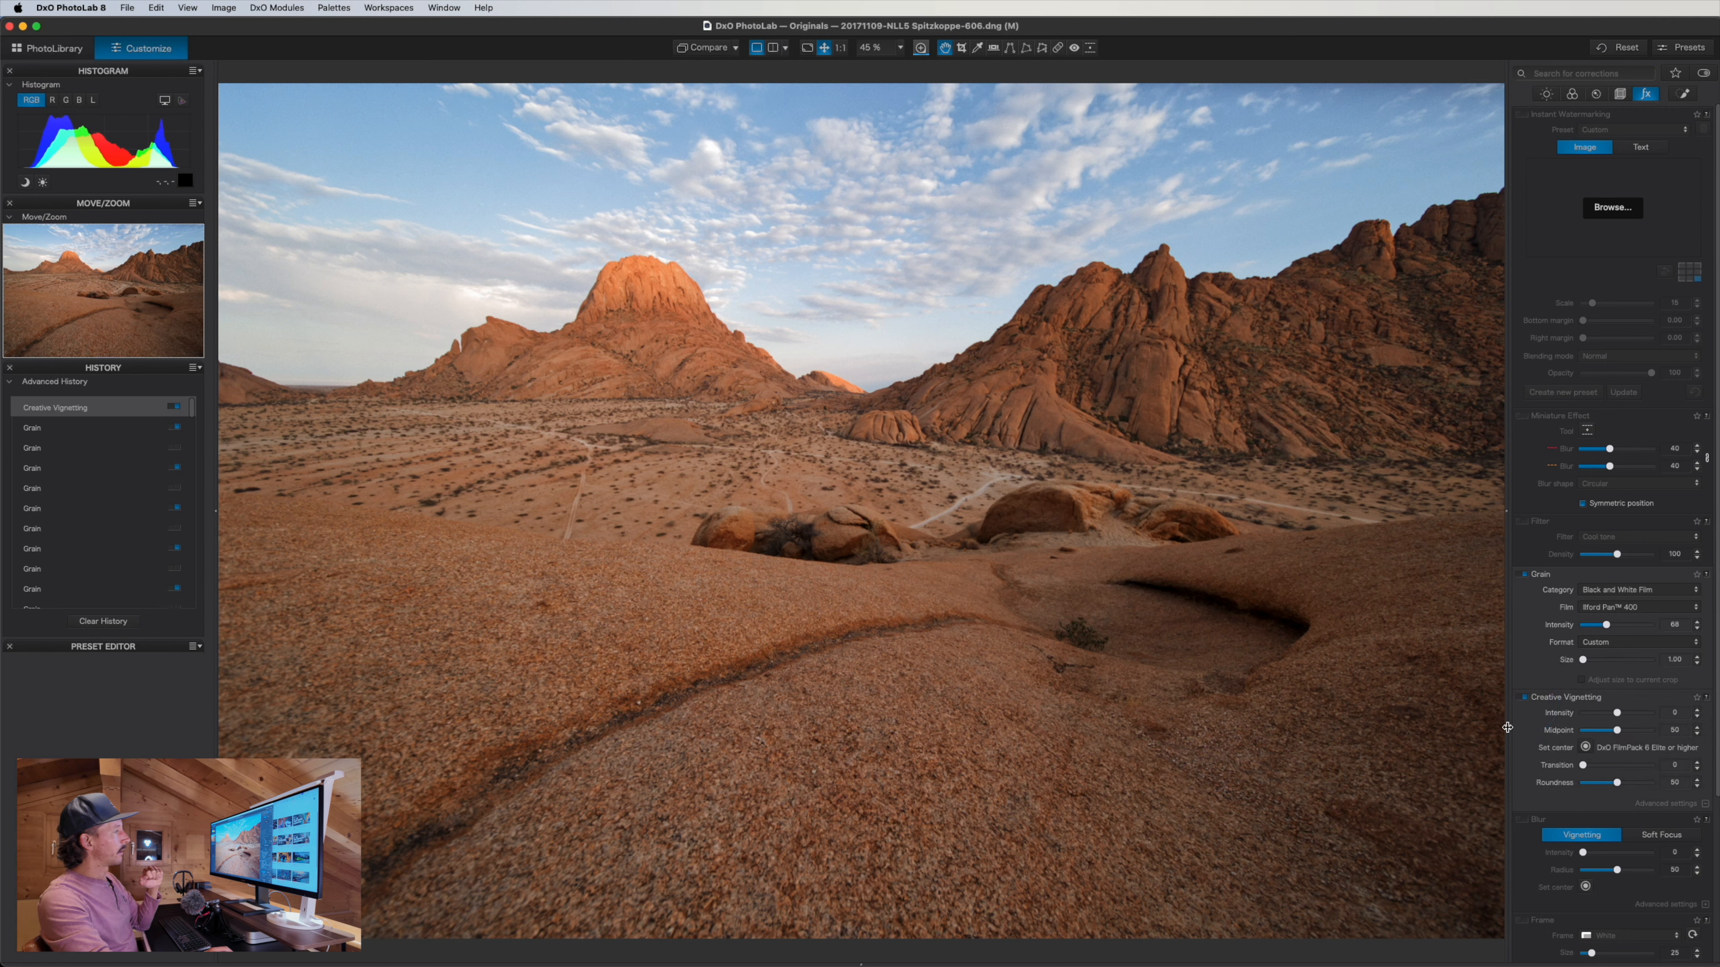
{"action": "left_click", "coordinate": [1524, 698]}
{"action": "scroll", "coordinate": [1601, 873], "scroll_direction": "down", "scroll_amount": 5}
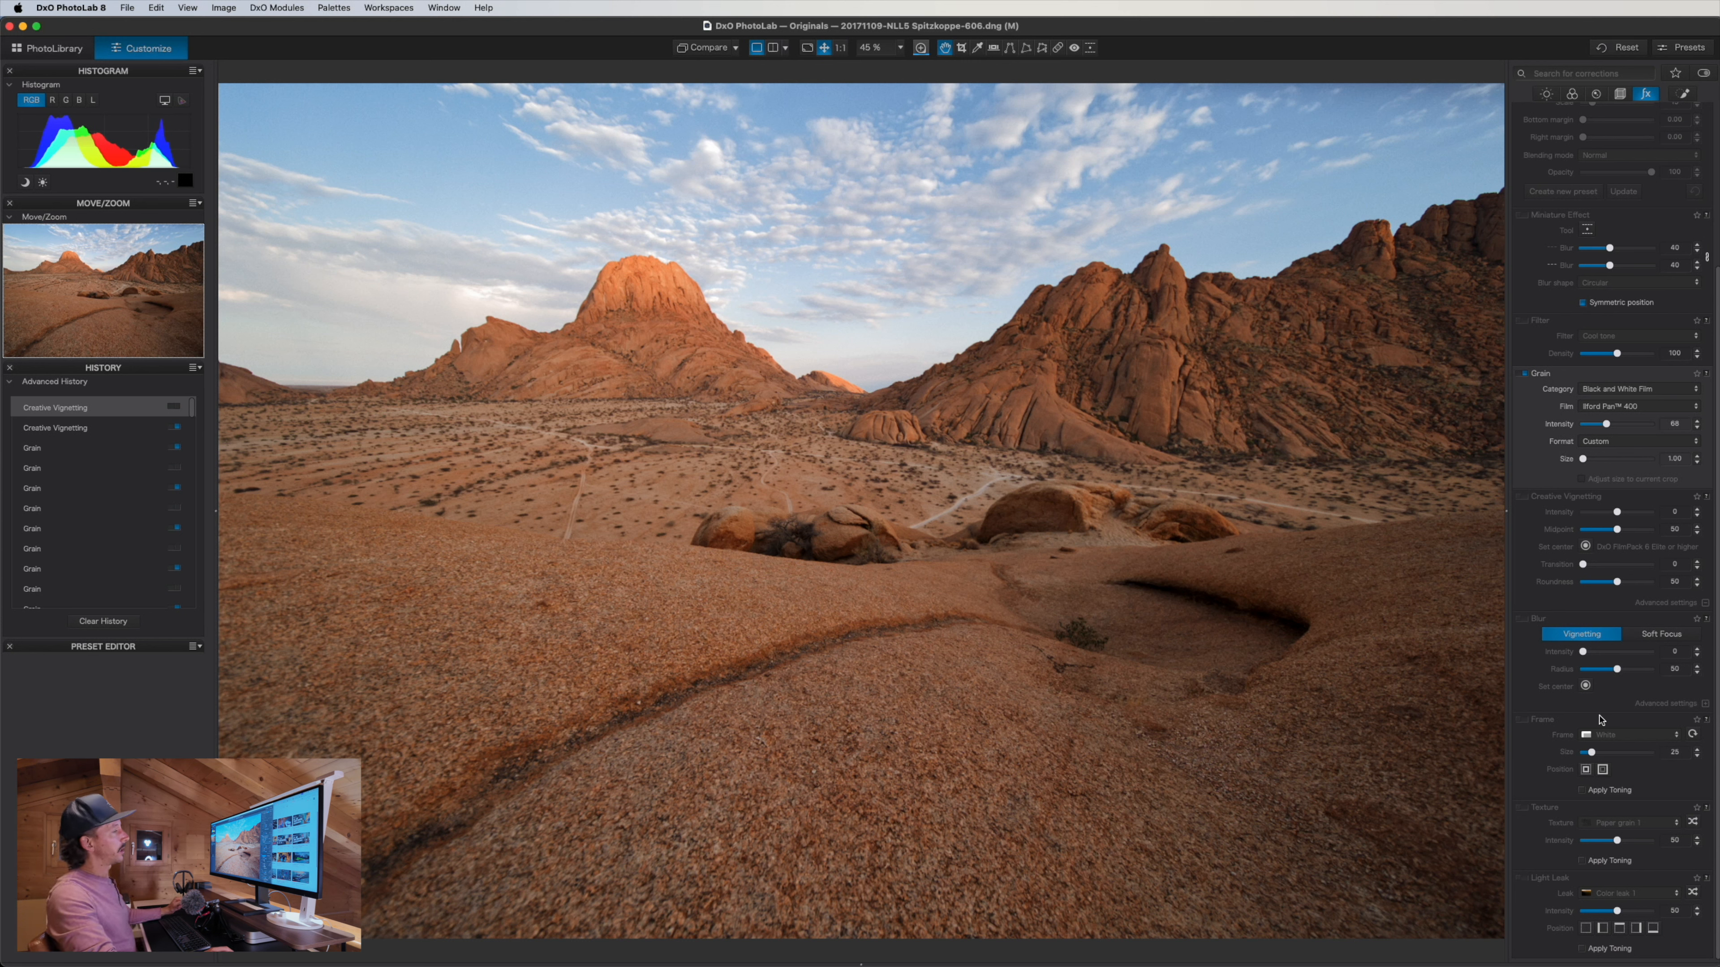
{"action": "left_click", "coordinate": [1522, 720]}
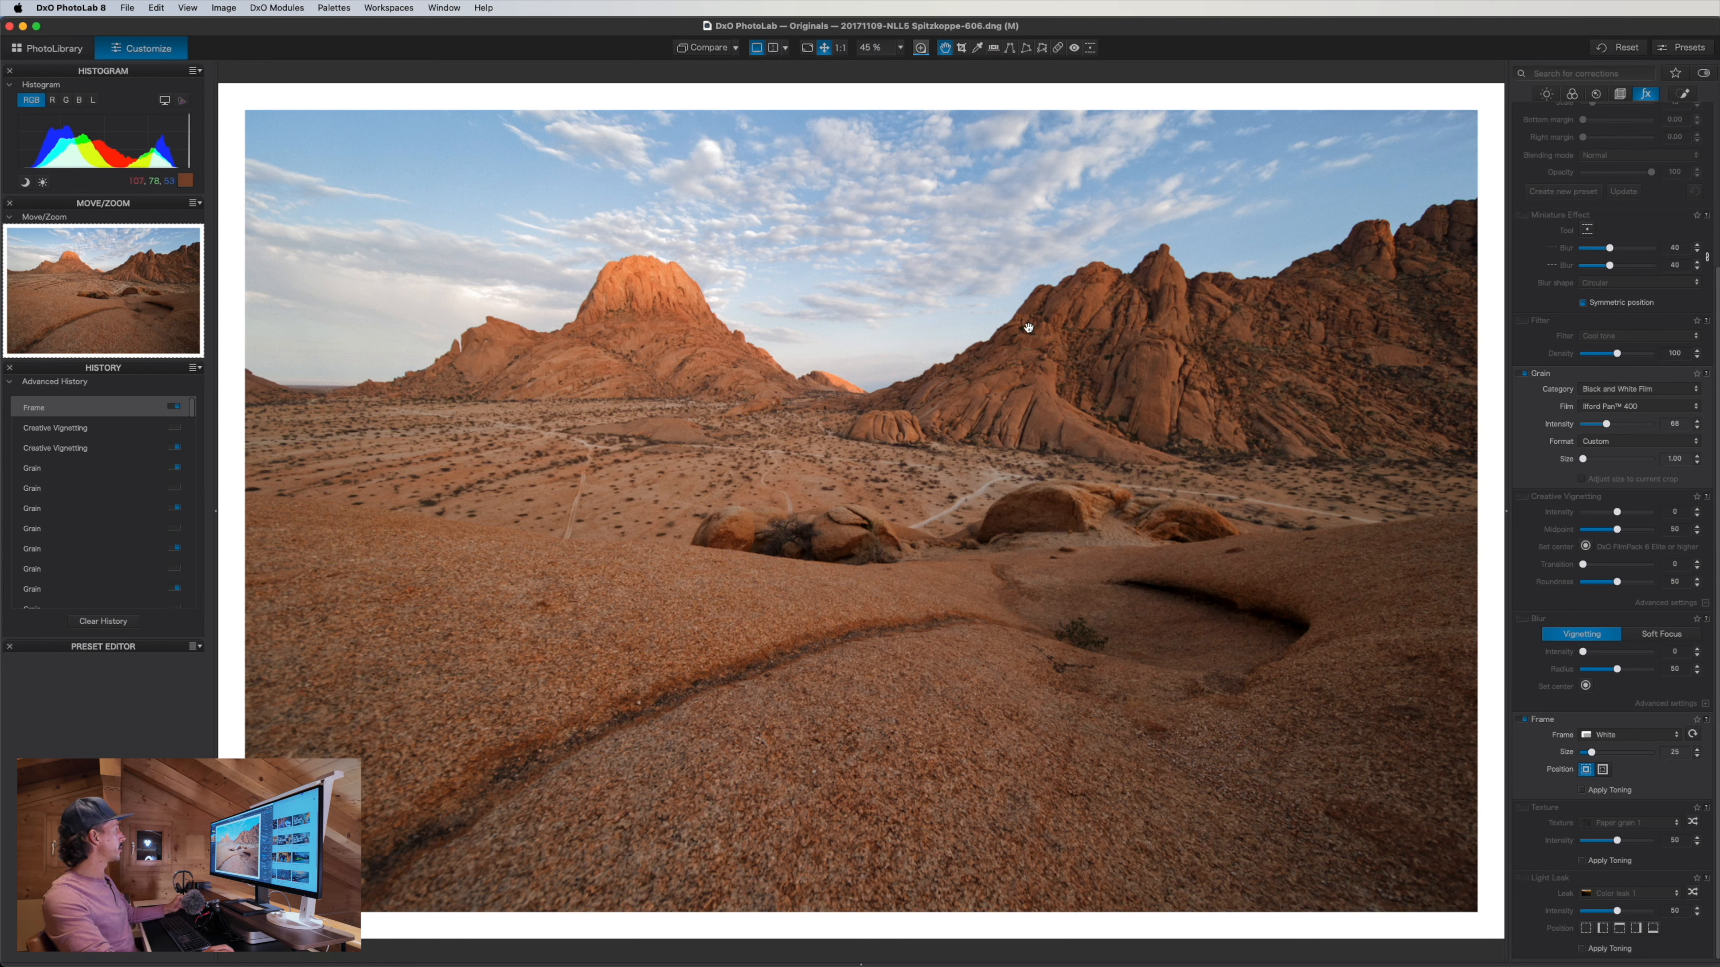
{"action": "left_click", "coordinate": [704, 52]}
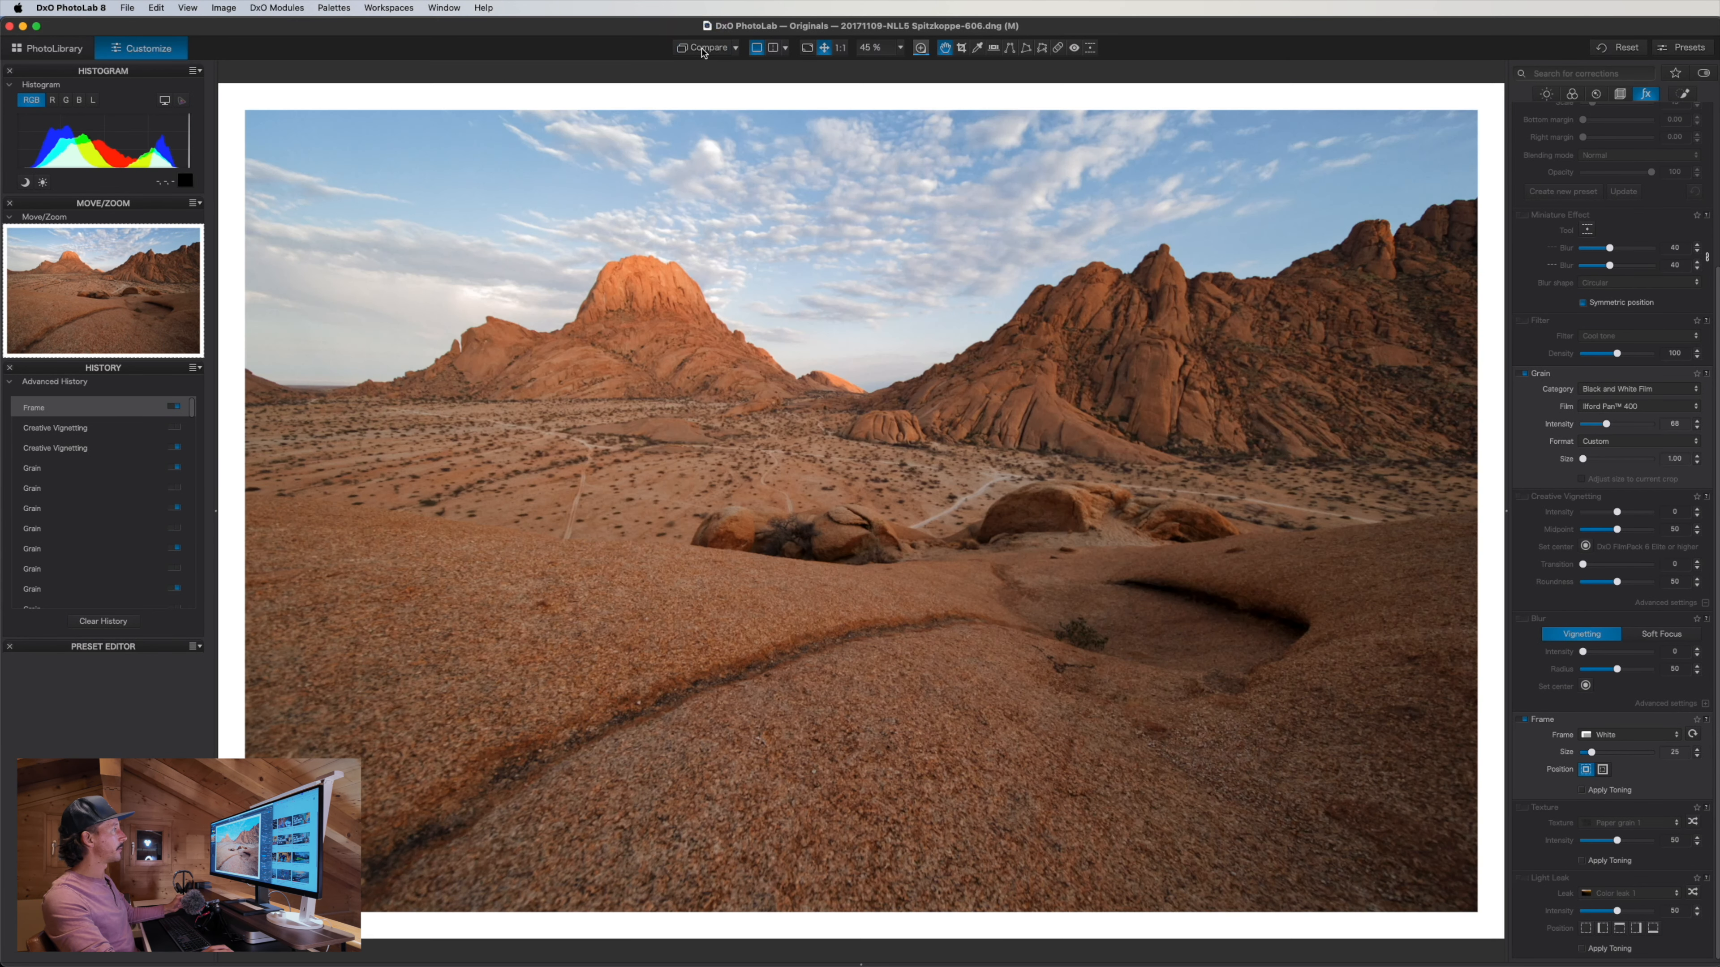
{"action": "left_click", "coordinate": [704, 52]}
{"action": "left_click", "coordinate": [1522, 719]}
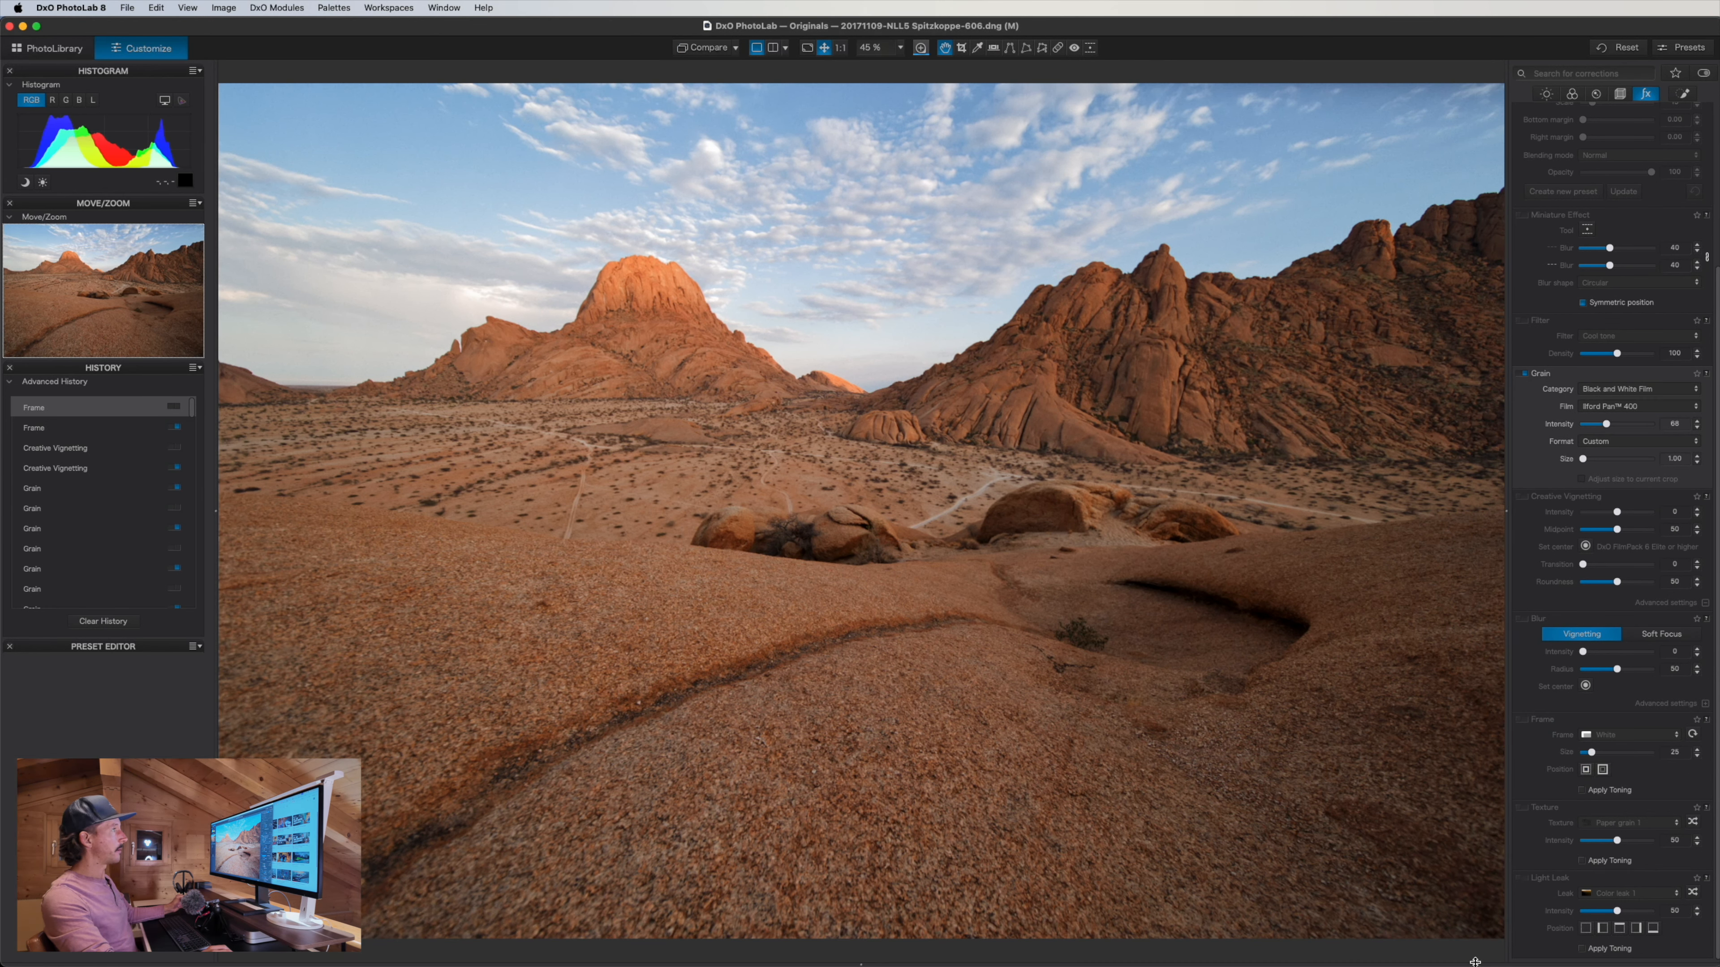
Try a Local Adjustments mask with five control points across the sky, and revert the history to before the mask
{"action": "left_click", "coordinate": [1682, 98]}
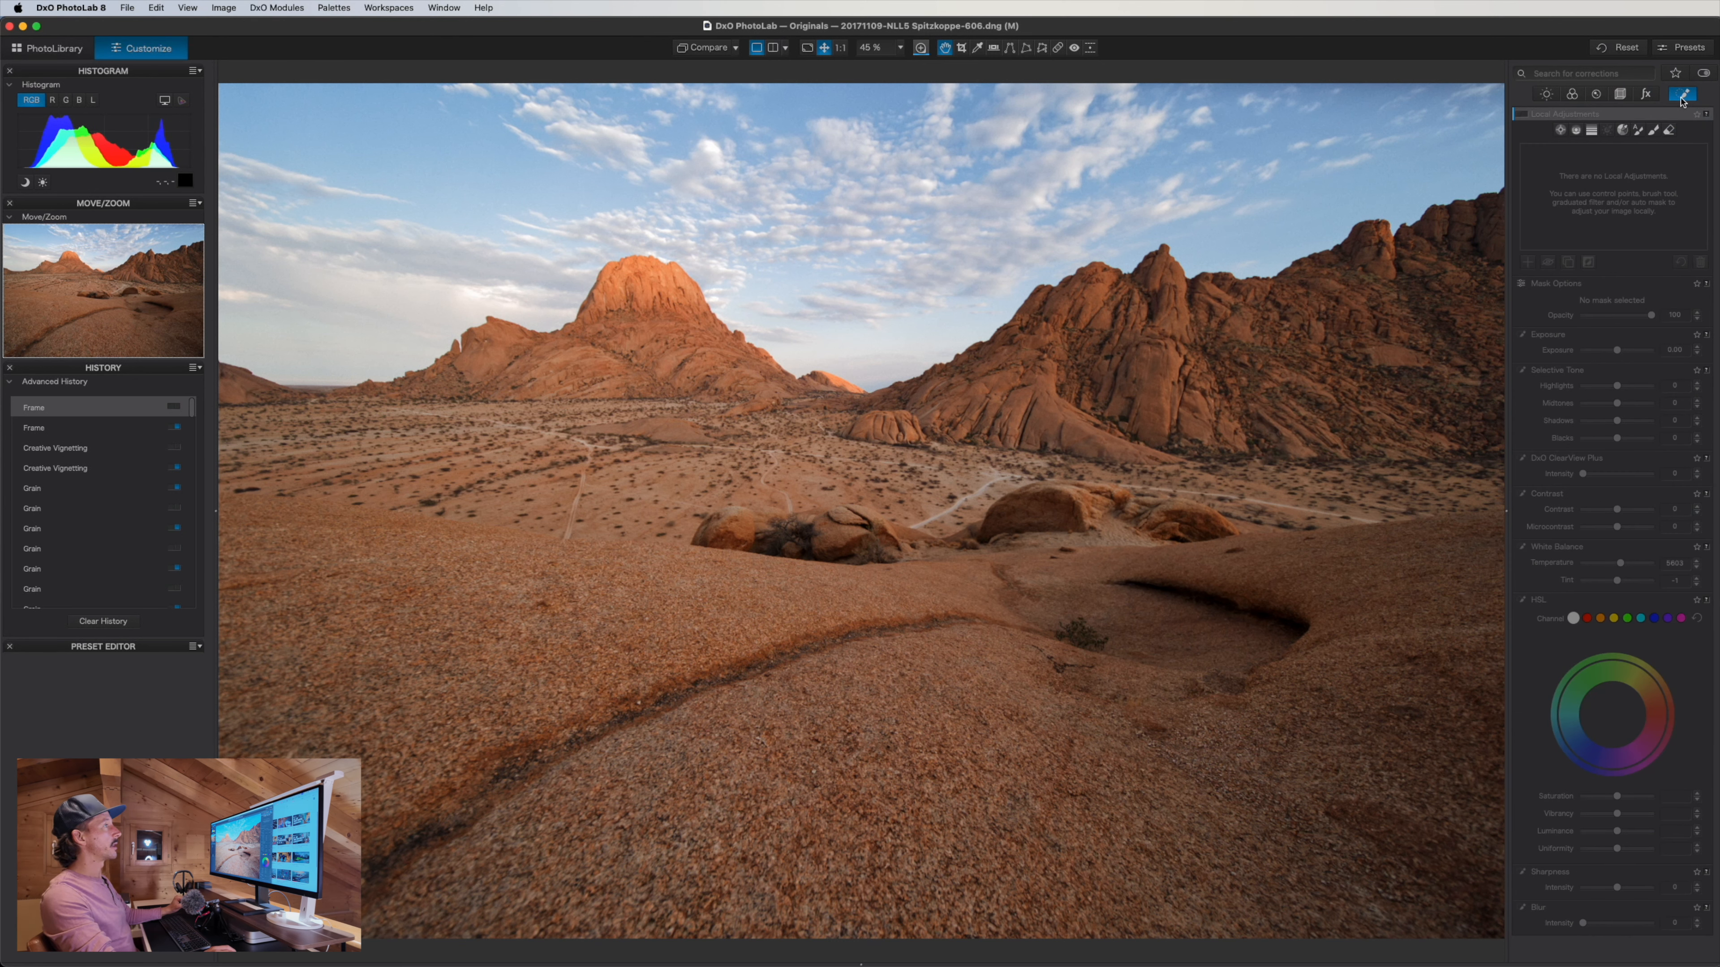
{"action": "left_click", "coordinate": [1602, 138]}
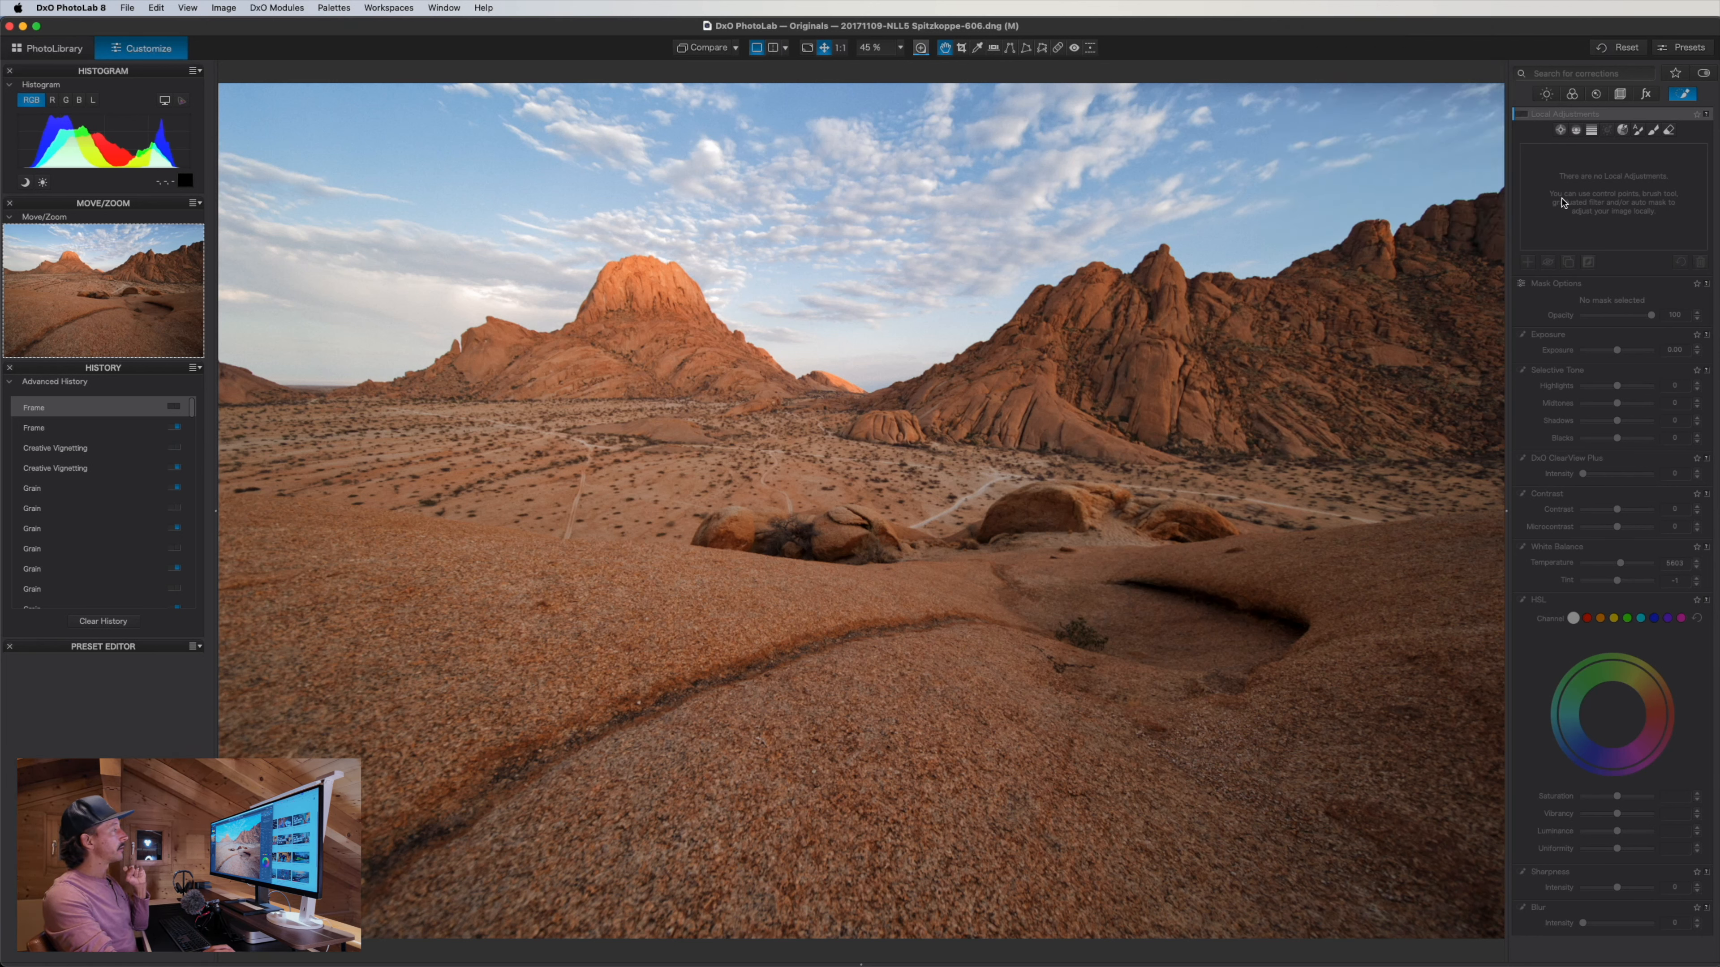
{"action": "left_click", "coordinate": [1561, 132]}
{"action": "left_click", "coordinate": [407, 201]}
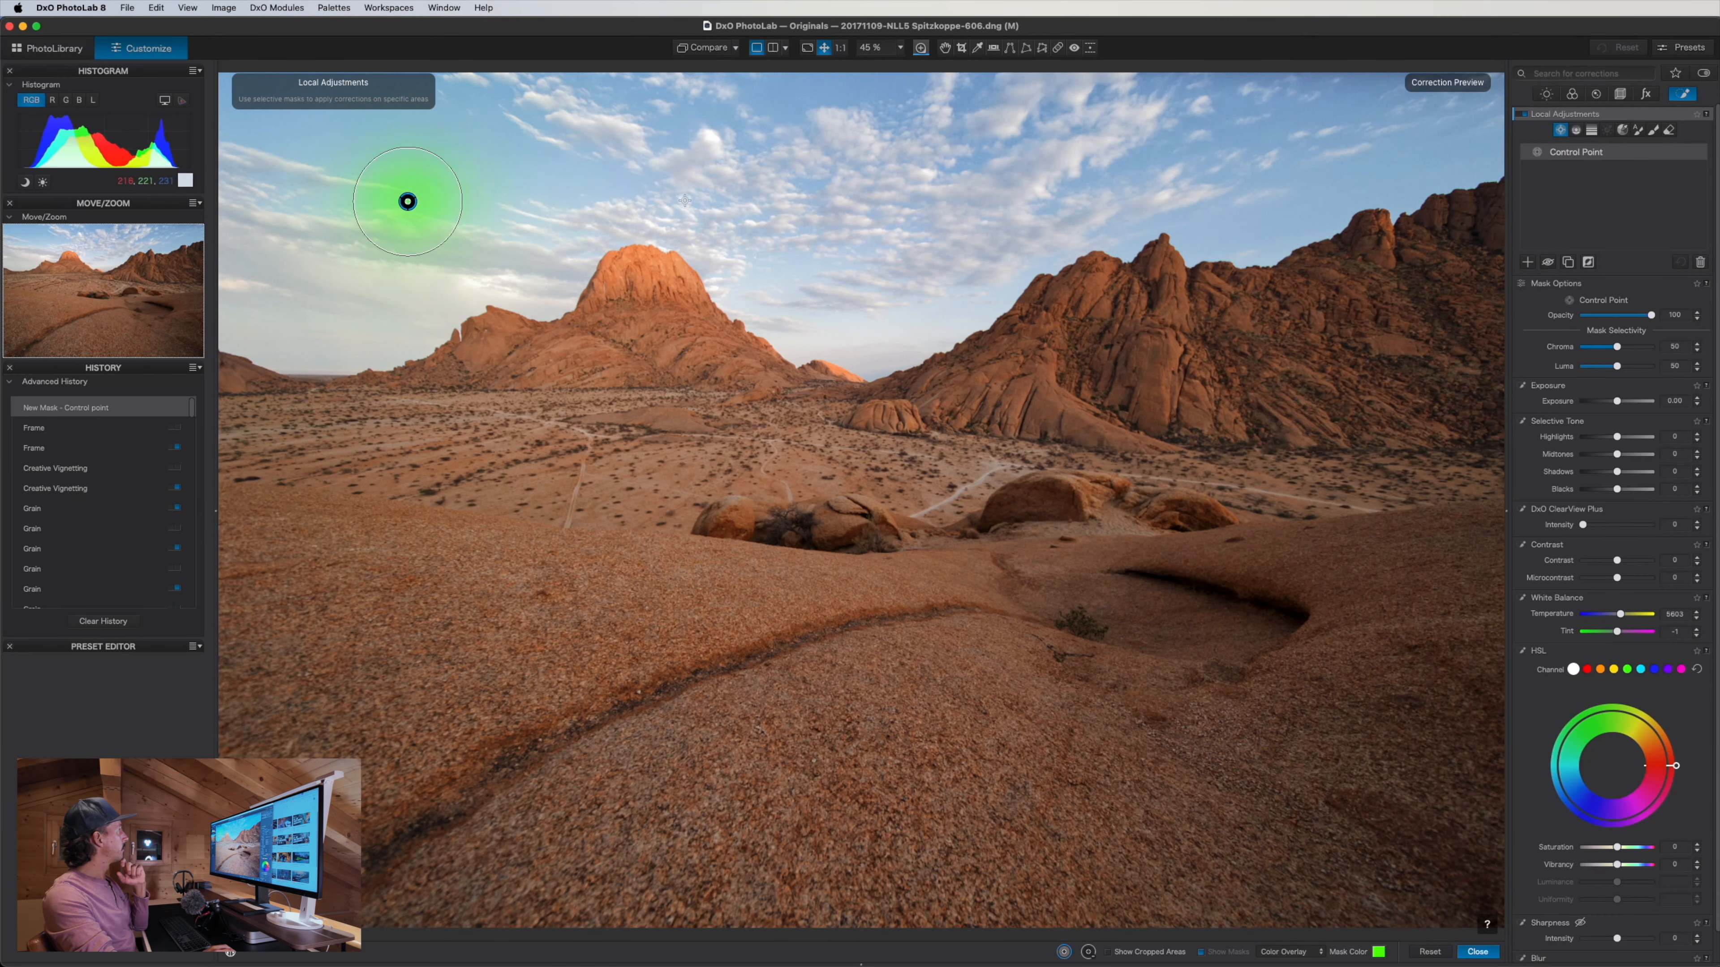
{"action": "left_click", "coordinate": [685, 200]}
{"action": "left_click_drag", "start_coordinate": [462, 198], "coordinate": [626, 187]}
{"action": "left_click_drag", "start_coordinate": [734, 176], "coordinate": [819, 159]}
{"action": "left_click", "coordinate": [952, 173]}
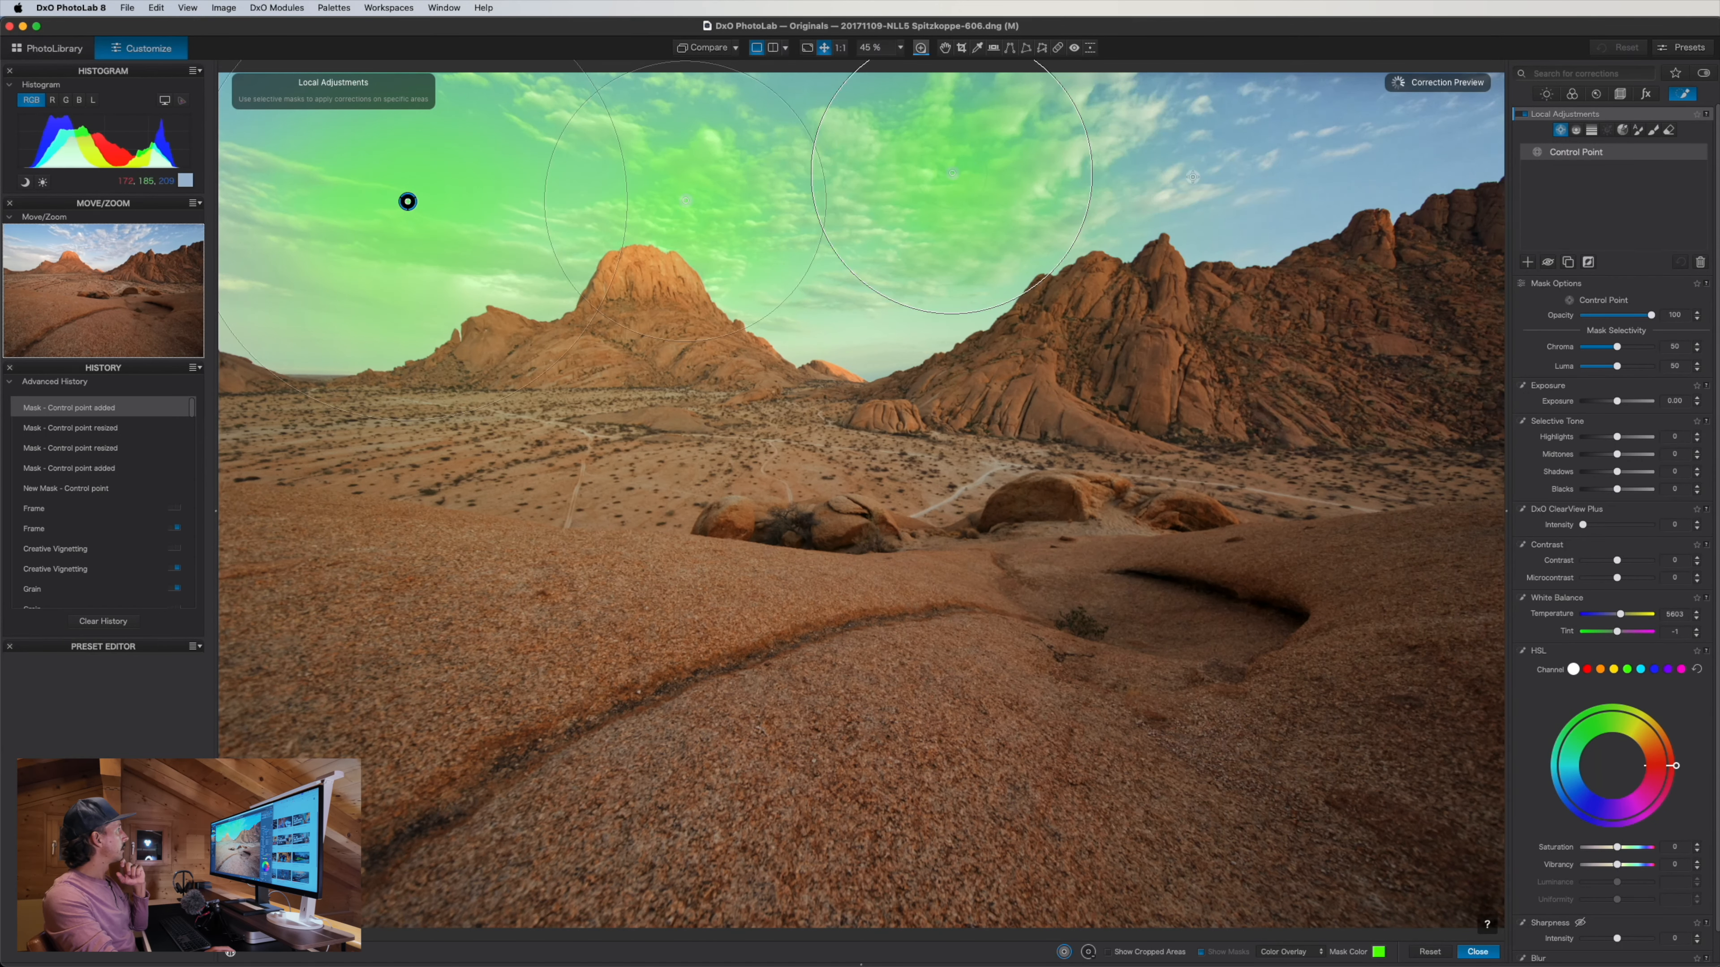
{"action": "left_click", "coordinate": [1278, 173]}
{"action": "left_click", "coordinate": [1401, 137]}
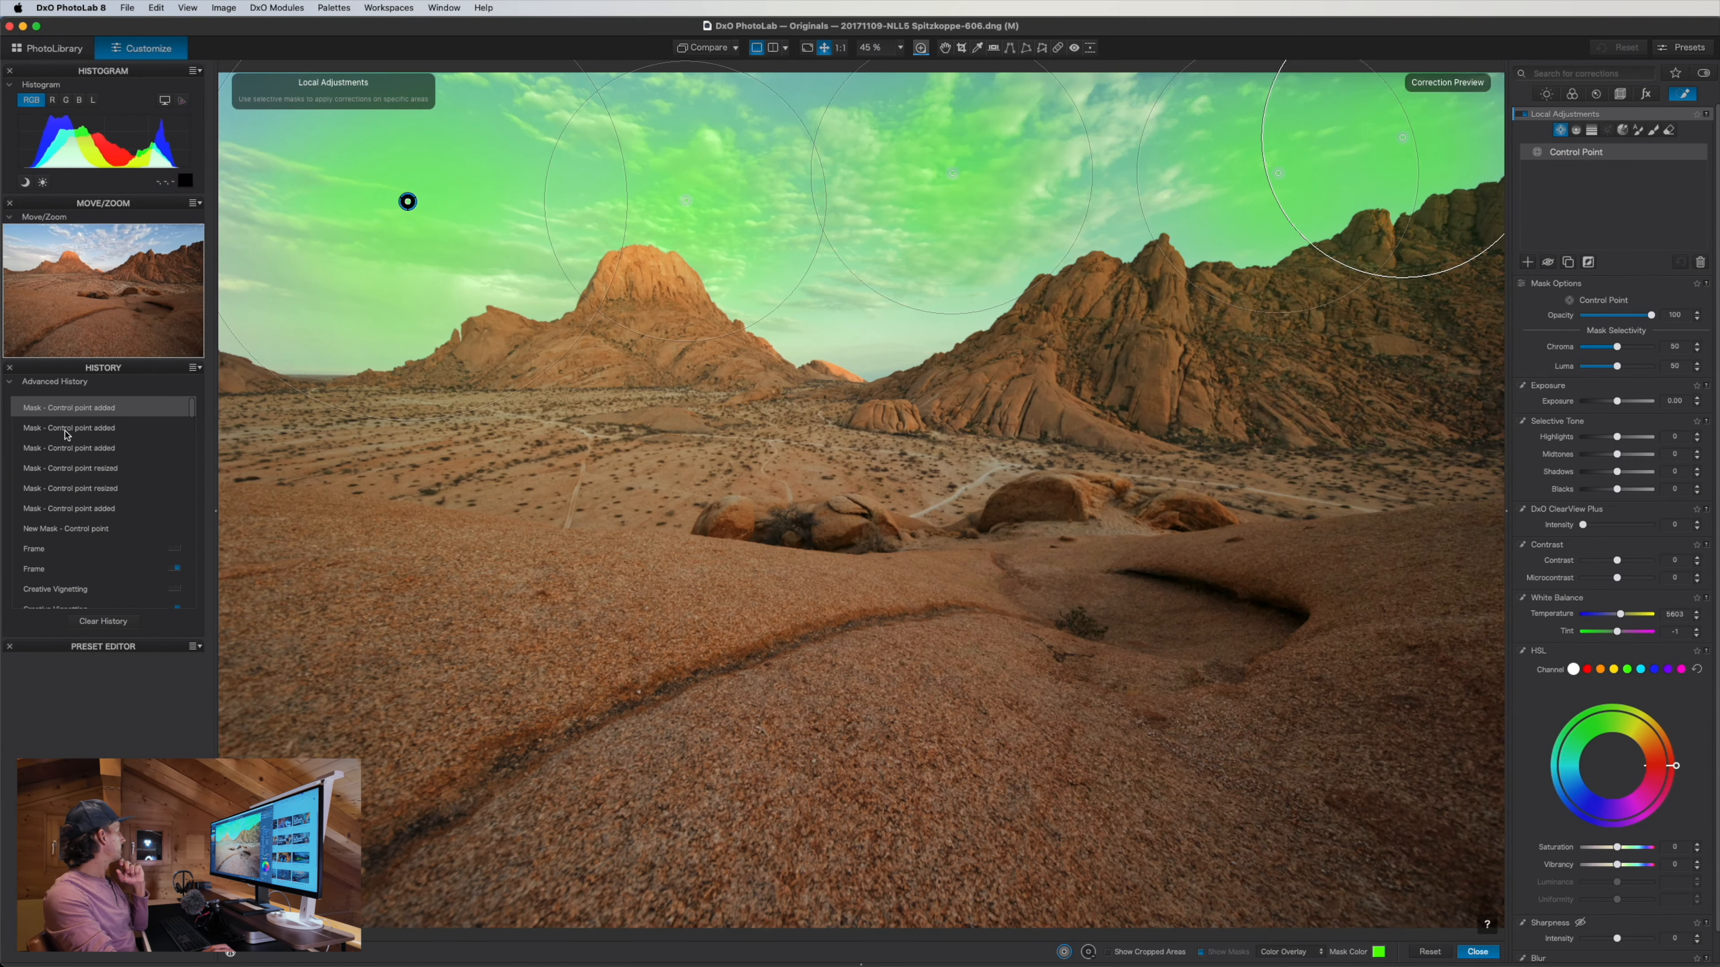
{"action": "left_click", "coordinate": [77, 549]}
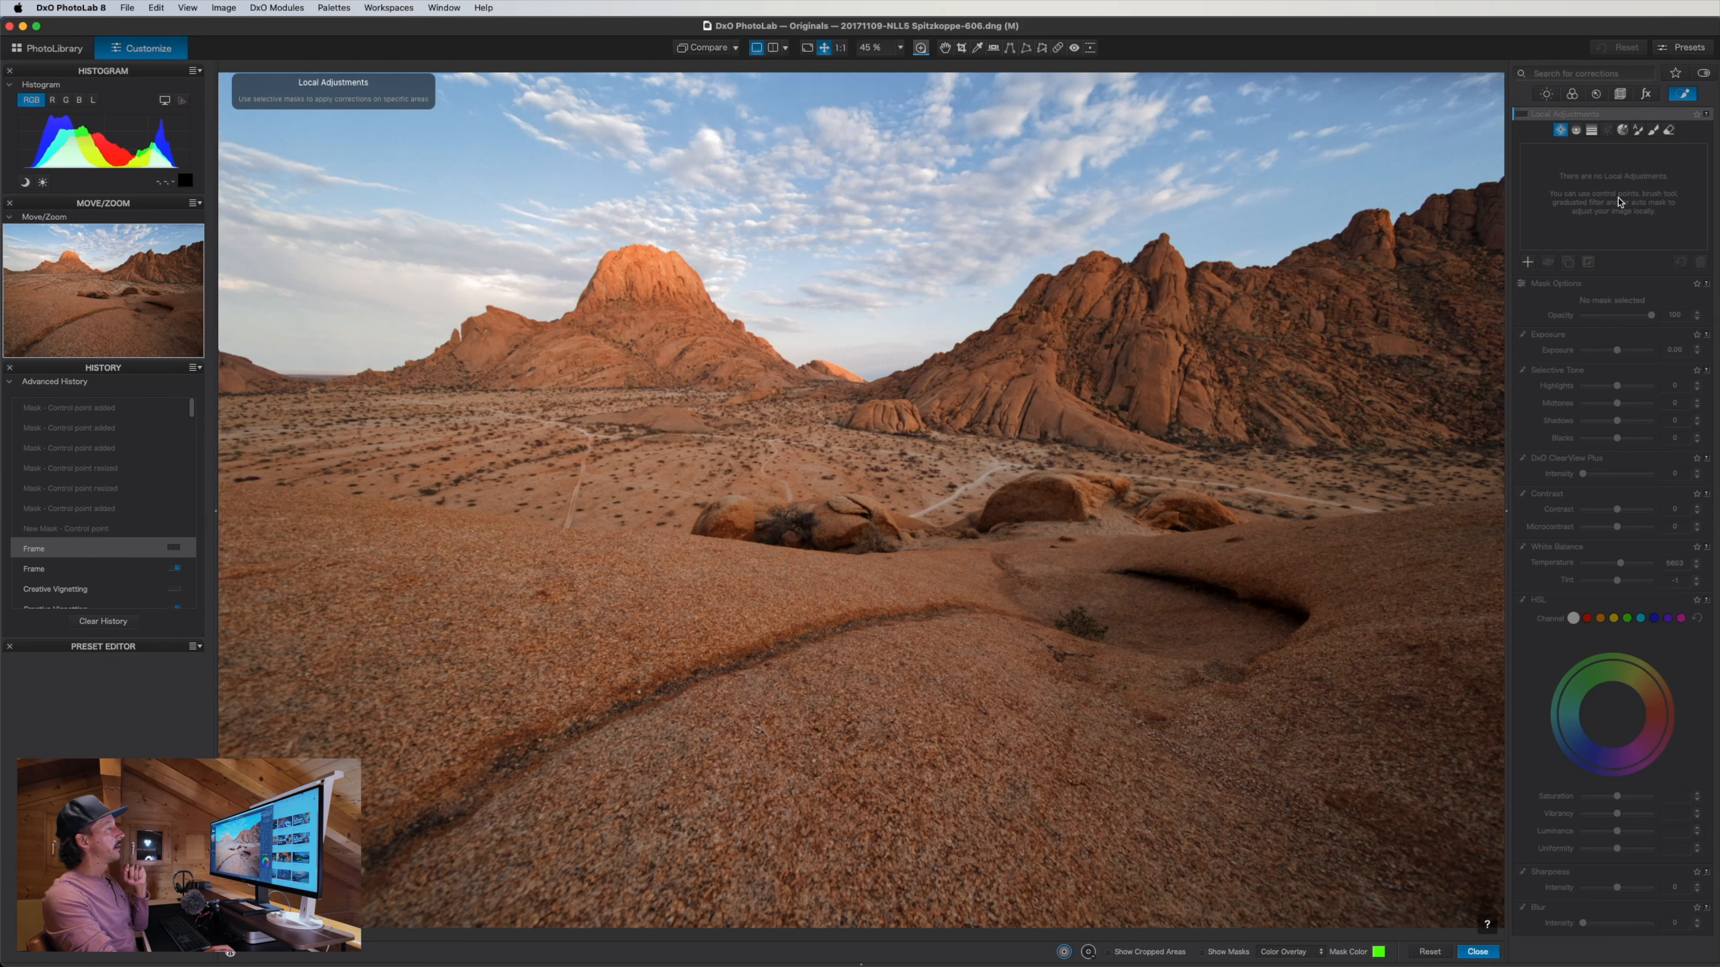
Try a graduated filter from the sky down to the middle boulders, and undo it
{"action": "left_click", "coordinate": [1590, 131]}
{"action": "left_click_drag", "start_coordinate": [780, 195], "coordinate": [827, 501]}
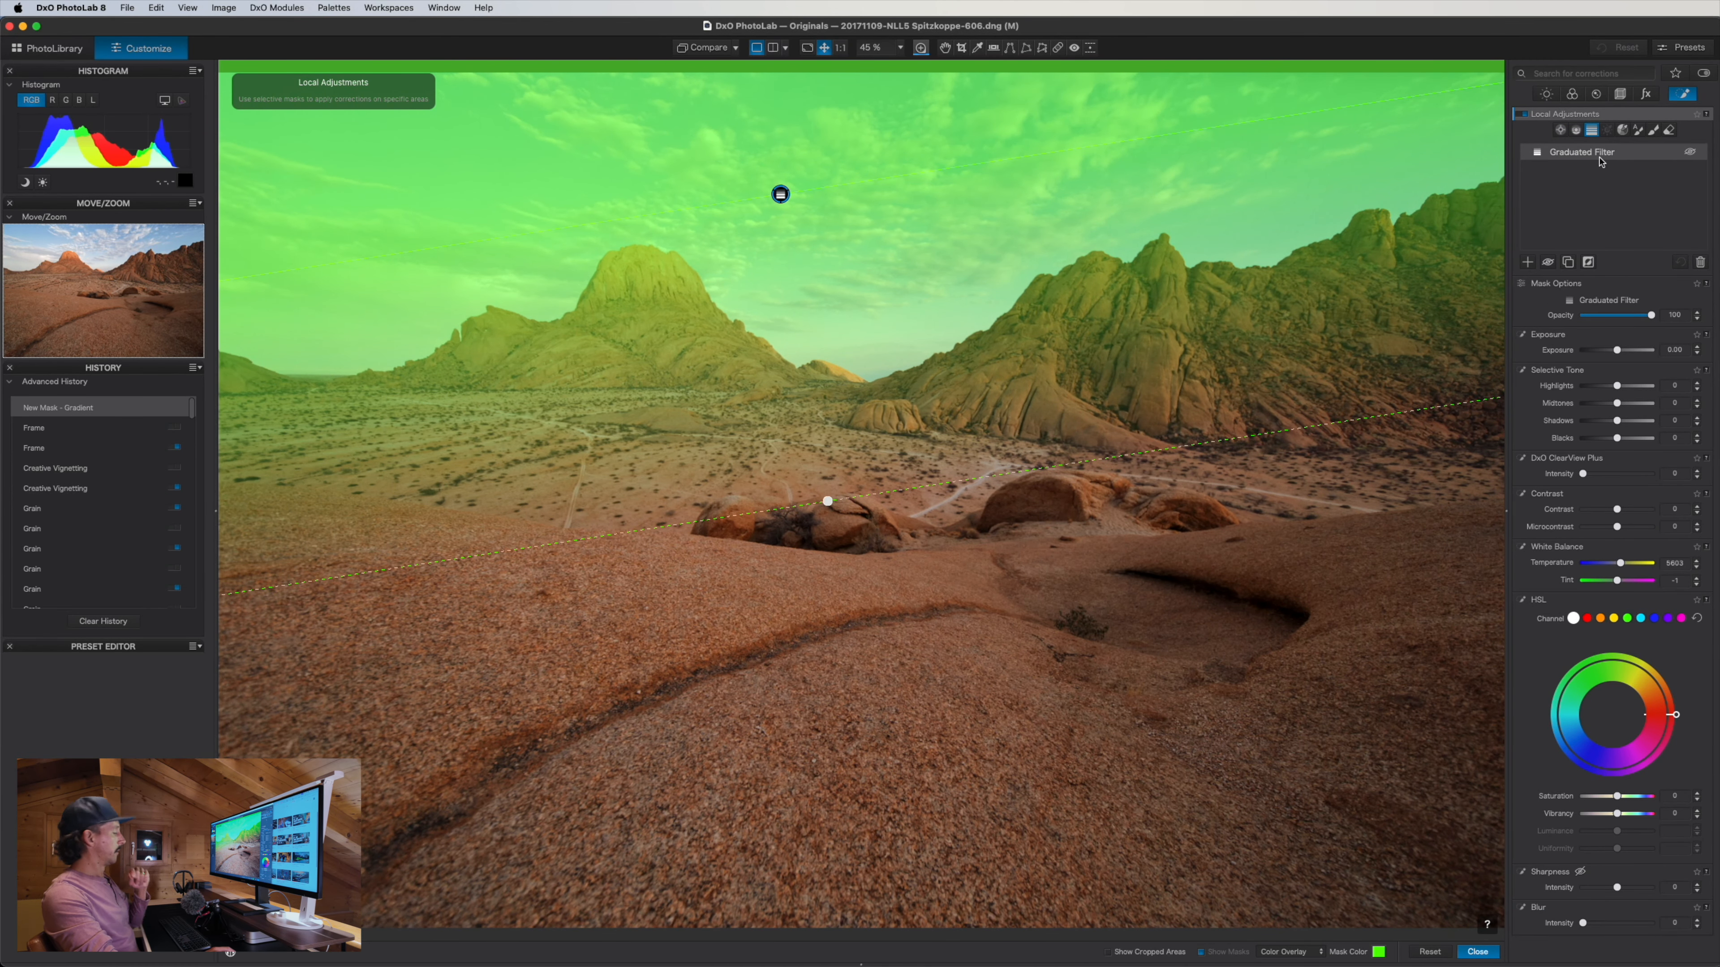
{"action": "key", "text": "super+z"}
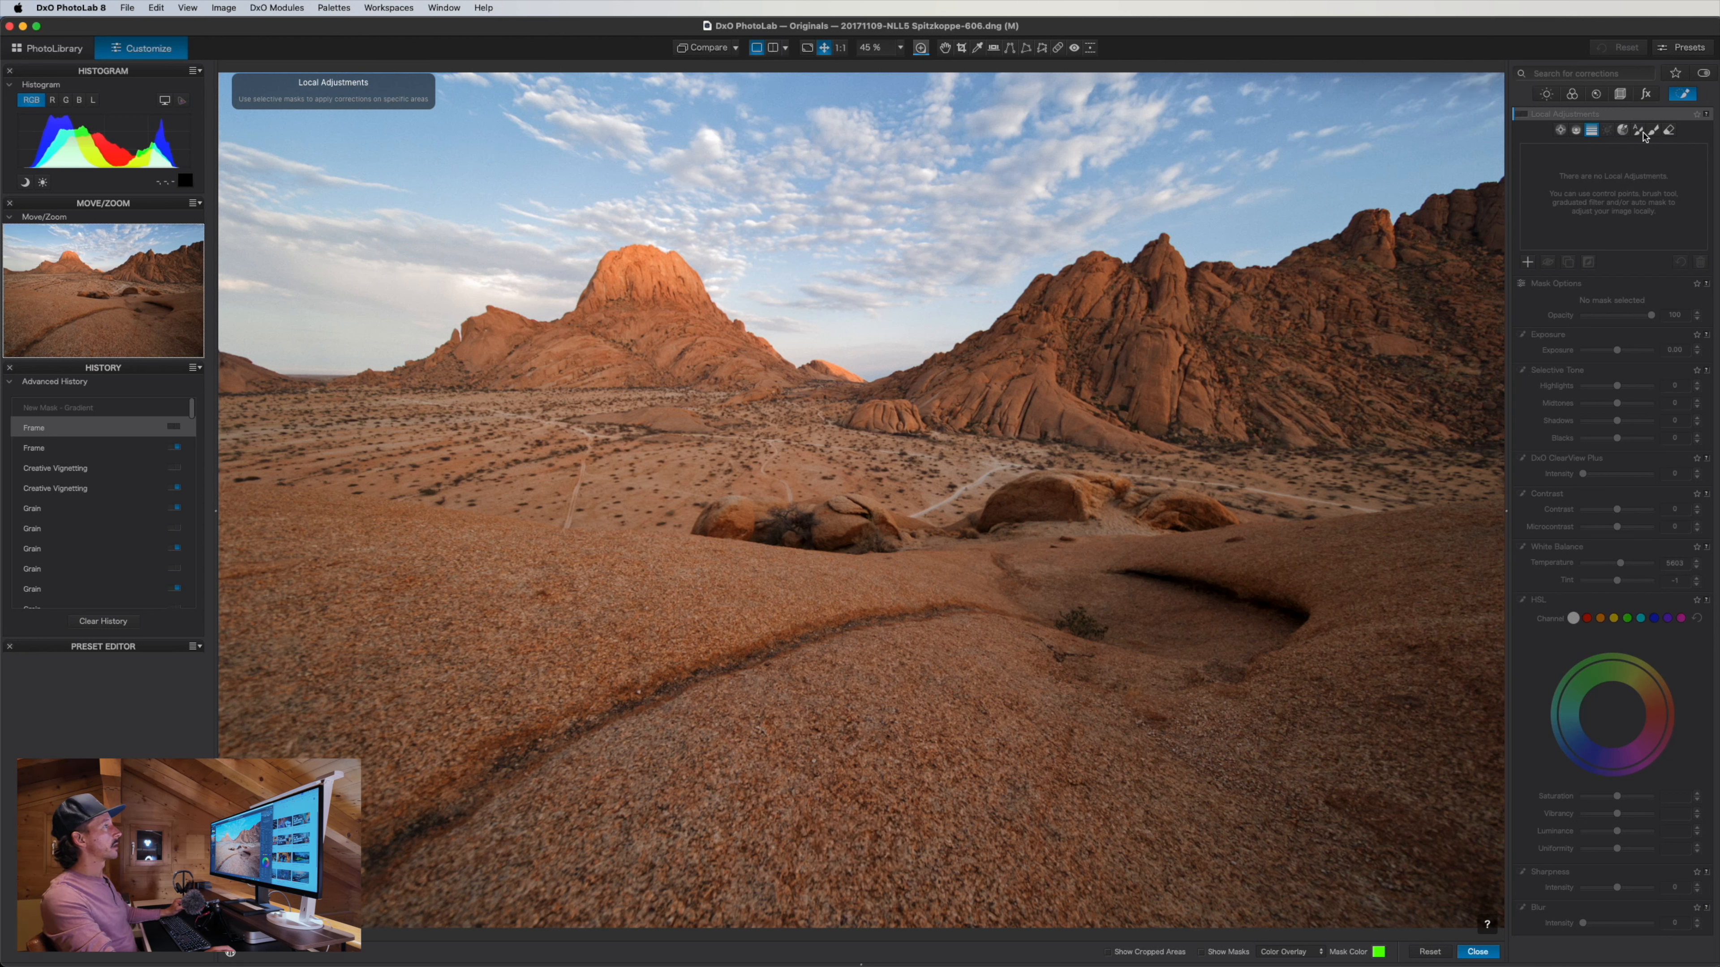
Add a control line mask across the sky and sample its target color from the blue sky above the left-hand mountain
{"action": "left_click", "coordinate": [1576, 131]}
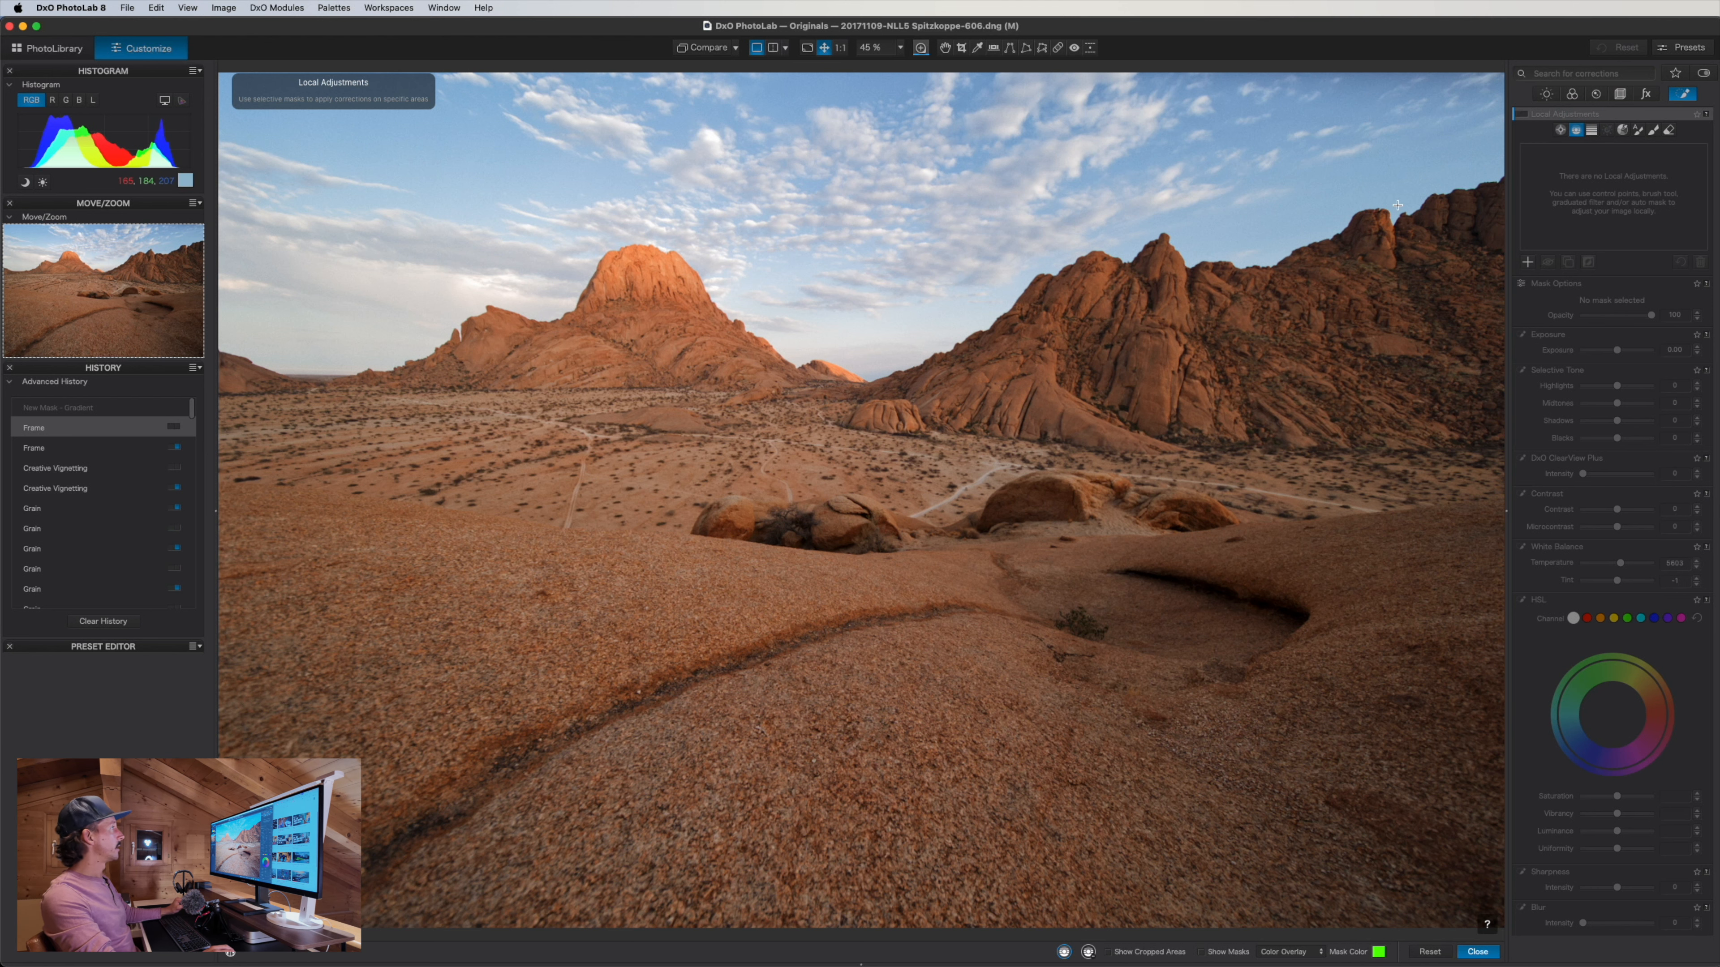
{"action": "left_click_drag", "start_coordinate": [838, 212], "coordinate": [778, 509]}
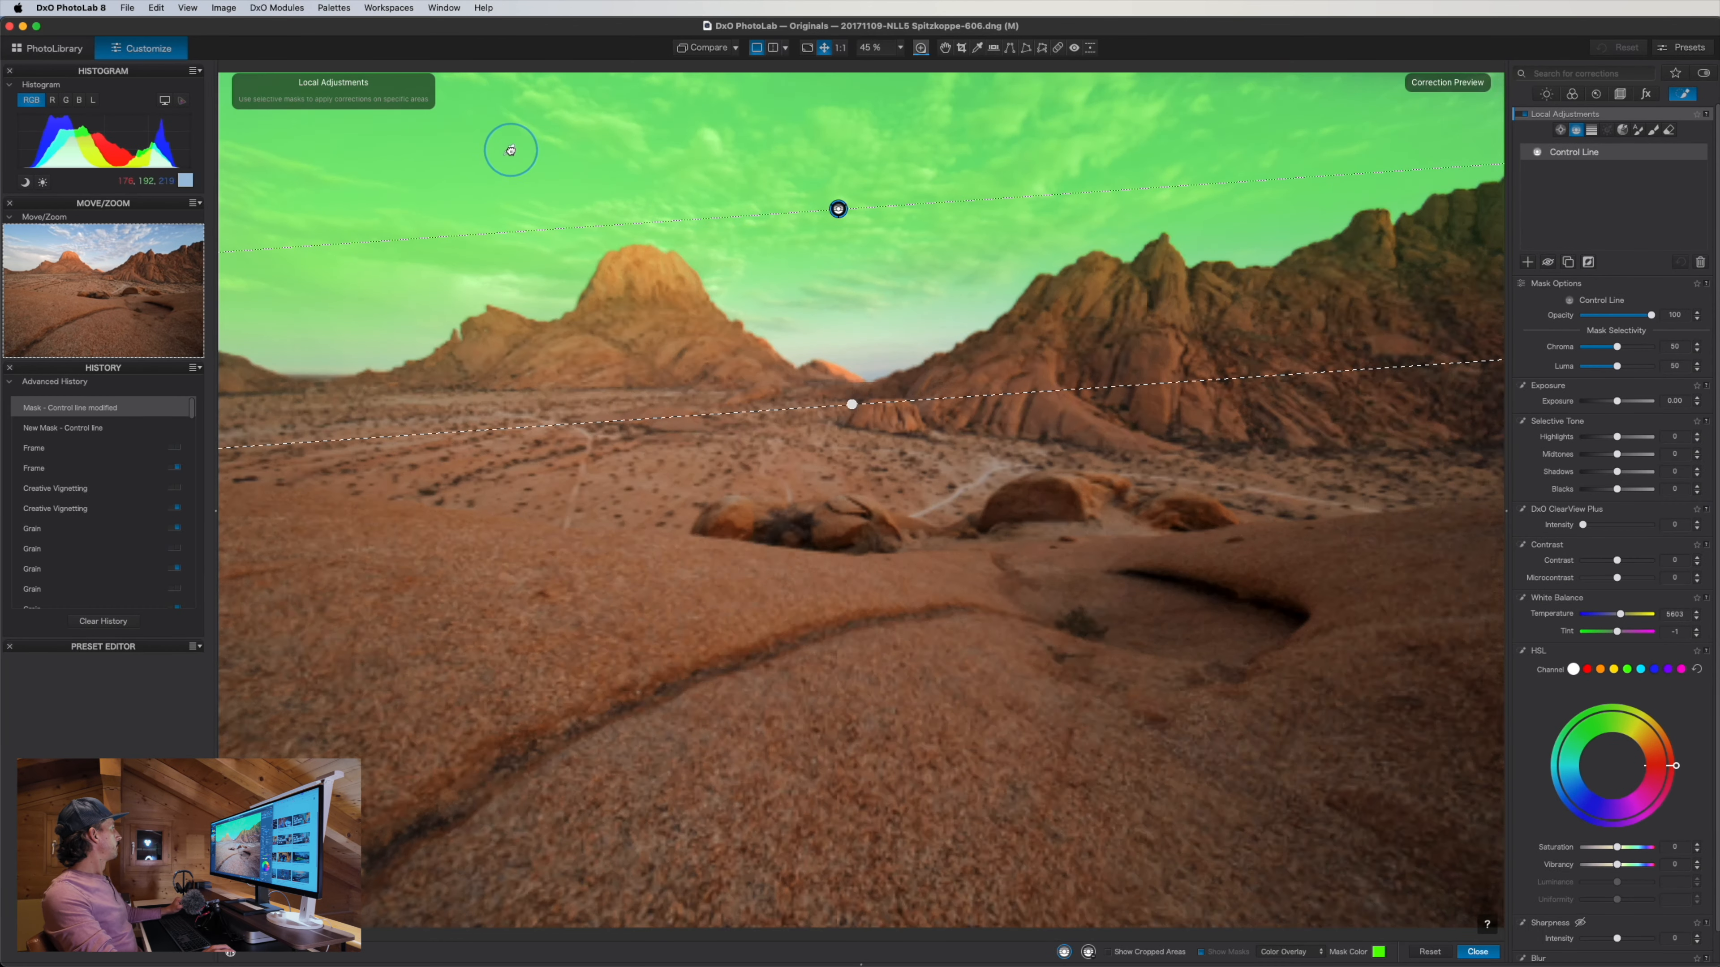
{"action": "left_click", "coordinate": [509, 148]}
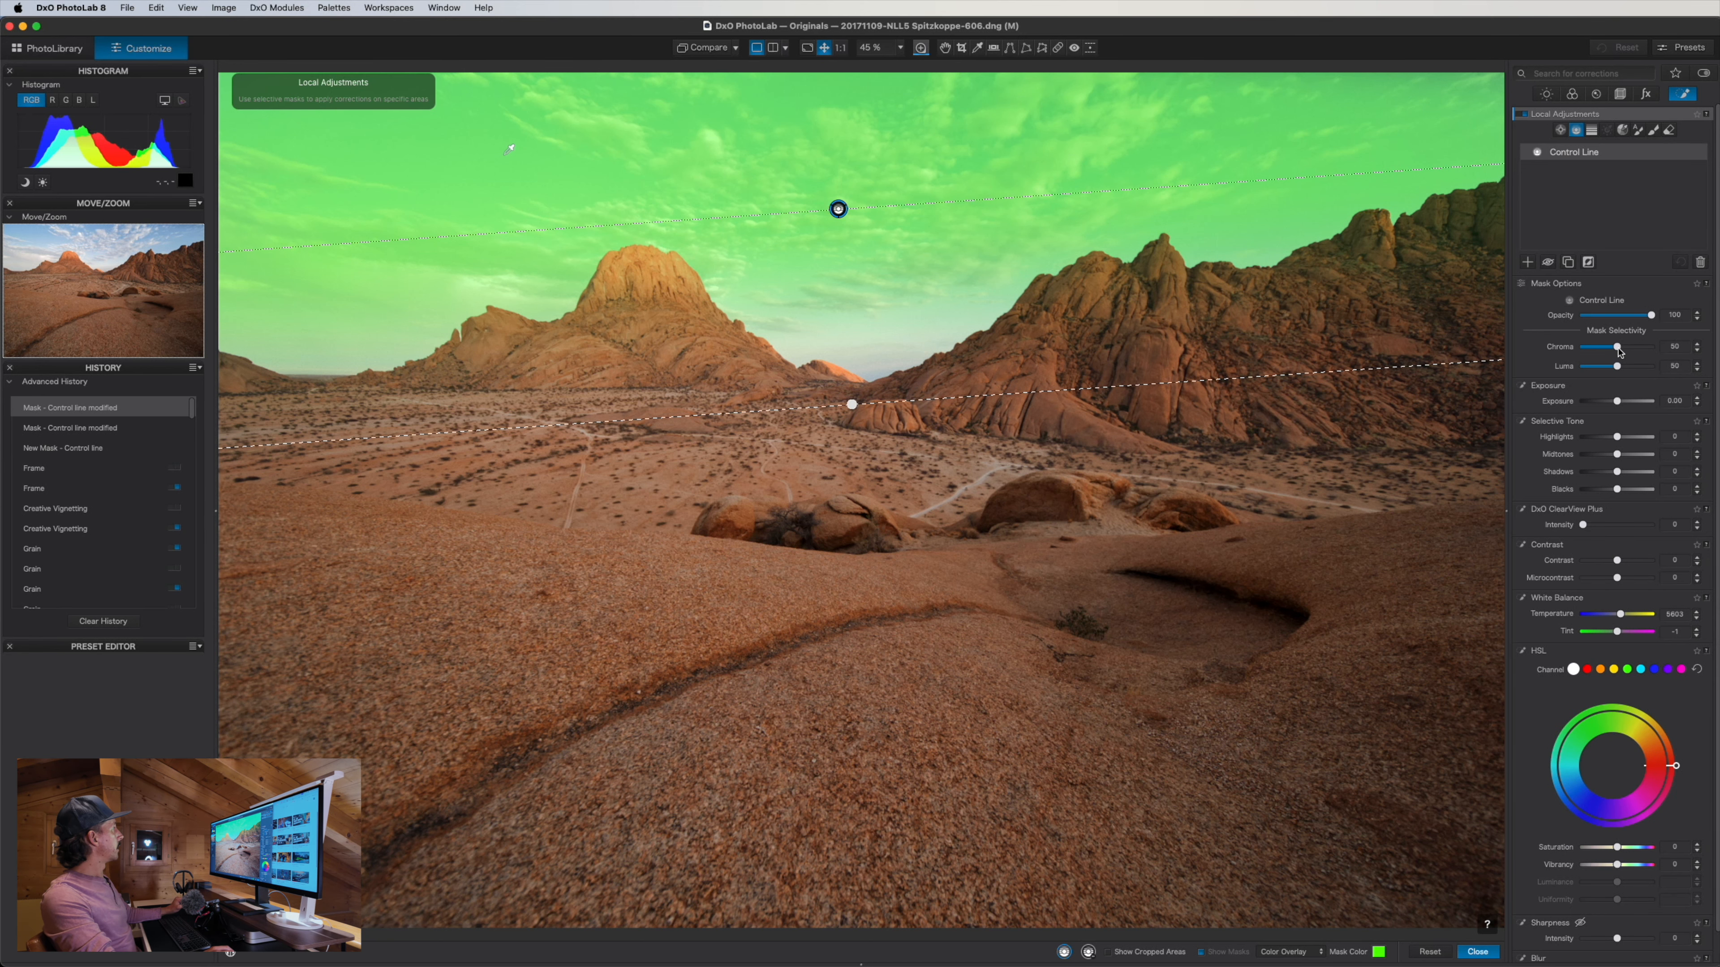
Set the control line's chroma selectivity to 61 and luma to 21, lower the line toward the horizon, and shorten its transition
{"action": "mouse_move", "coordinate": [1617, 350]}
{"action": "left_mouse_down"}
{"action": "mouse_move", "coordinate": [1598, 353]}
{"action": "mouse_move", "coordinate": [1637, 353]}
{"action": "mouse_move", "coordinate": [1591, 370]}
{"action": "mouse_move", "coordinate": [1635, 369]}
{"action": "mouse_move", "coordinate": [1598, 370]}
{"action": "left_mouse_up"}
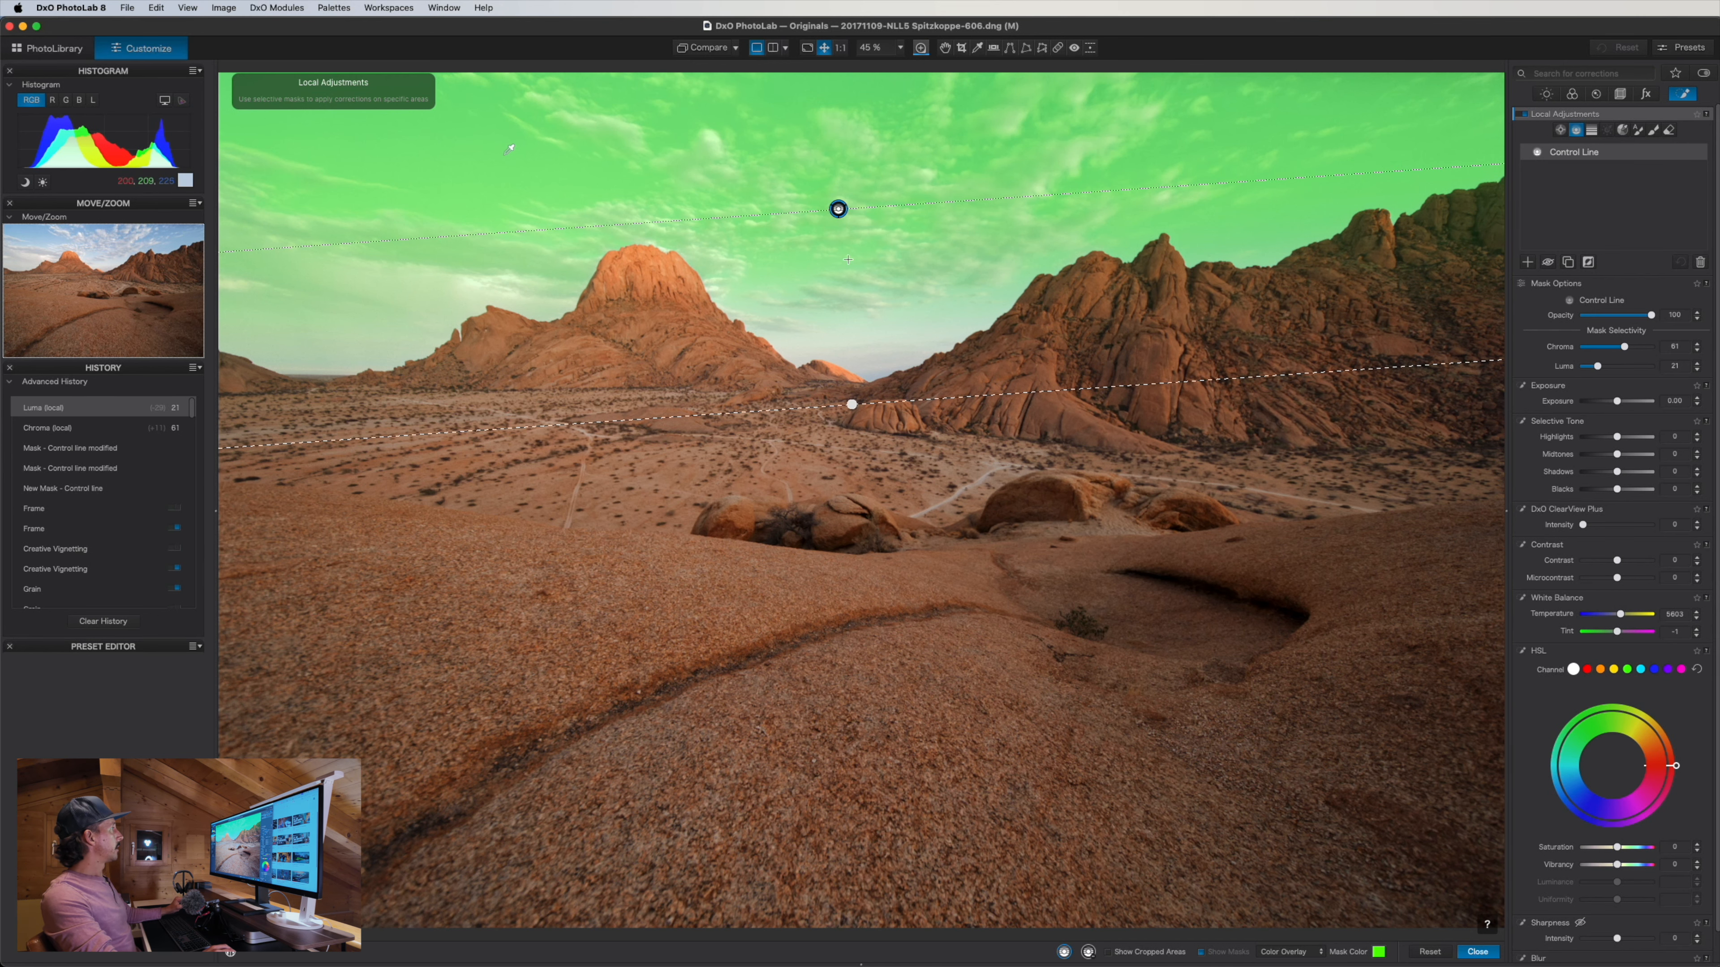
{"action": "left_click_drag", "start_coordinate": [837, 209], "coordinate": [865, 286]}
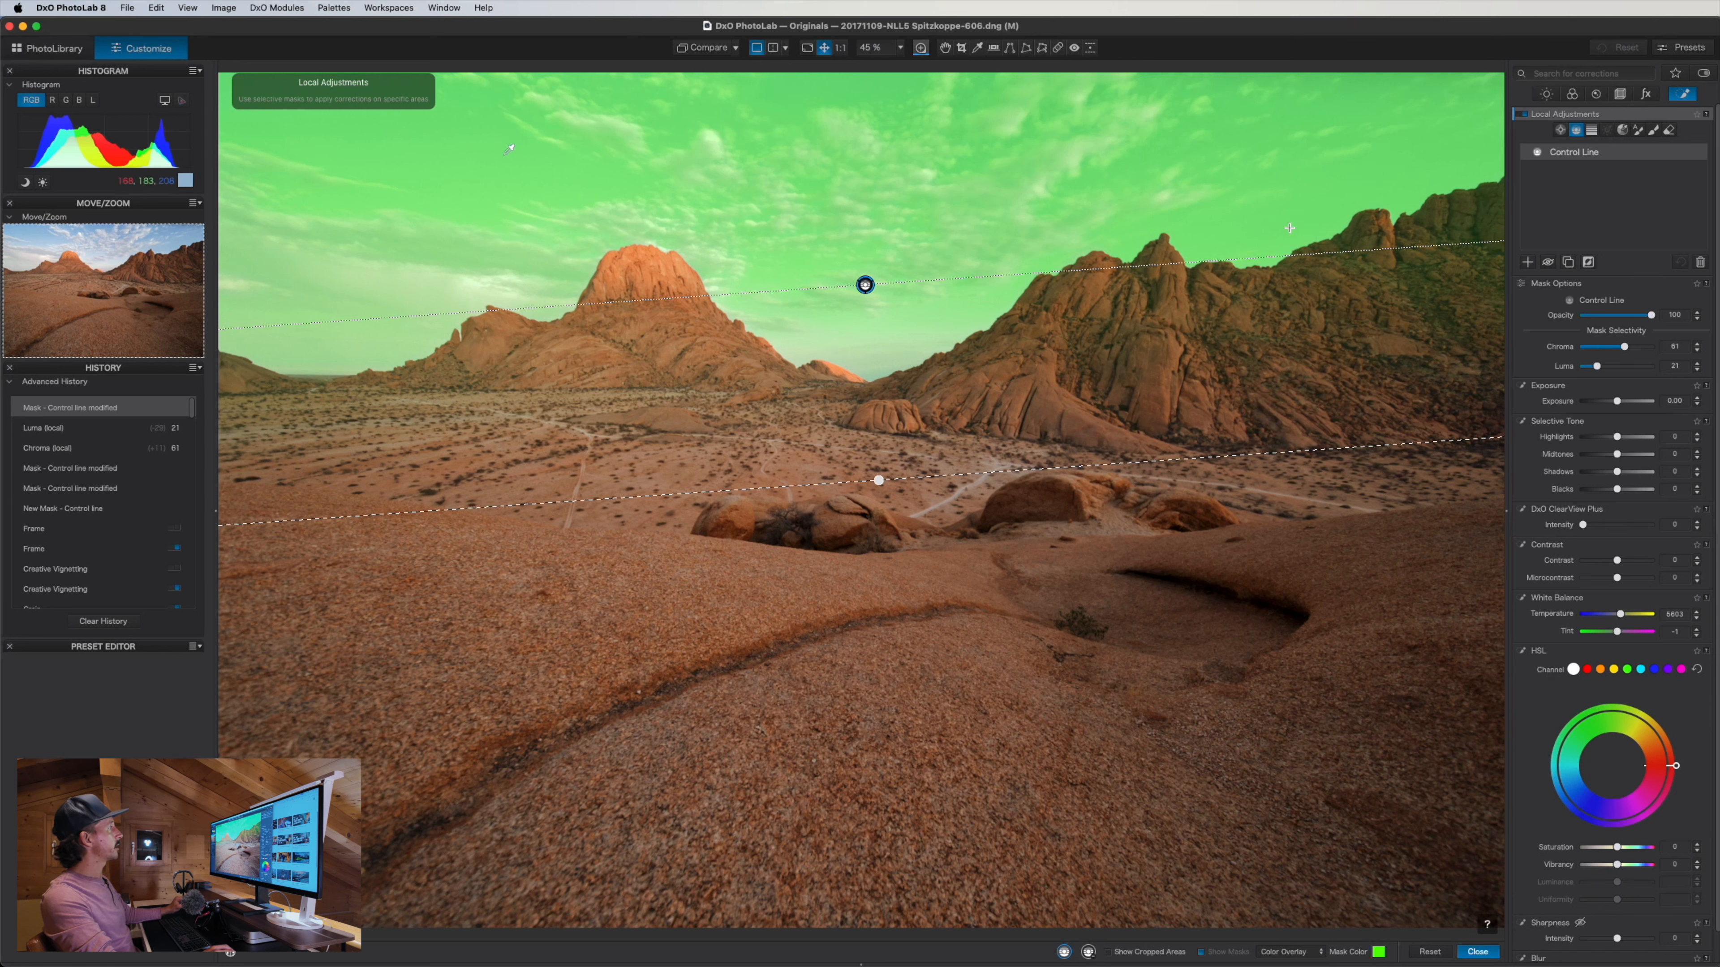
{"action": "left_click_drag", "start_coordinate": [1164, 459], "coordinate": [1145, 420]}
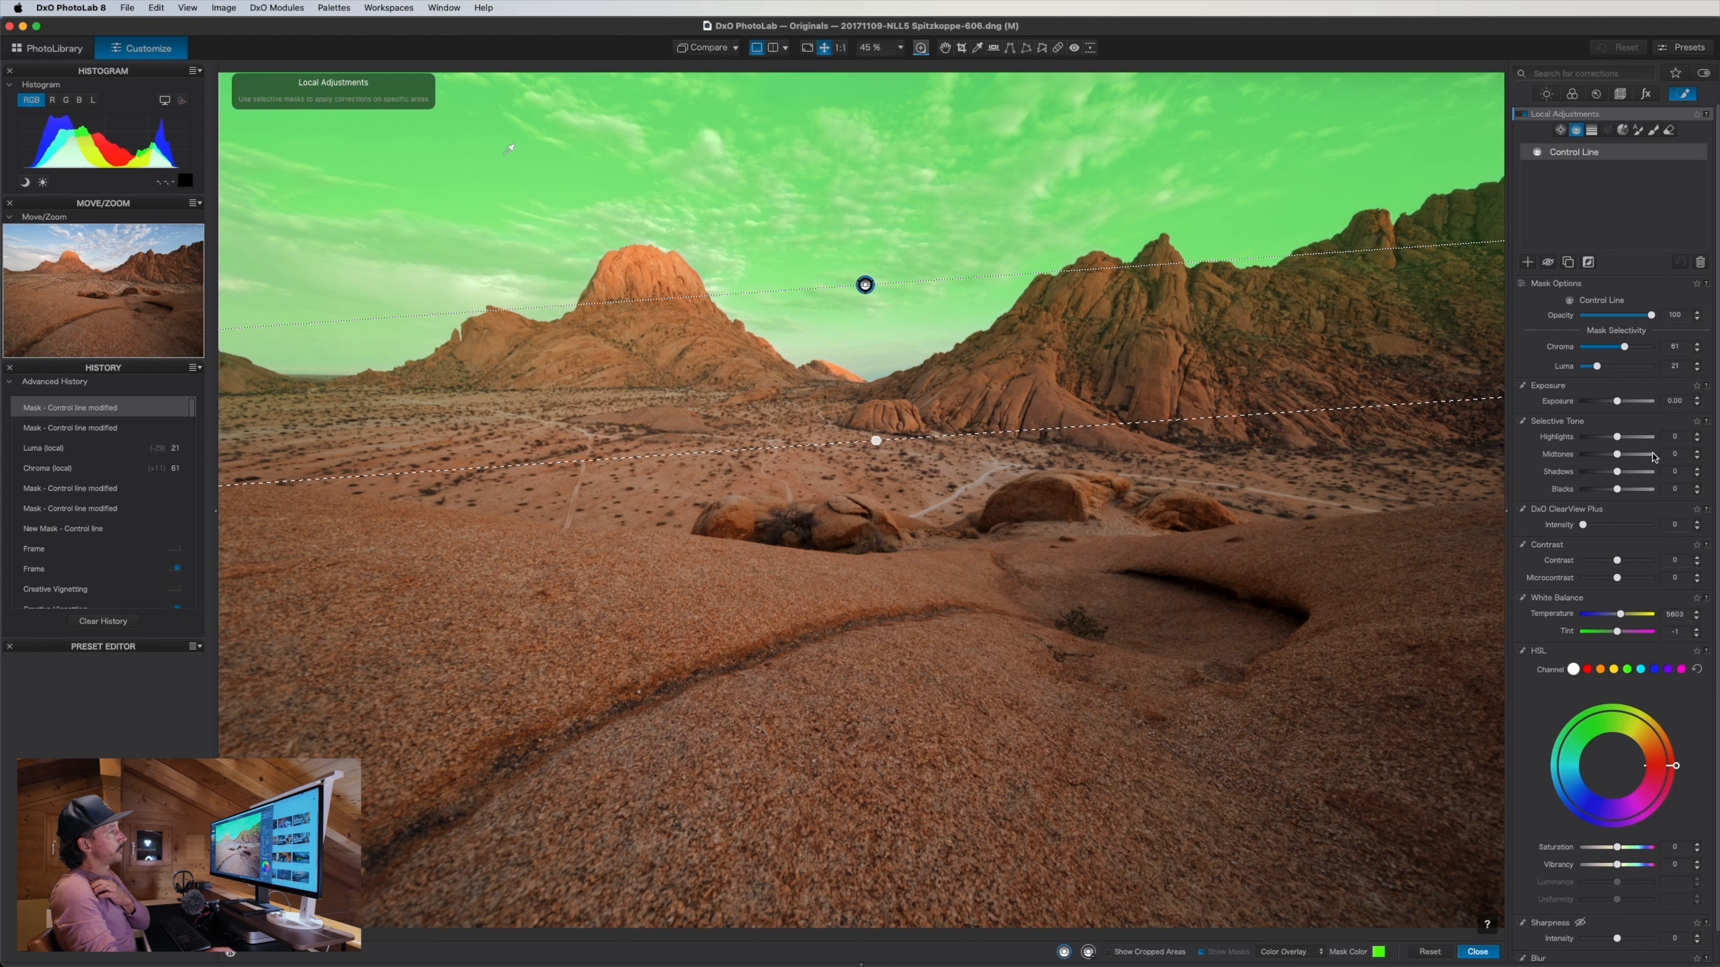
Set the sky mask's midtones to -34, compare the photo with and without that change, and reselect the control line
{"action": "left_click_drag", "start_coordinate": [1617, 457], "coordinate": [1610, 455]}
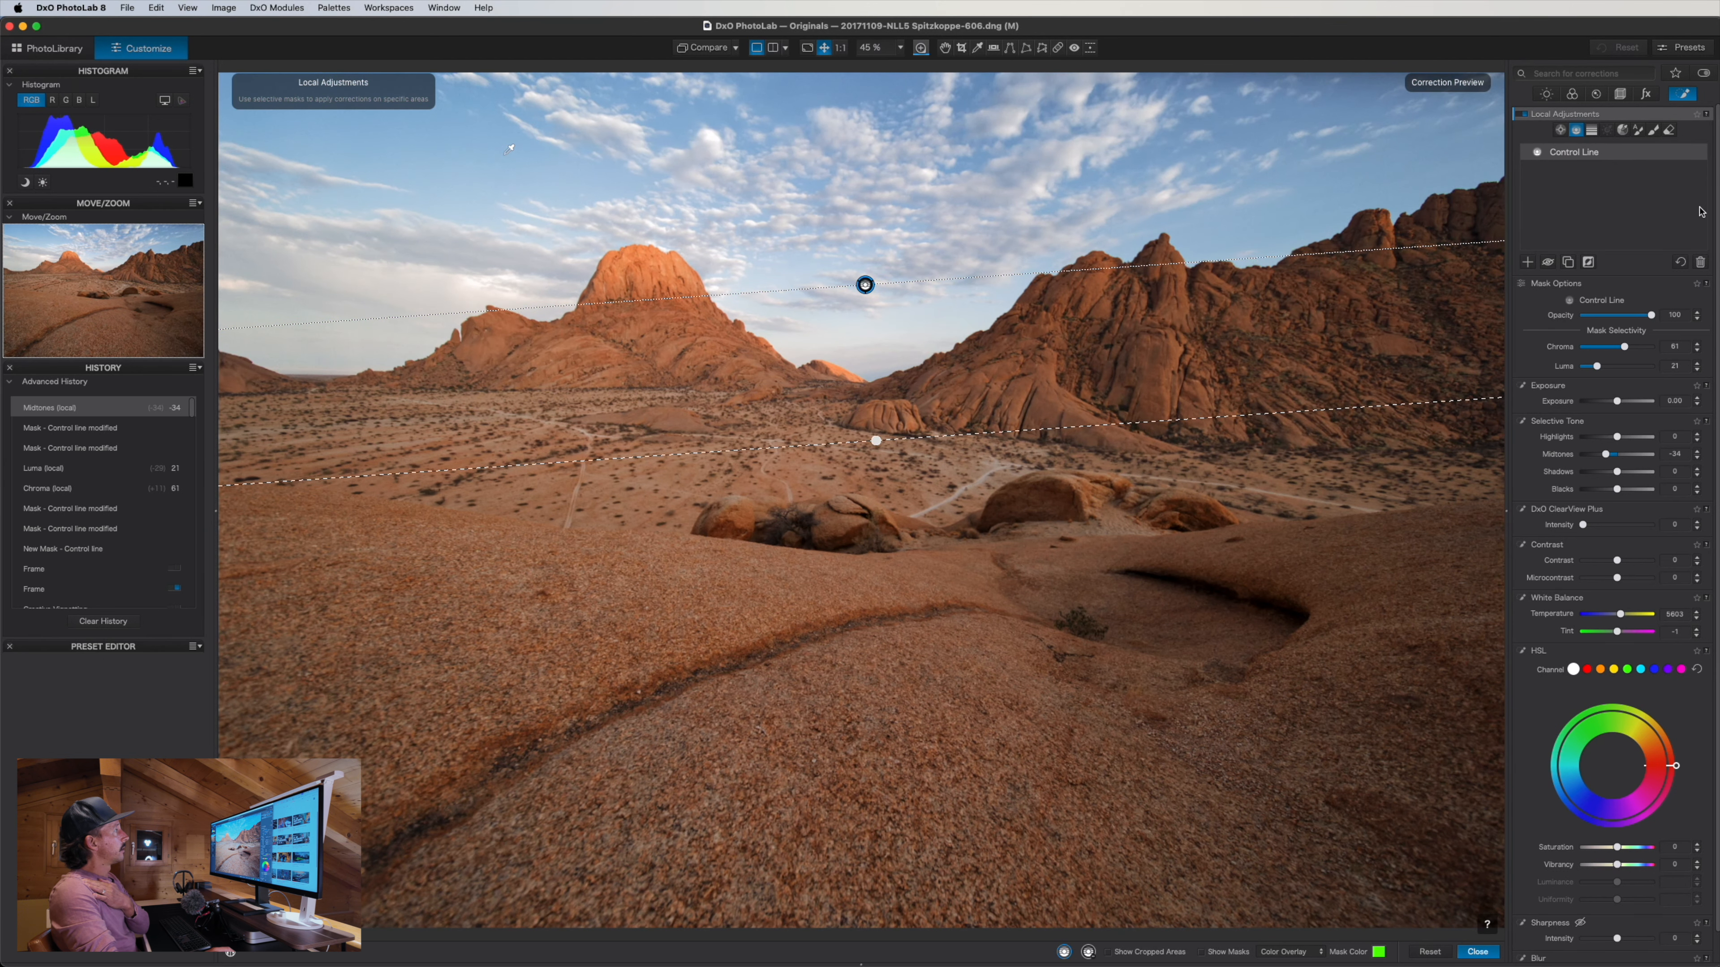
{"action": "left_click", "coordinate": [115, 430]}
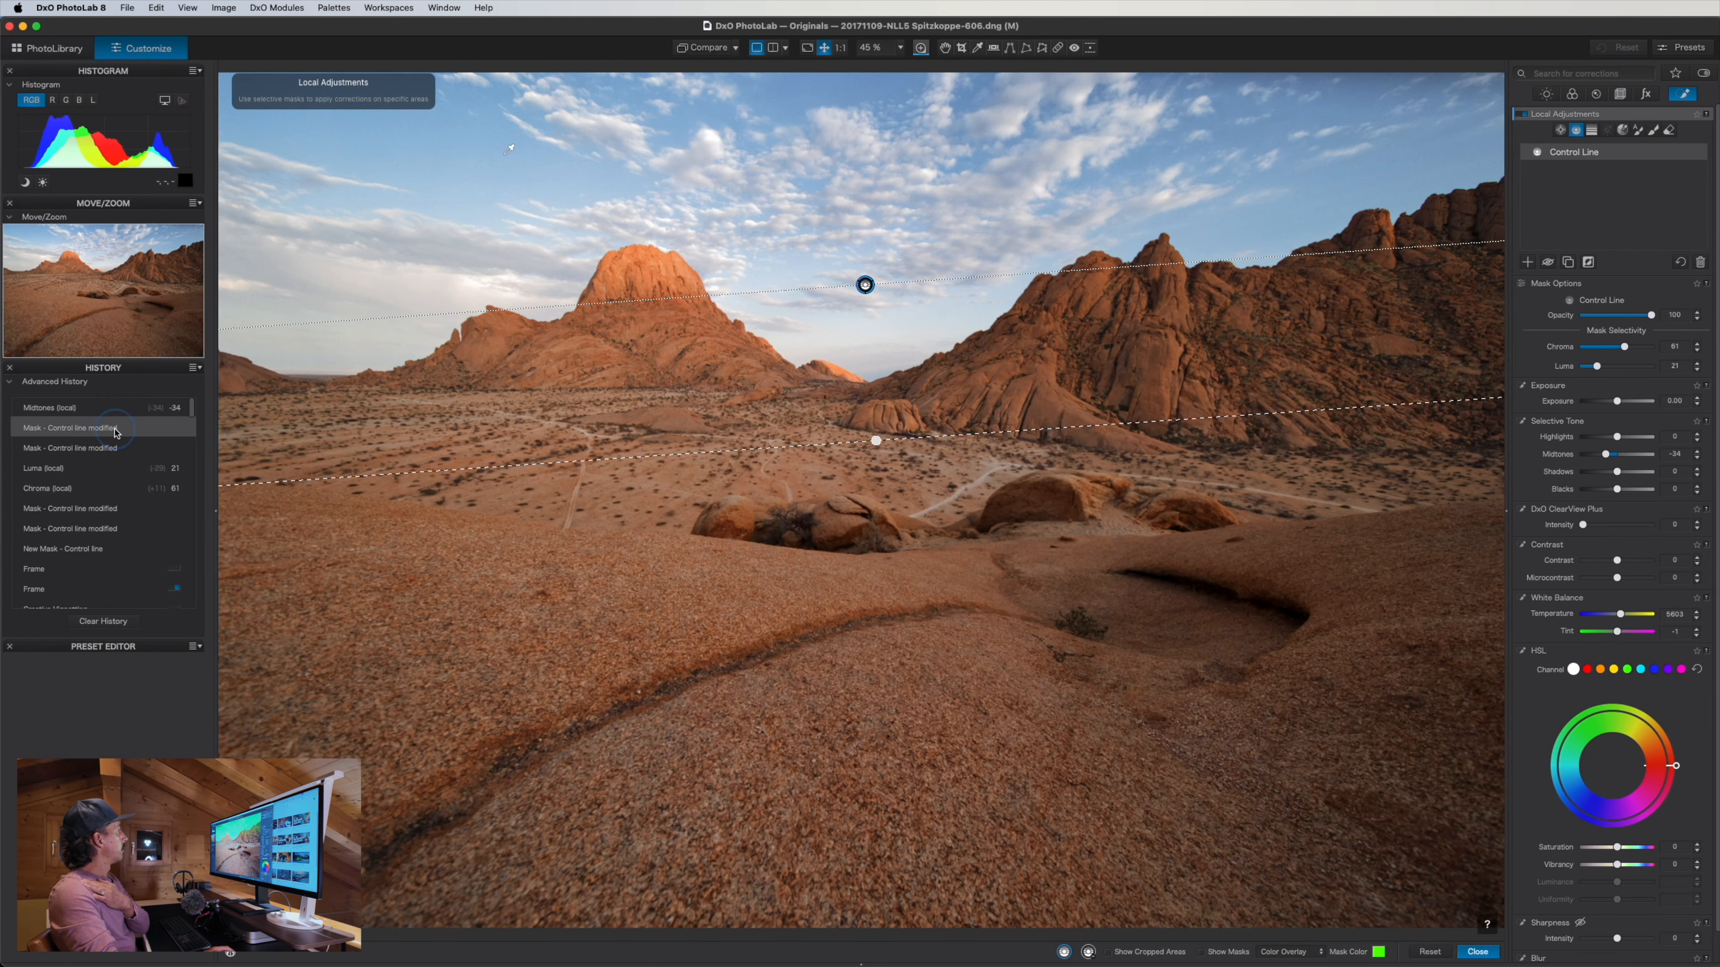
{"action": "left_click", "coordinate": [117, 408]}
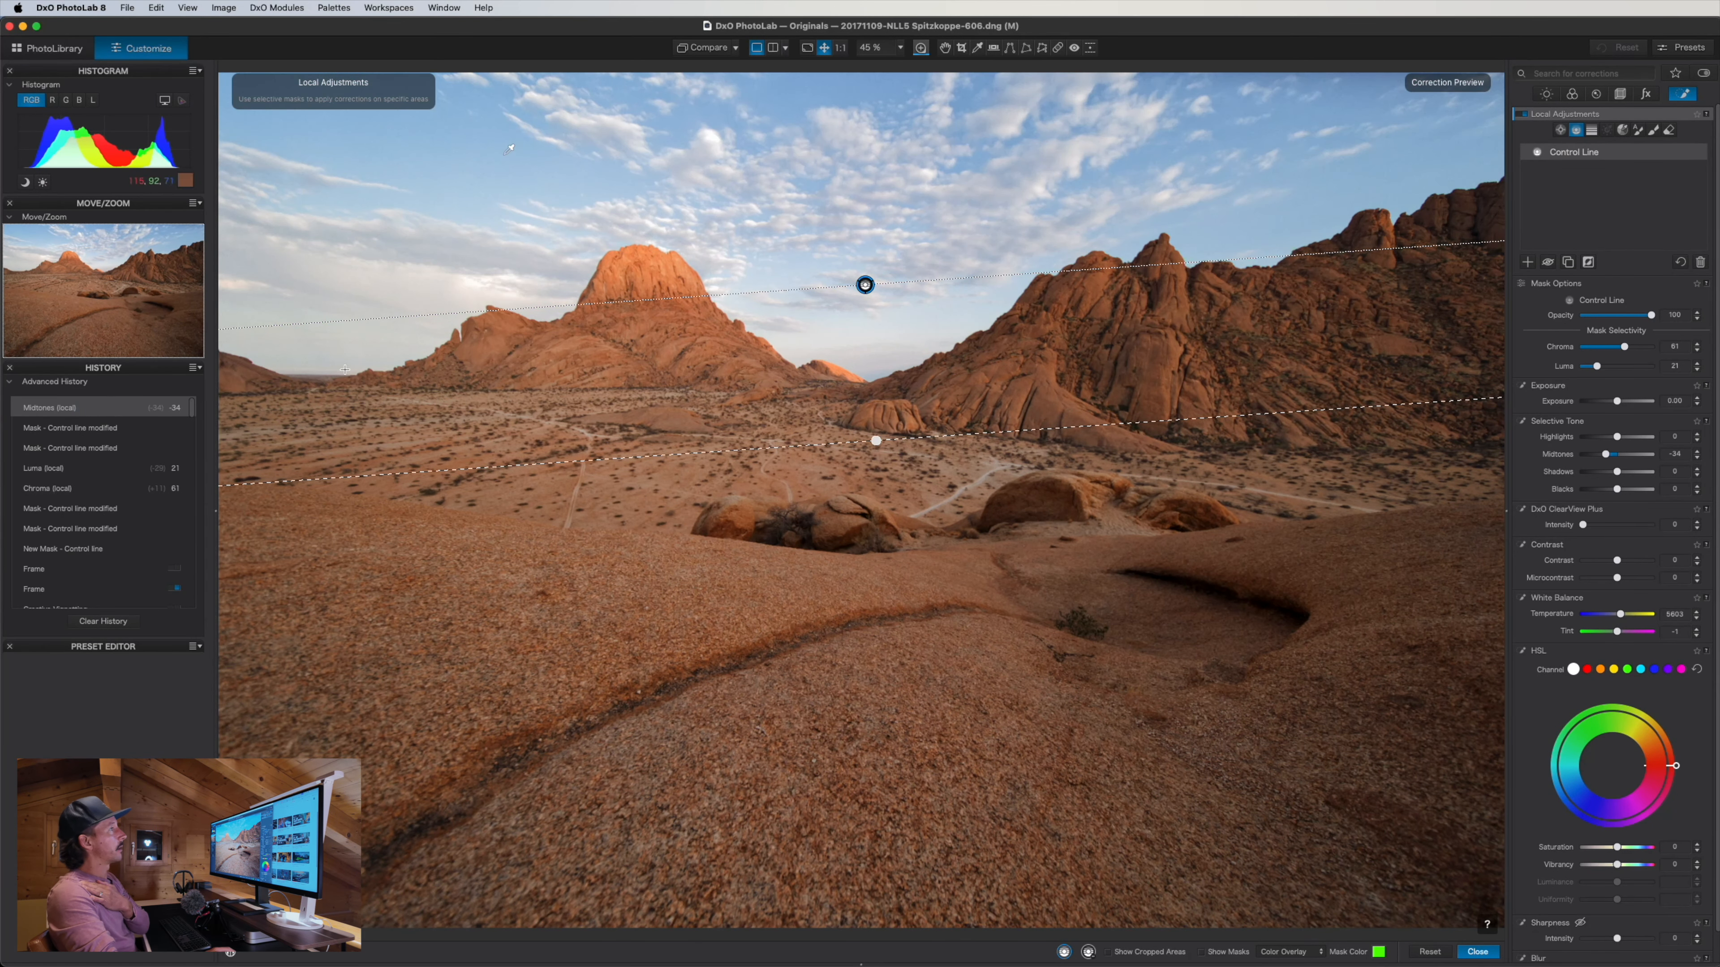
{"action": "left_click", "coordinate": [1653, 183]}
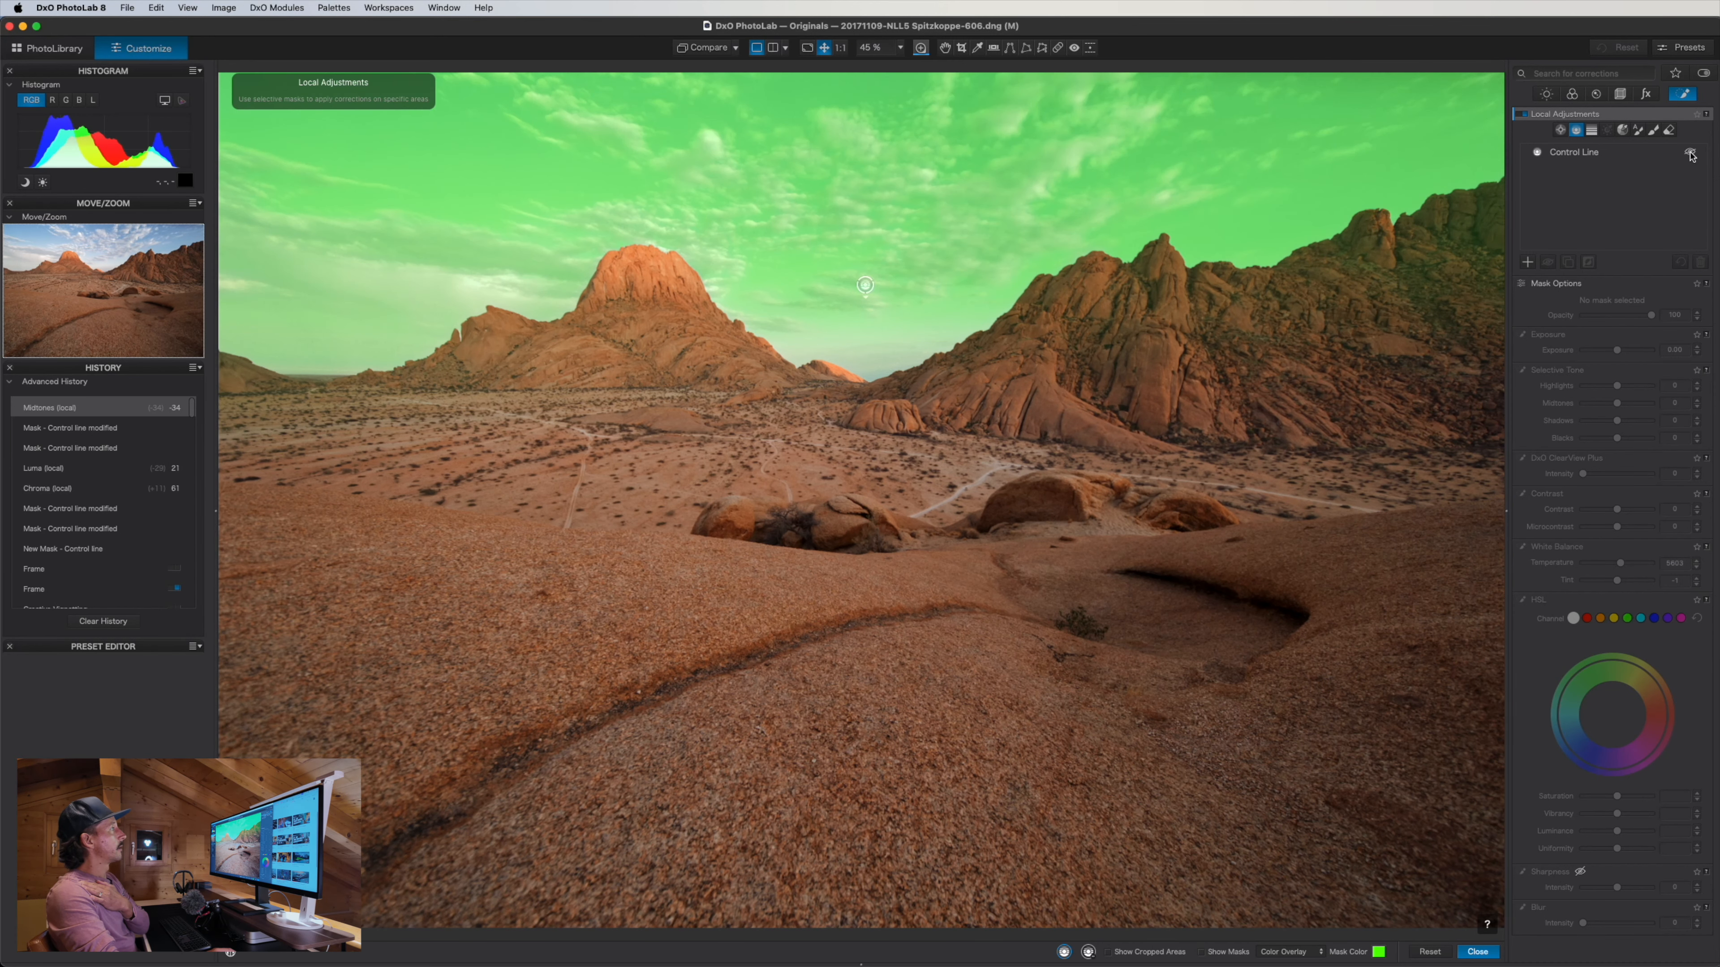
{"action": "left_click", "coordinate": [77, 427]}
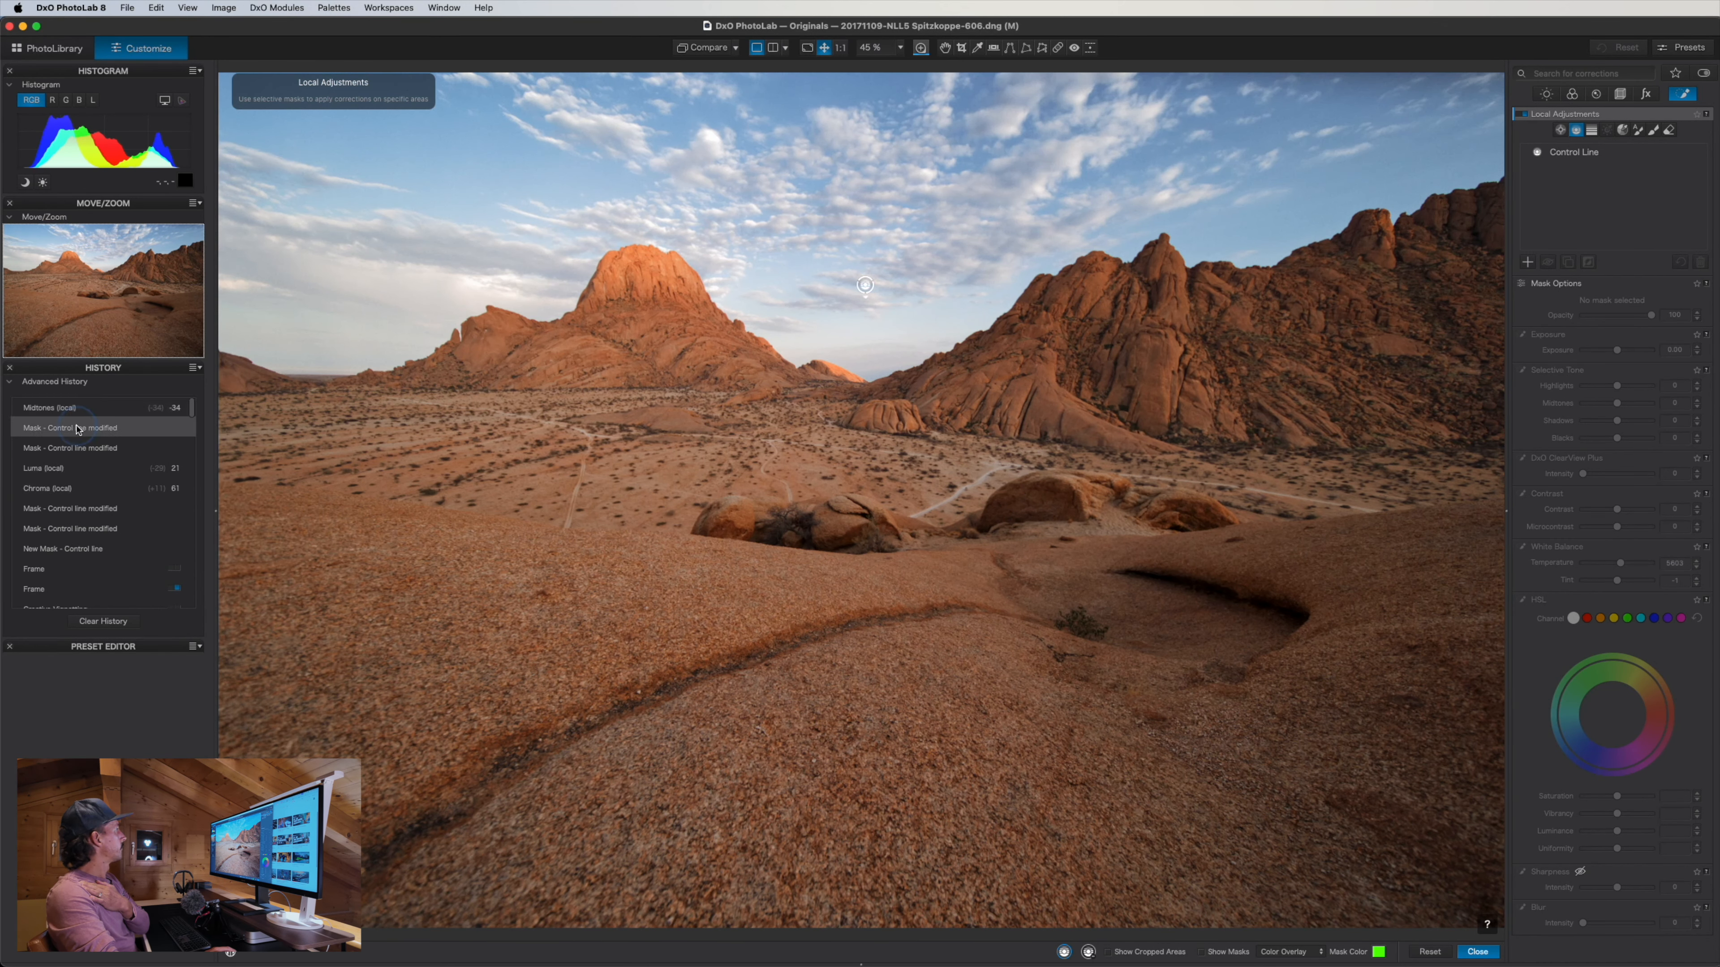
{"action": "left_click", "coordinate": [74, 407]}
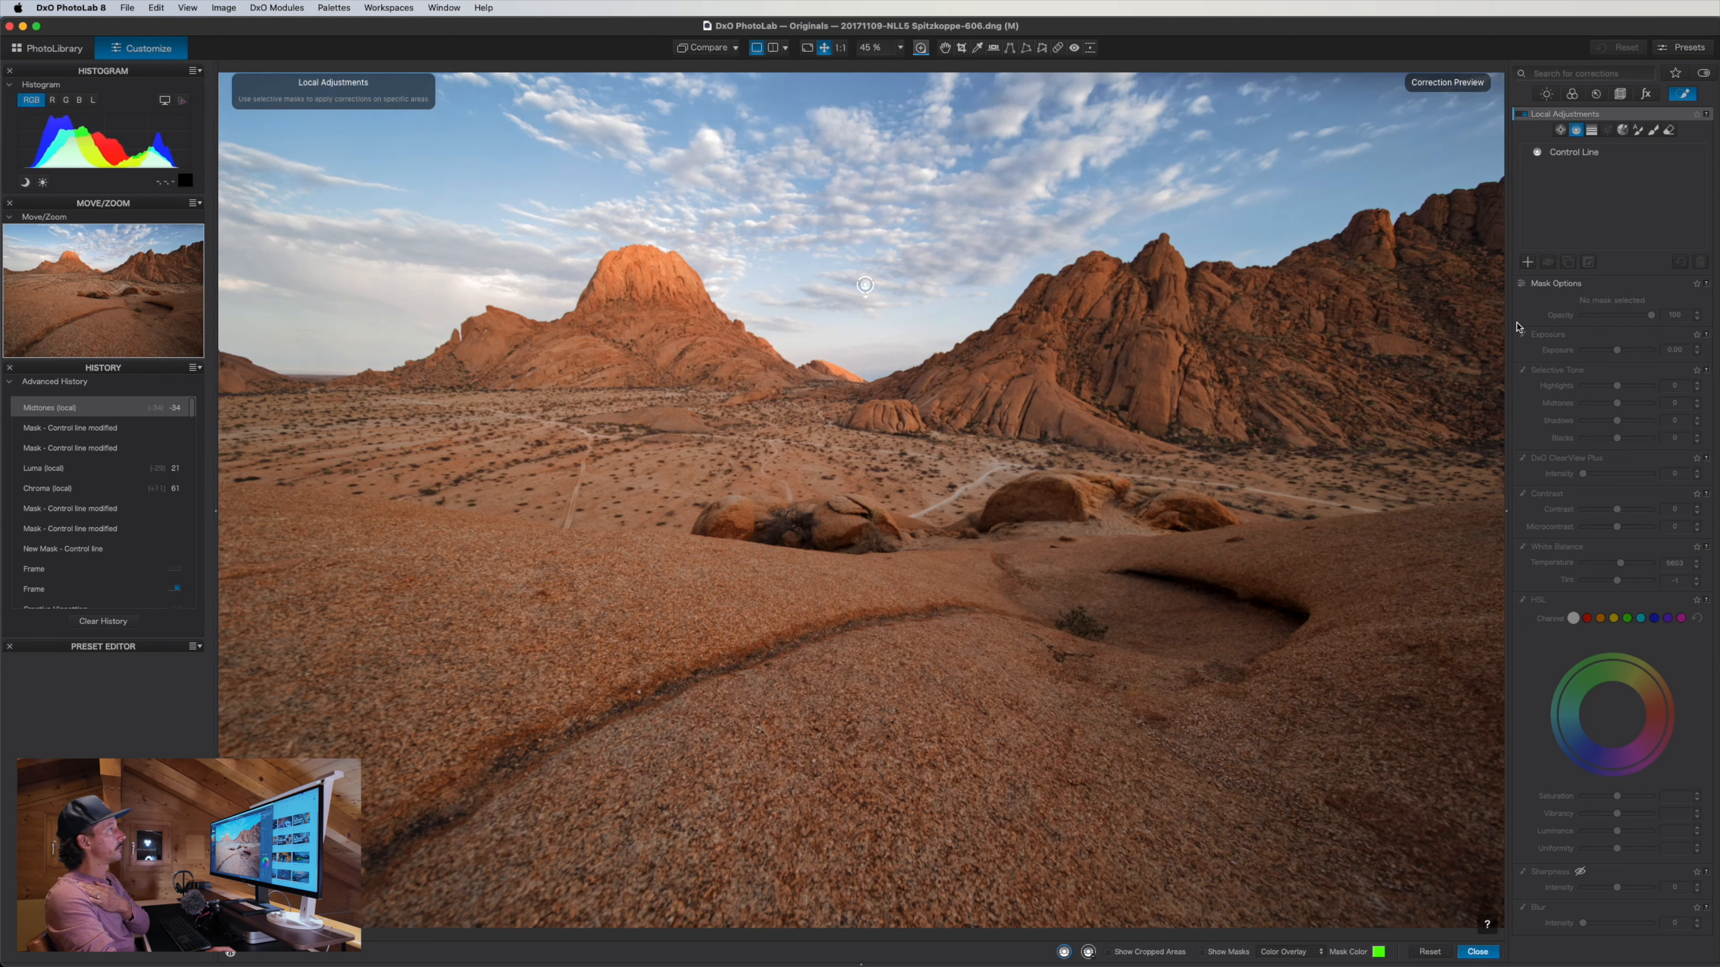
{"action": "left_click", "coordinate": [1573, 151]}
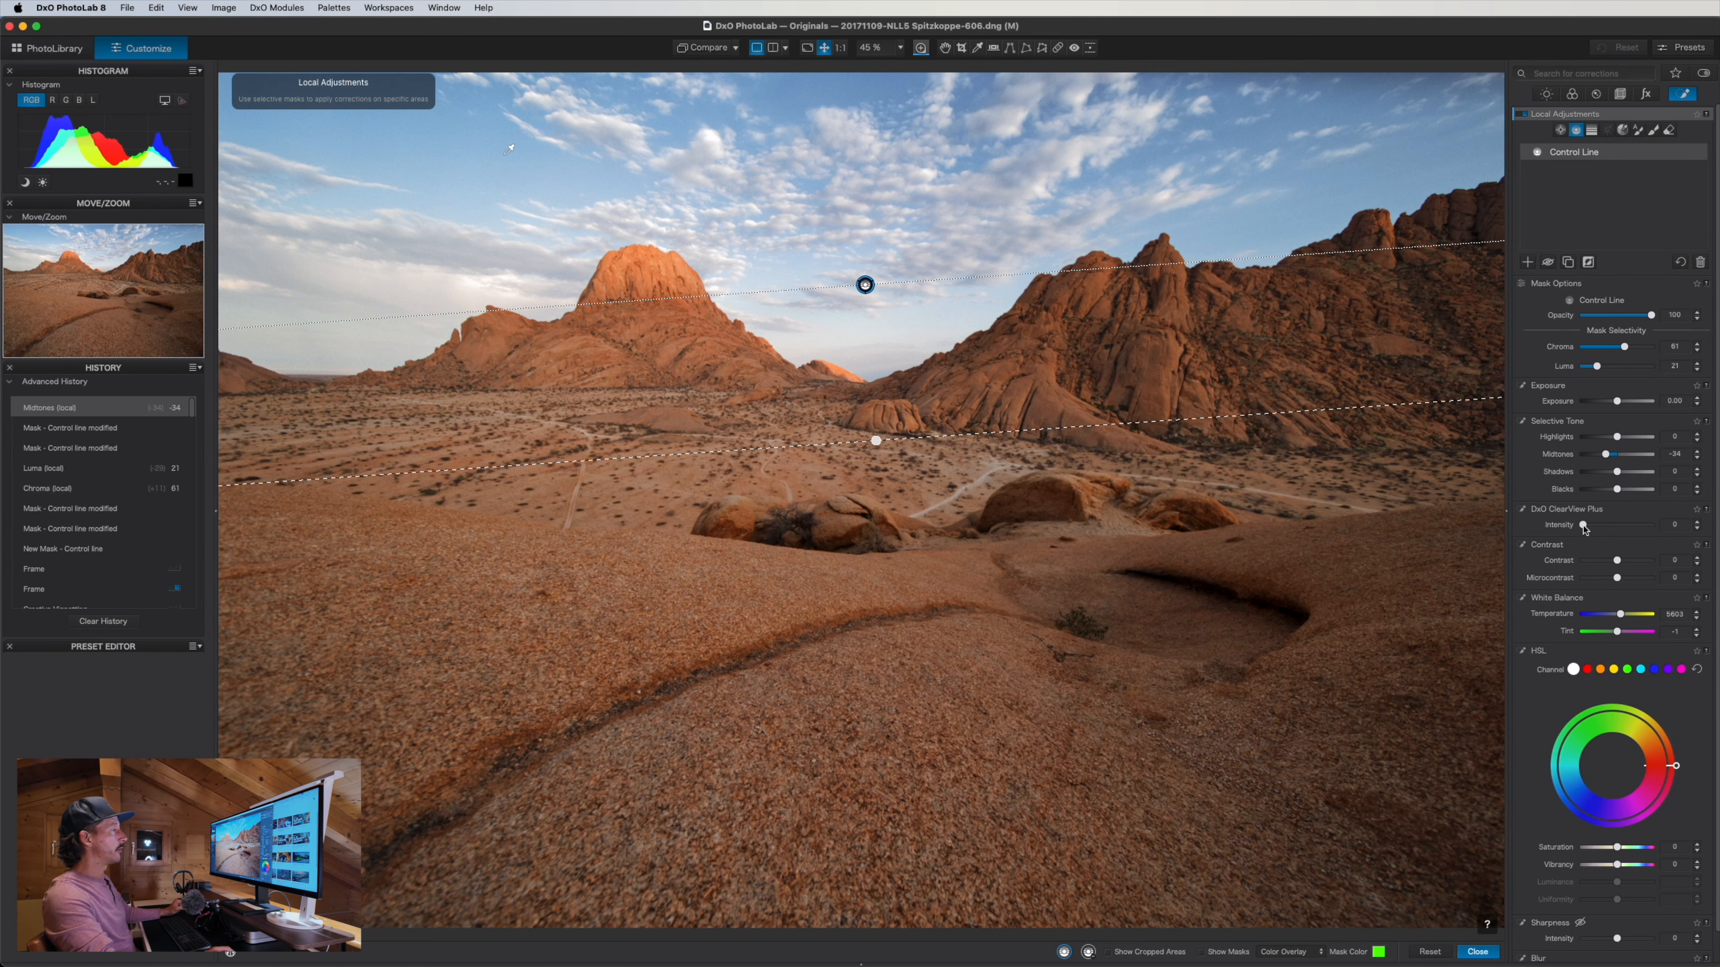
Set the sky mask's ClearView Plus intensity to 12, and compare the photo with its state before the control line was added
{"action": "left_click_drag", "start_coordinate": [1585, 528], "coordinate": [1589, 527]}
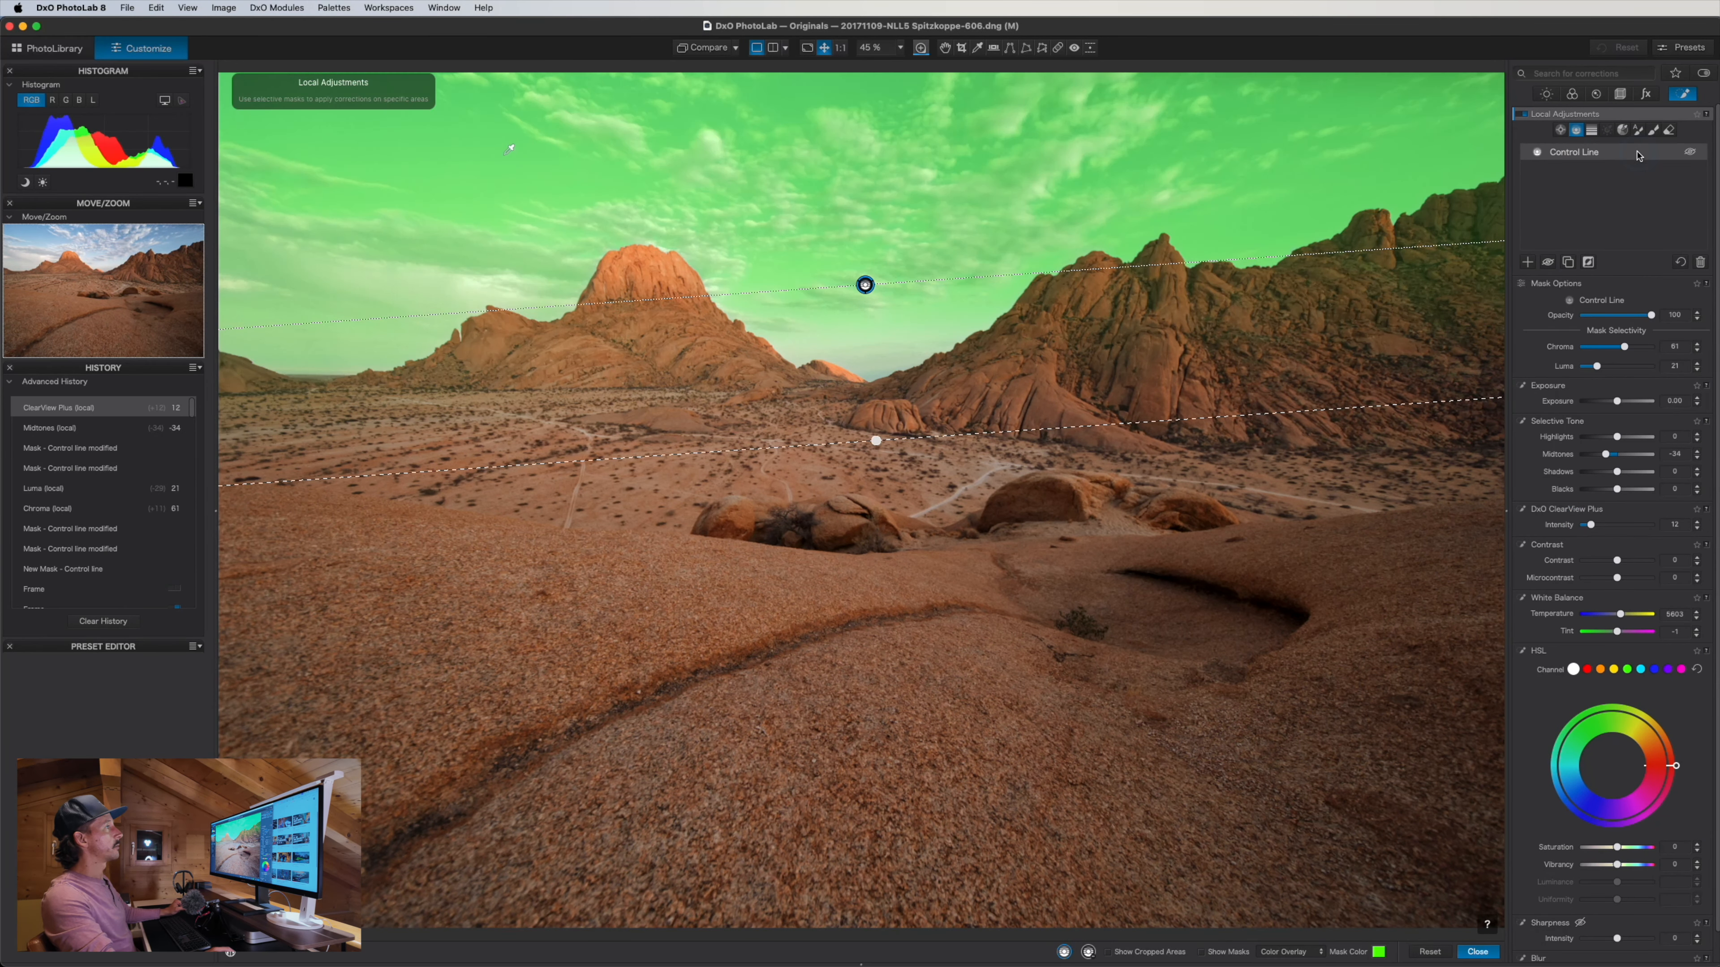
{"action": "left_click", "coordinate": [1637, 201]}
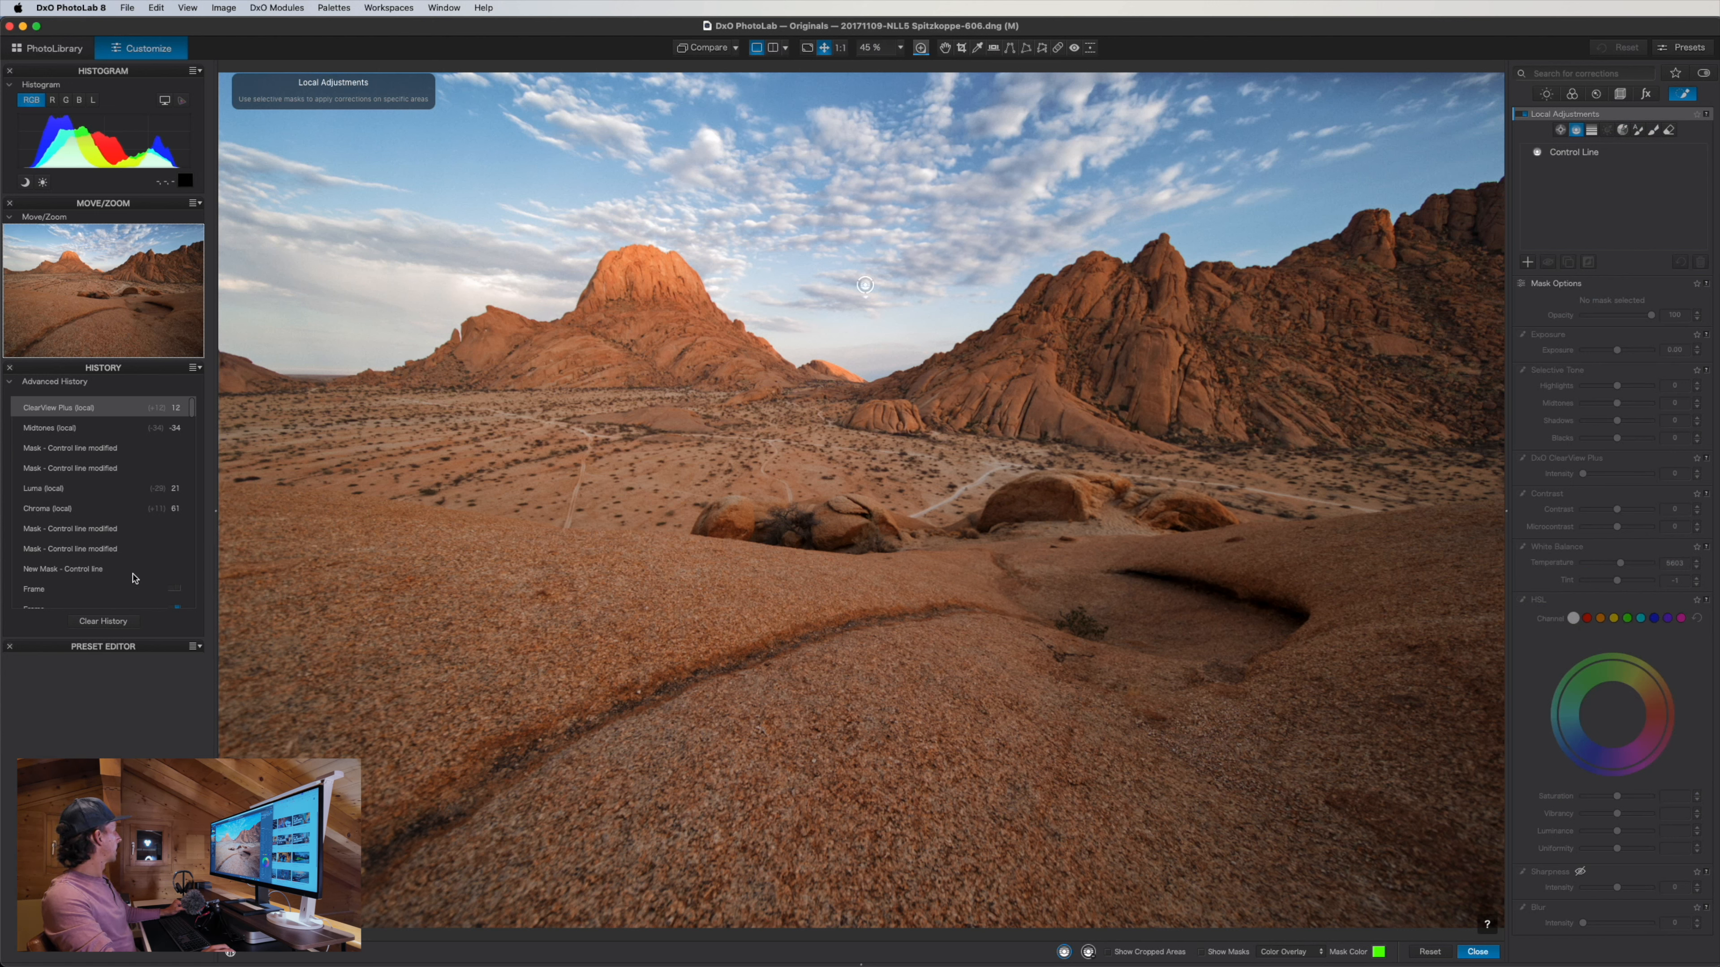
{"action": "left_click", "coordinate": [92, 589]}
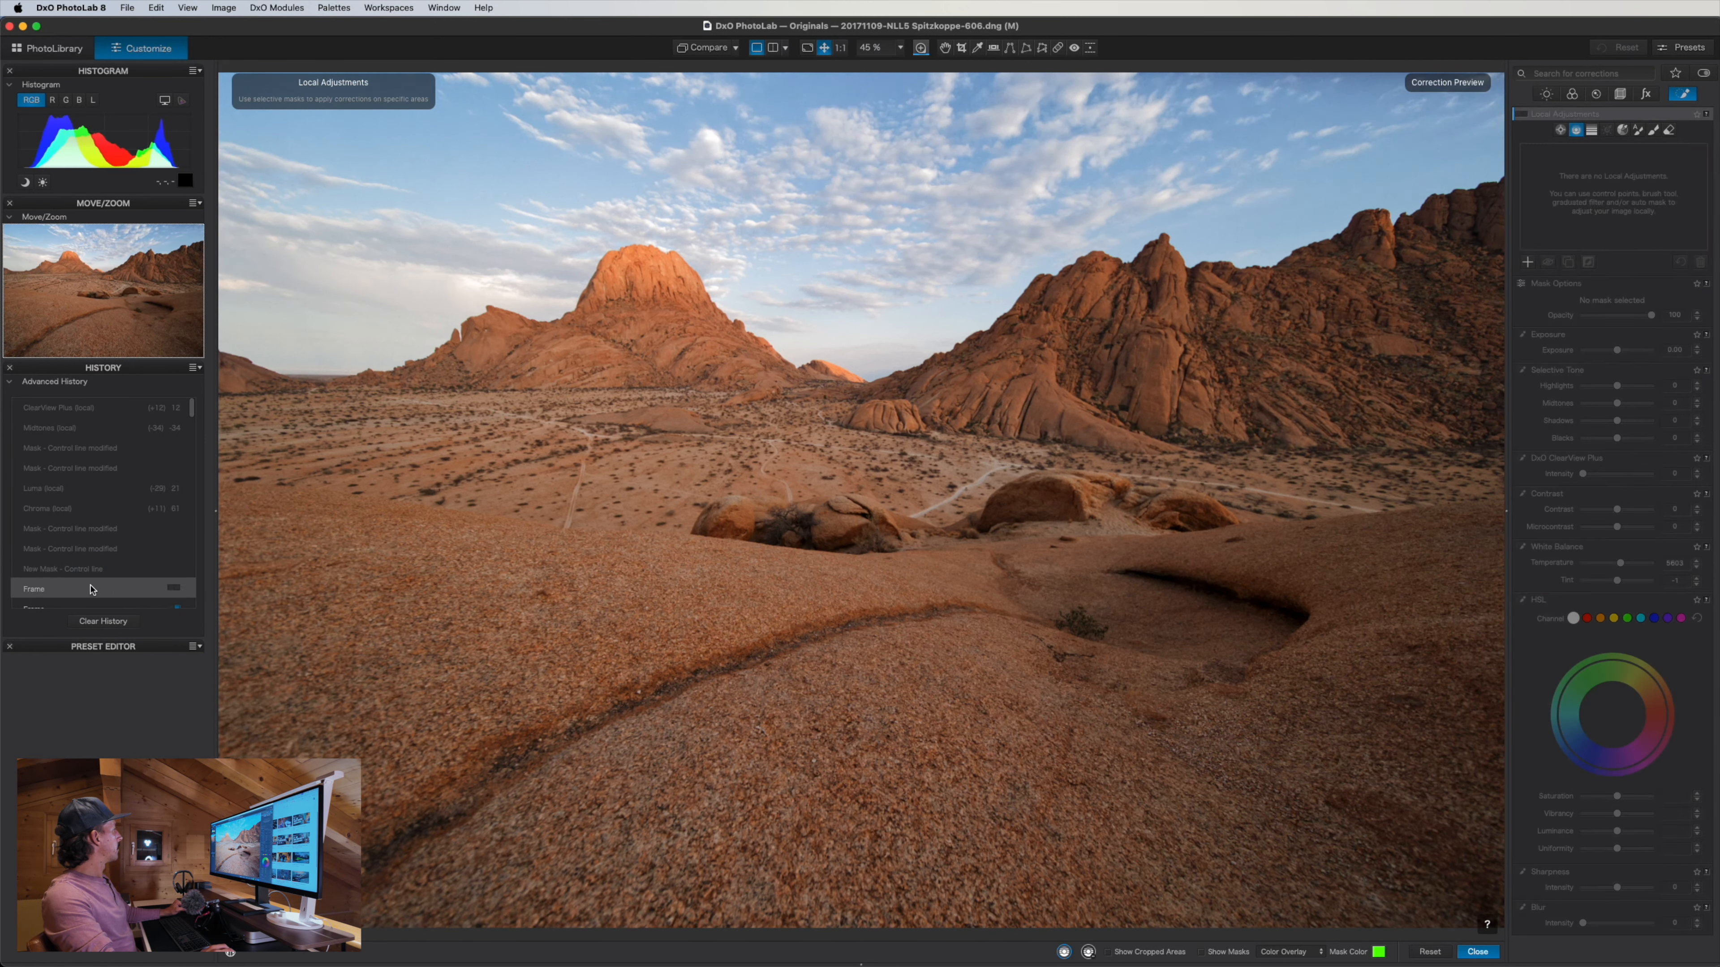
{"action": "left_click", "coordinate": [87, 410]}
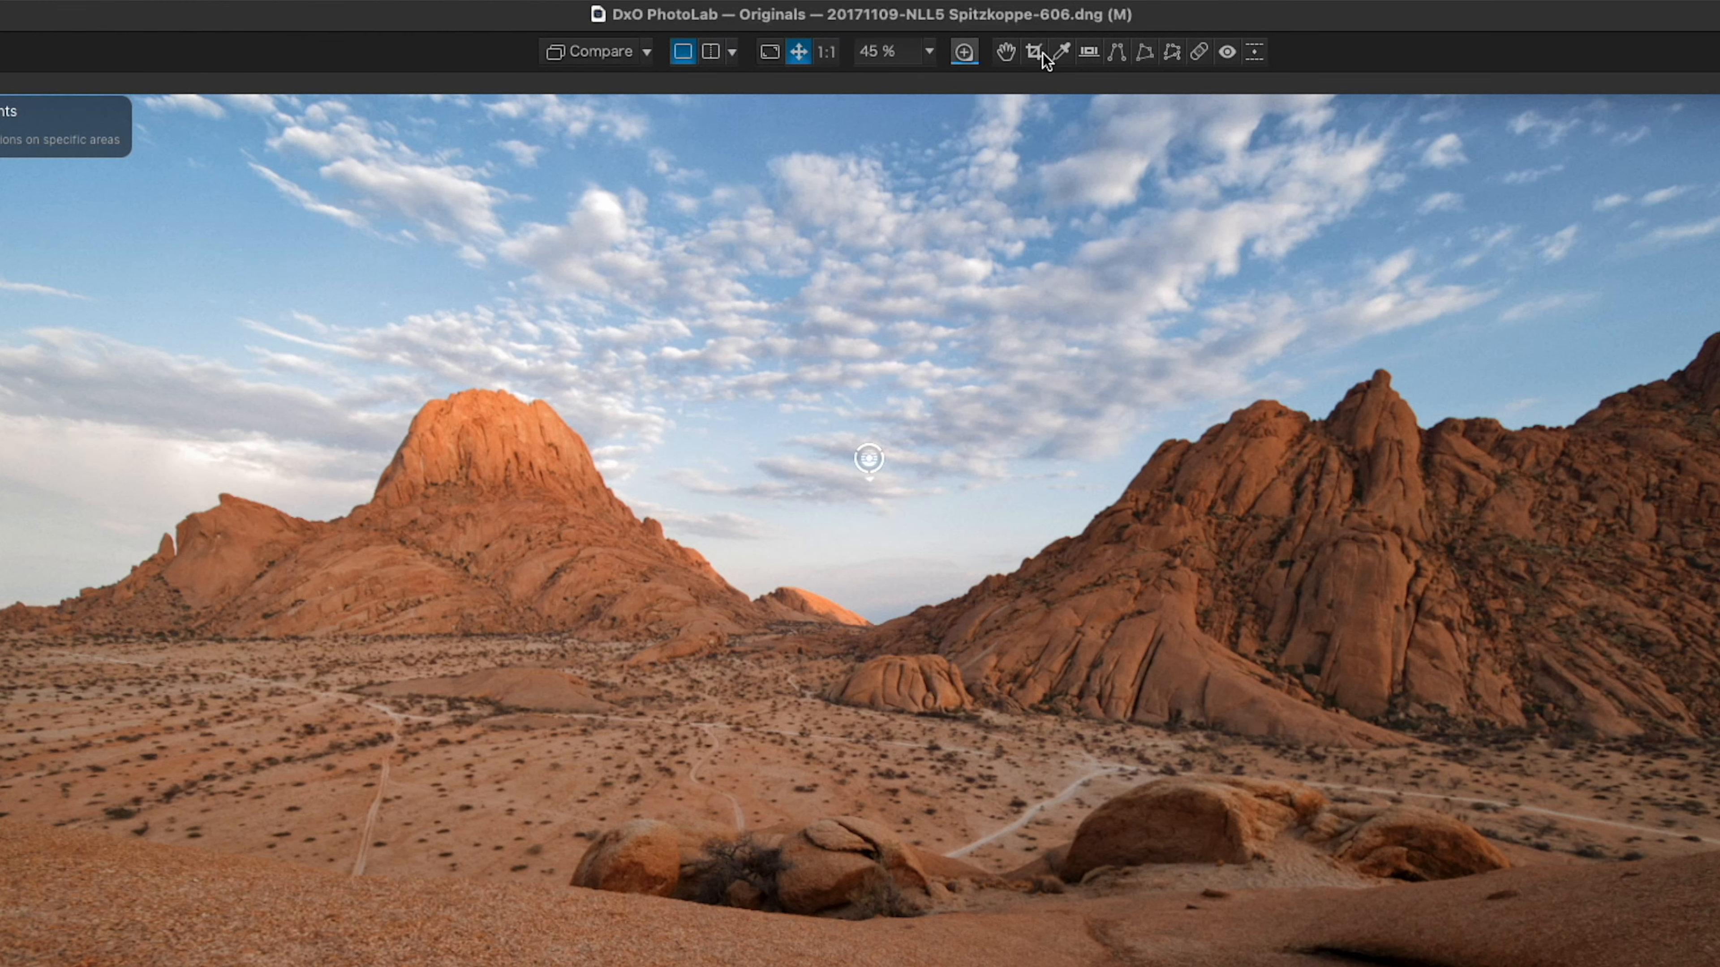
Crop the photo at its original ratio to about 3930 x 2615 px, trimming all four sides, and apply the crop
{"action": "left_click", "coordinate": [1040, 52]}
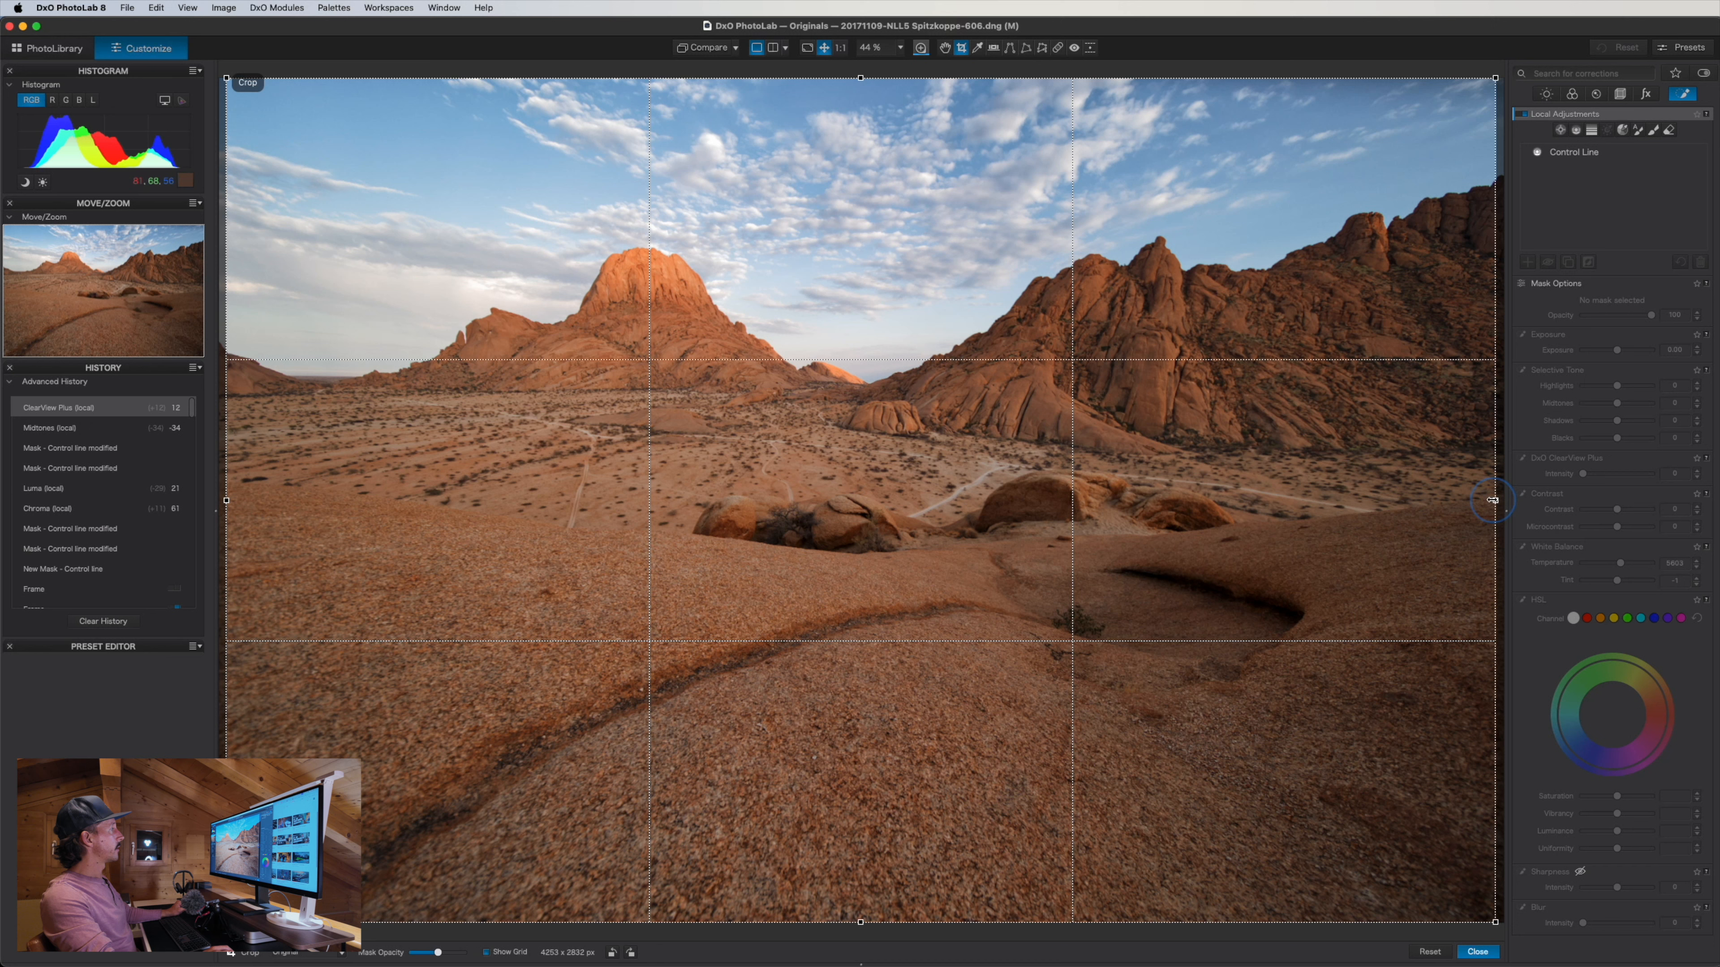
{"action": "mouse_move", "coordinate": [1498, 499]}
{"action": "left_mouse_down"}
{"action": "mouse_move", "coordinate": [1451, 499]}
{"action": "mouse_move", "coordinate": [1507, 500]}
{"action": "left_mouse_up"}
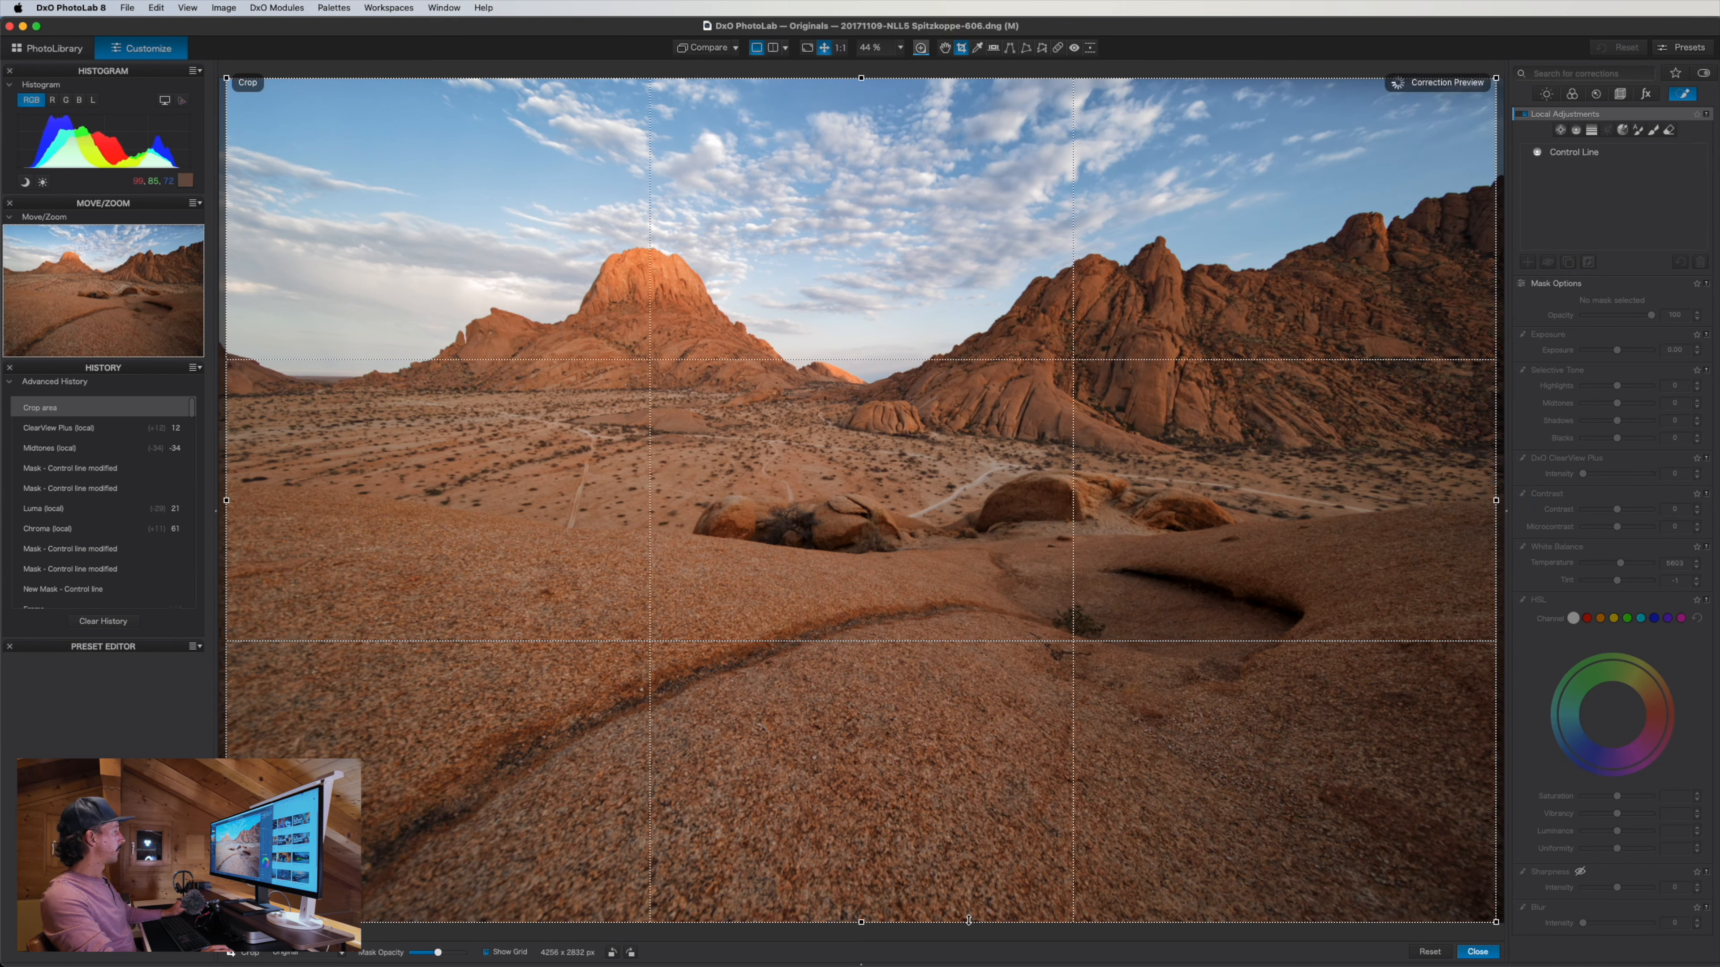
{"action": "left_click_drag", "start_coordinate": [971, 922], "coordinate": [971, 879]}
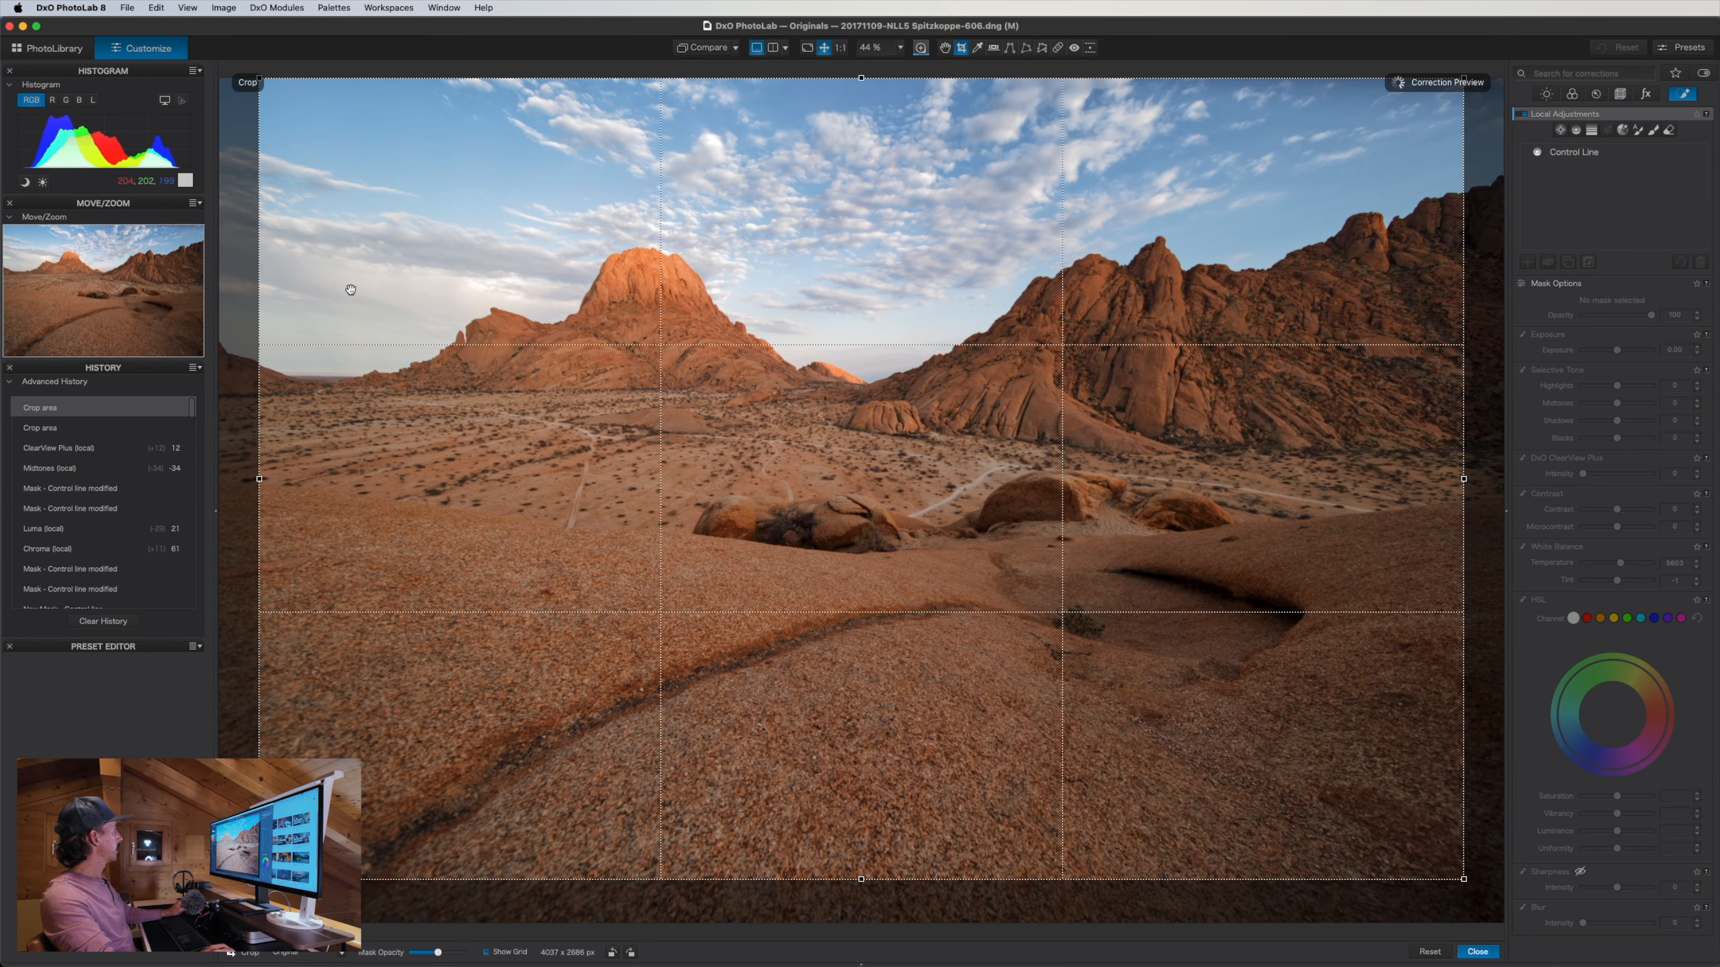
{"action": "left_click_drag", "start_coordinate": [252, 76], "coordinate": [253, 77]}
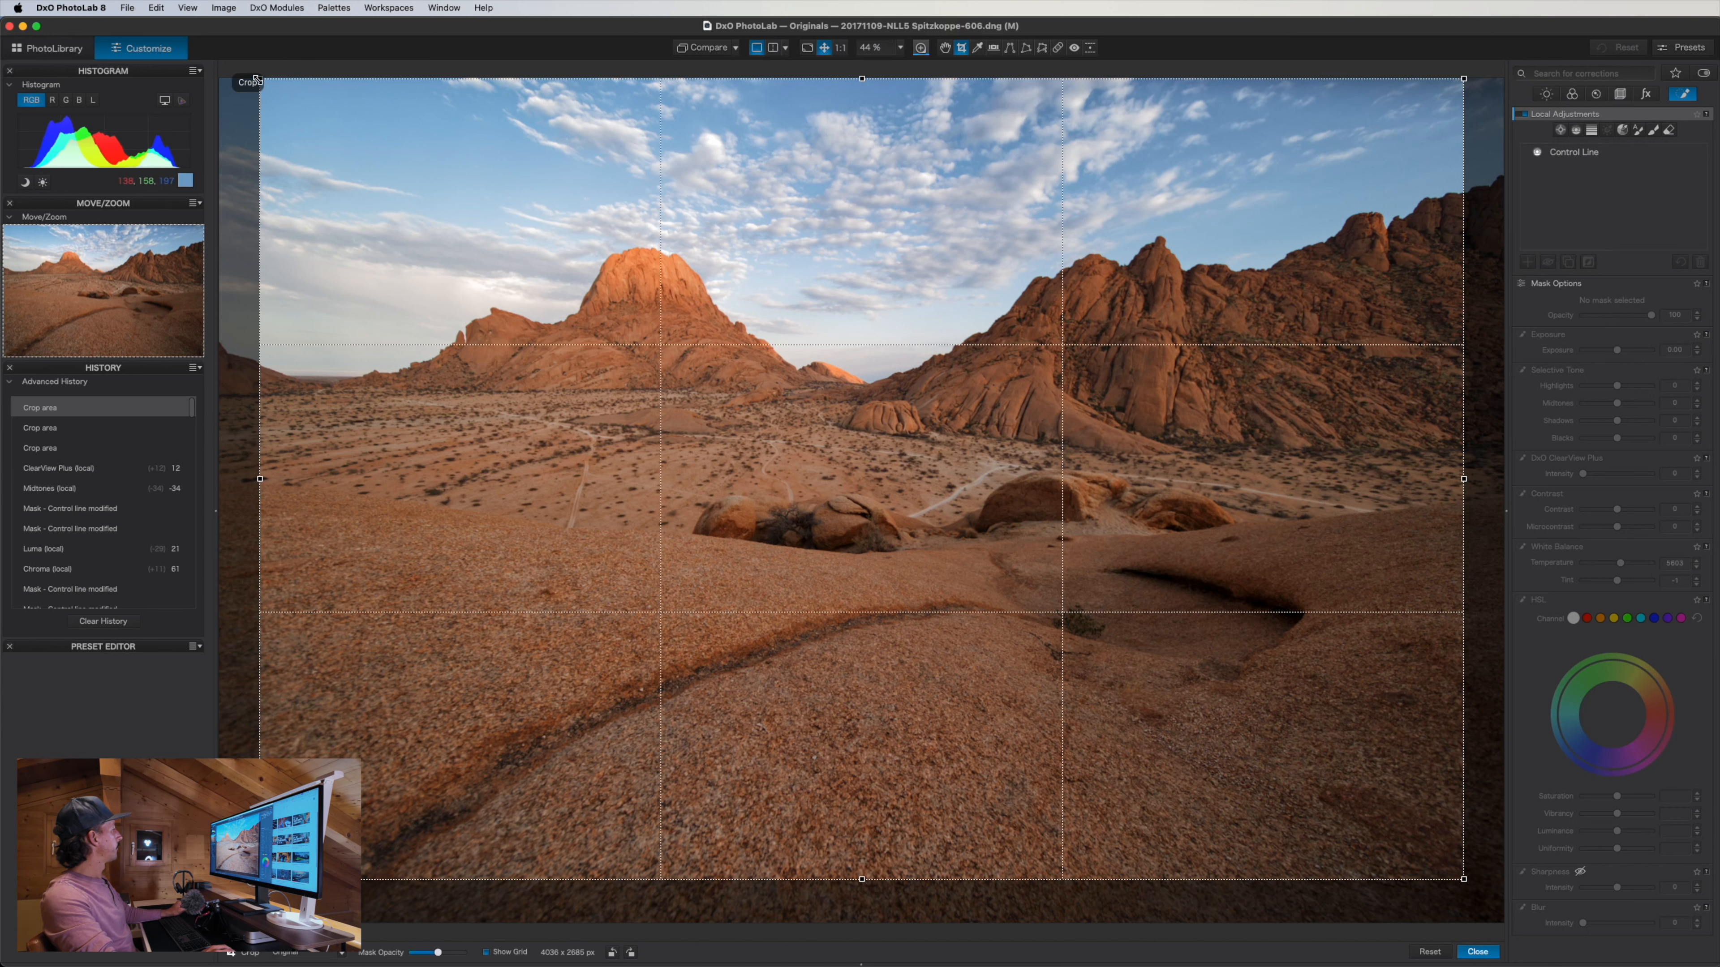
{"action": "left_click_drag", "start_coordinate": [255, 78], "coordinate": [260, 81]}
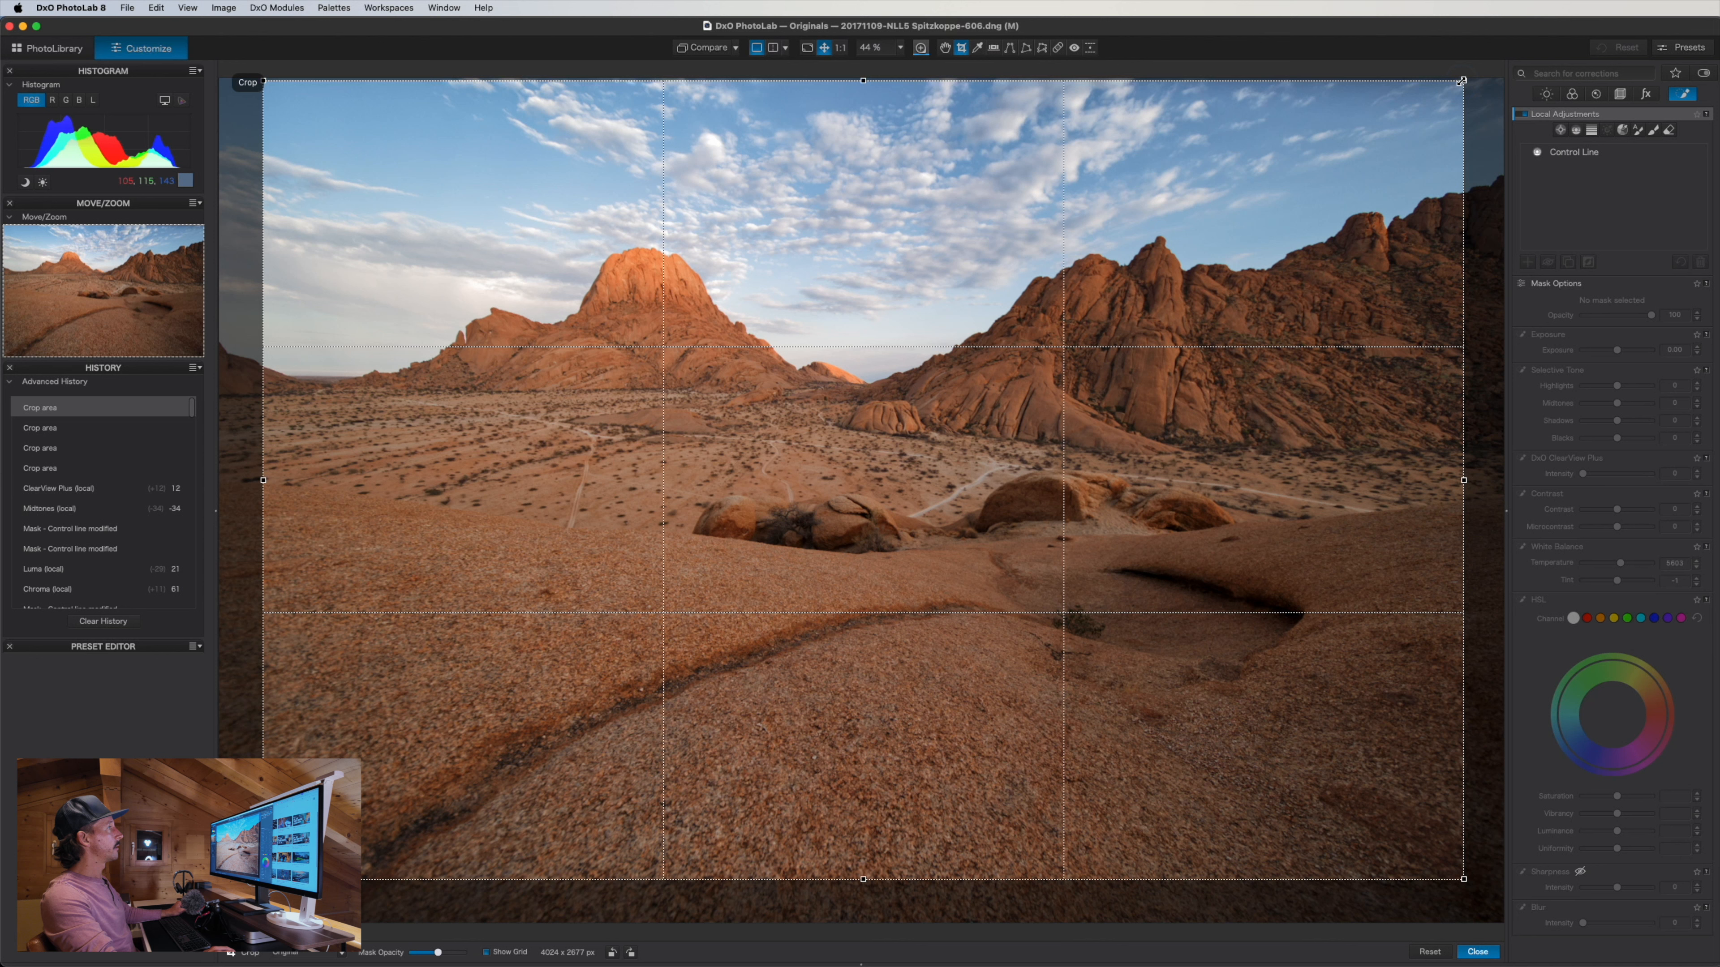
{"action": "left_click_drag", "start_coordinate": [1460, 81], "coordinate": [1440, 93]}
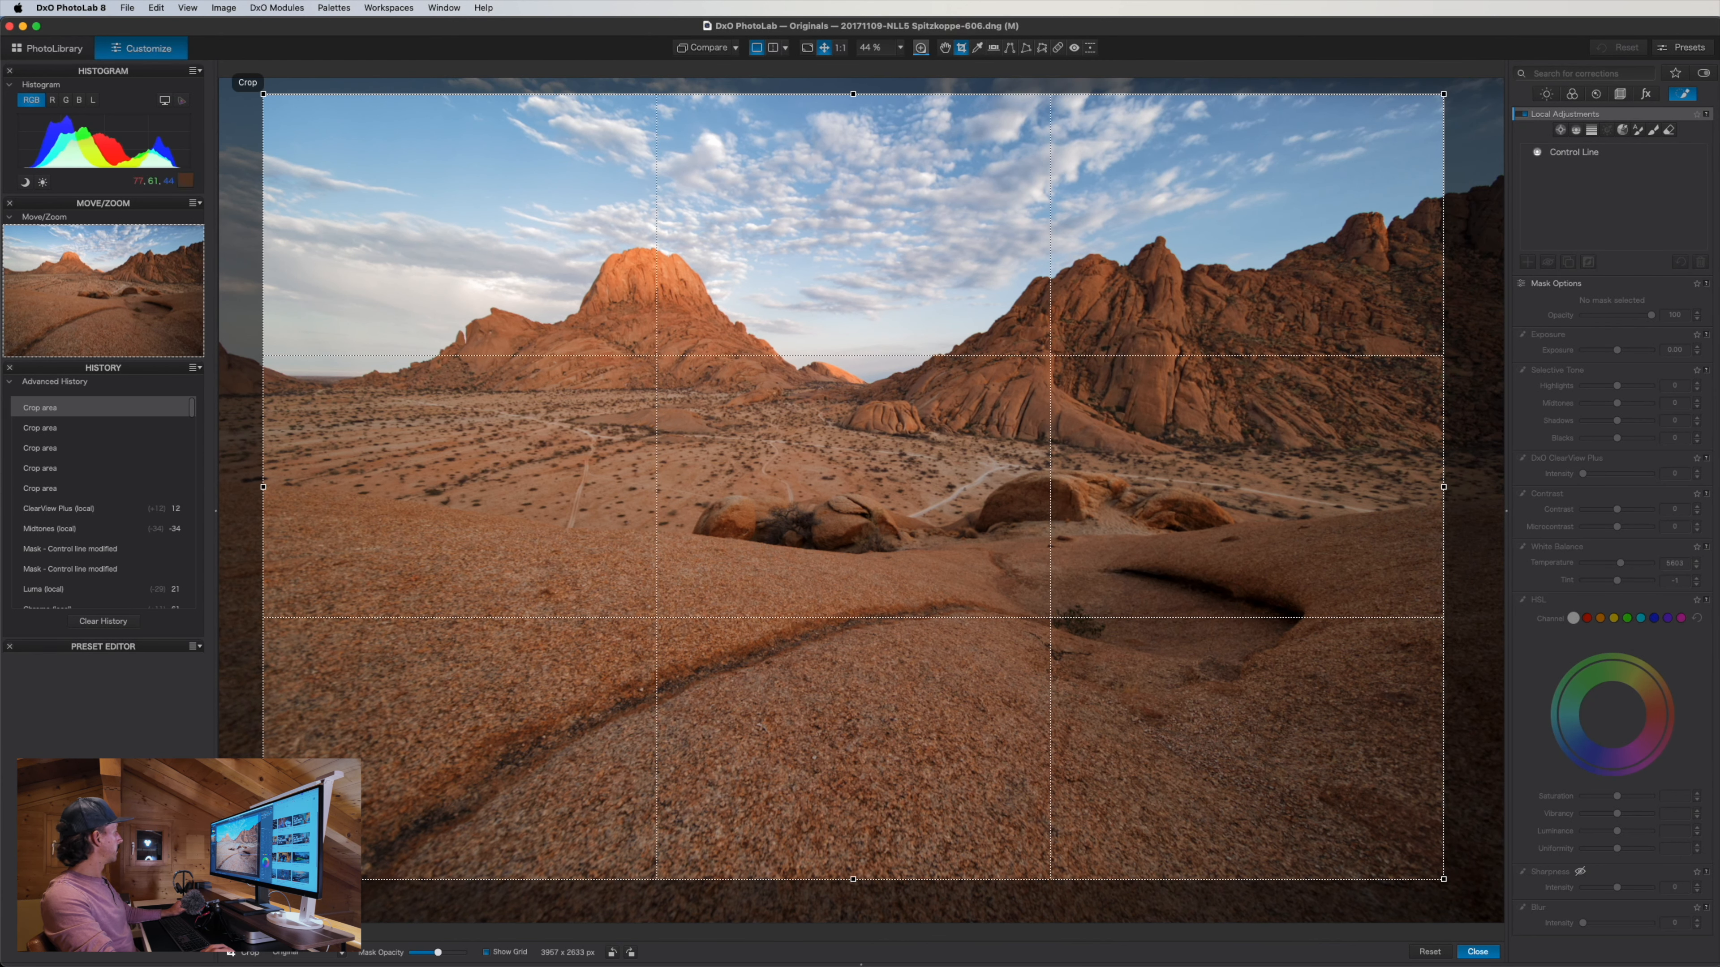
{"action": "left_click_drag", "start_coordinate": [264, 94], "coordinate": [272, 97]}
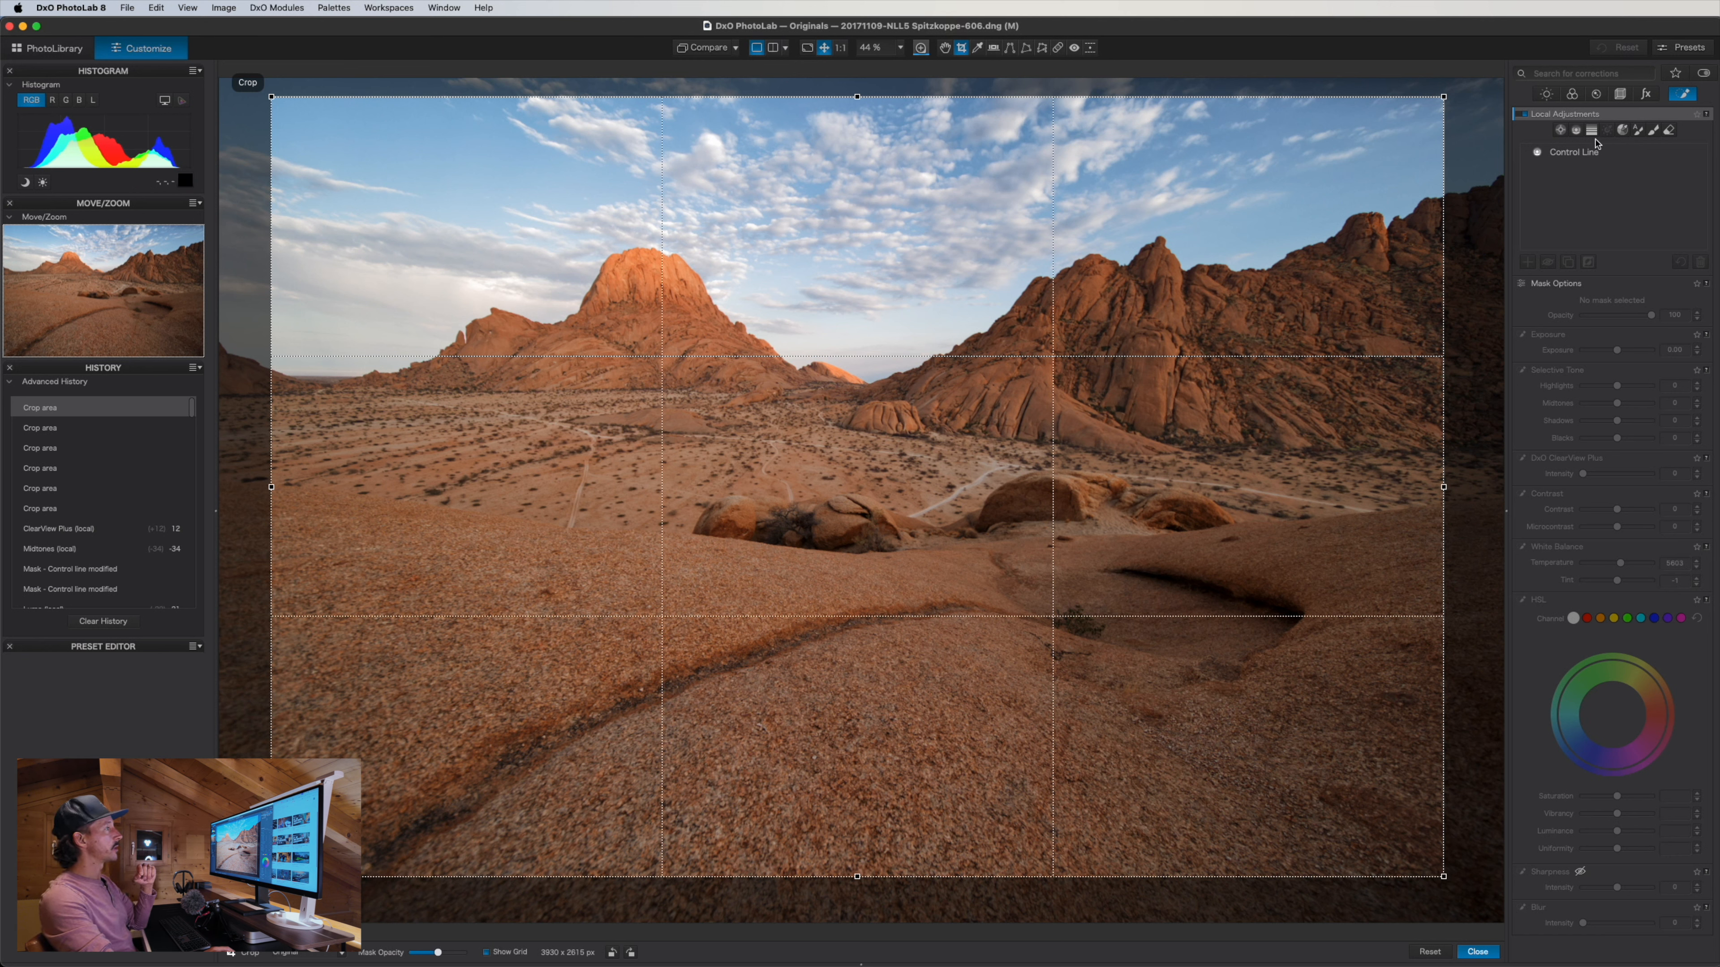
{"action": "mouse_move", "coordinate": [943, 51]}
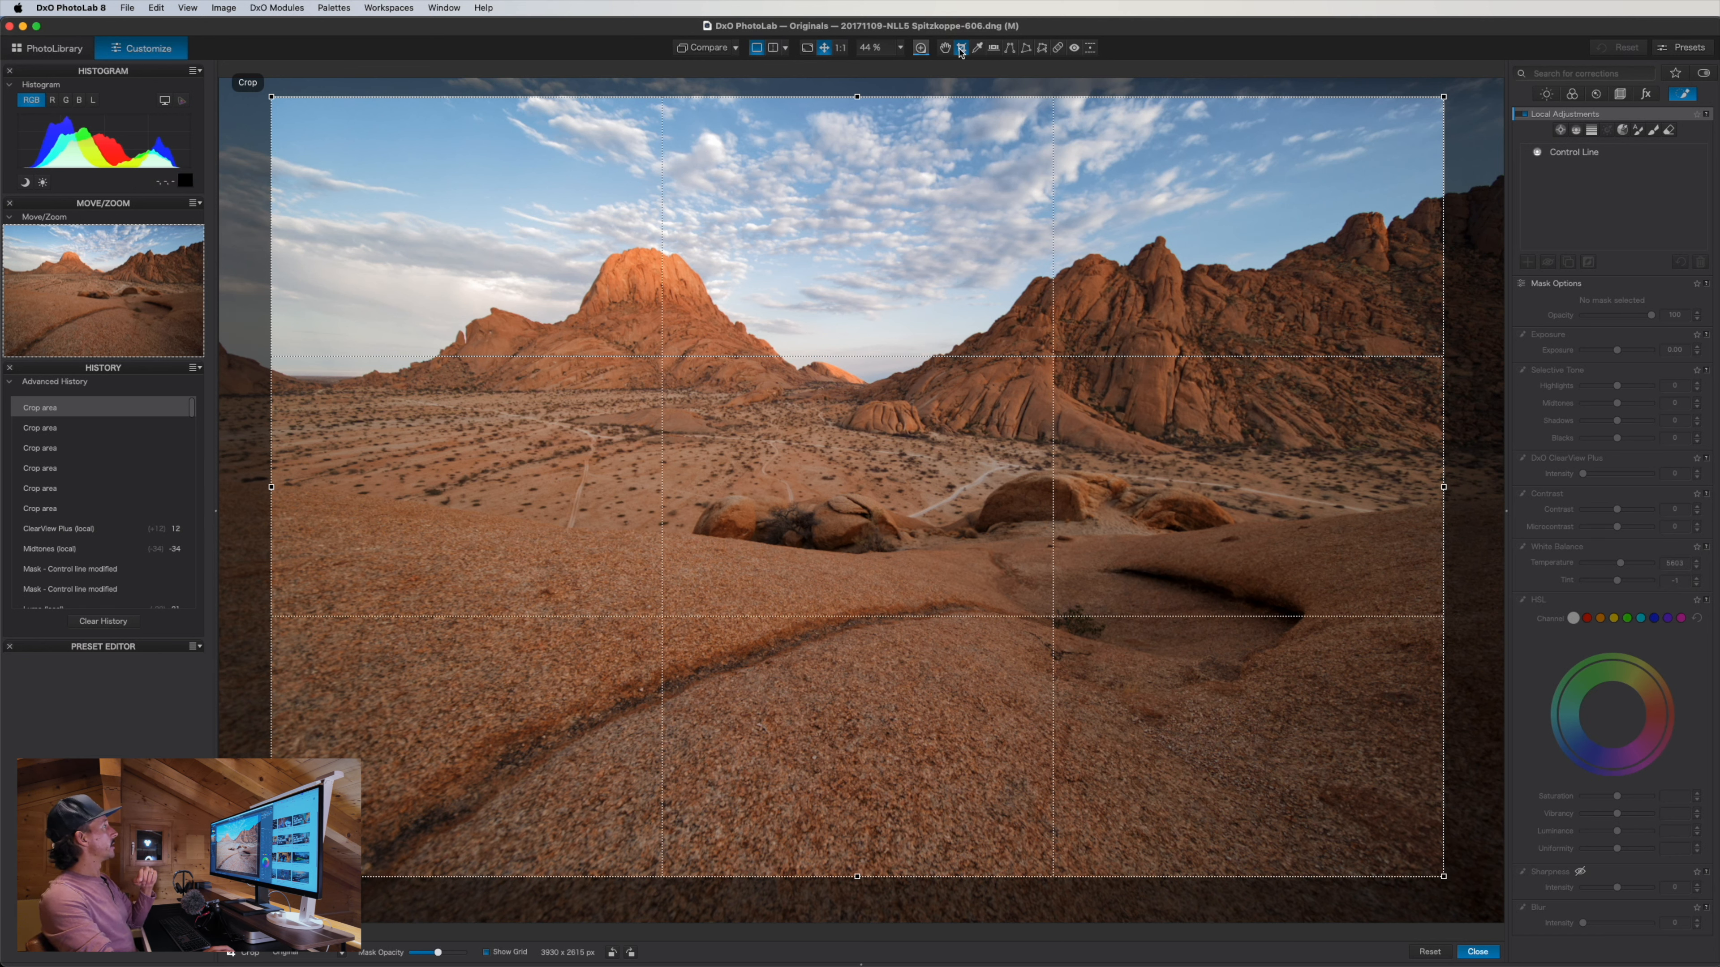
{"action": "left_click", "coordinate": [1477, 952]}
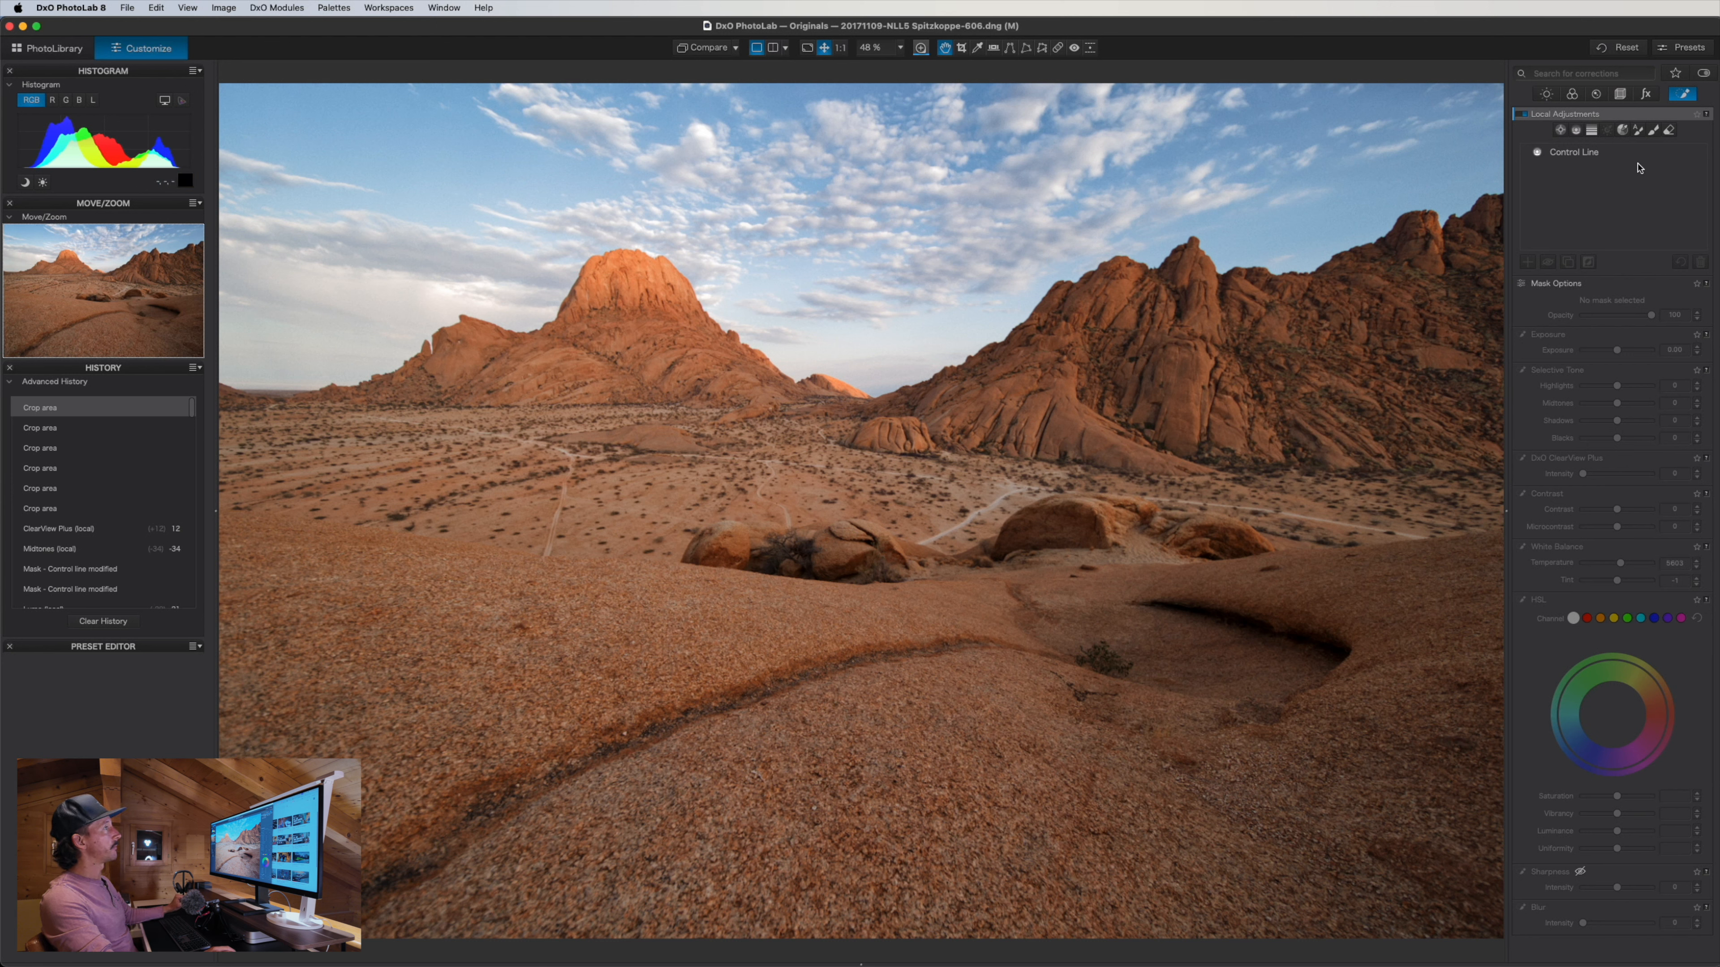
Enable the luminance tone curve and use the Tone Picker to darken the shadowed rock hollow slightly and brighten the small sunlit rock between the mountains
{"action": "left_click", "coordinate": [1553, 99]}
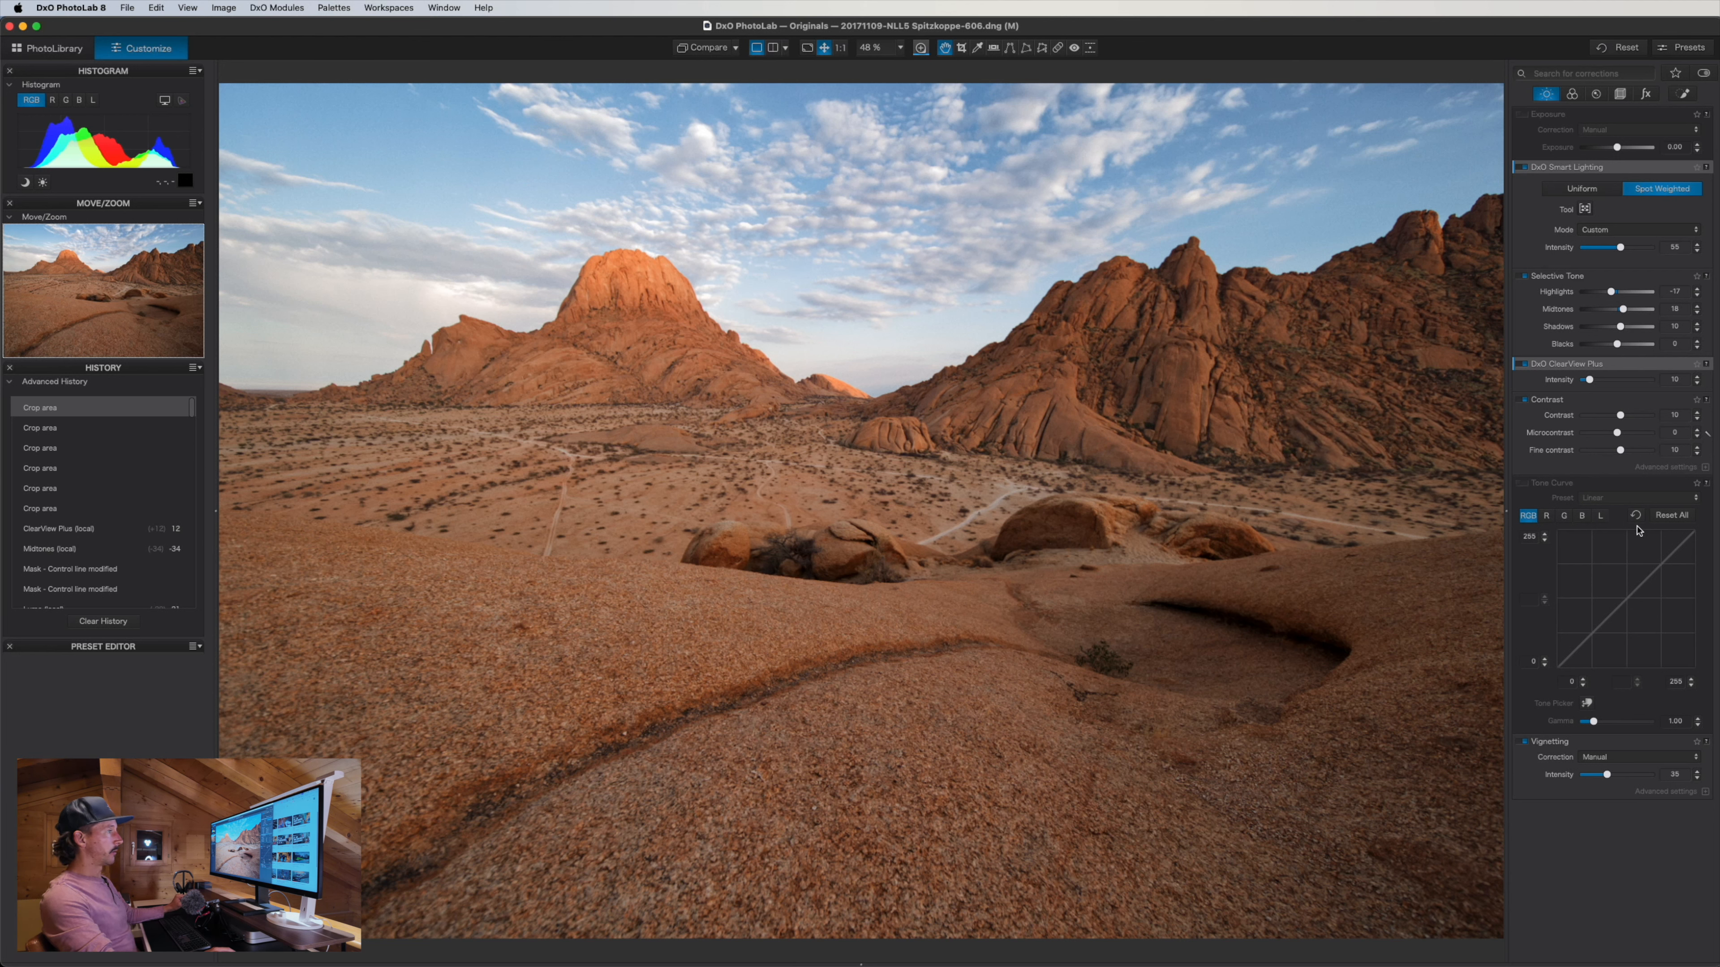
{"action": "left_click", "coordinate": [1524, 482]}
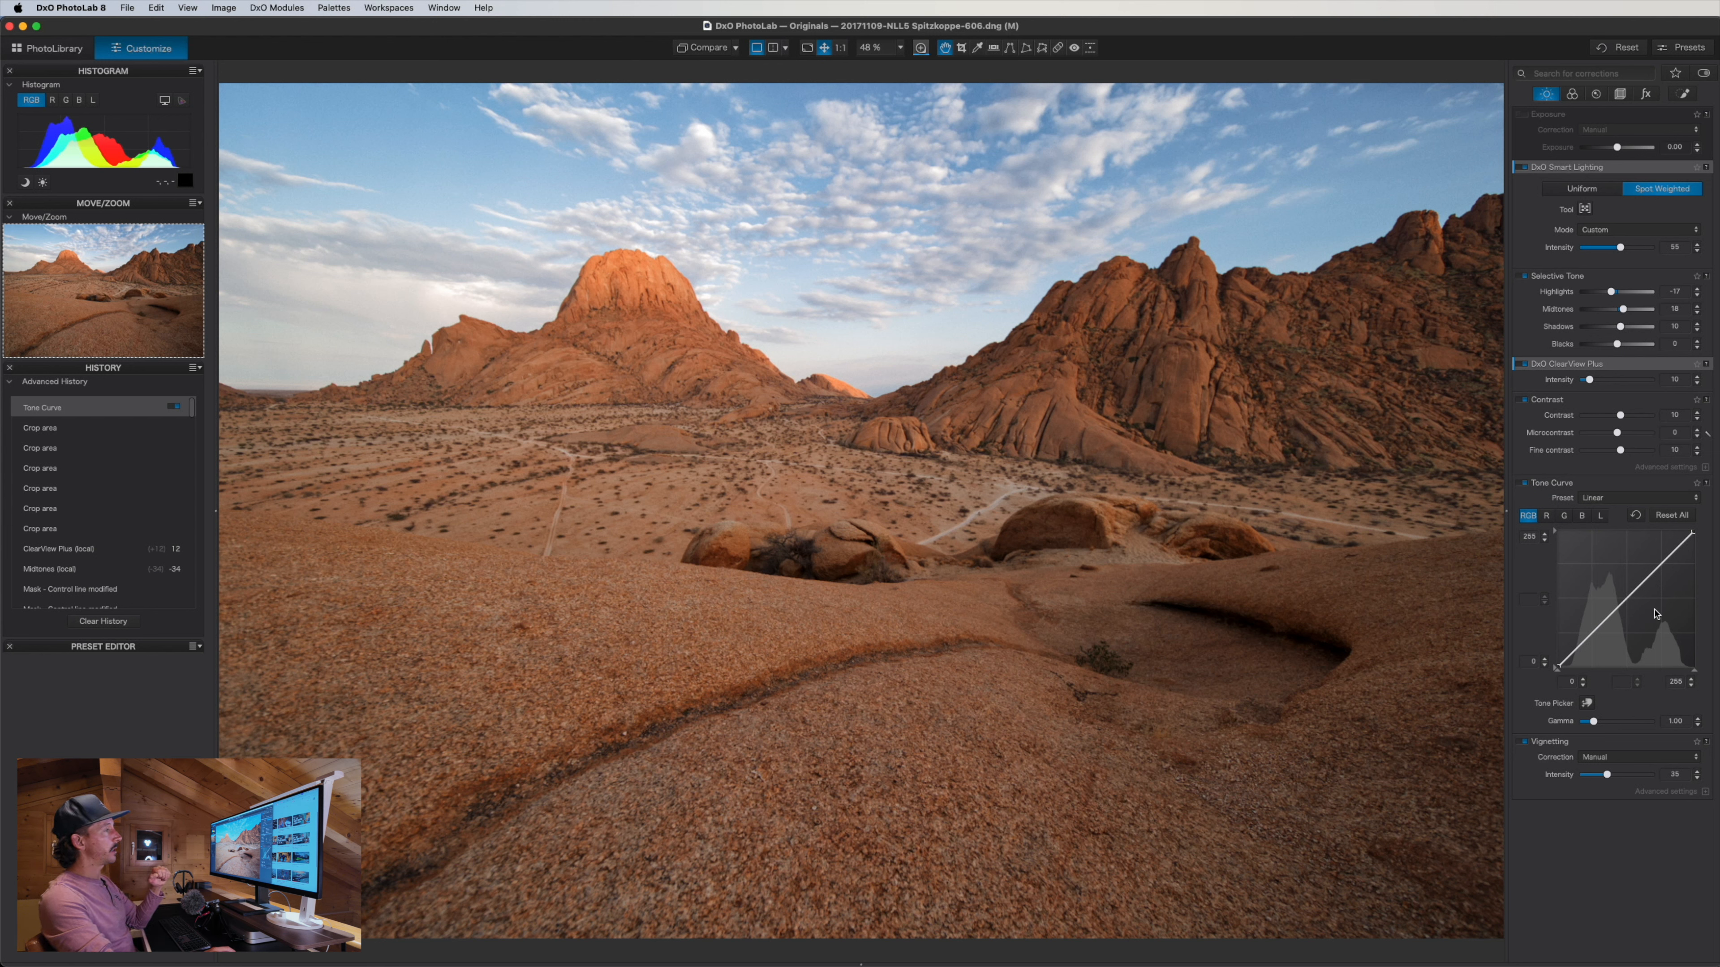
{"action": "left_click", "coordinate": [1602, 515]}
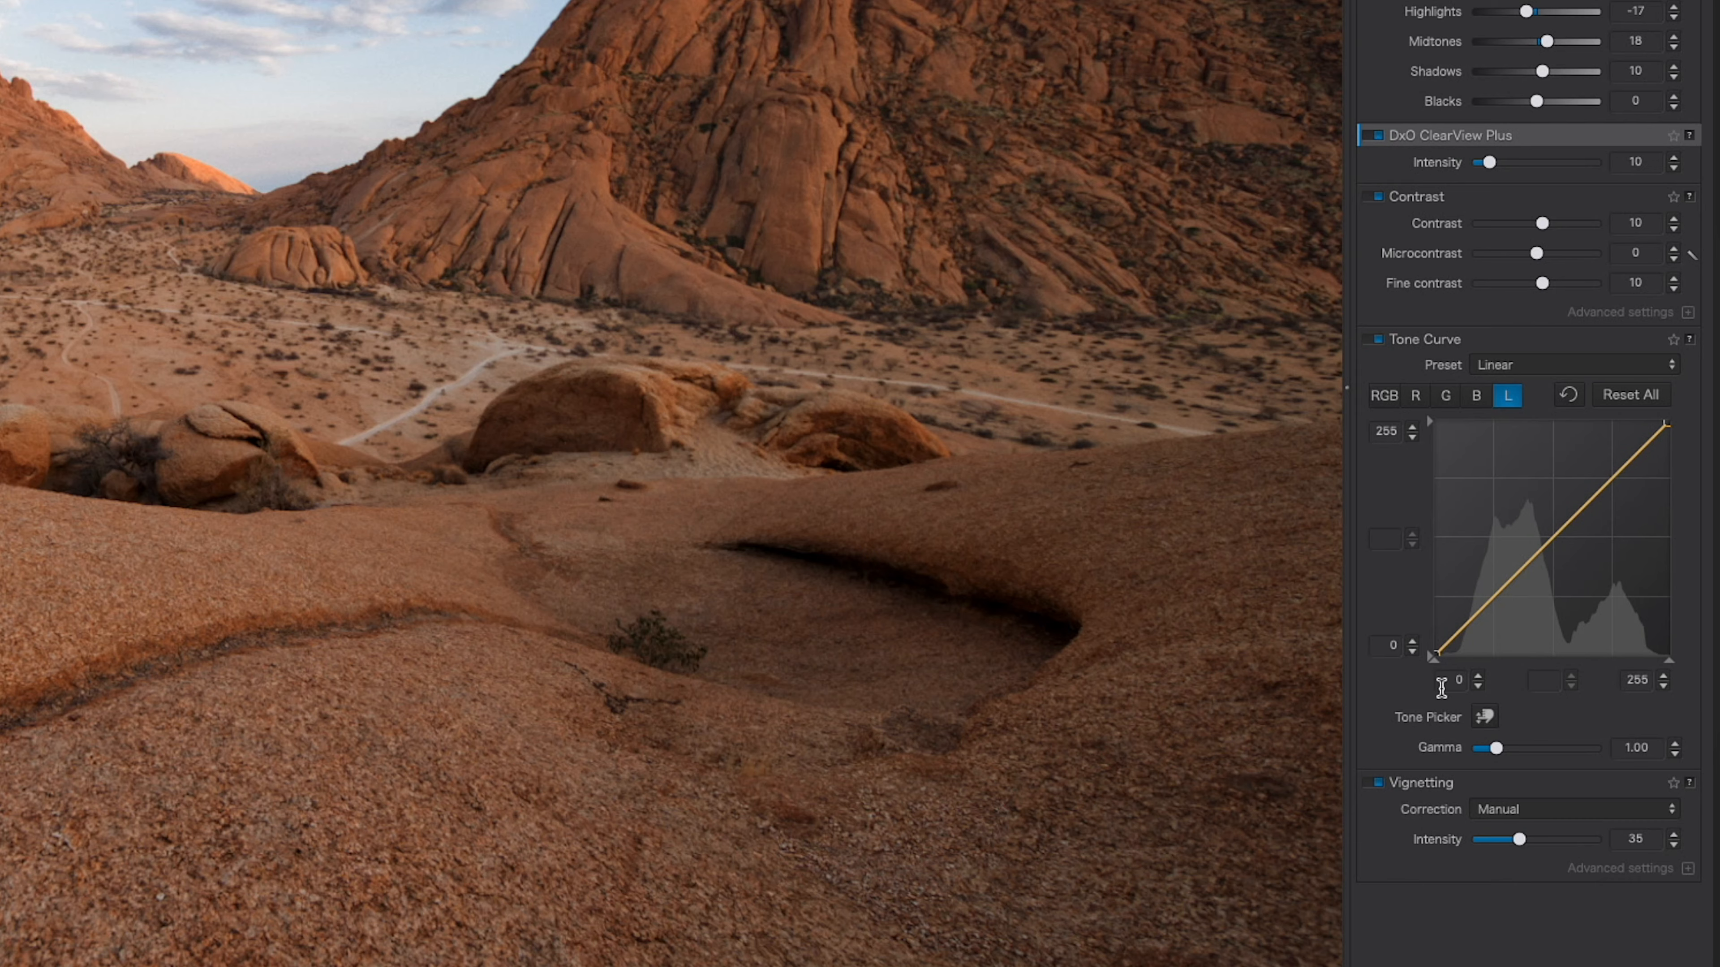
{"action": "left_click", "coordinate": [1487, 716]}
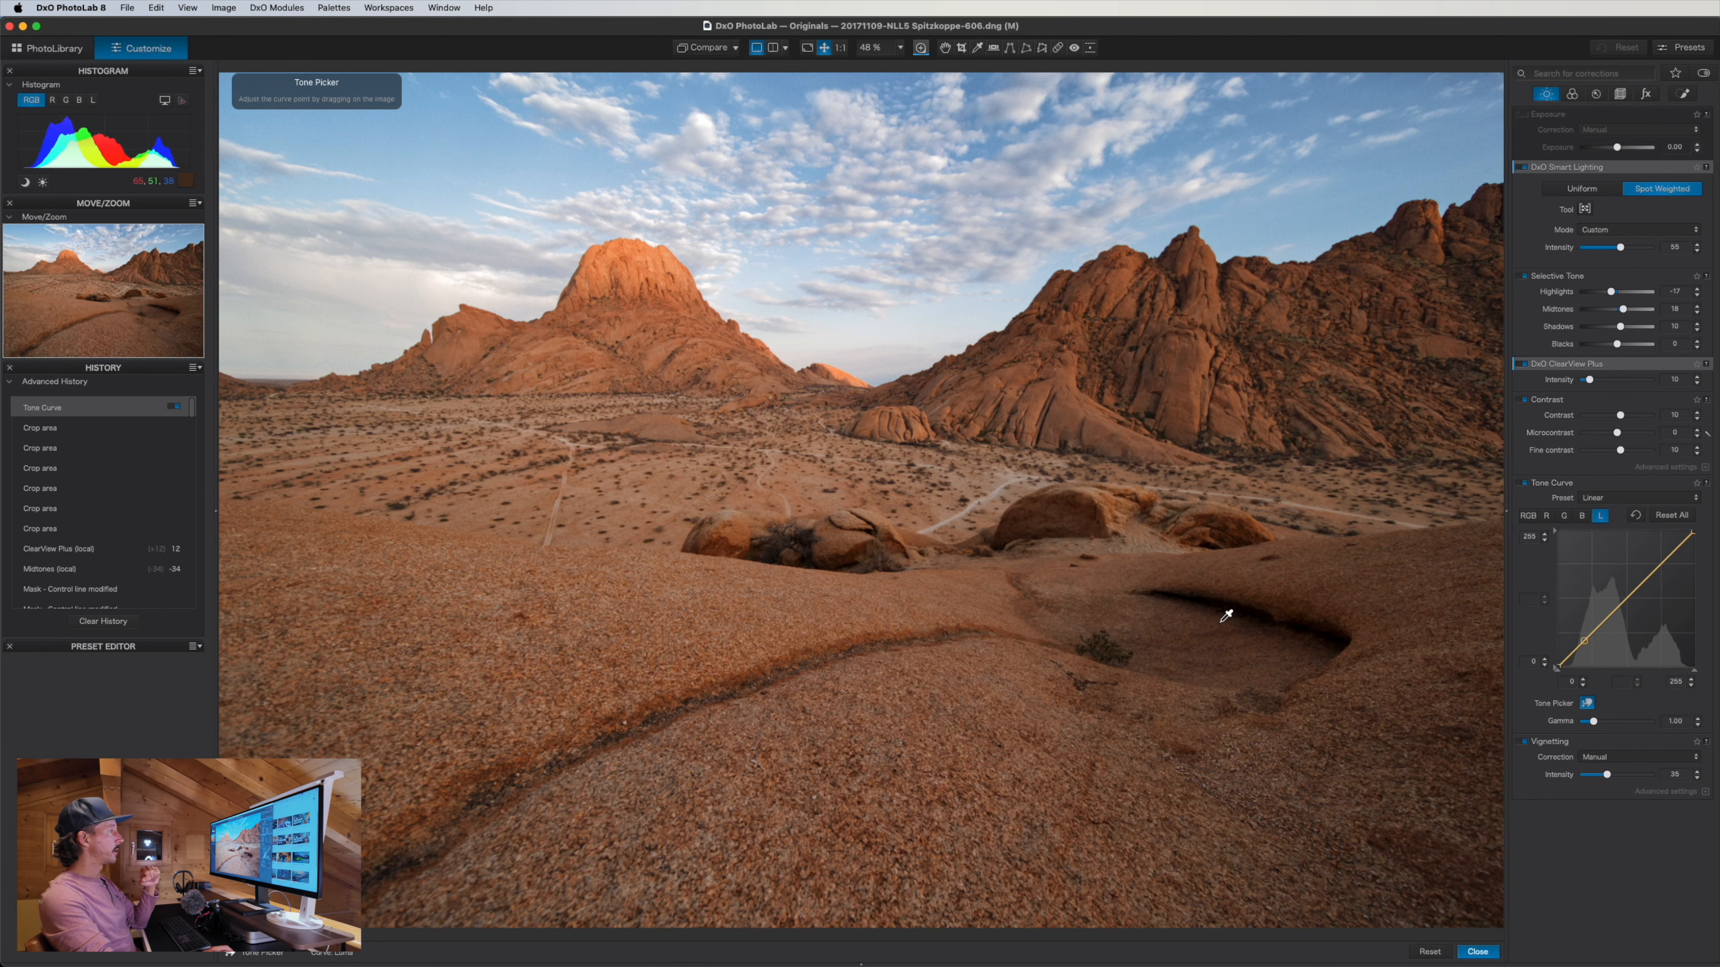
{"action": "left_click_drag", "start_coordinate": [1225, 614], "coordinate": [1224, 626]}
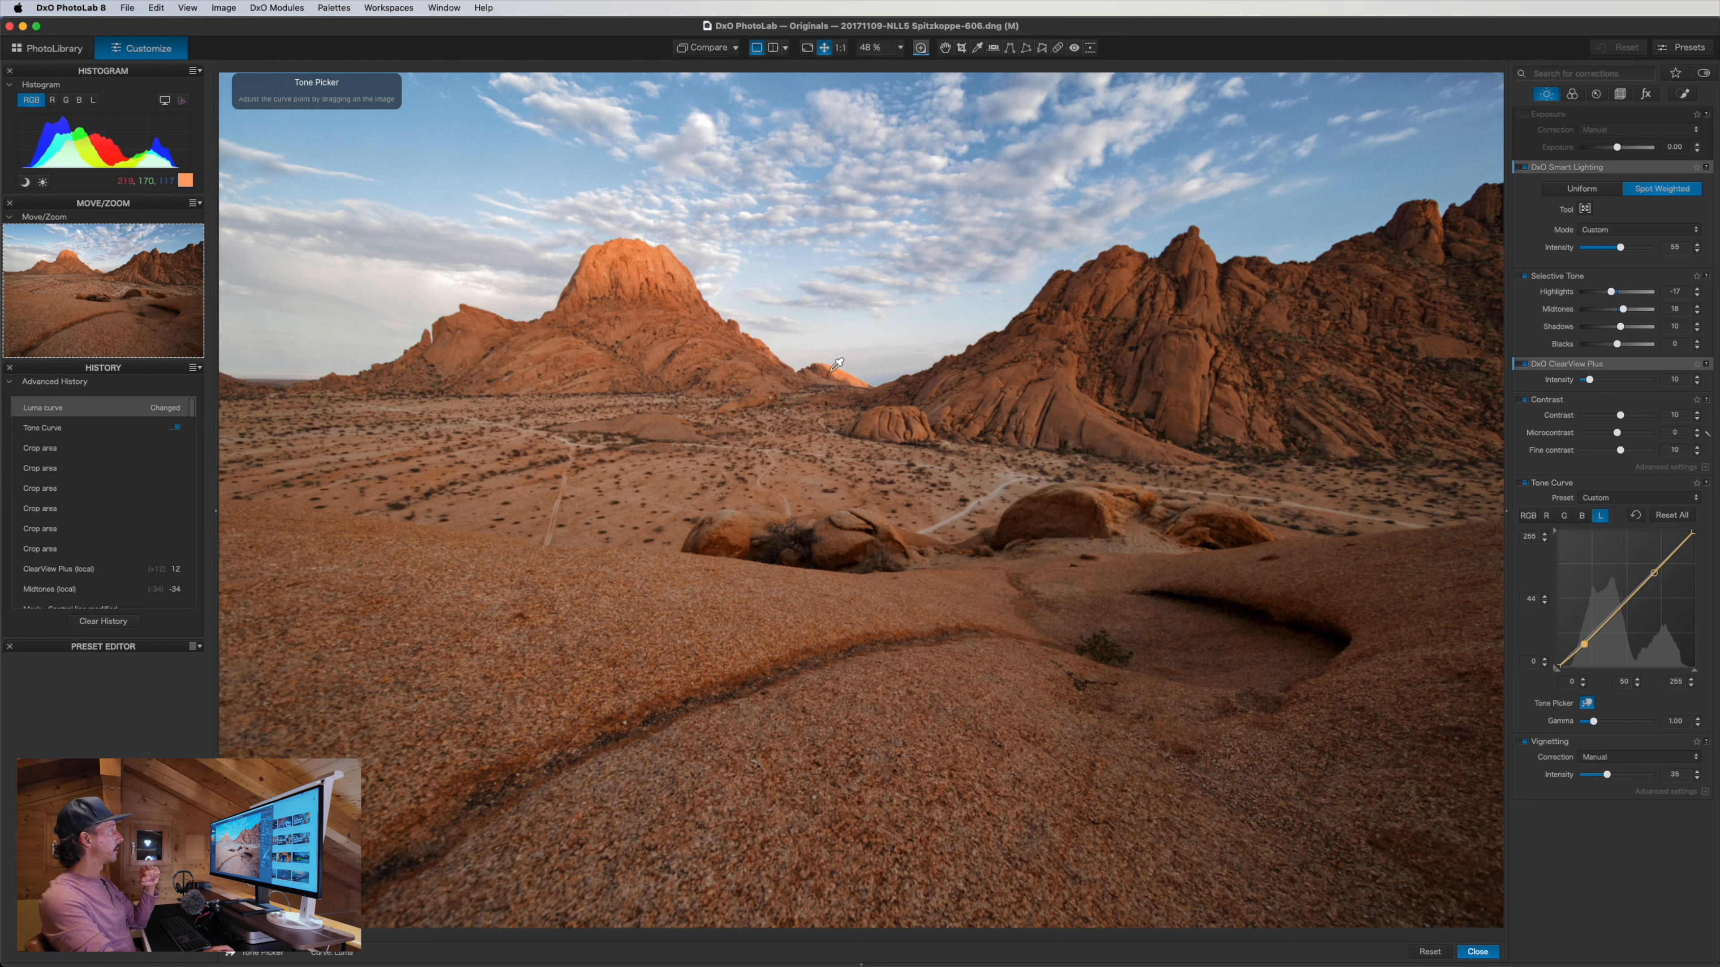
{"action": "left_click_drag", "start_coordinate": [837, 365], "coordinate": [835, 355]}
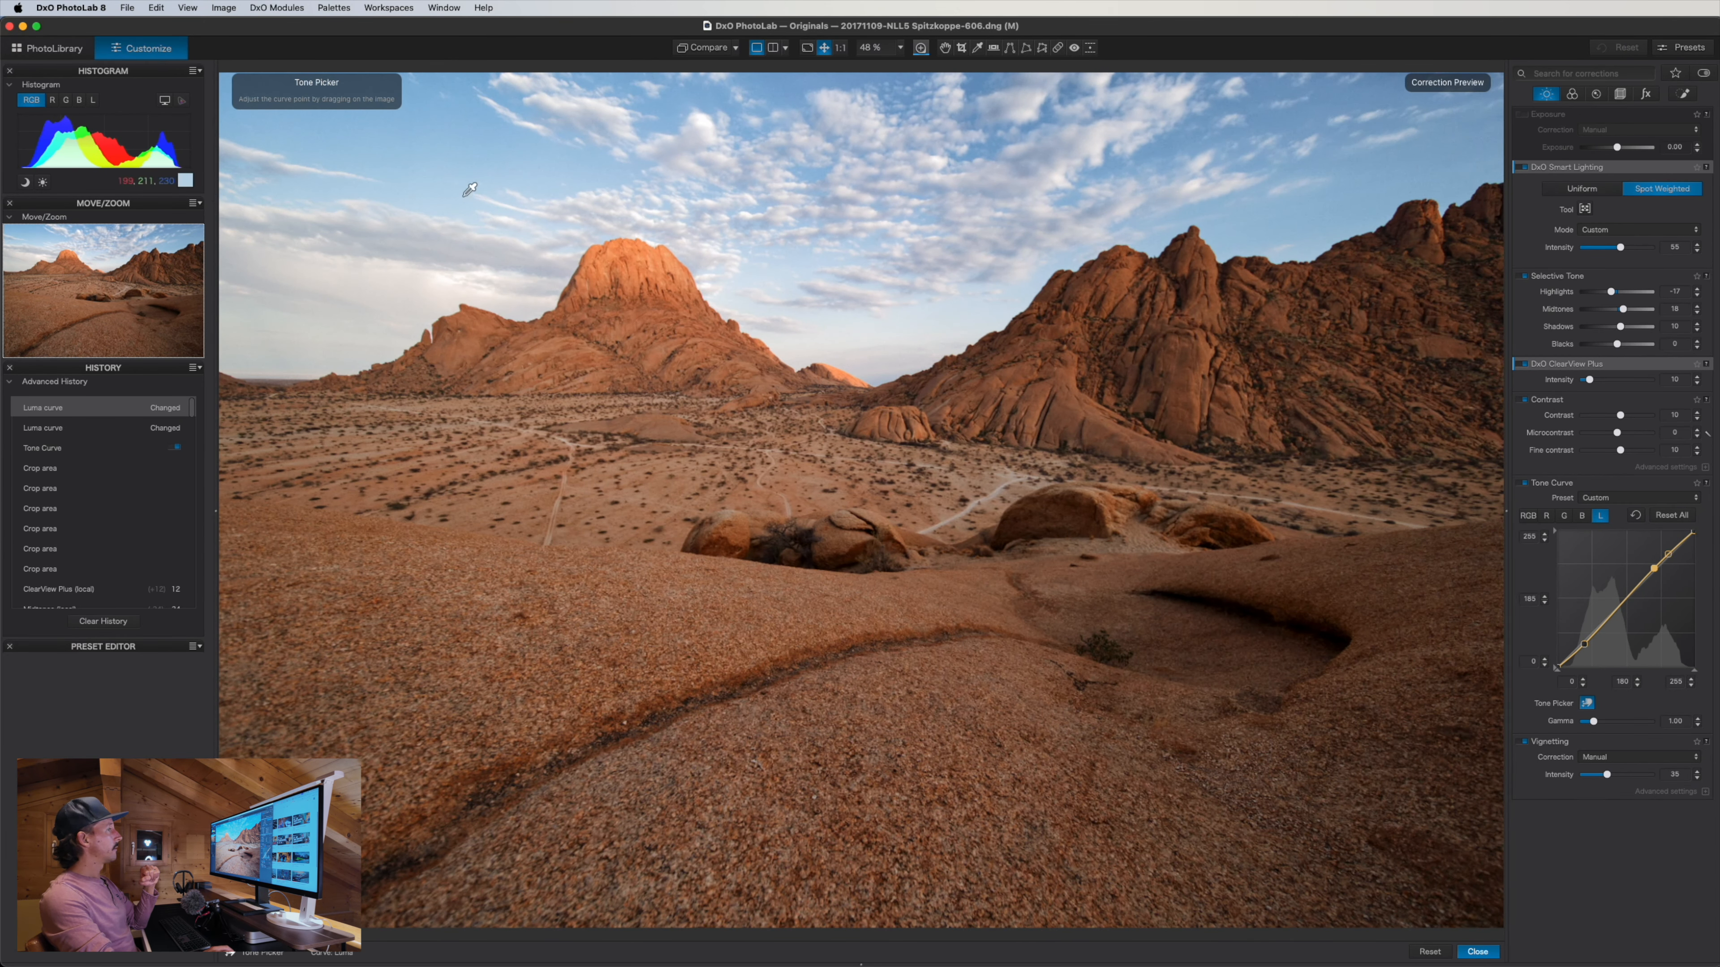
{"action": "left_click", "coordinate": [1586, 703]}
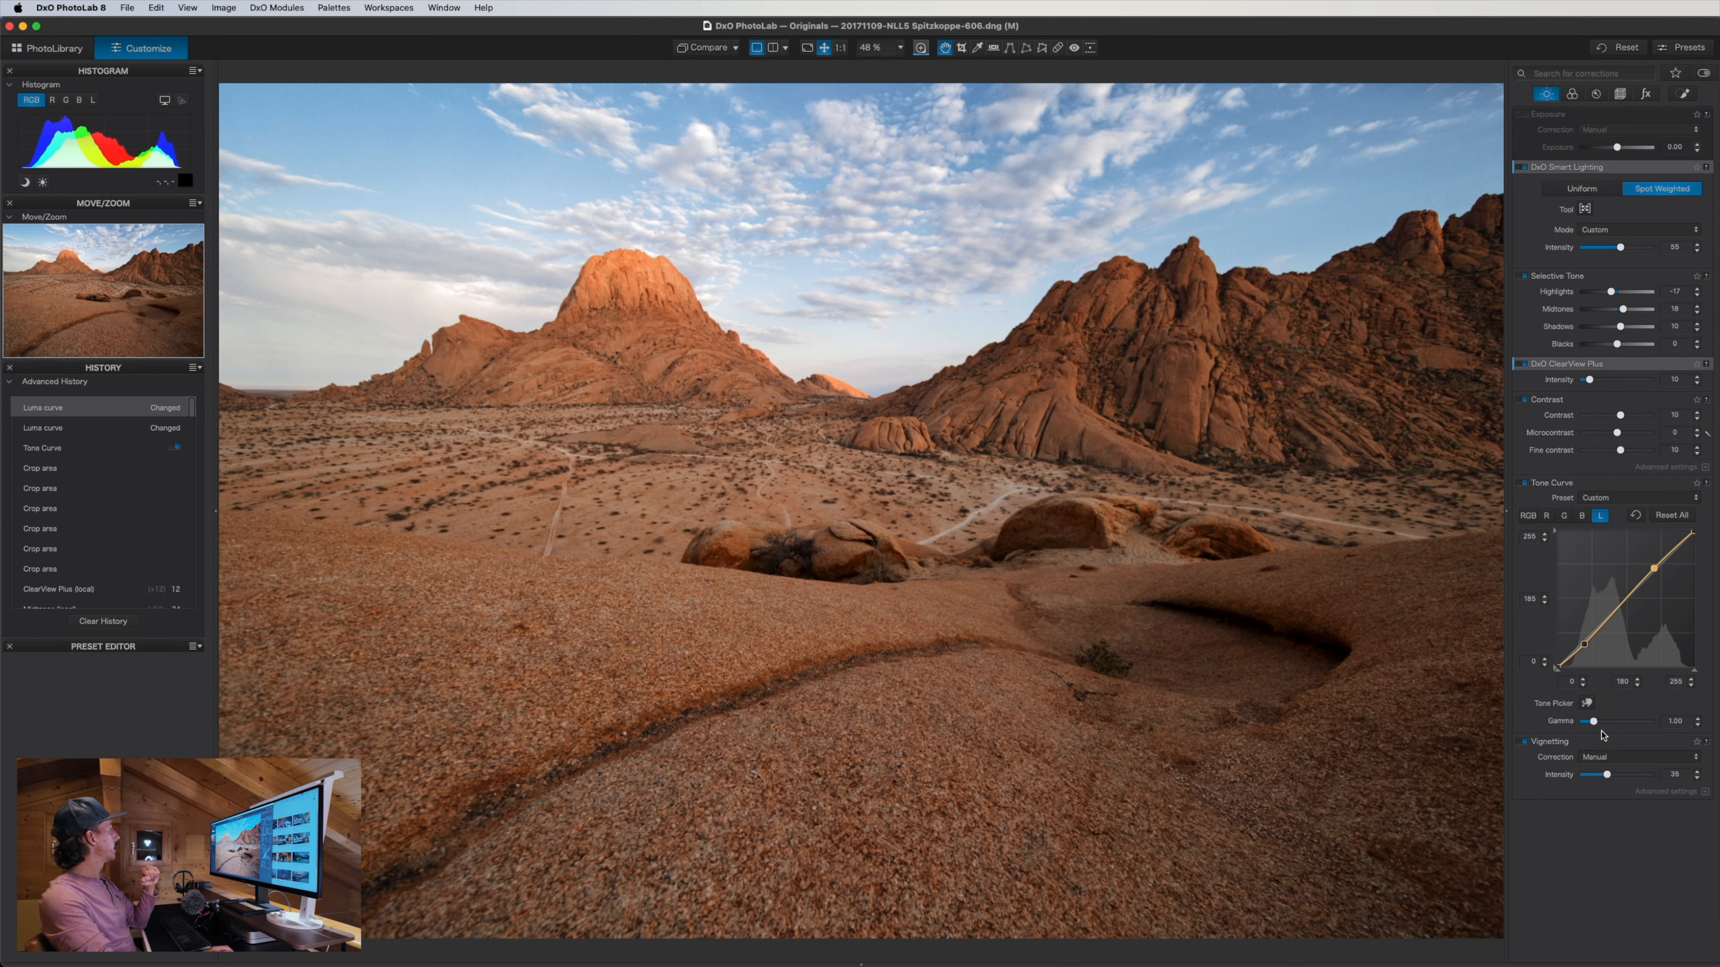
Check the photo for shadow and highlight clipping, and compare it with the tone curve off and on
{"action": "left_click", "coordinate": [42, 183]}
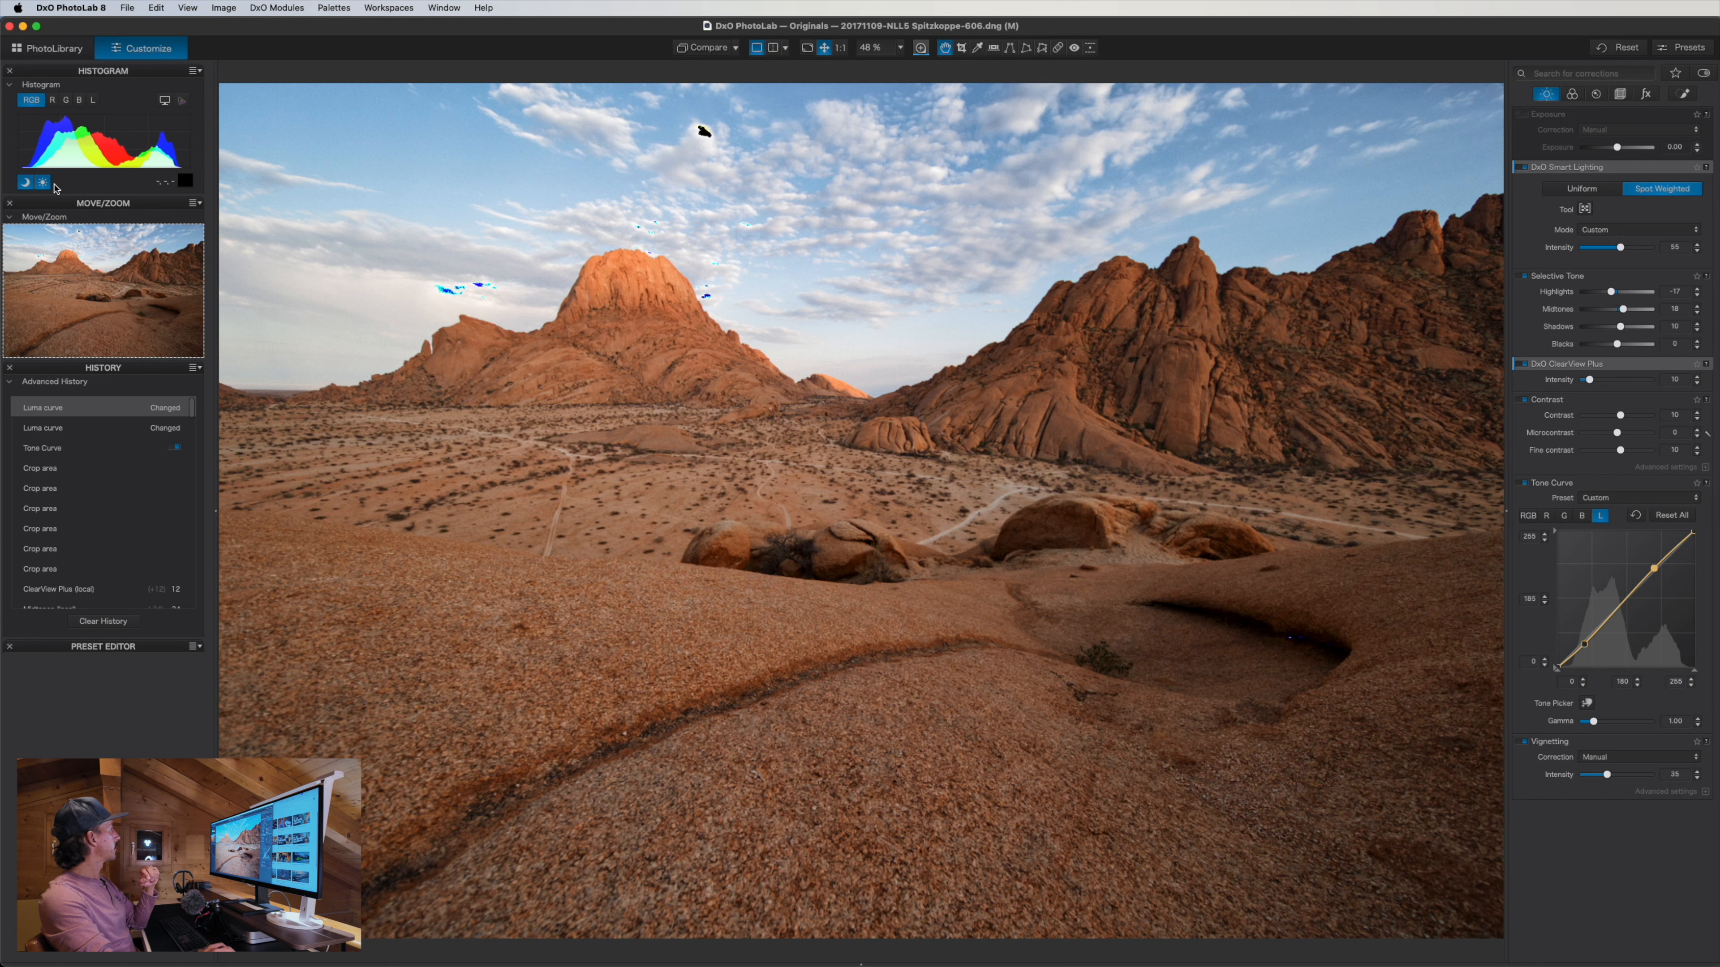
{"action": "left_click", "coordinate": [39, 185]}
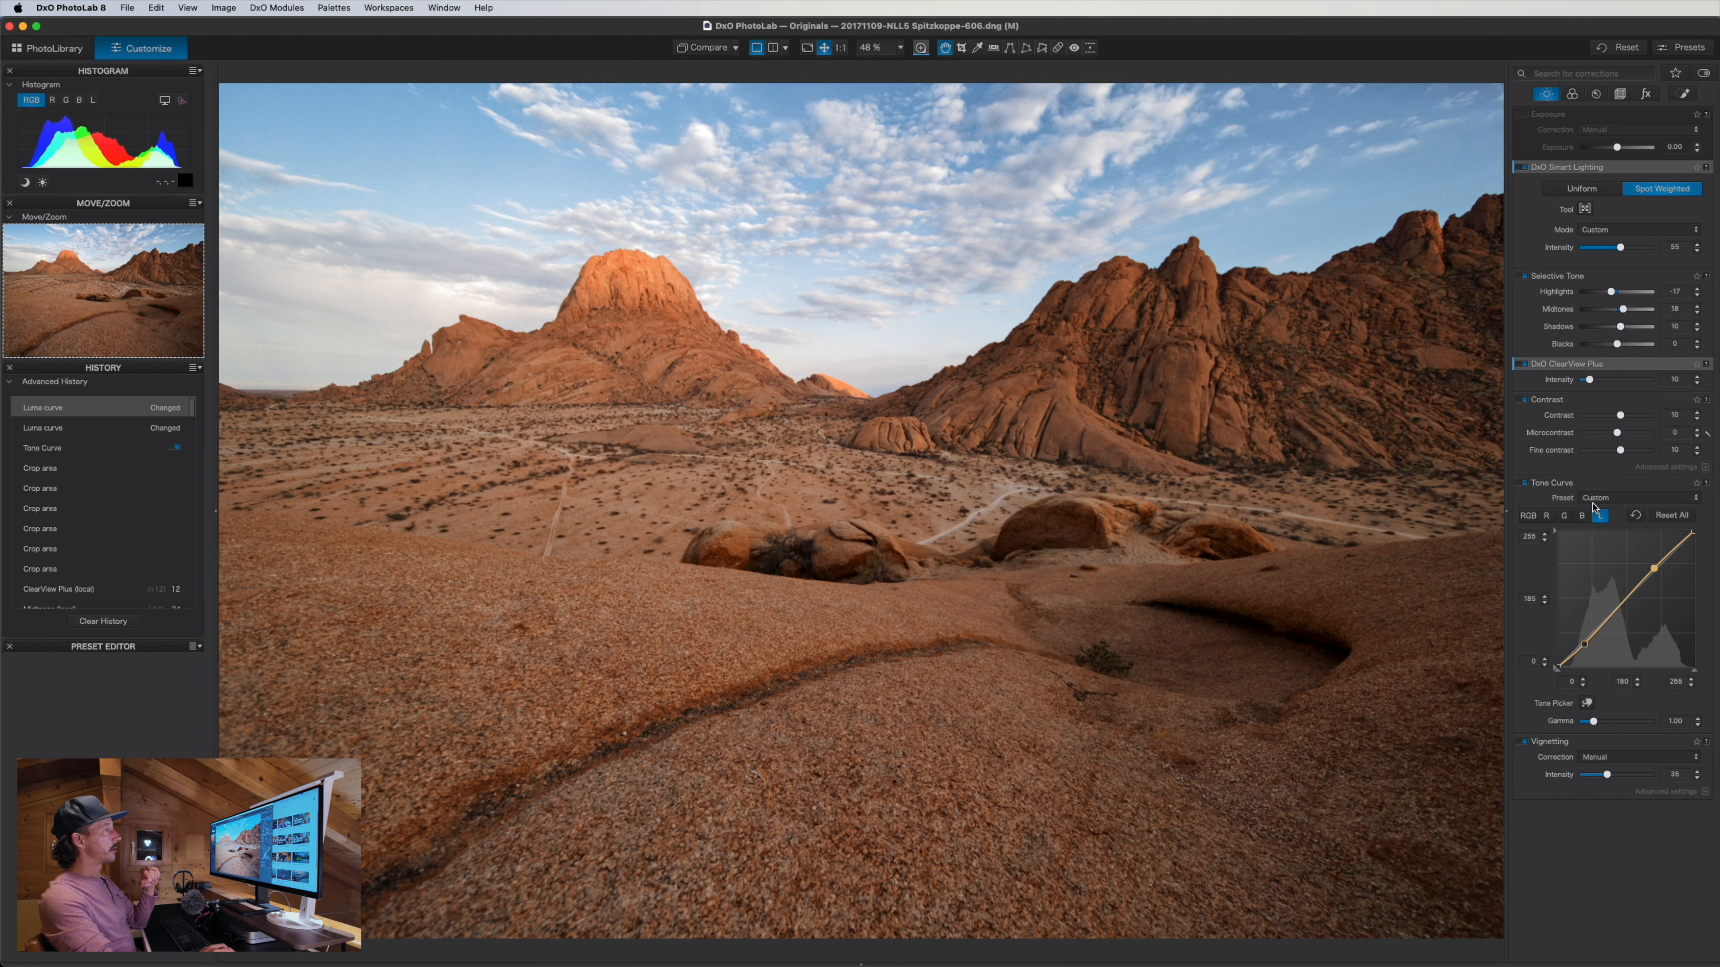
{"action": "left_click", "coordinate": [1525, 483]}
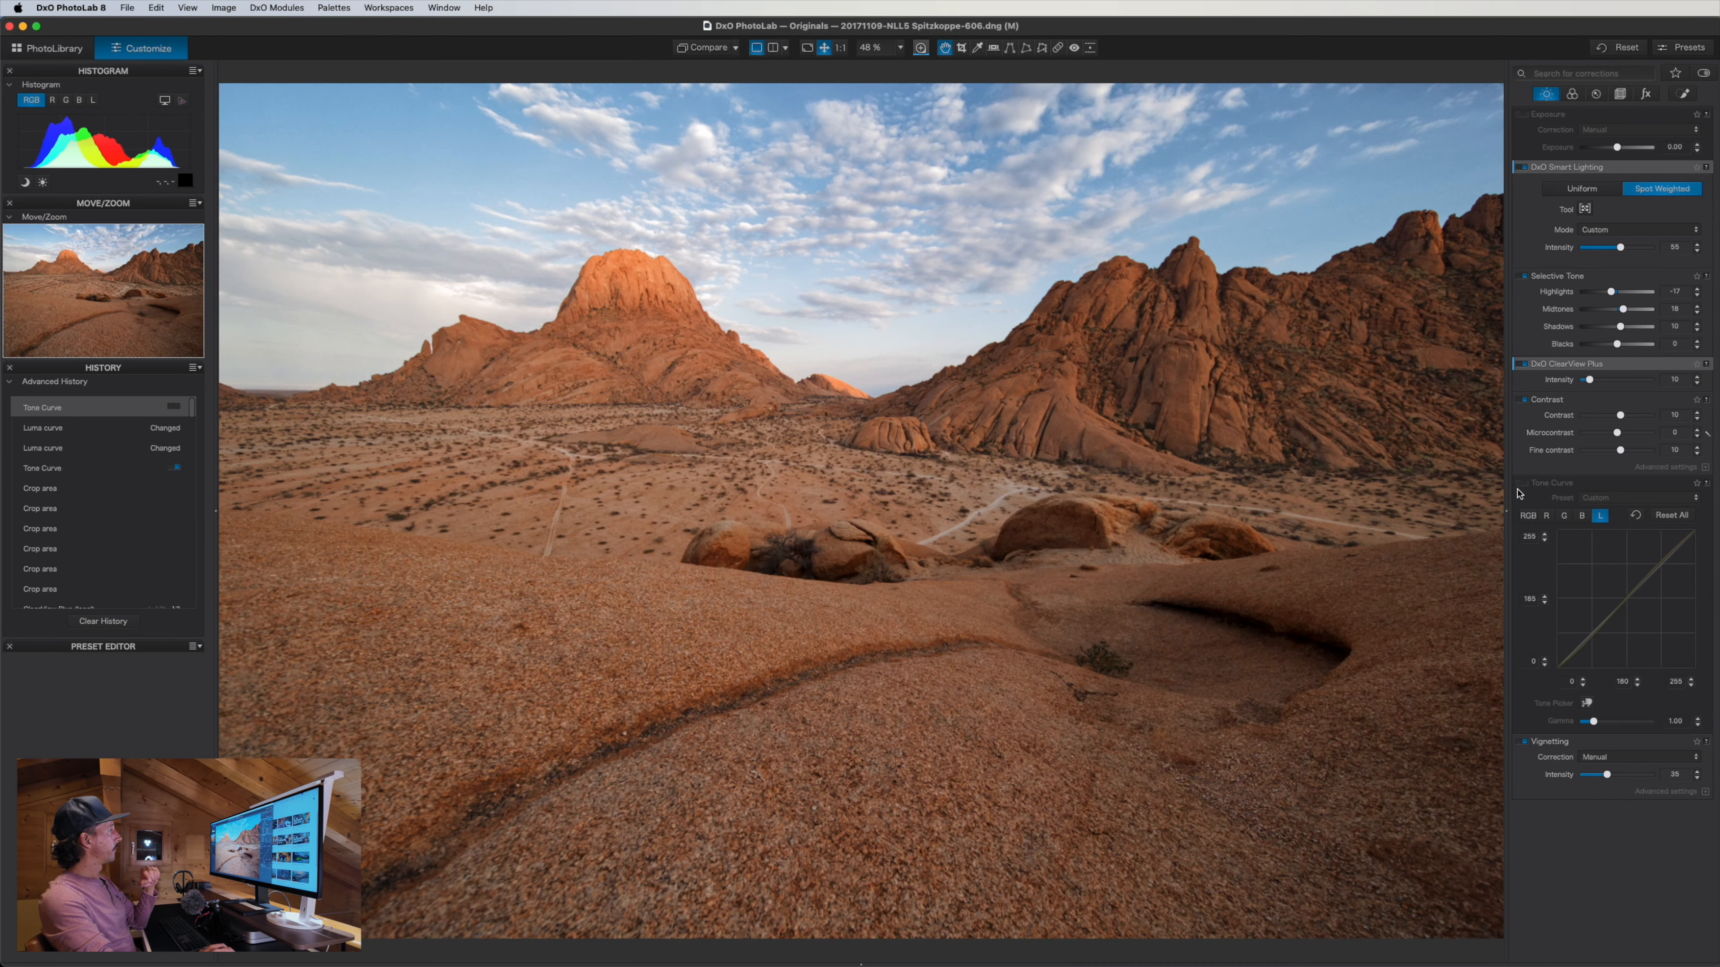
{"action": "left_click", "coordinate": [1524, 484]}
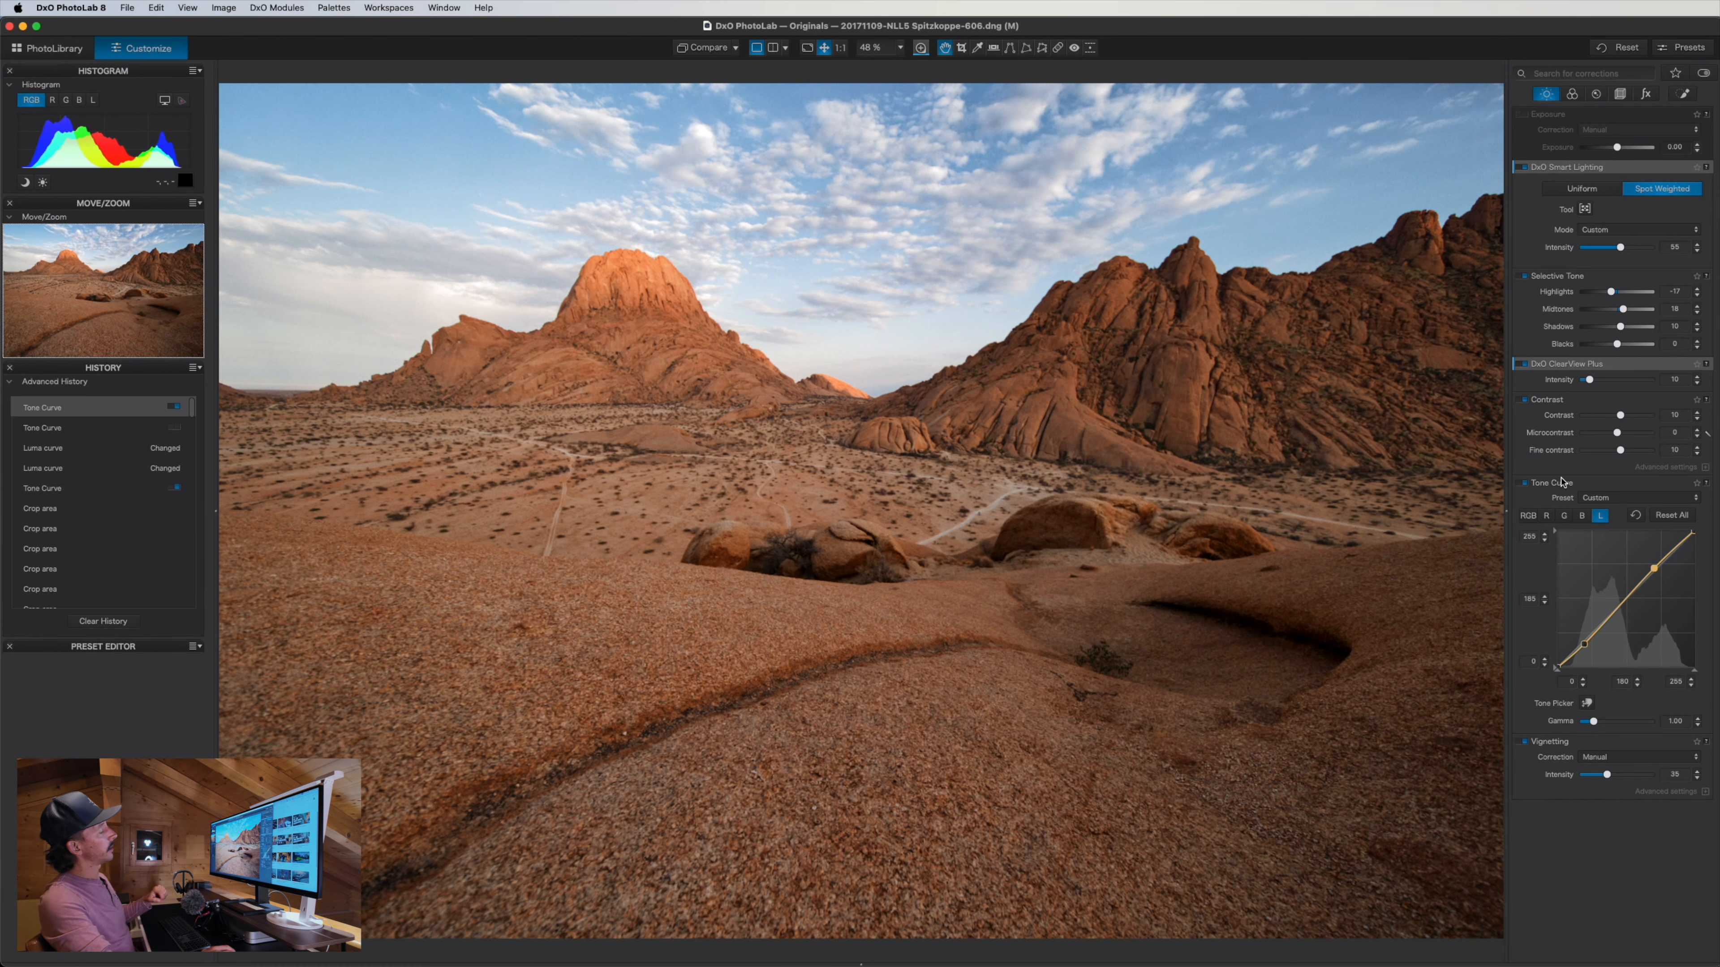
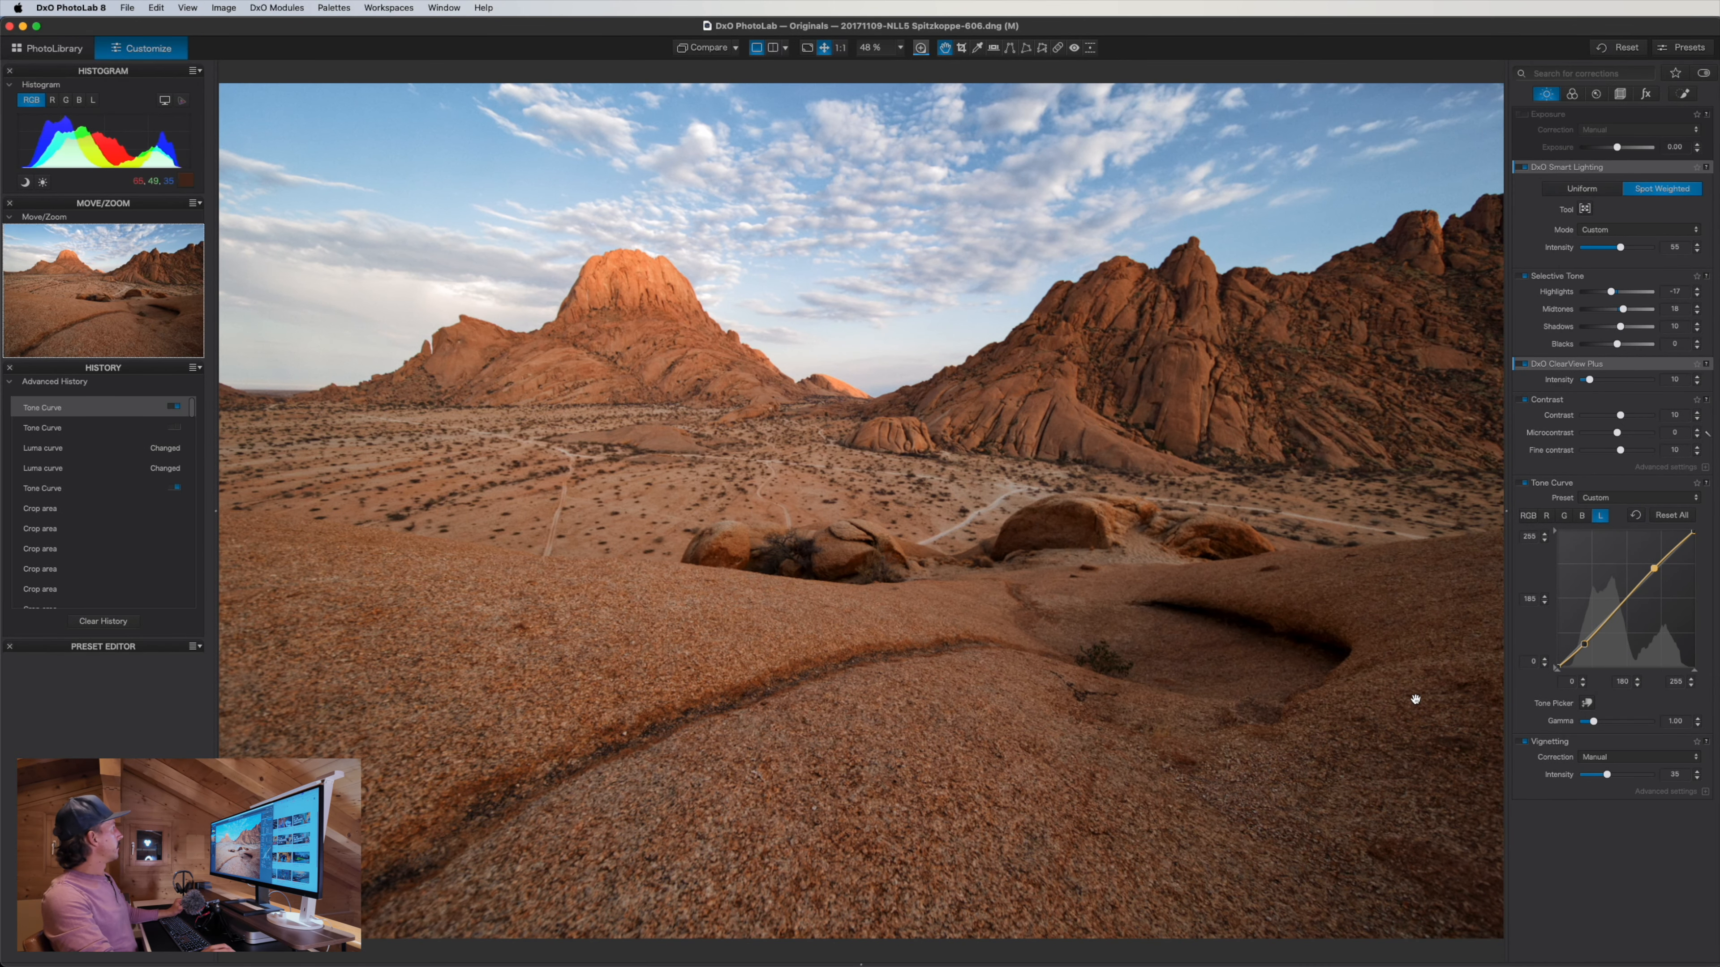
Return to the photo library and create a virtual copy of the edited Spitzkoppe photo
{"action": "left_click", "coordinate": [61, 50]}
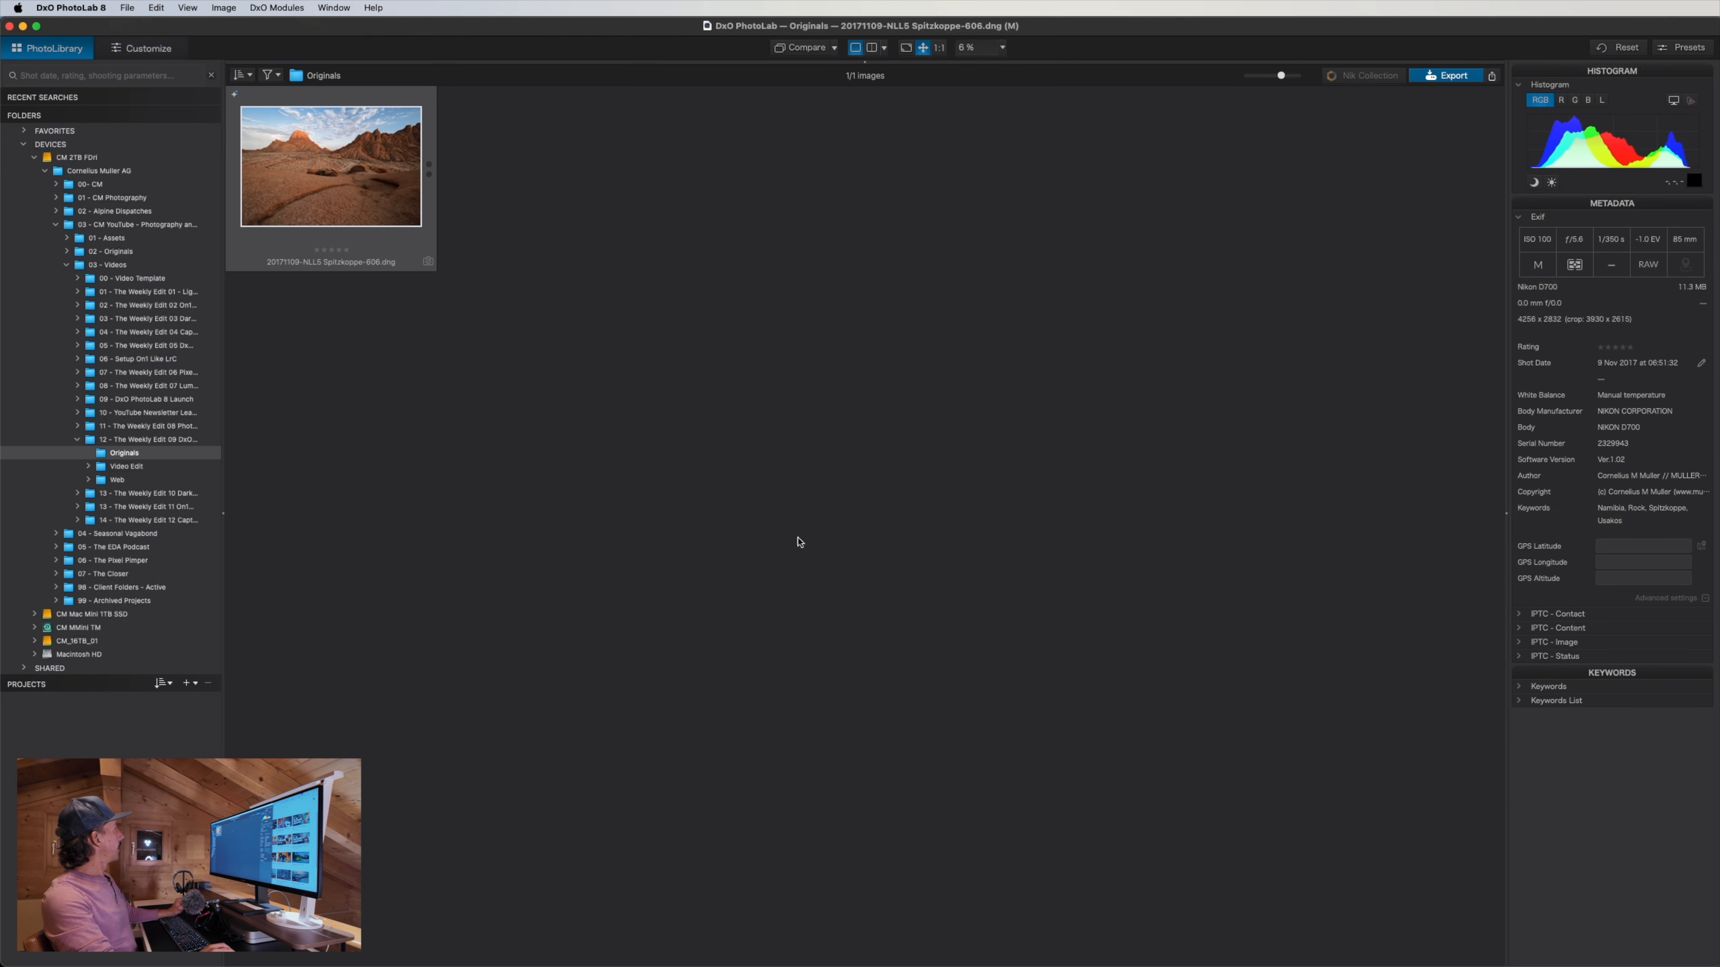
{"action": "right_click", "coordinate": [325, 159]}
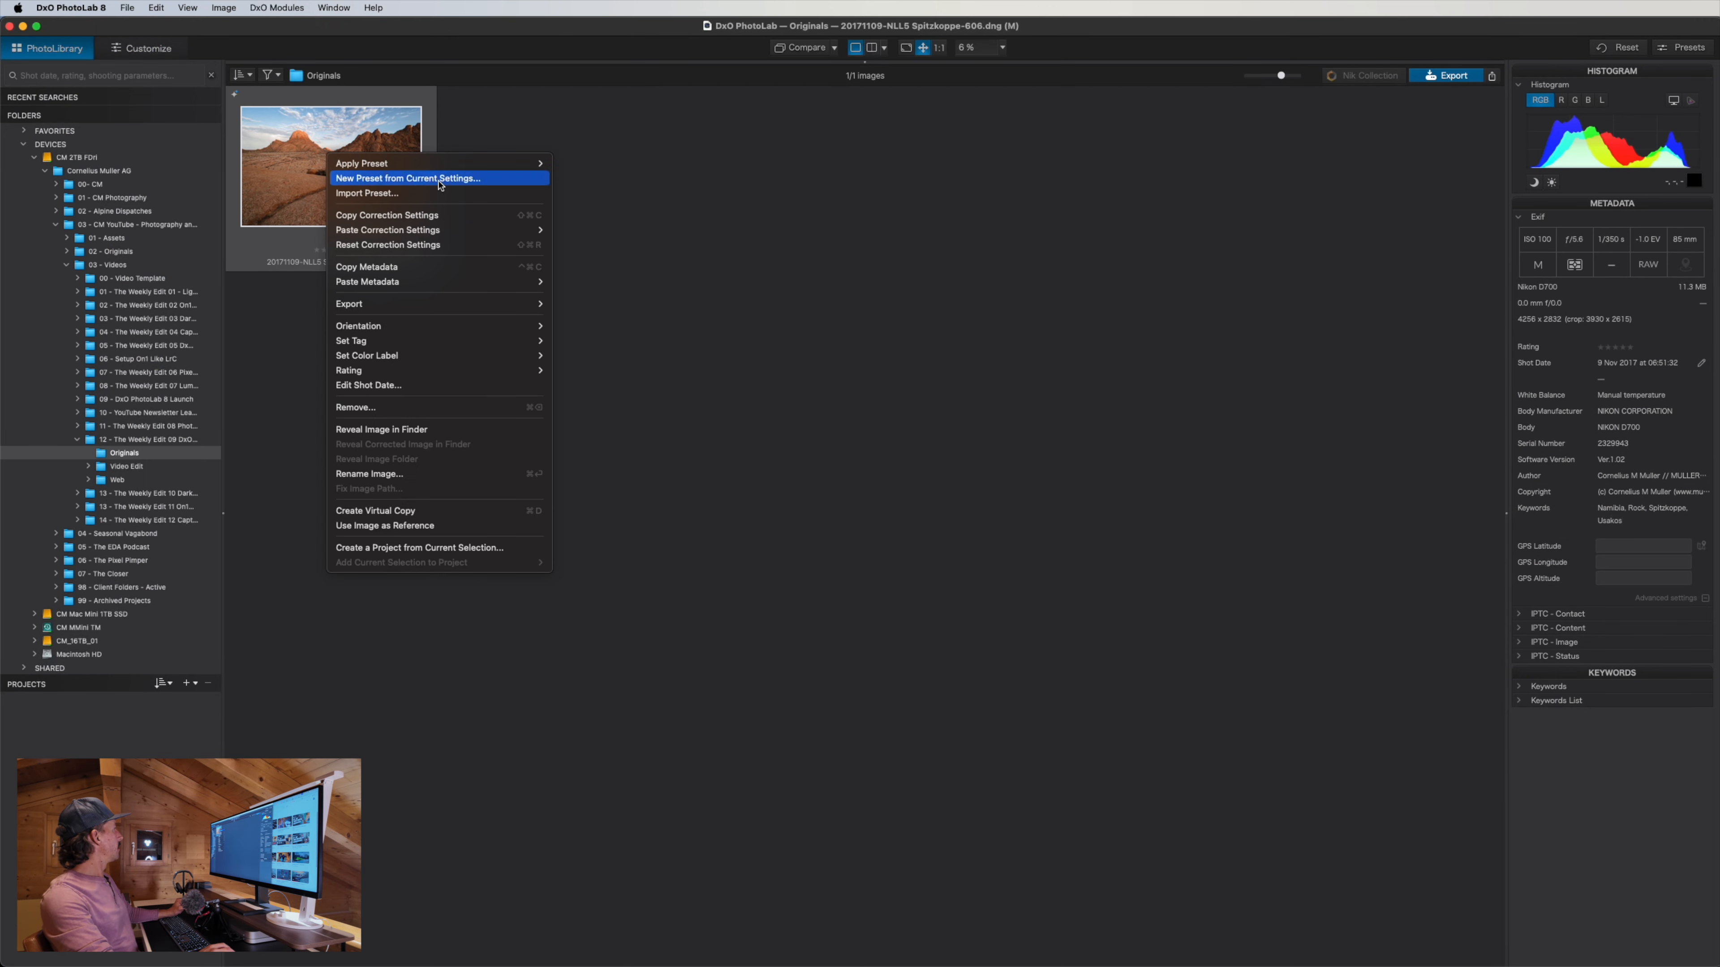
{"action": "mouse_move", "coordinate": [418, 166]}
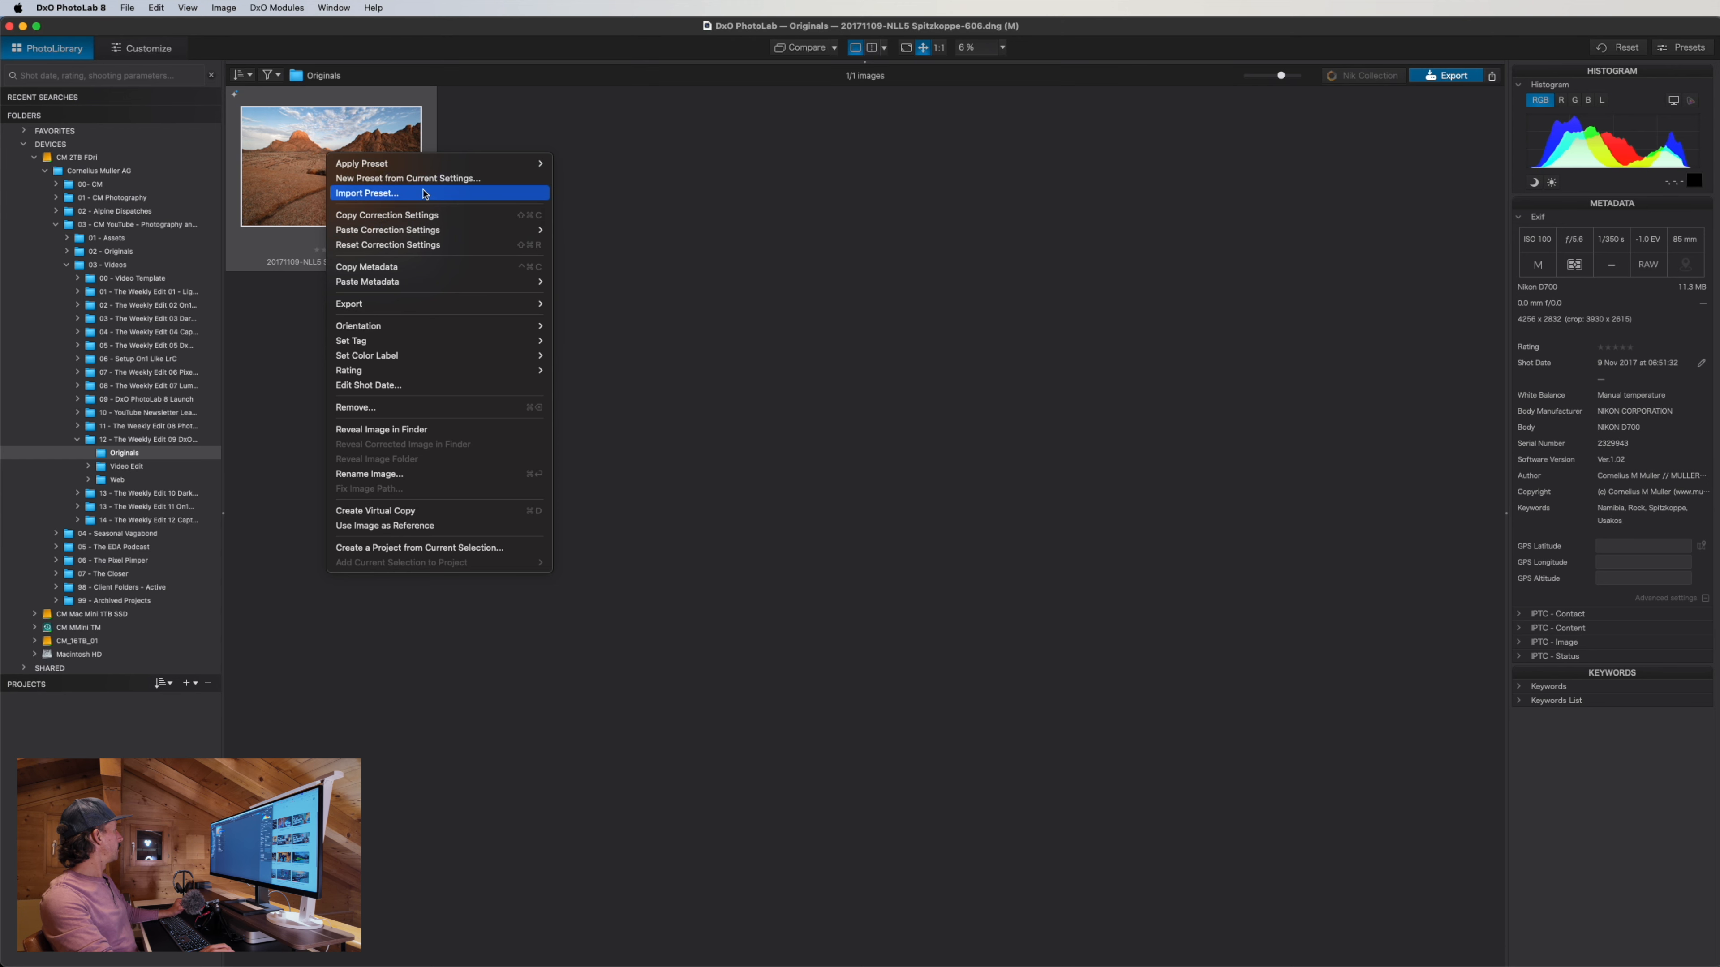
{"action": "left_click", "coordinate": [457, 515]}
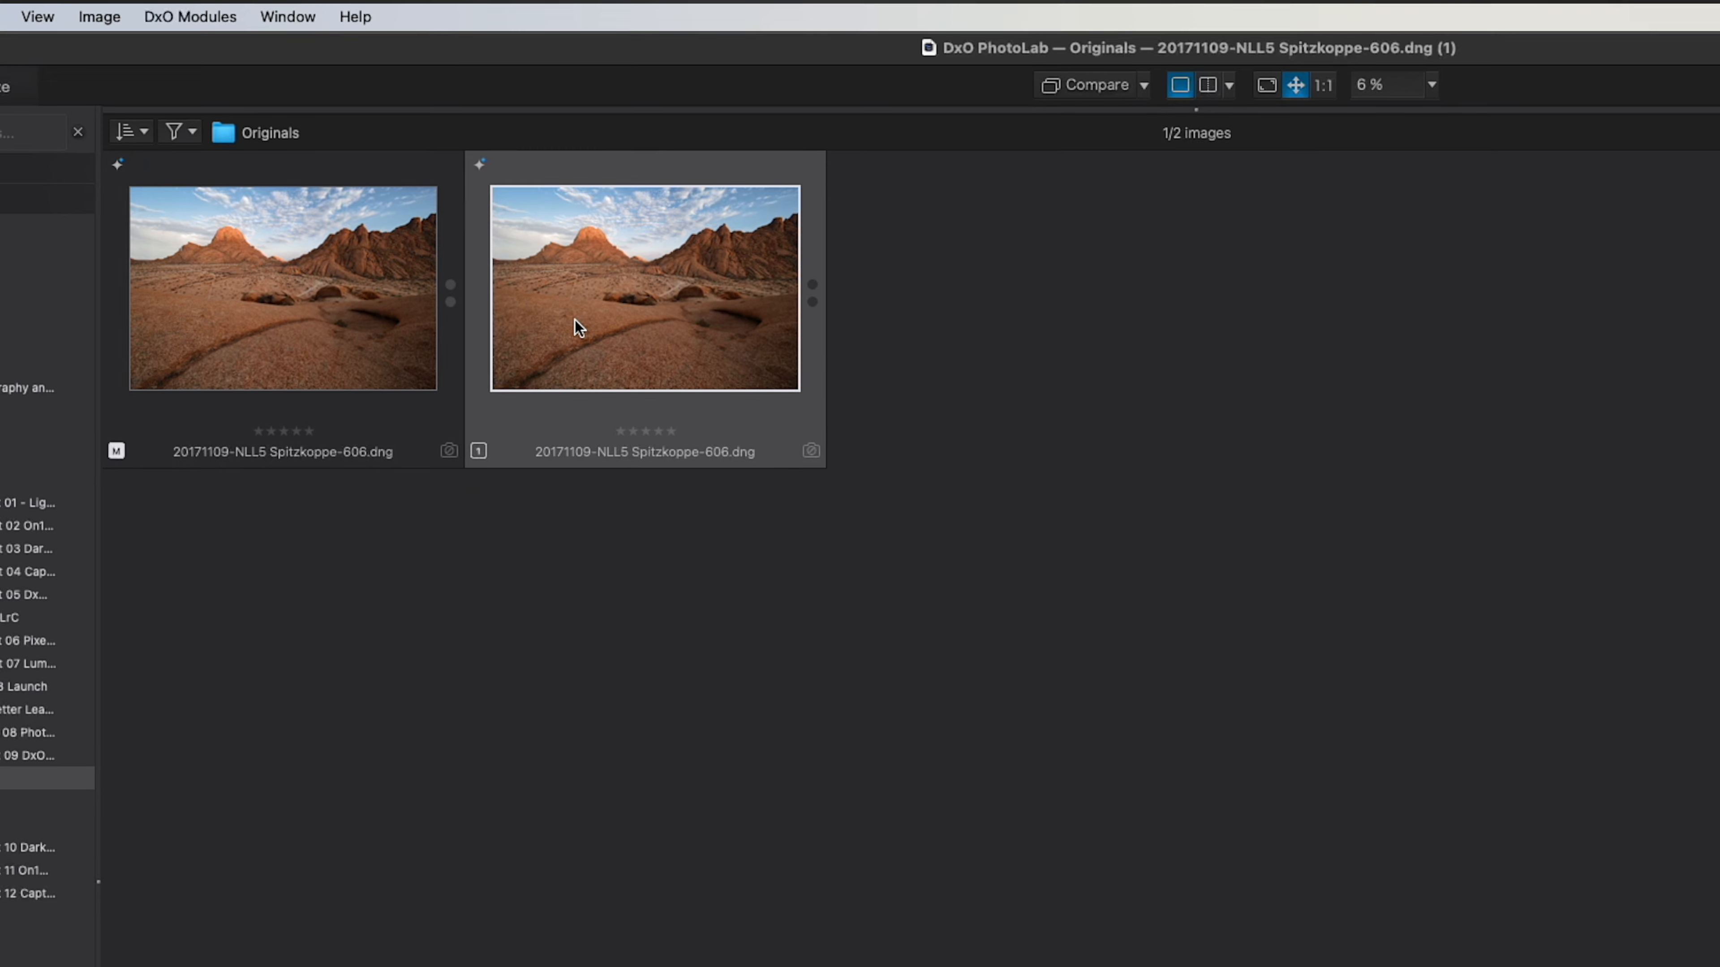
Create a second virtual copy from the first copy, and remove it again
{"action": "right_click", "coordinate": [563, 292]}
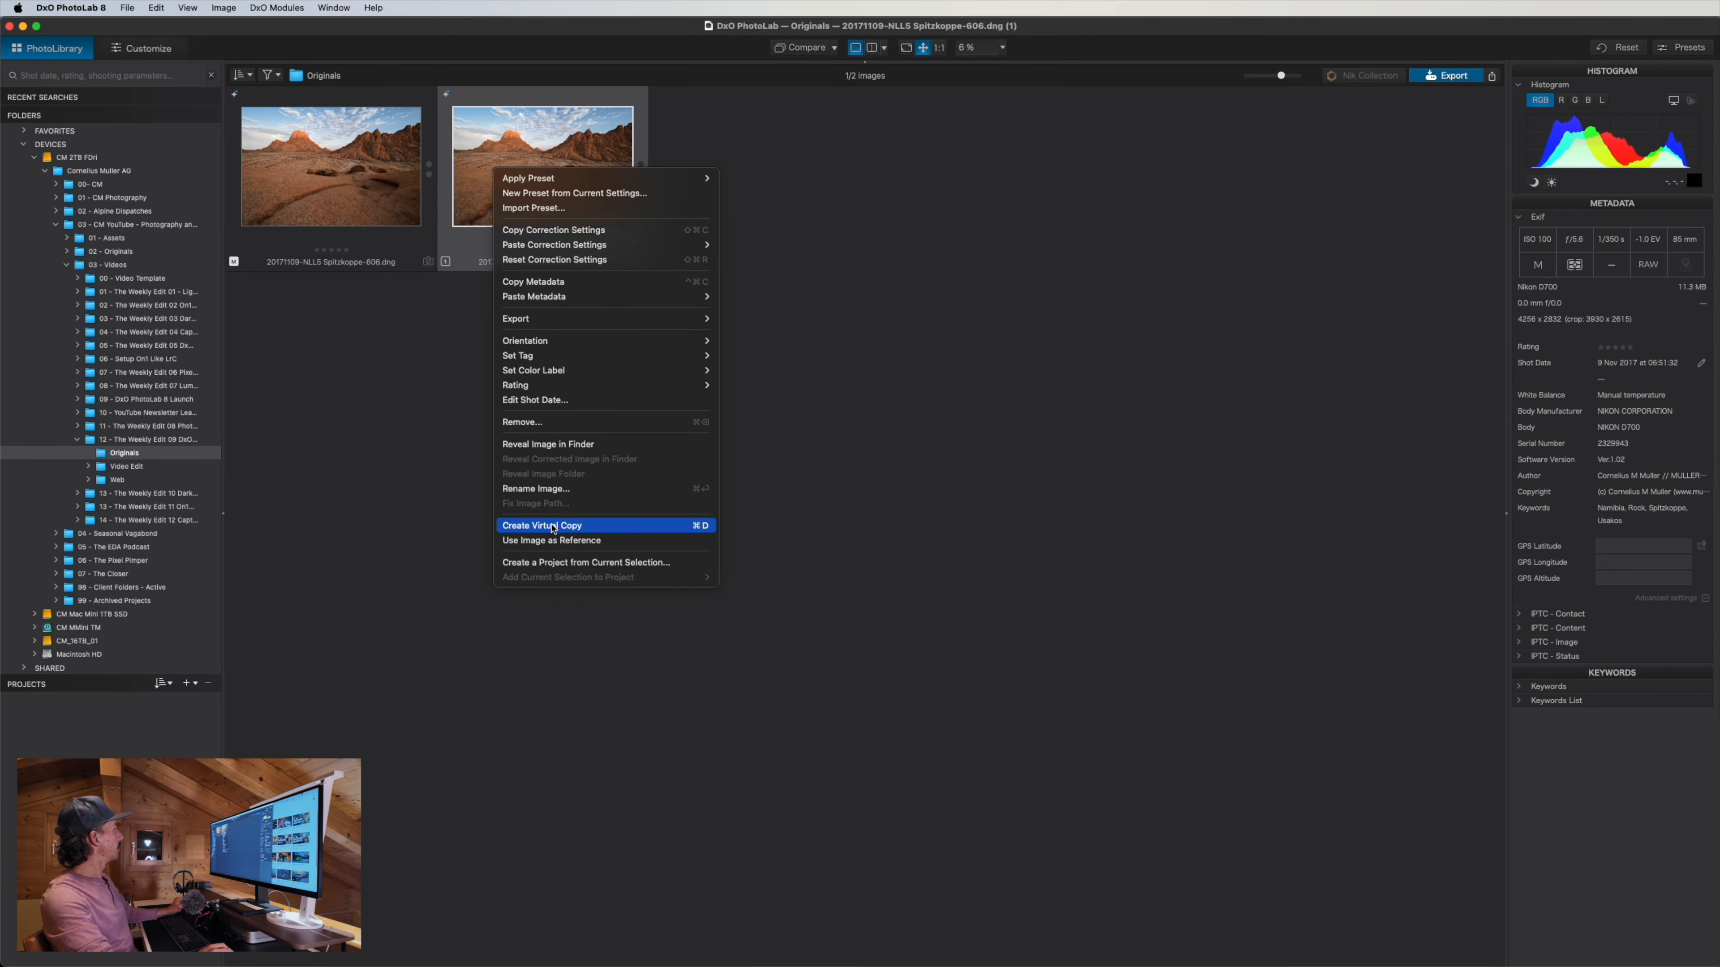
{"action": "left_click", "coordinate": [553, 526]}
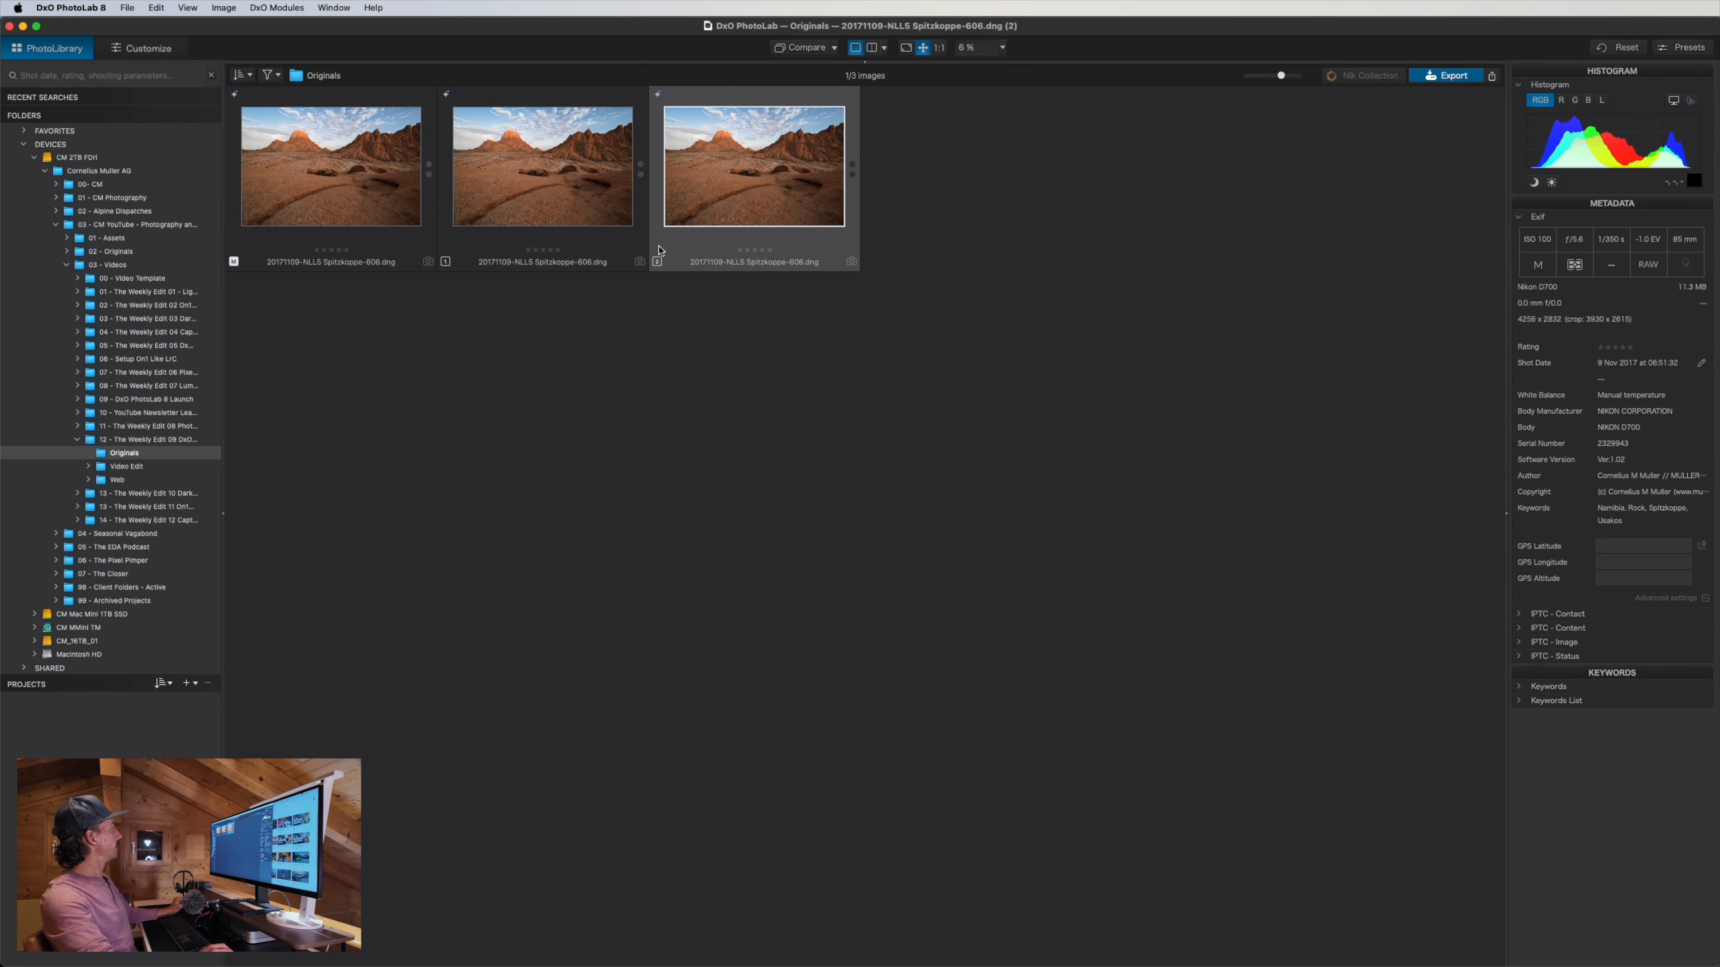
{"action": "key", "text": "super+z"}
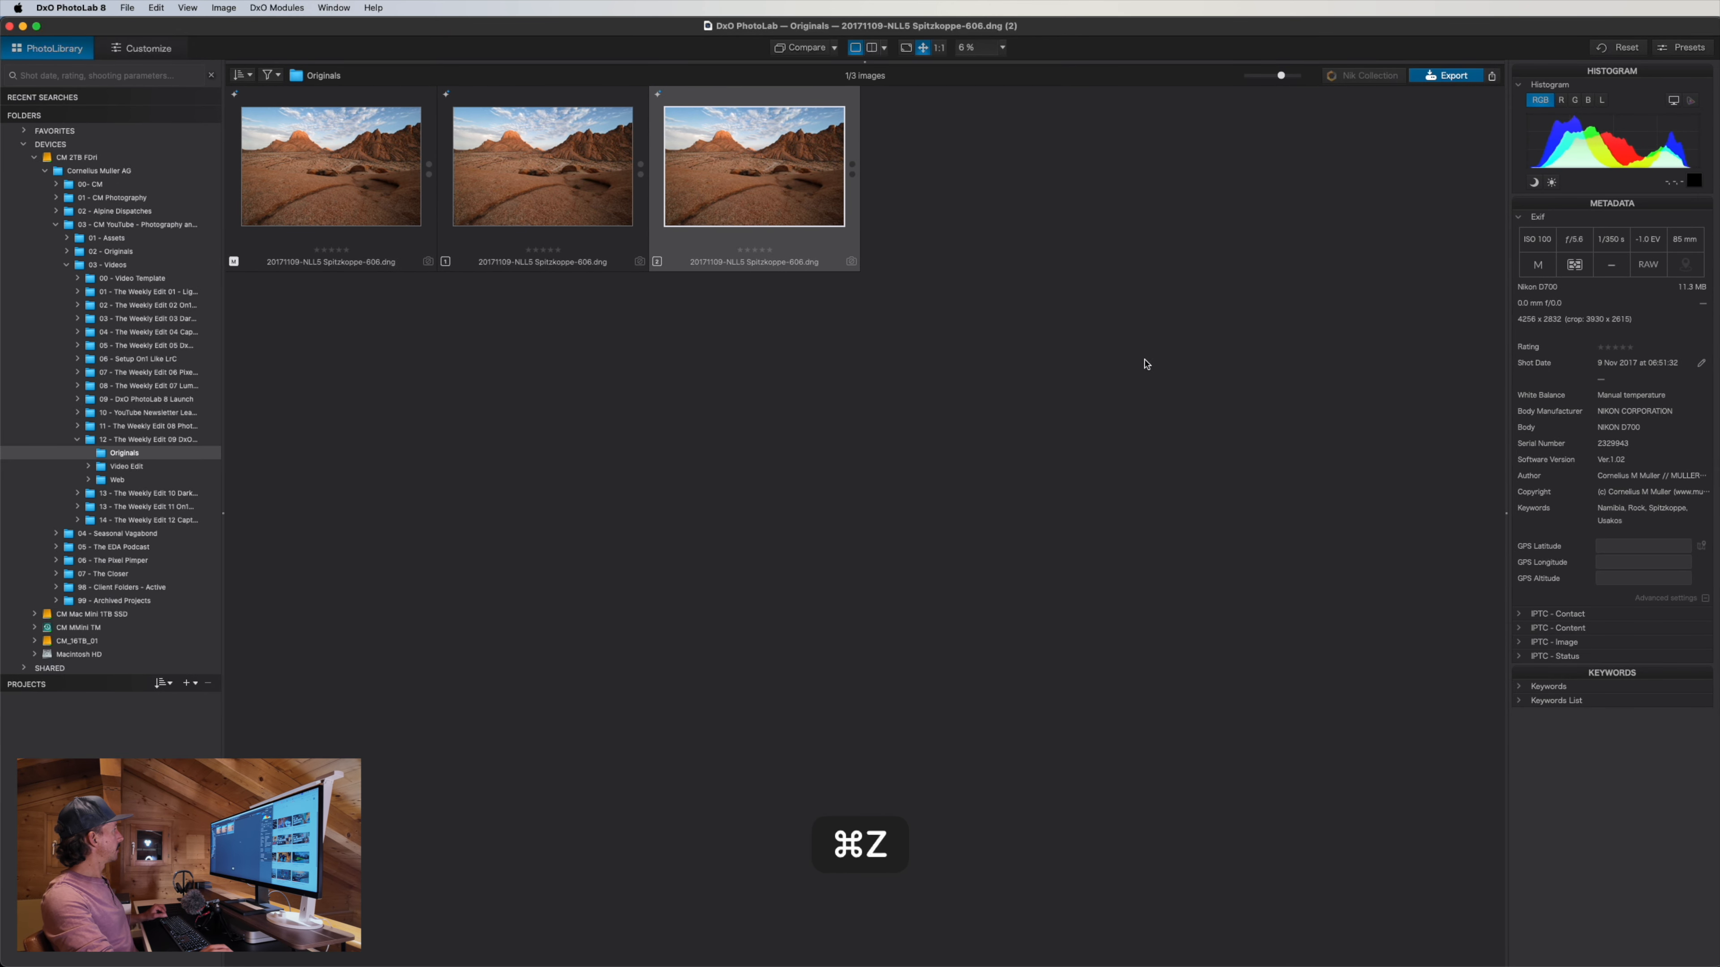
{"action": "right_click", "coordinate": [738, 203]}
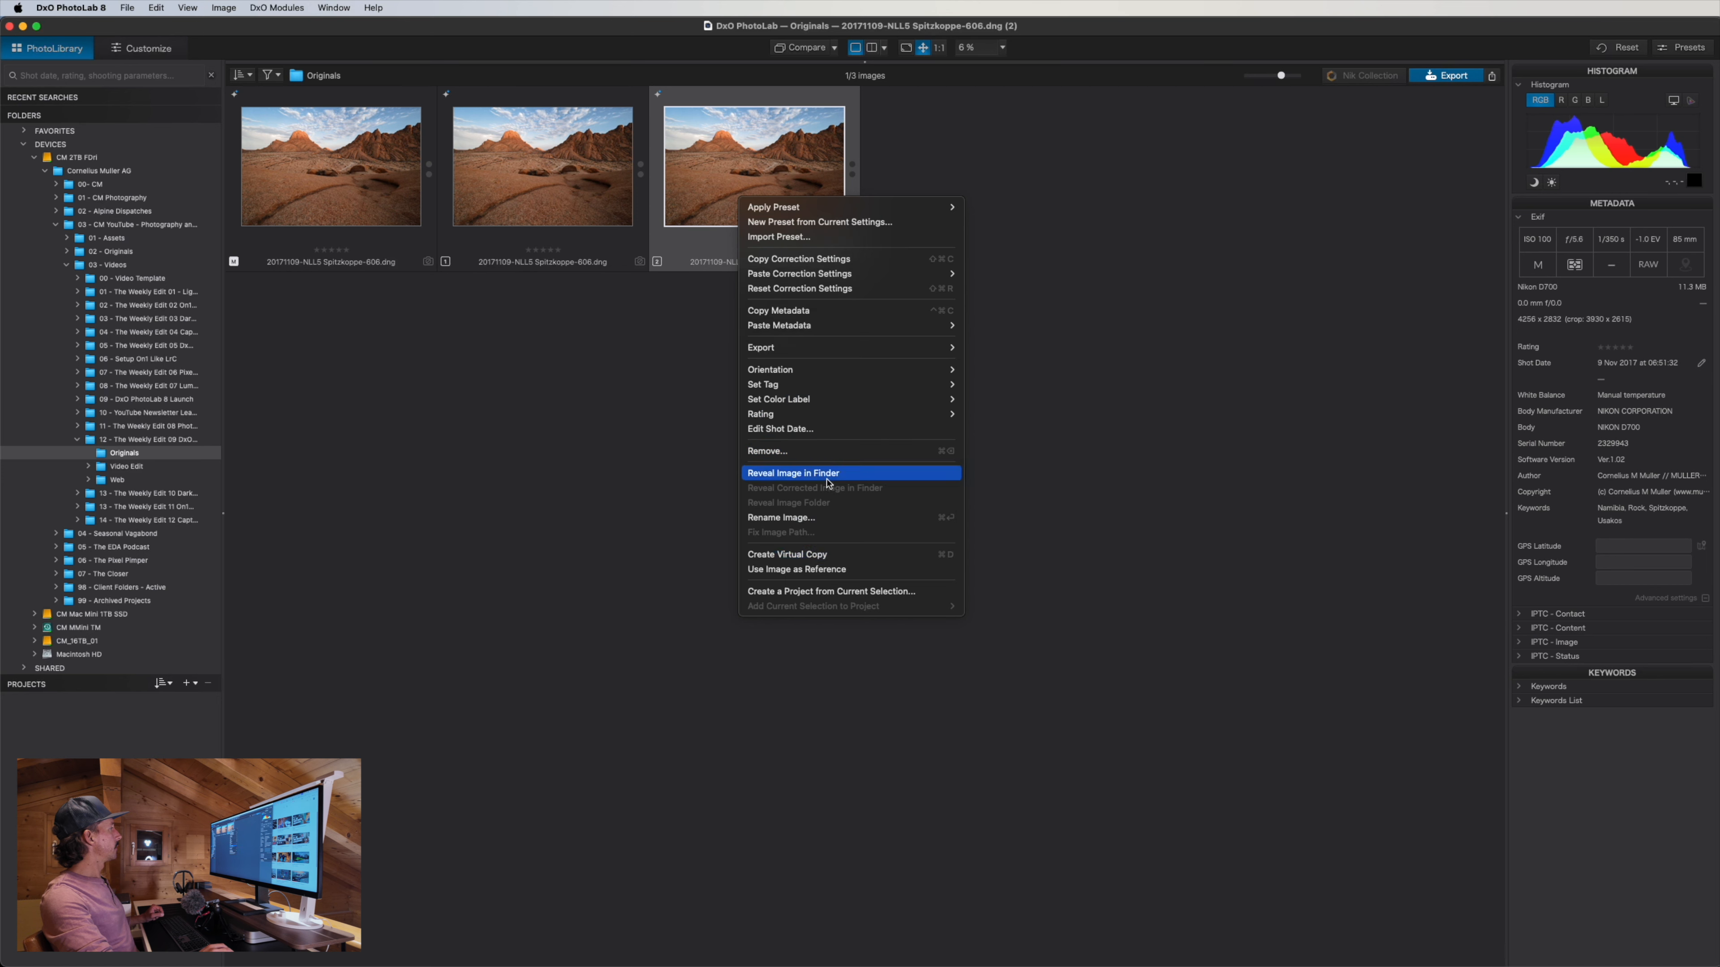
{"action": "left_click", "coordinate": [819, 452]}
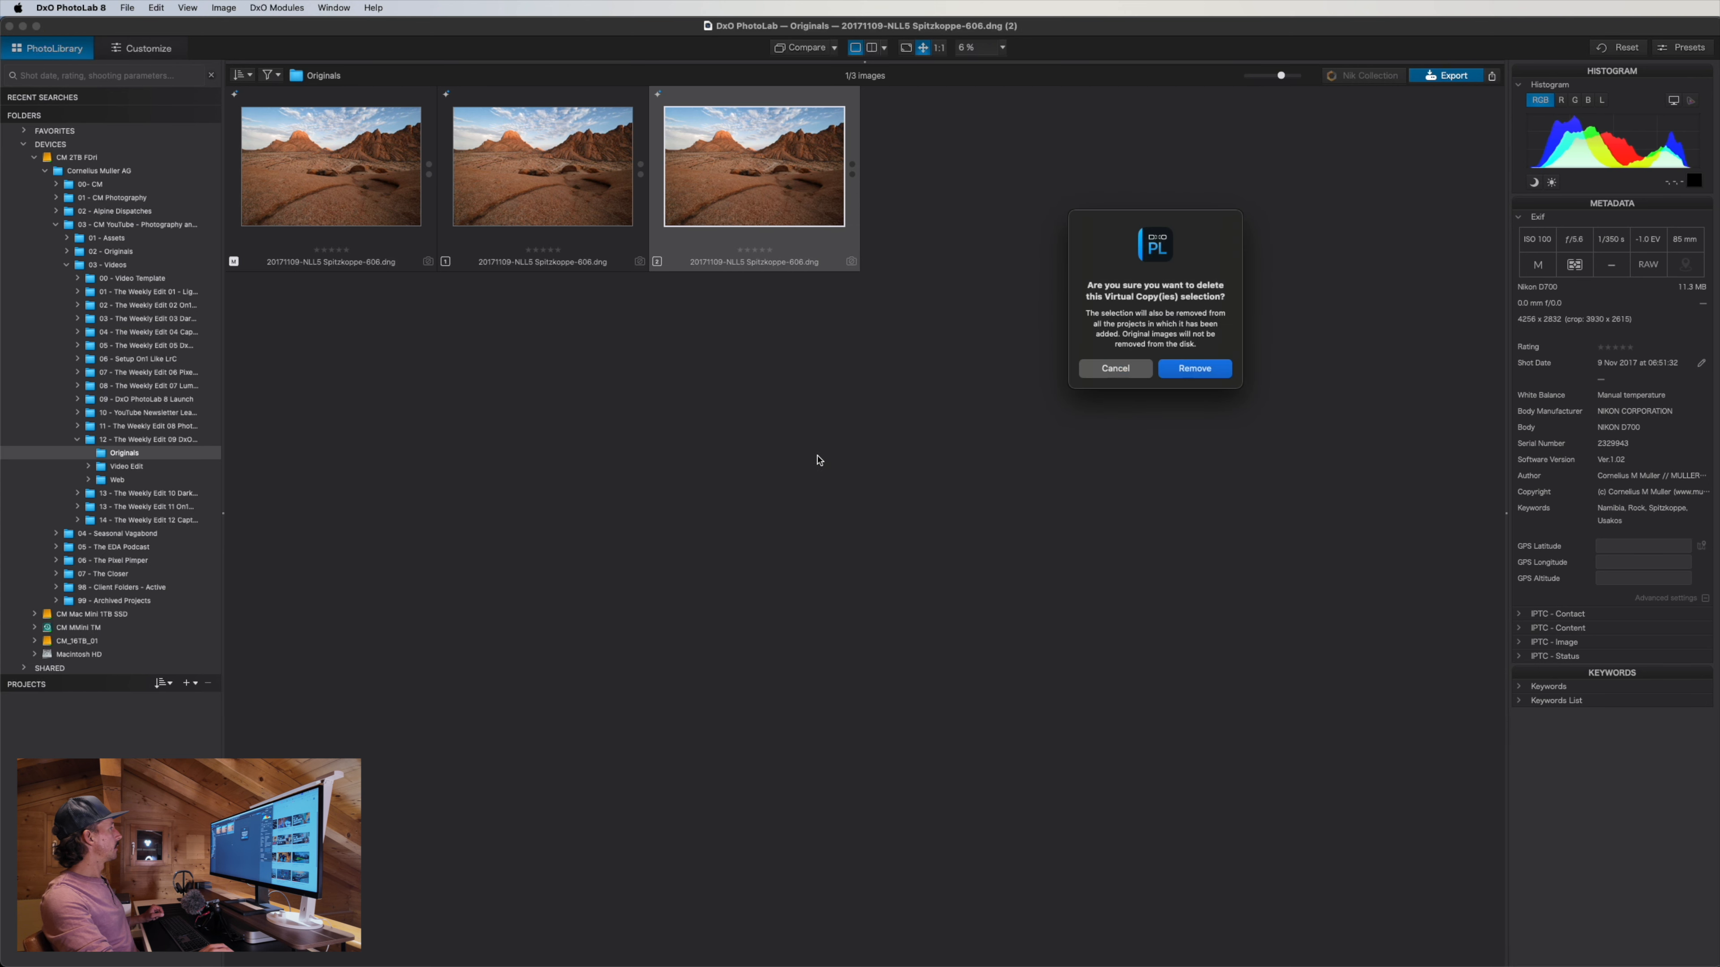
{"action": "left_click", "coordinate": [1211, 374]}
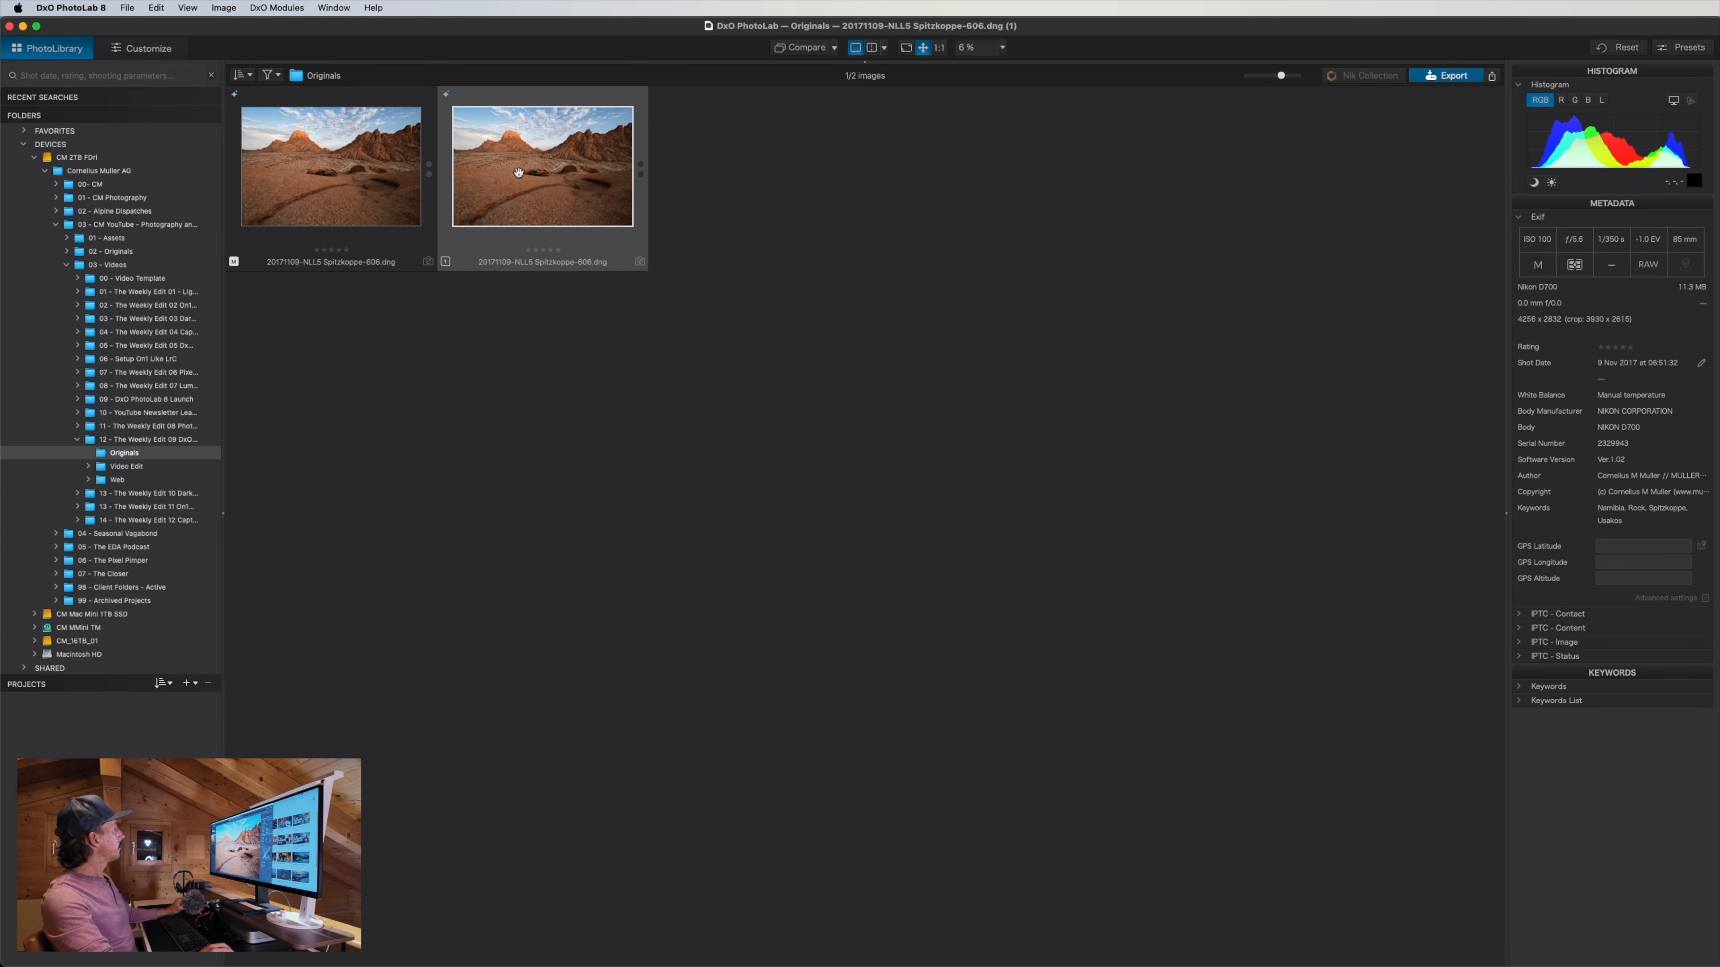
Open the virtual copy for editing and switch its colour rendering to black and white
{"action": "double_click", "coordinate": [495, 173]}
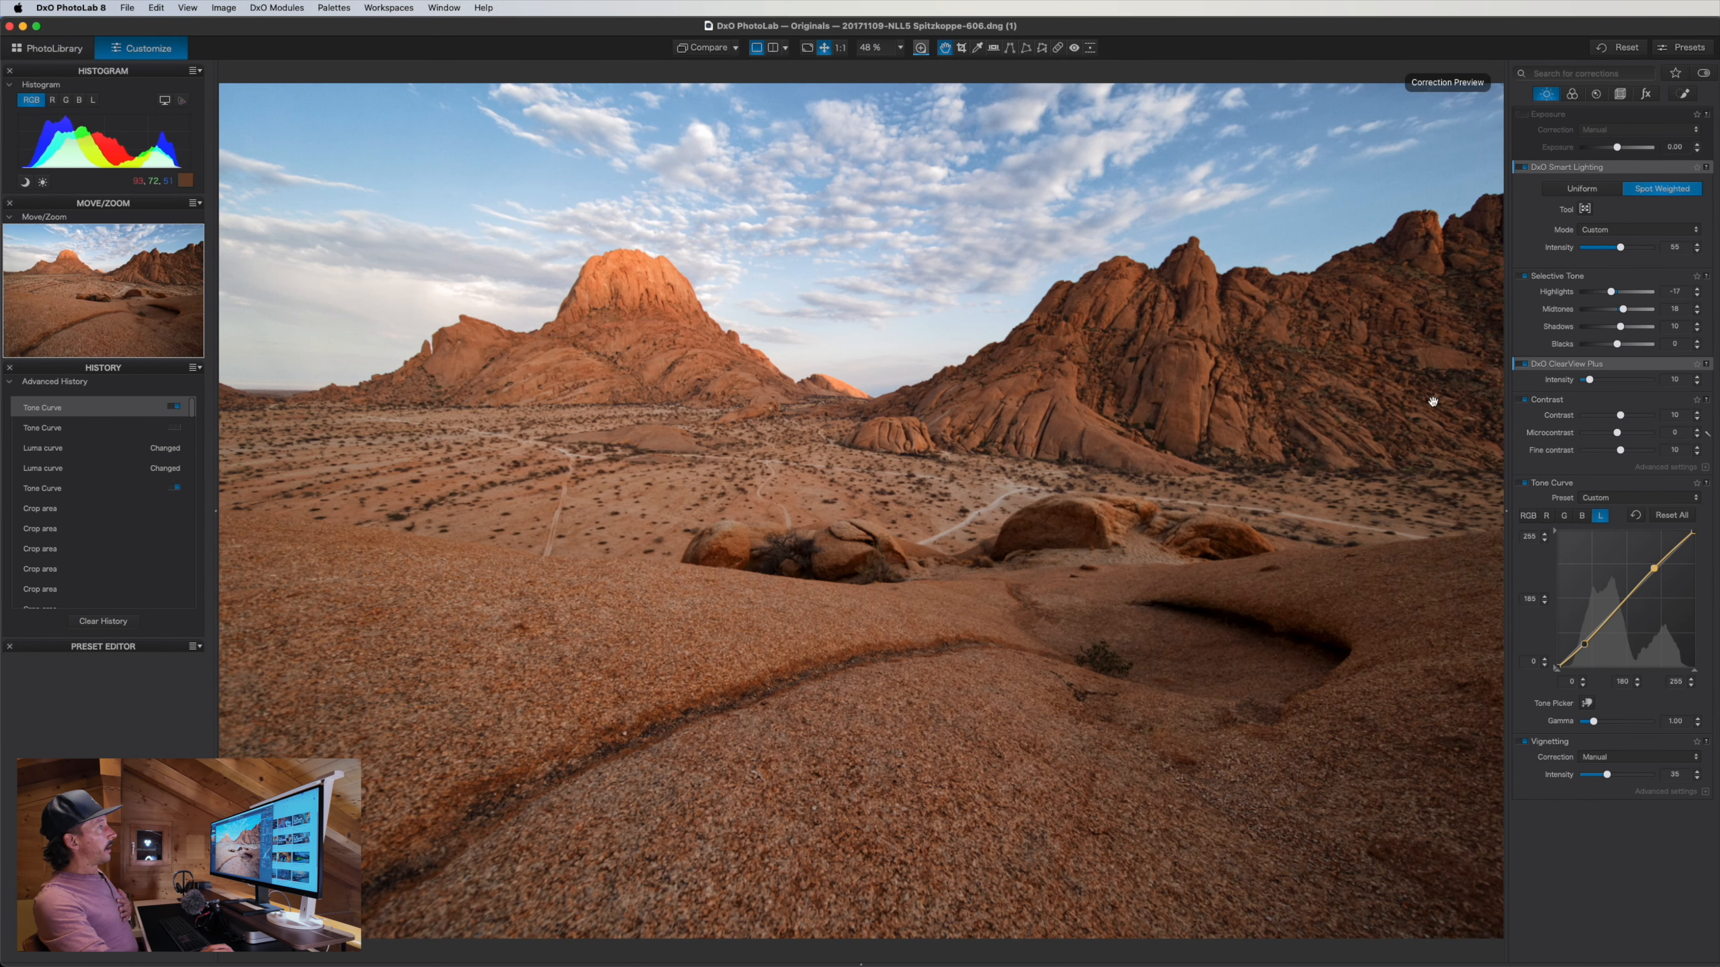
{"action": "left_click", "coordinate": [1571, 94]}
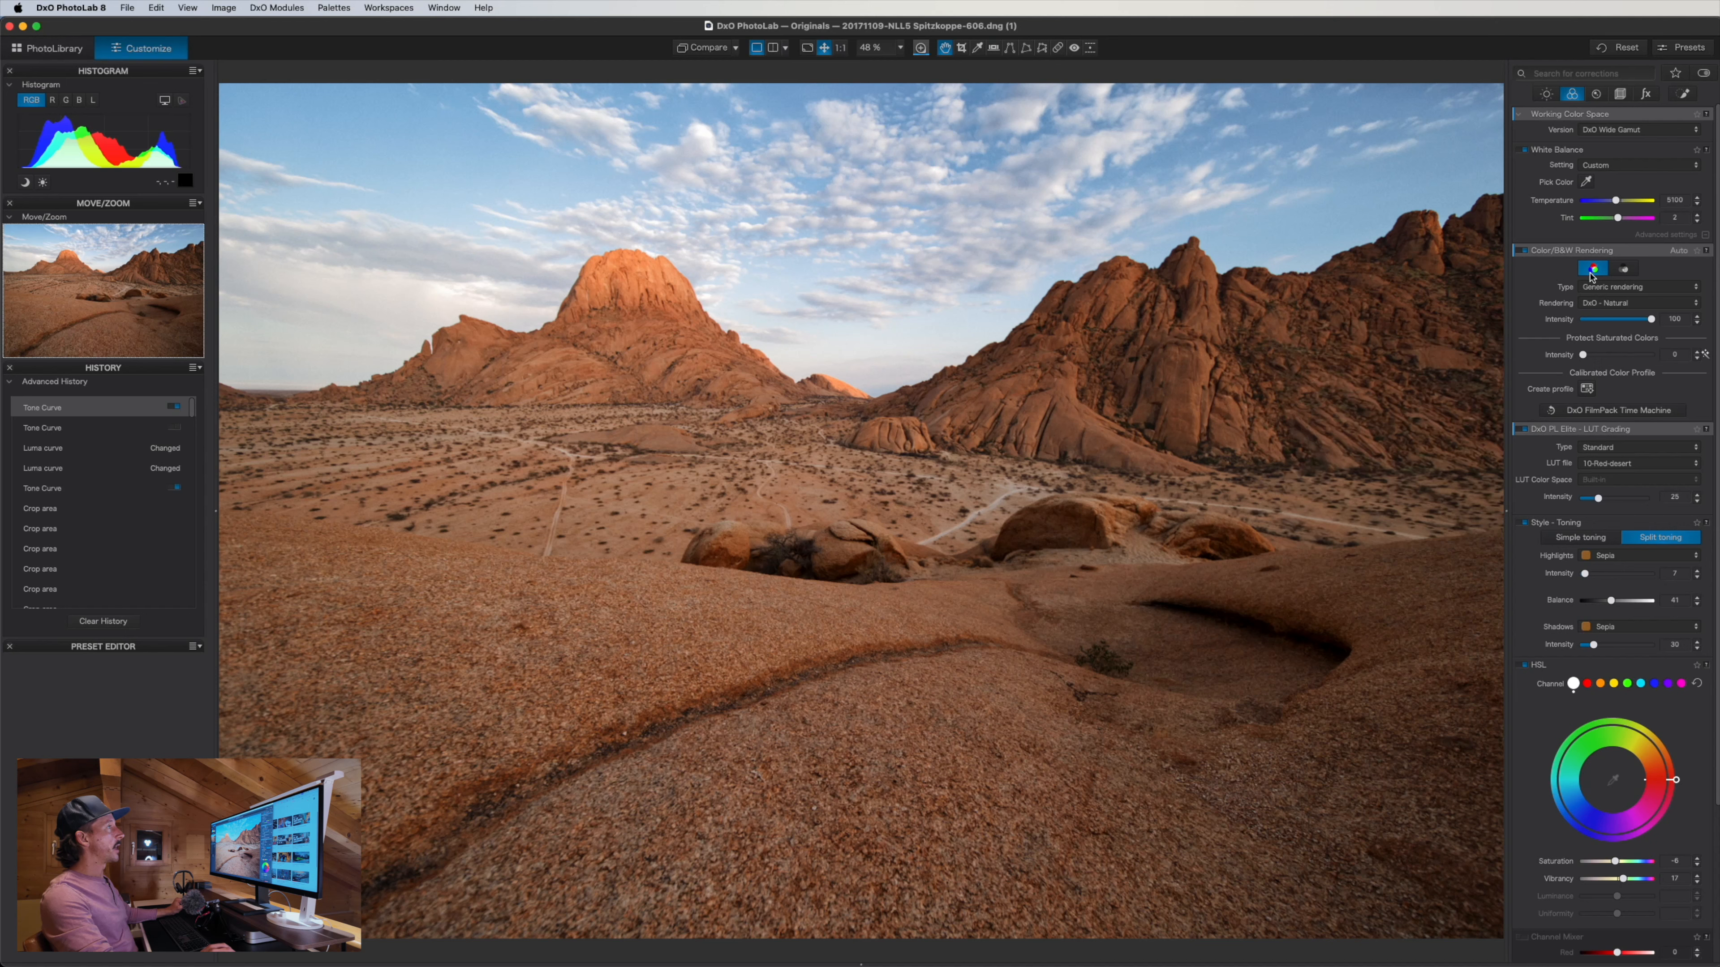
{"action": "left_click", "coordinate": [1551, 97]}
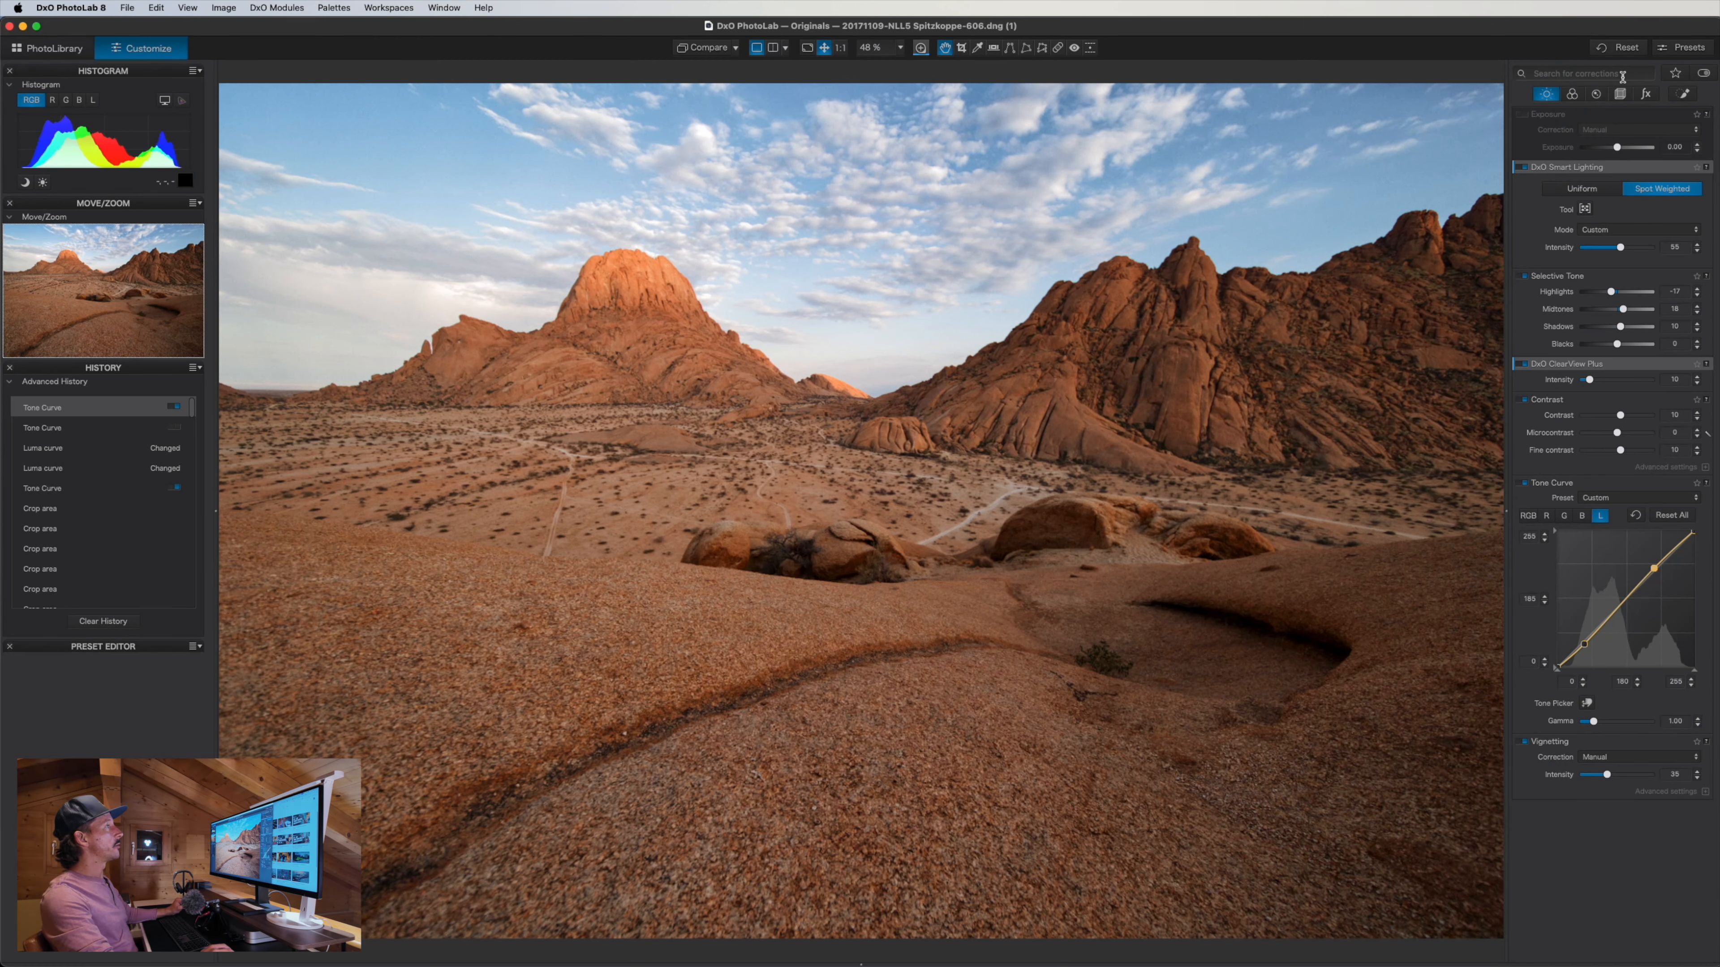
{"action": "left_click", "coordinate": [1571, 94]}
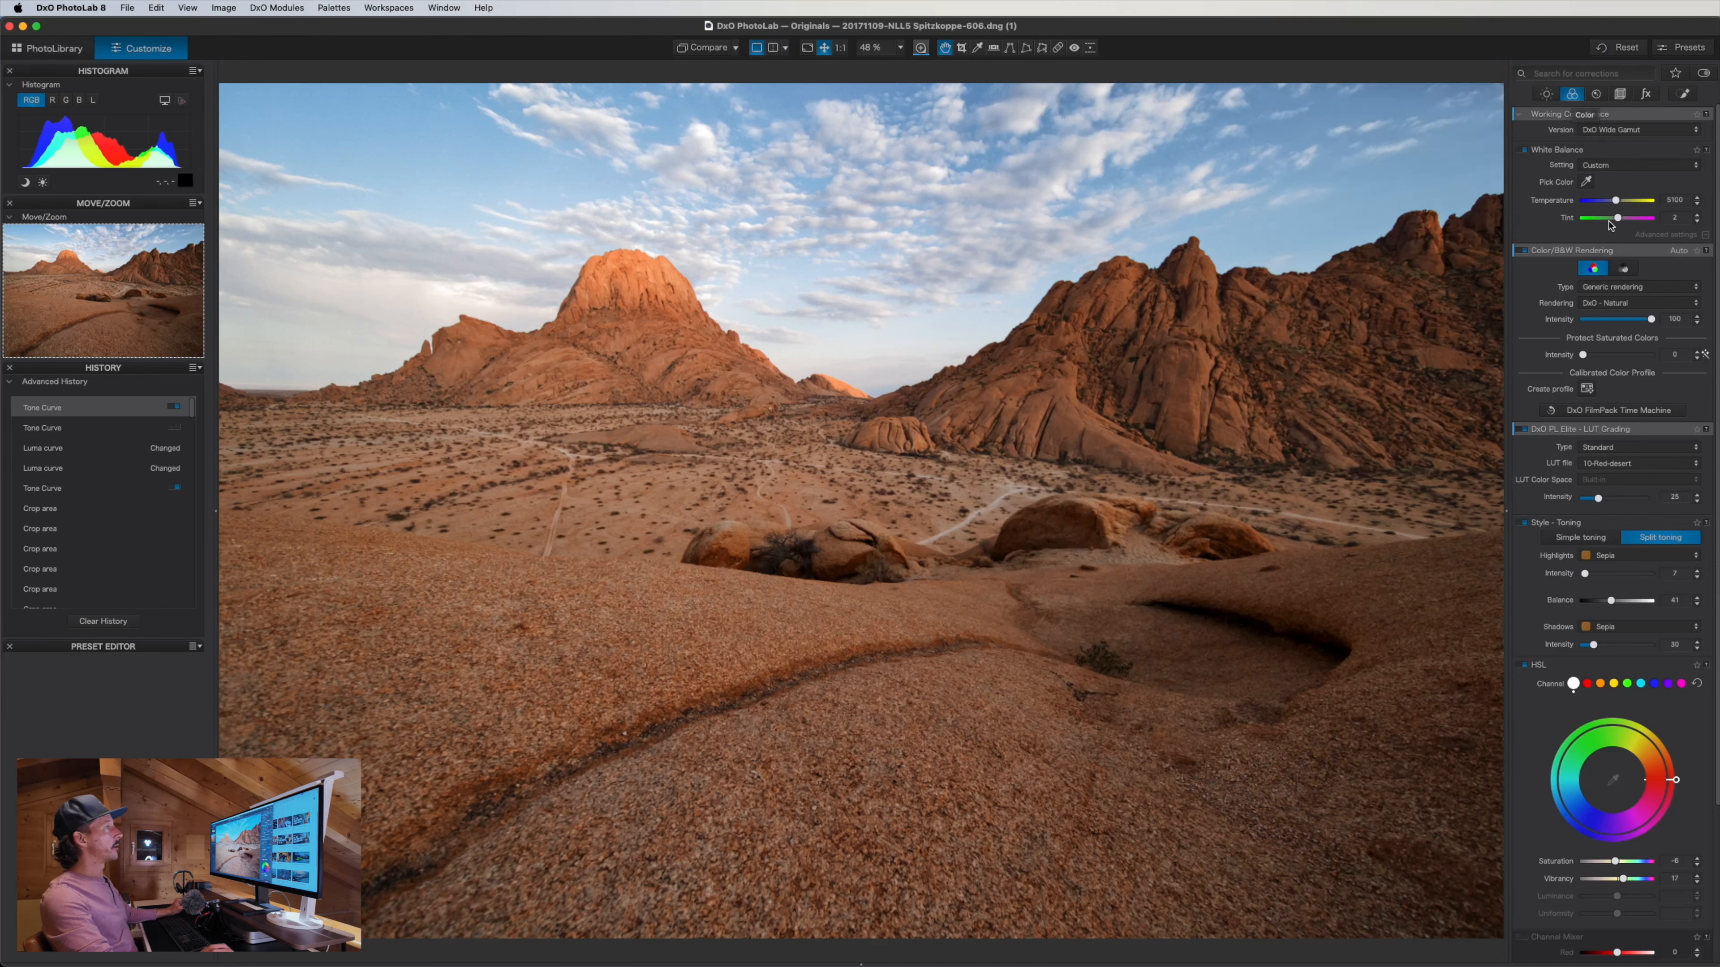
{"action": "mouse_move", "coordinate": [1575, 252]}
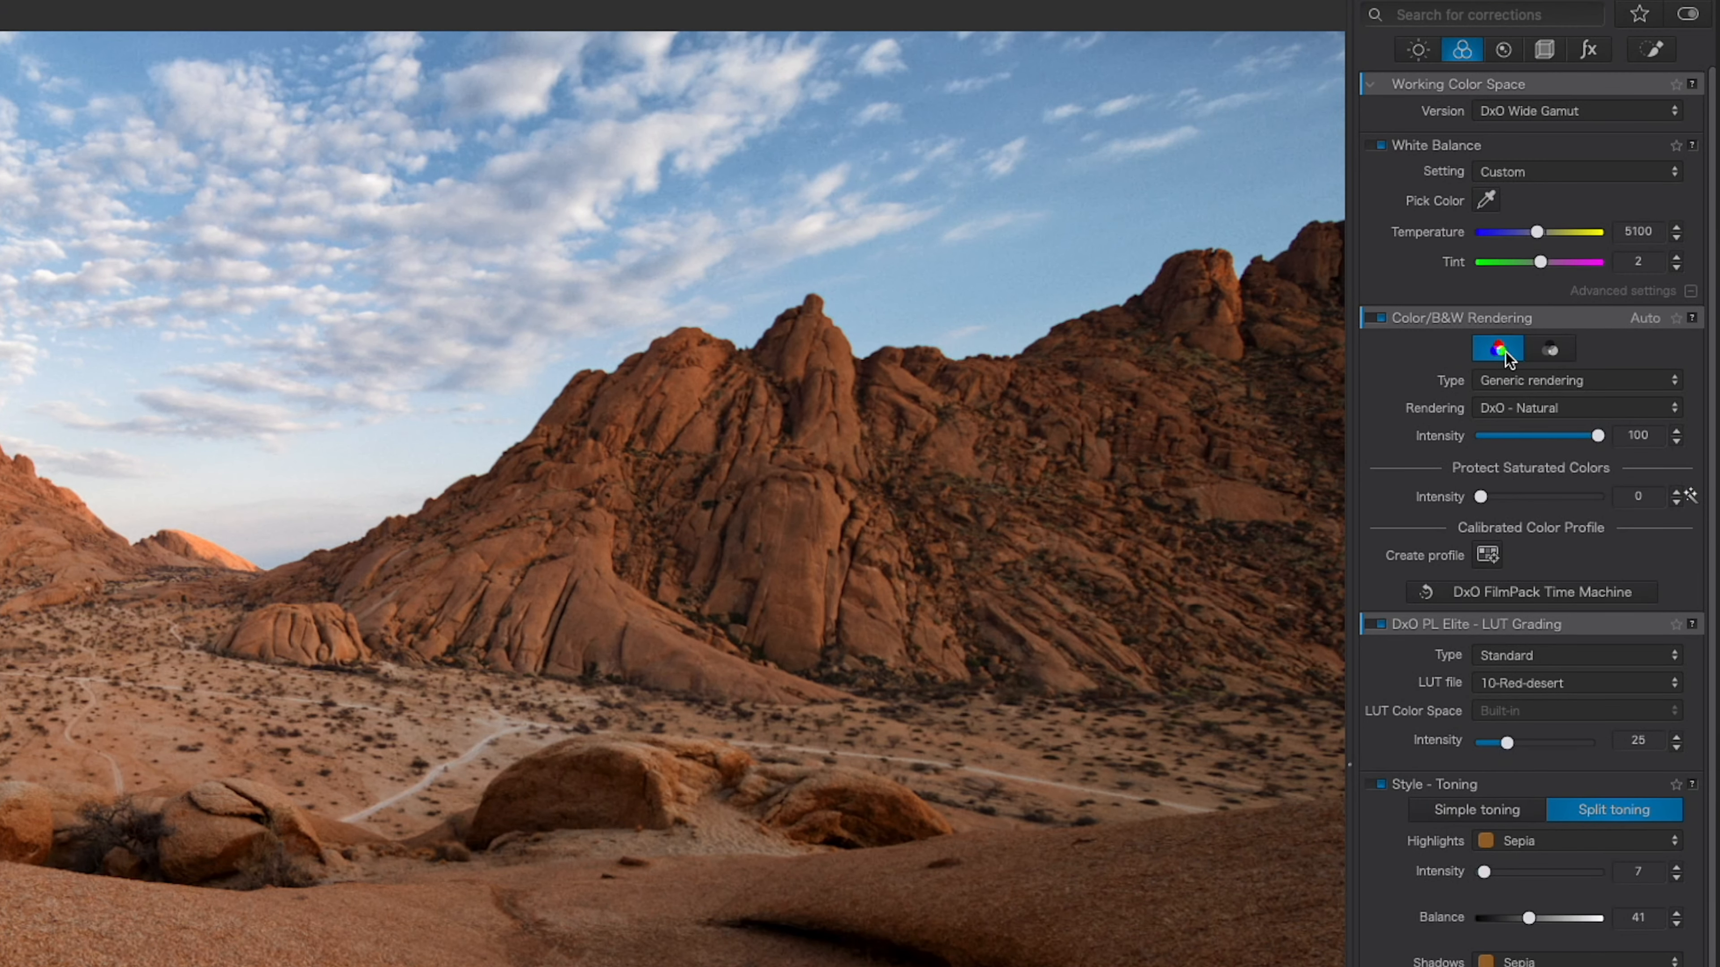
{"action": "left_click", "coordinate": [1562, 347]}
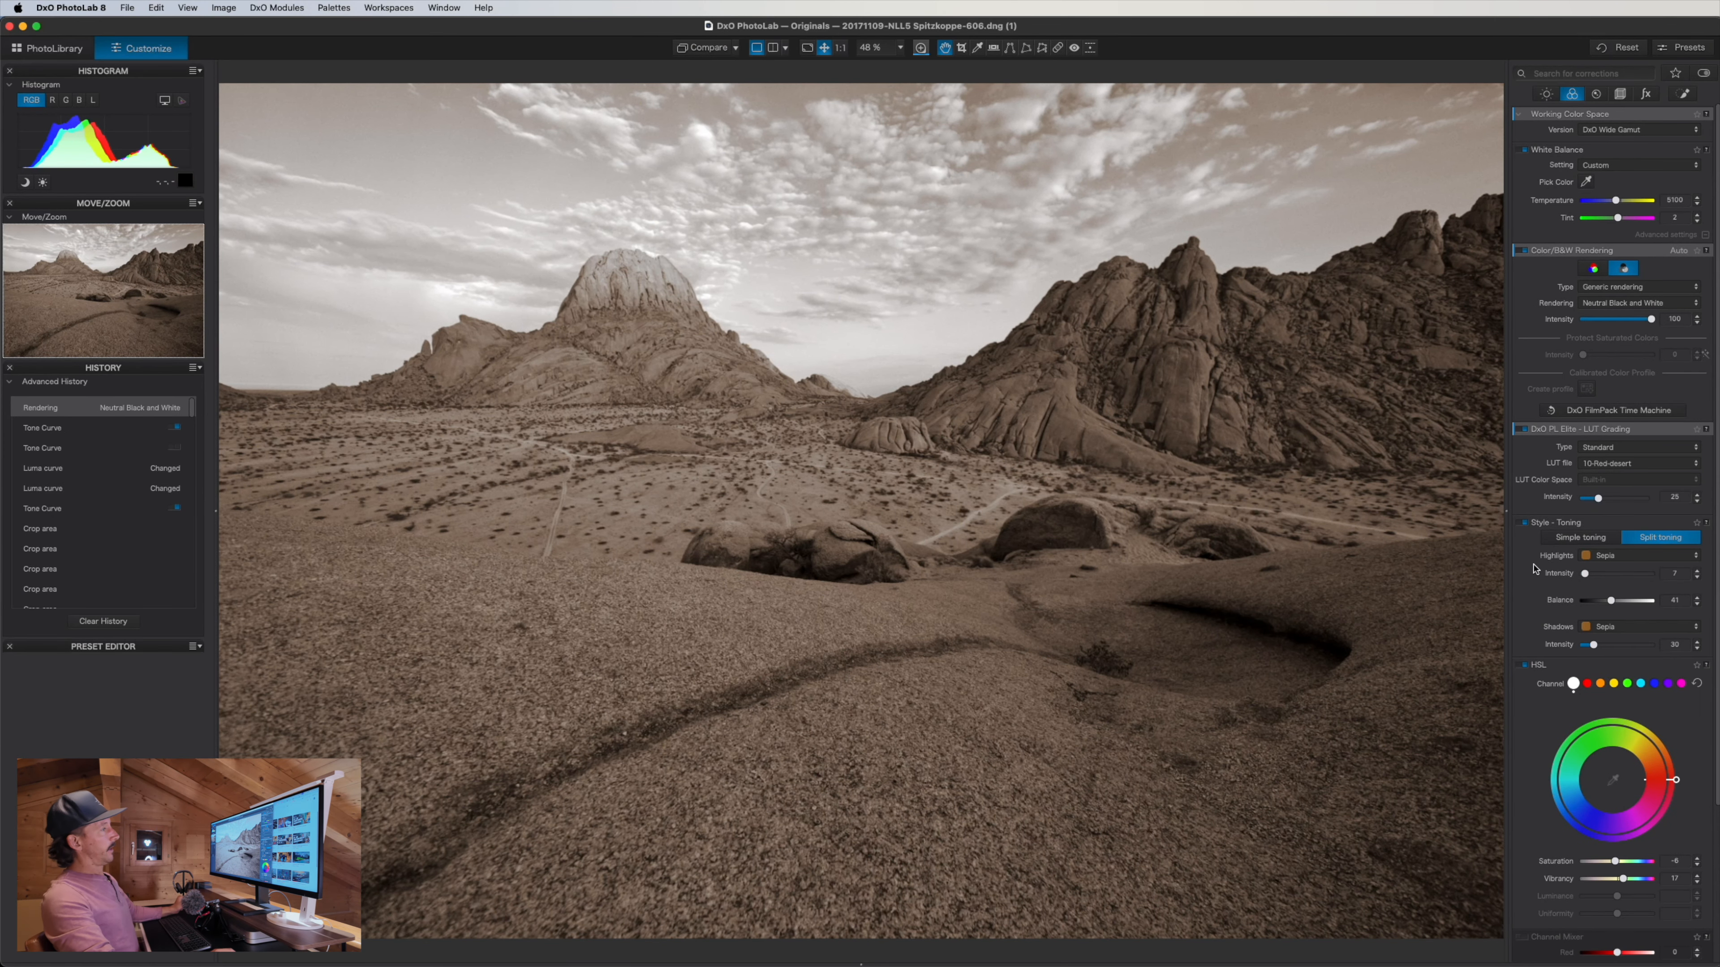
Check the LUT grading's effect on the black-and-white photo, and disable both the LUT grading and the split toning
{"action": "left_click", "coordinate": [1523, 430]}
{"action": "left_click", "coordinate": [1523, 430]}
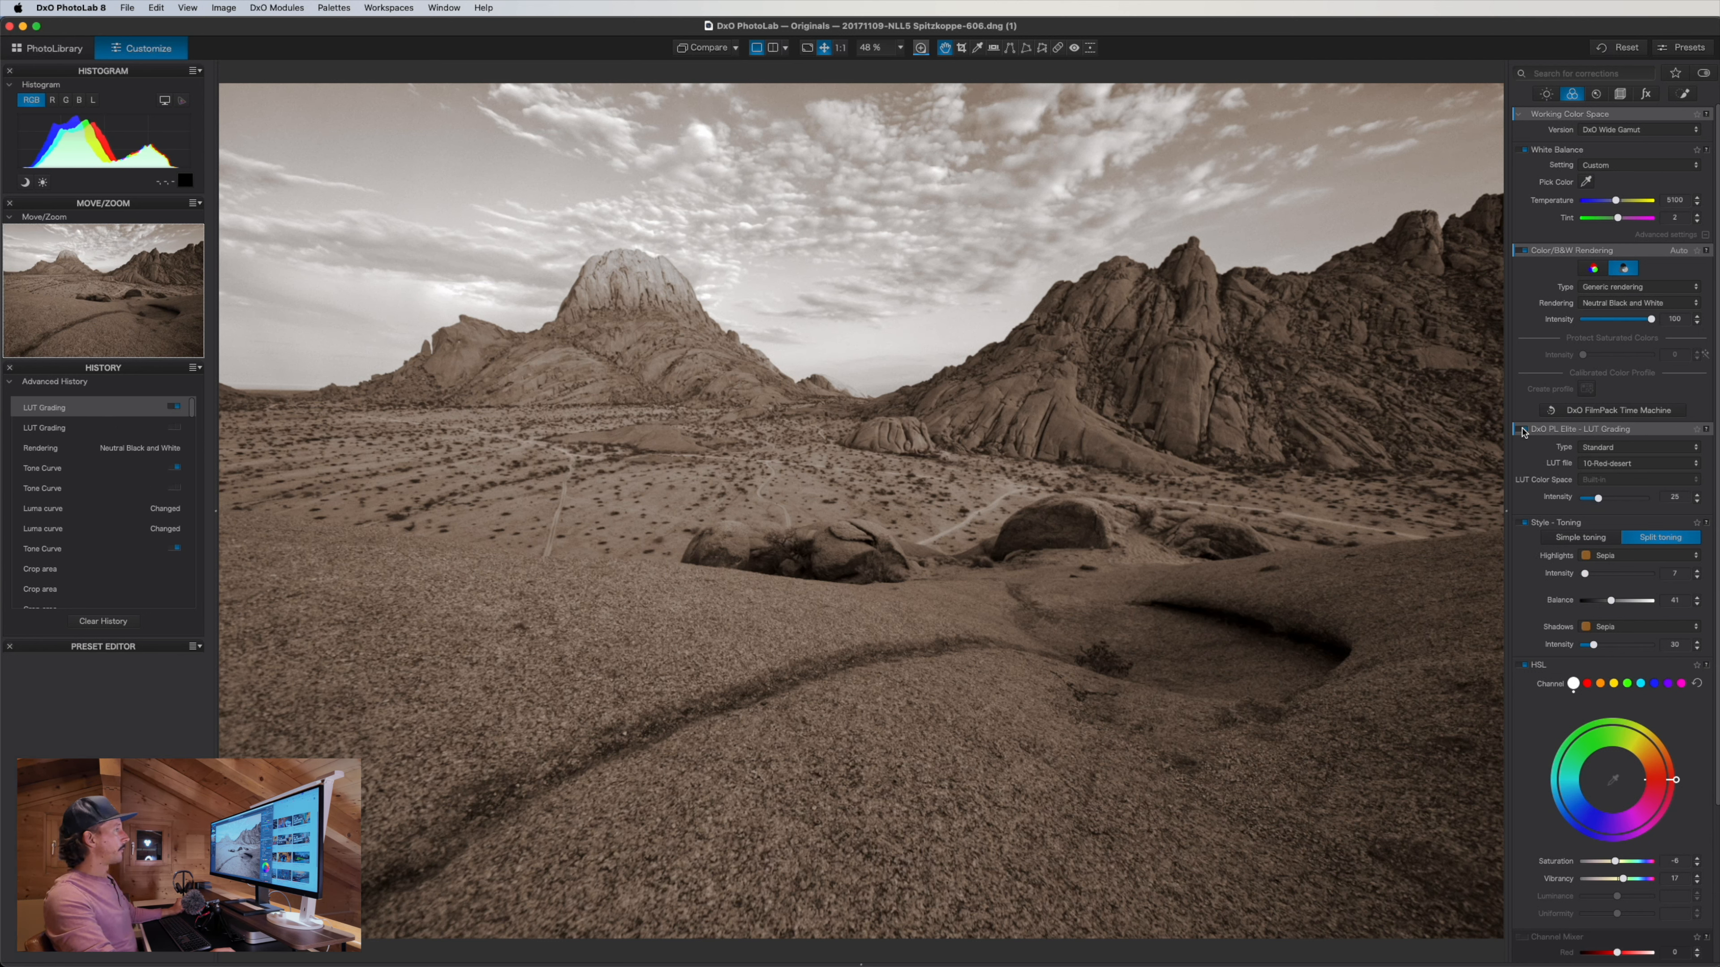
{"action": "left_click", "coordinate": [1522, 430]}
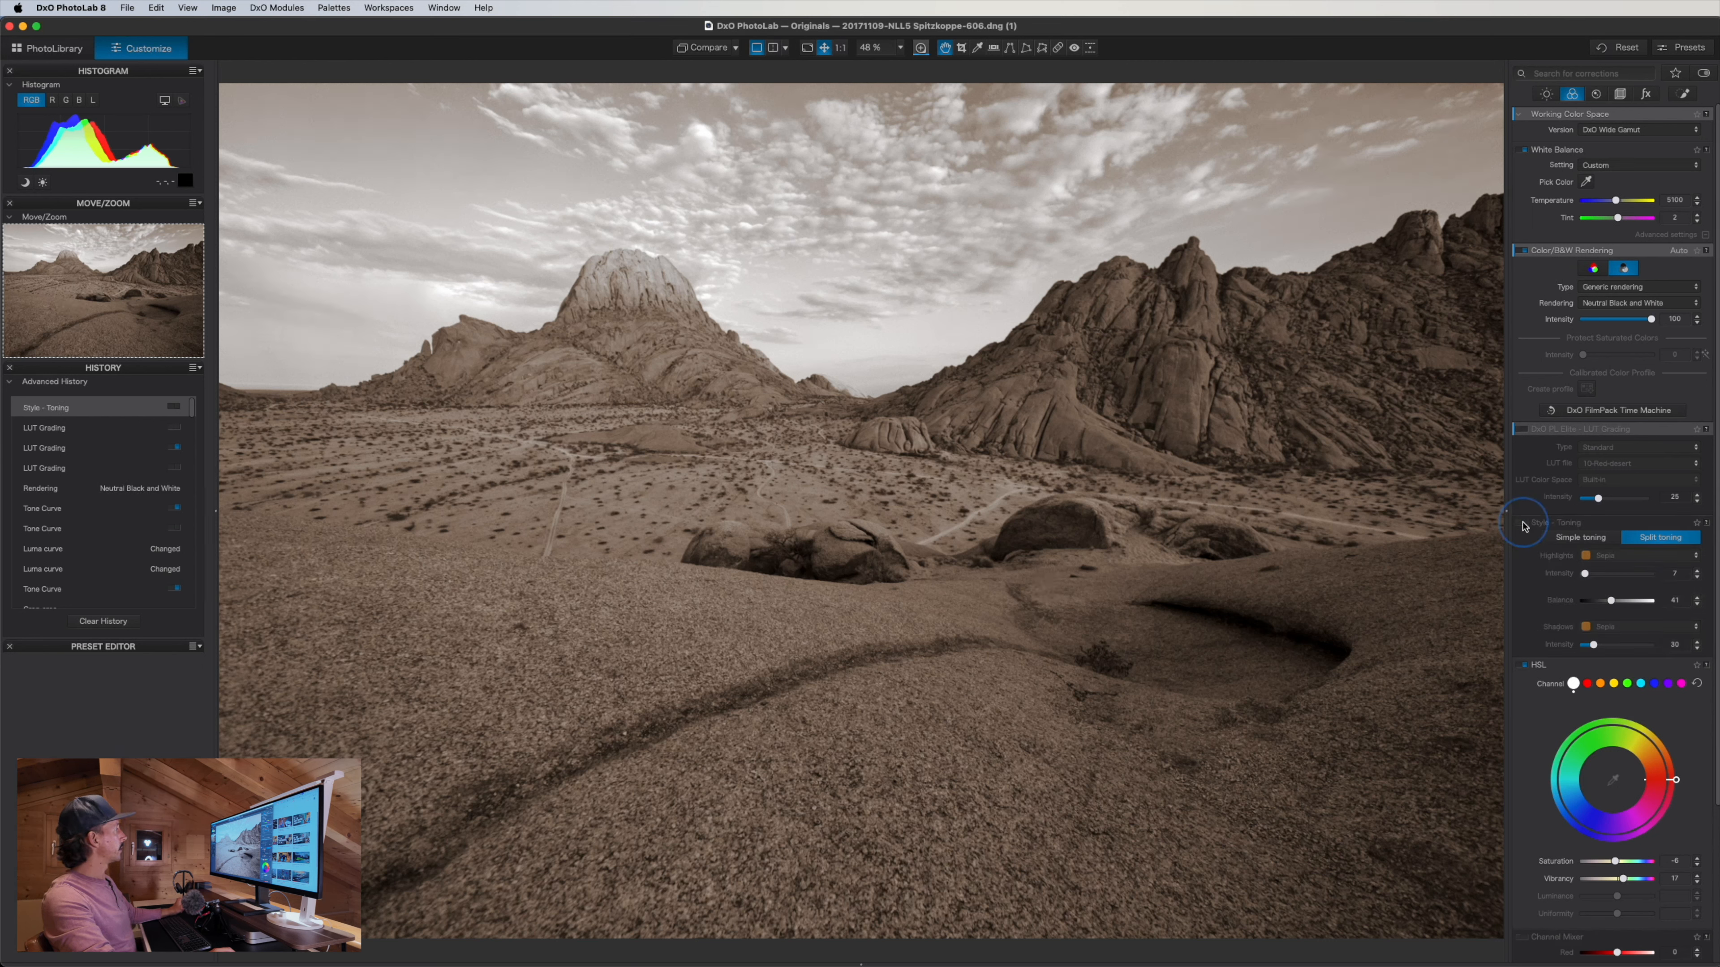
{"action": "left_click", "coordinate": [1523, 524]}
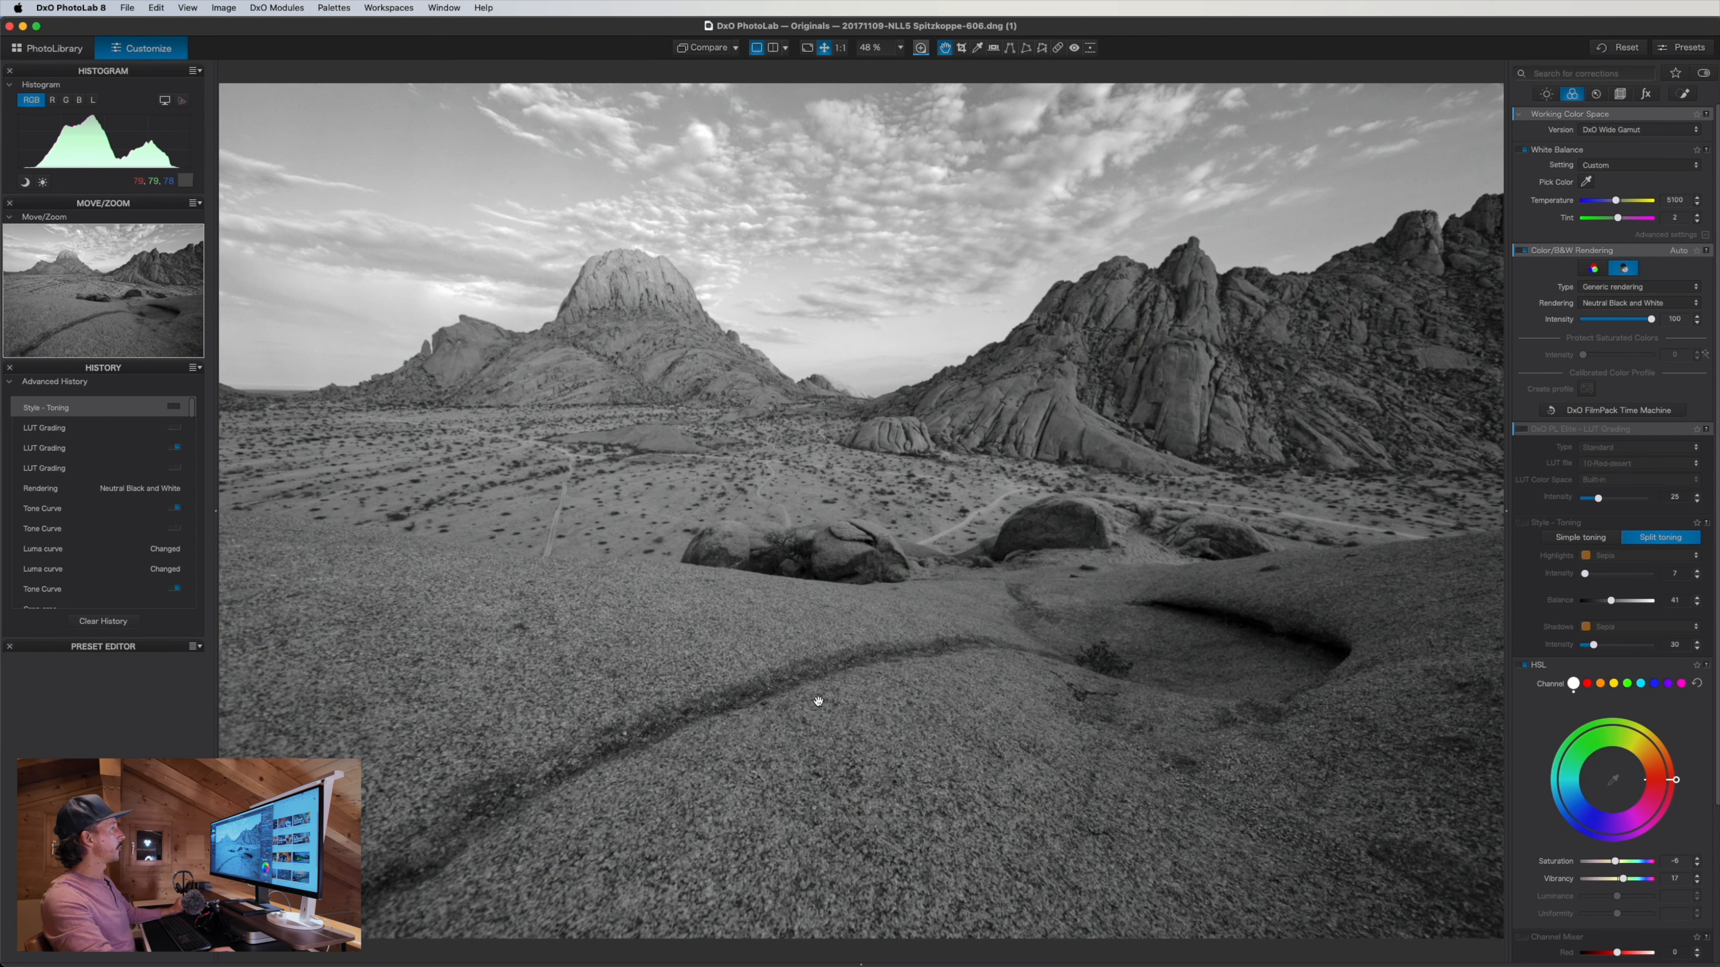
Try the LUT grading at a higher intensity on the black-and-white photo, undo the change and disable the grading again
{"action": "left_click", "coordinate": [1524, 430]}
{"action": "left_click", "coordinate": [1523, 430]}
{"action": "left_click", "coordinate": [1523, 430]}
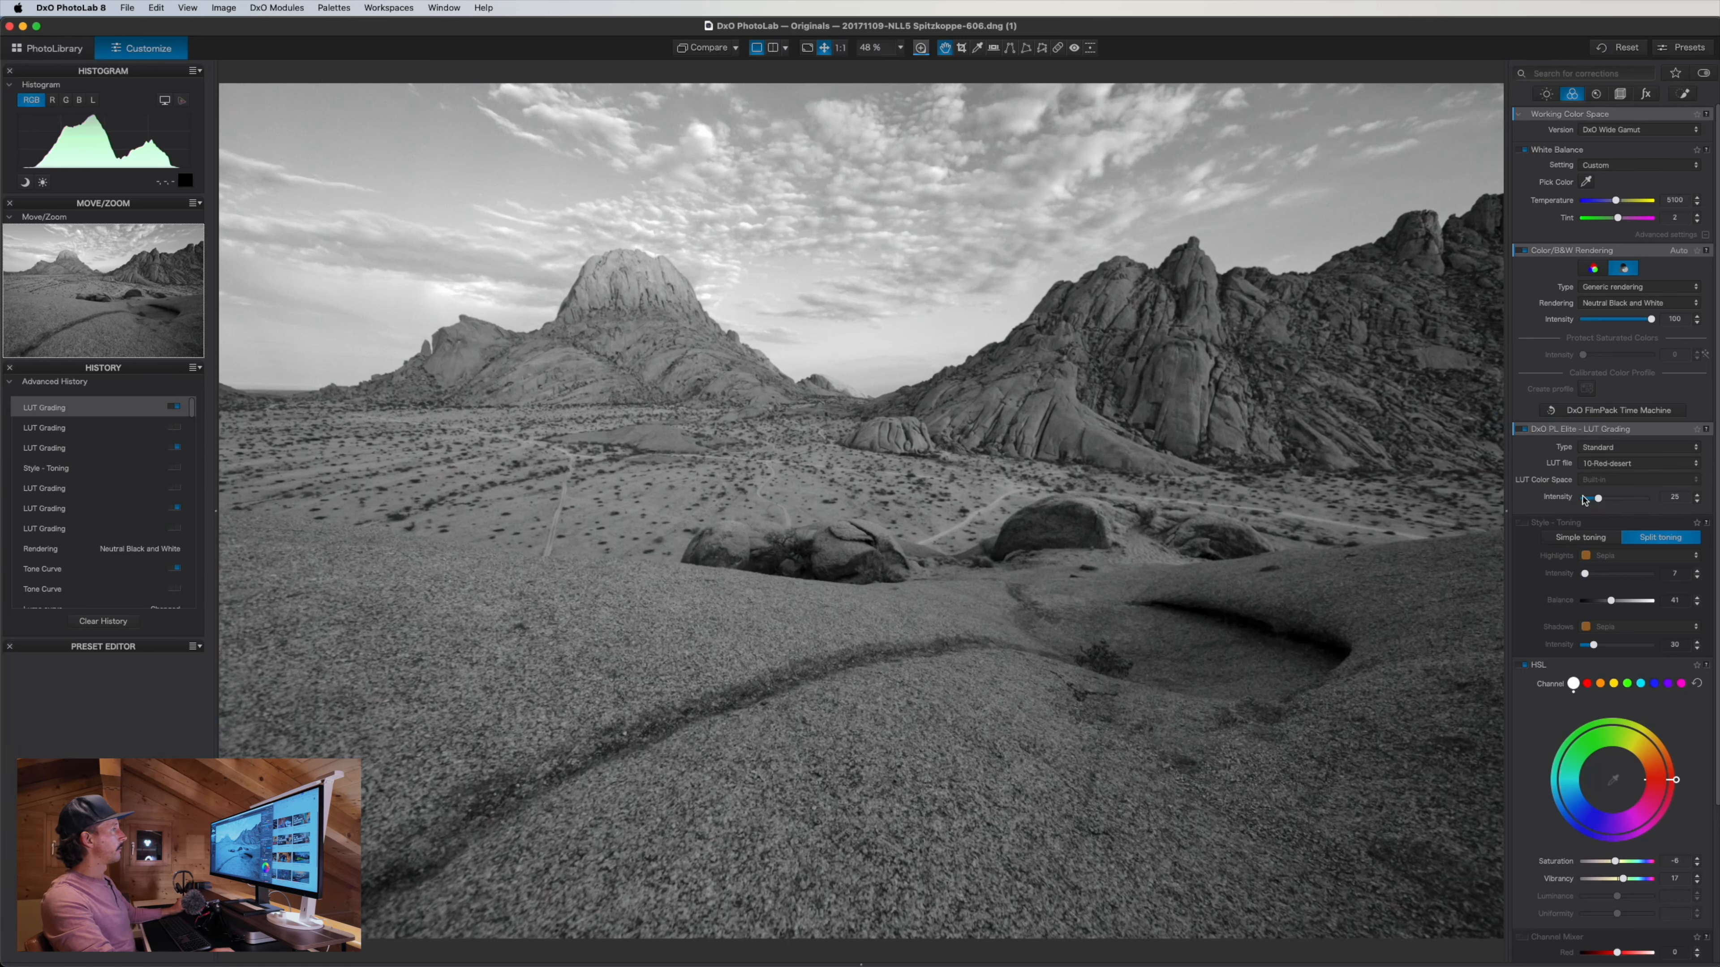
{"action": "left_click", "coordinate": [1637, 498]}
{"action": "left_click_drag", "start_coordinate": [1637, 498], "coordinate": [1611, 498]}
{"action": "key", "text": "super+z"}
{"action": "left_click", "coordinate": [1523, 429]}
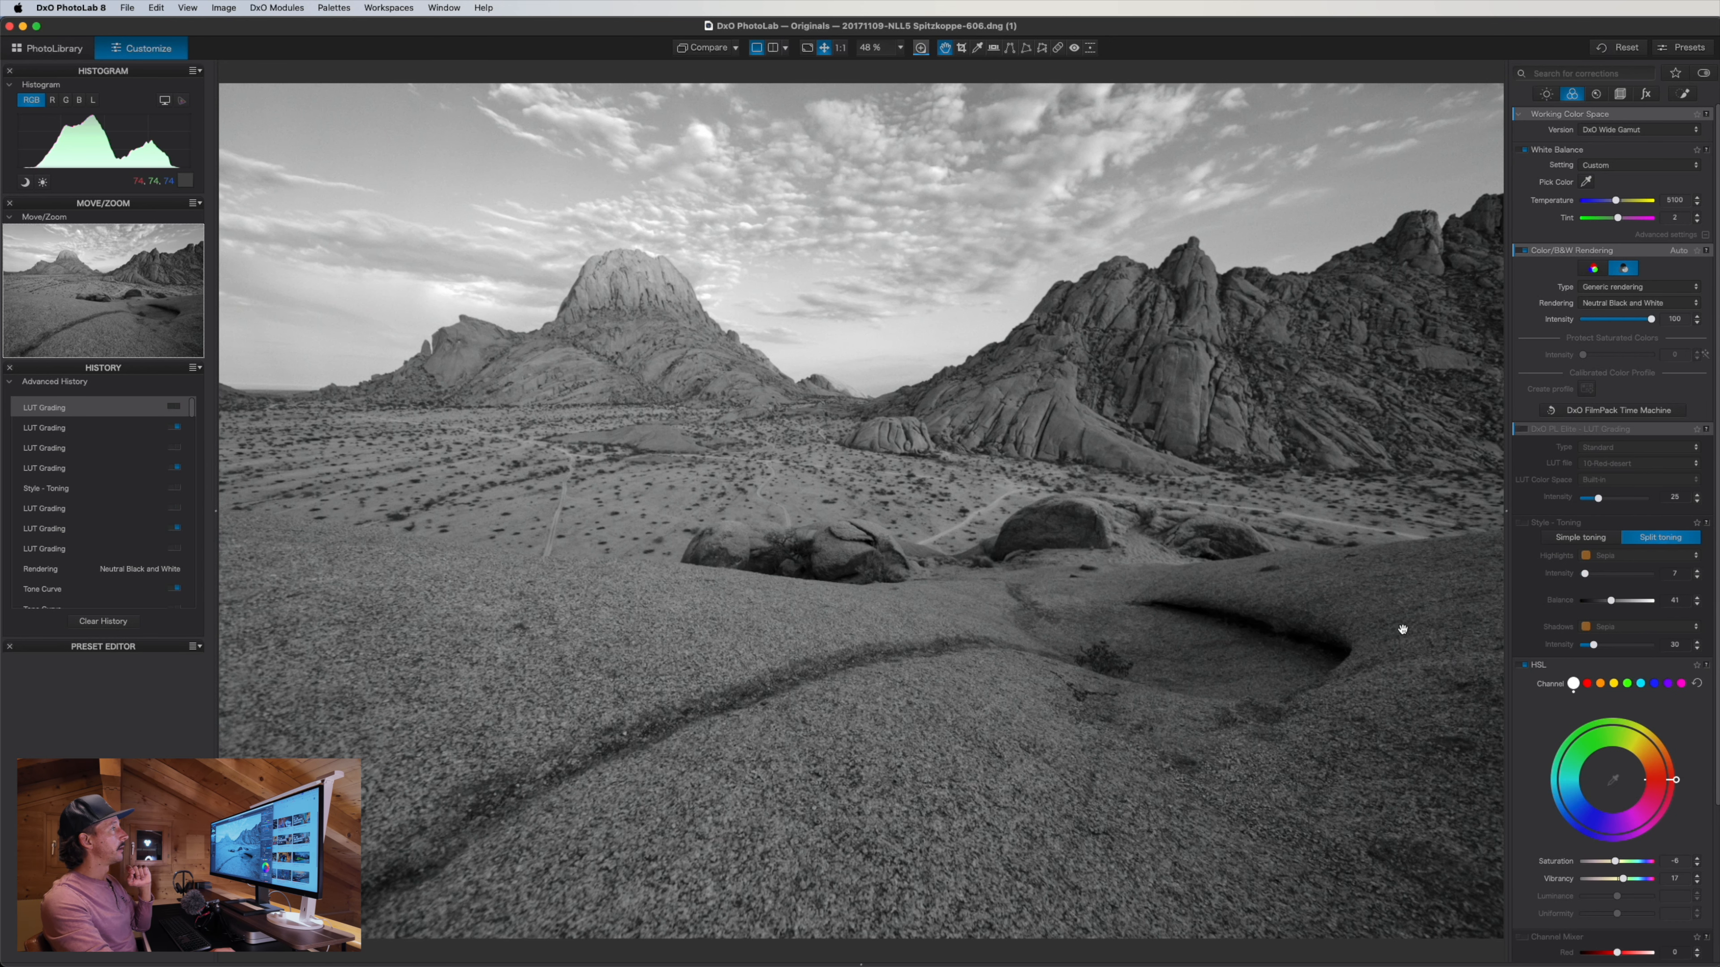
Review the available black-and-white renderings, and set the type to Black and White Film with the Ilford HP5 Plus 400 rendering
{"action": "left_click", "coordinate": [1608, 293]}
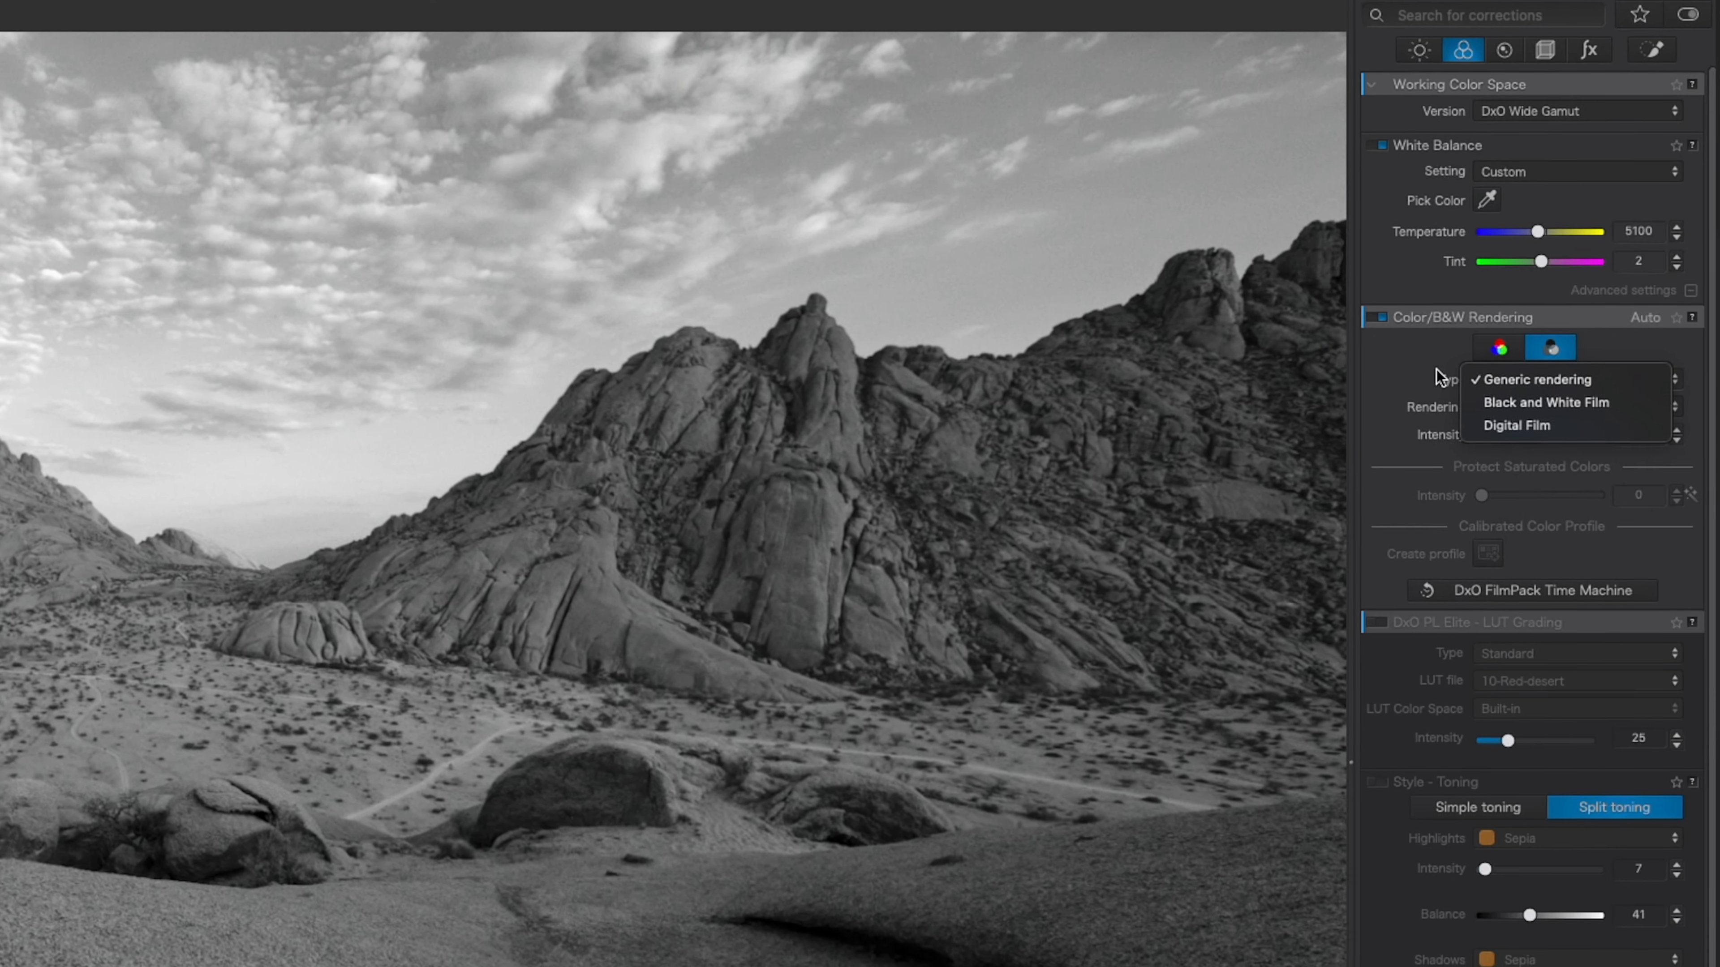
{"action": "left_click", "coordinate": [1493, 275]}
{"action": "left_click", "coordinate": [1594, 296]}
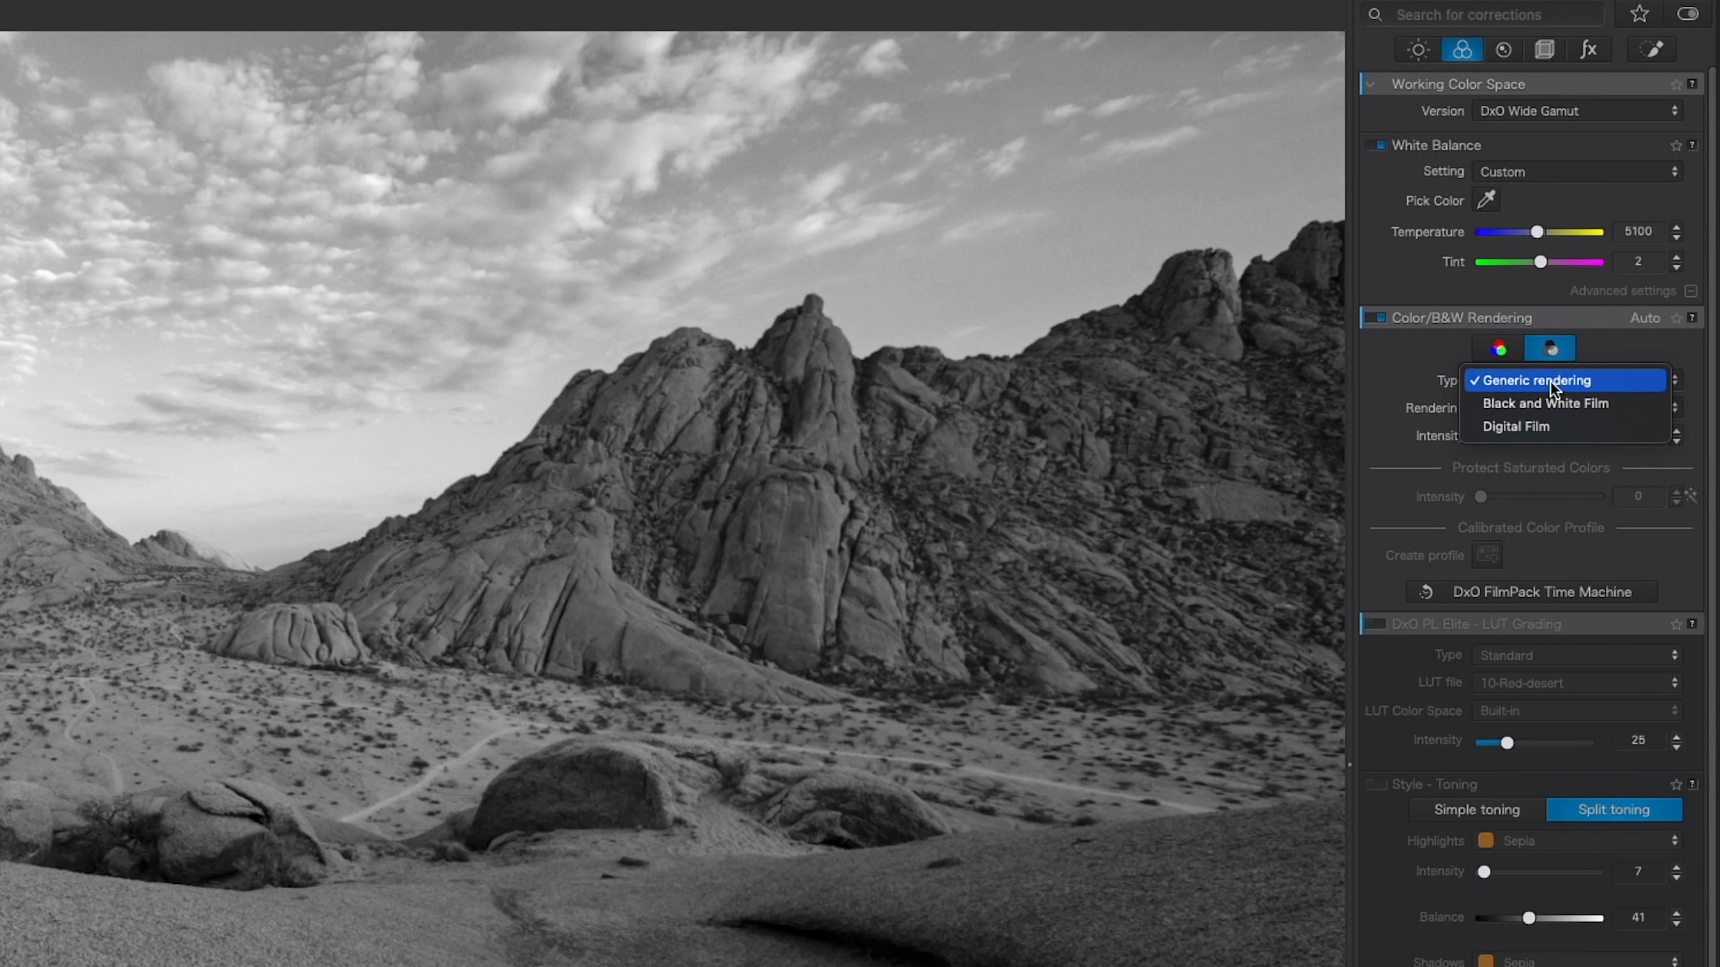
{"action": "left_click", "coordinate": [1420, 380]}
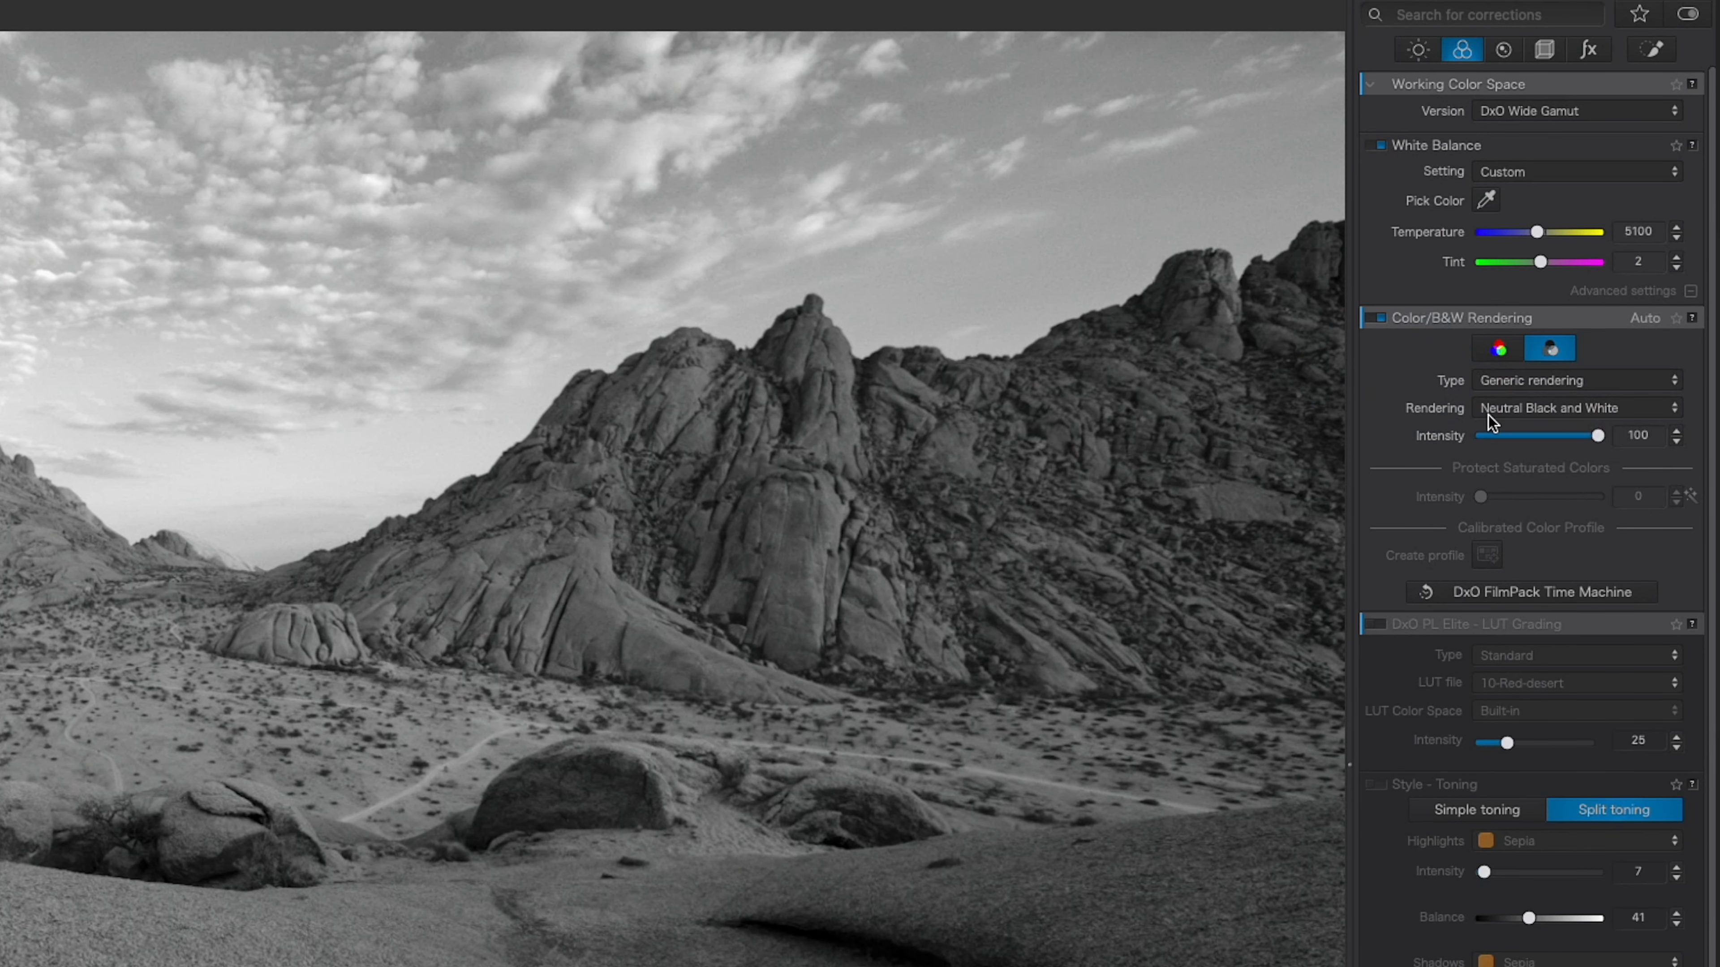
{"action": "left_click", "coordinate": [1493, 414]}
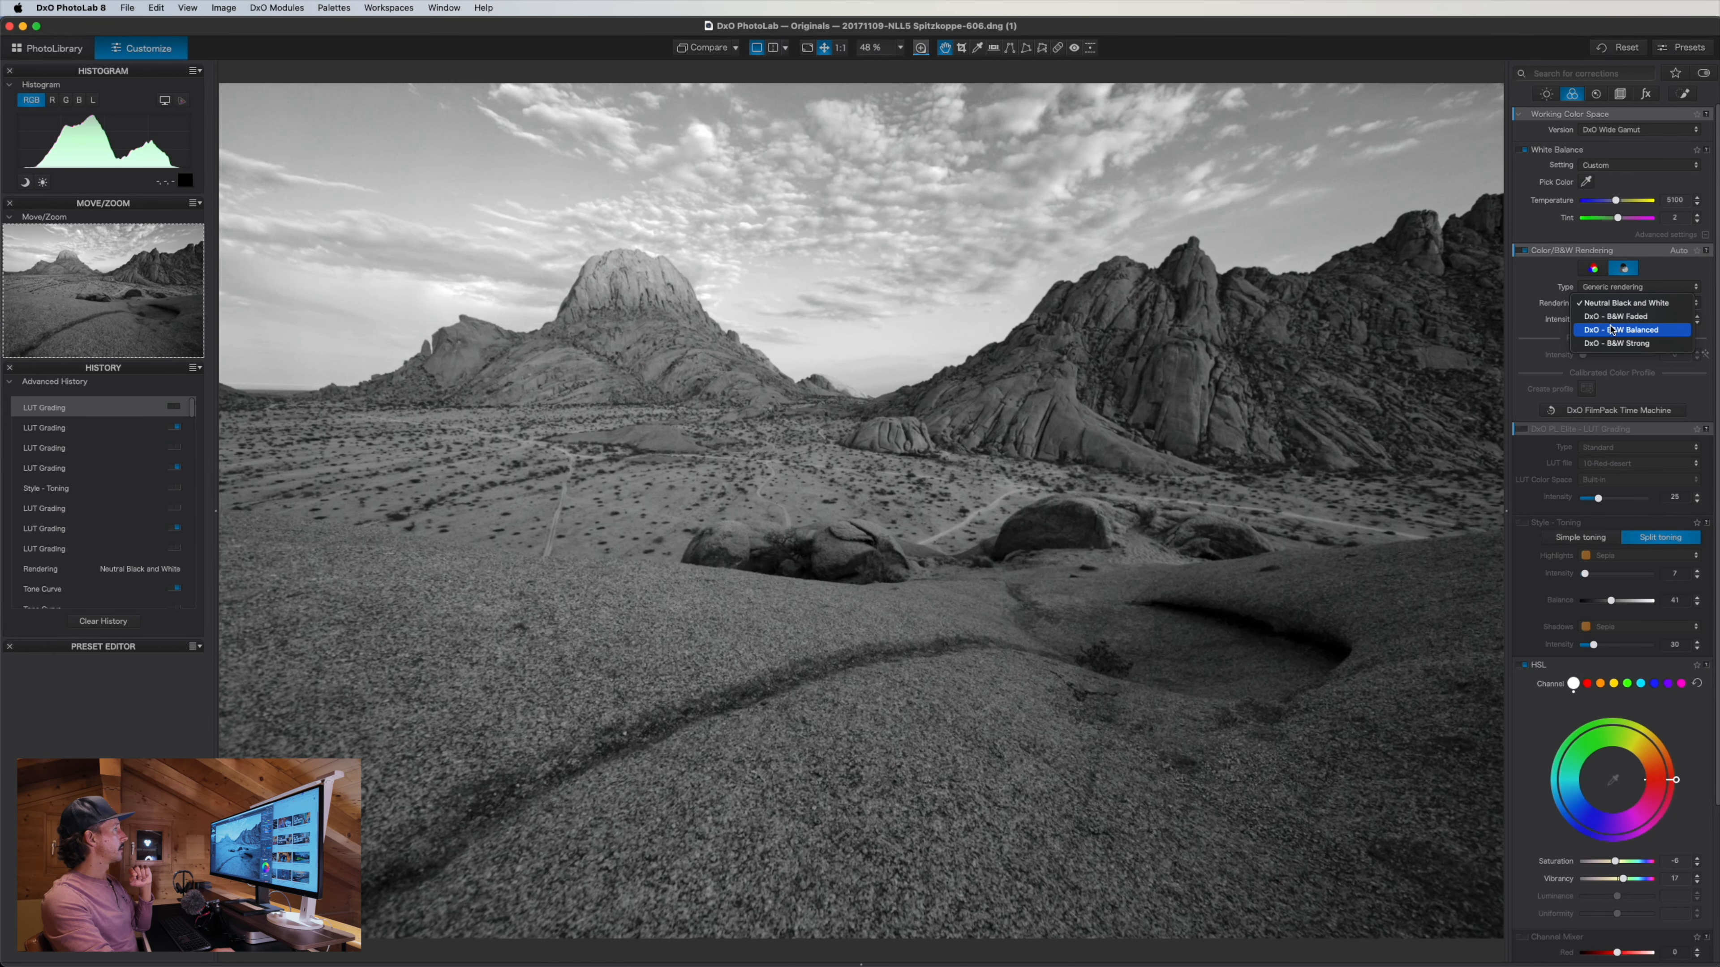
{"action": "left_click", "coordinate": [1555, 286]}
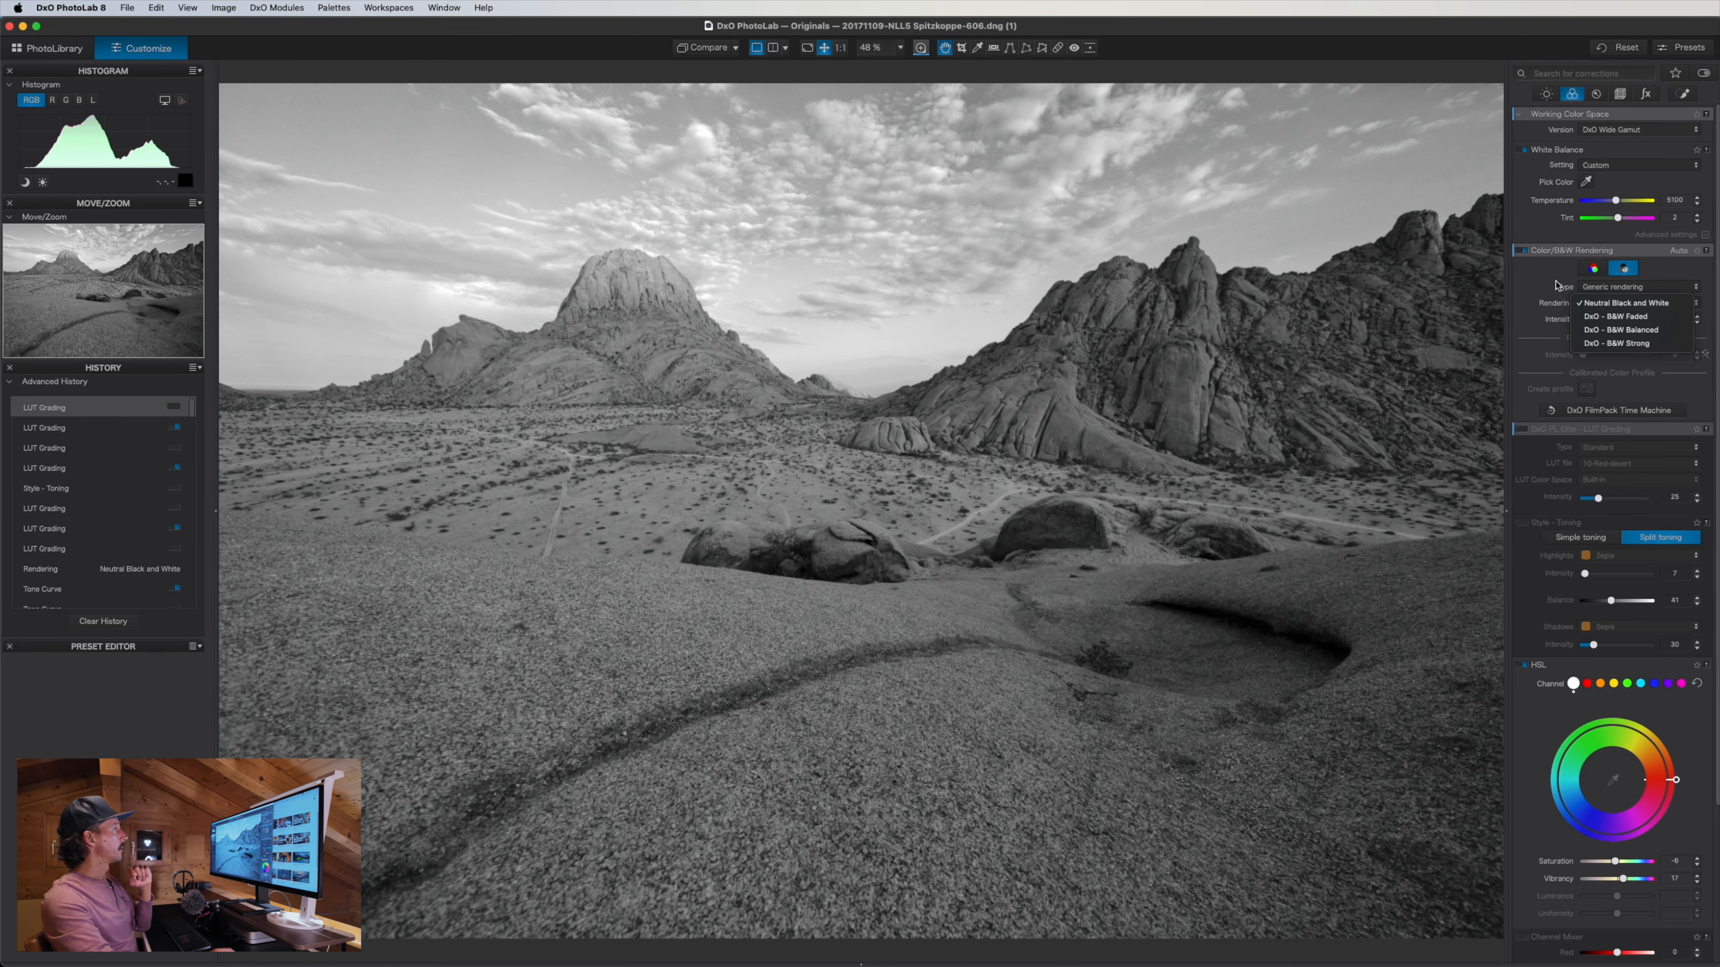
{"action": "left_click", "coordinate": [1588, 290]}
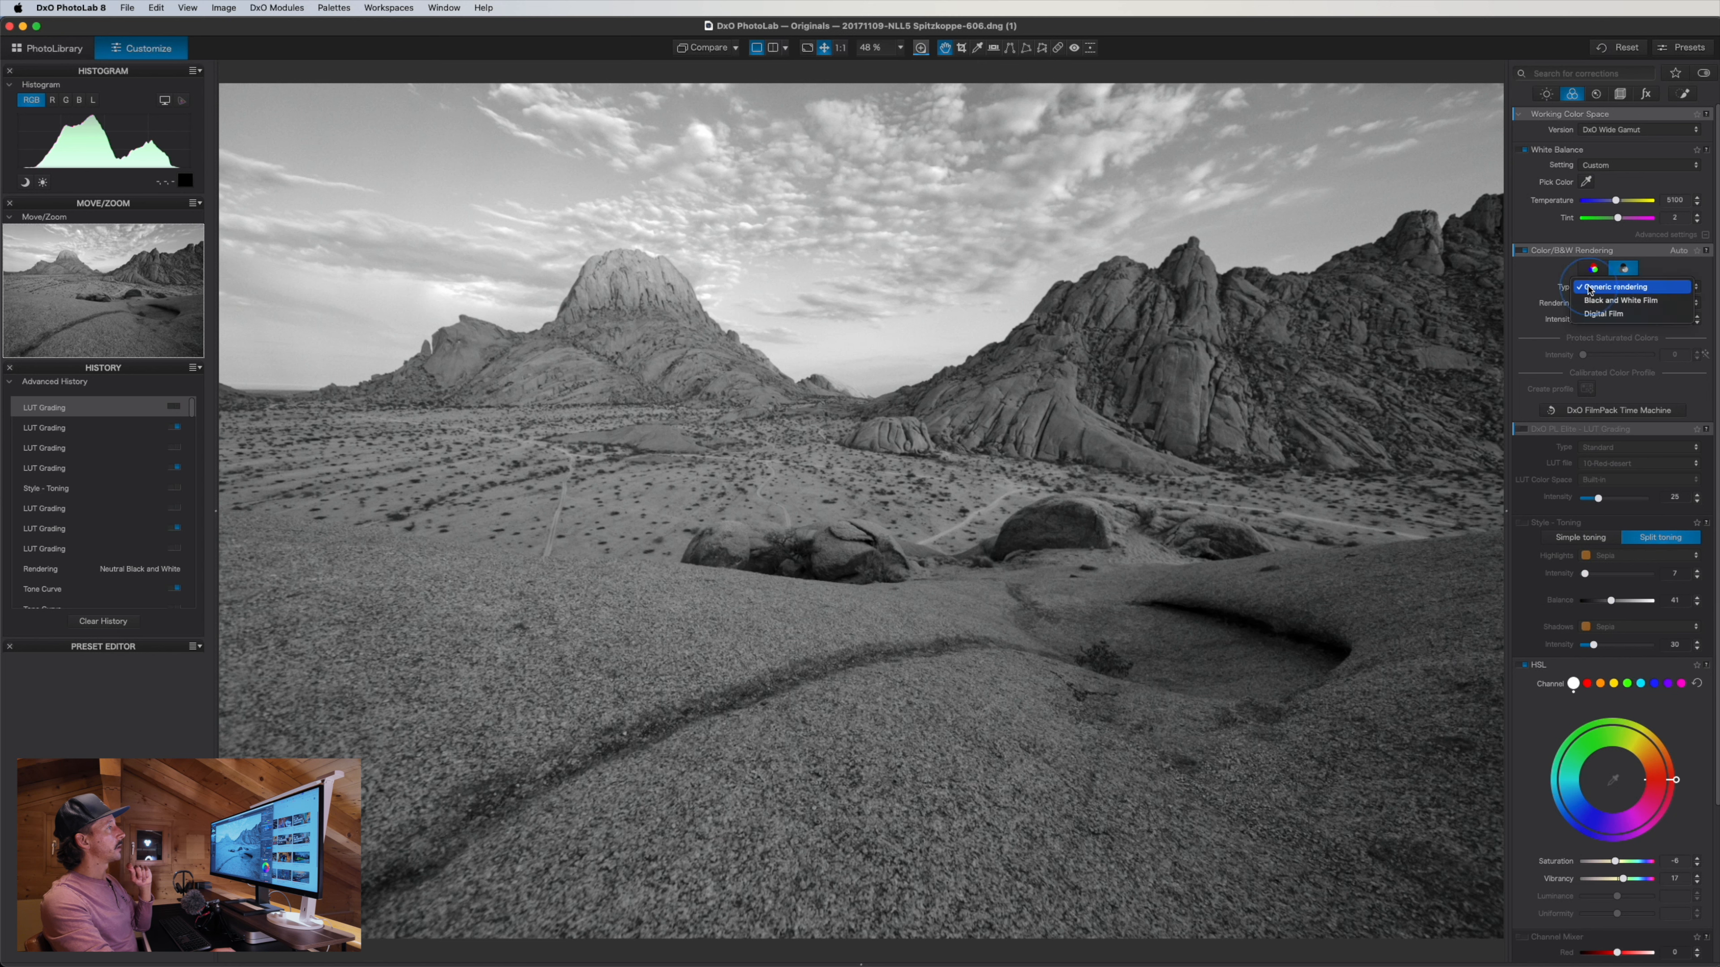
{"action": "left_click", "coordinate": [1630, 303]}
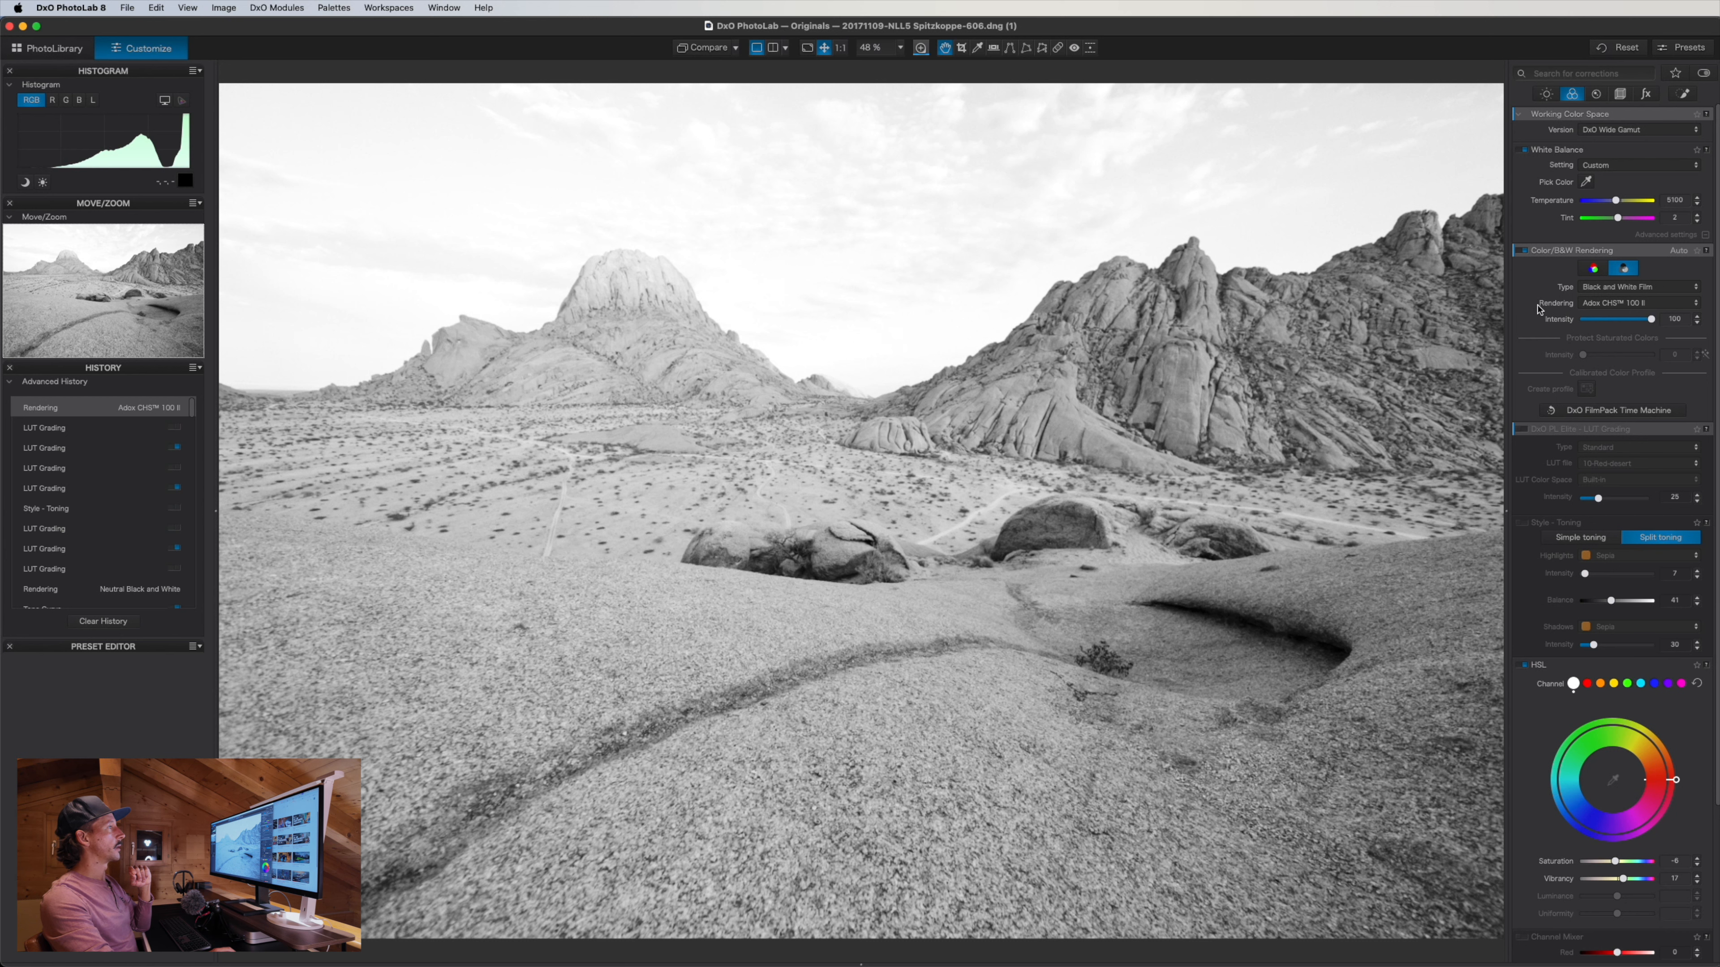
{"action": "left_click", "coordinate": [1581, 304]}
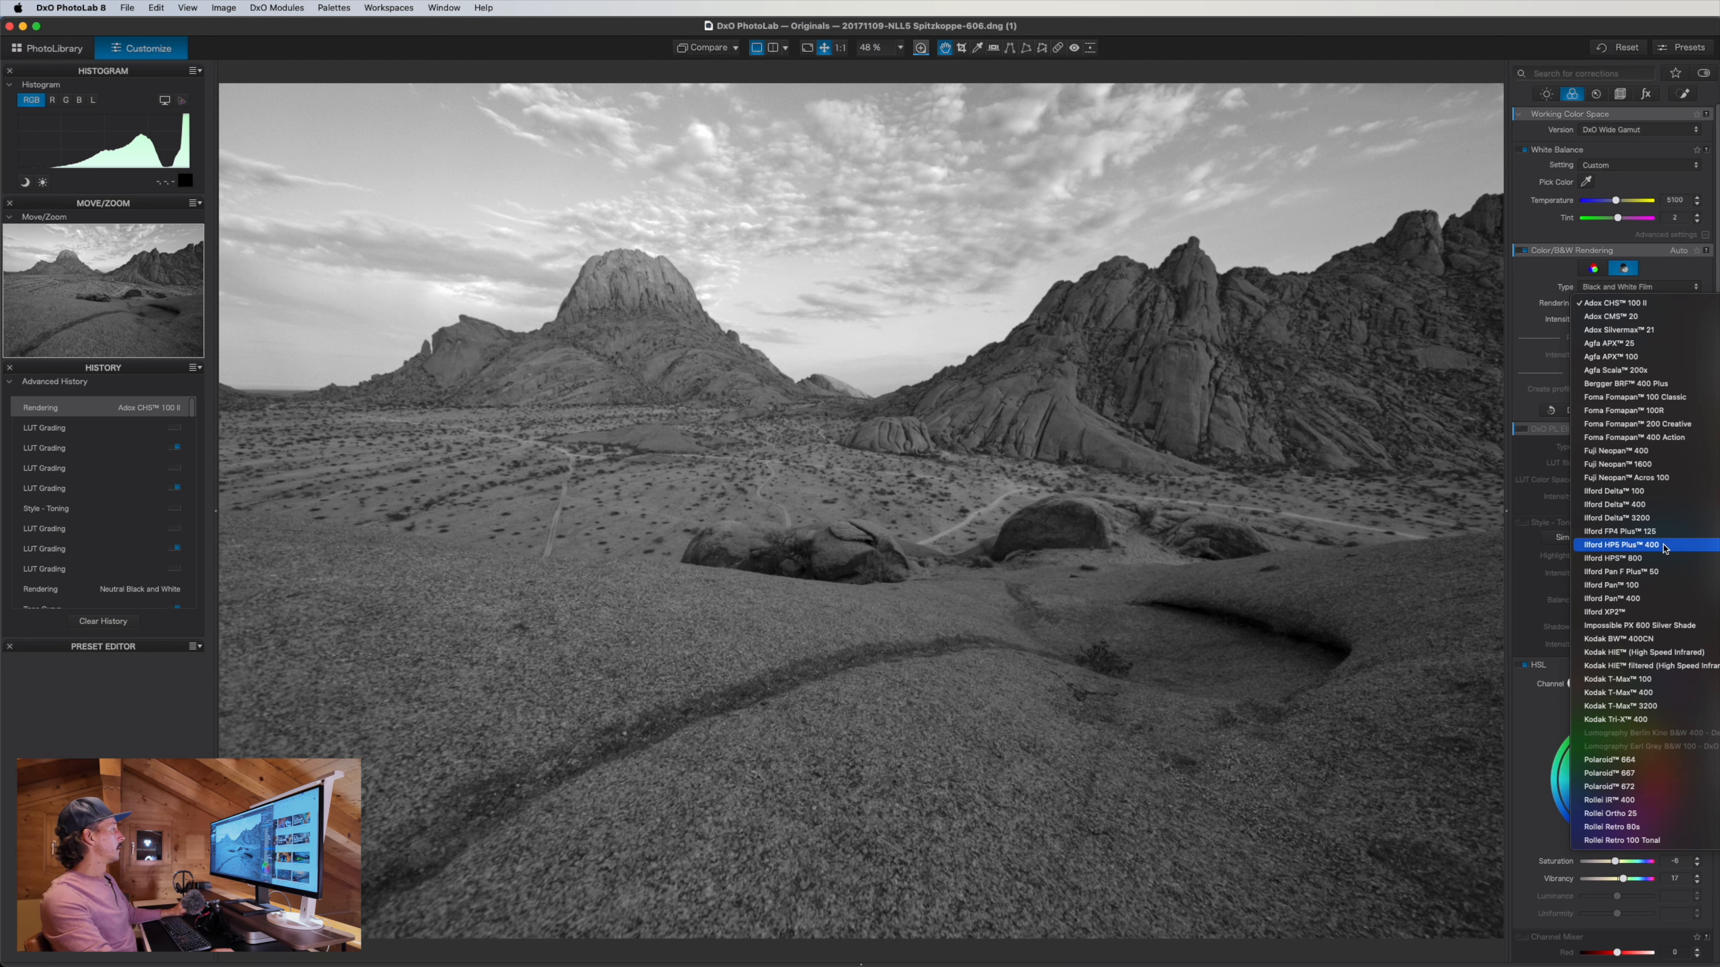
{"action": "left_click", "coordinate": [1665, 546]}
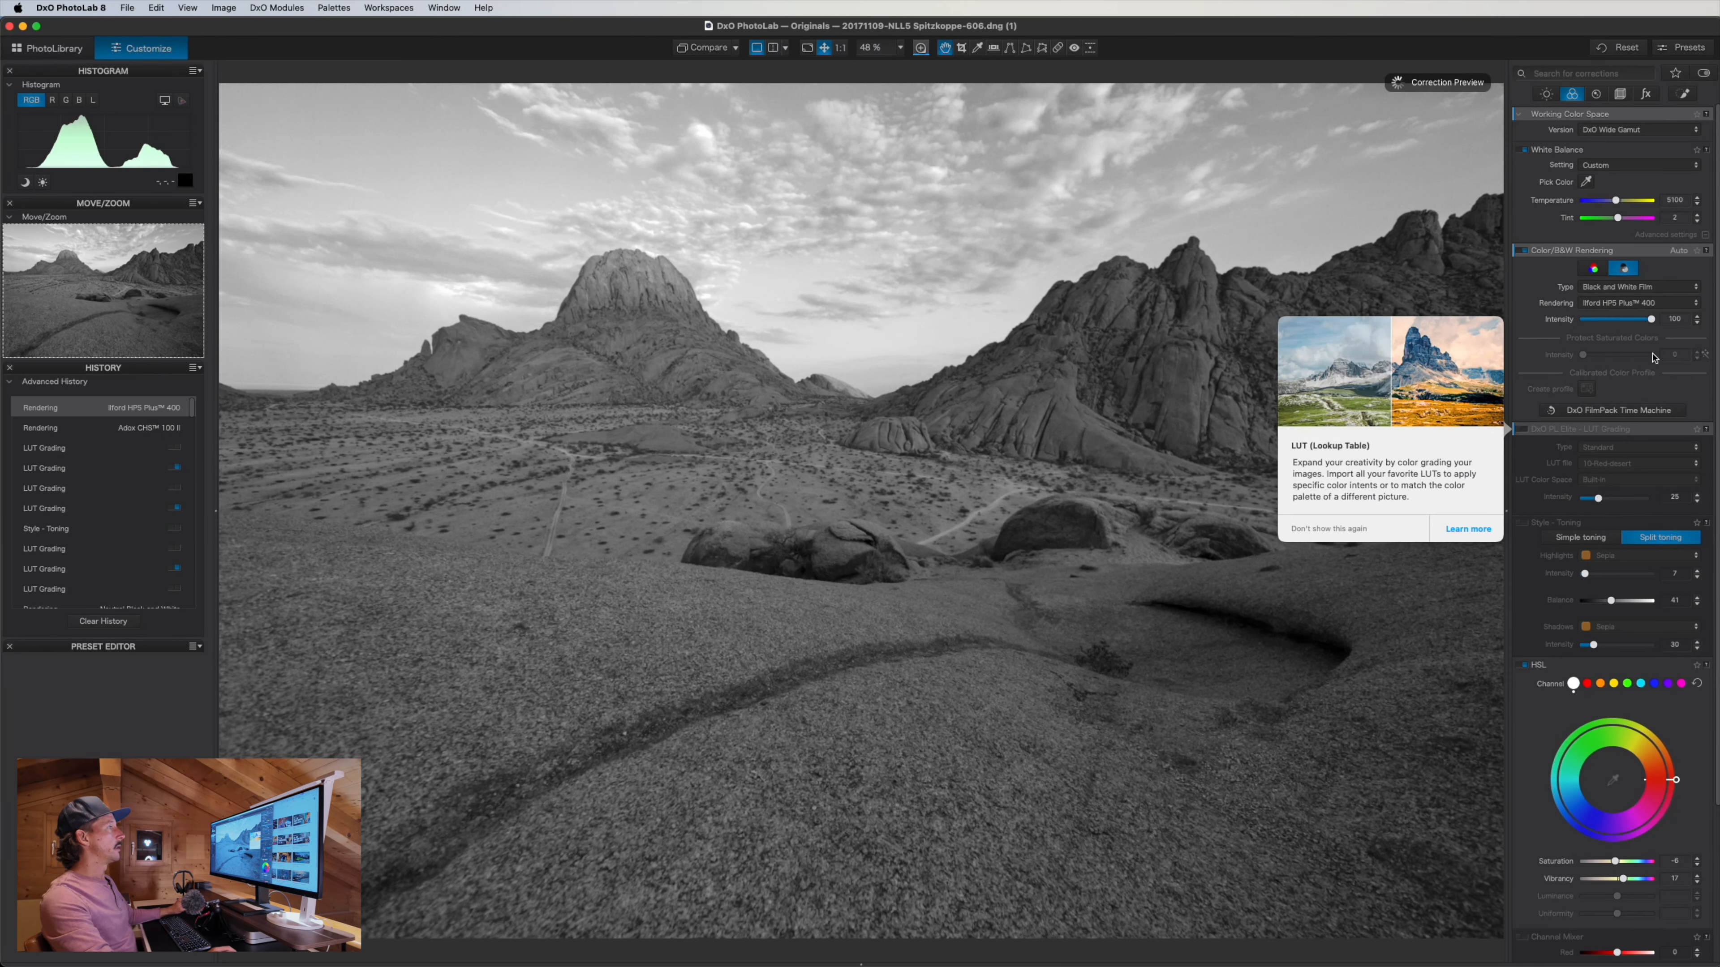
Compare the film rendering at intensity 0 and 100, and set its intensity to 61
{"action": "left_click_drag", "start_coordinate": [1651, 320], "coordinate": [1580, 322]}
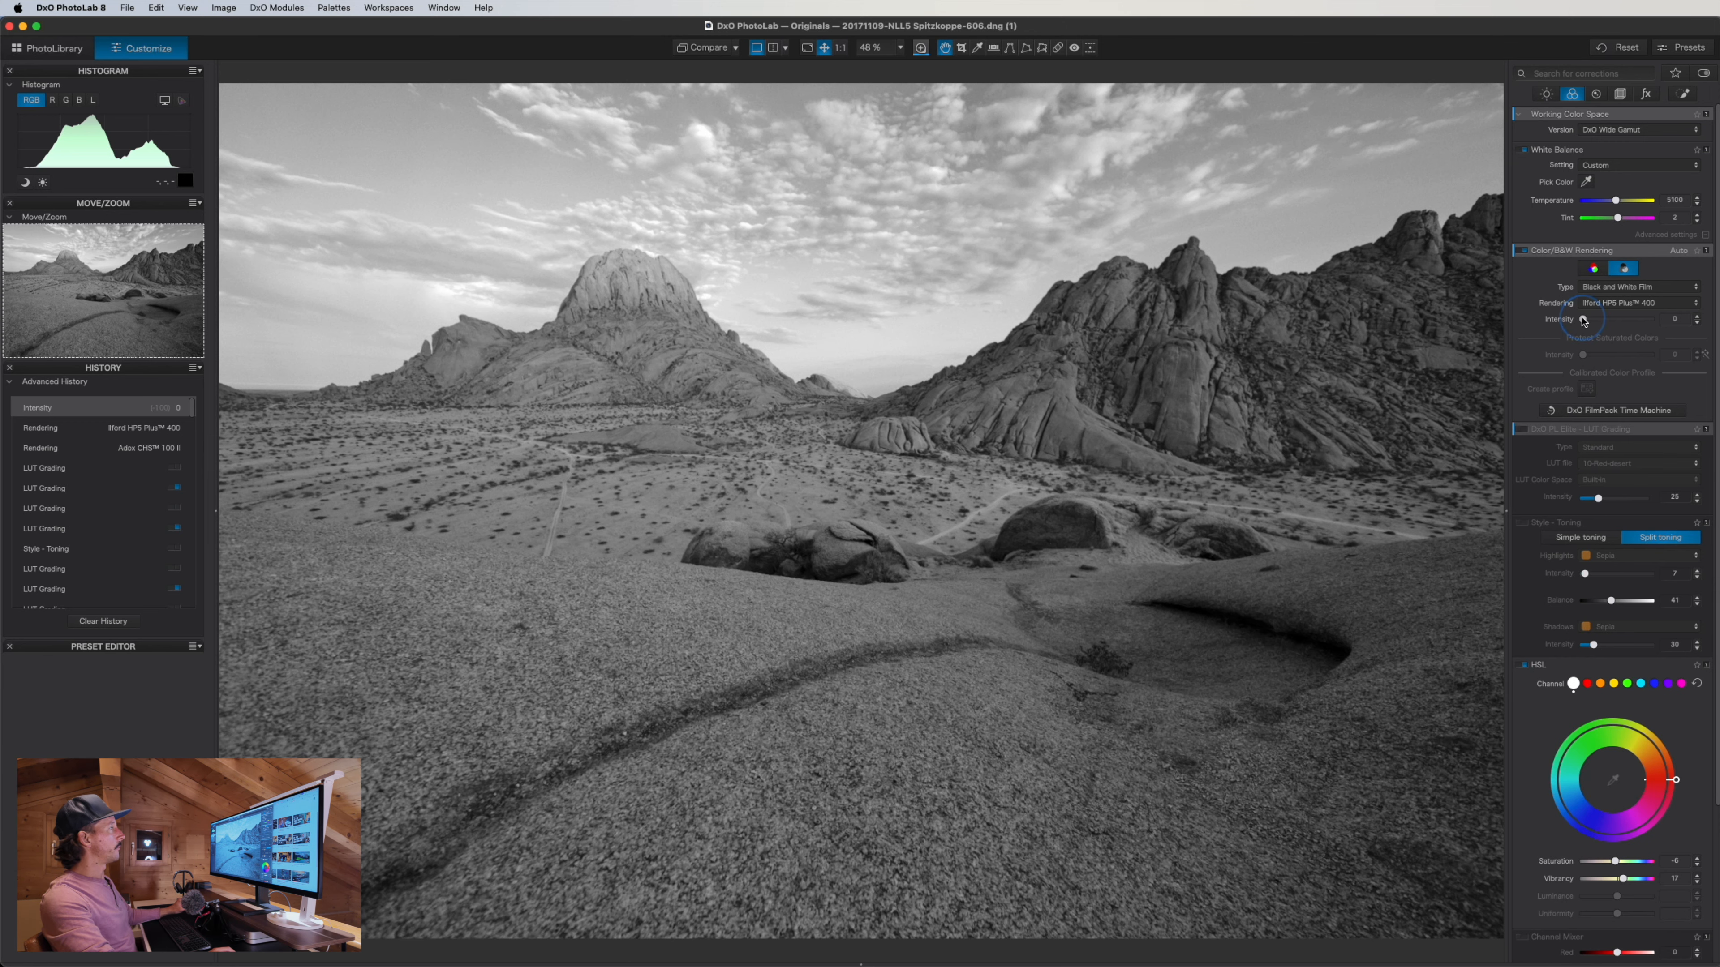
{"action": "left_click_drag", "start_coordinate": [1583, 321], "coordinate": [1670, 323]}
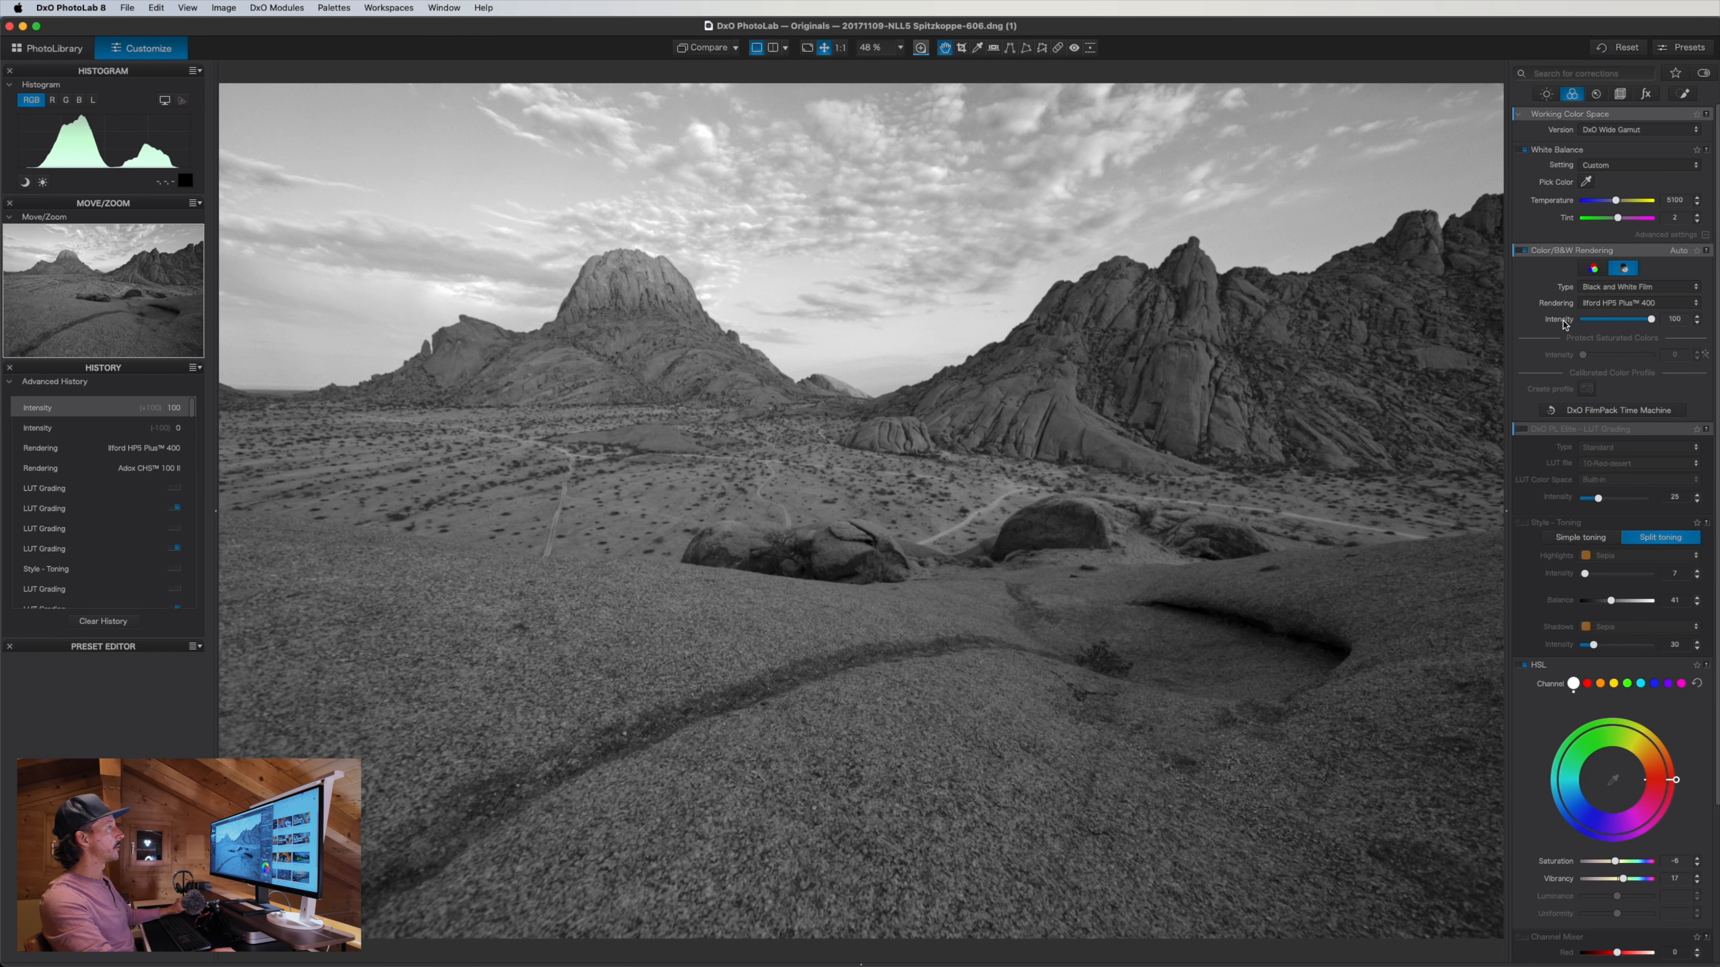
{"action": "left_click_drag", "start_coordinate": [1653, 323], "coordinate": [1625, 321]}
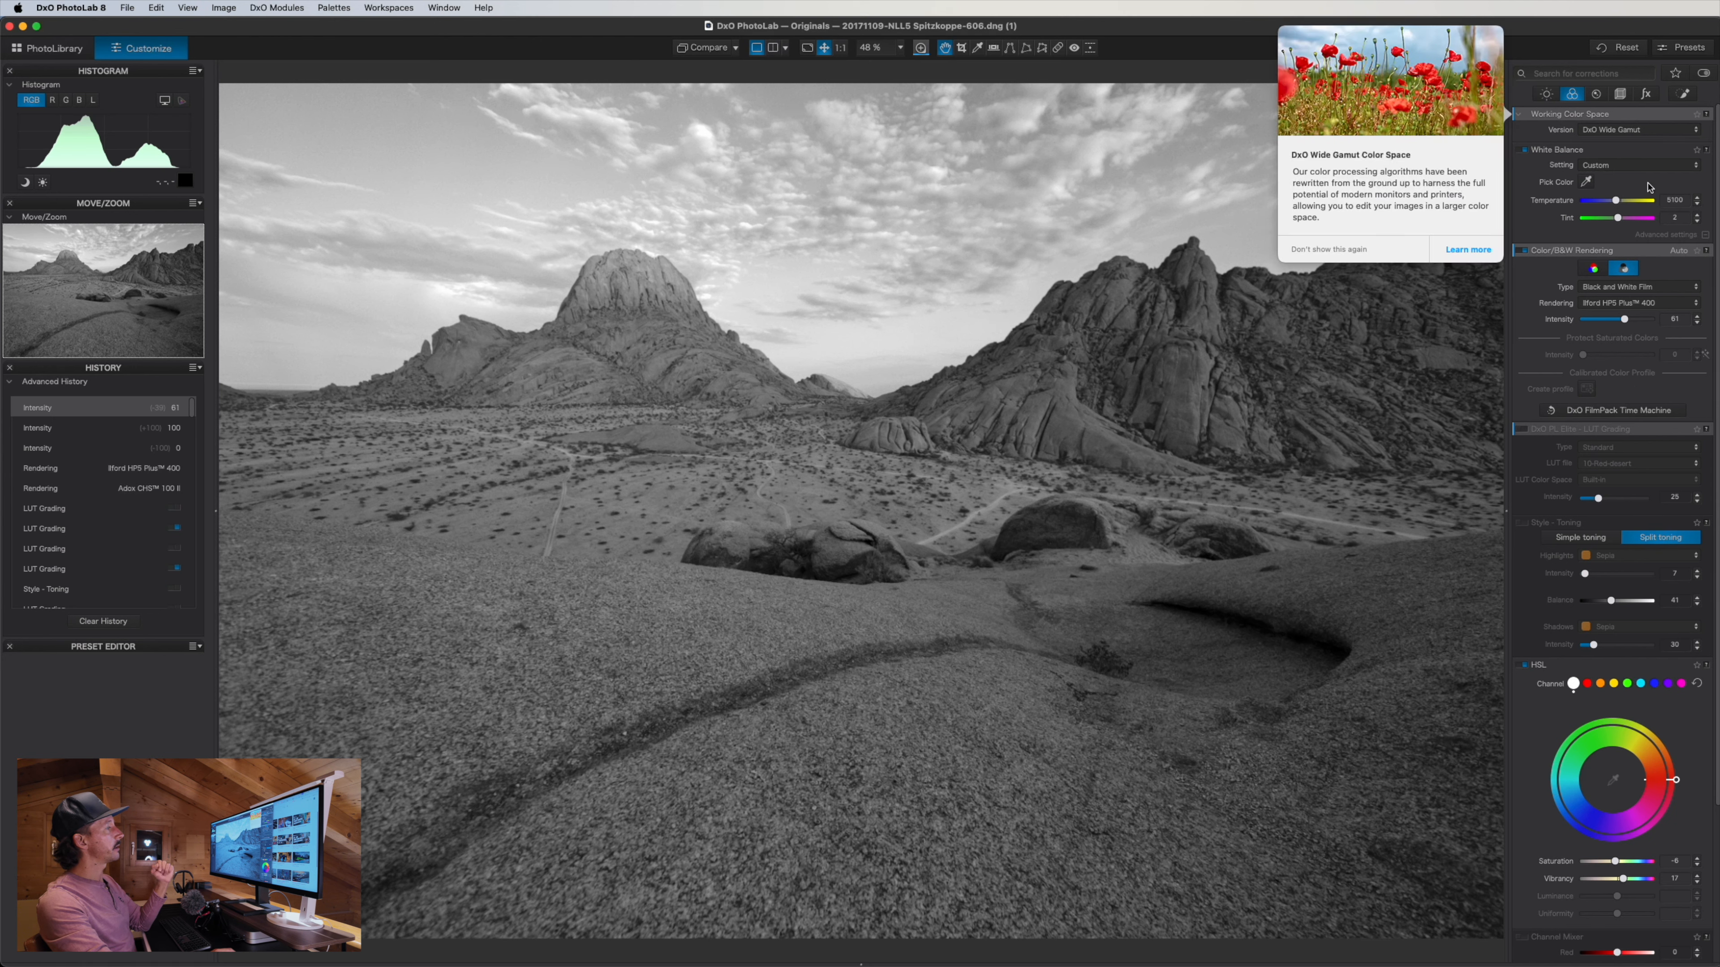
Set the Selective Tone midtones to 58 and the blacks to 18
{"action": "mouse_move", "coordinate": [1608, 118]}
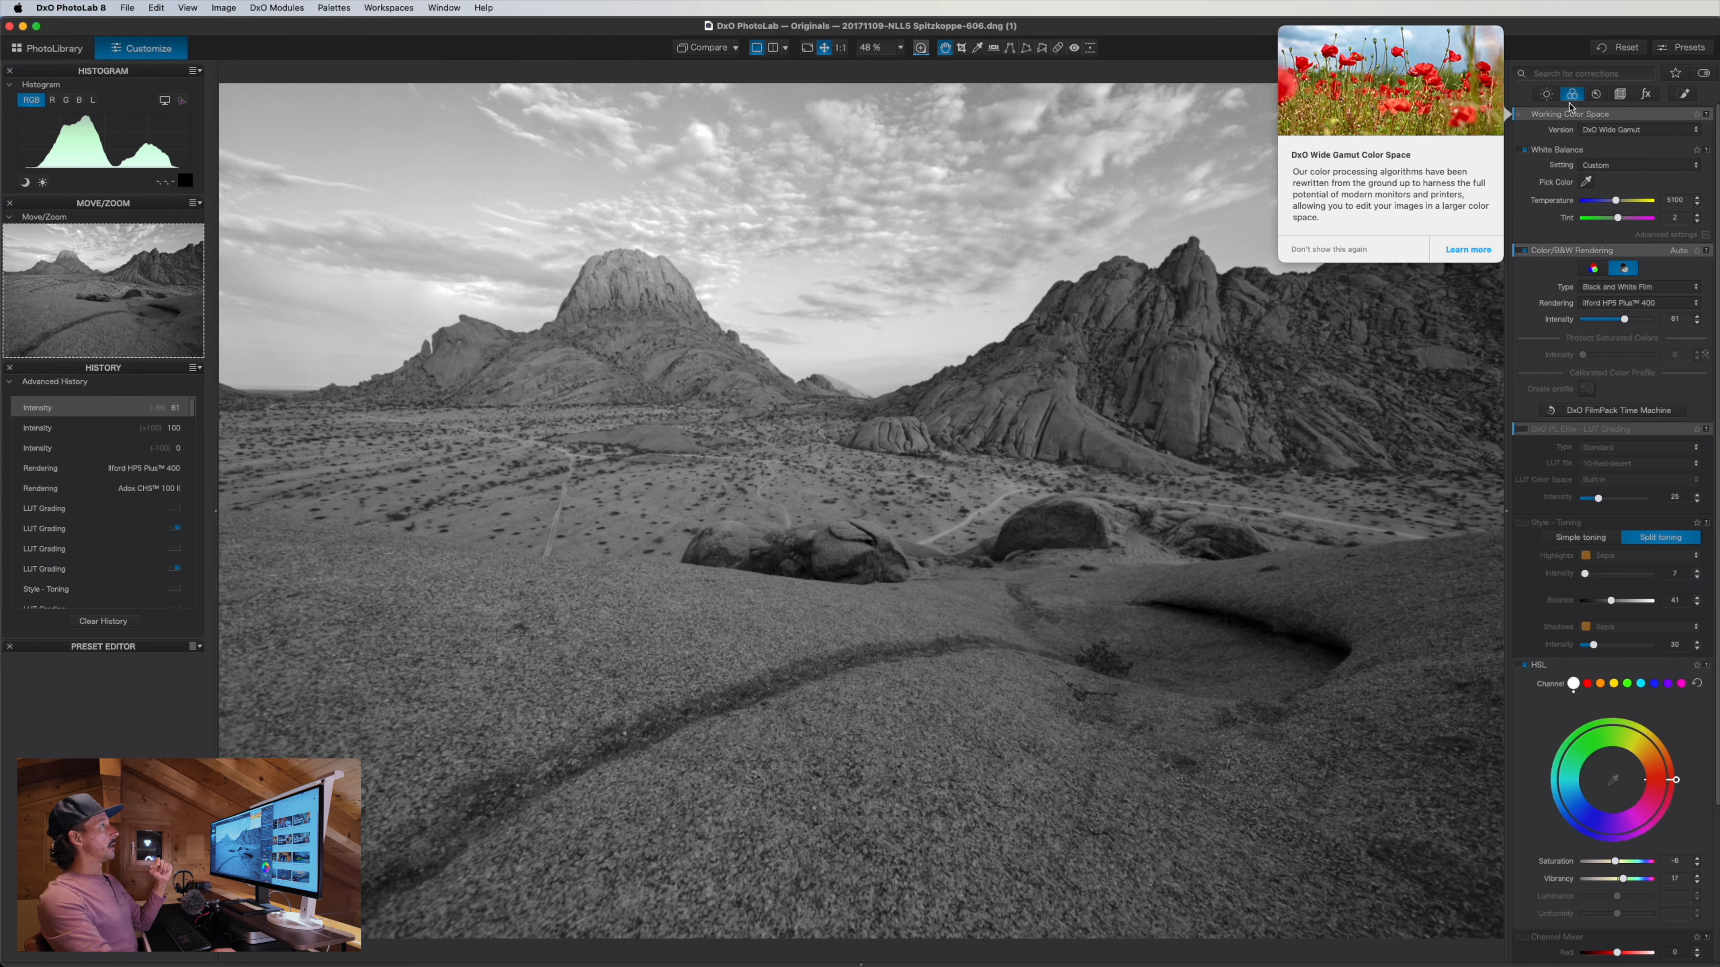
{"action": "left_click", "coordinate": [1546, 94]}
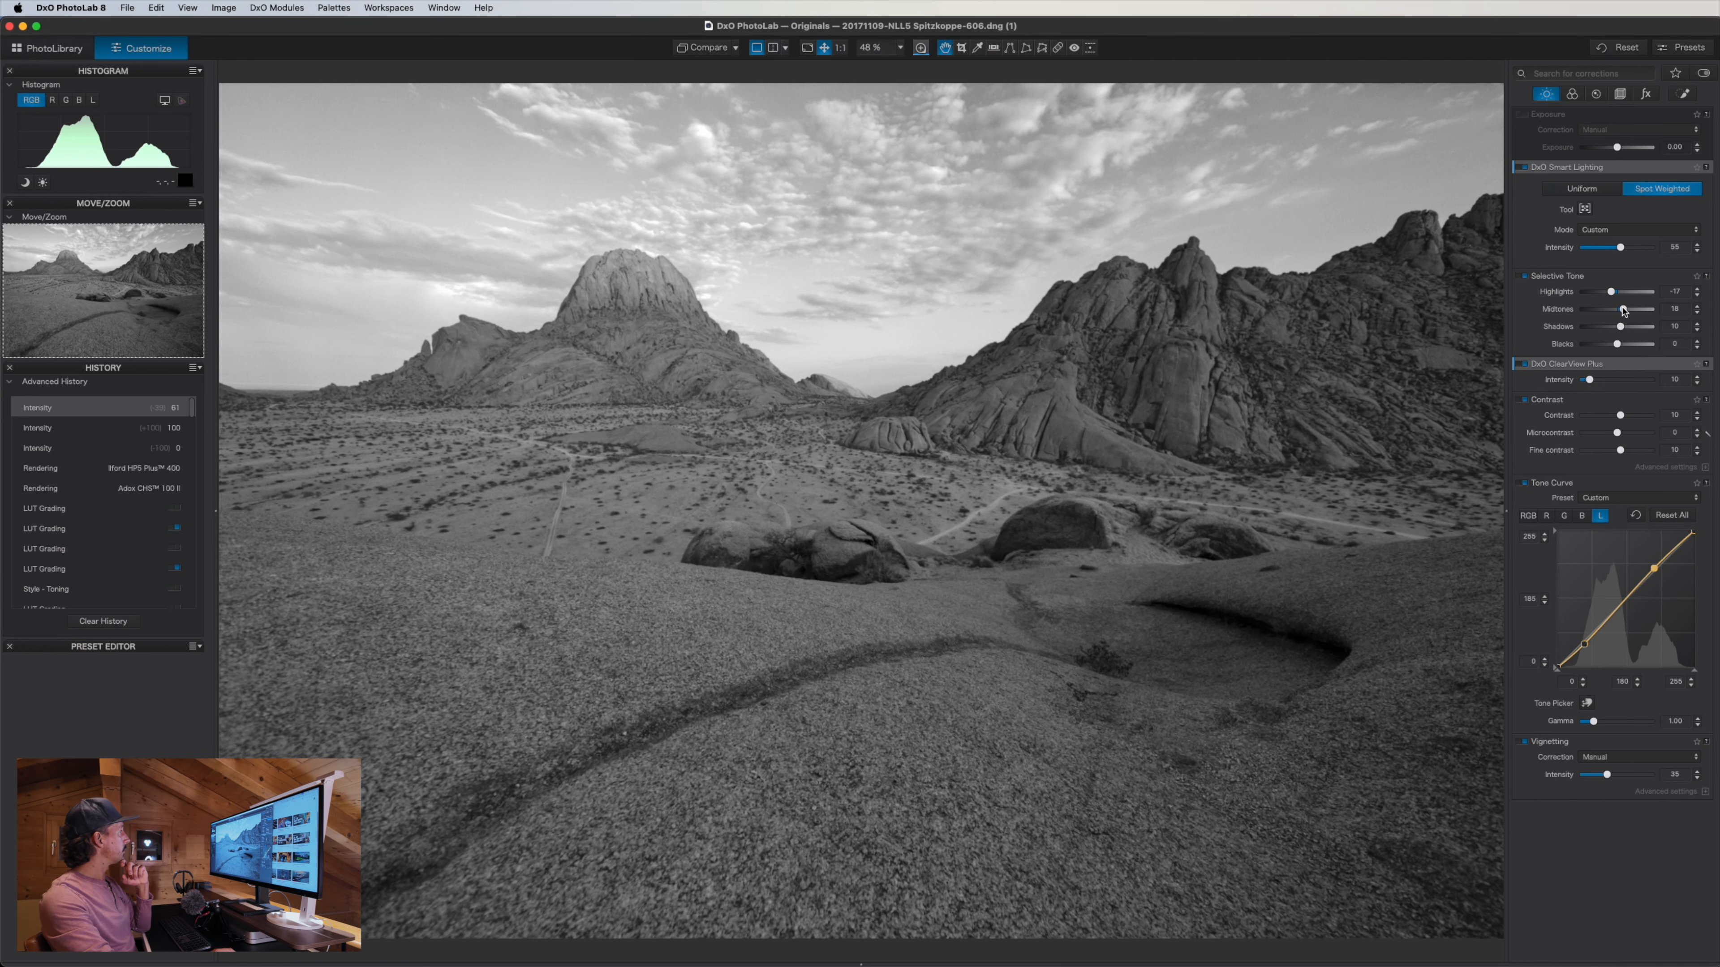
{"action": "left_click_drag", "start_coordinate": [1623, 311], "coordinate": [1637, 311]}
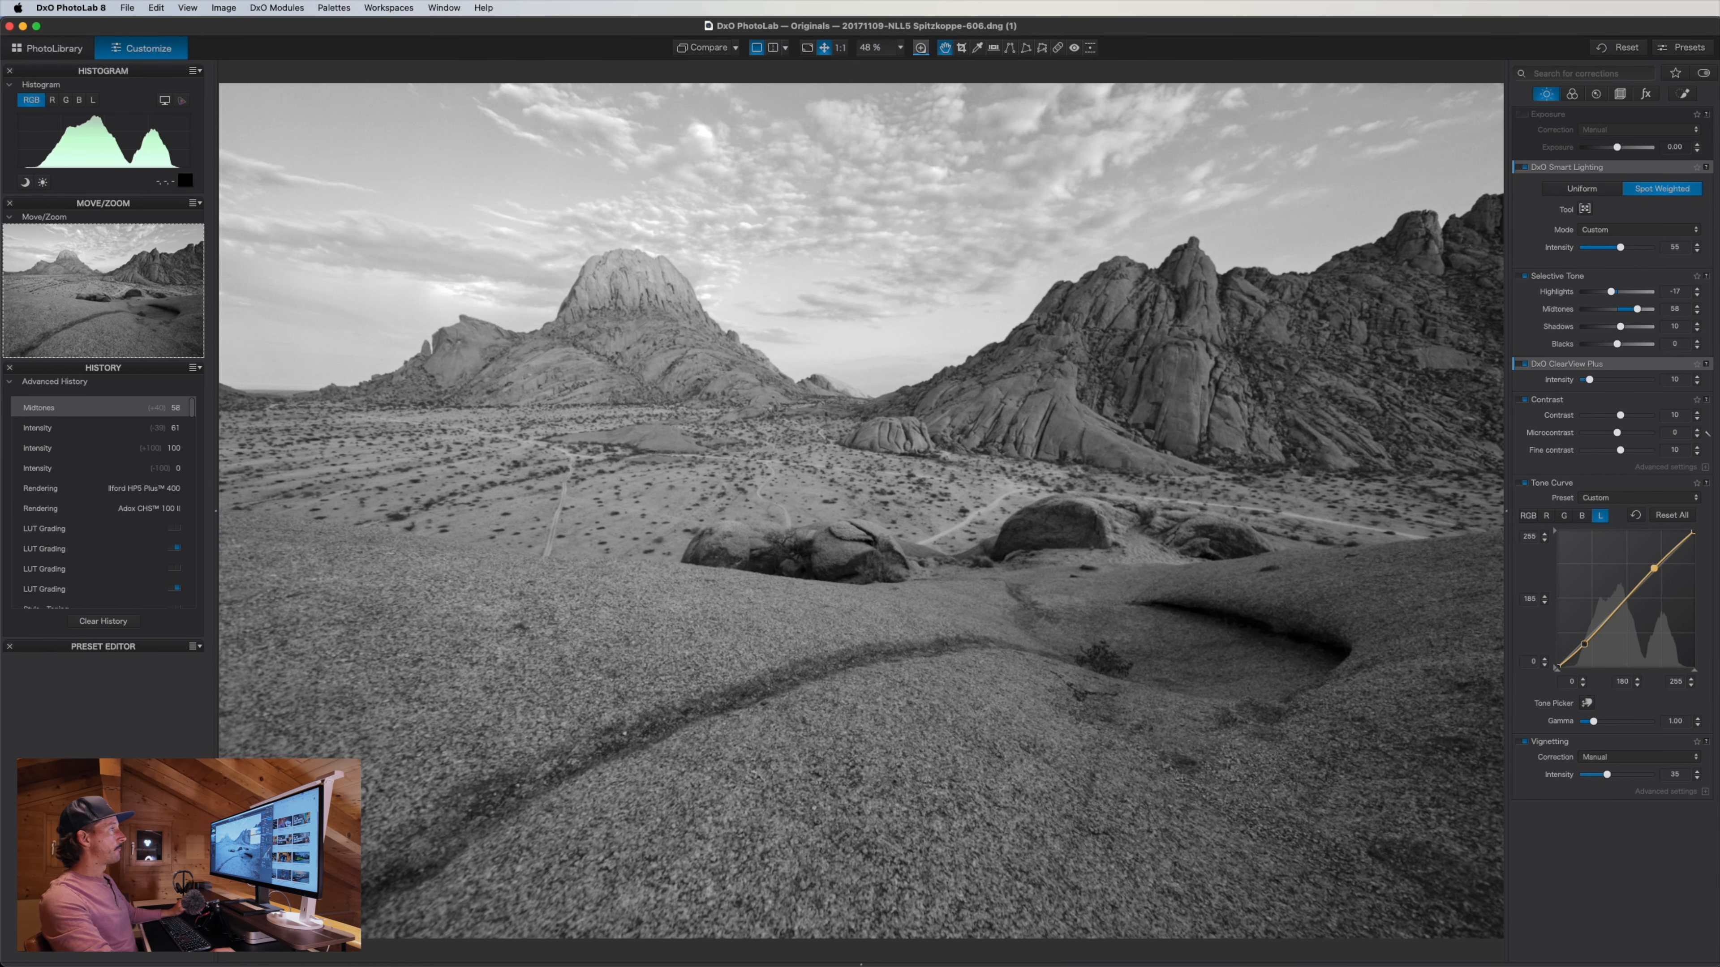
{"action": "left_click_drag", "start_coordinate": [1618, 345], "coordinate": [1626, 346]}
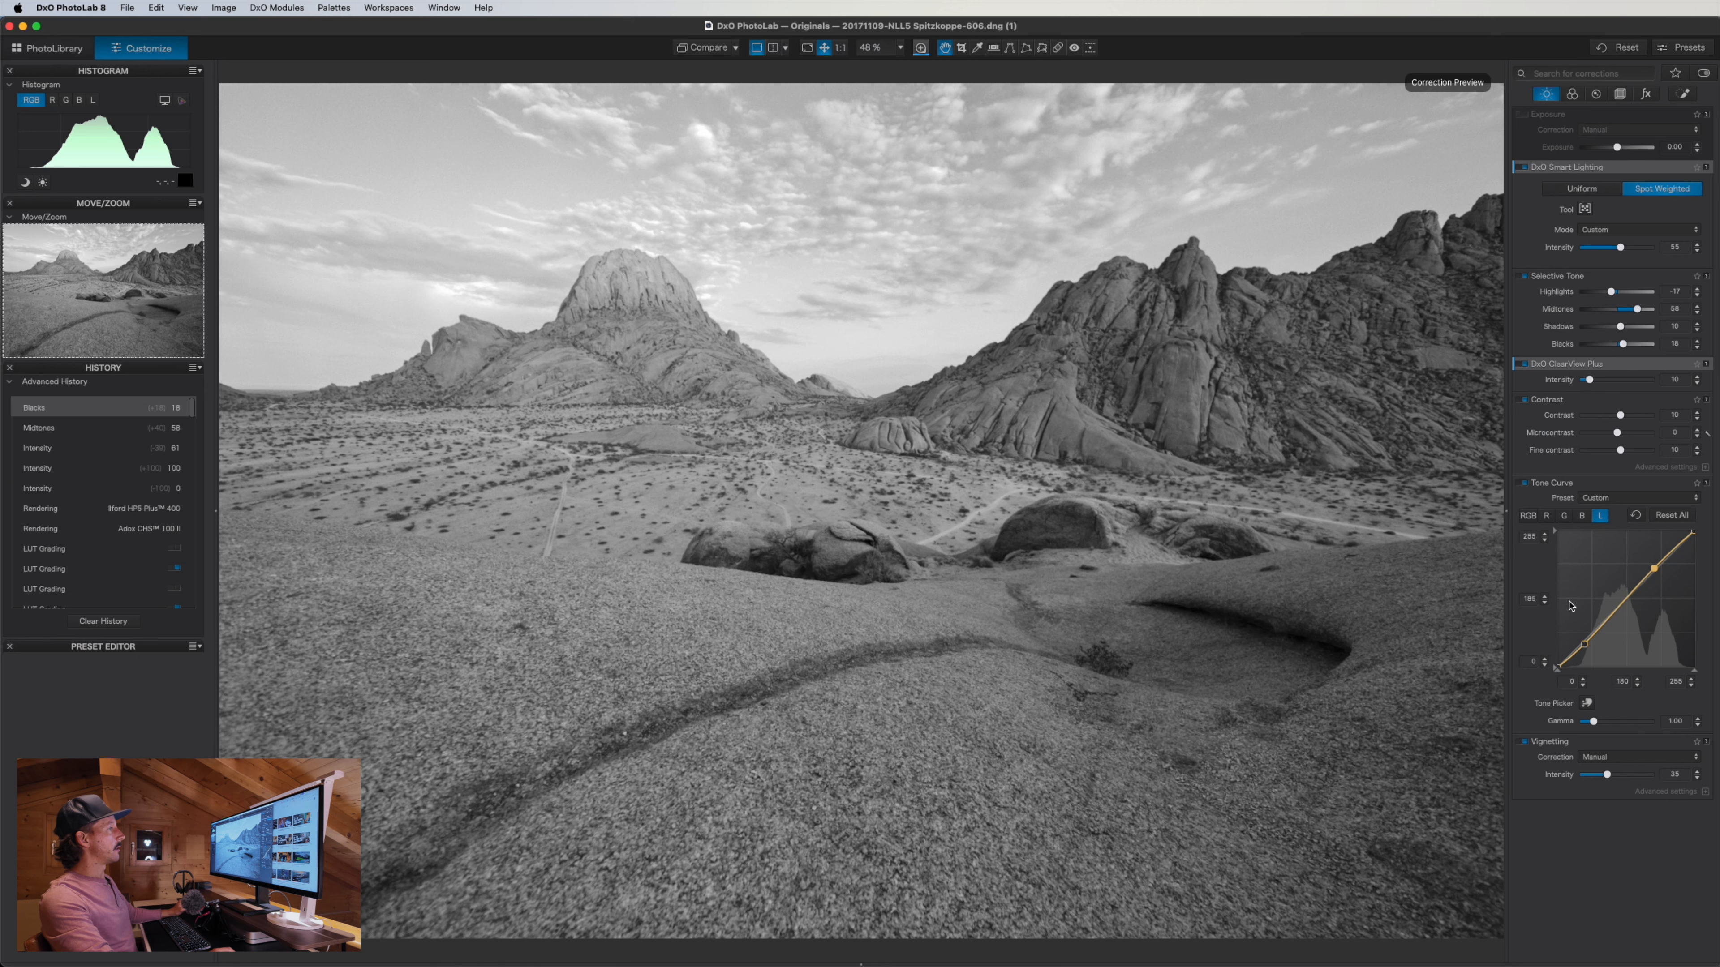
Steepen the luminance tone curve by raising its highlight point and moving the shadow point to input 79, output 63
{"action": "left_click", "coordinate": [1585, 647]}
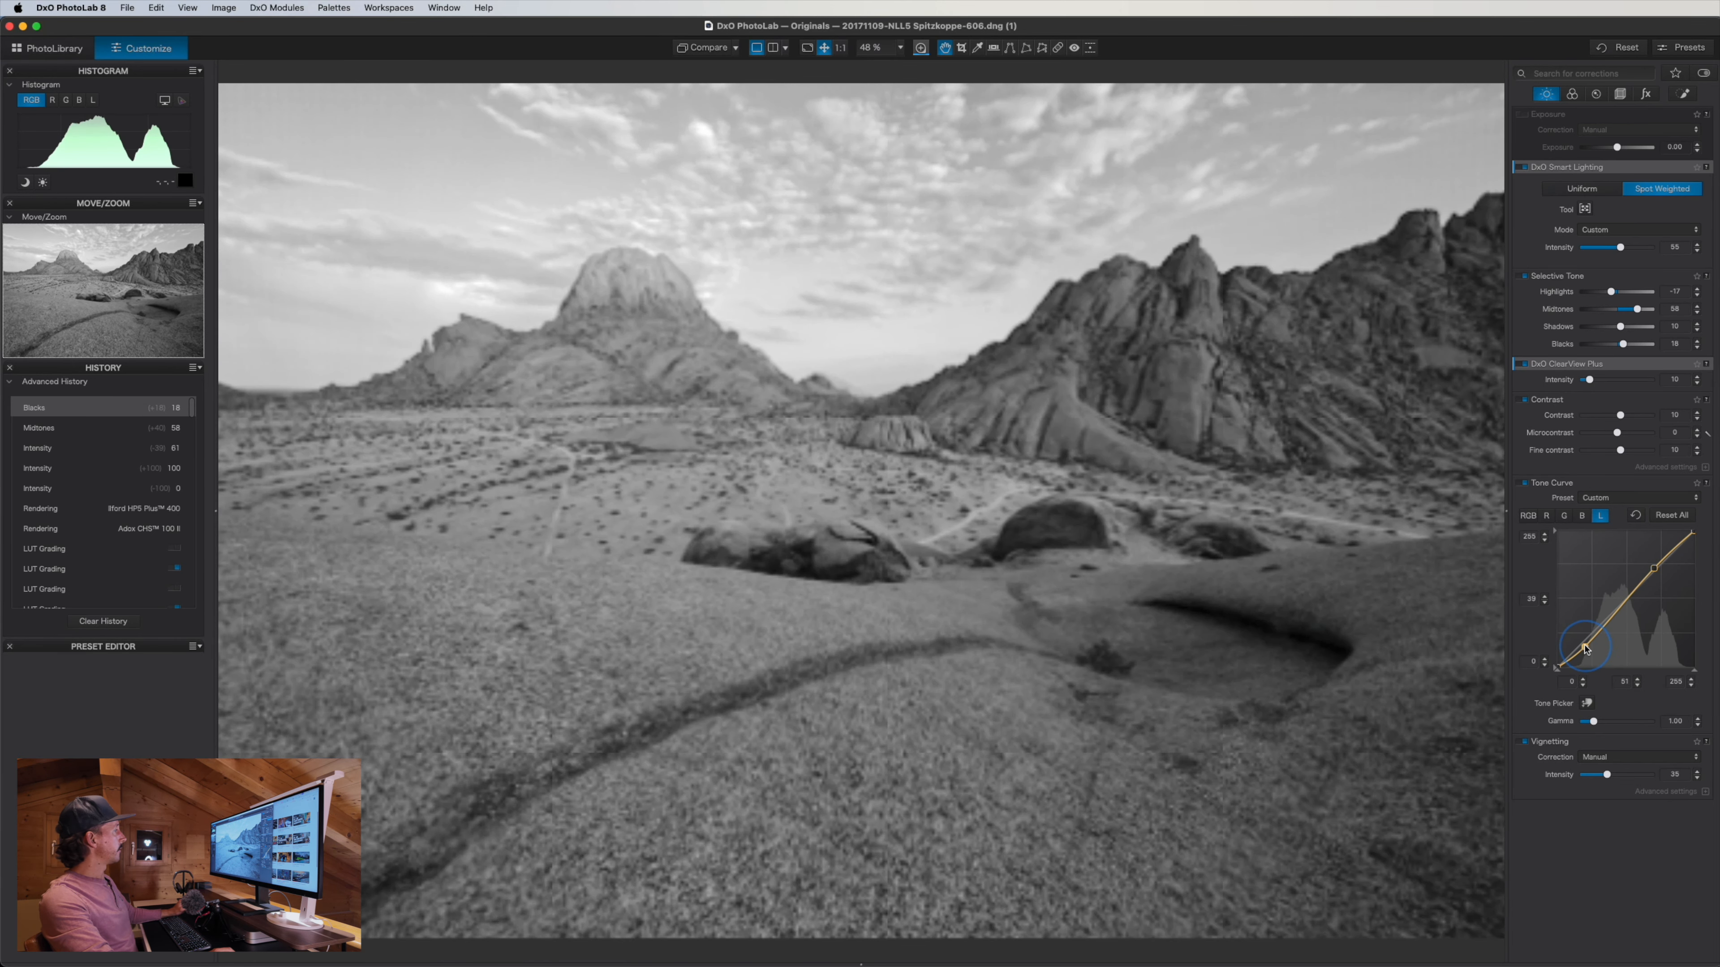
{"action": "left_click_drag", "start_coordinate": [1652, 576], "coordinate": [1654, 563]}
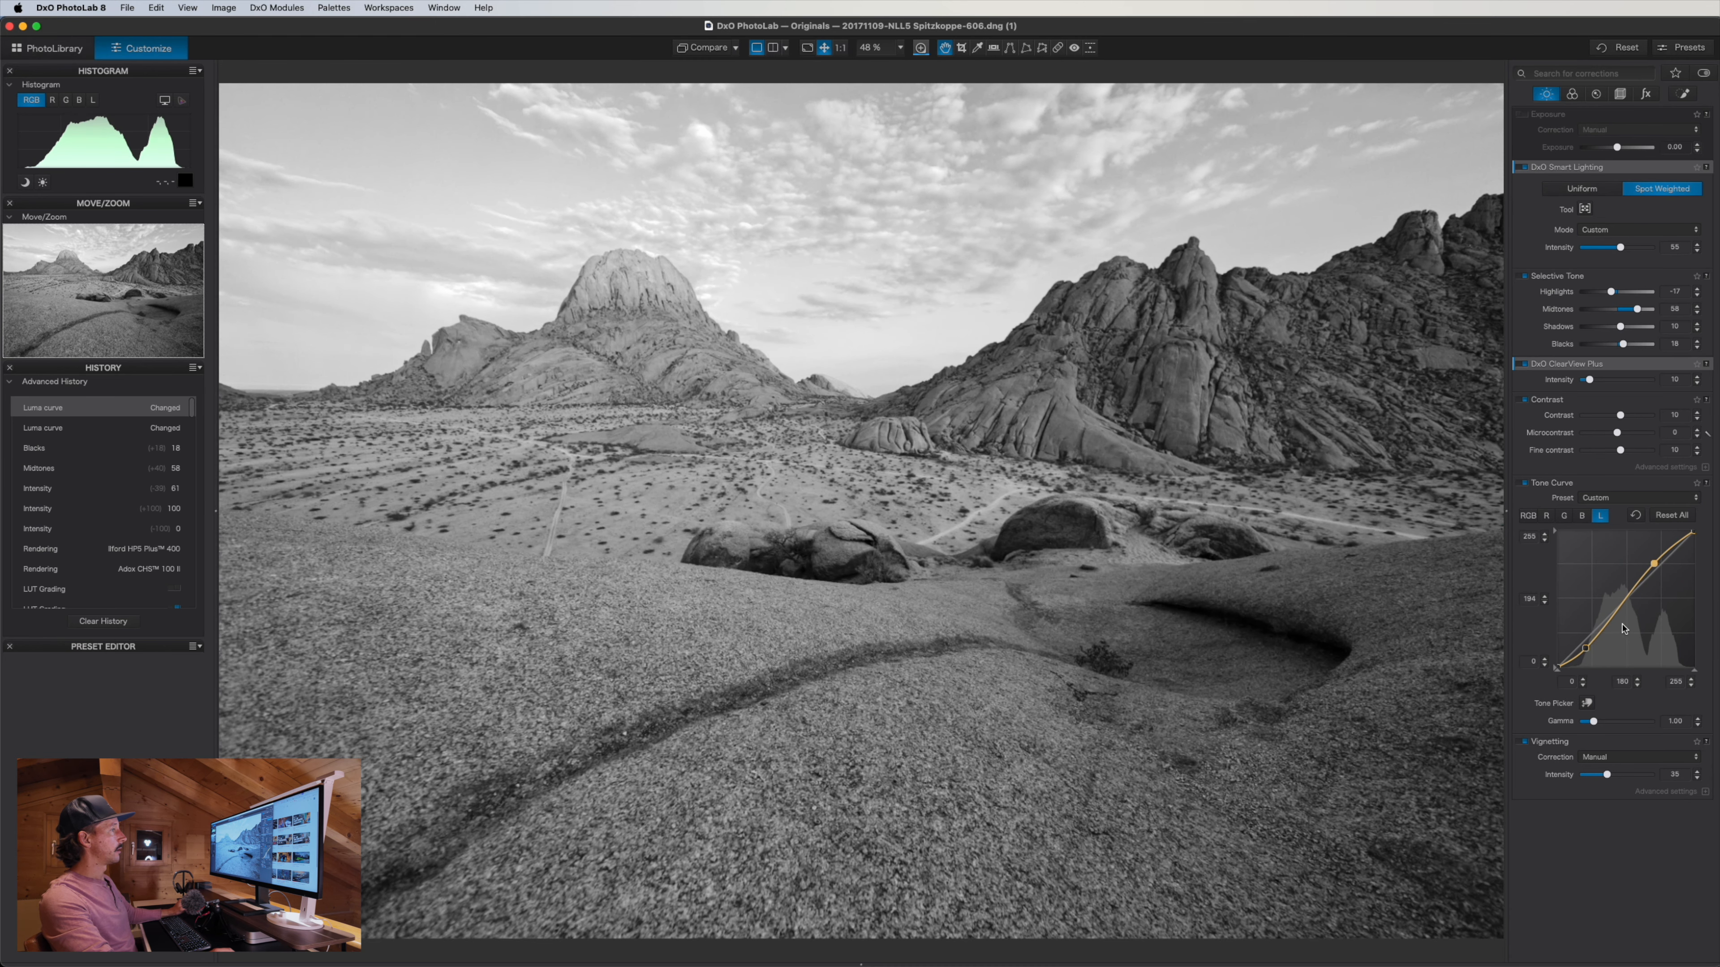
{"action": "left_click_drag", "start_coordinate": [1589, 652], "coordinate": [1599, 634]}
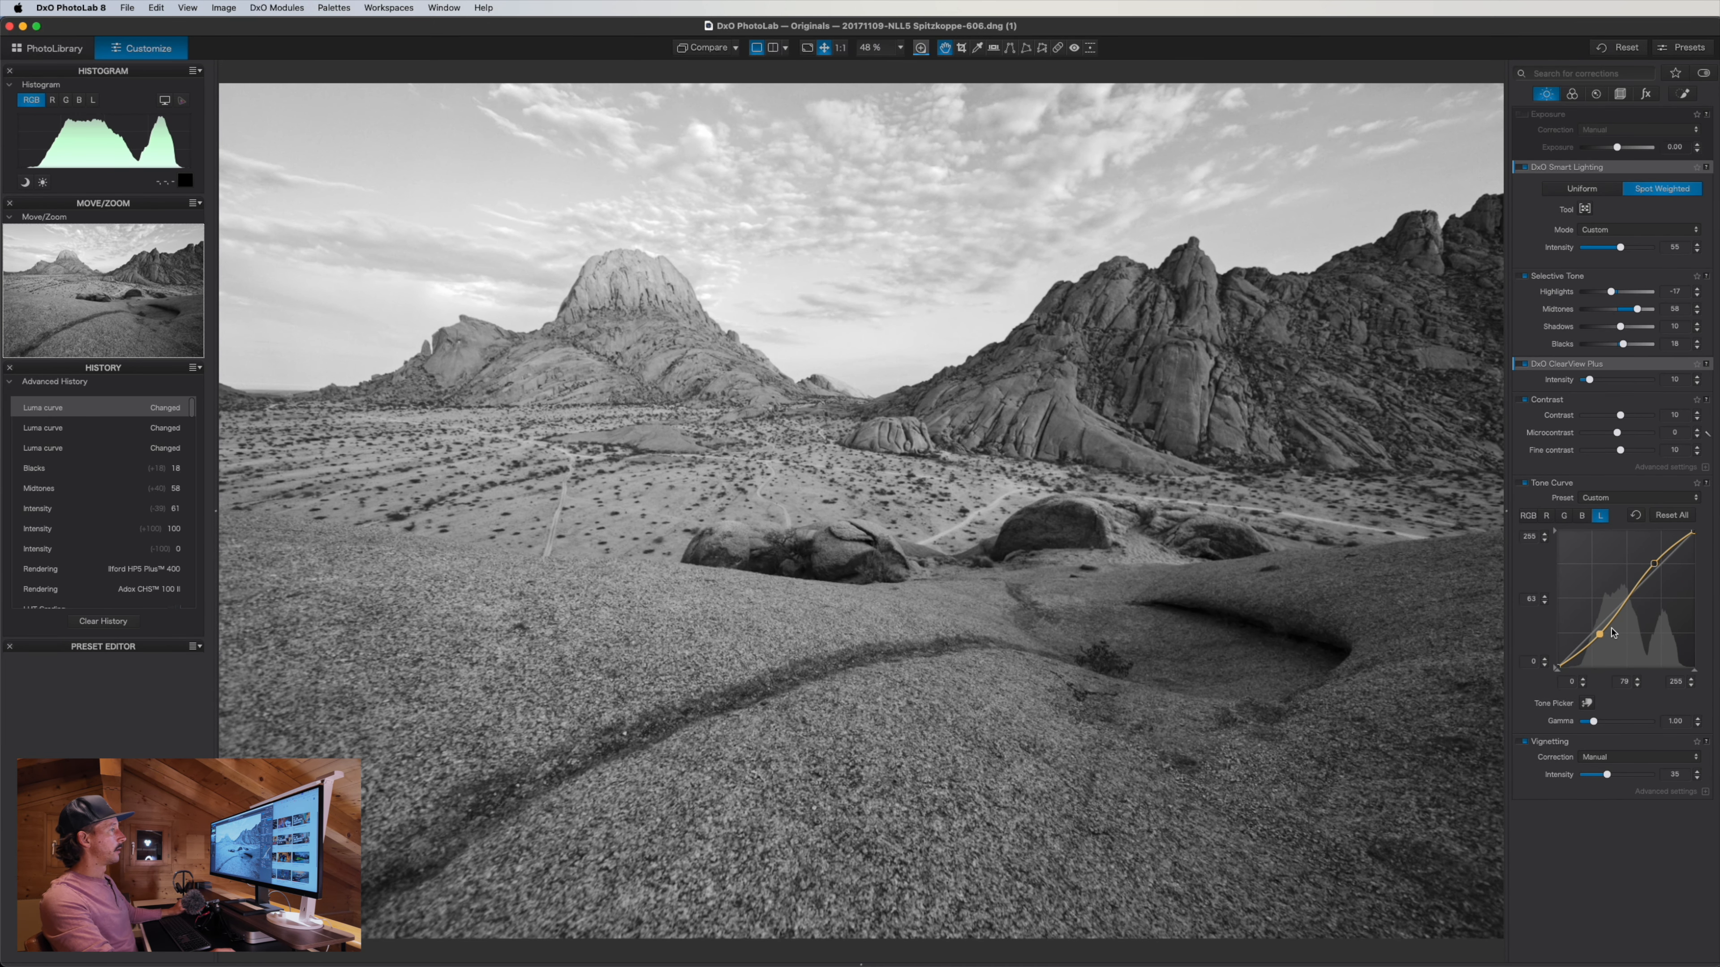
Use the Tone Picker to fine-tune the luminance curve on the mountain slope, the bright clouds and the shadowed rock hollow
{"action": "left_click", "coordinate": [1589, 702]}
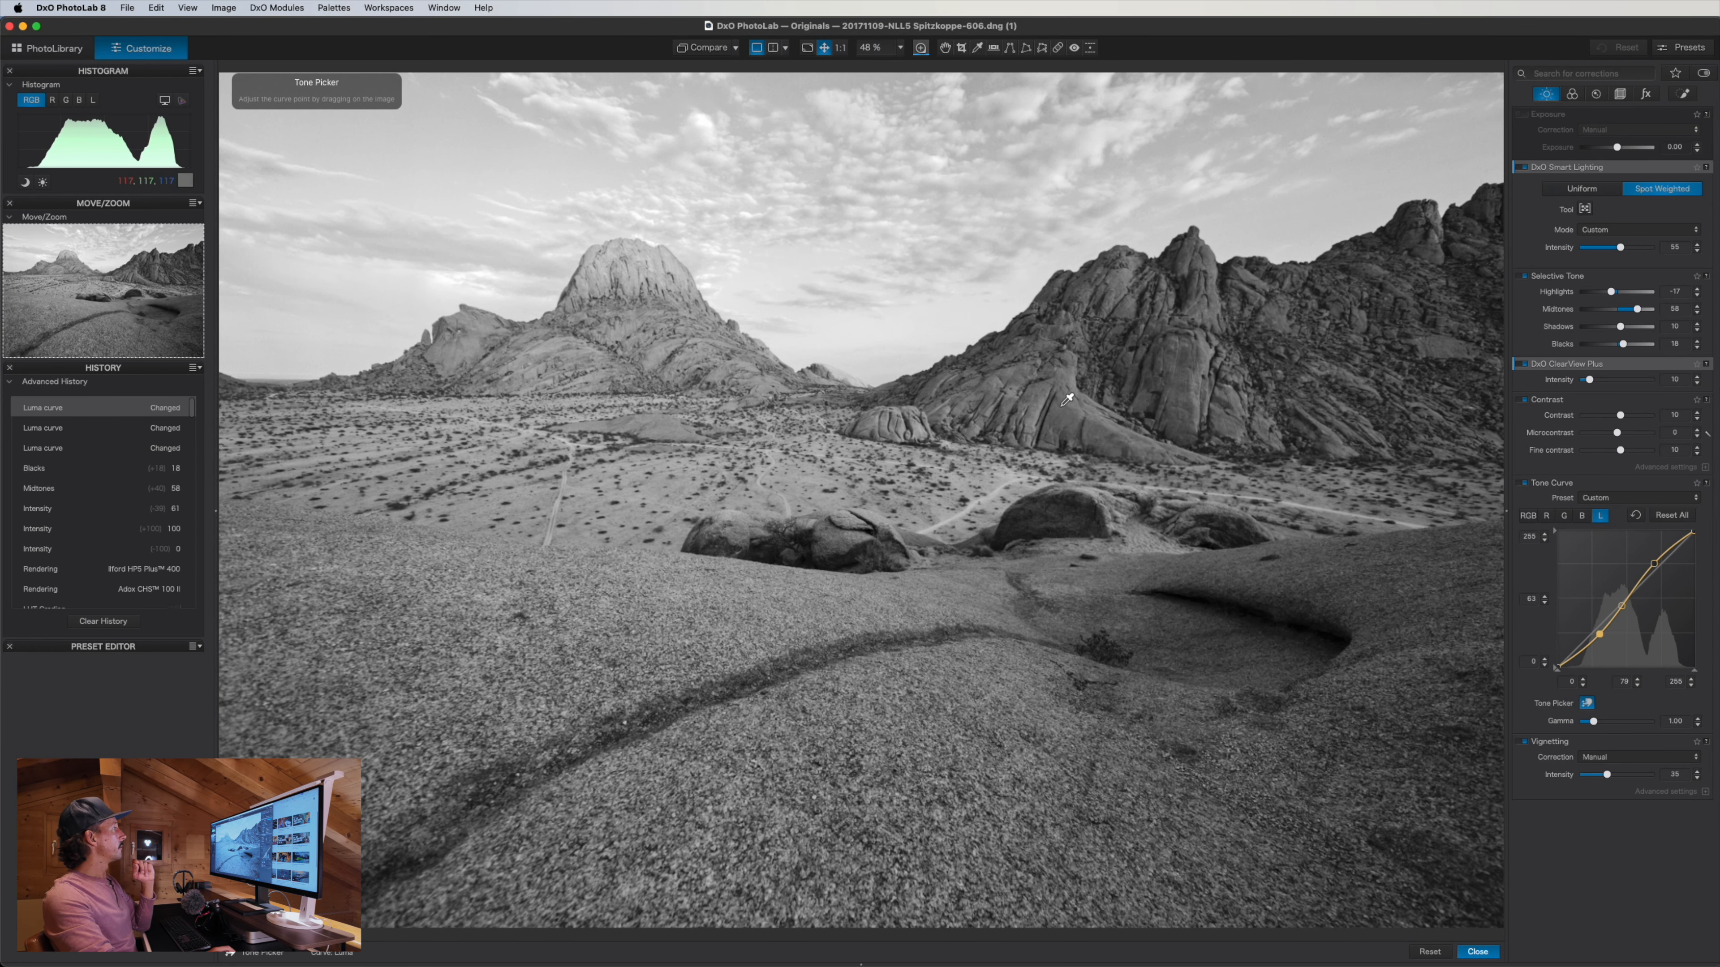
{"action": "left_click_drag", "start_coordinate": [1041, 409], "coordinate": [1041, 405]}
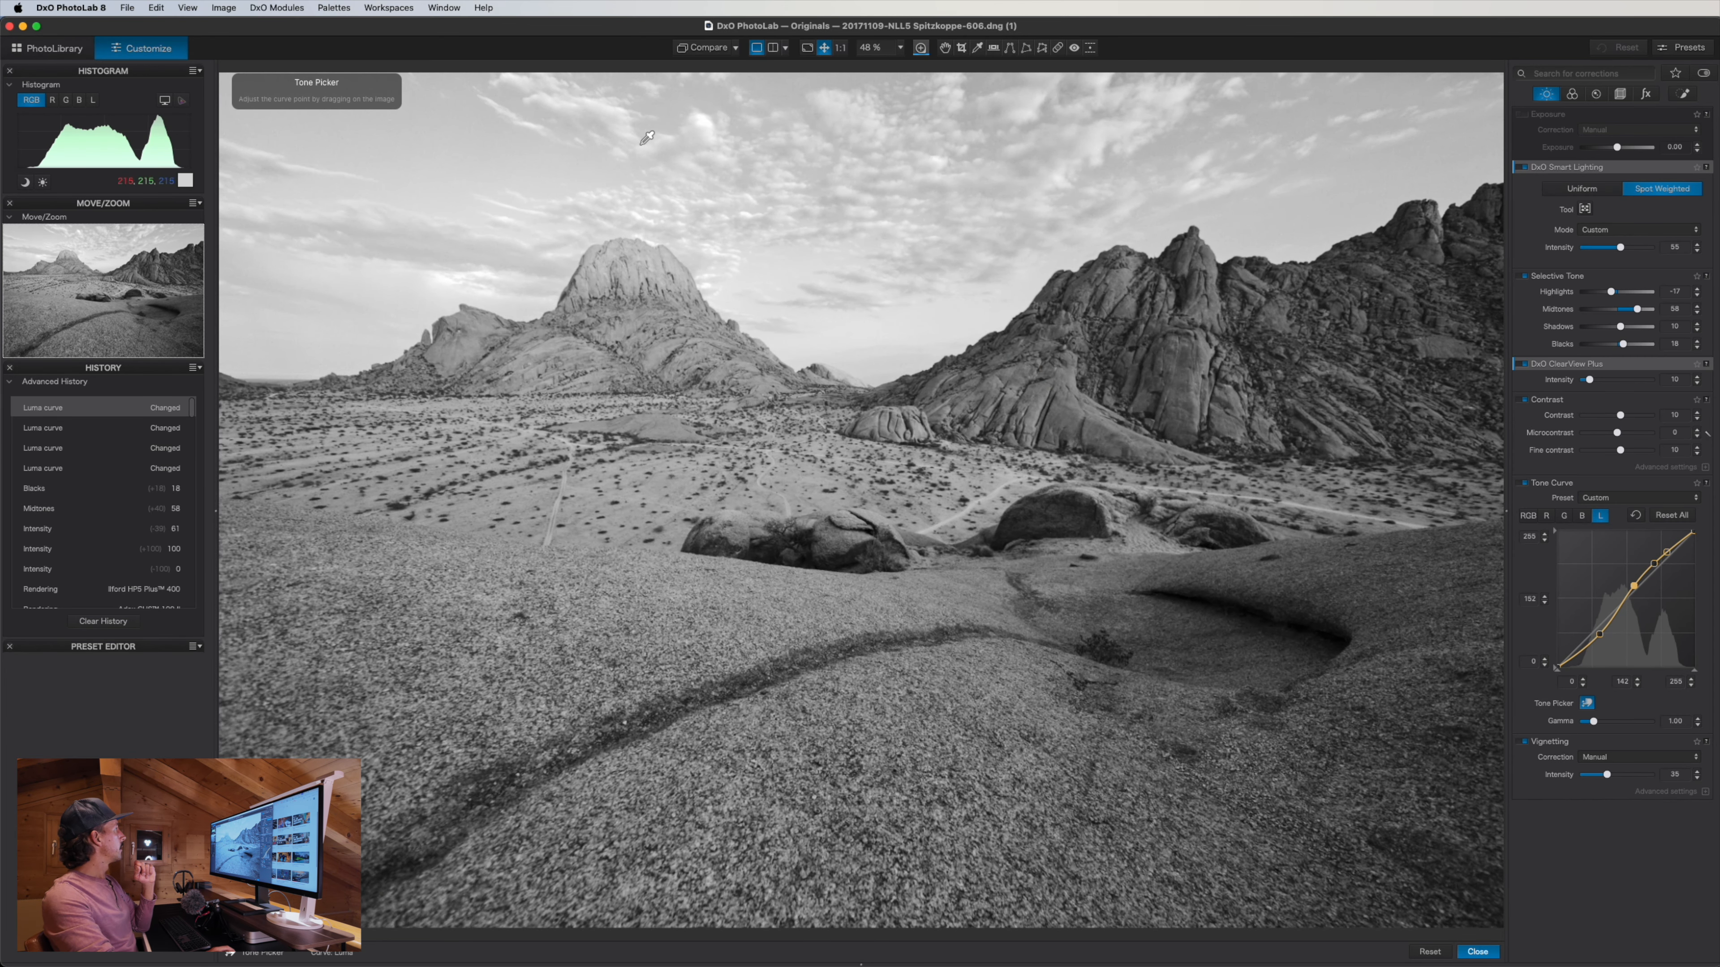
{"action": "left_click_drag", "start_coordinate": [704, 117], "coordinate": [702, 119]}
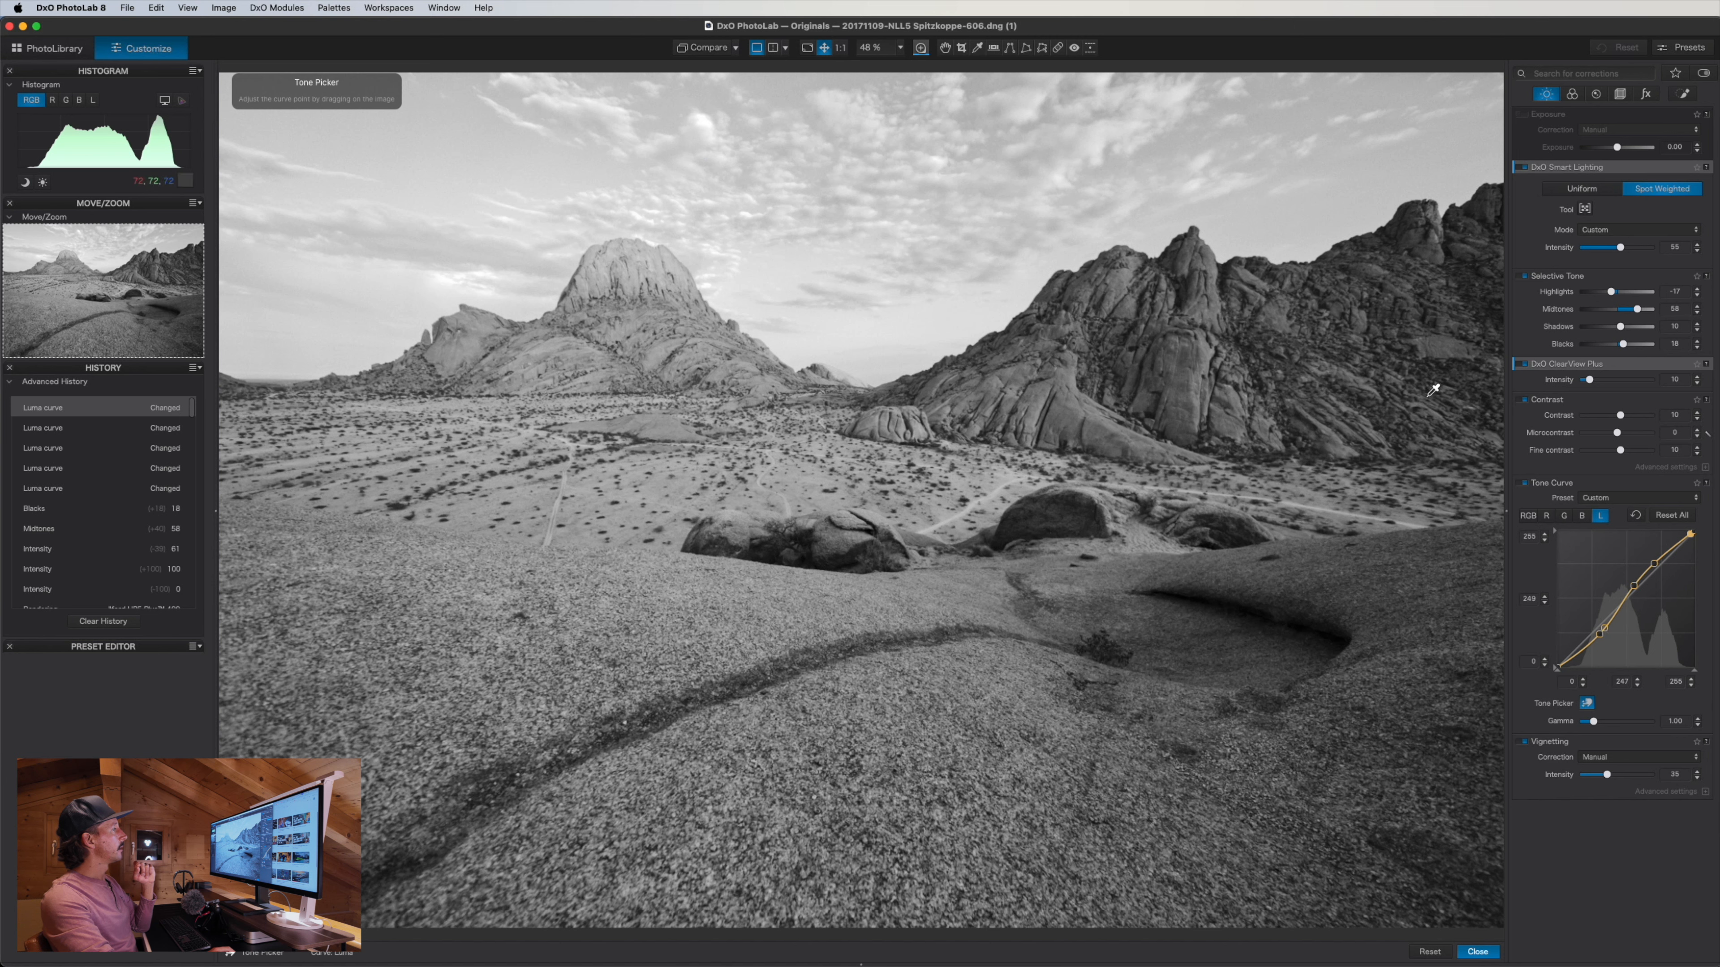
{"action": "left_click_drag", "start_coordinate": [1329, 624], "coordinate": [1329, 621]}
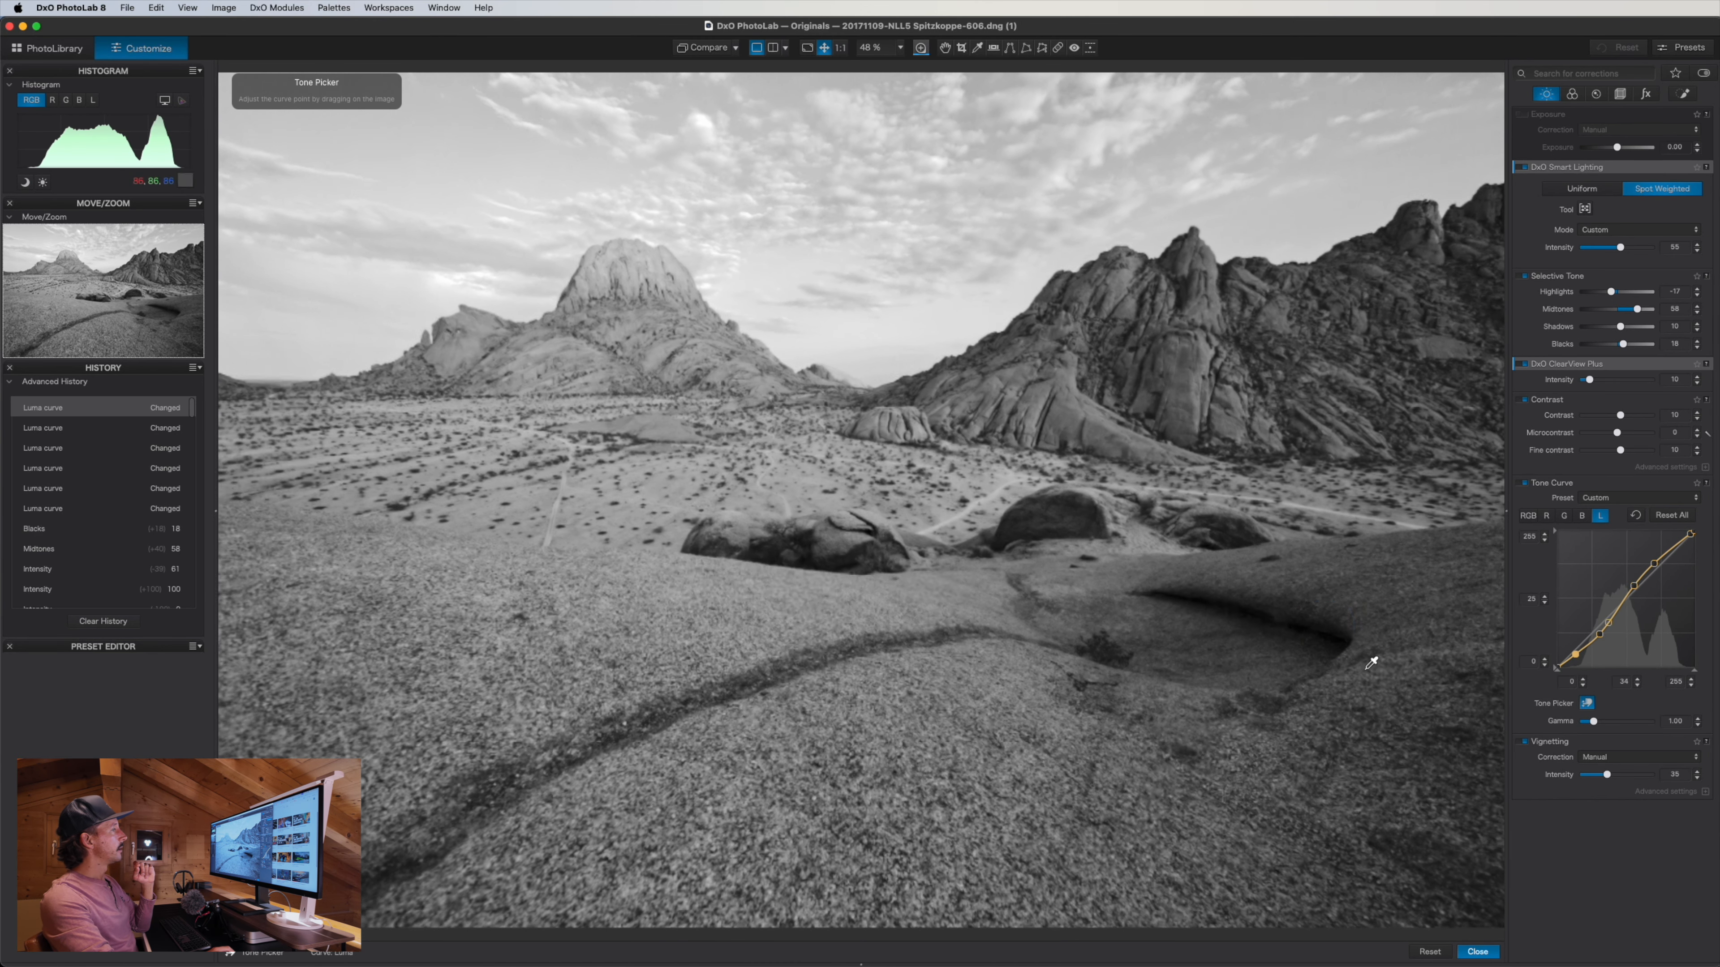
{"action": "left_click", "coordinate": [1588, 704]}
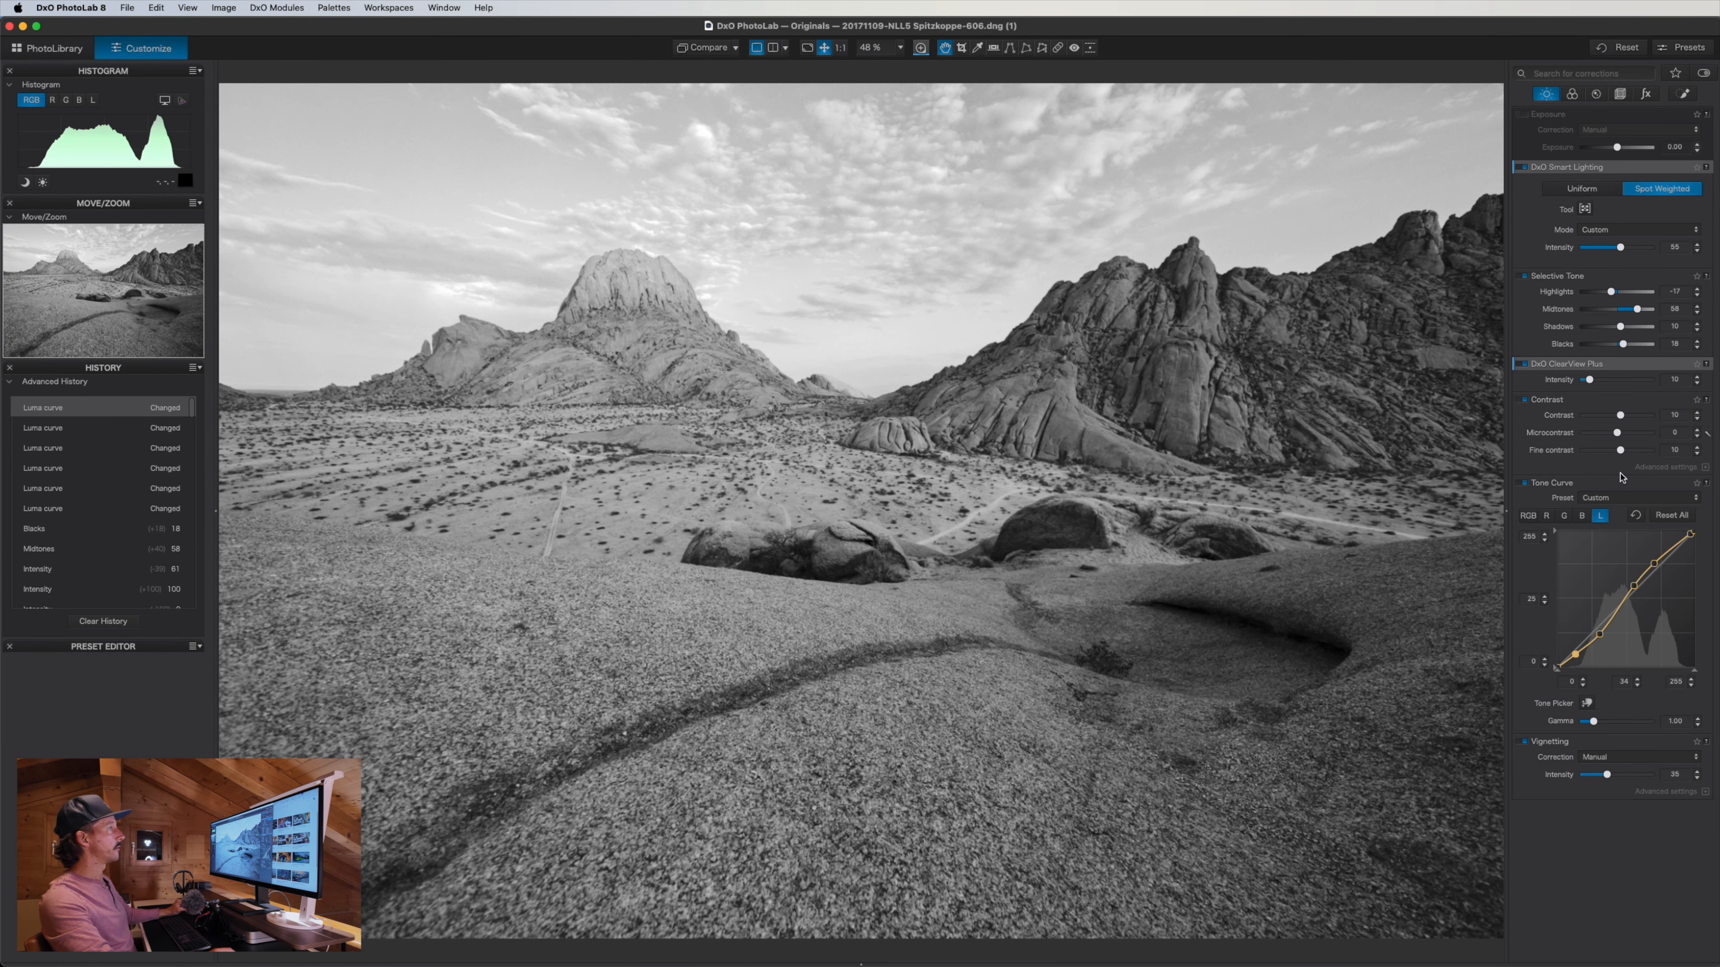
Compare the Neutral Black and White rendering and a LUT Grading state in the history with the latest luma curve edit
{"action": "scroll", "coordinate": [116, 535], "scroll_direction": "down", "scroll_amount": 5}
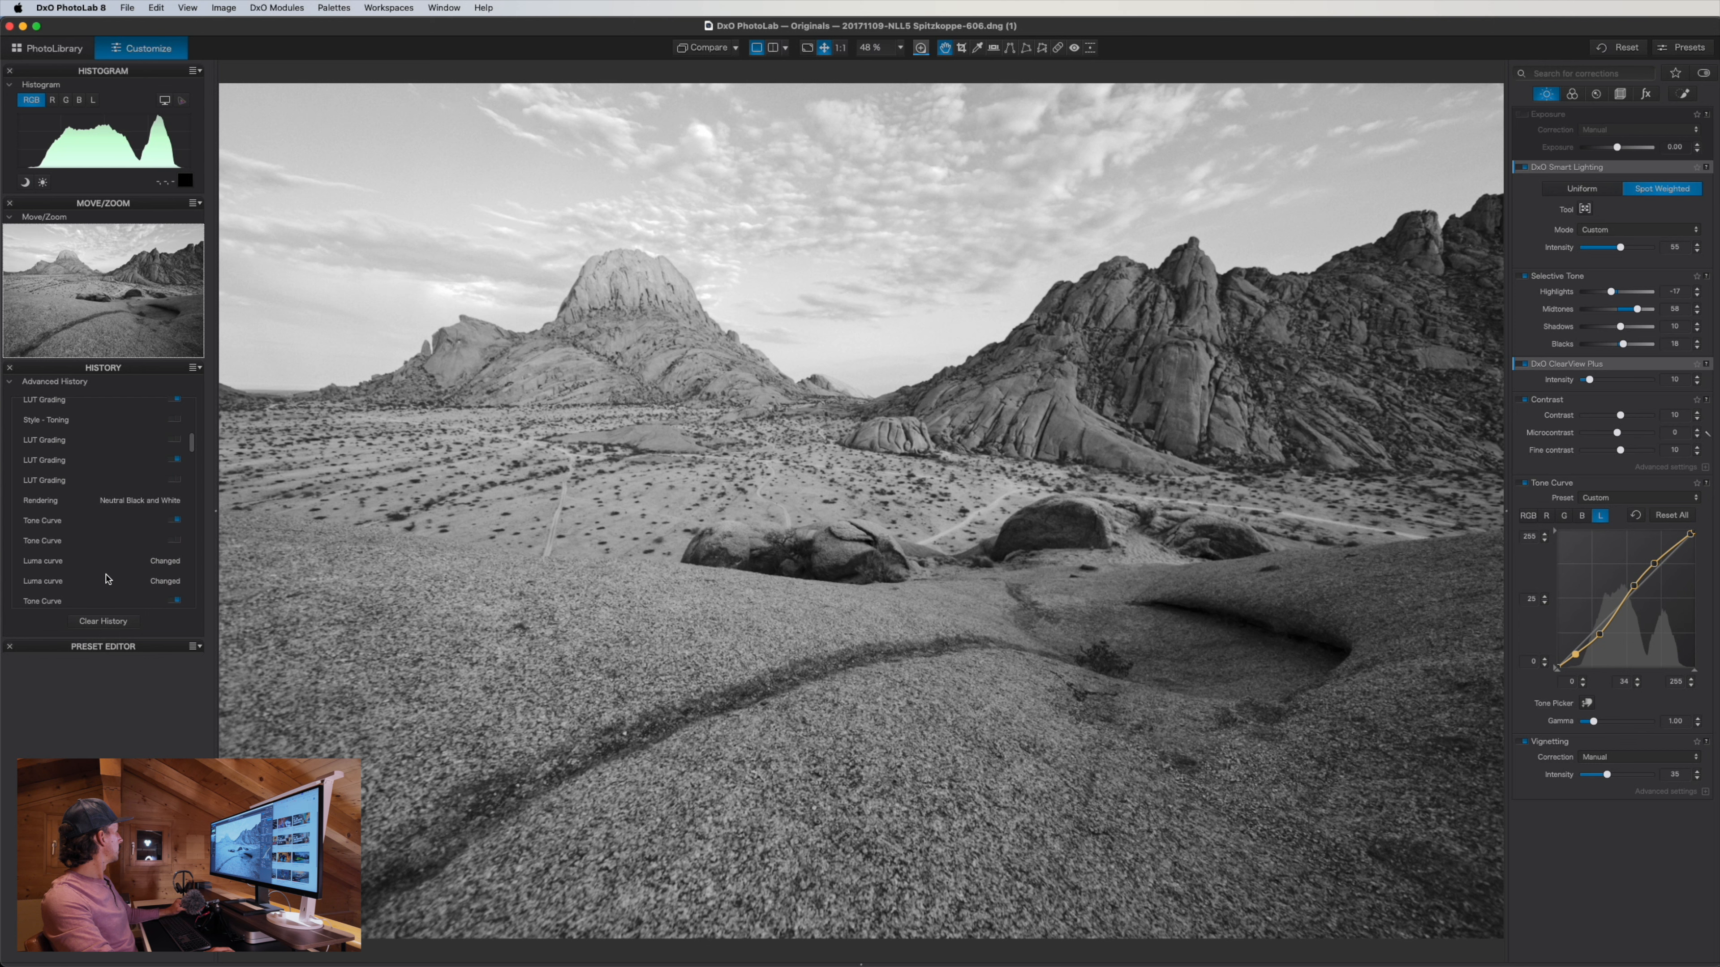
{"action": "left_click", "coordinate": [110, 508]}
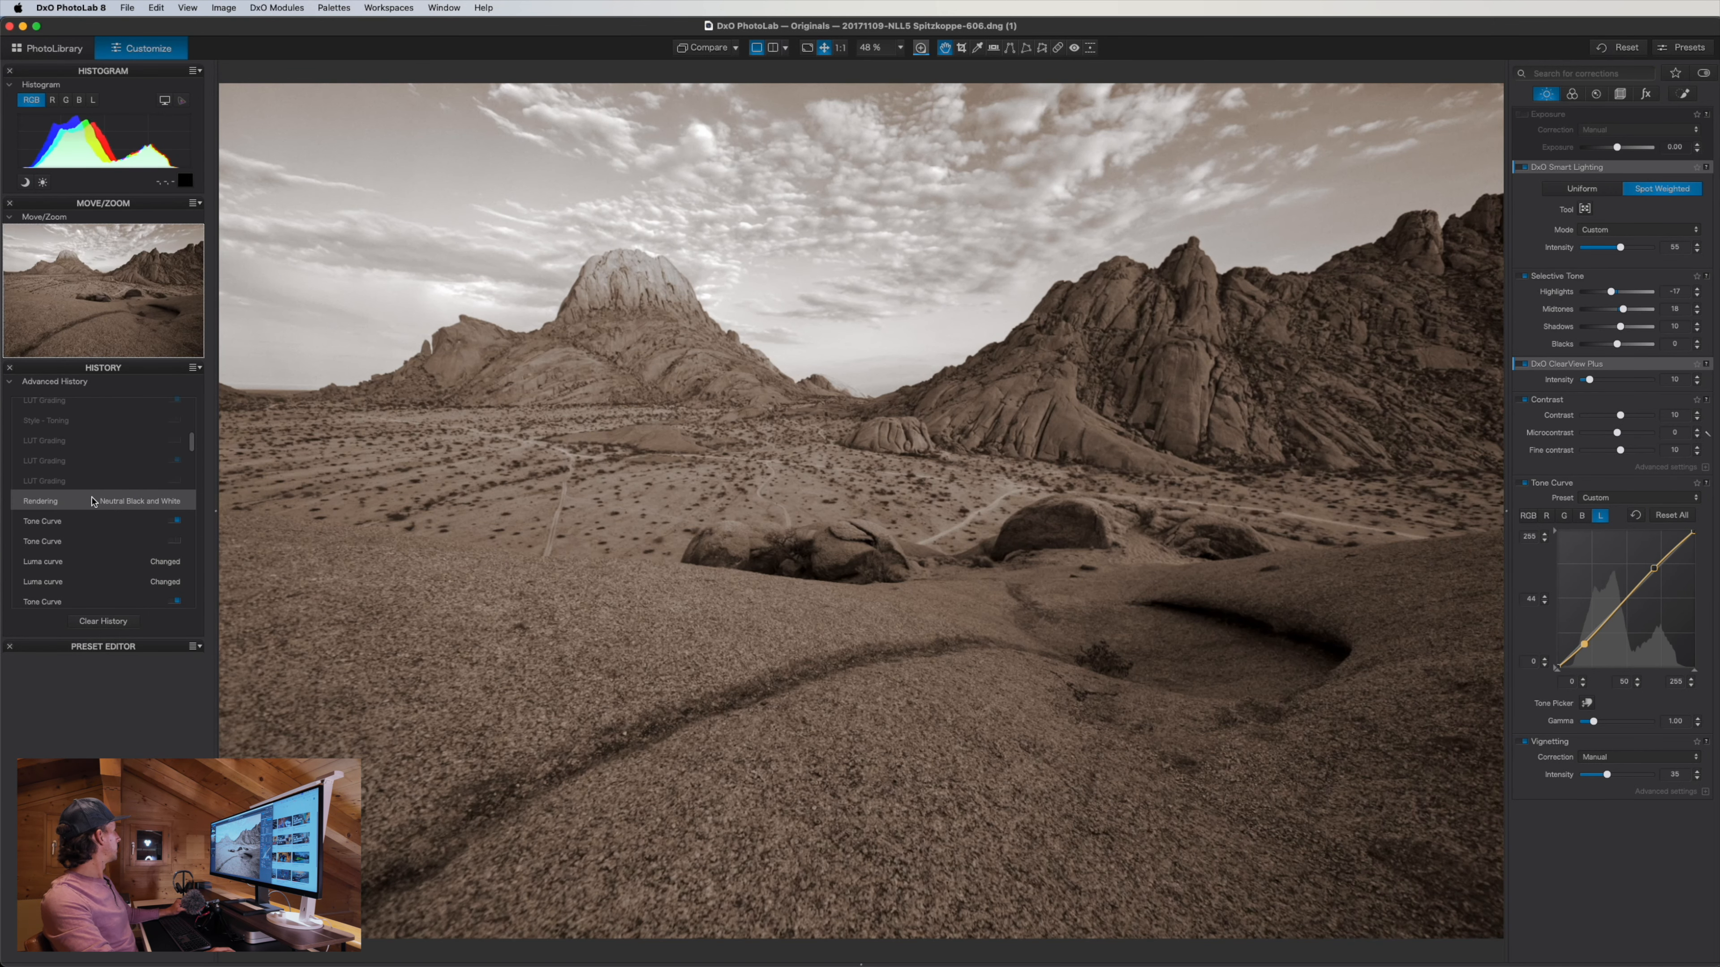
{"action": "scroll", "coordinate": [98, 508], "scroll_direction": "up", "scroll_amount": 5}
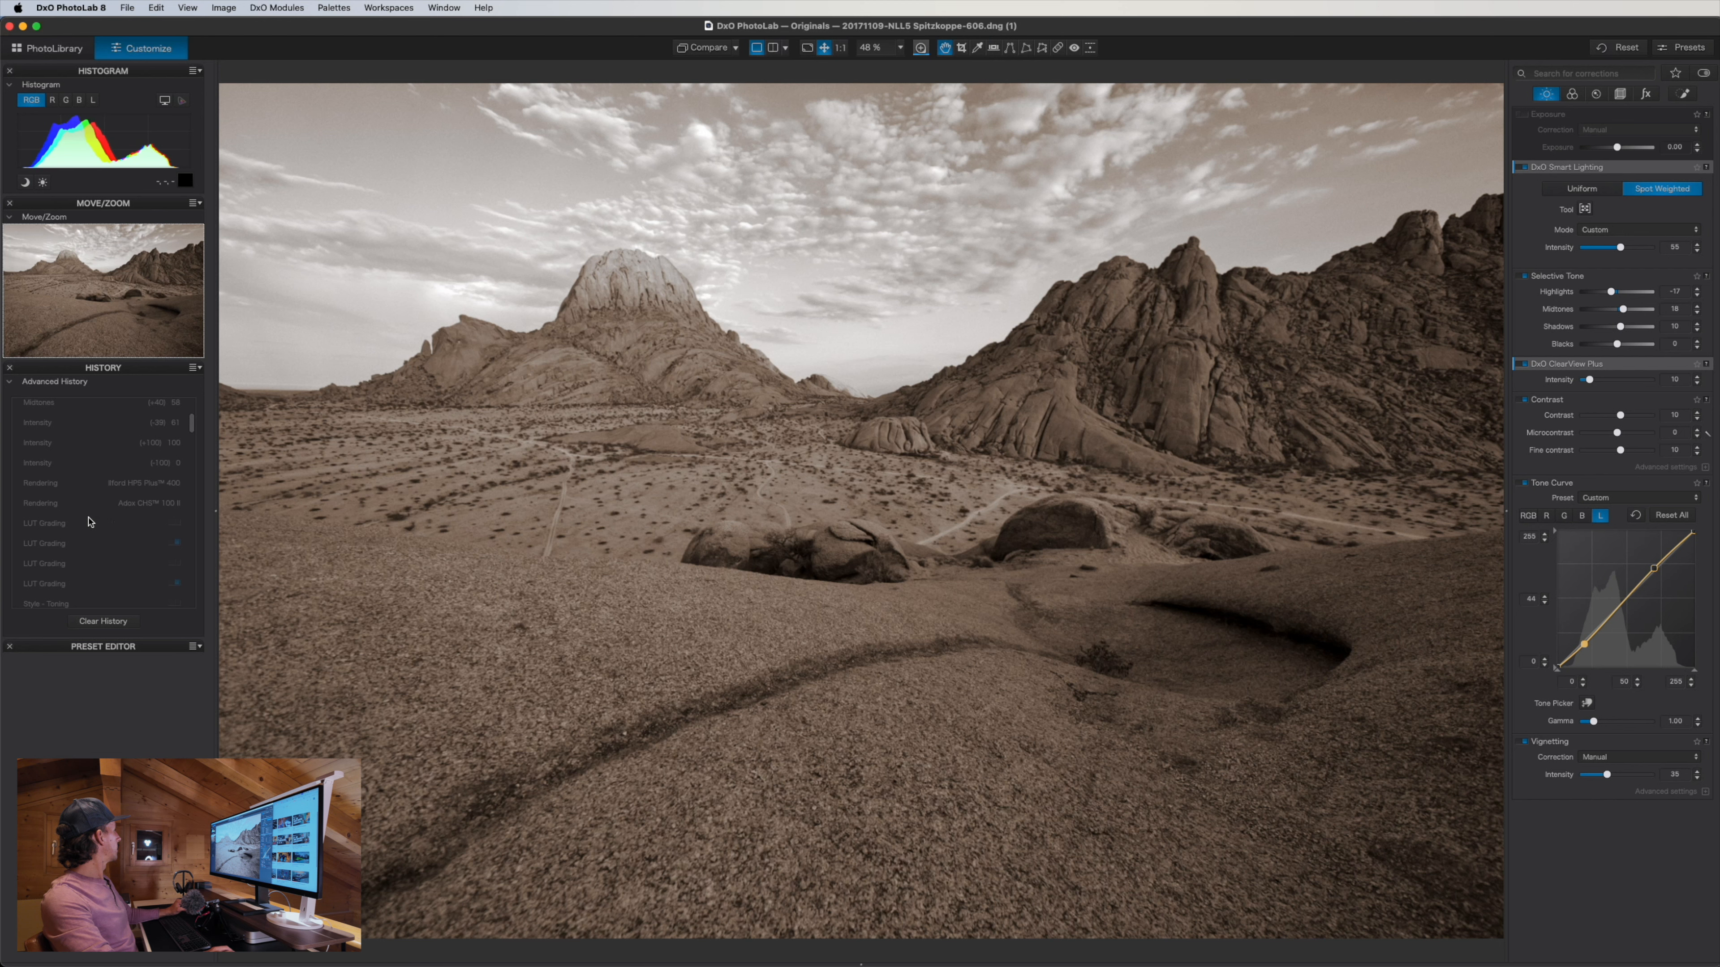
{"action": "left_click", "coordinate": [88, 523]}
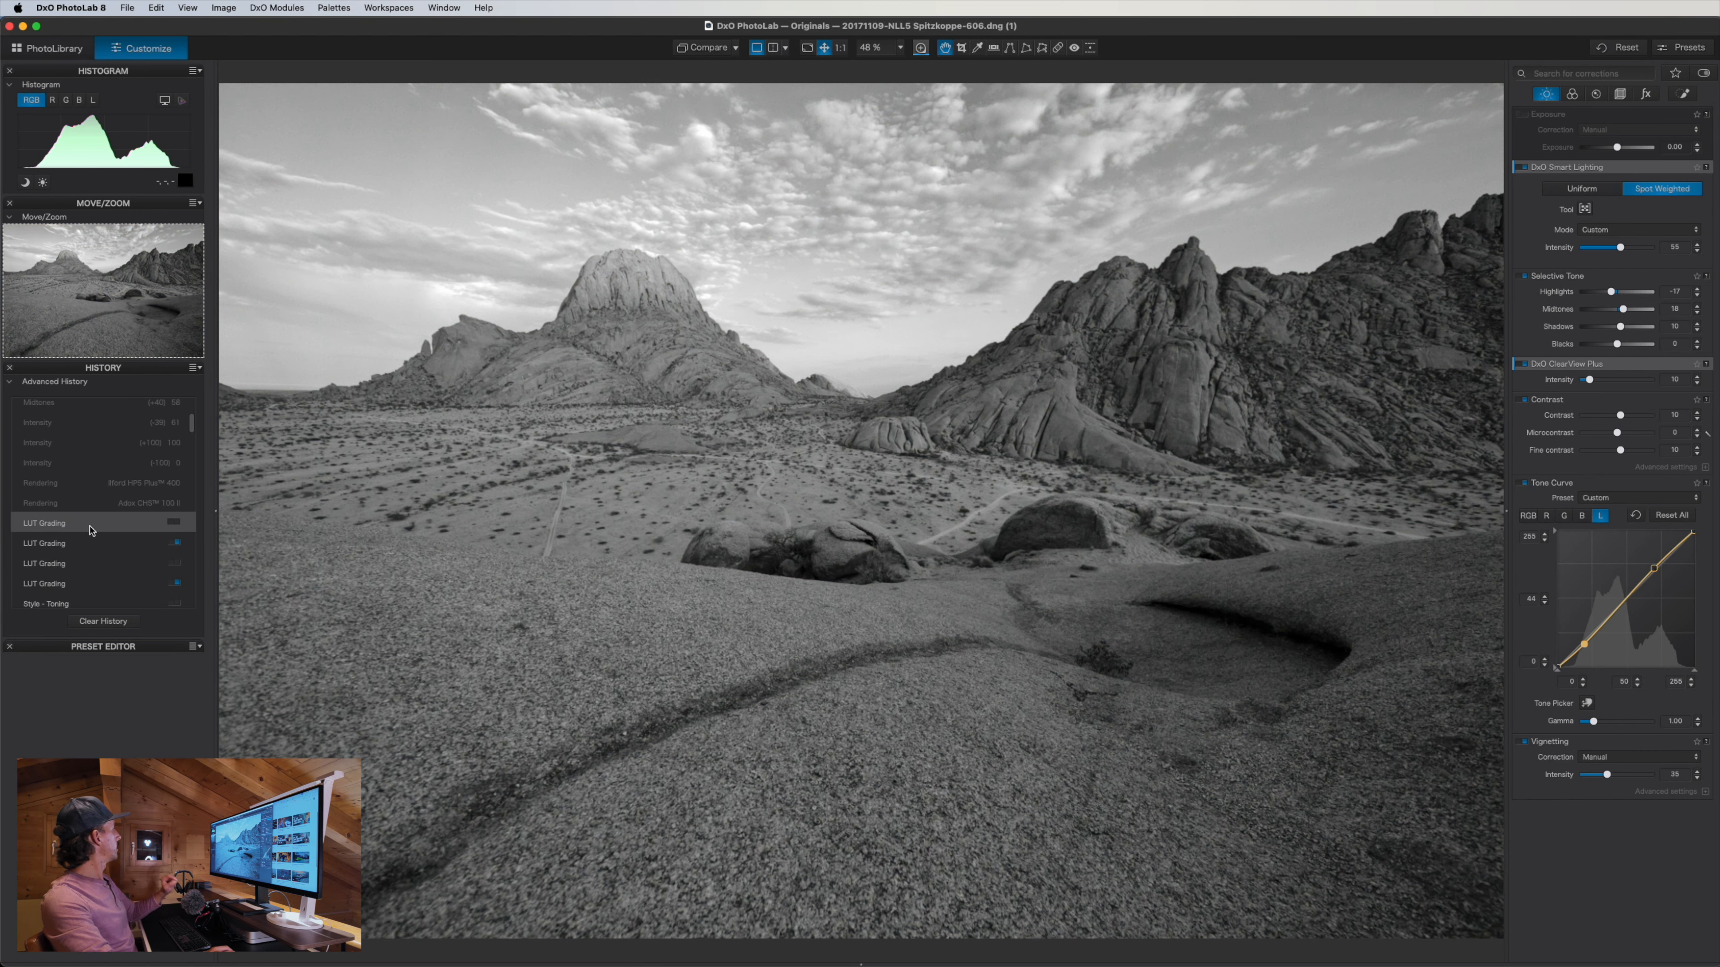
{"action": "scroll", "coordinate": [95, 521], "scroll_direction": "up", "scroll_amount": 4}
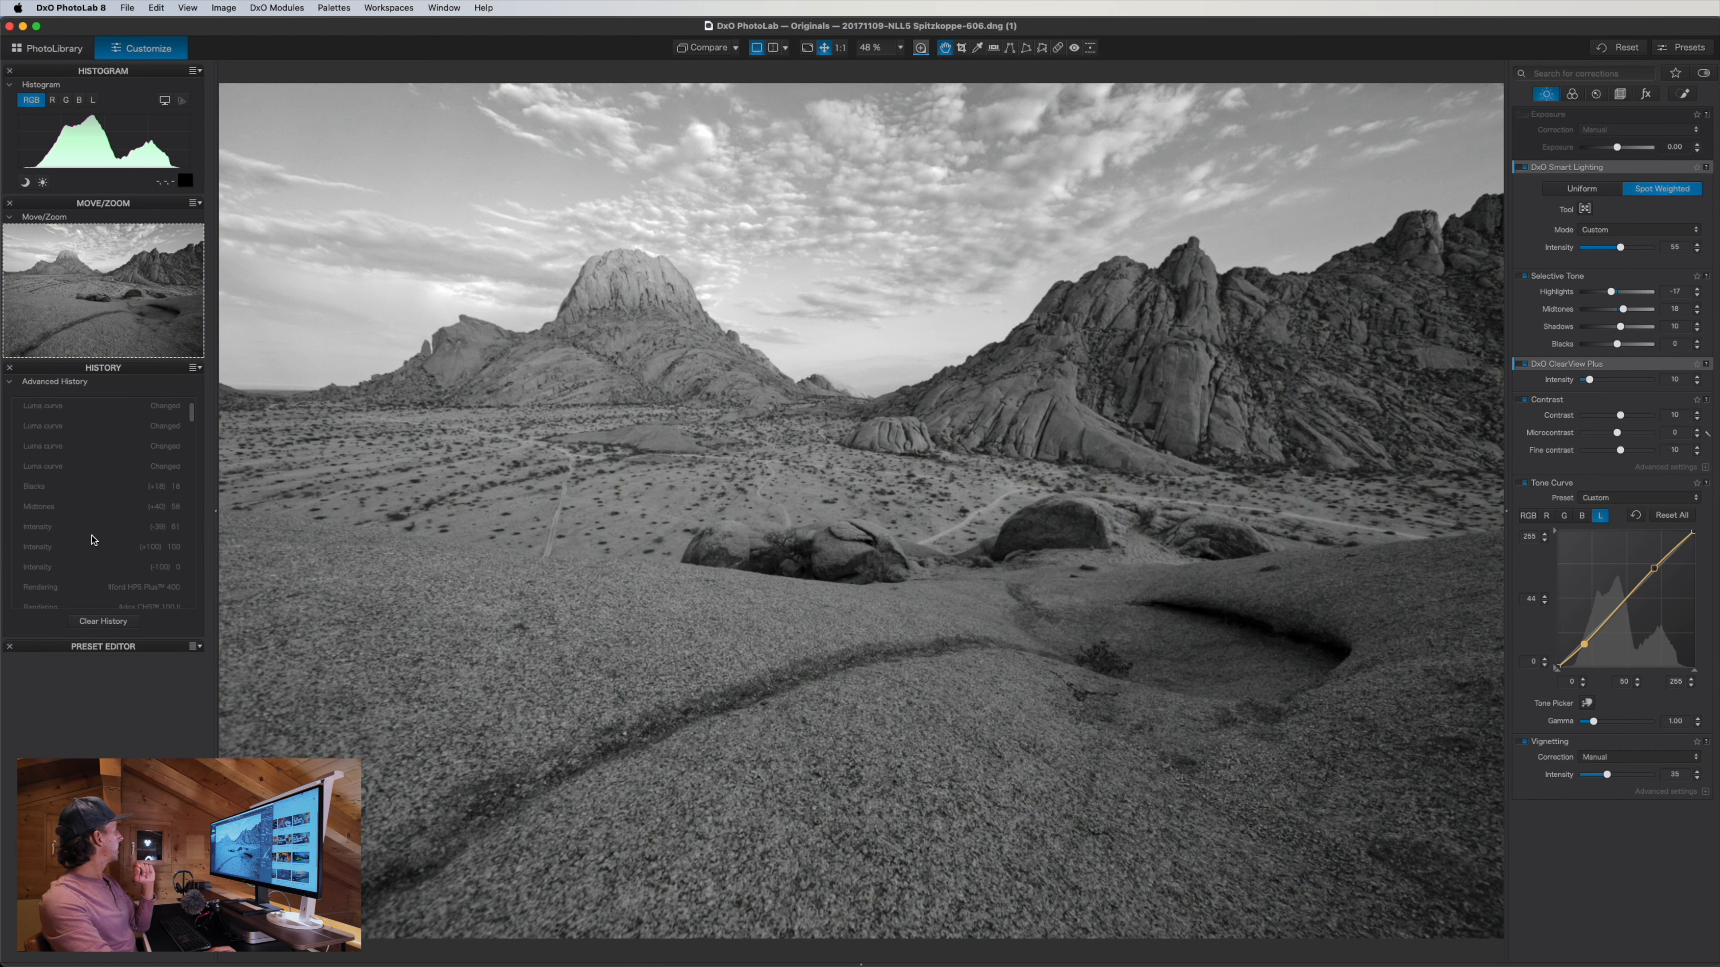
{"action": "left_click", "coordinate": [116, 409]}
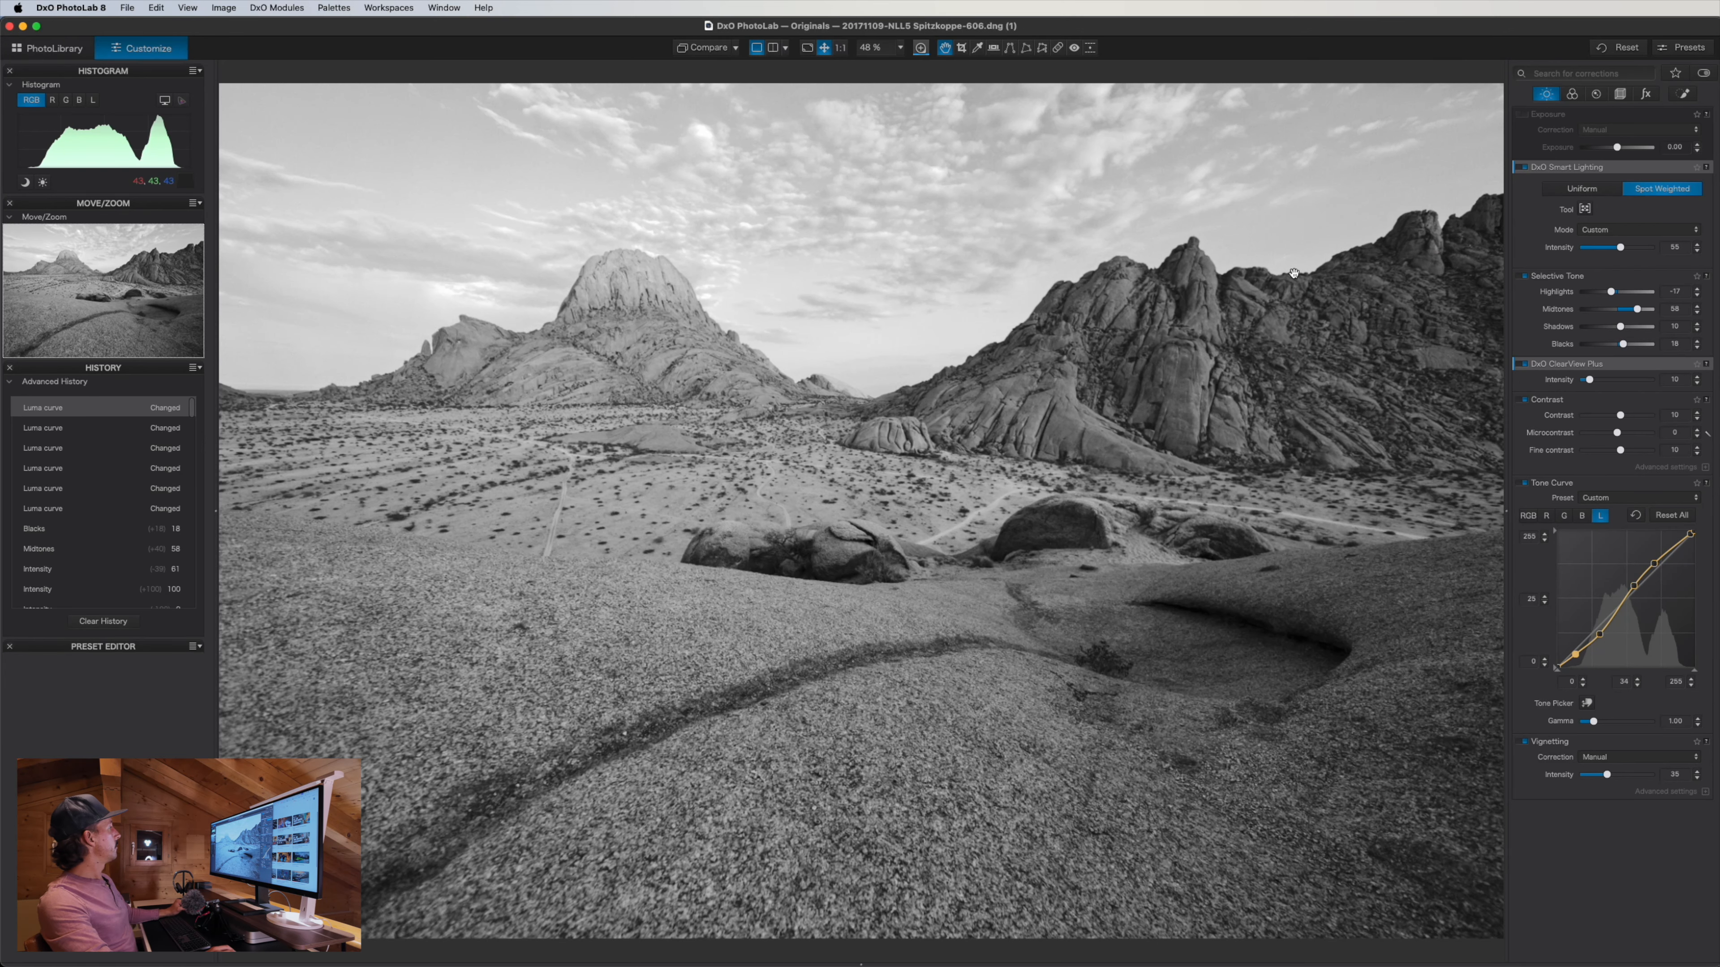
Set the sky's Control Line mask to ClearView Plus intensity 40 and midtones -52
{"action": "left_click", "coordinate": [1682, 94]}
{"action": "left_click", "coordinate": [1611, 153]}
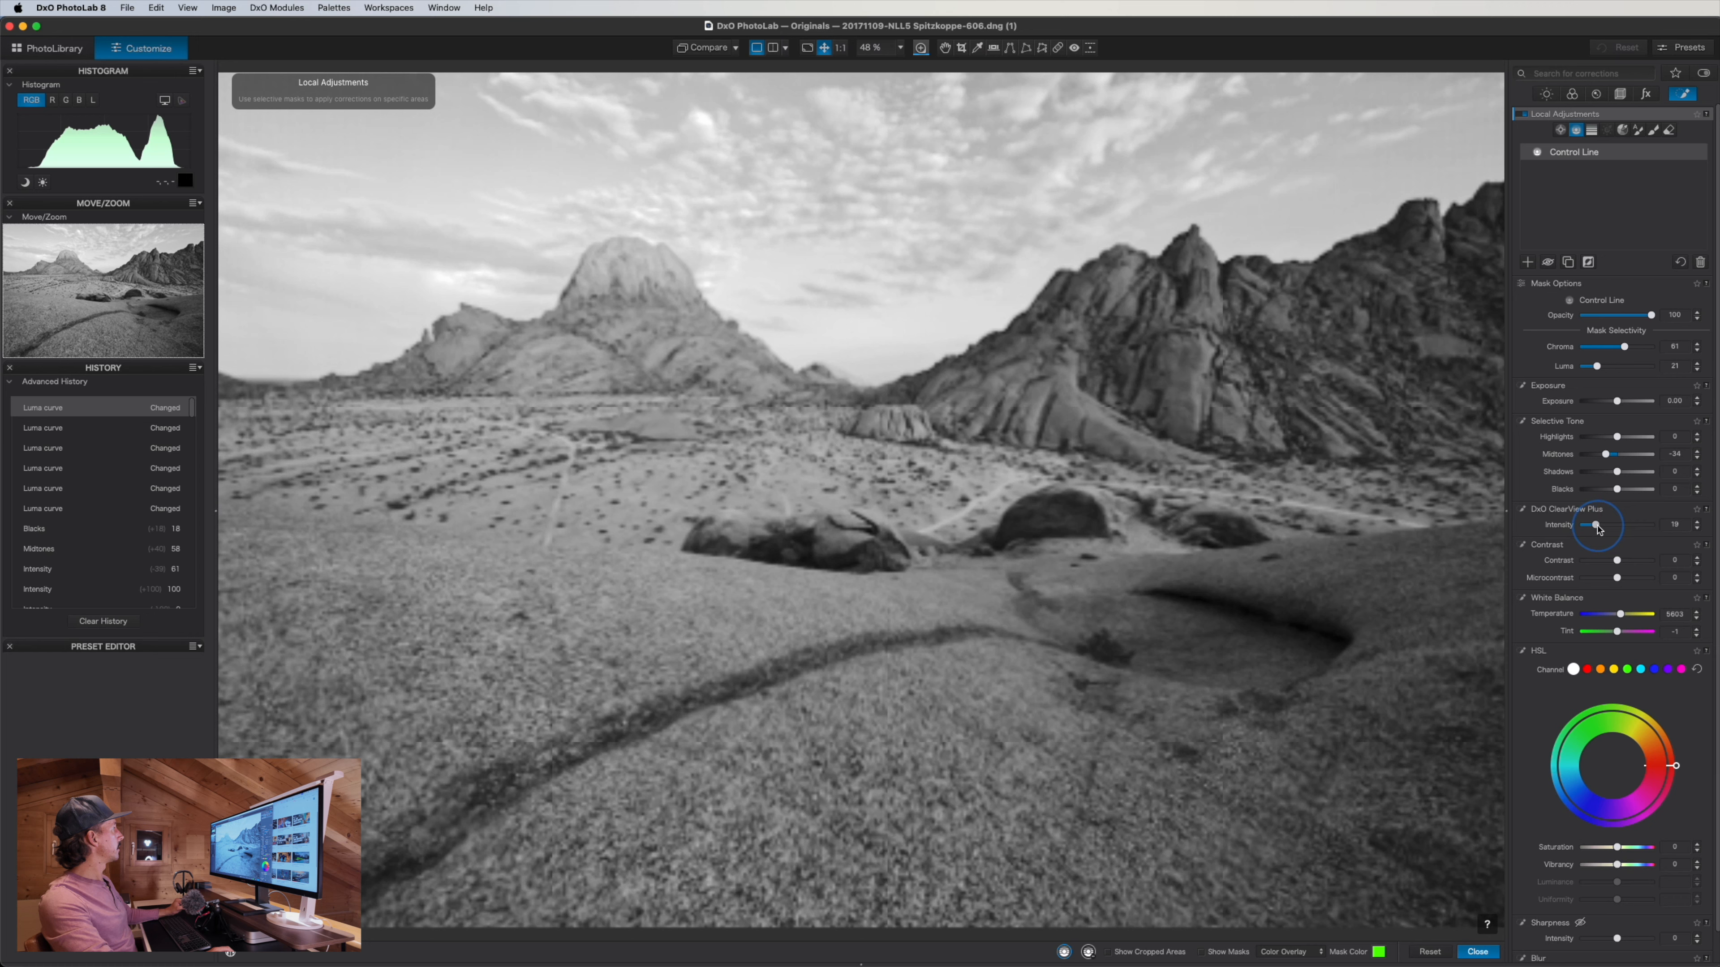
{"action": "mouse_move", "coordinate": [1590, 525]}
{"action": "left_mouse_down"}
{"action": "mouse_move", "coordinate": [1626, 528]}
{"action": "mouse_move", "coordinate": [1612, 529]}
{"action": "left_mouse_up"}
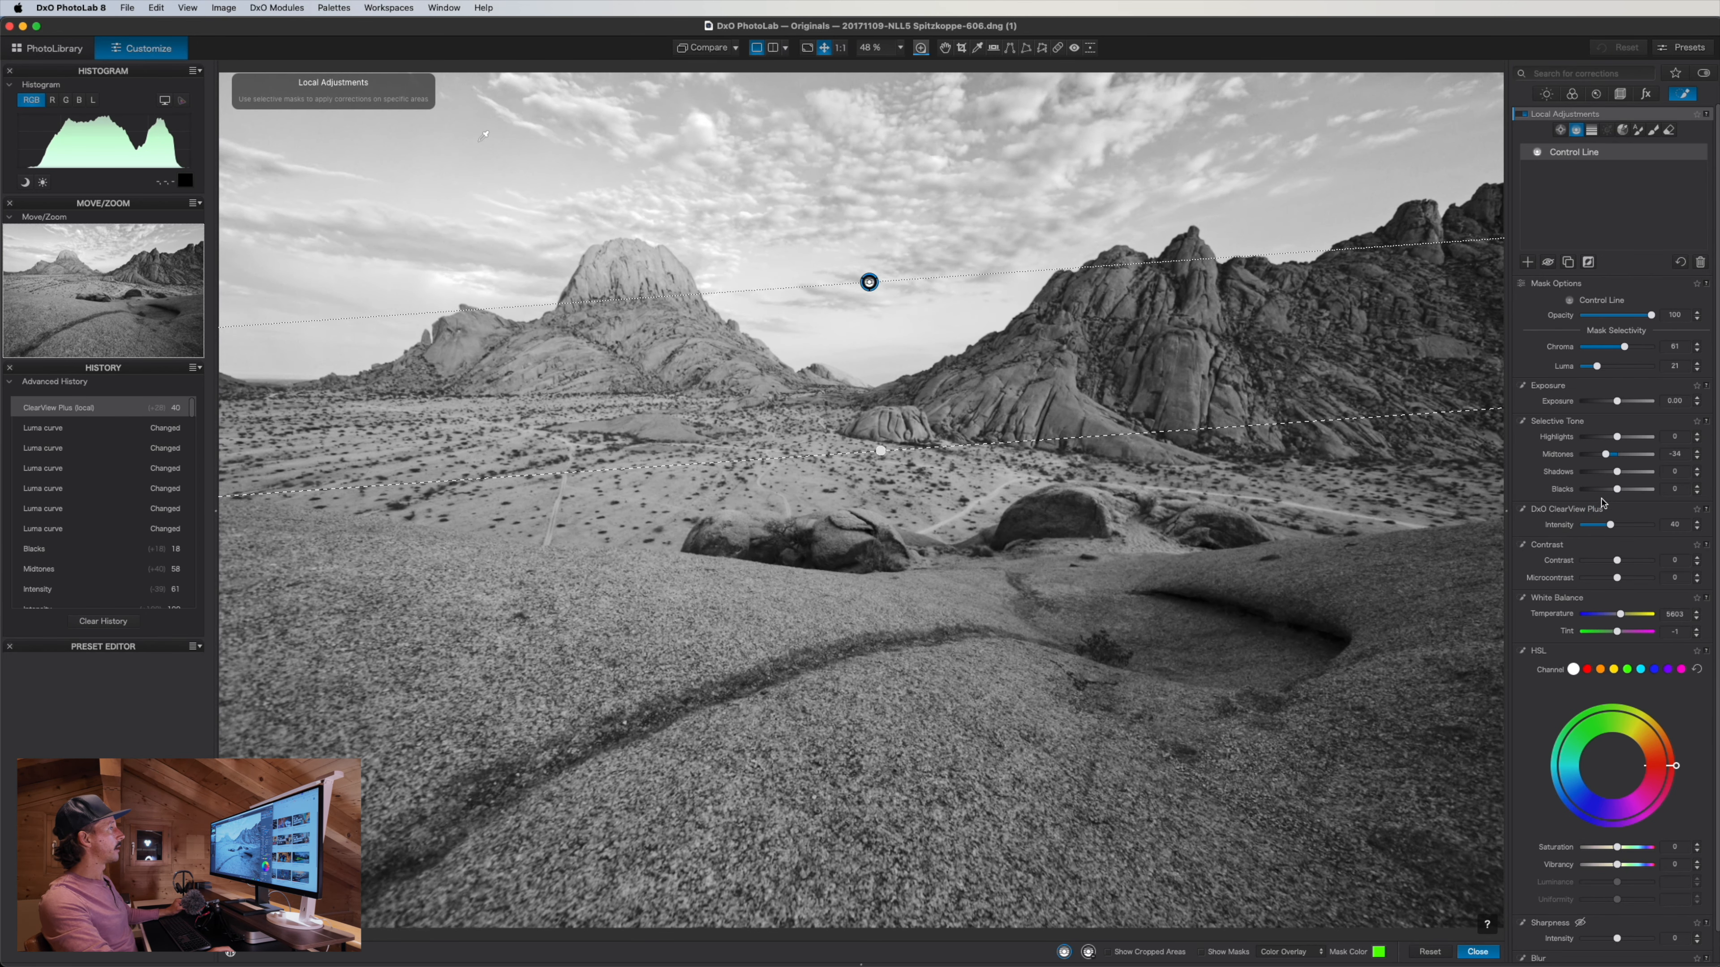
{"action": "left_click_drag", "start_coordinate": [1608, 458], "coordinate": [1602, 458]}
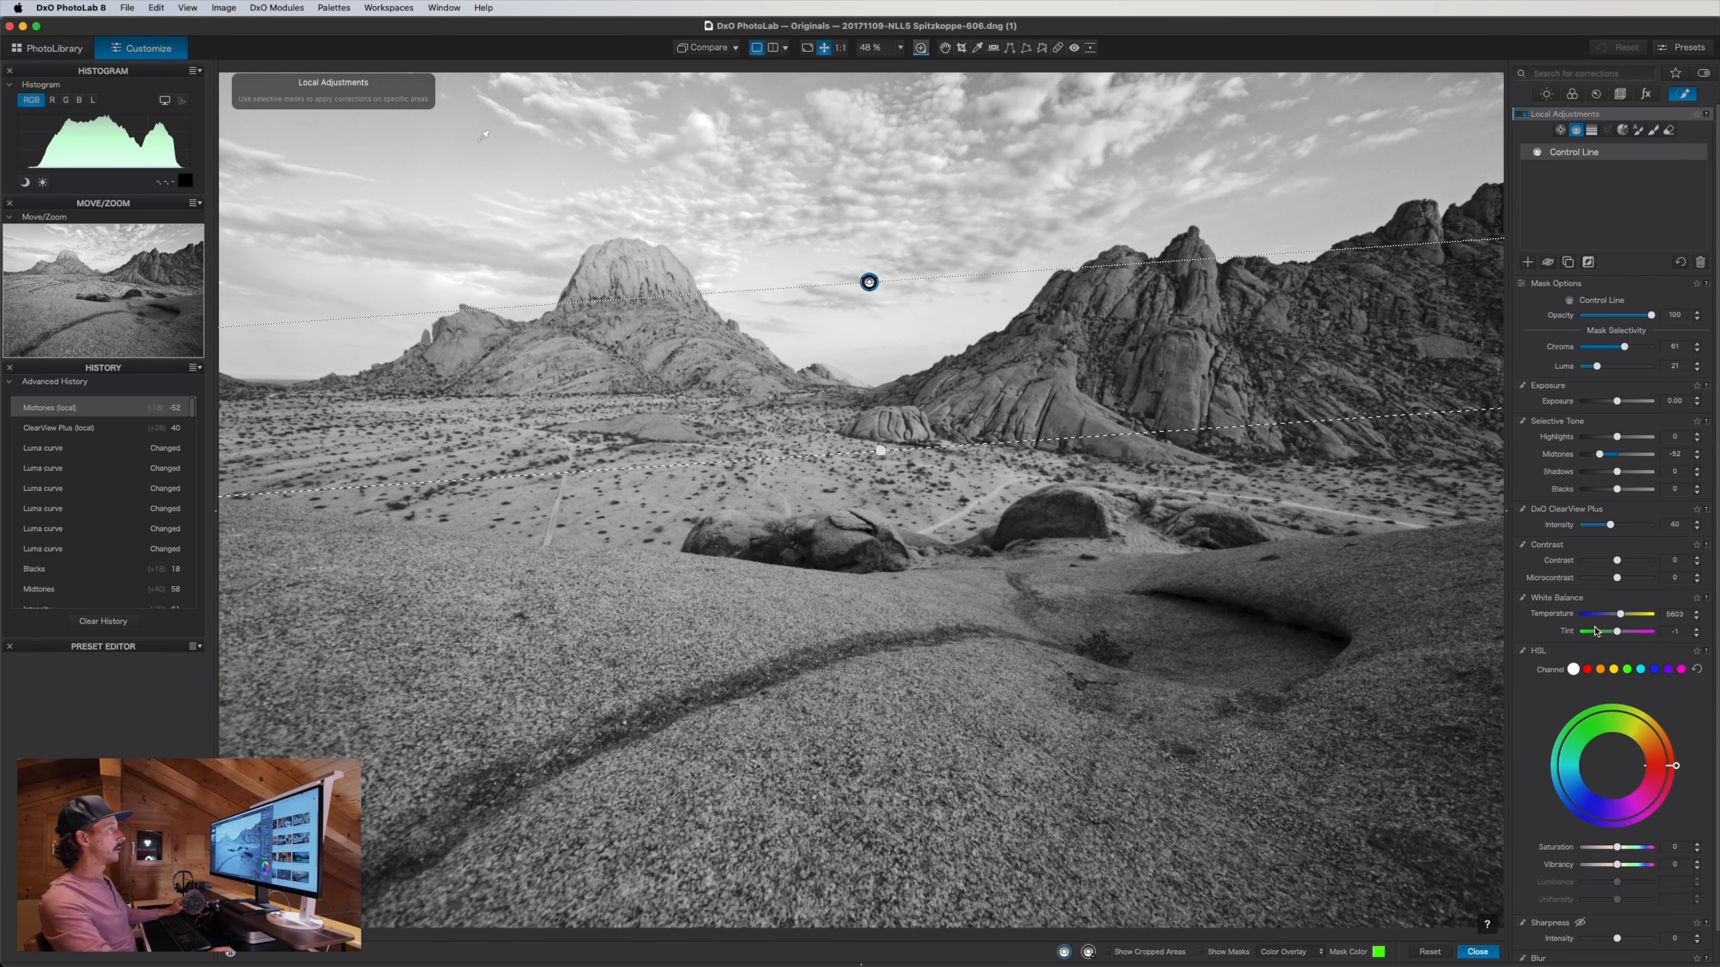
Add a hue mask sampled from the blue area of the sky
{"action": "scroll", "coordinate": [1611, 526], "scroll_direction": "down", "scroll_amount": 1}
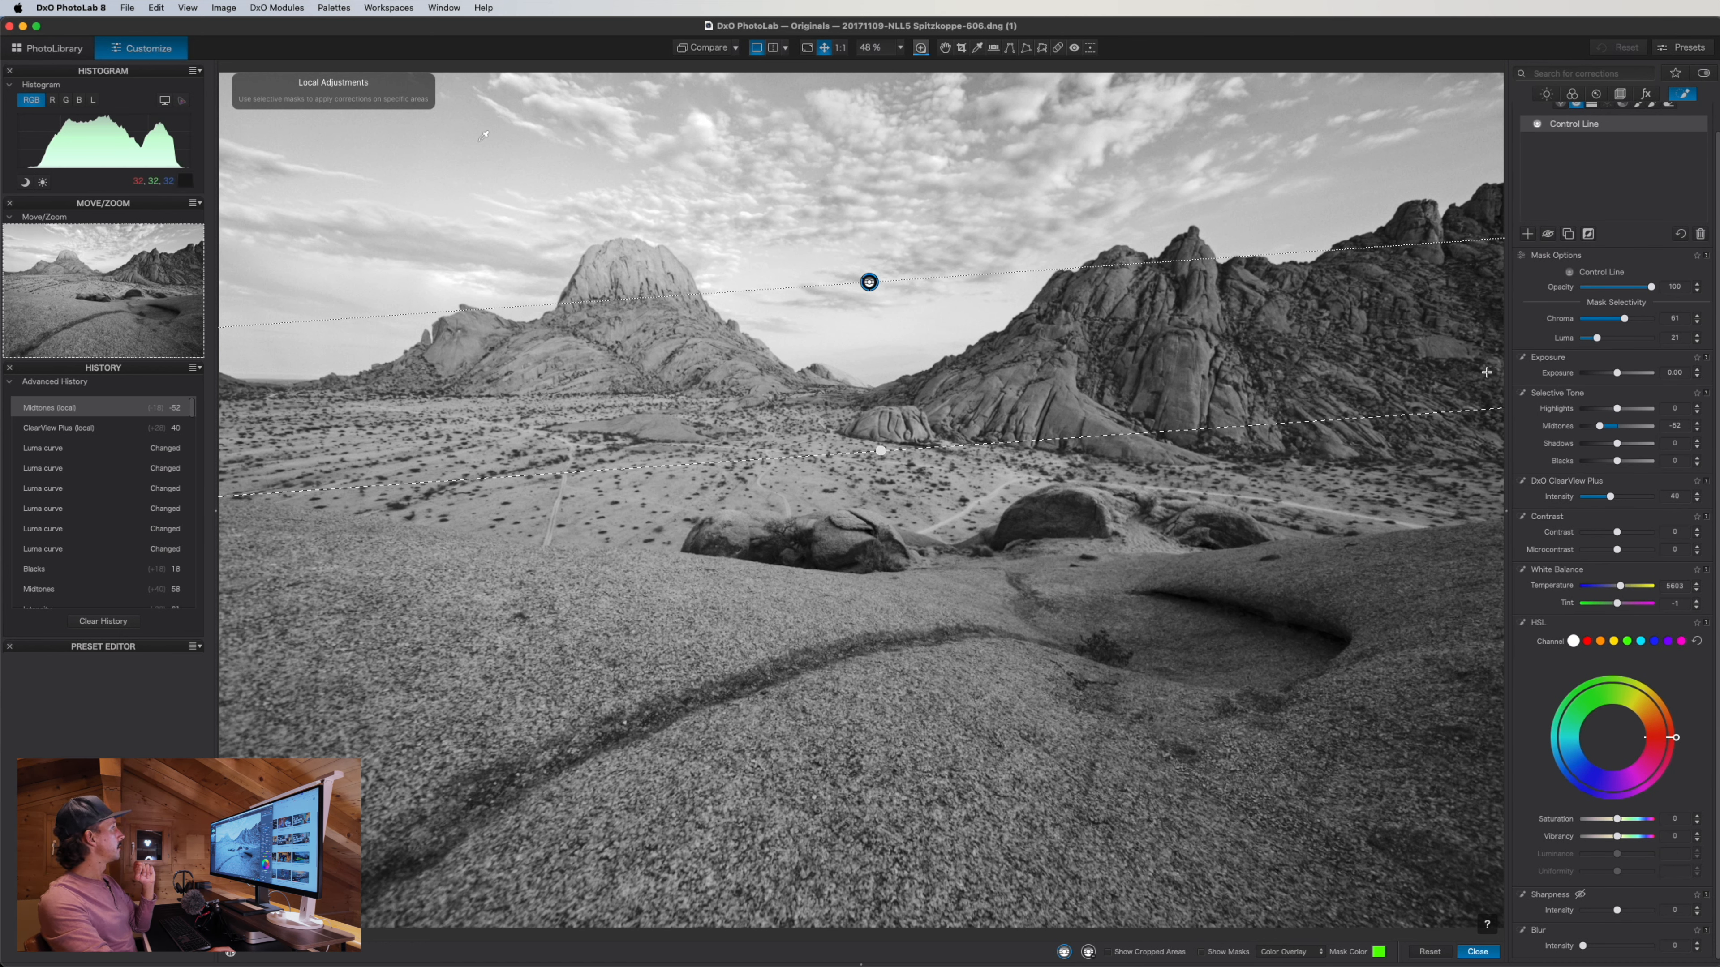
{"action": "scroll", "coordinate": [1640, 230], "scroll_direction": "up", "scroll_amount": 1}
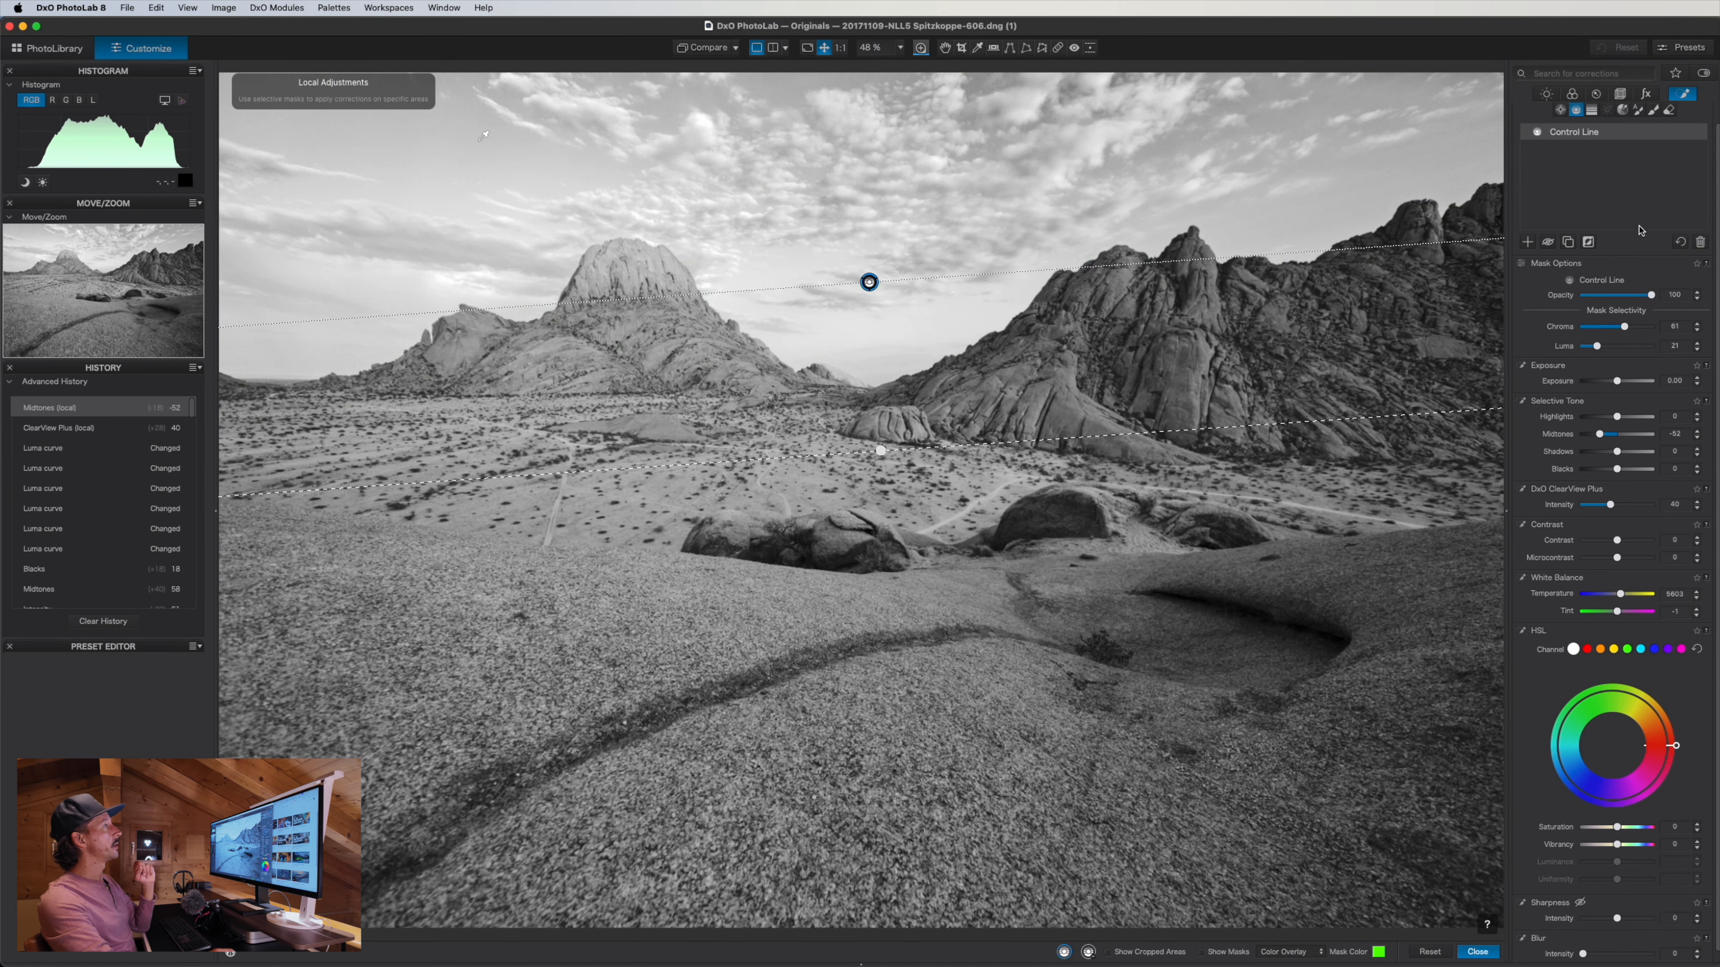
{"action": "scroll", "coordinate": [1638, 204], "scroll_direction": "up", "scroll_amount": 1}
{"action": "left_click", "coordinate": [1624, 132]}
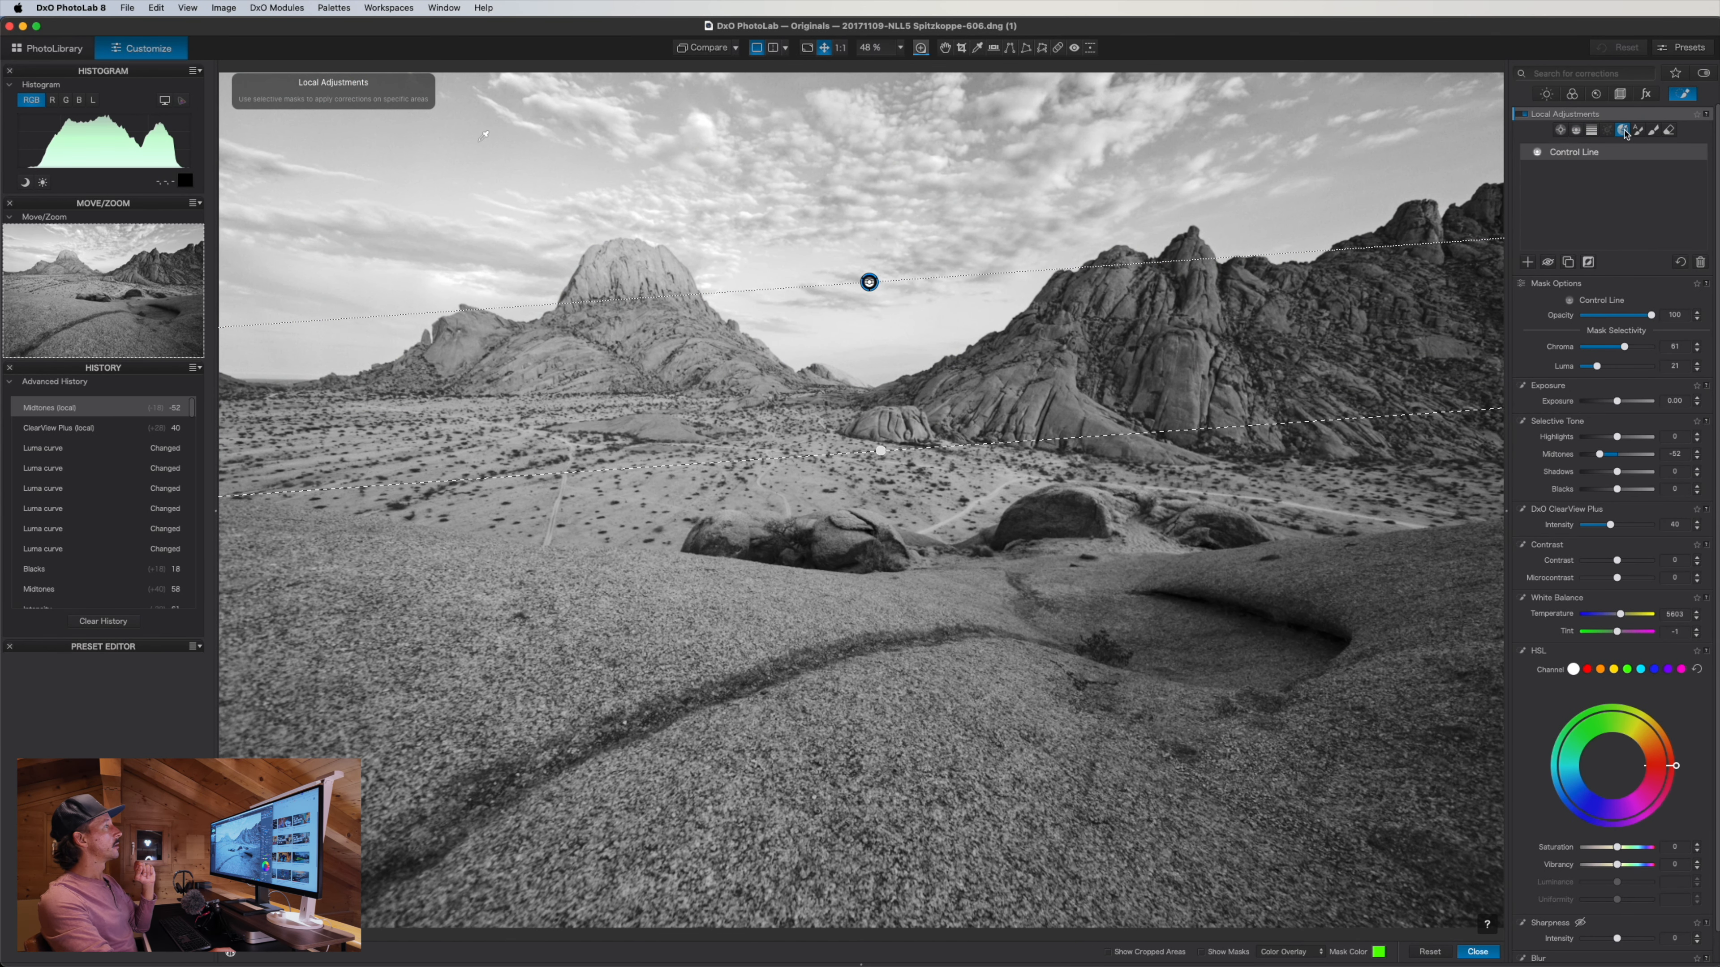
{"action": "left_click", "coordinate": [495, 160]}
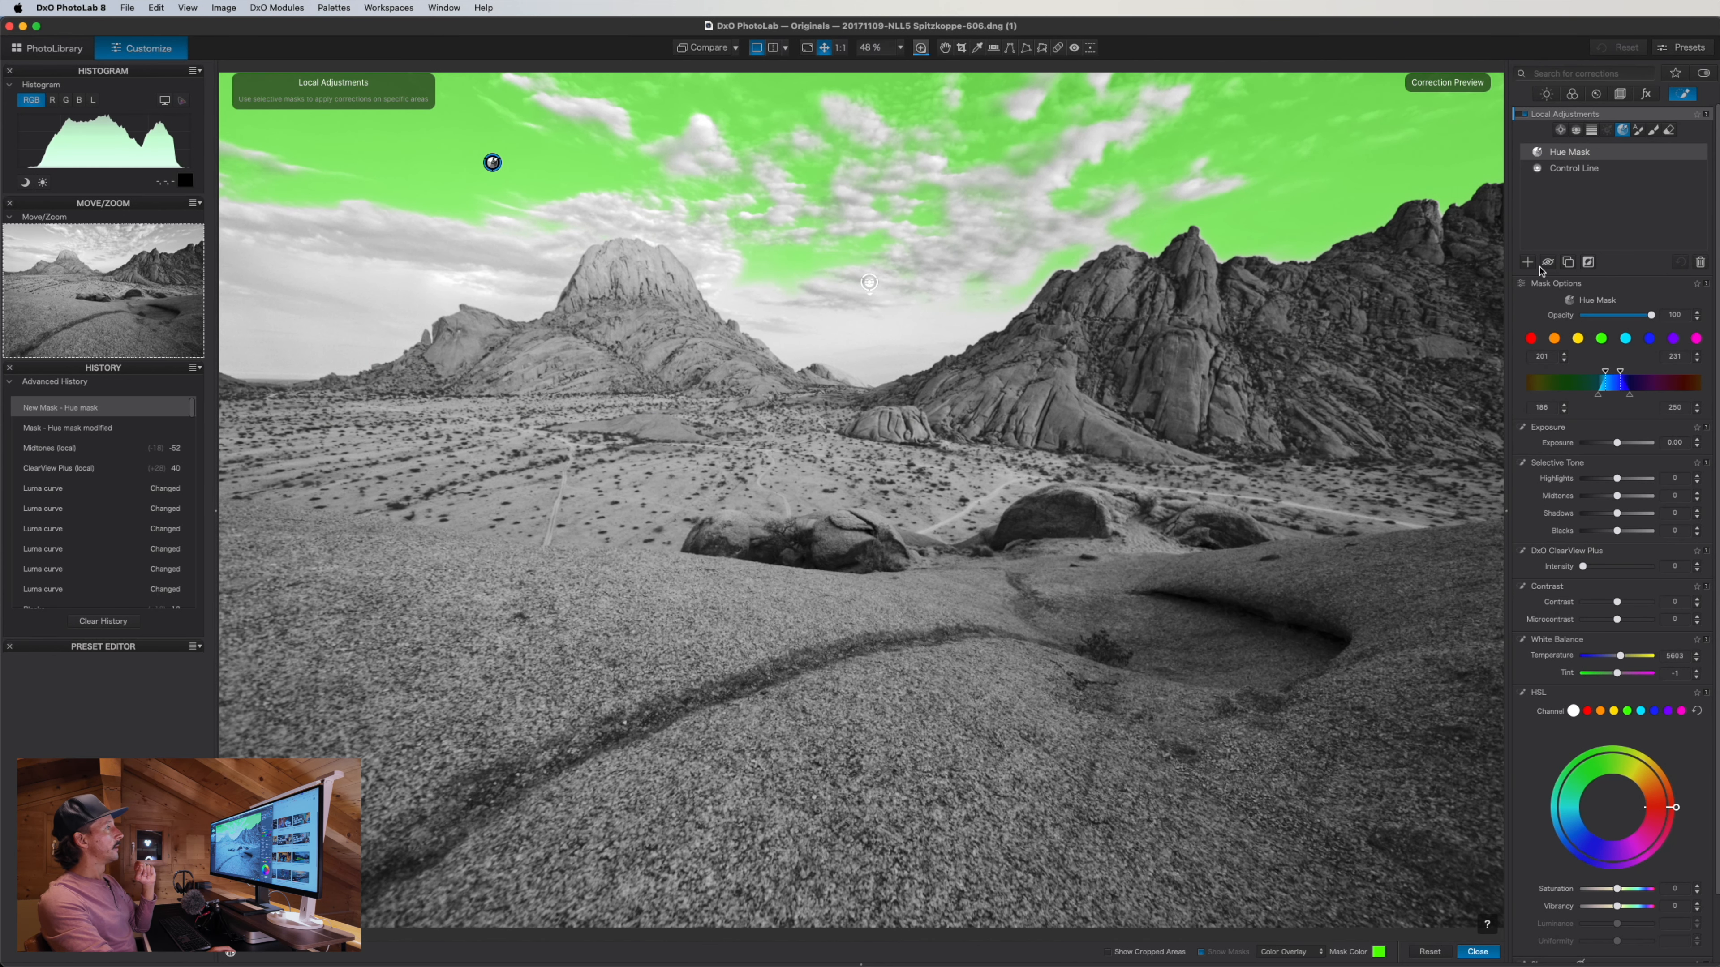
Try a wider hue range from green to violet on the hue mask, delete the mask and leave local adjustments
{"action": "left_click_drag", "start_coordinate": [1621, 371], "coordinate": [1571, 376]}
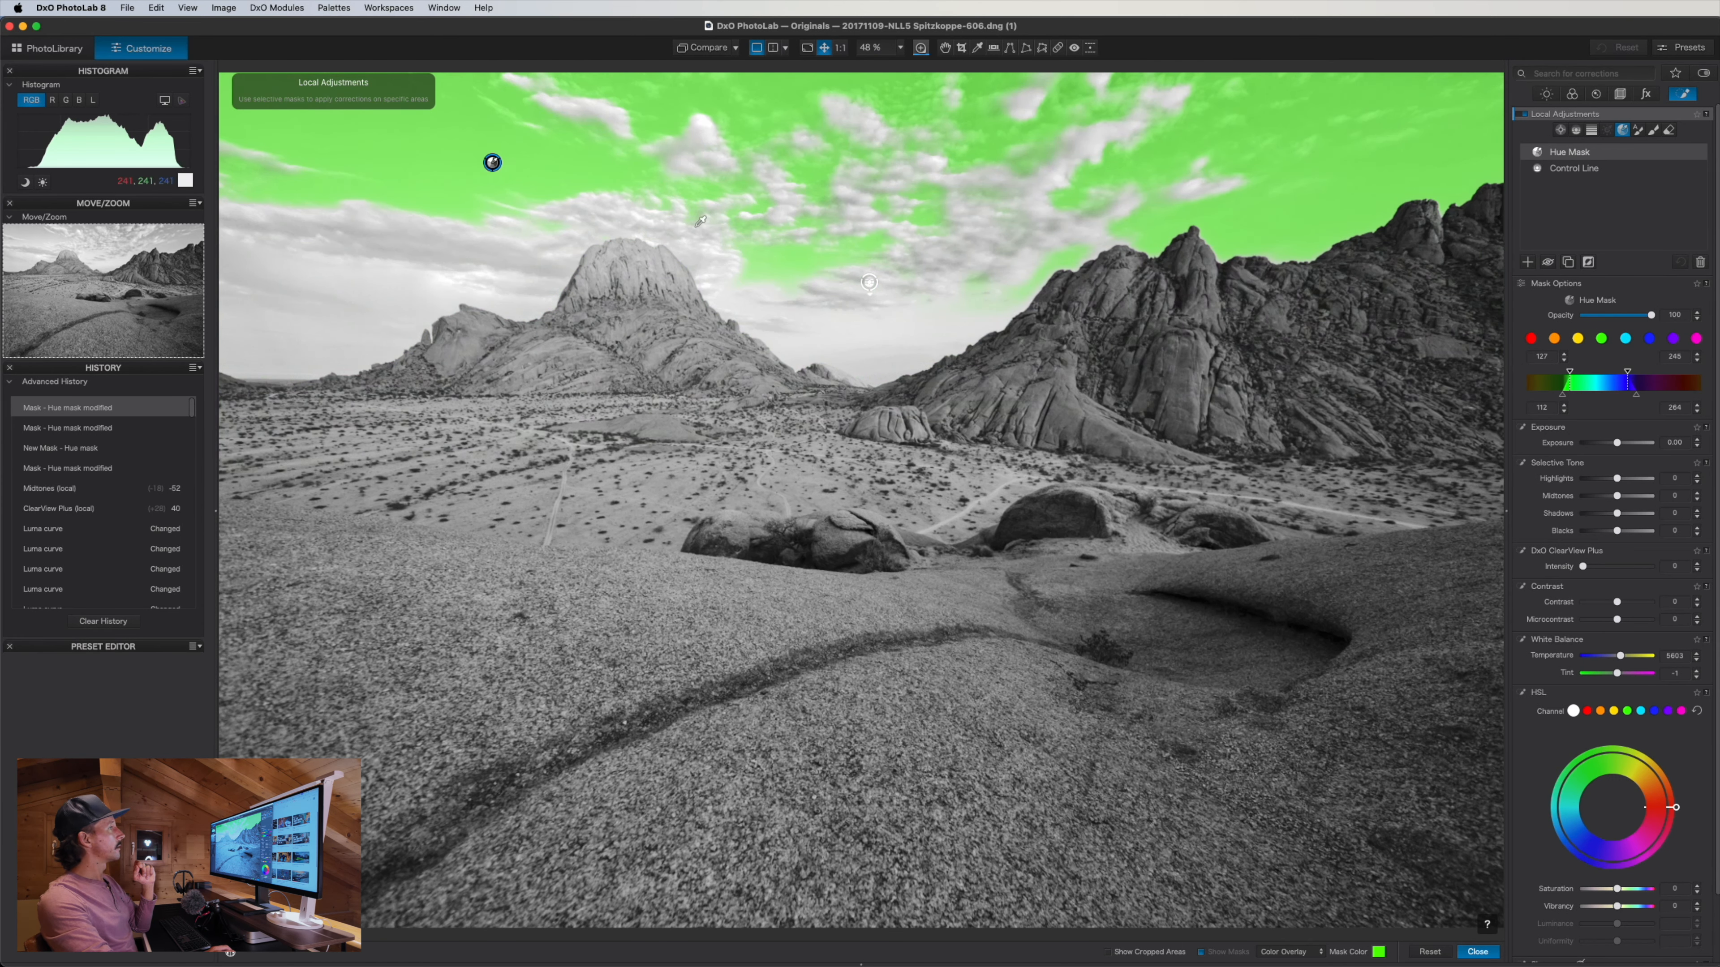
{"action": "left_click_drag", "start_coordinate": [1569, 373], "coordinate": [1635, 374]}
{"action": "right_click", "coordinate": [1584, 375]}
{"action": "key", "text": "Escape"}
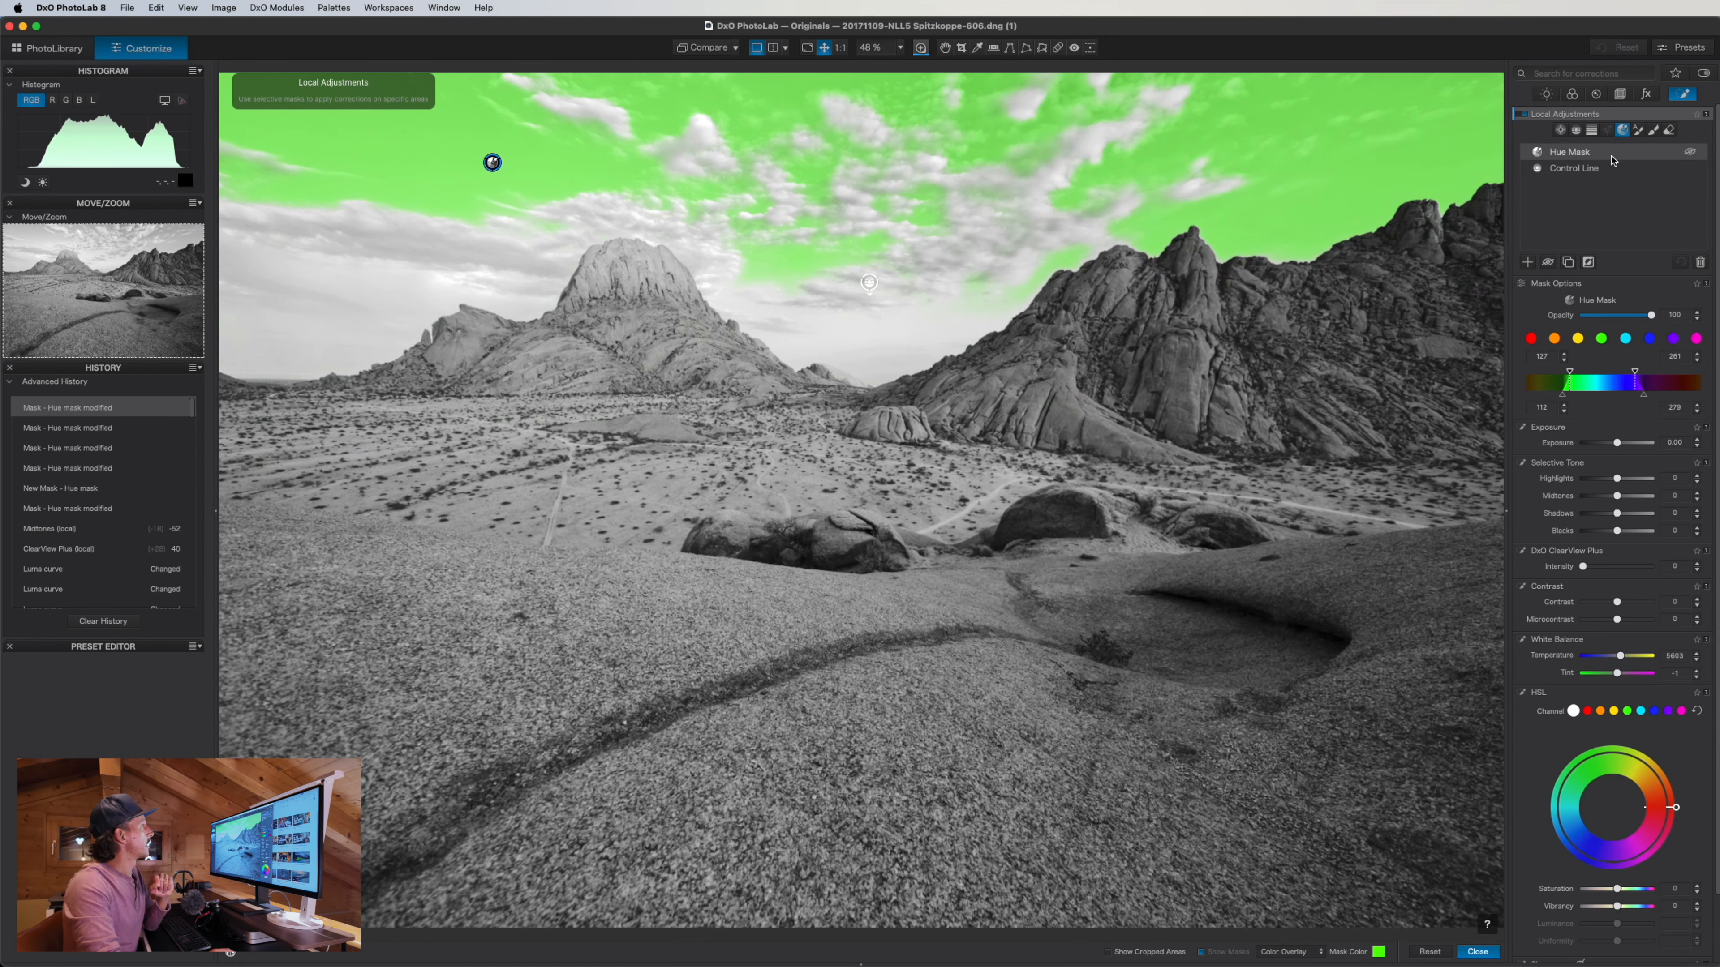
{"action": "left_click", "coordinate": [1646, 161]}
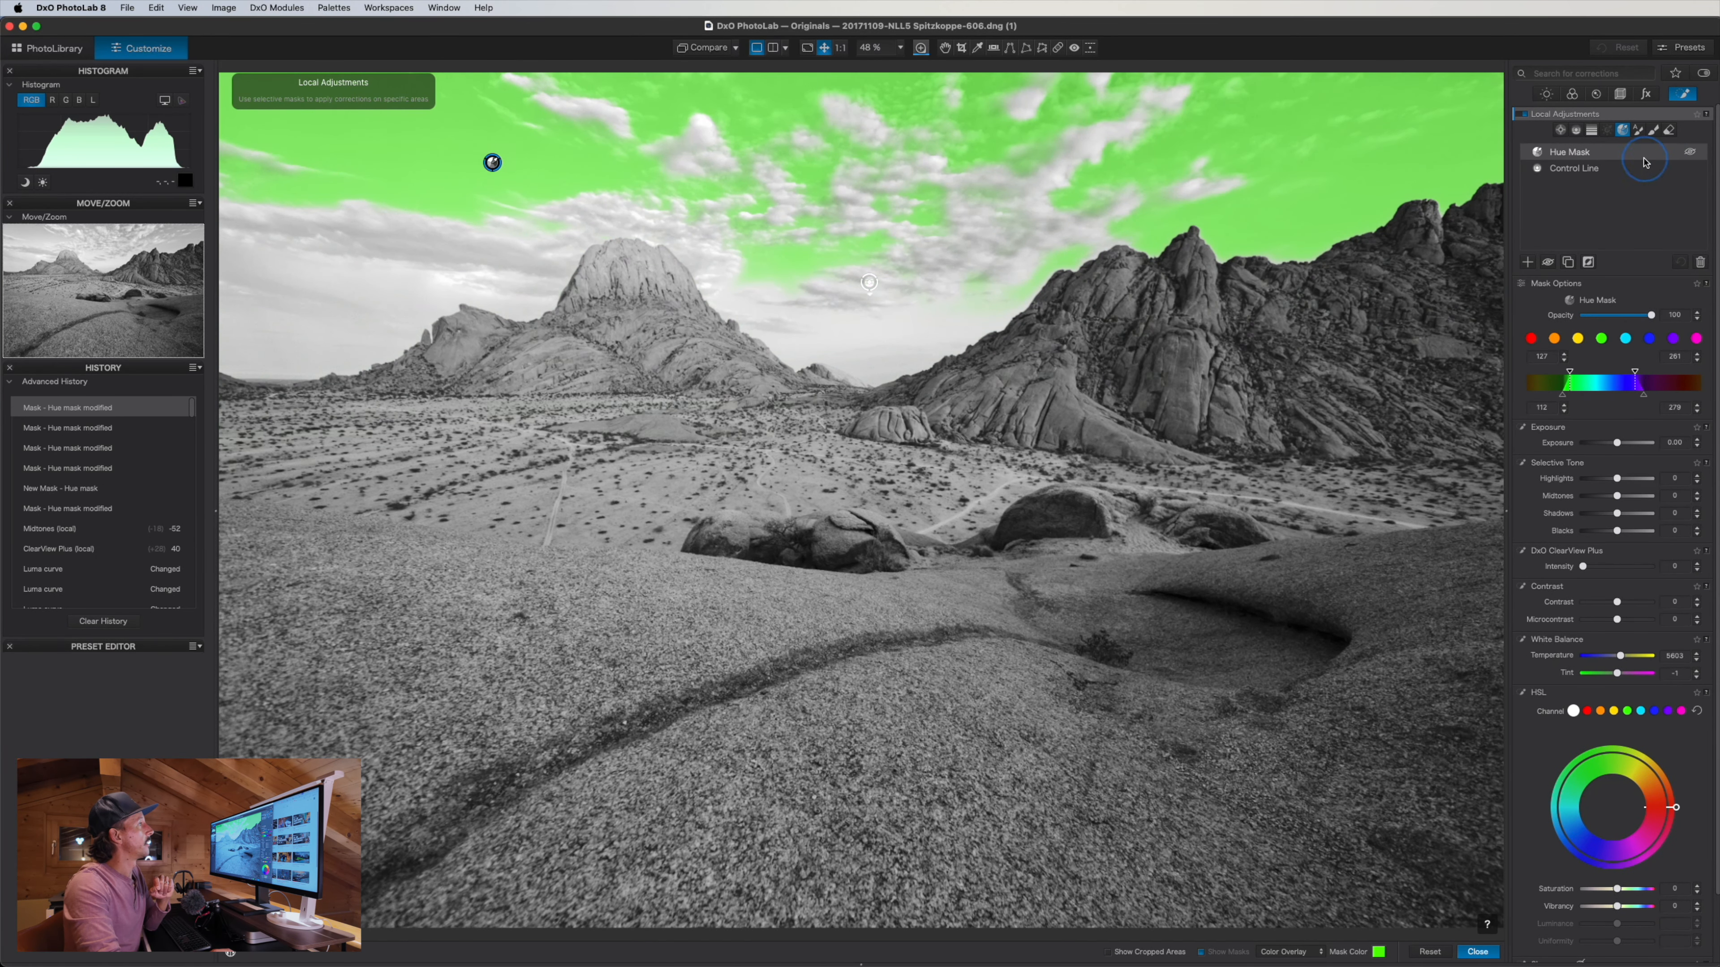
{"action": "left_click", "coordinate": [1701, 262]}
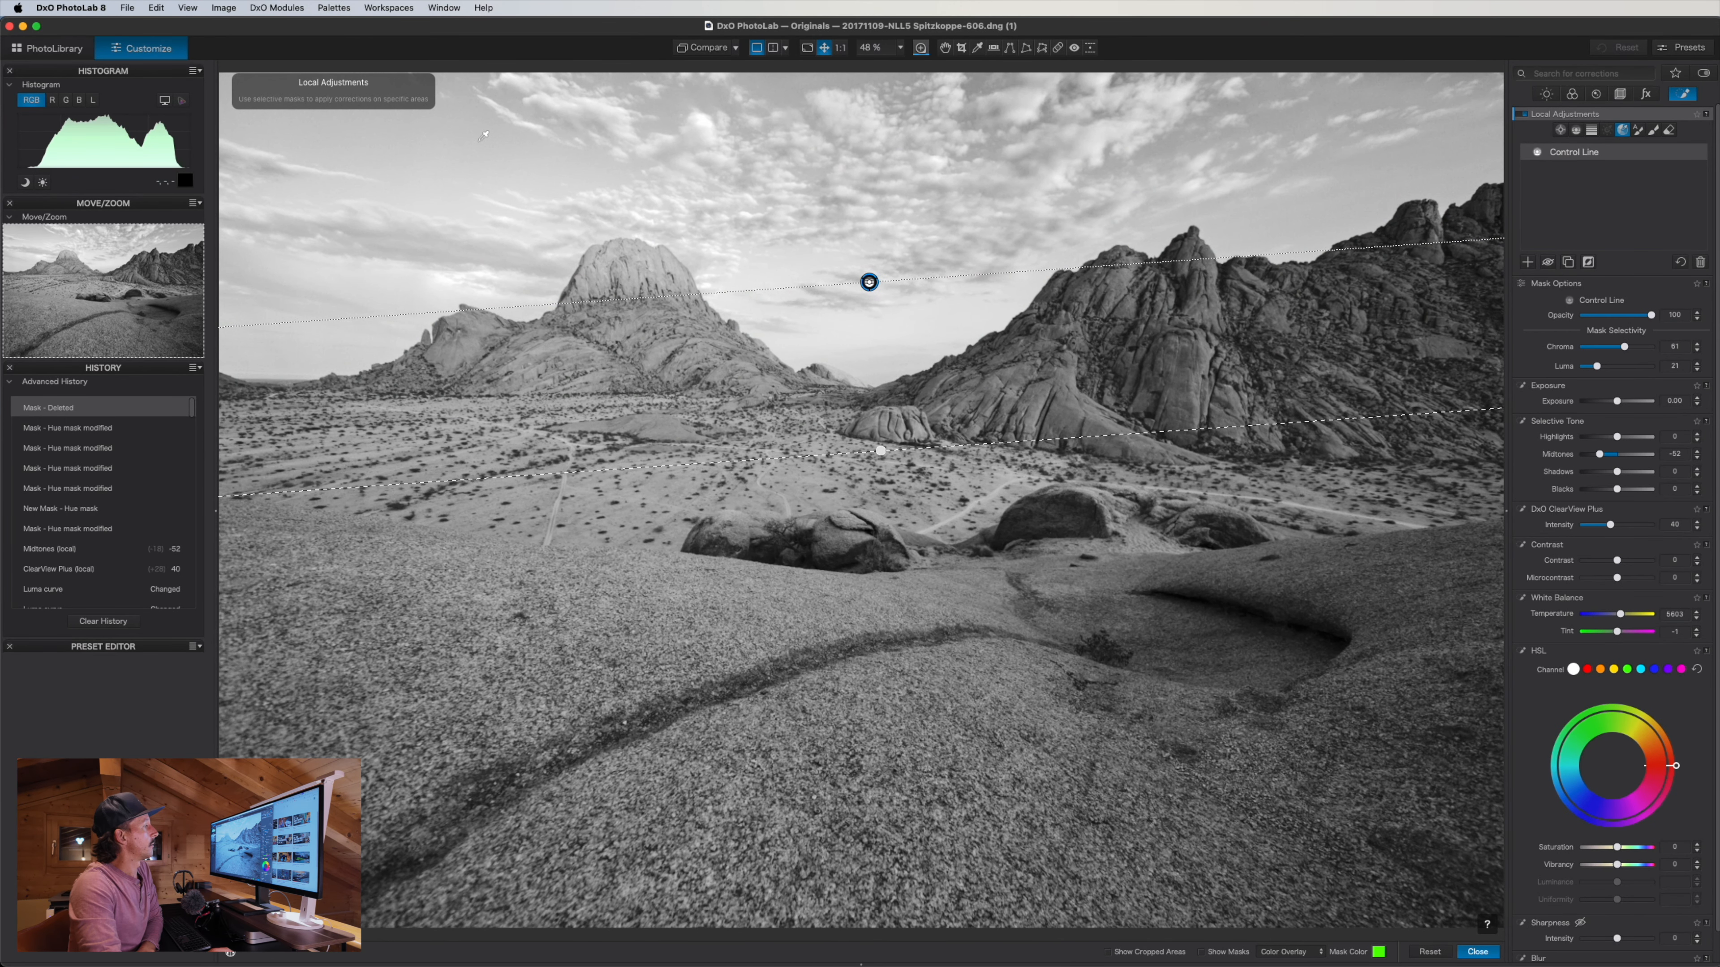
{"action": "left_click", "coordinate": [1479, 952]}
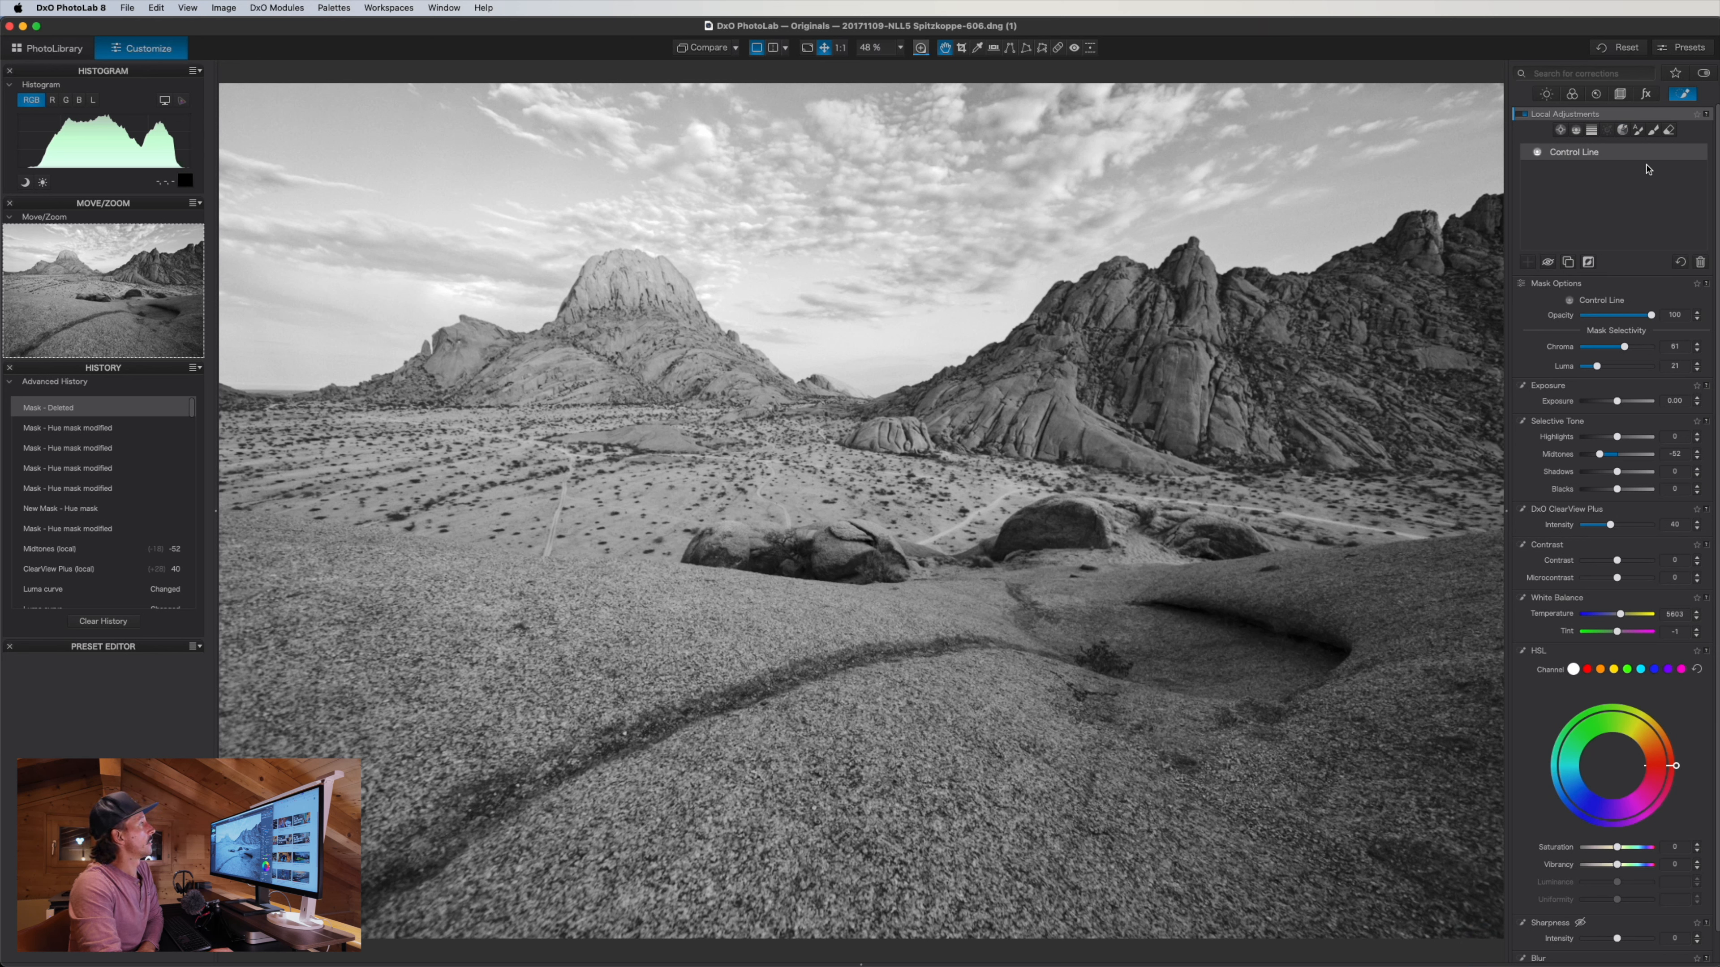
Set the Control Line mask's blacks to -7 and exposure to -0.28, with mask selectivity at luma 30 and chroma 55
{"action": "left_click", "coordinate": [1577, 134]}
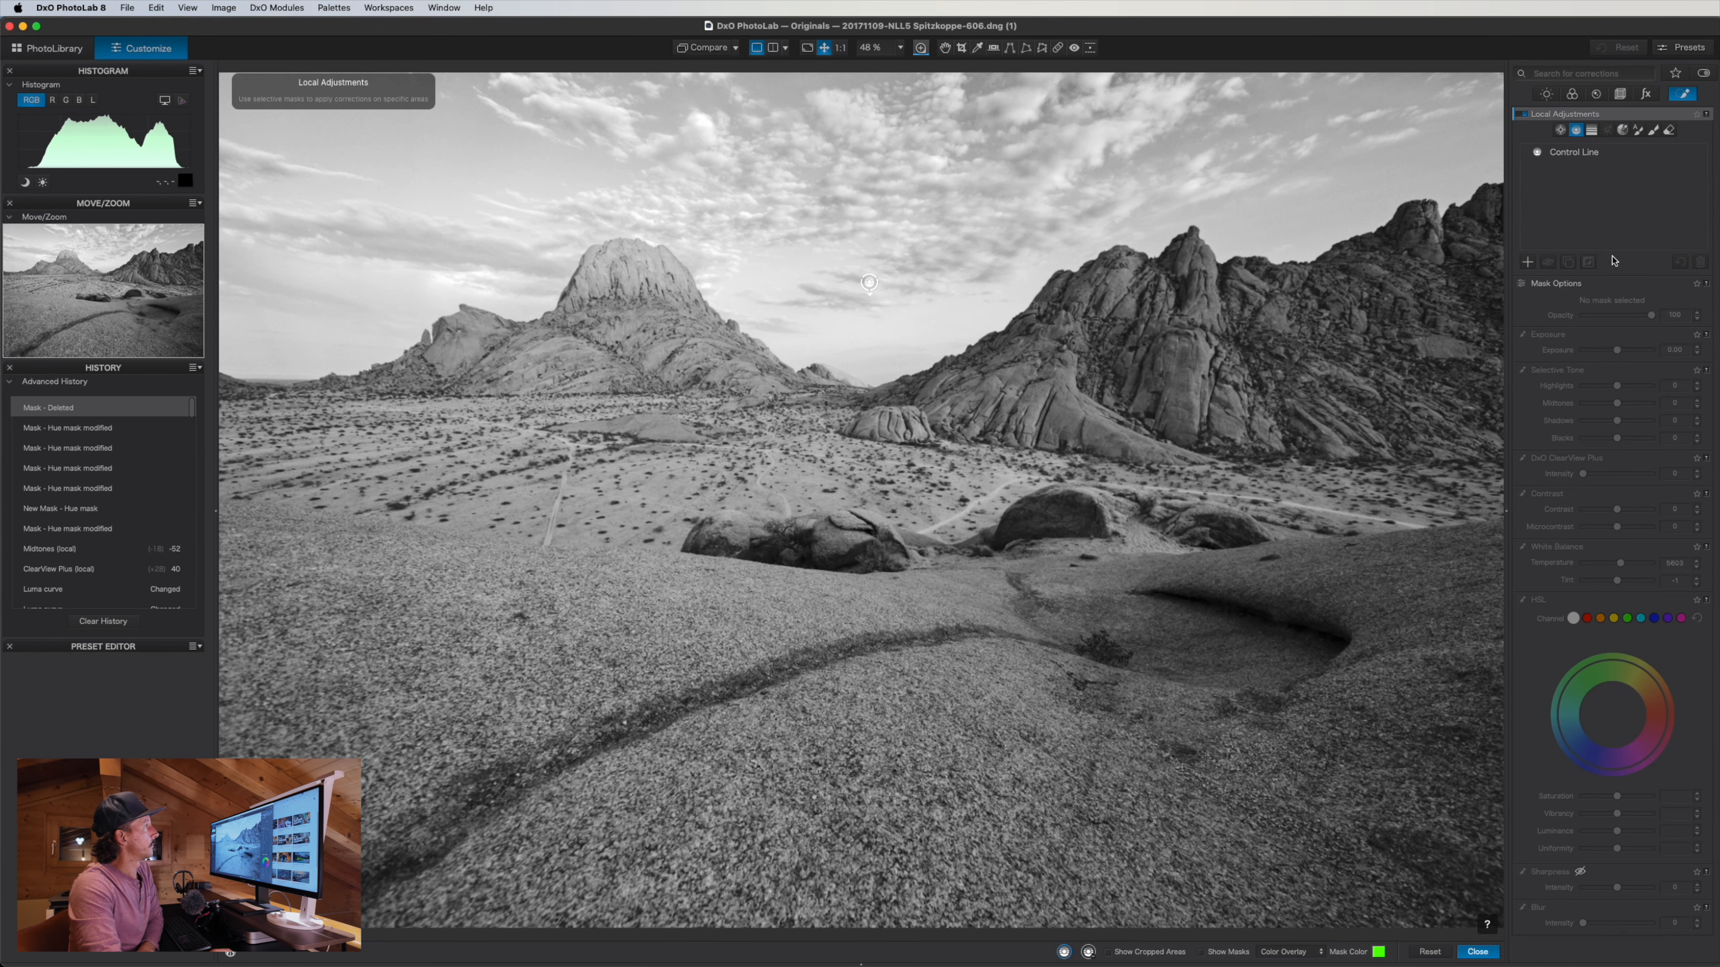
{"action": "mouse_move", "coordinate": [1600, 155]}
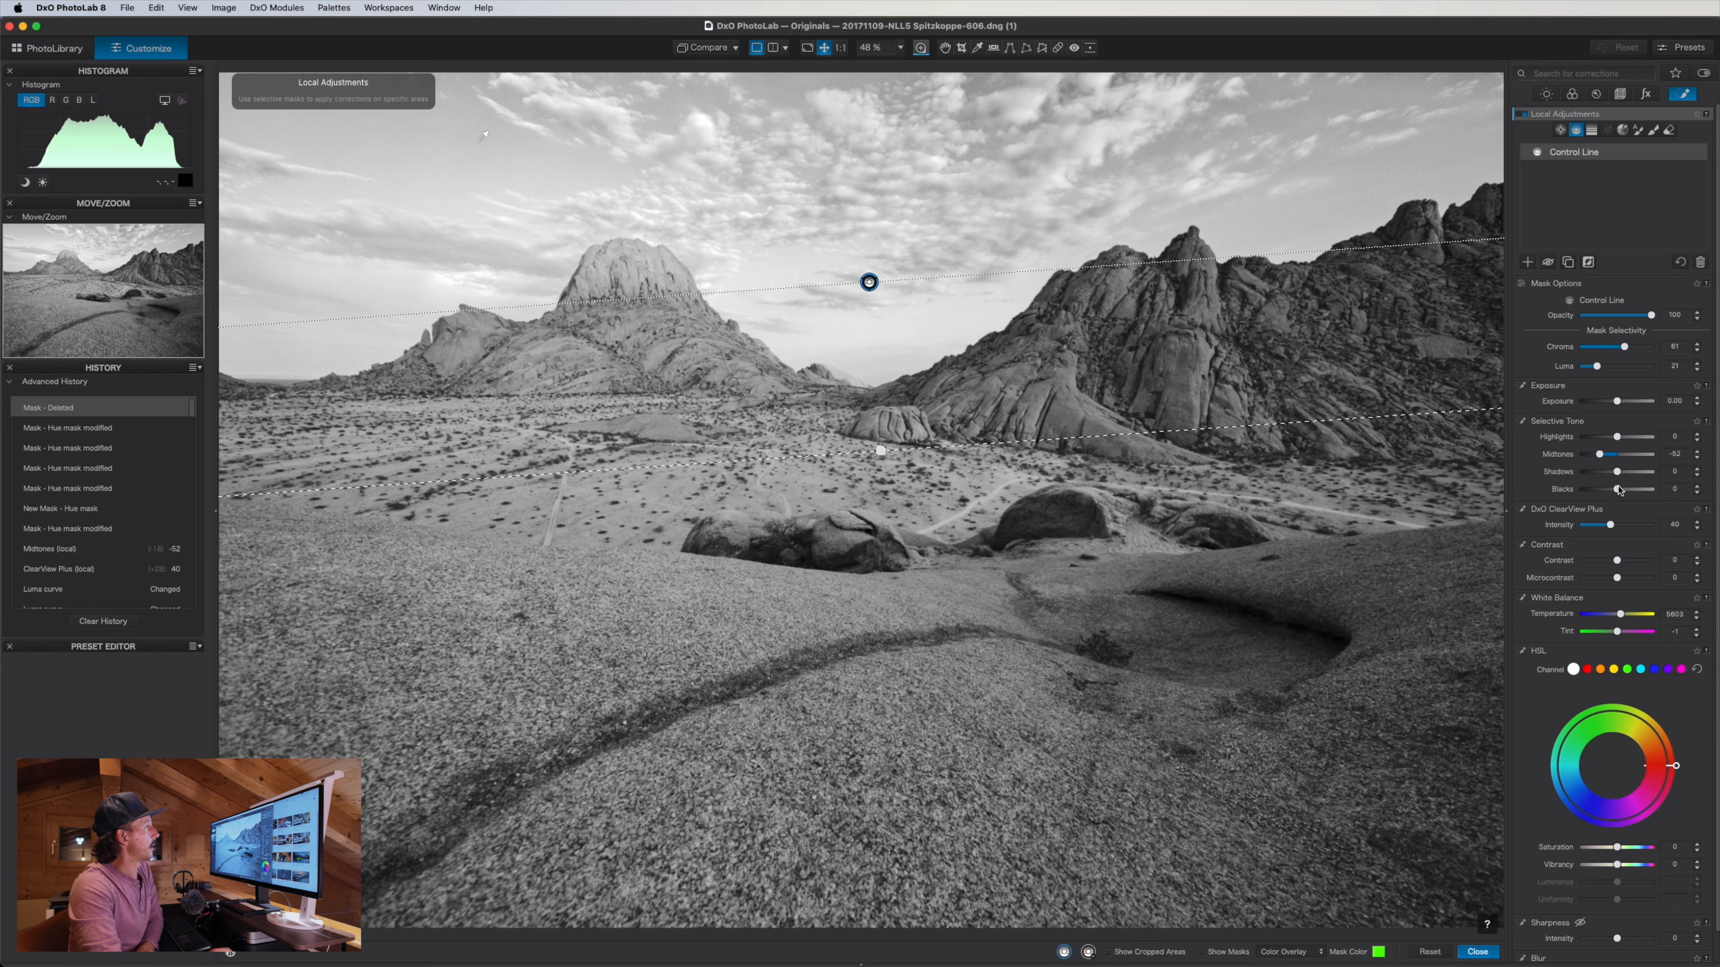
{"action": "left_click_drag", "start_coordinate": [1619, 490], "coordinate": [1620, 494]}
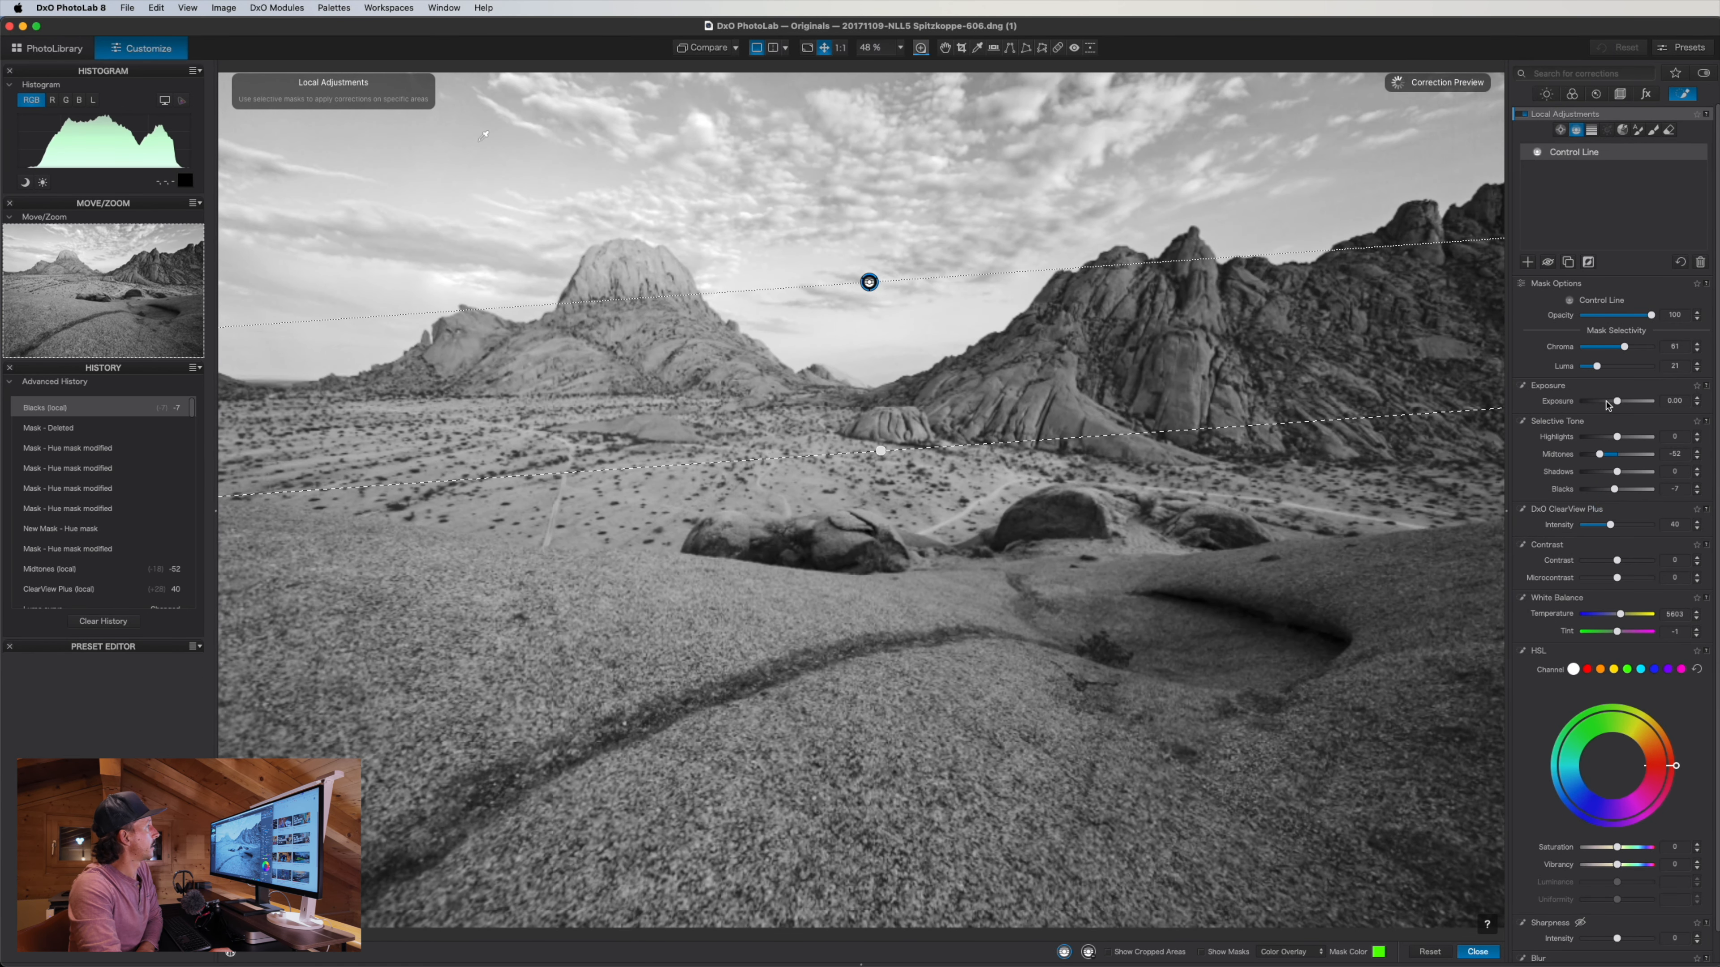
{"action": "left_click_drag", "start_coordinate": [1615, 405], "coordinate": [1623, 347]}
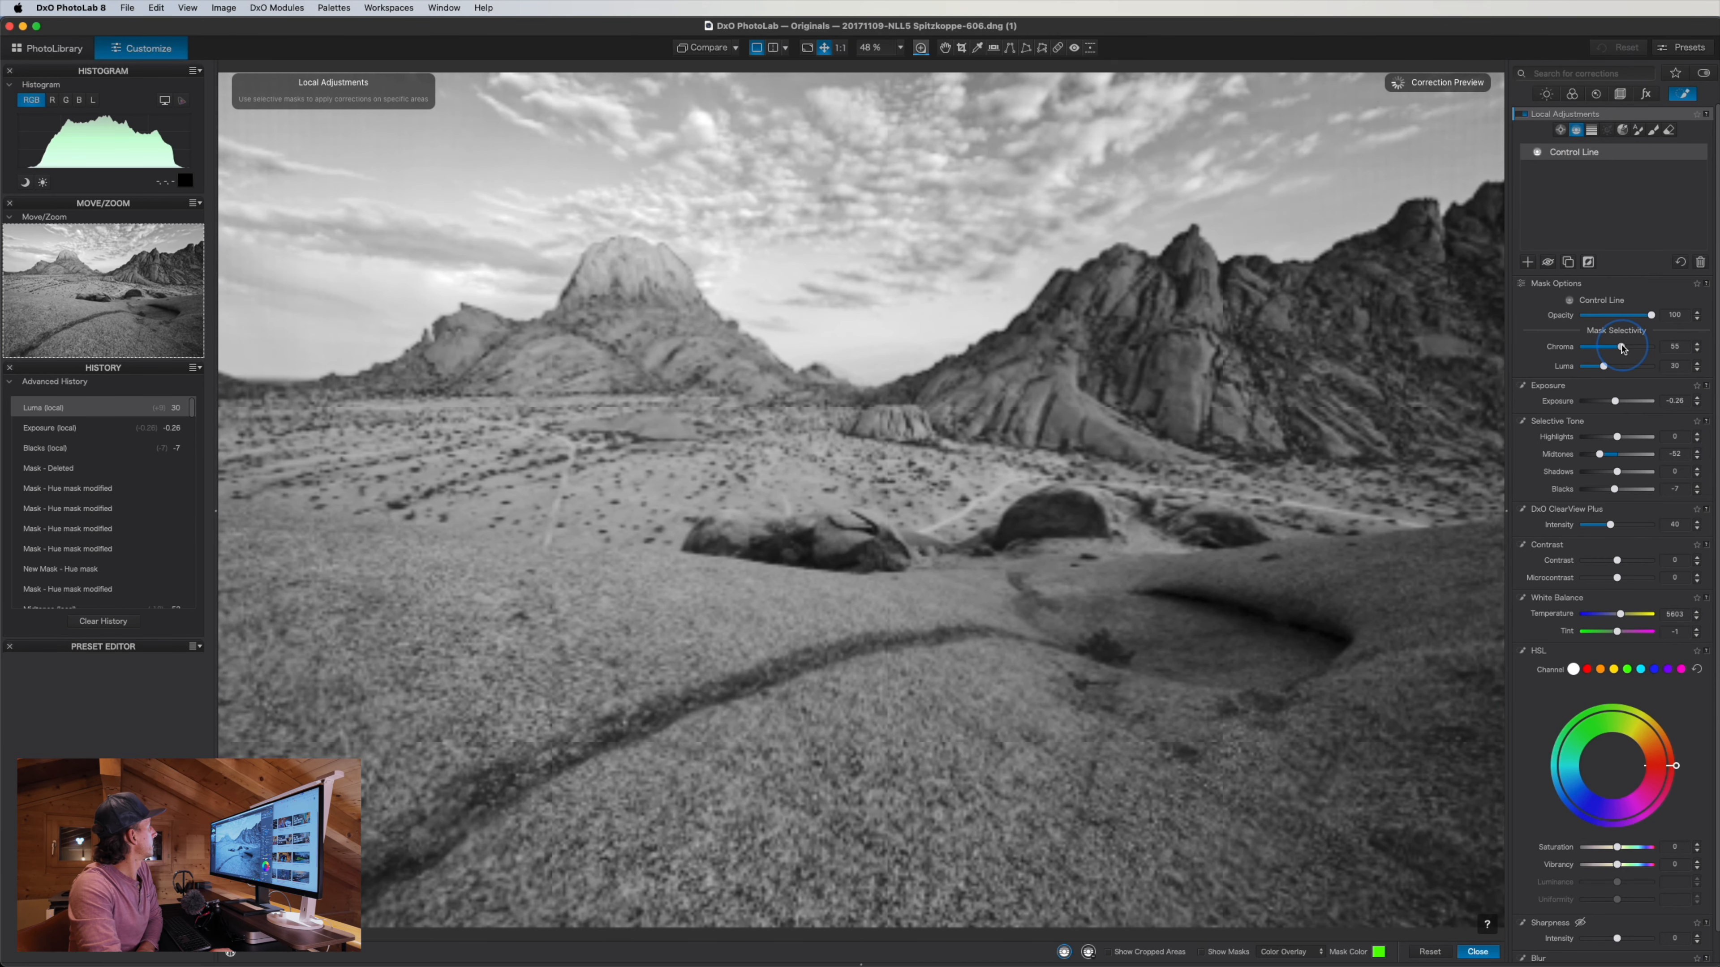
{"action": "left_click", "coordinate": [1660, 216]}
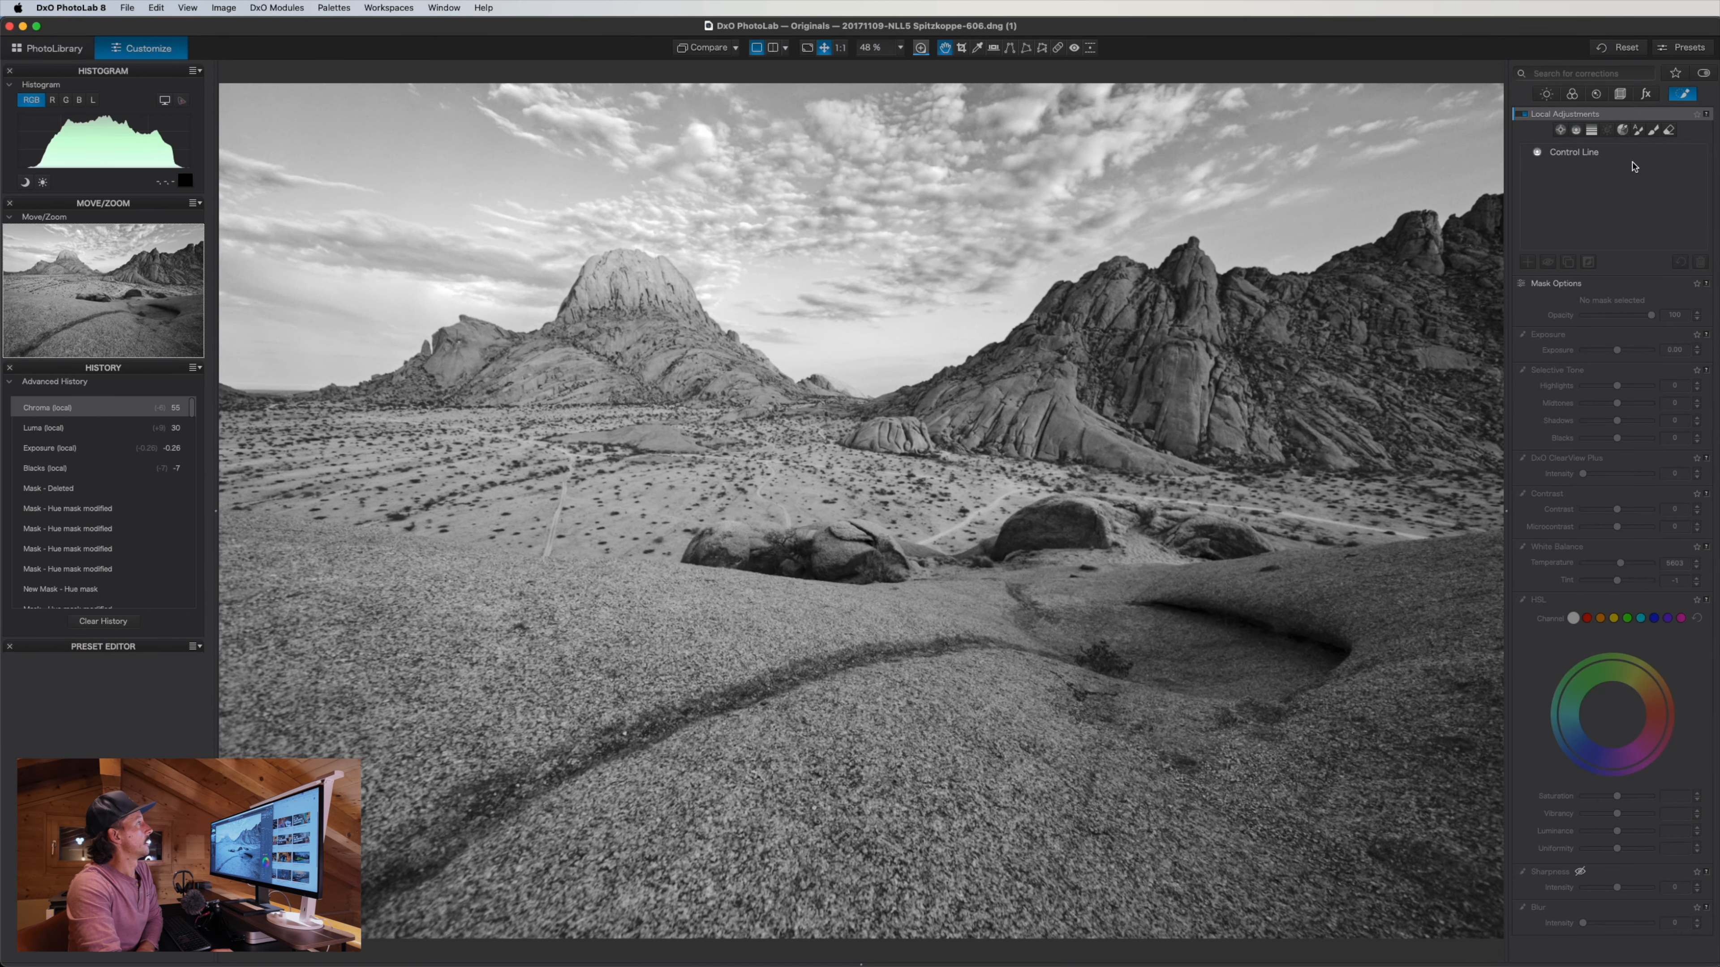
Preview the Control Line mask's coverage, compare the photo with local adjustments off and on, and return to the light corrections
{"action": "left_click", "coordinate": [1650, 153]}
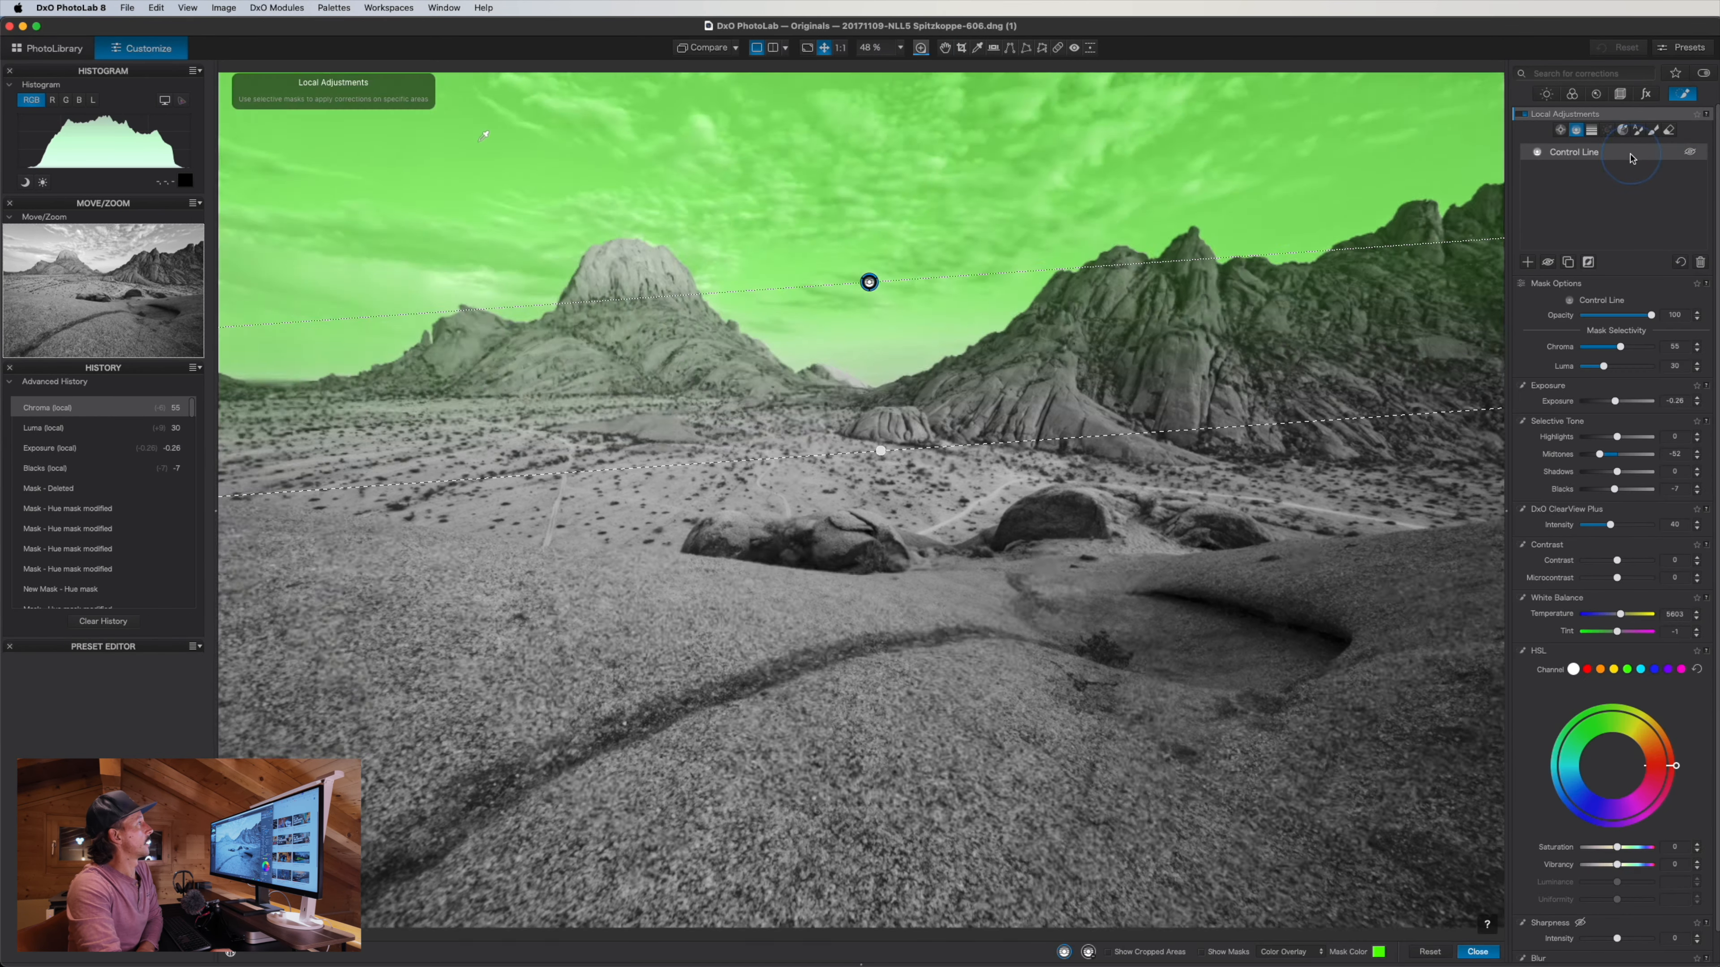
{"action": "left_click", "coordinate": [1648, 193]}
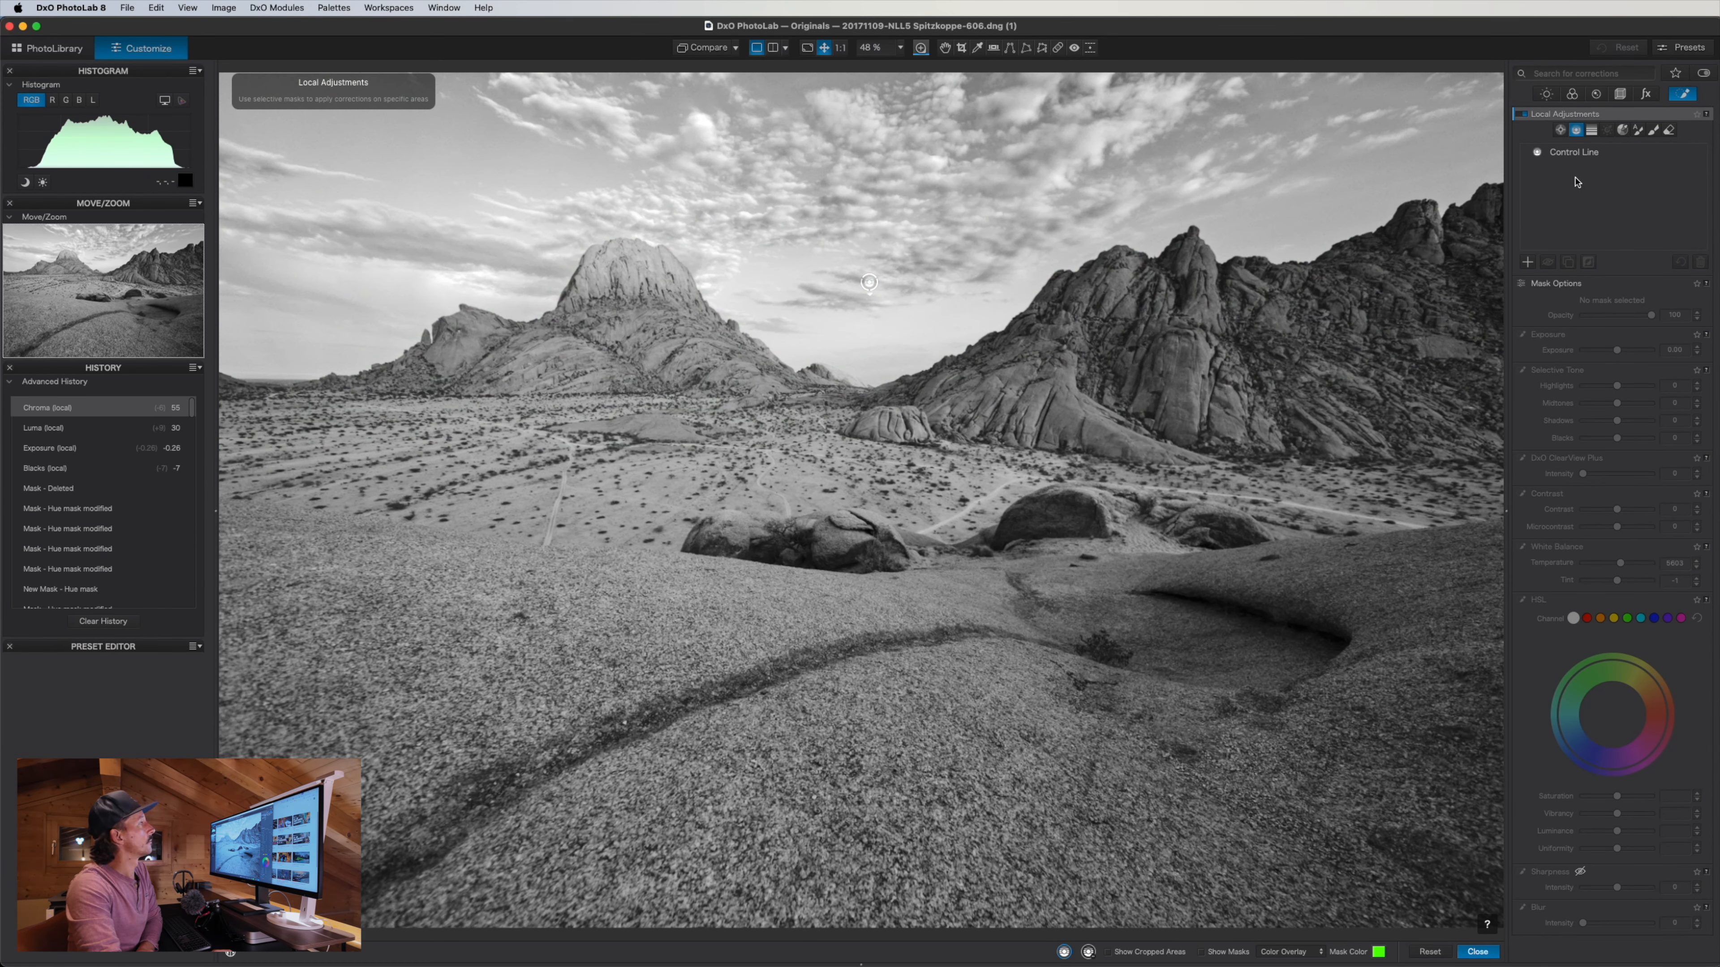
{"action": "mouse_move", "coordinate": [1578, 140]}
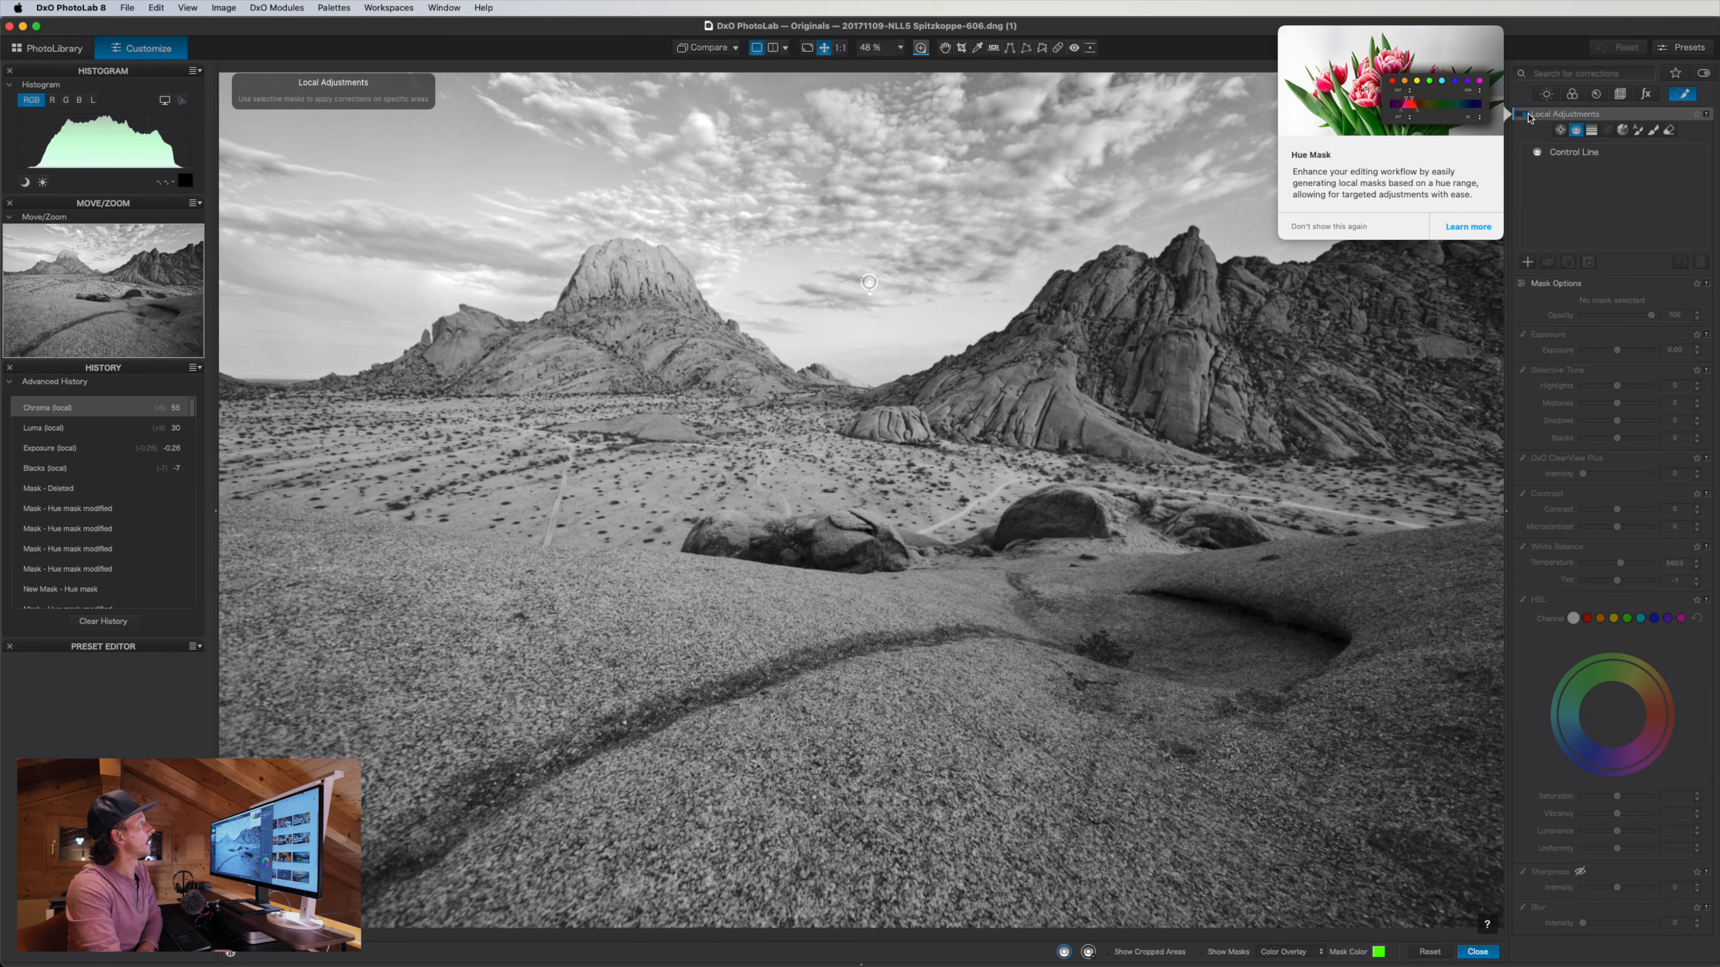
{"action": "left_click", "coordinate": [1526, 116]}
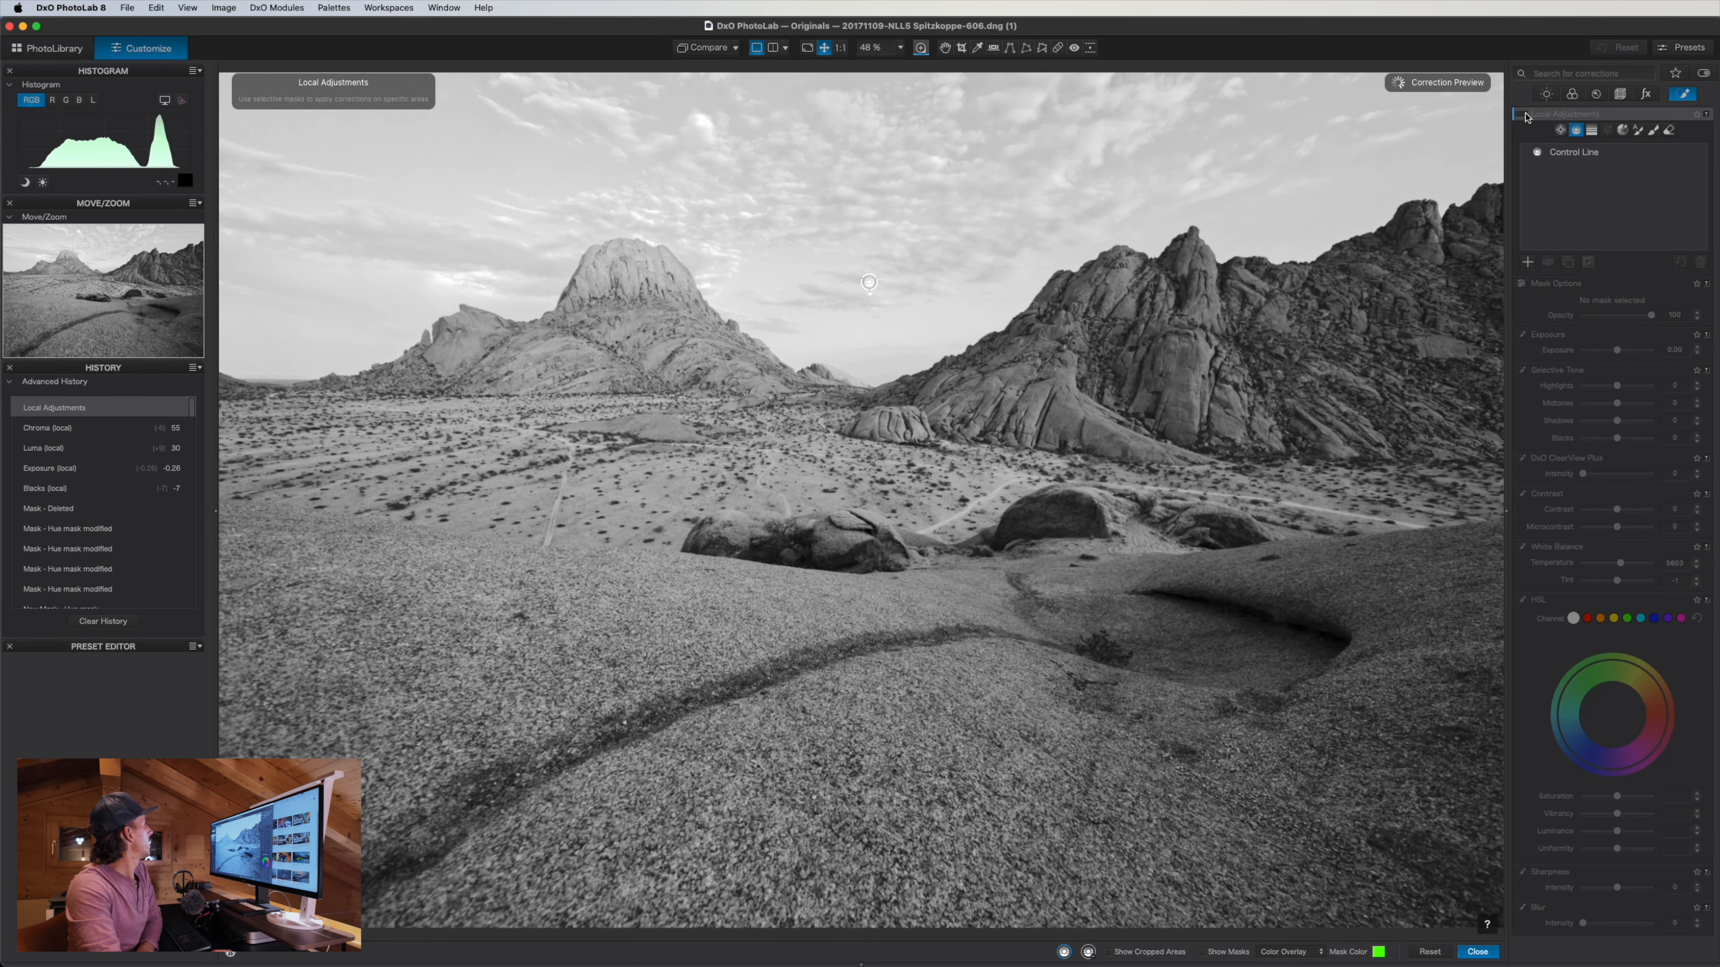
{"action": "left_click", "coordinate": [1526, 116]}
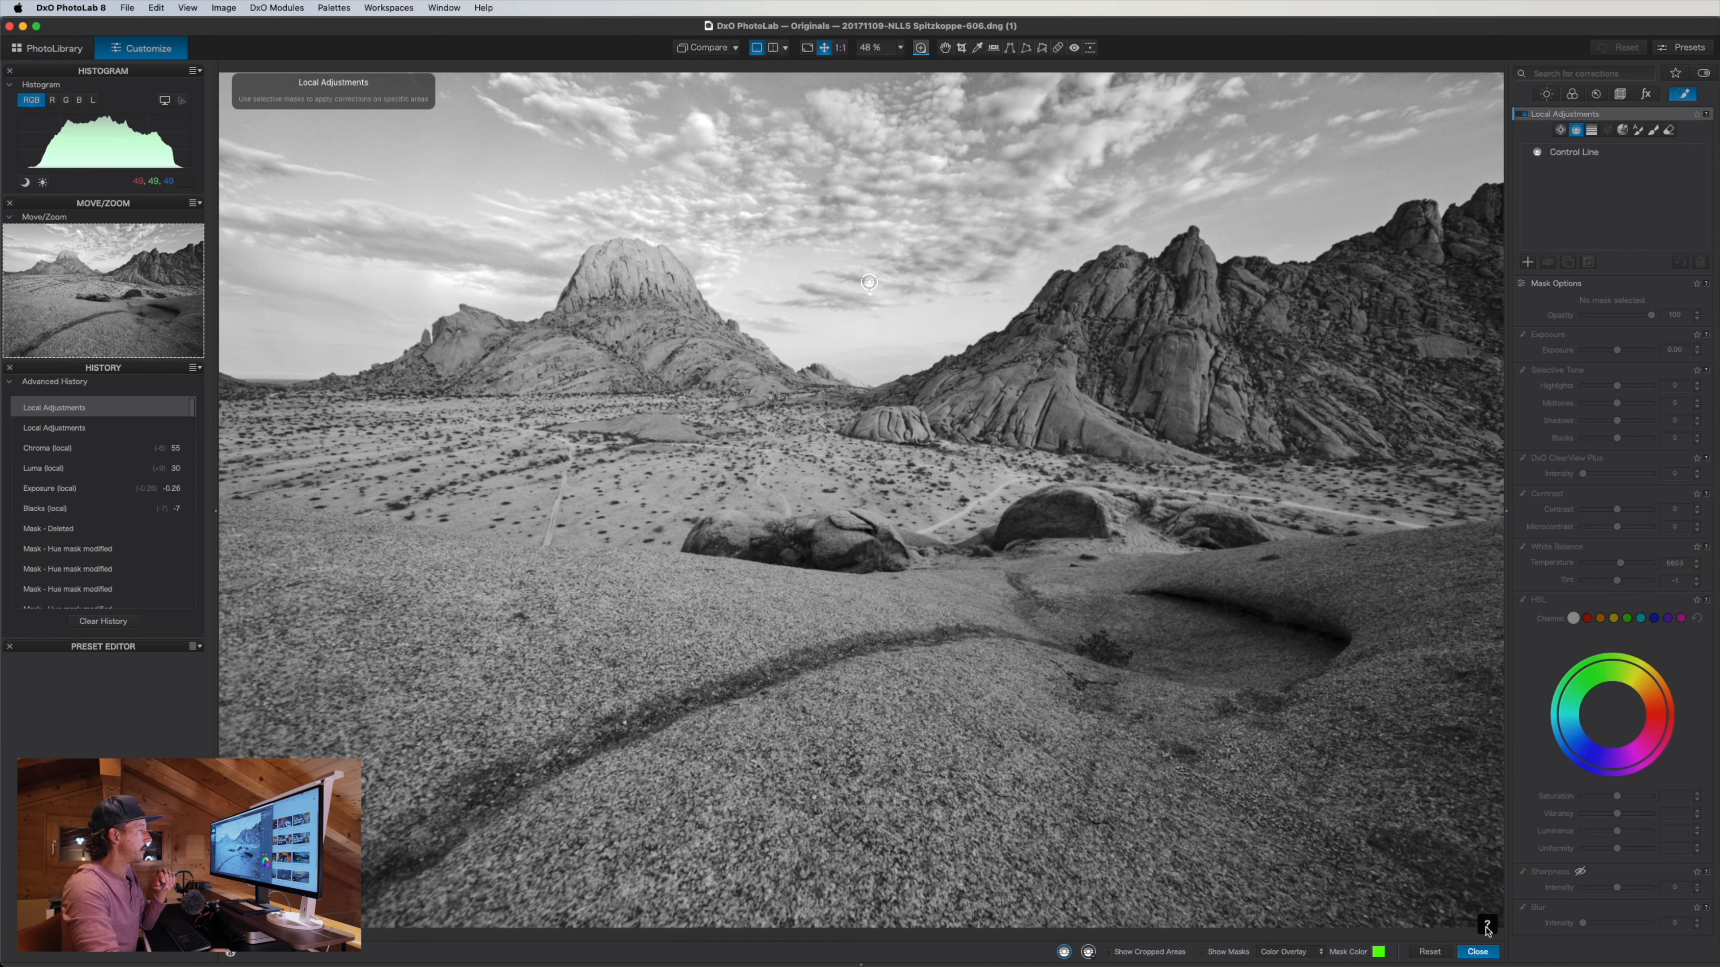
{"action": "left_click", "coordinate": [1489, 951]}
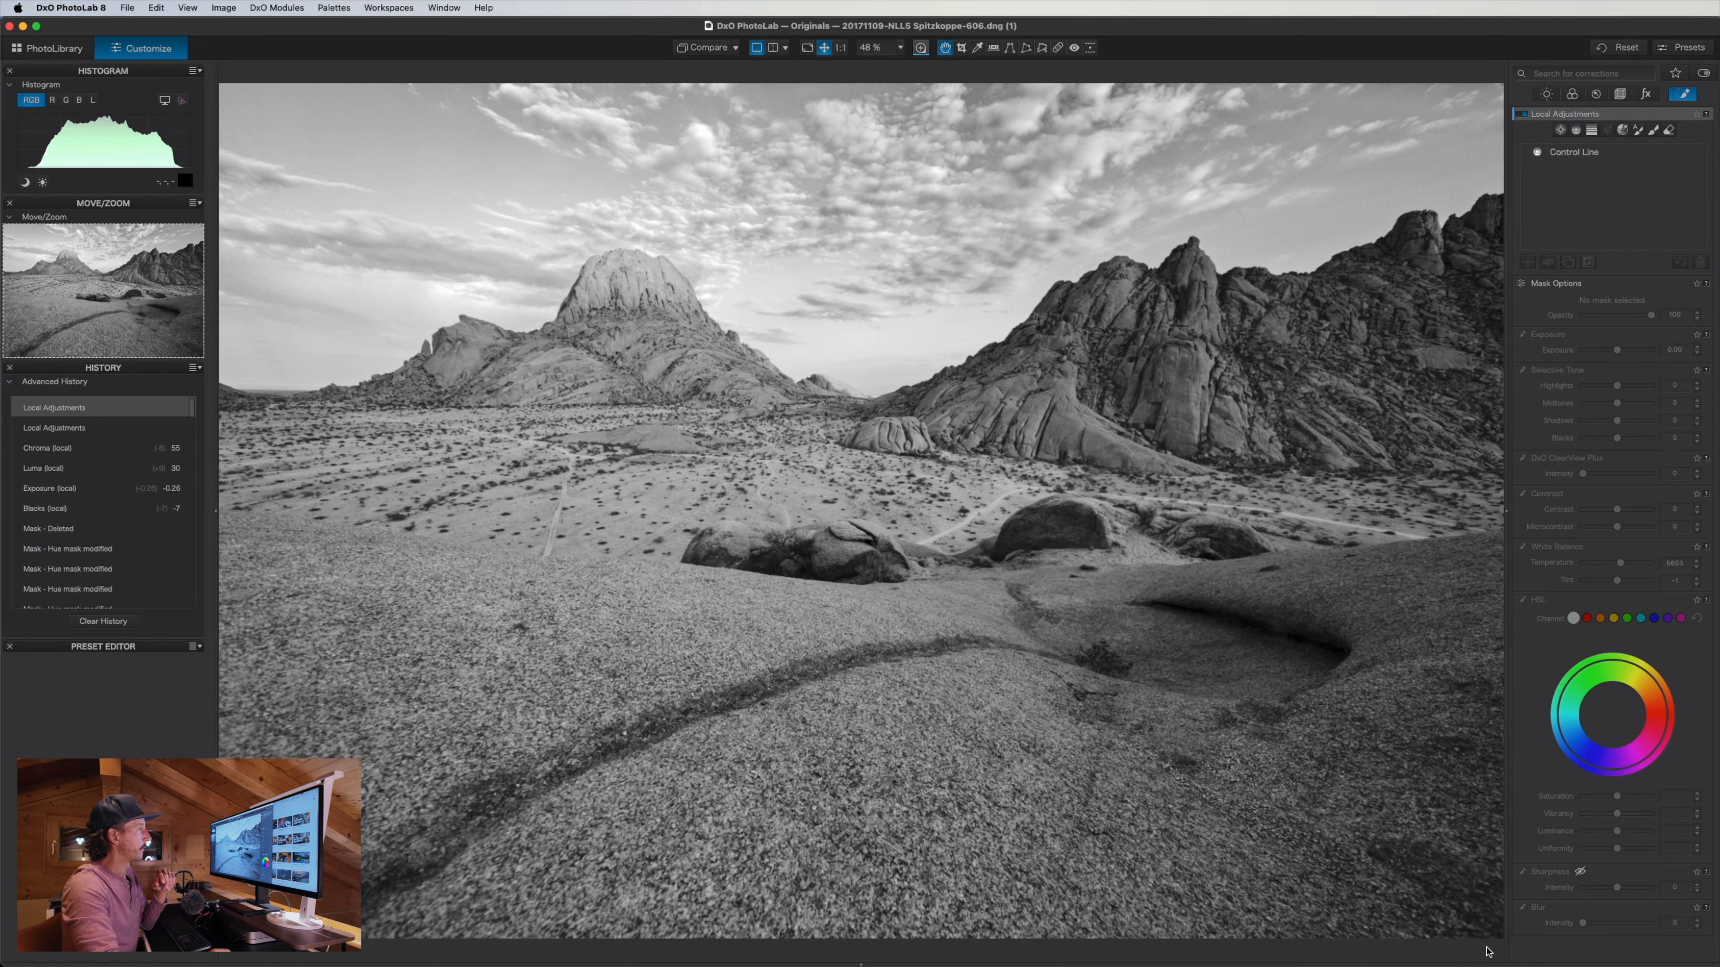
{"action": "left_click", "coordinate": [1546, 94]}
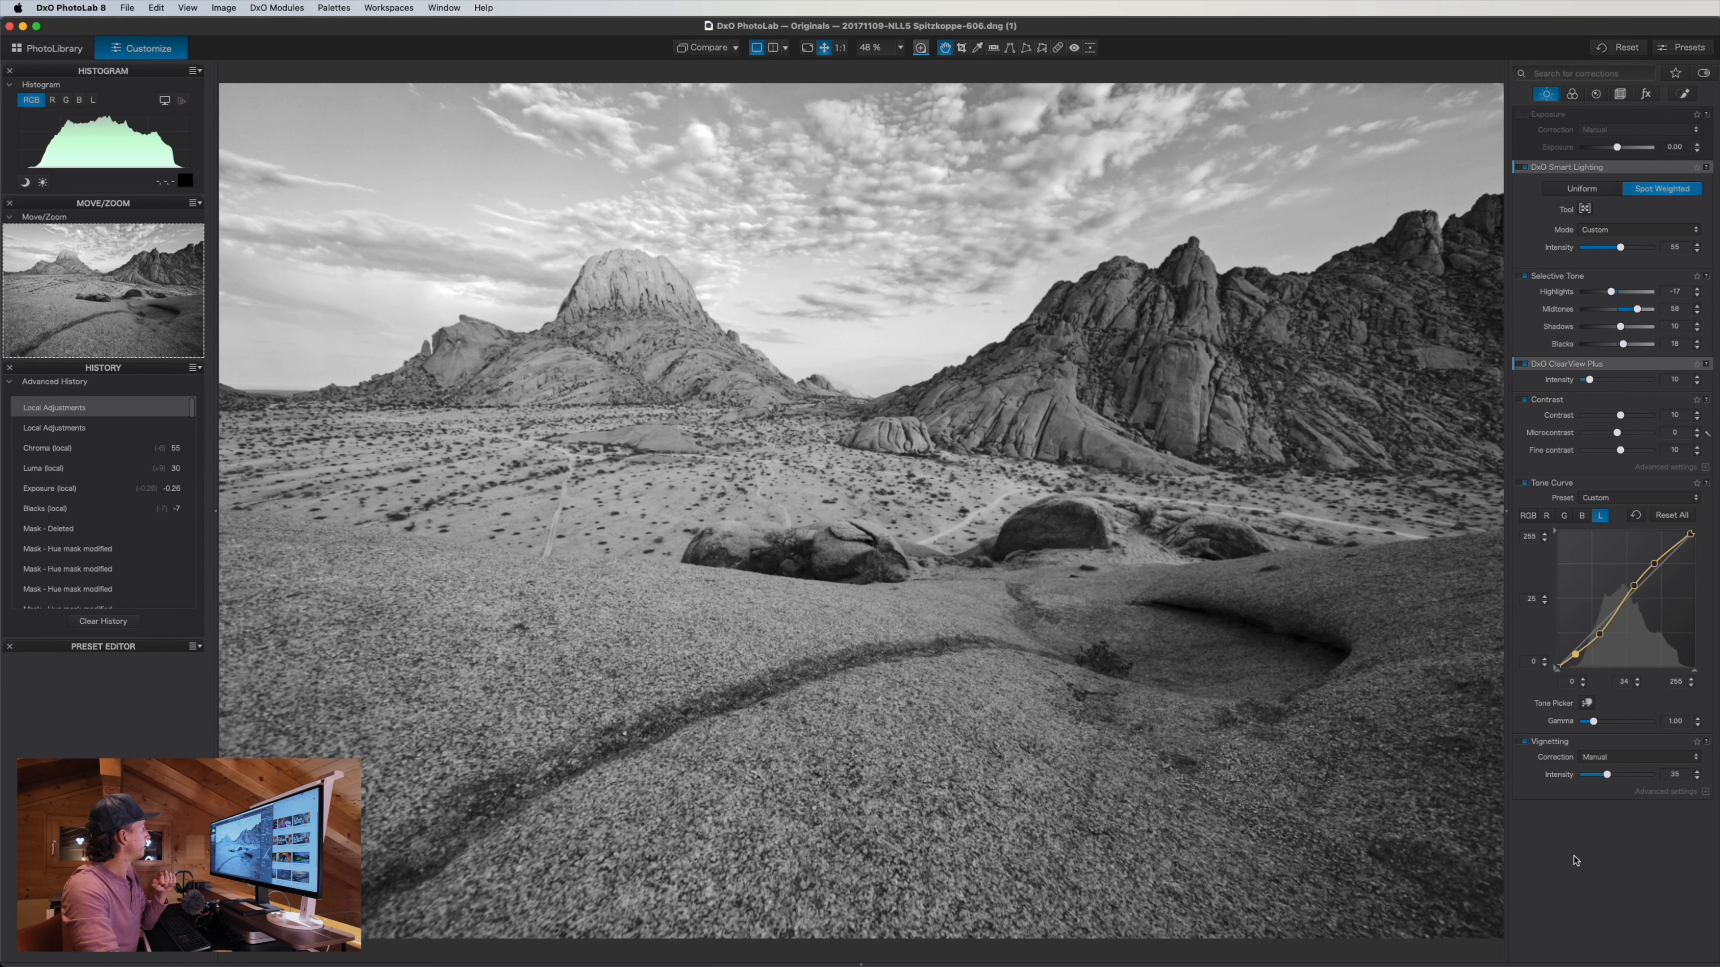